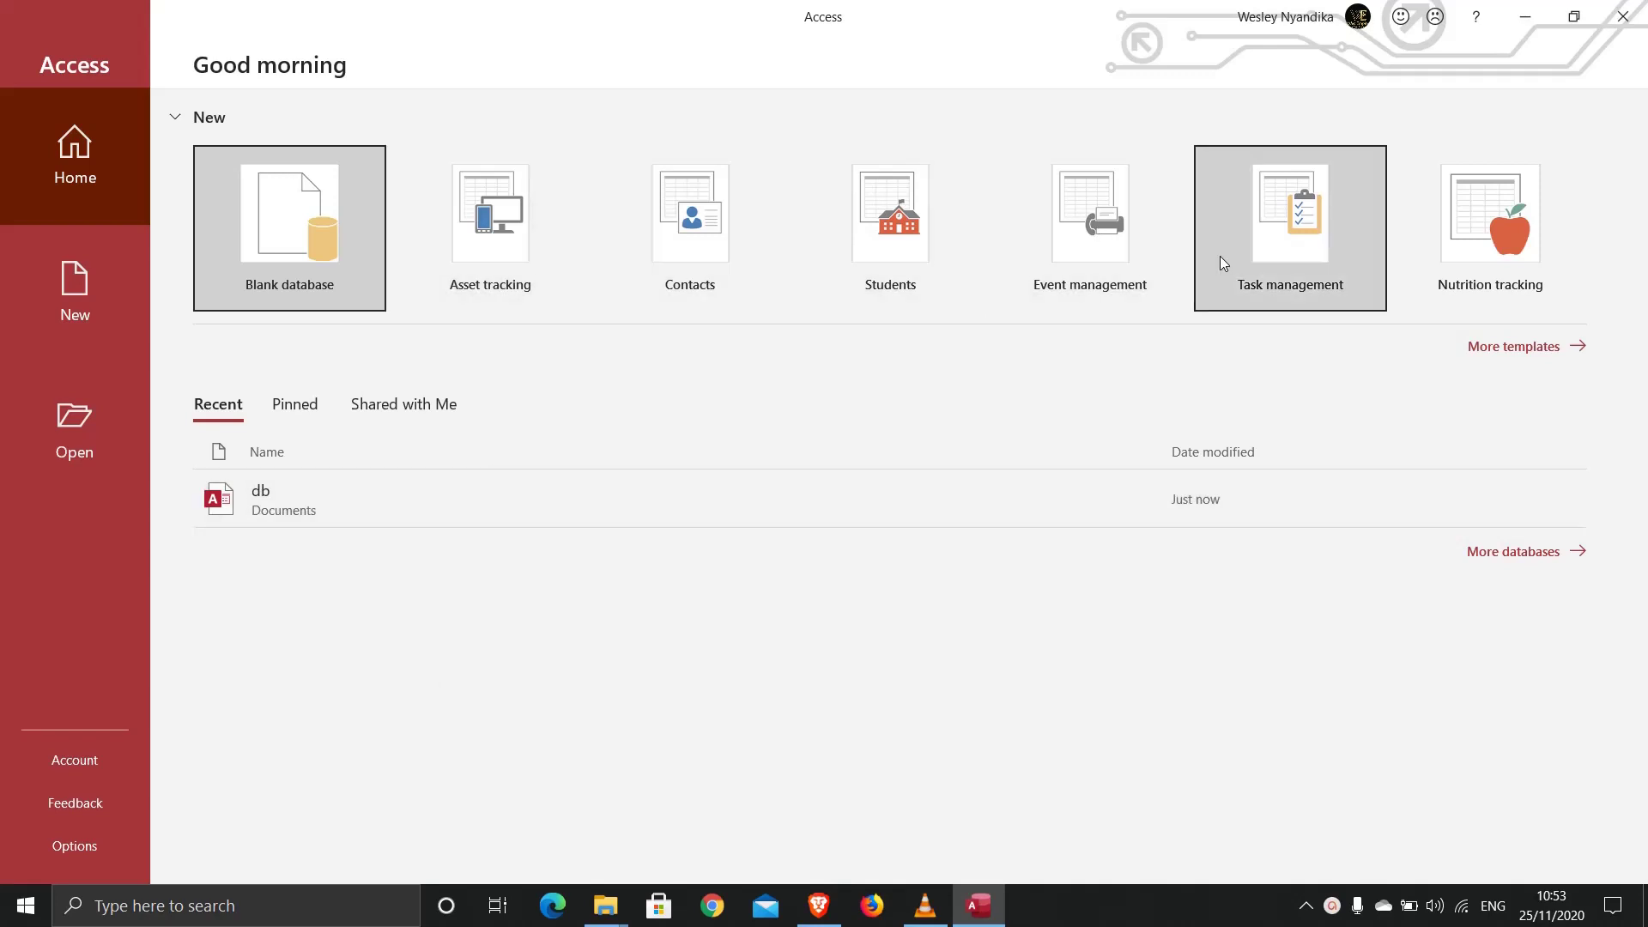
Step: Browse the full database template gallery, scrolling down and back to the top
click(1515, 348)
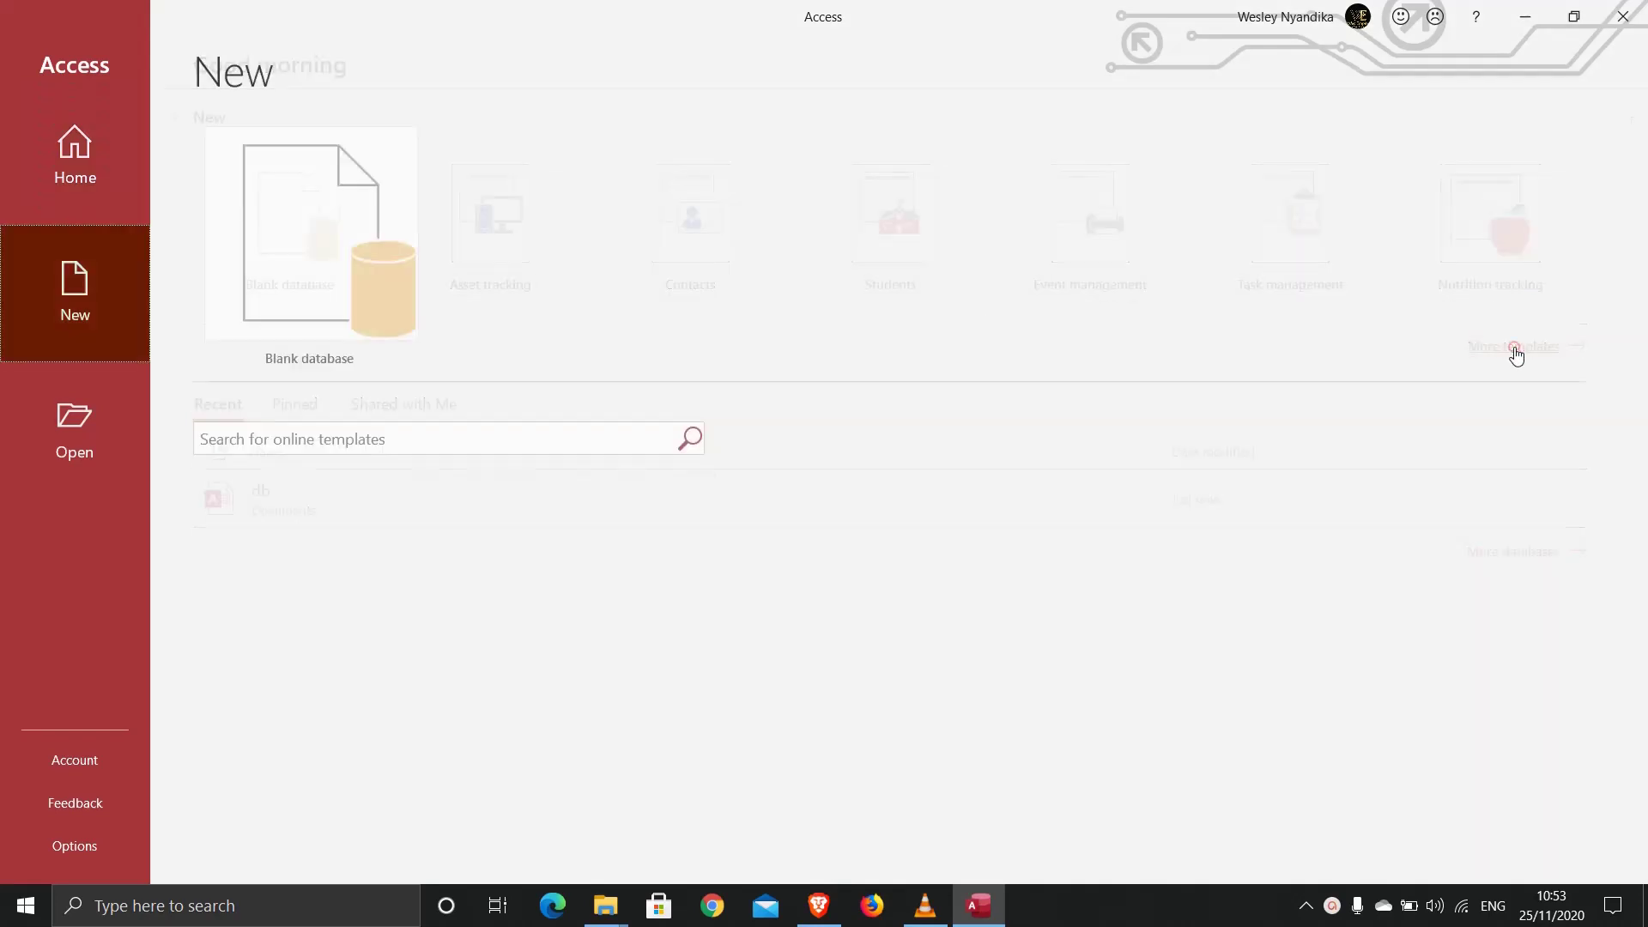
scroll(758, 731, down, 2)
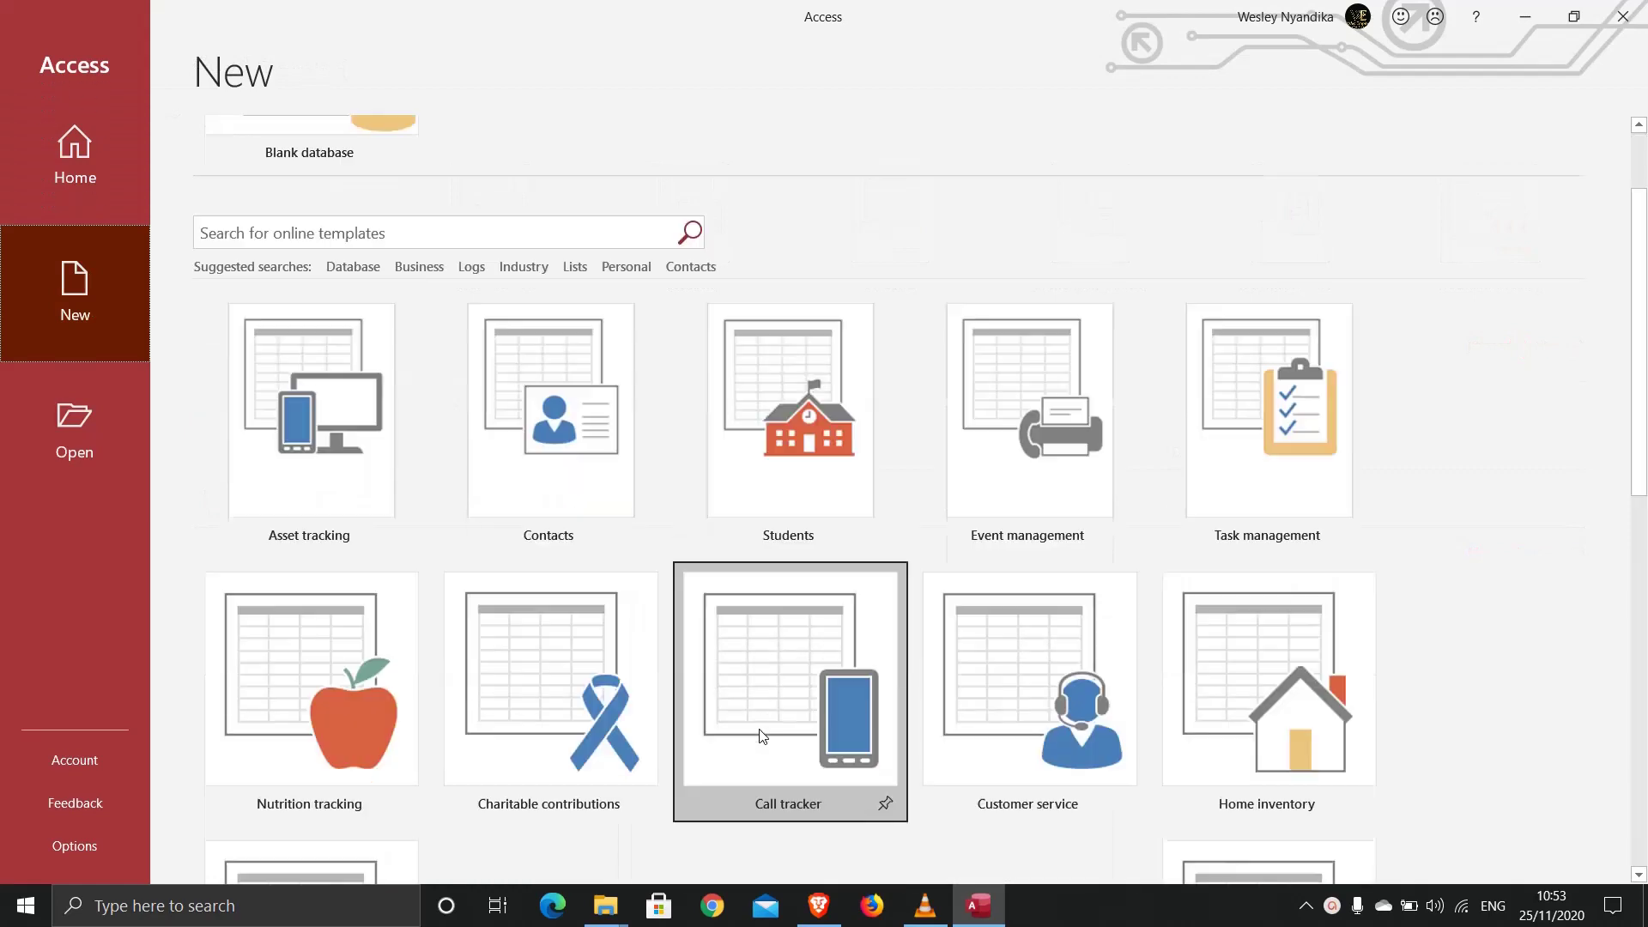
scroll(759, 736, down, 2)
scroll(759, 736, down, 1)
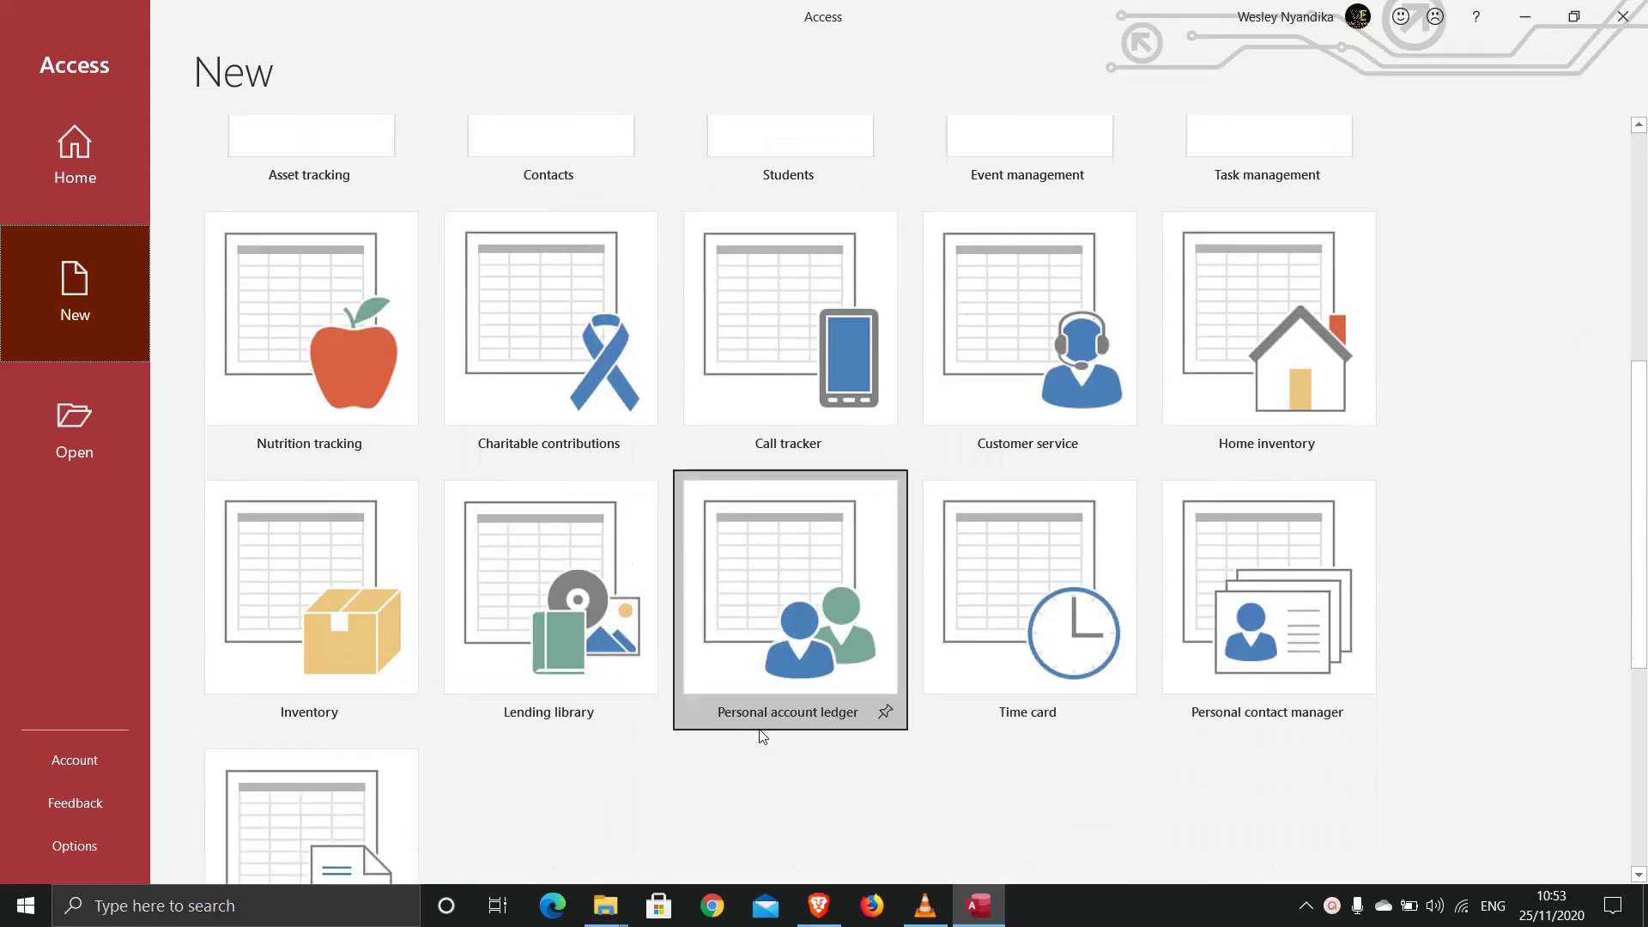
scroll(759, 735, up, 5)
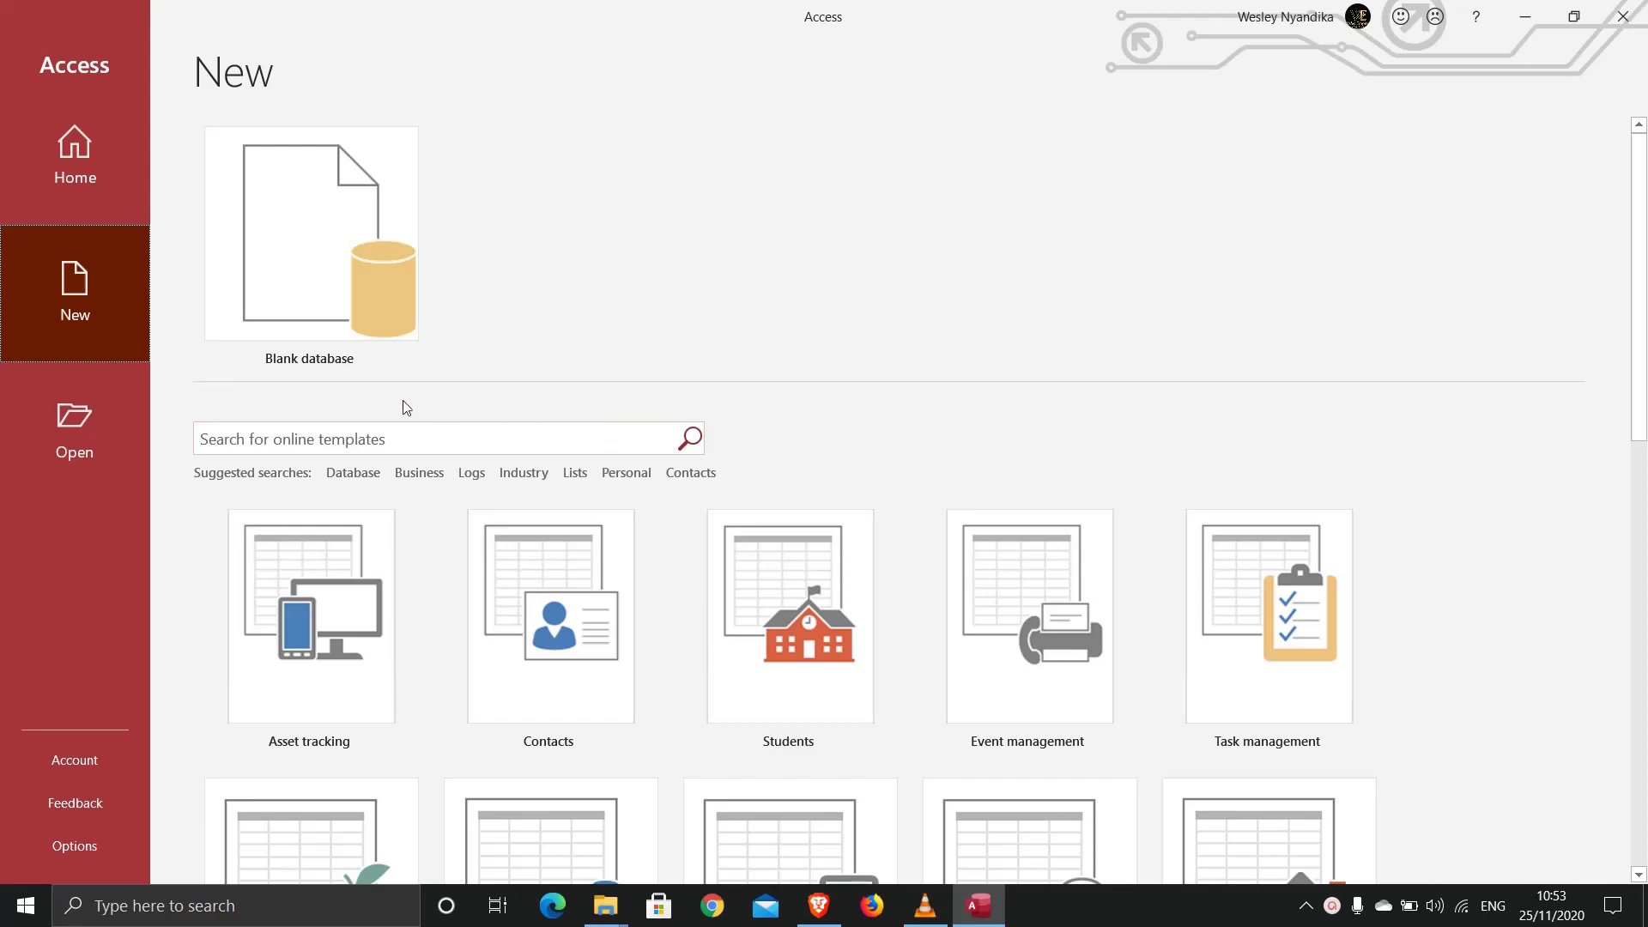
Step: Create a blank database with the file name Access instead of Database1
click(289, 246)
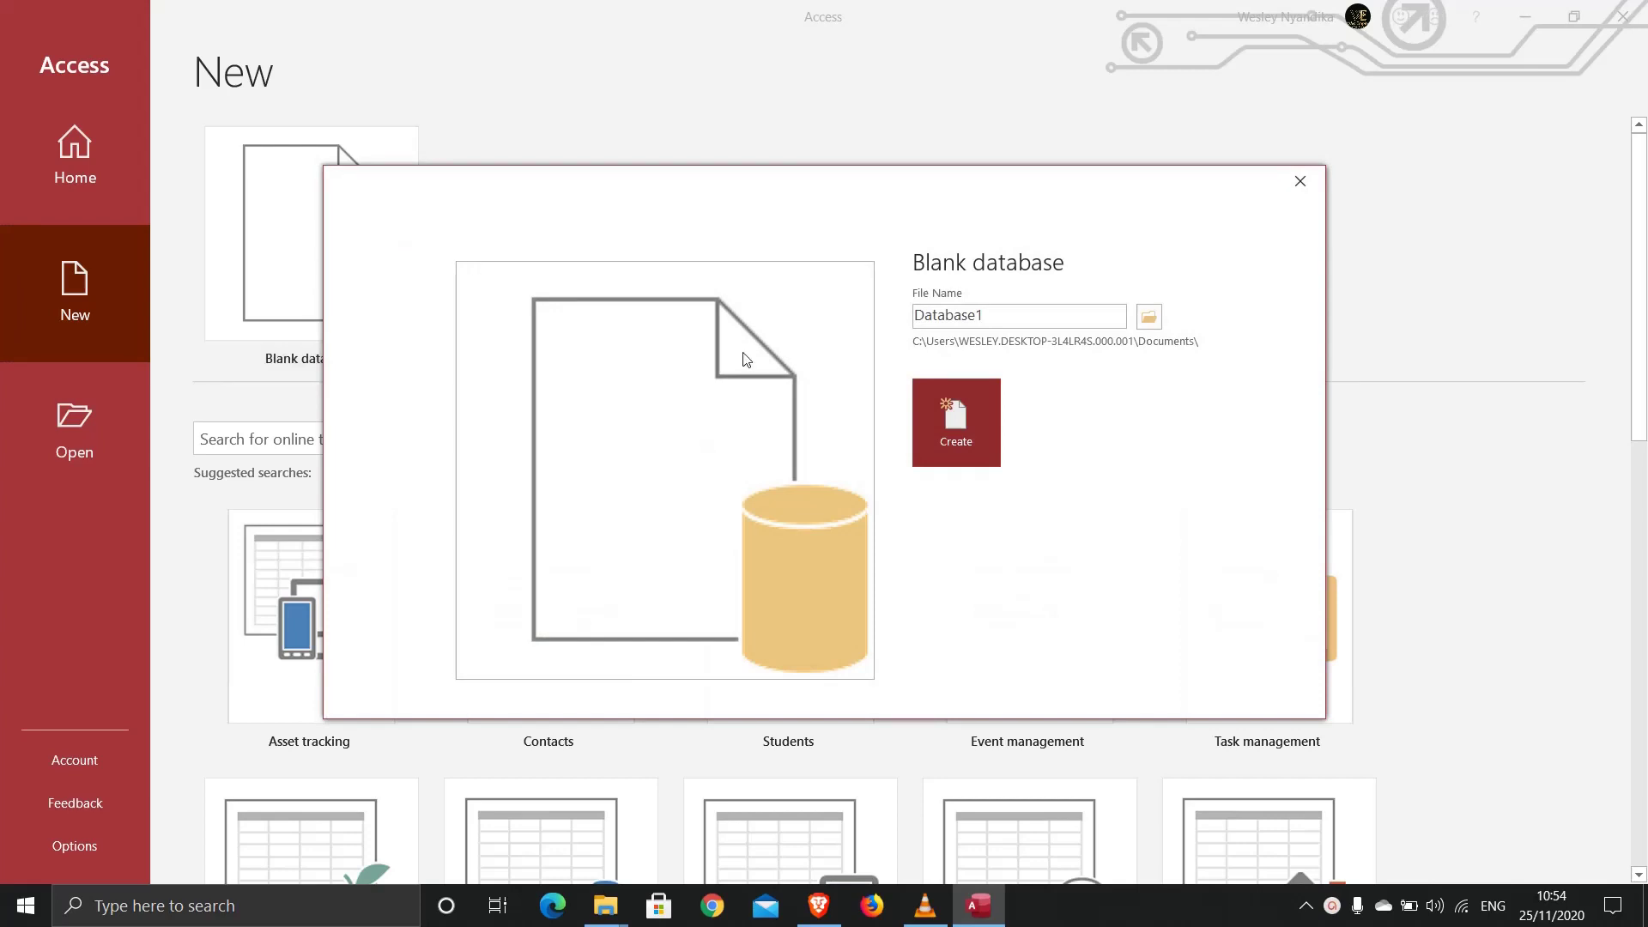
double_click(1004, 319)
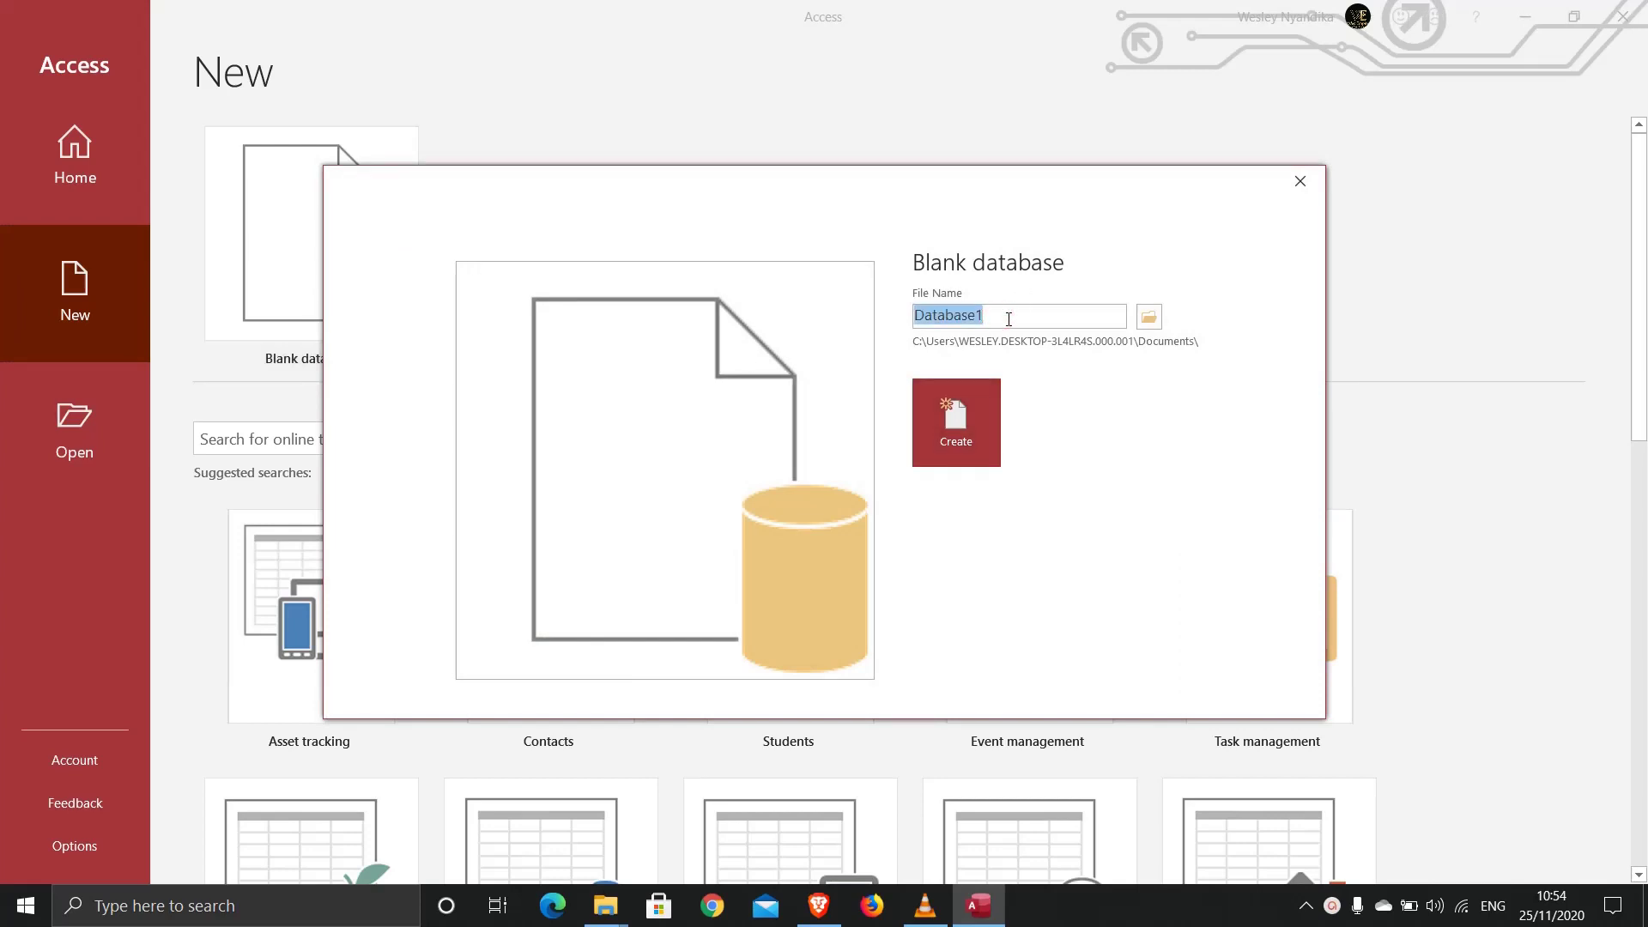
text(Access)
click(987, 429)
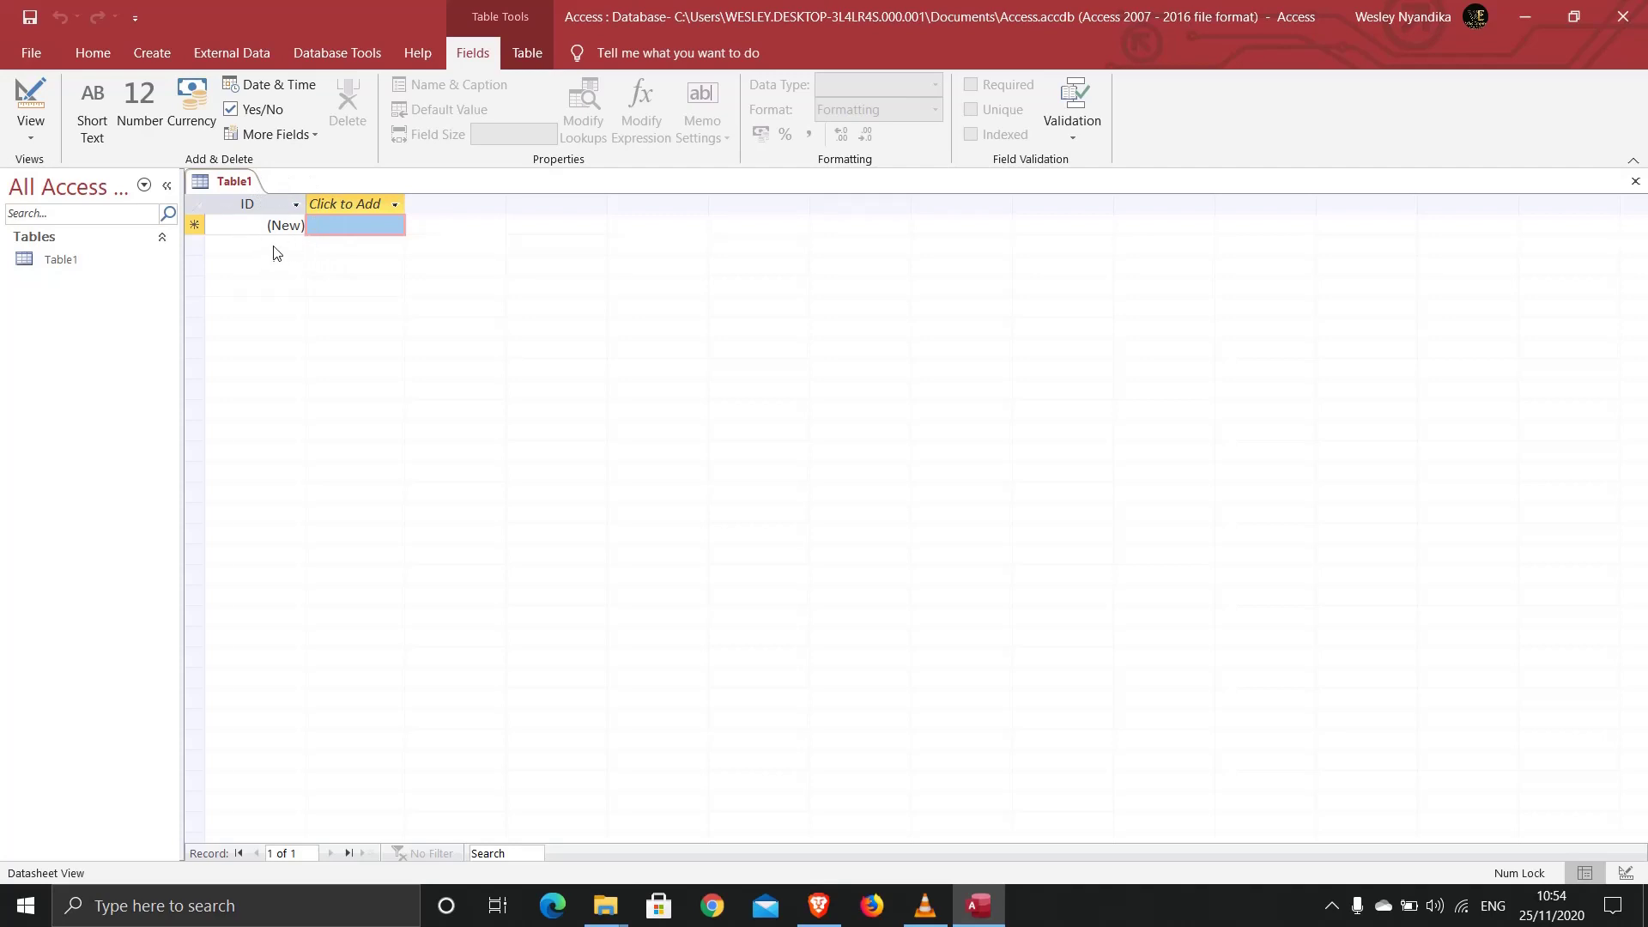
Step: Close the default Table1 without saving it, leaving the database empty
right_click(211, 188)
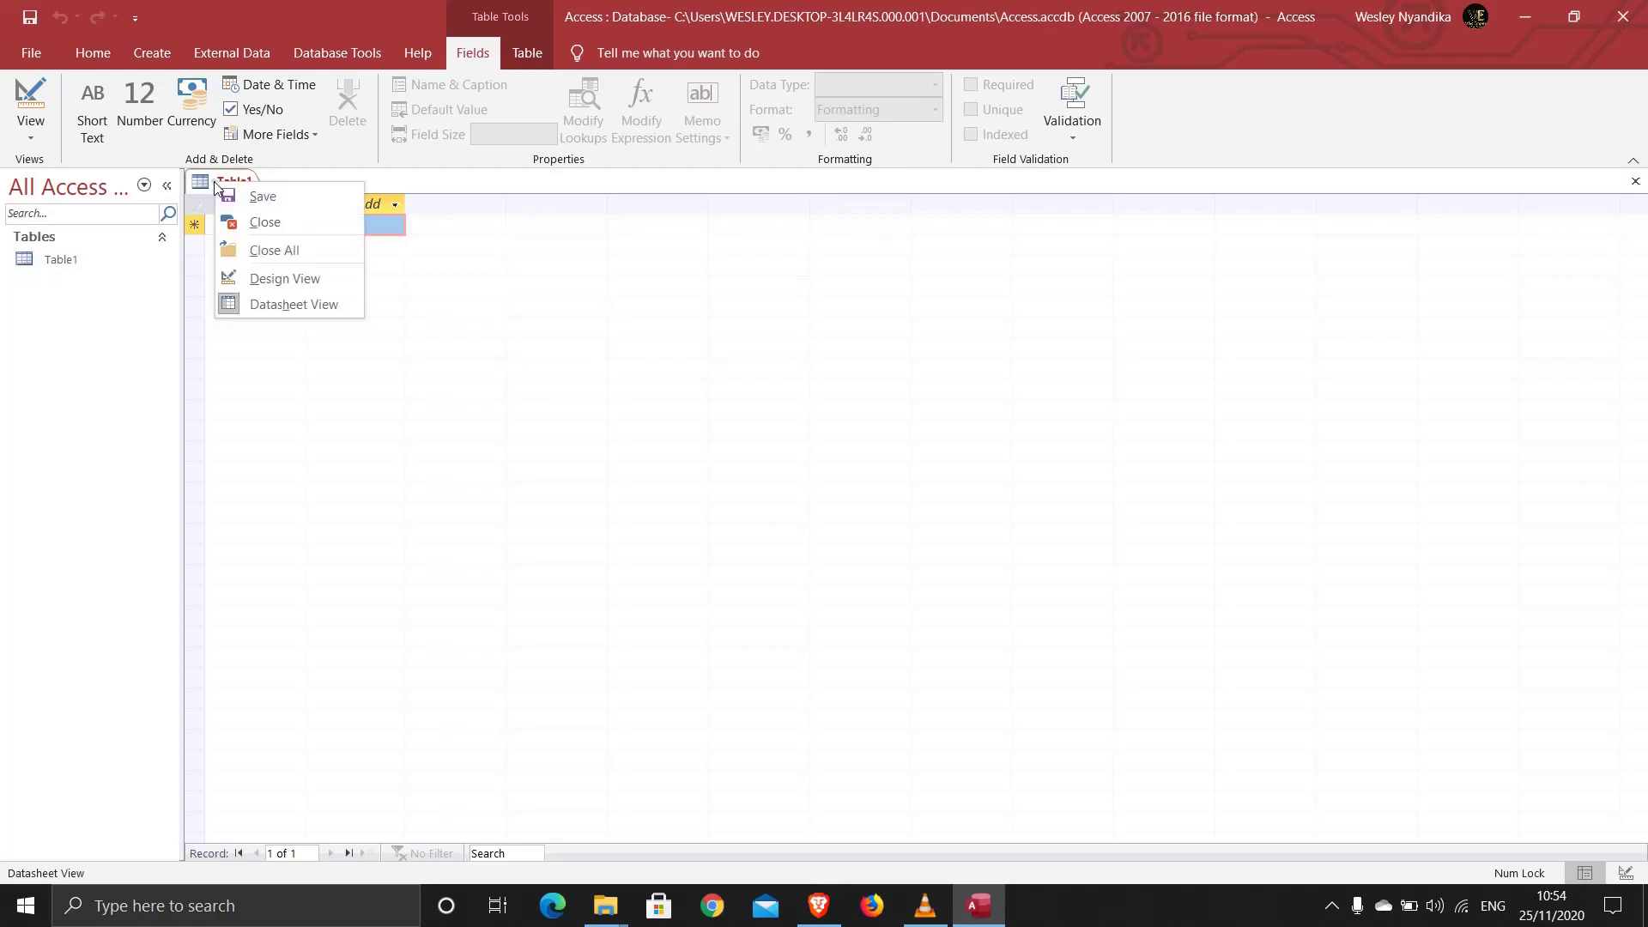
click(478, 175)
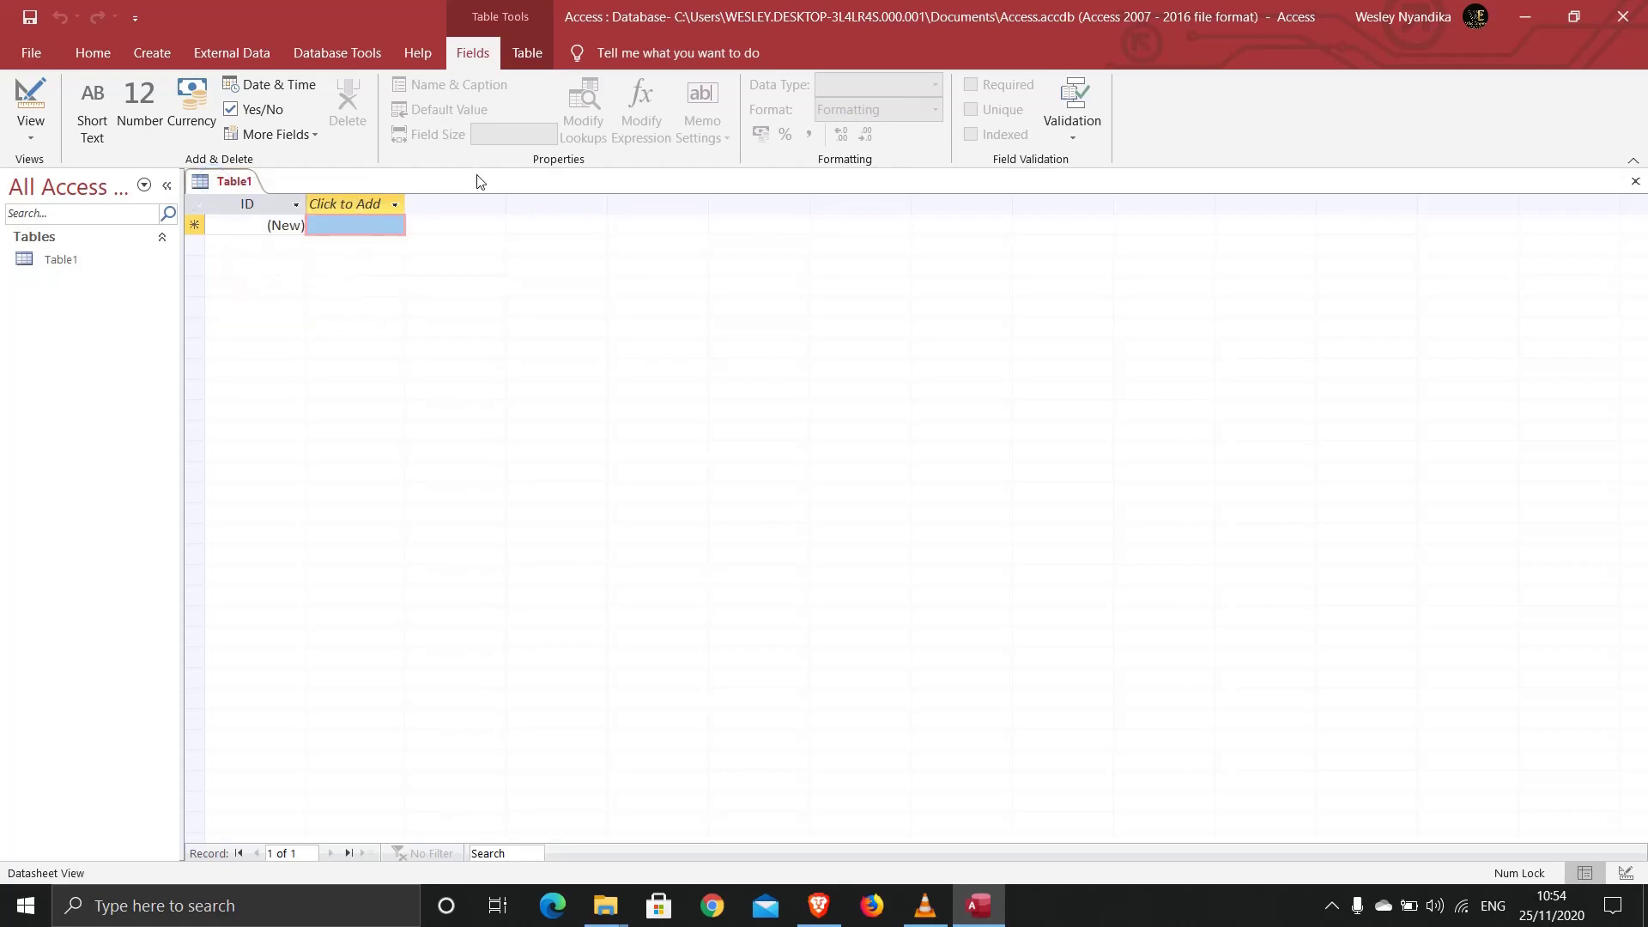
click(1635, 184)
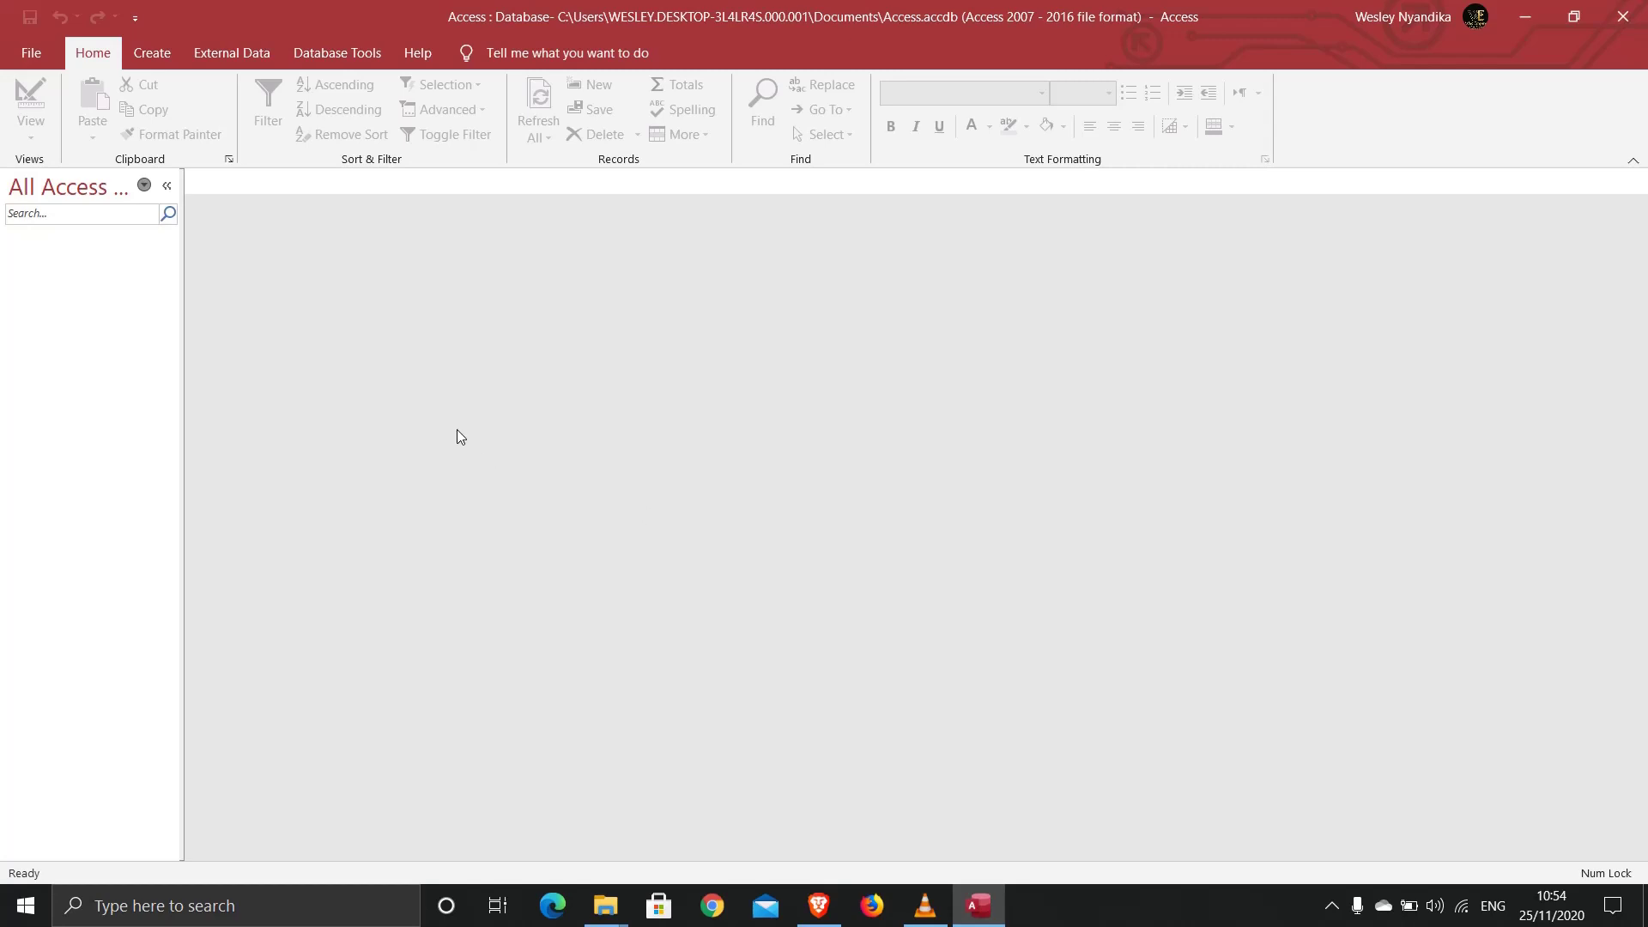
click(154, 57)
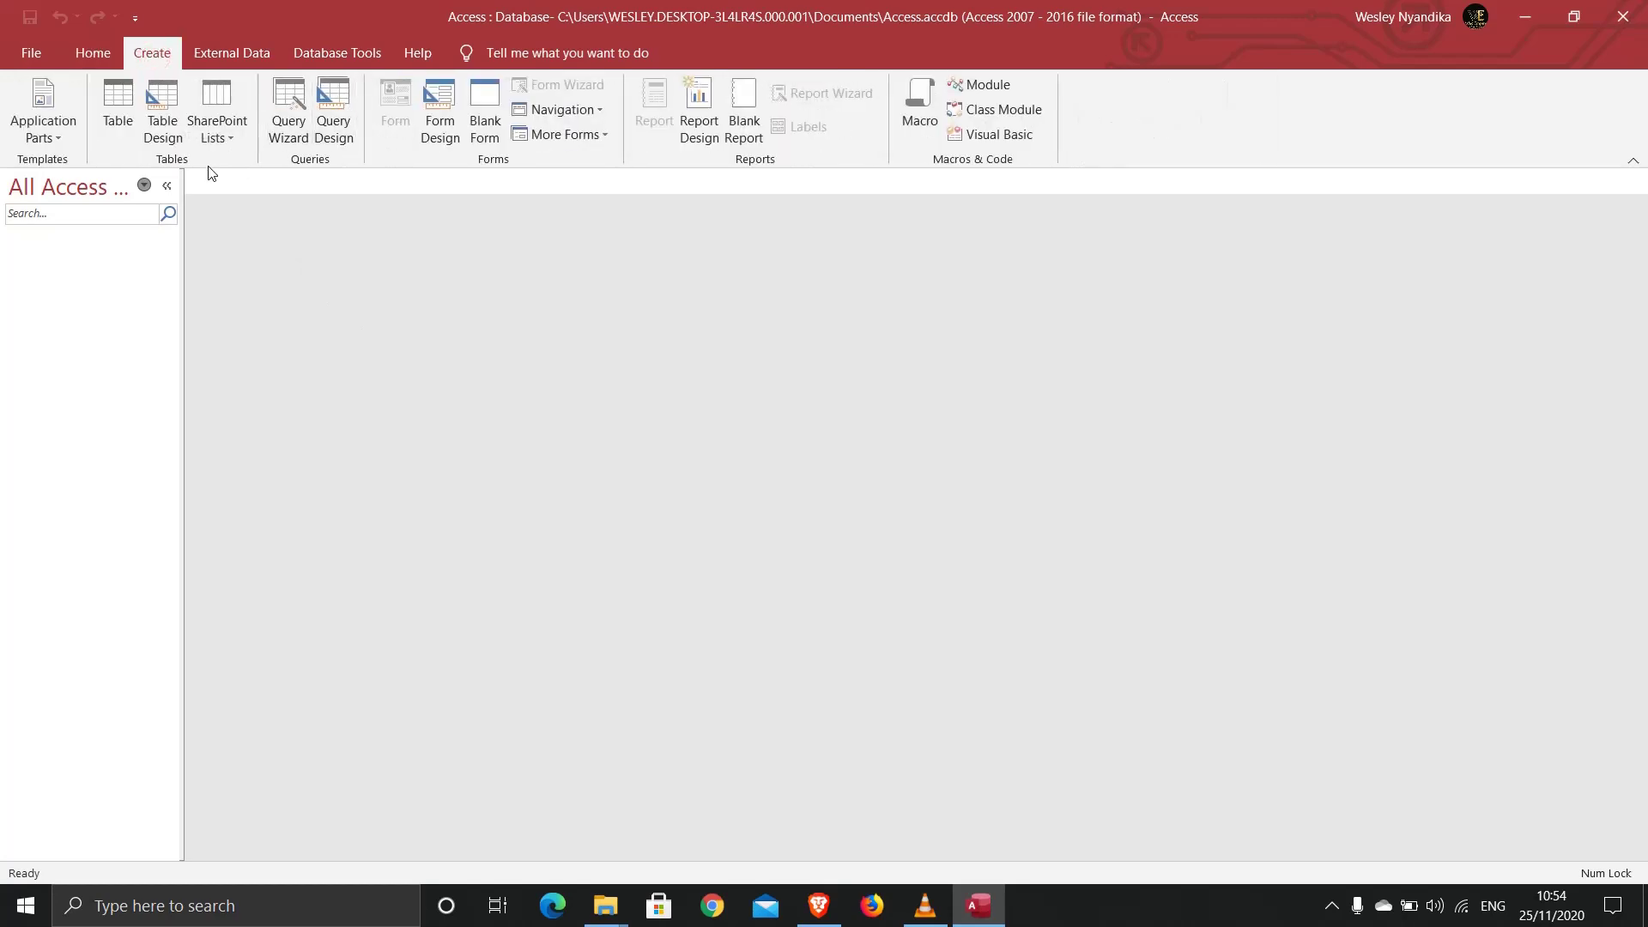
Step: In a new table design, add an AutoNumber id field and start a customer_id field
click(163, 105)
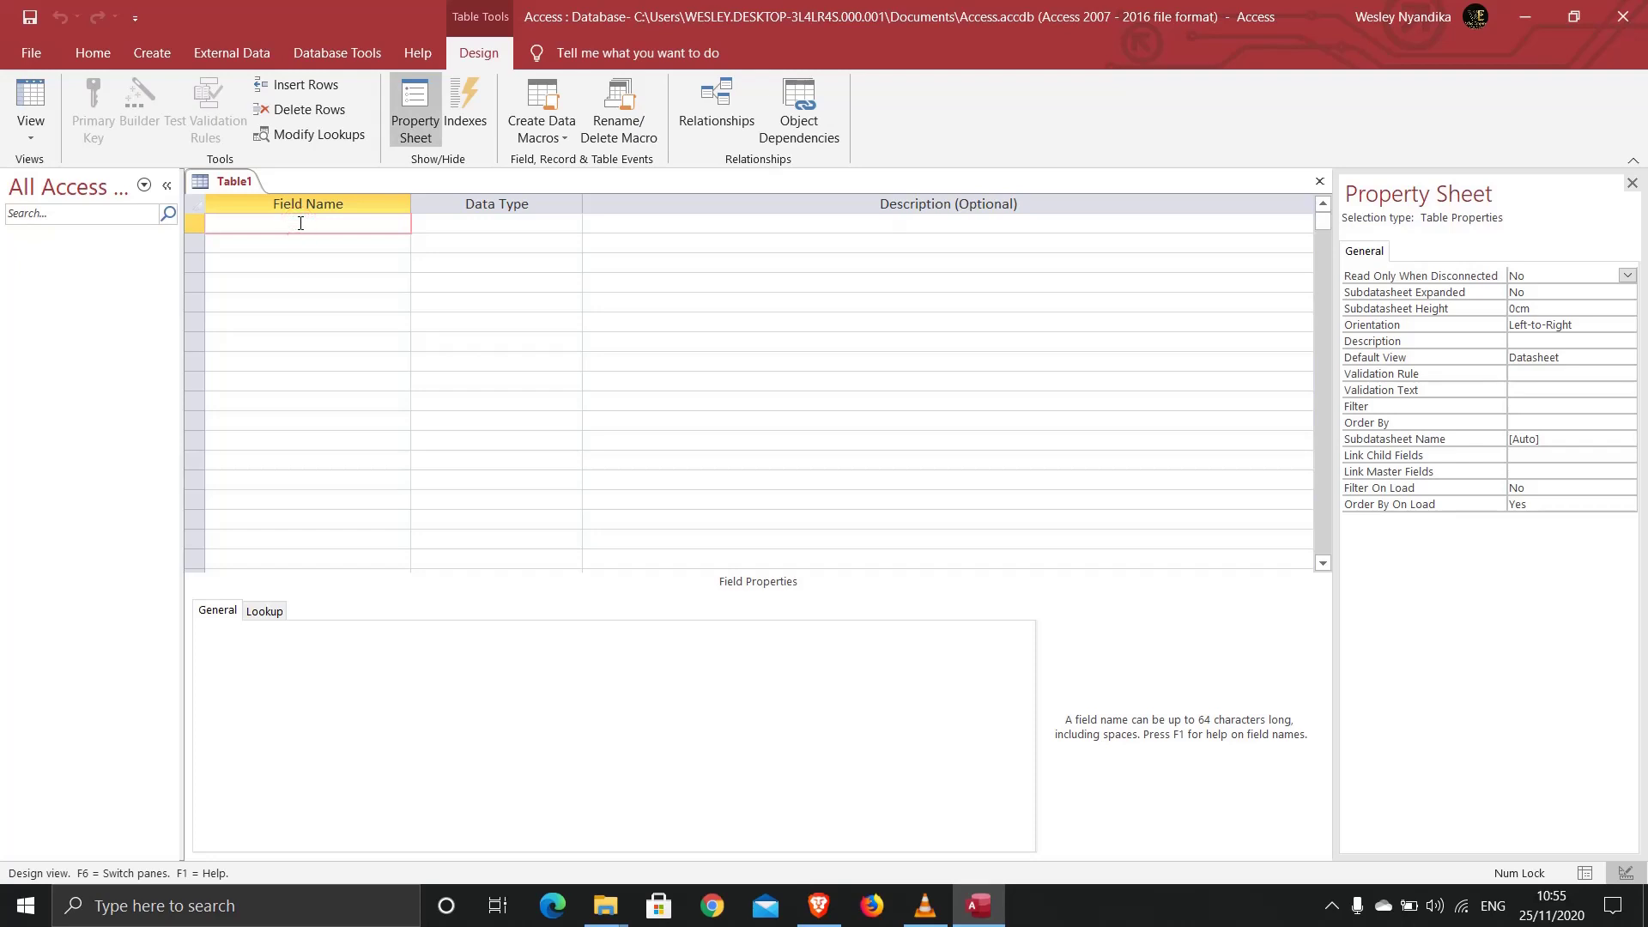
text(id)
click(468, 226)
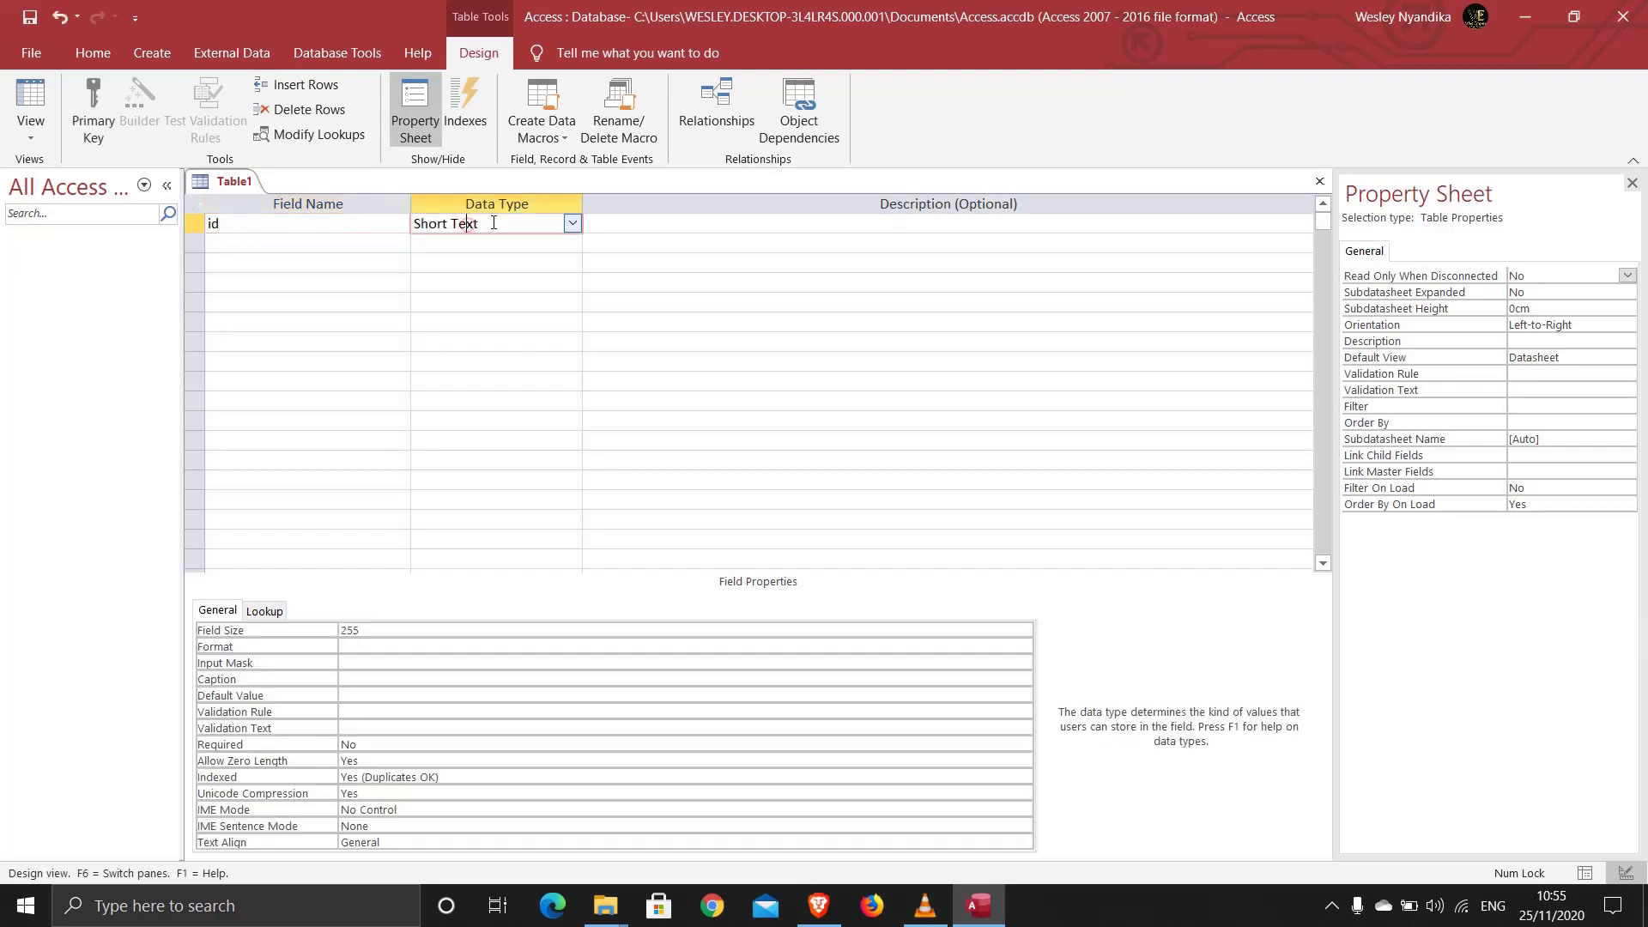
click(570, 224)
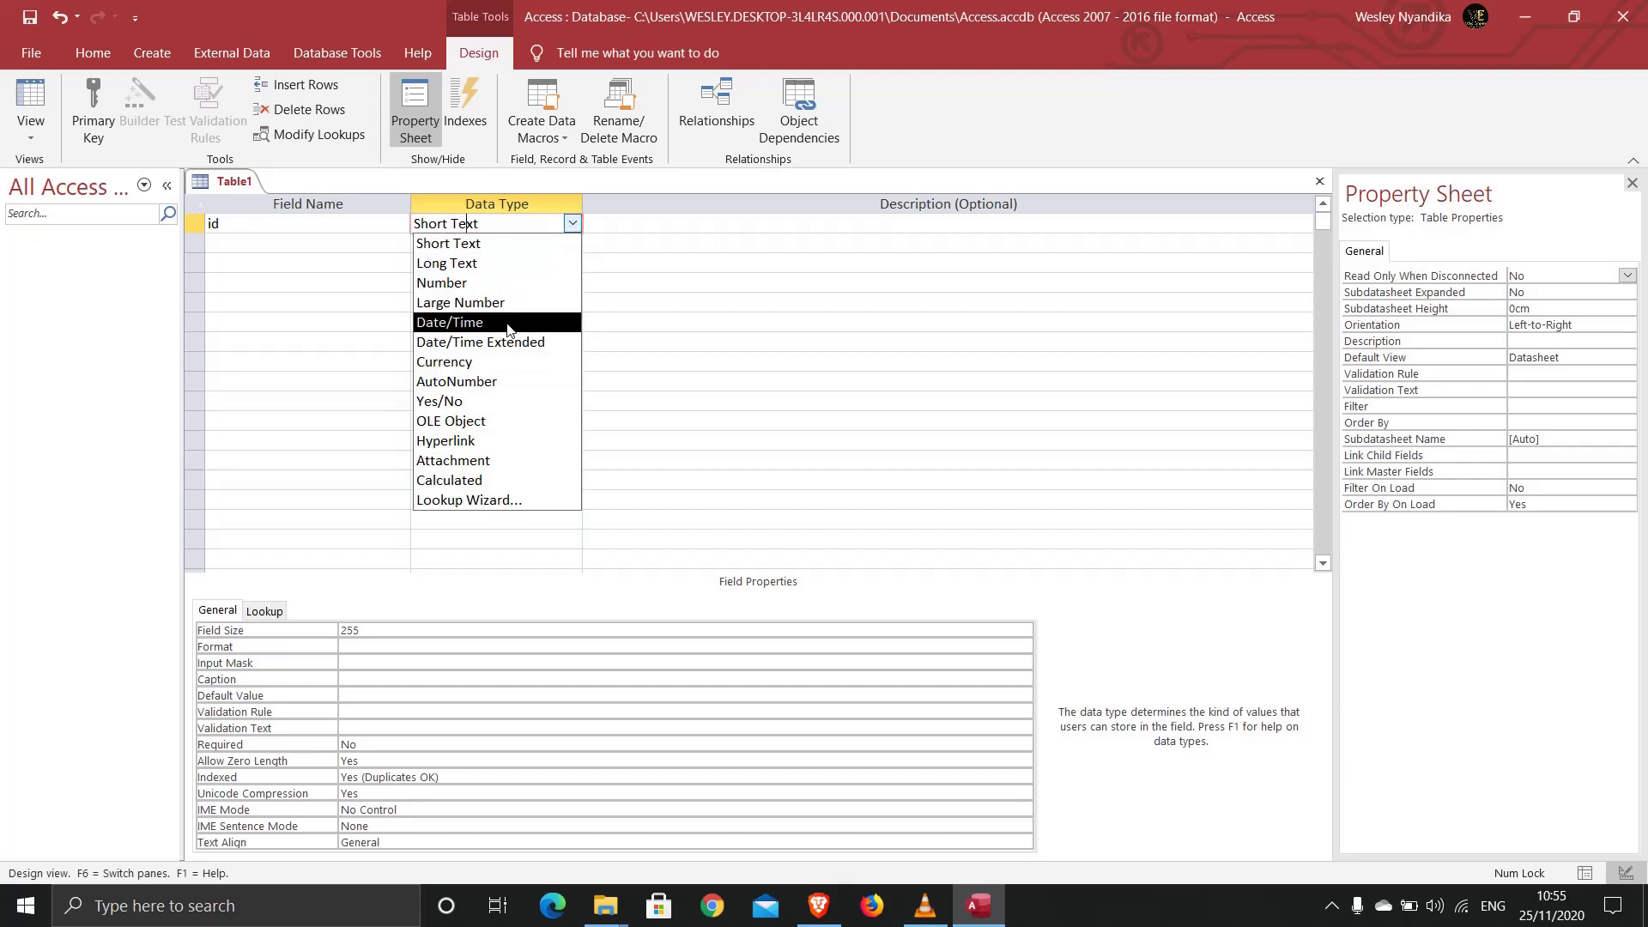
text(a)
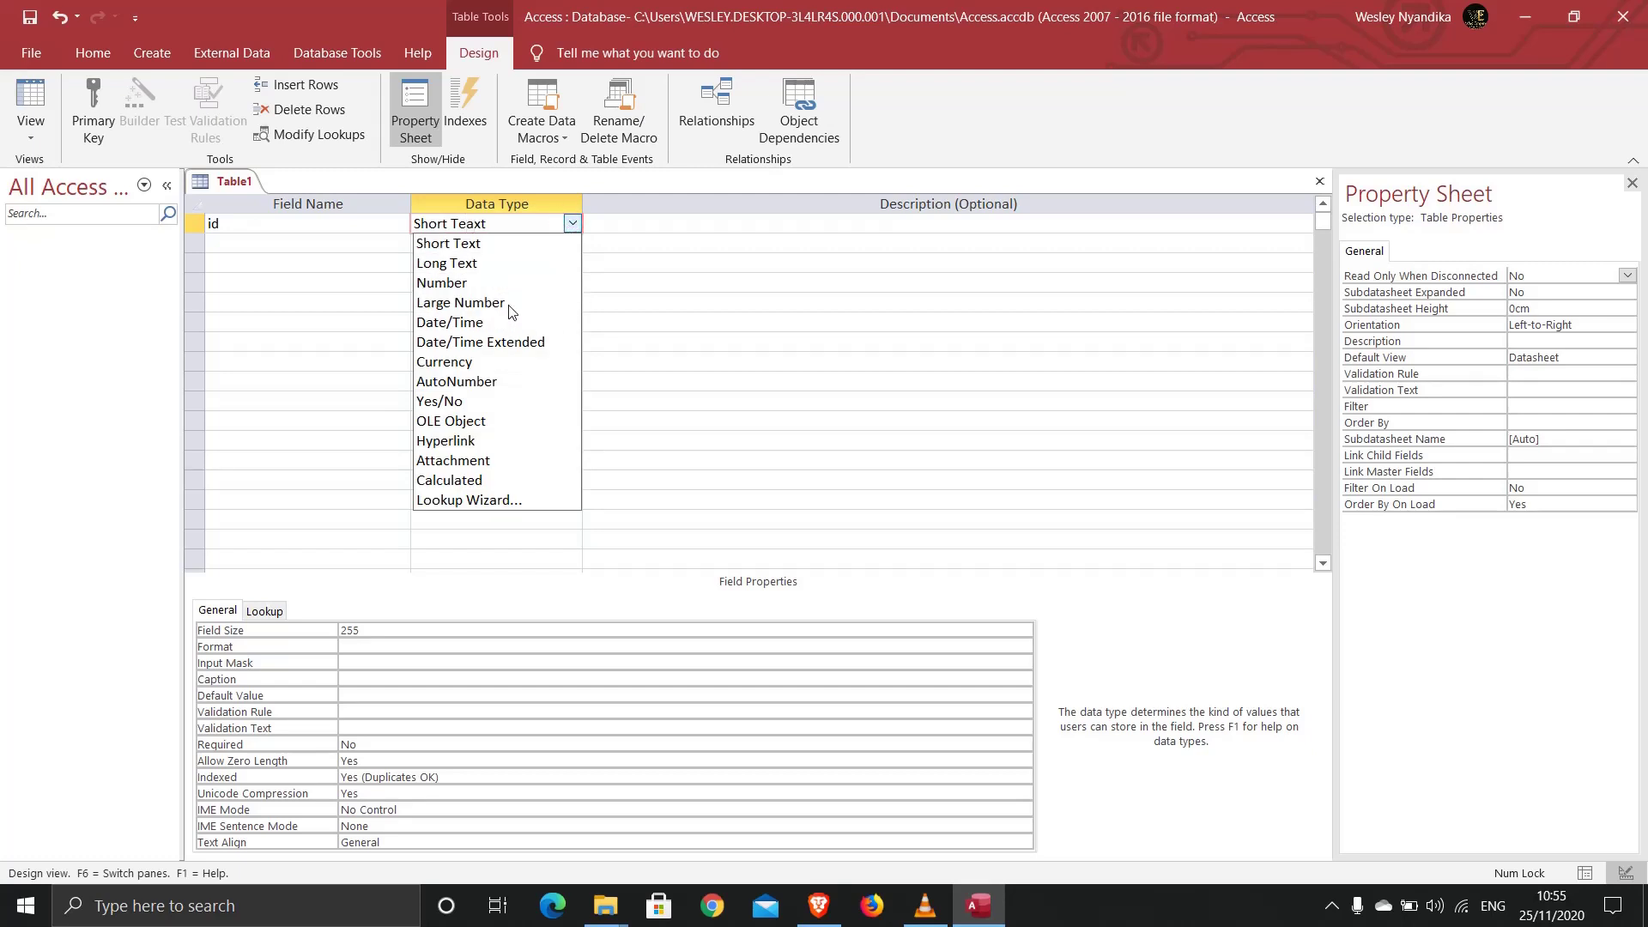
click(488, 381)
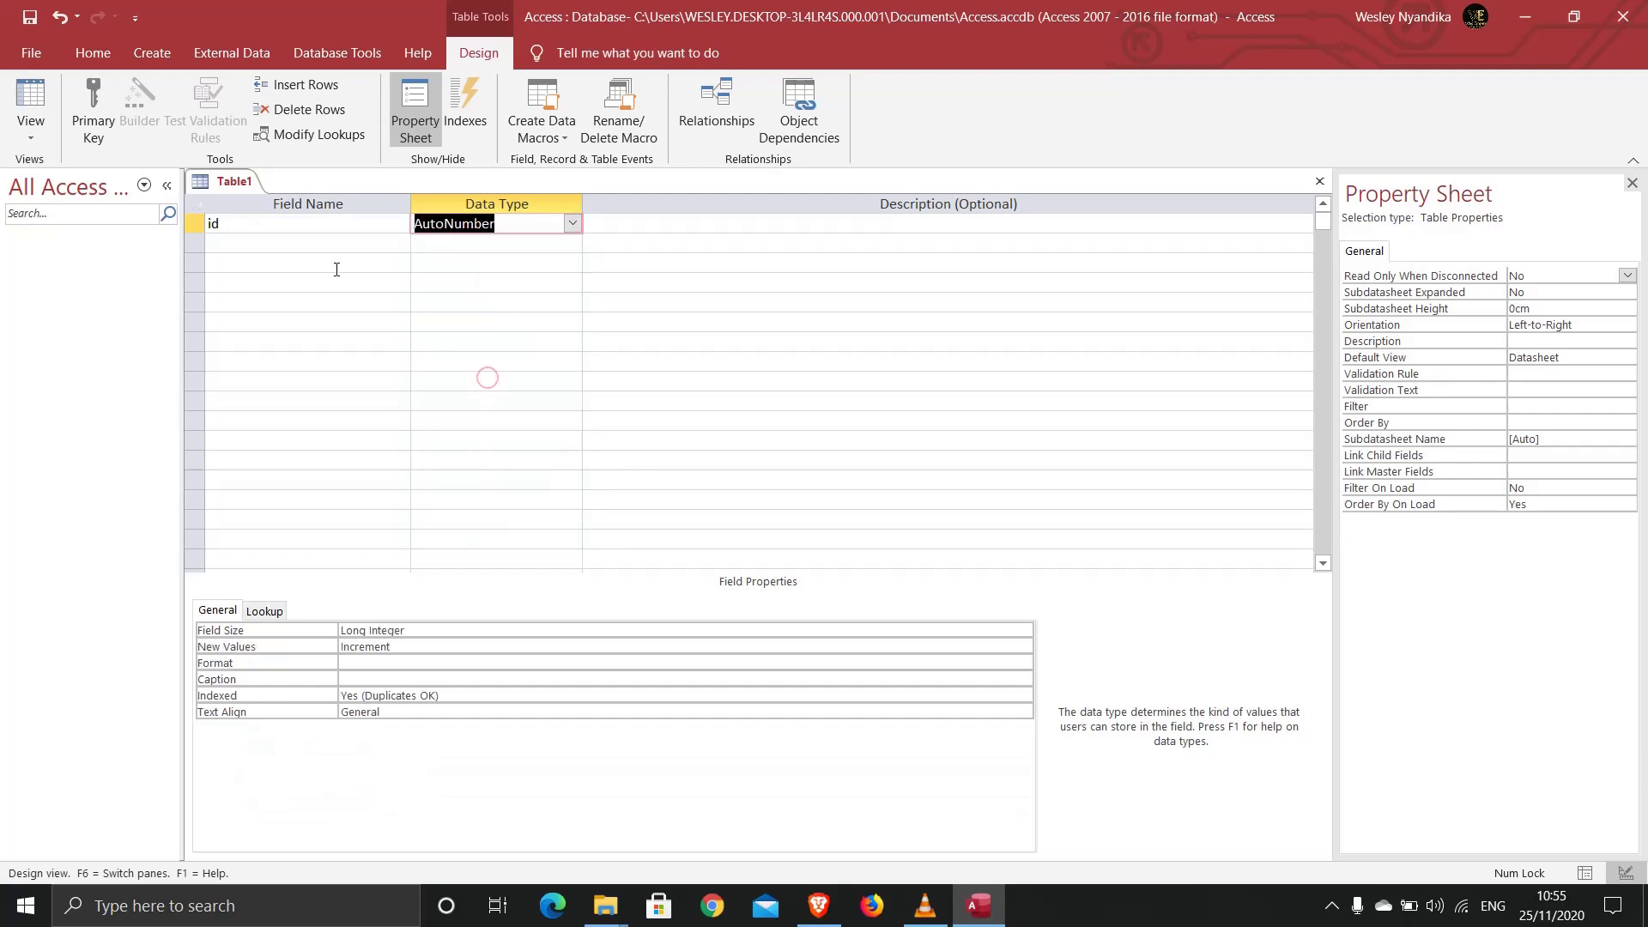
click(258, 242)
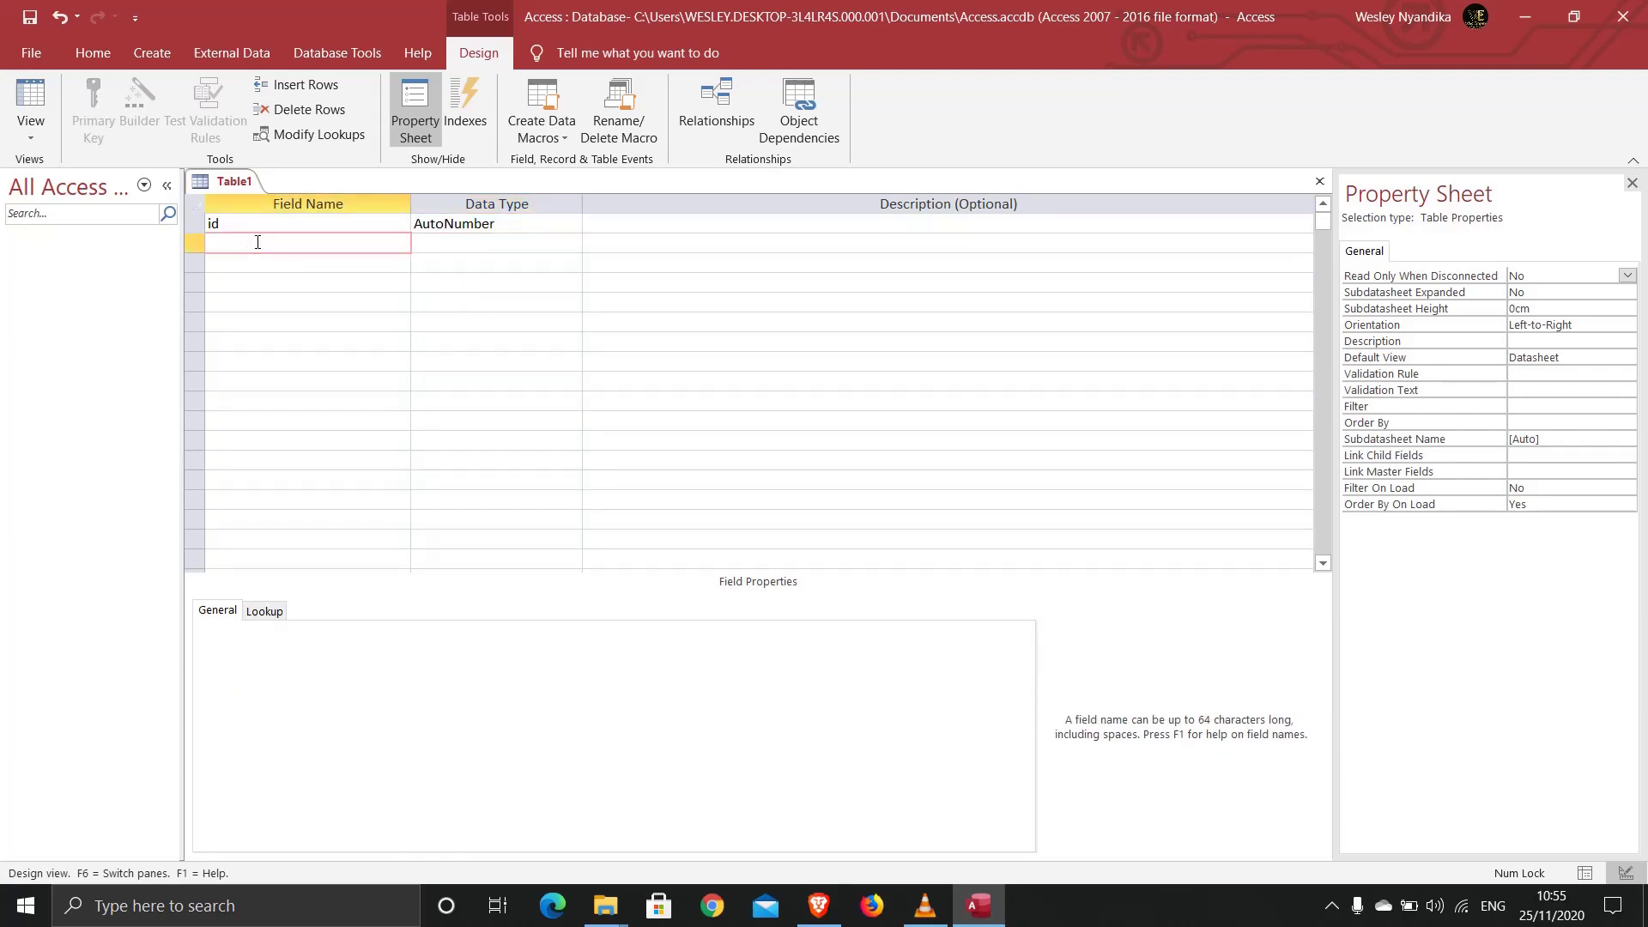
text(customer_id)
Step: Keep customer_id as Short Text and add first_name and last_name as Short Text fields
key(Tab)
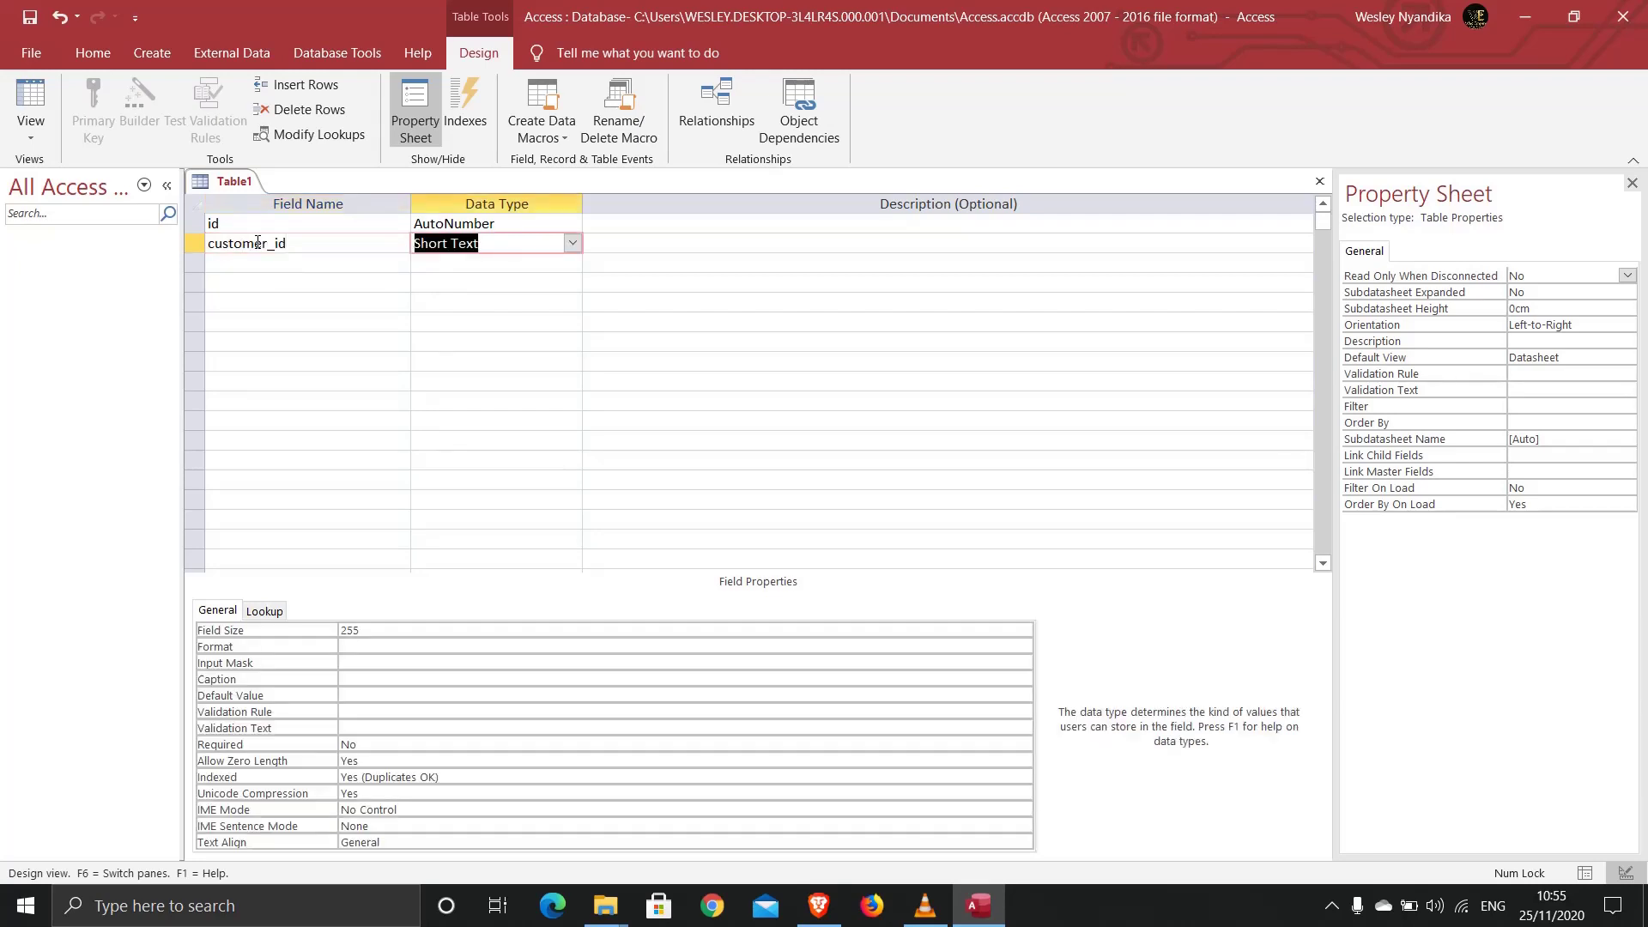
key(Tab)
key(Tab)
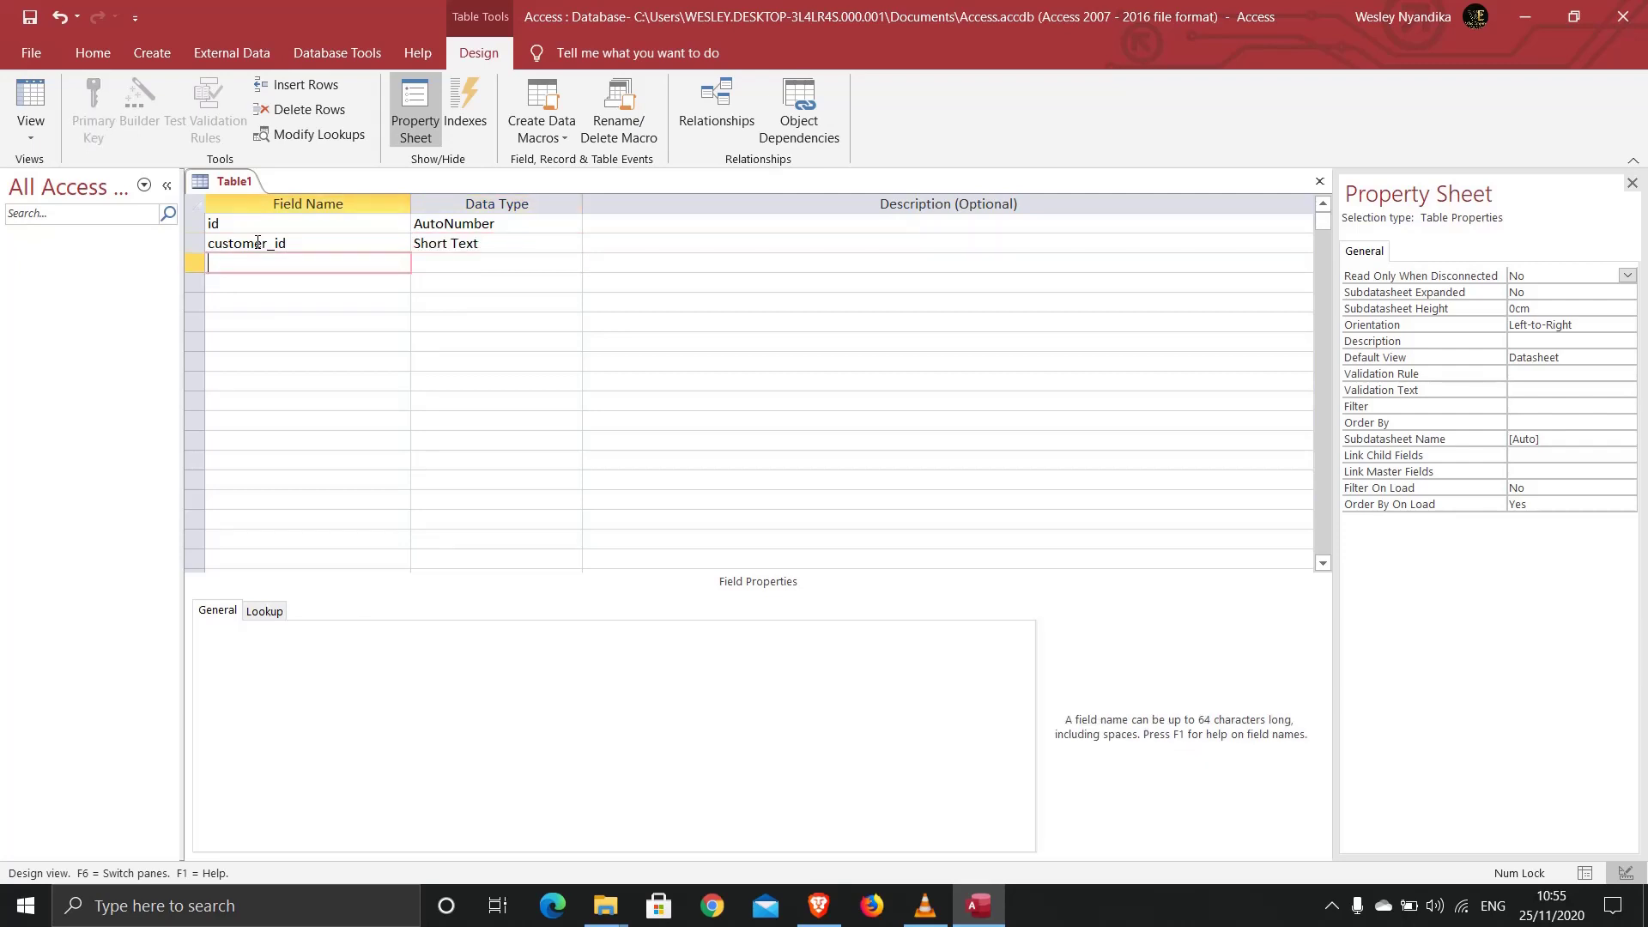
text(first_naame)
key(BackSpace)
key(BackSpace)
key(BackSpace)
key(BackSpace)
text(ame)
key(Tab)
key(Tab)
key(Tab)
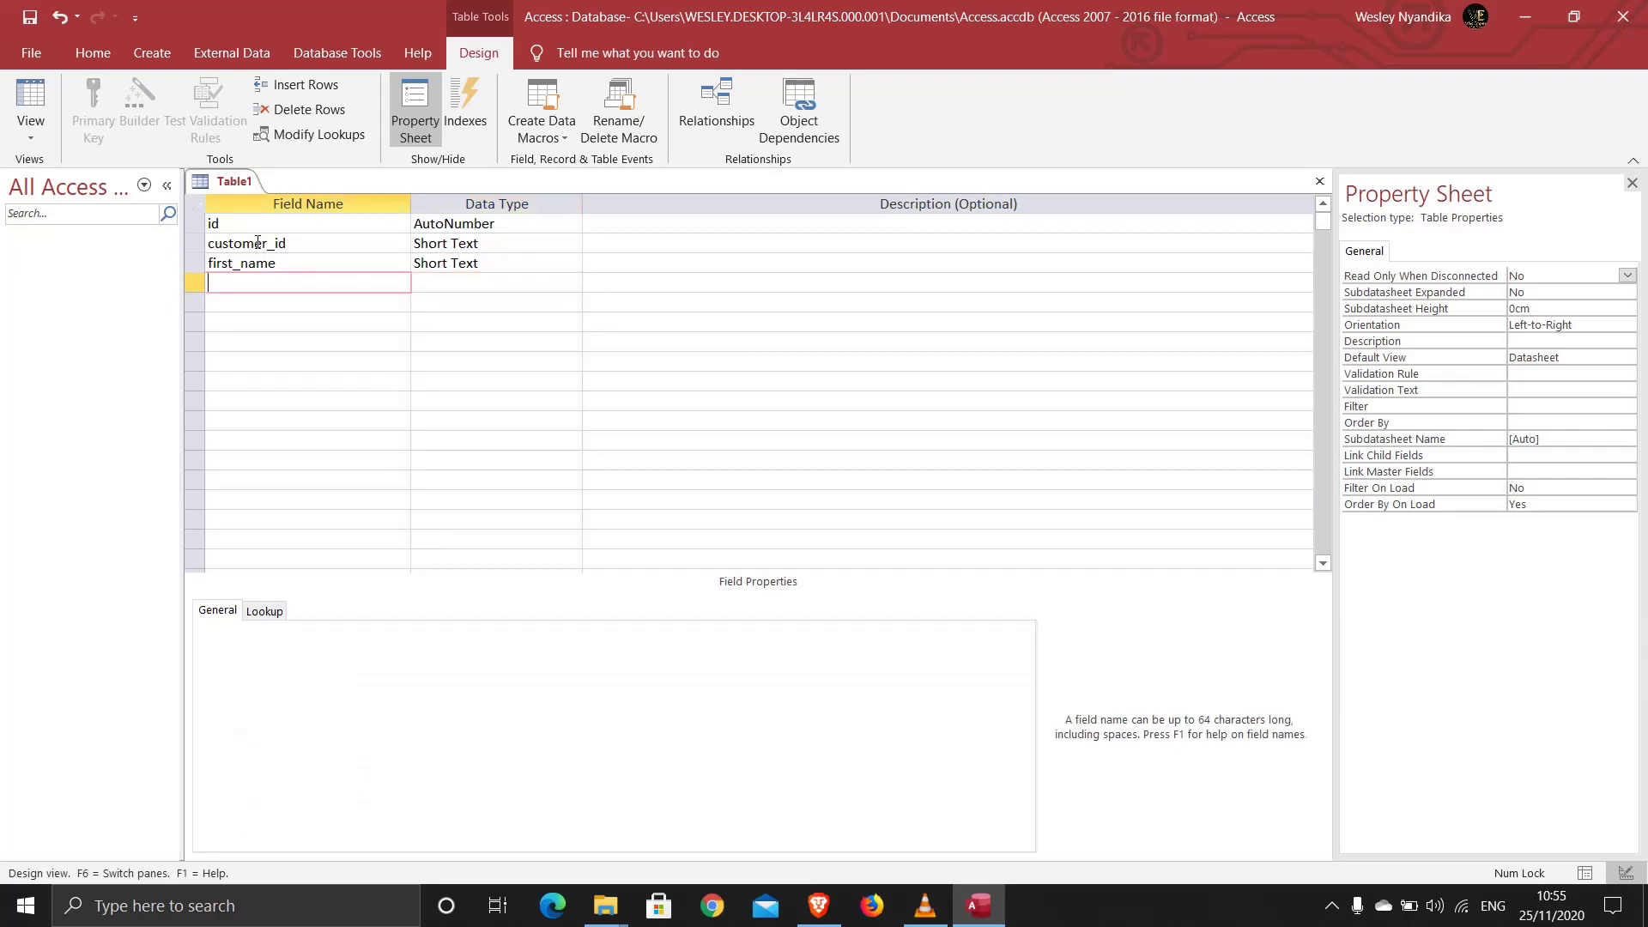
text(last_name)
key(Tab)
key(Tab)
key(Tab)
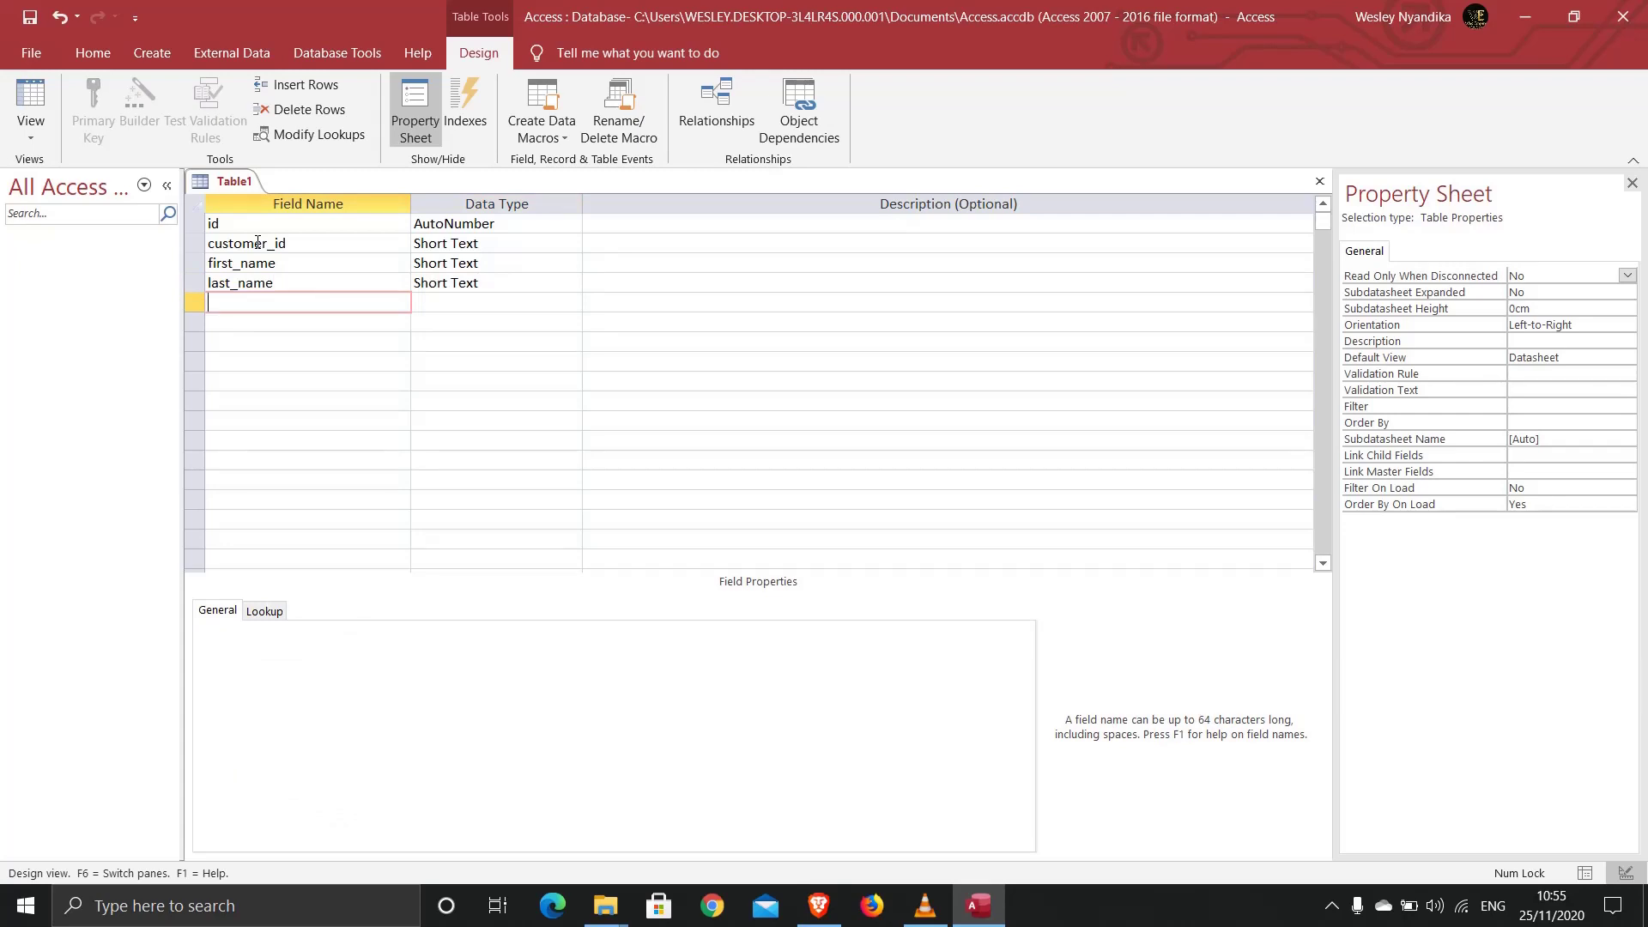
Step: Add birth_date as a Date/Time field and phone as a Number field
text(birth_date)
key(Tab)
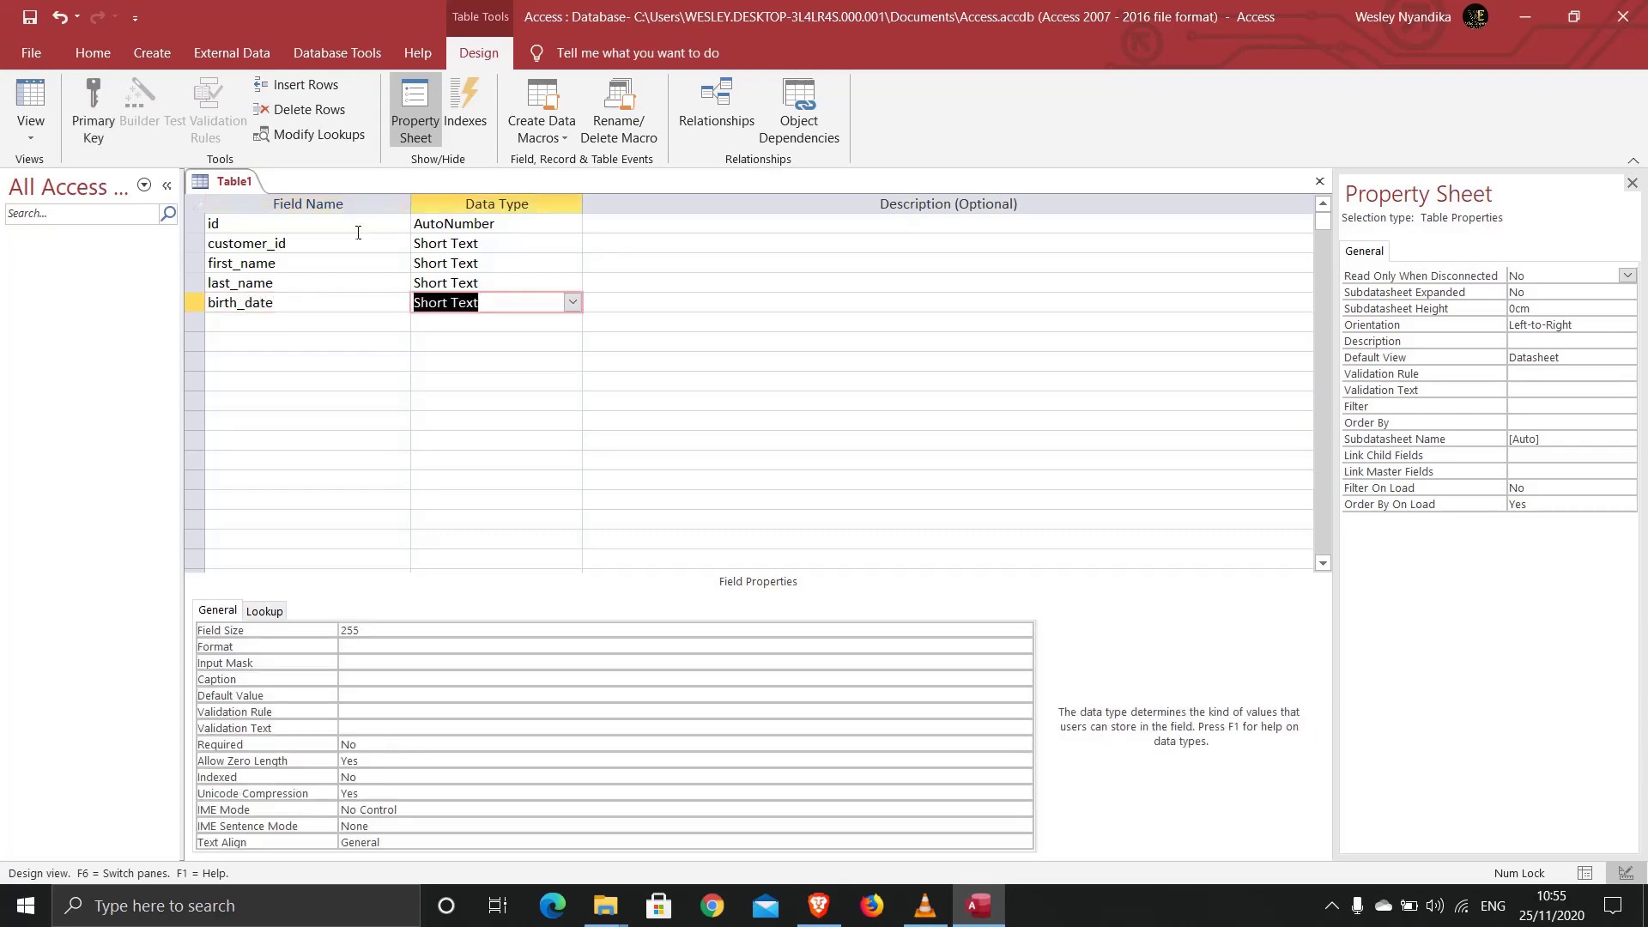
click(572, 302)
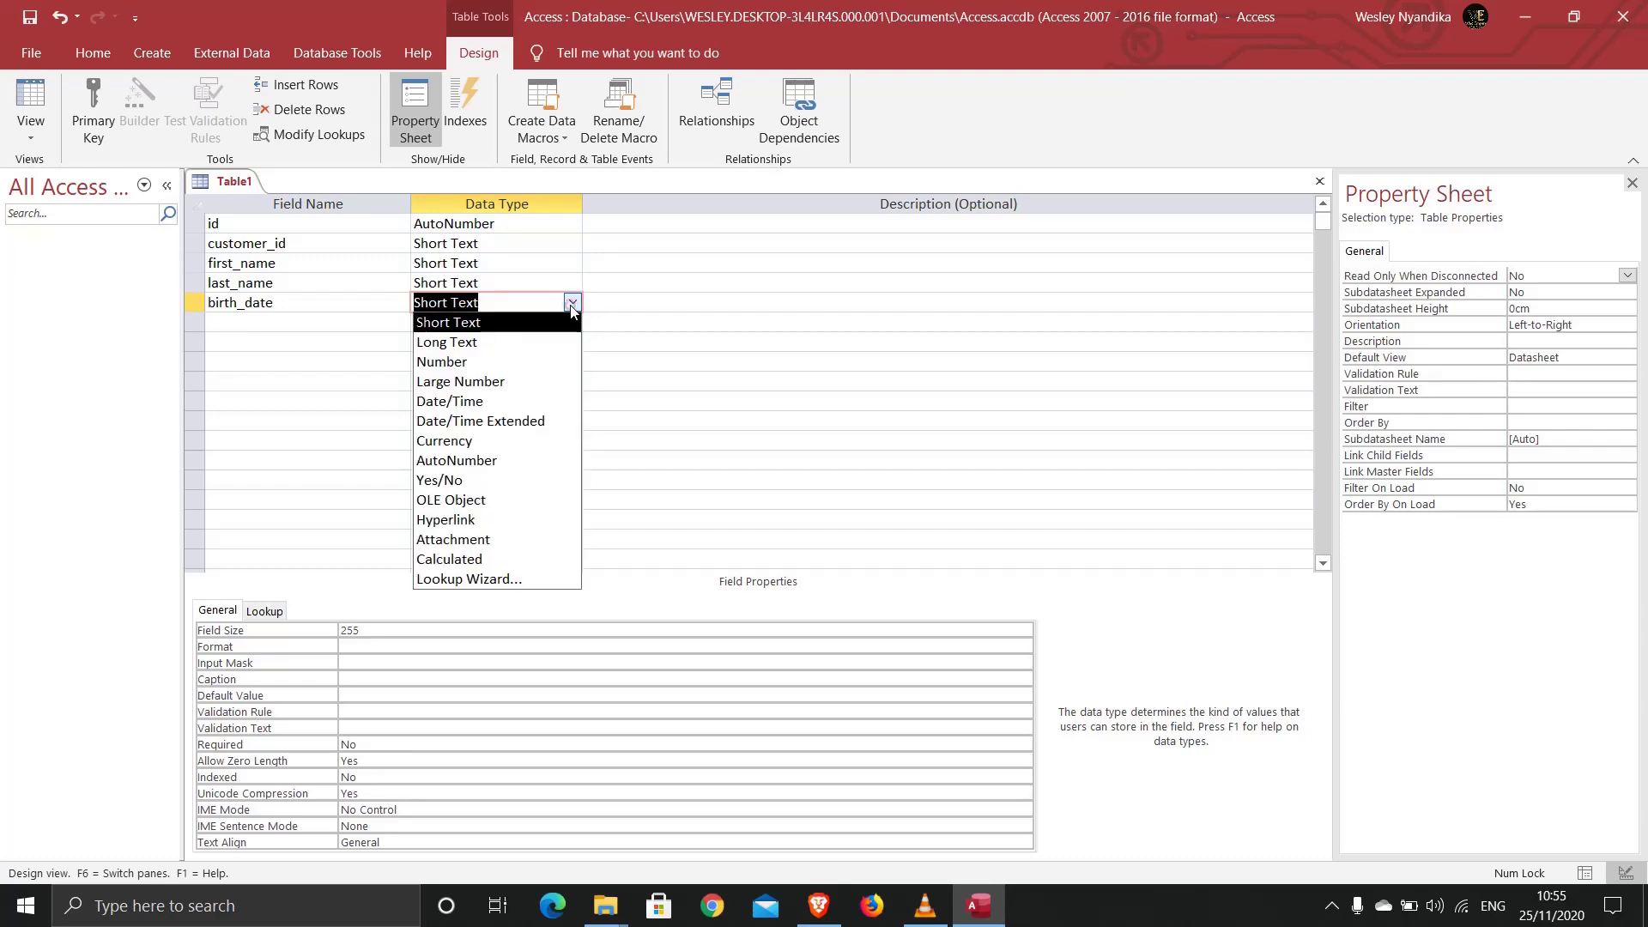
click(494, 405)
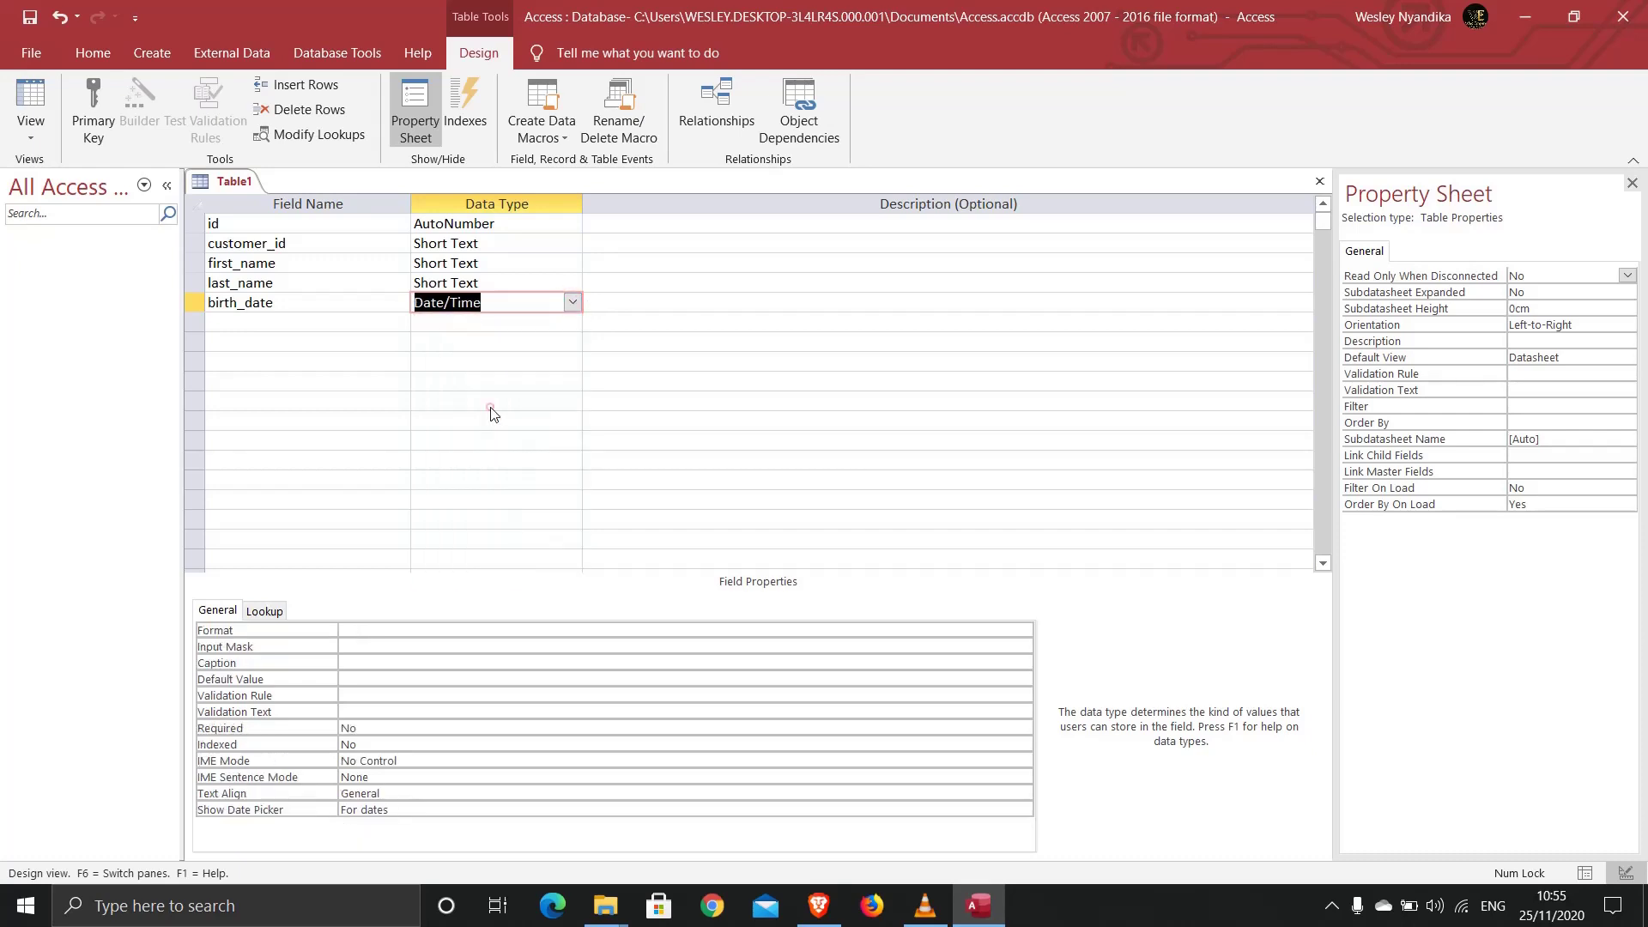
click(289, 320)
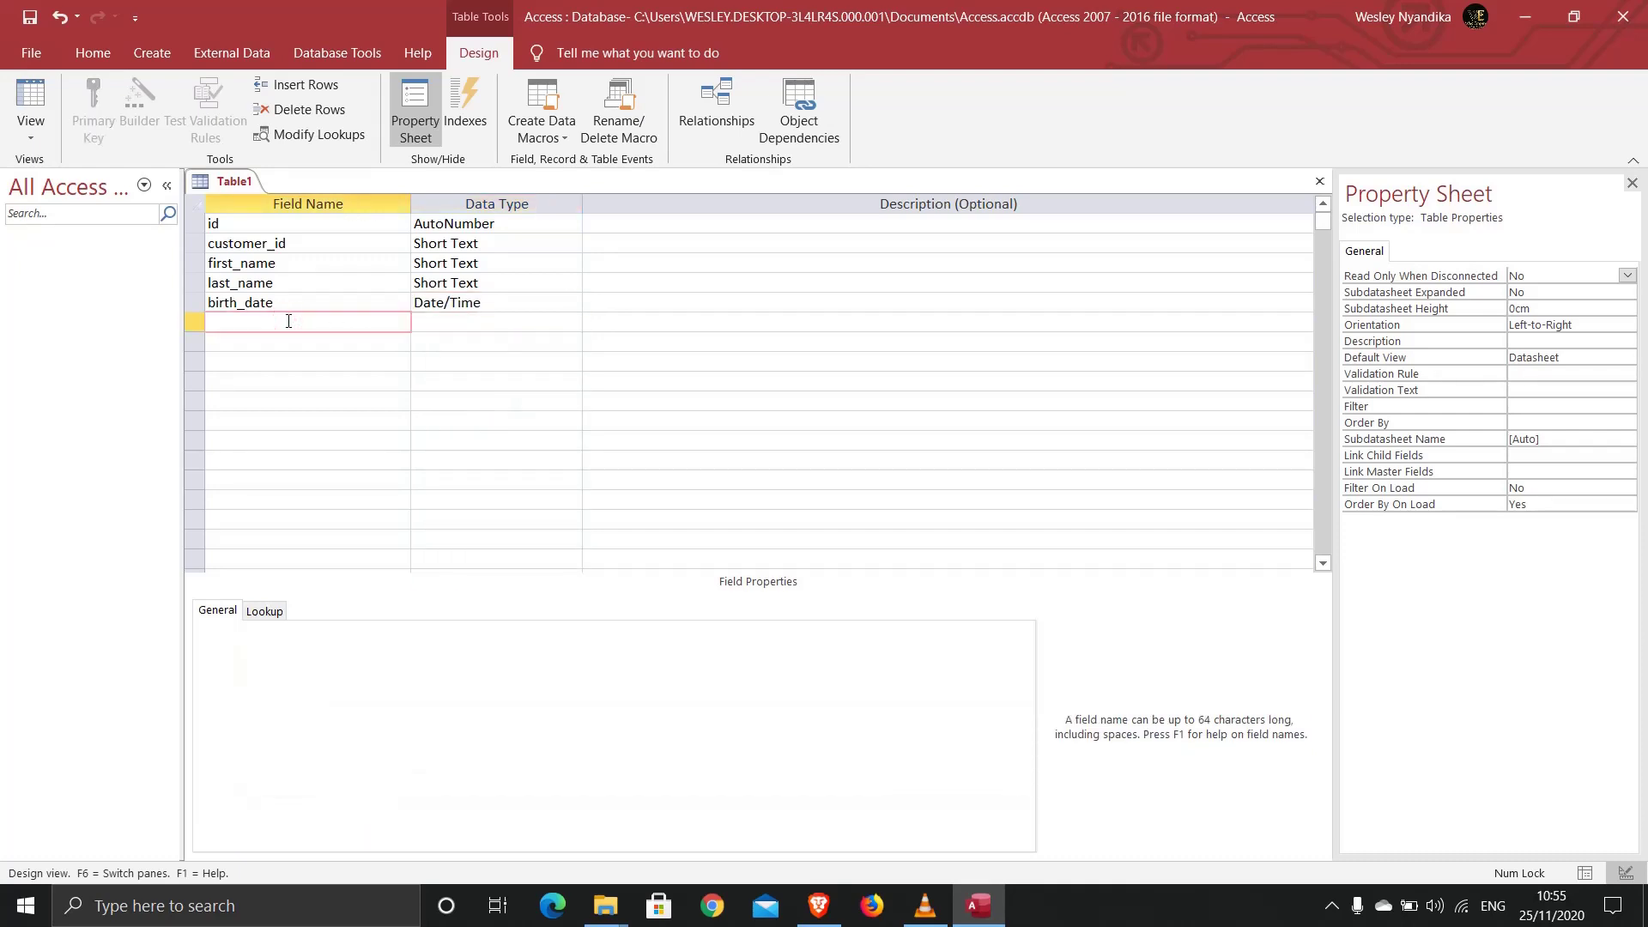
text(phone)
key(Tab)
text(n)
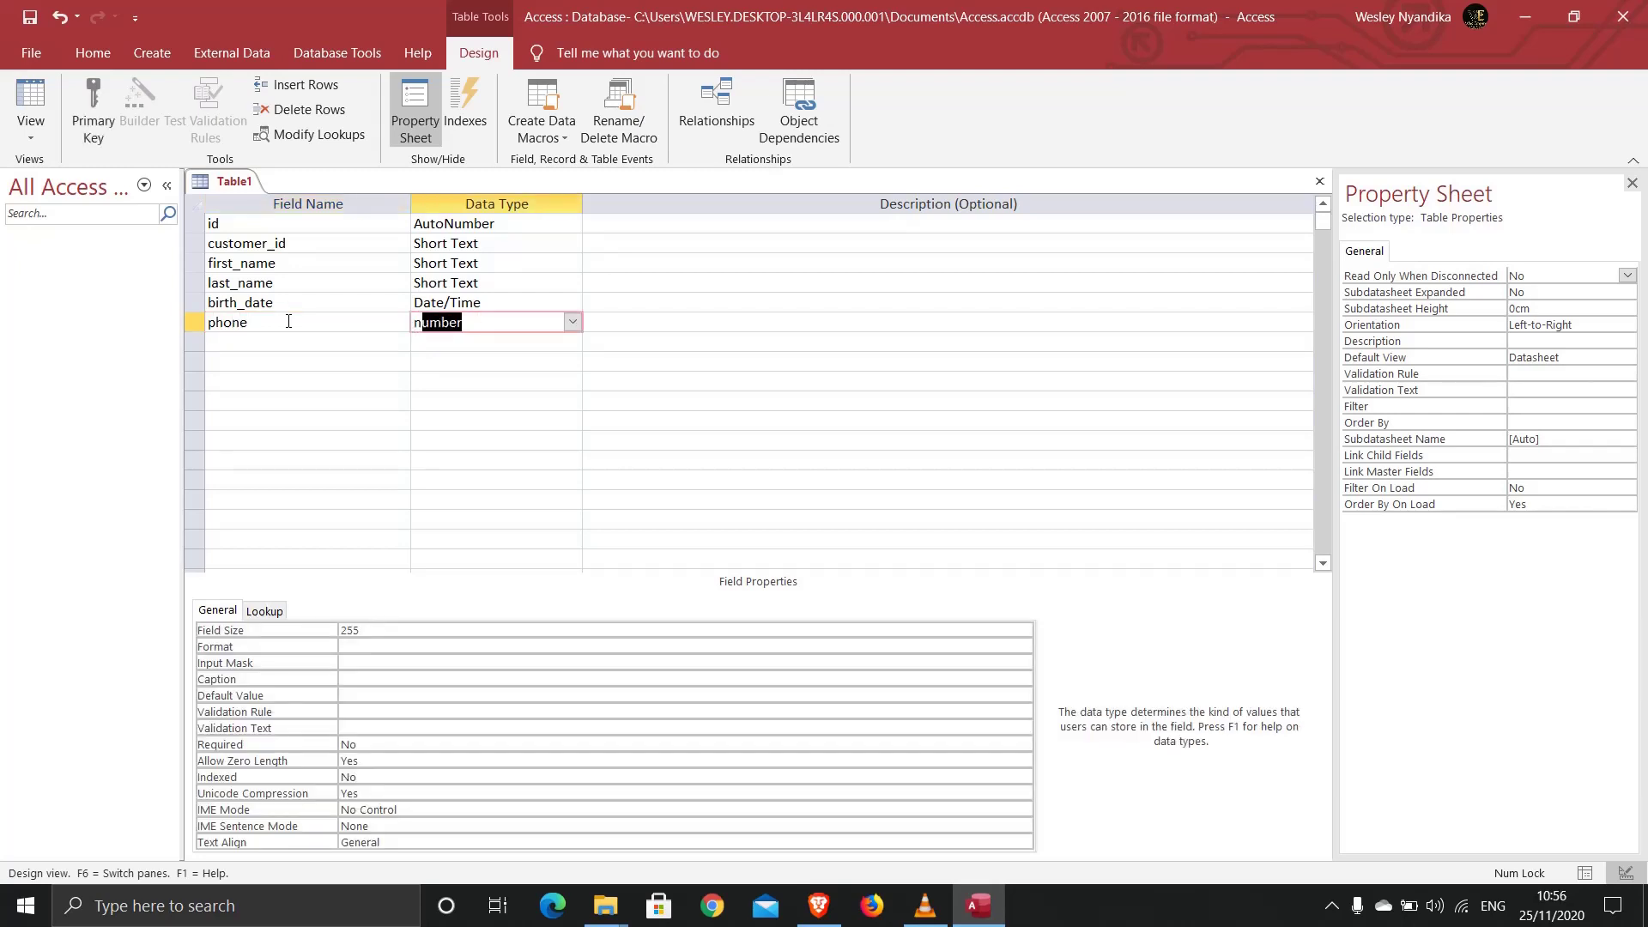
key(Tab)
key(Tab)
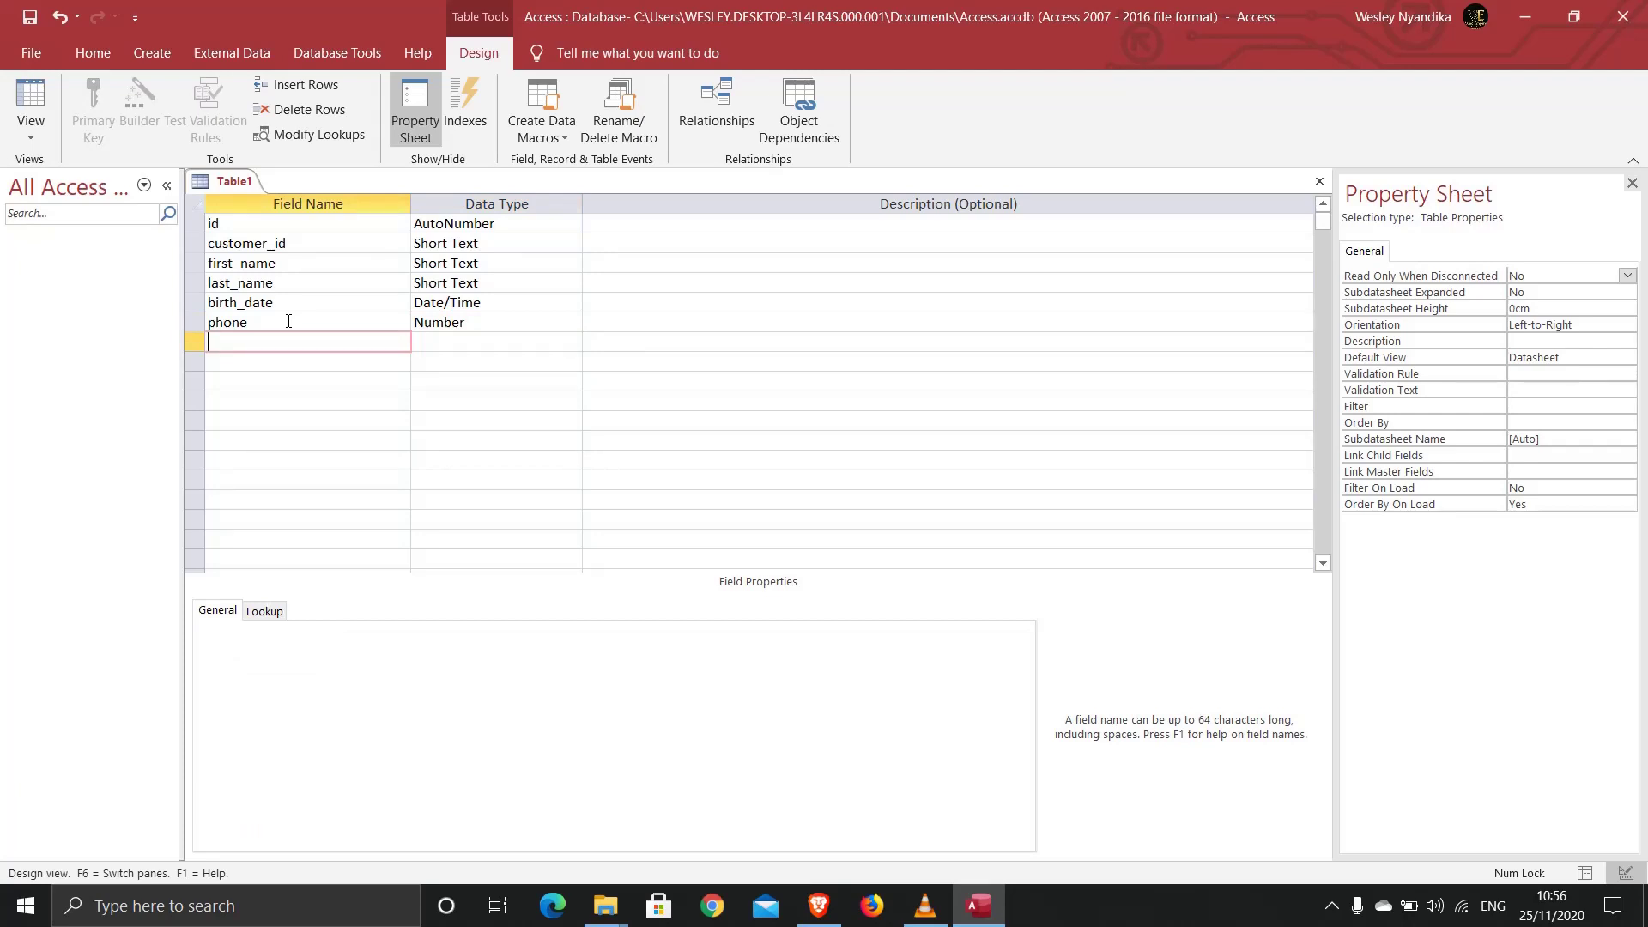
Step: Add City and Points as Short Text fields
text(City)
key(Tab)
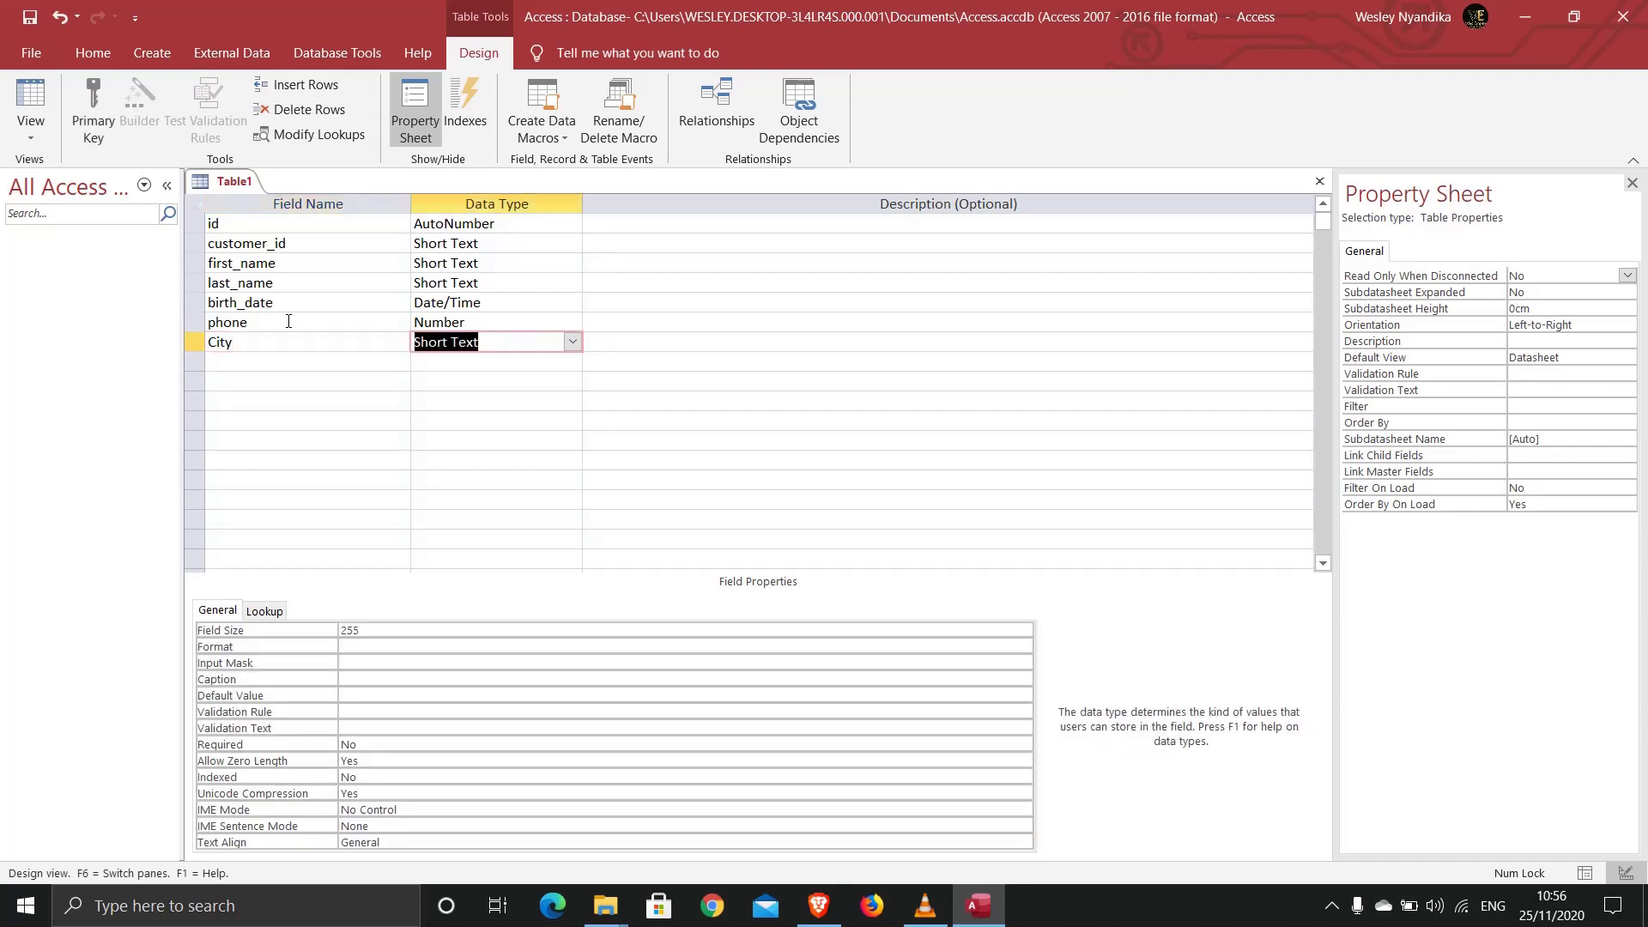
key(Tab)
key(Tab)
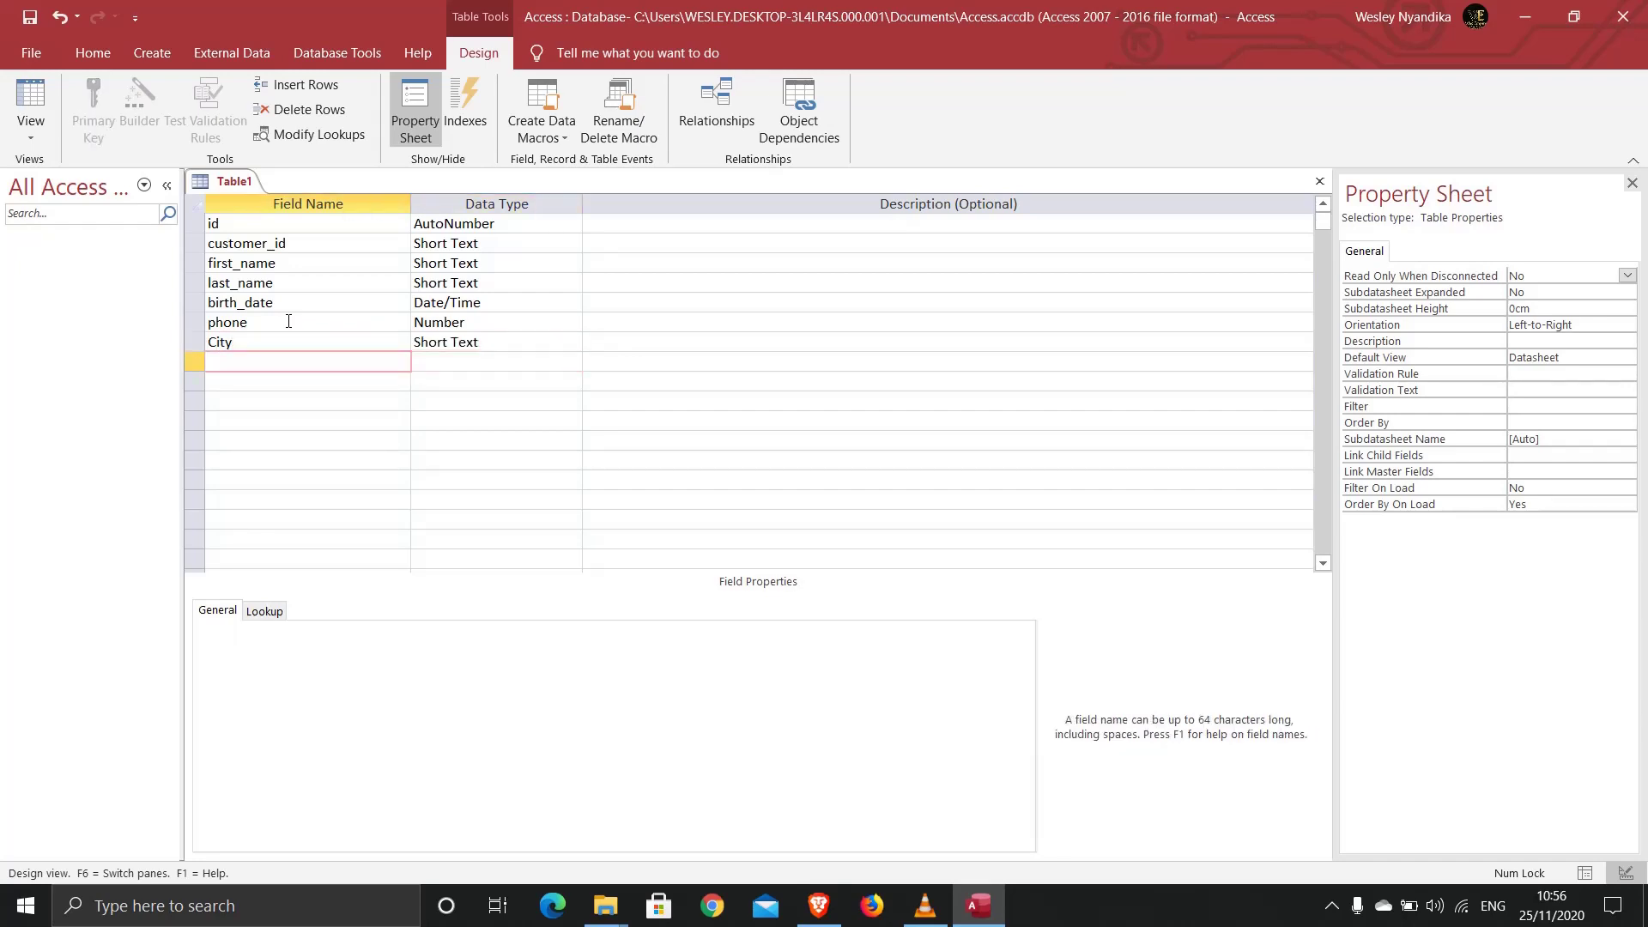
text(Points)
click(324, 244)
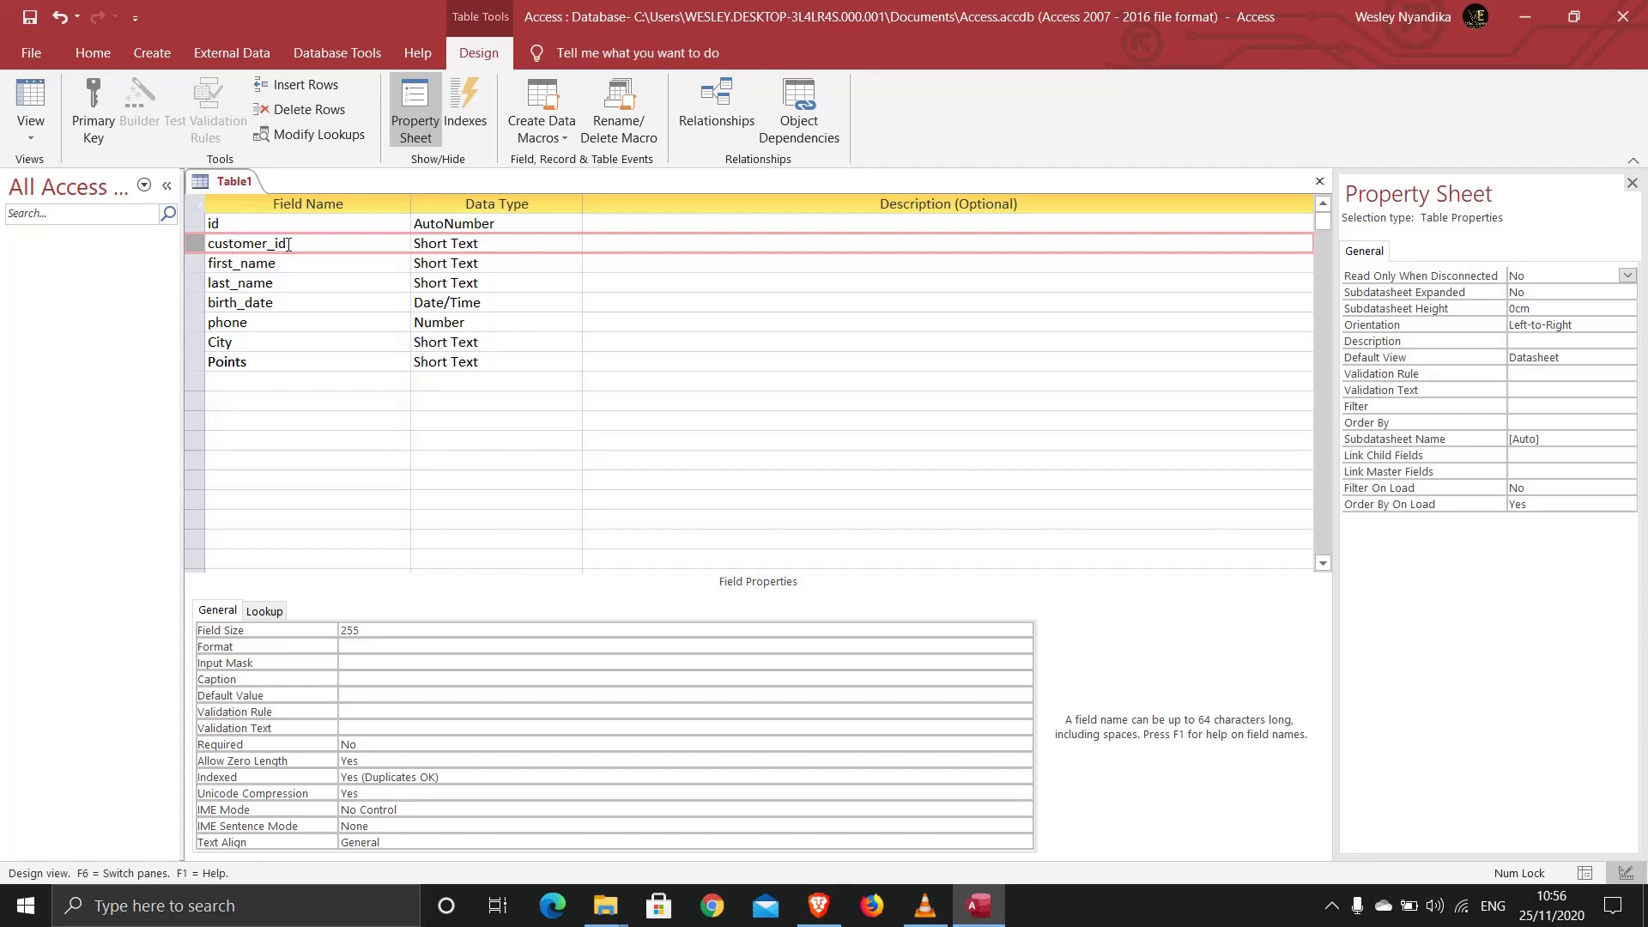
Step: Make id and customer_id a combined primary key
click(229, 223)
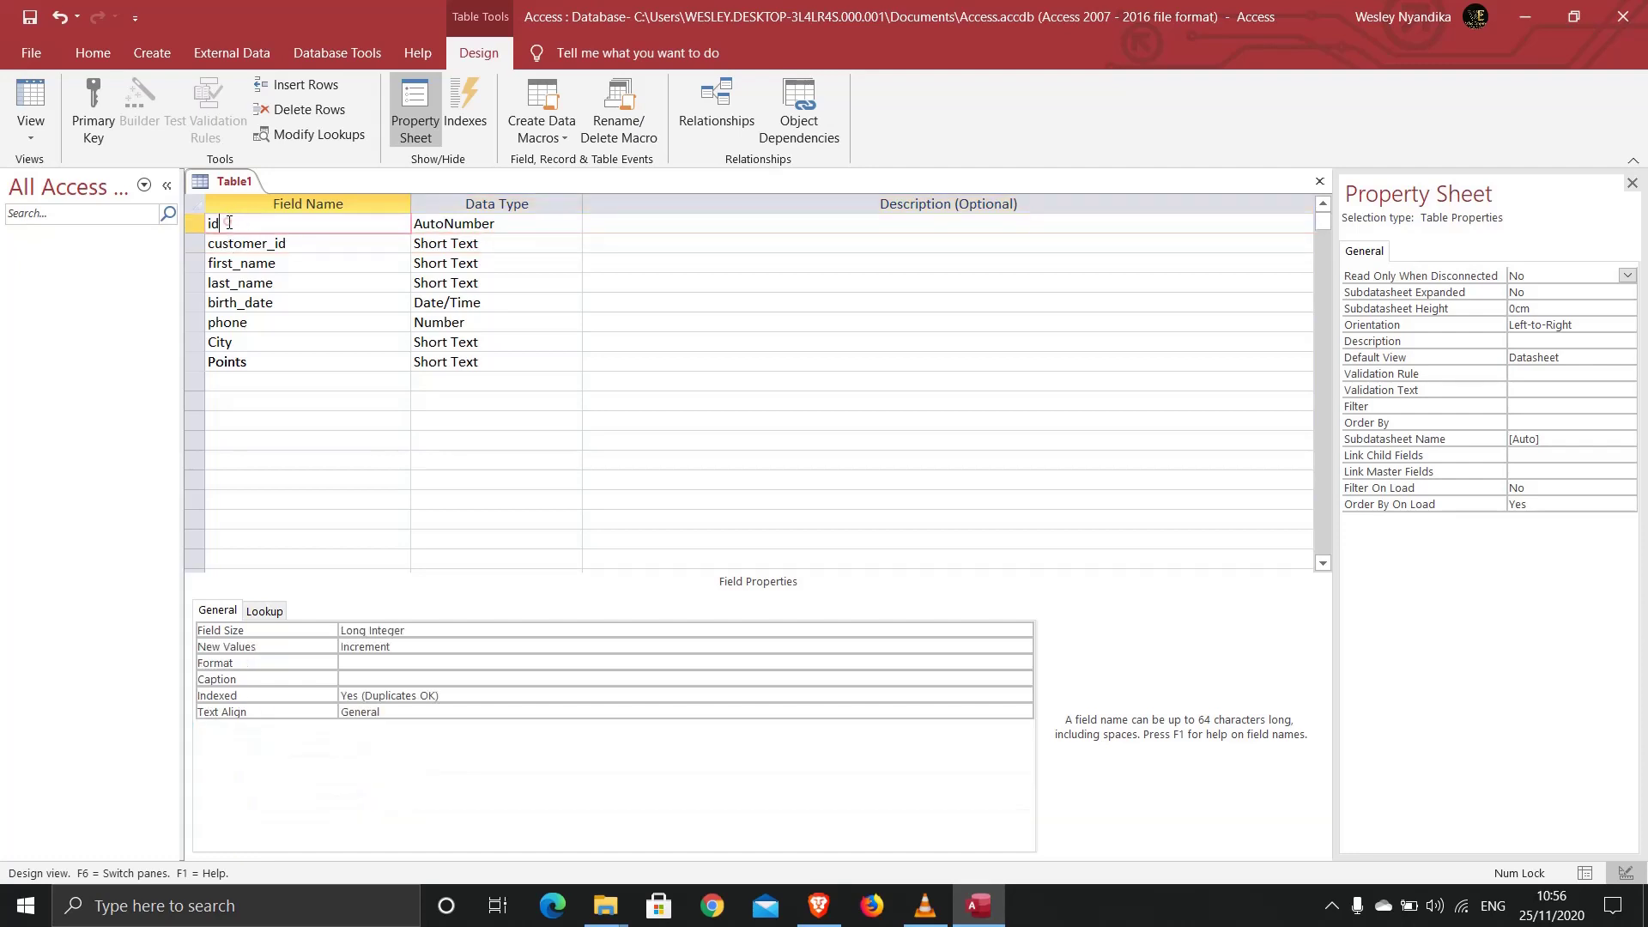
click(306, 245)
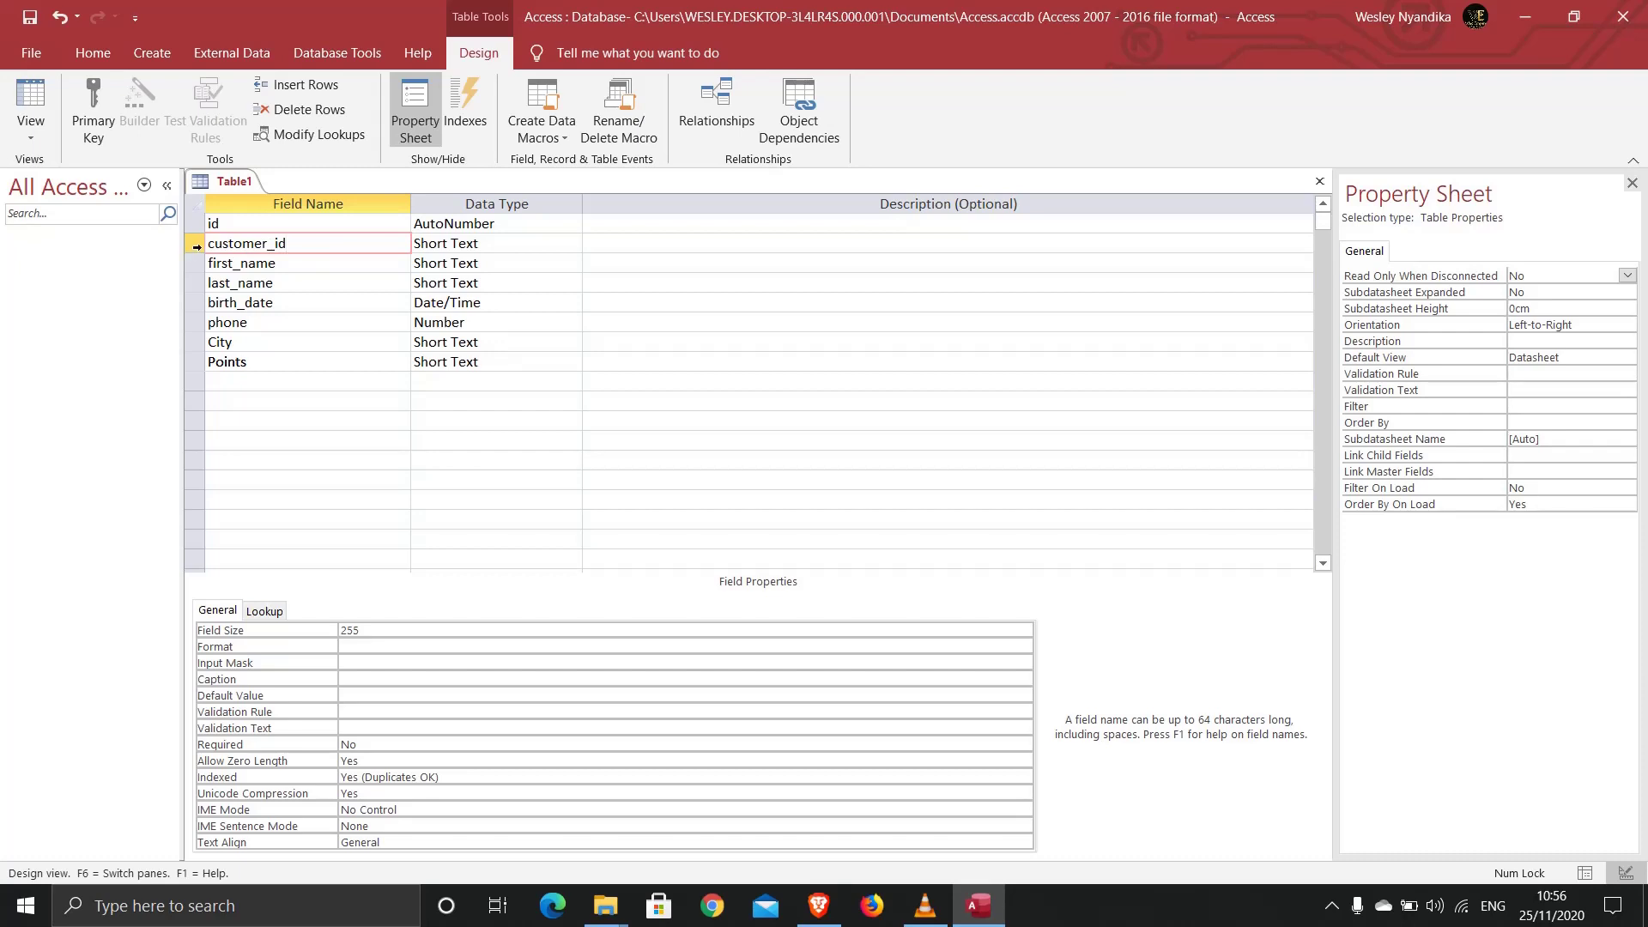
click(192, 243)
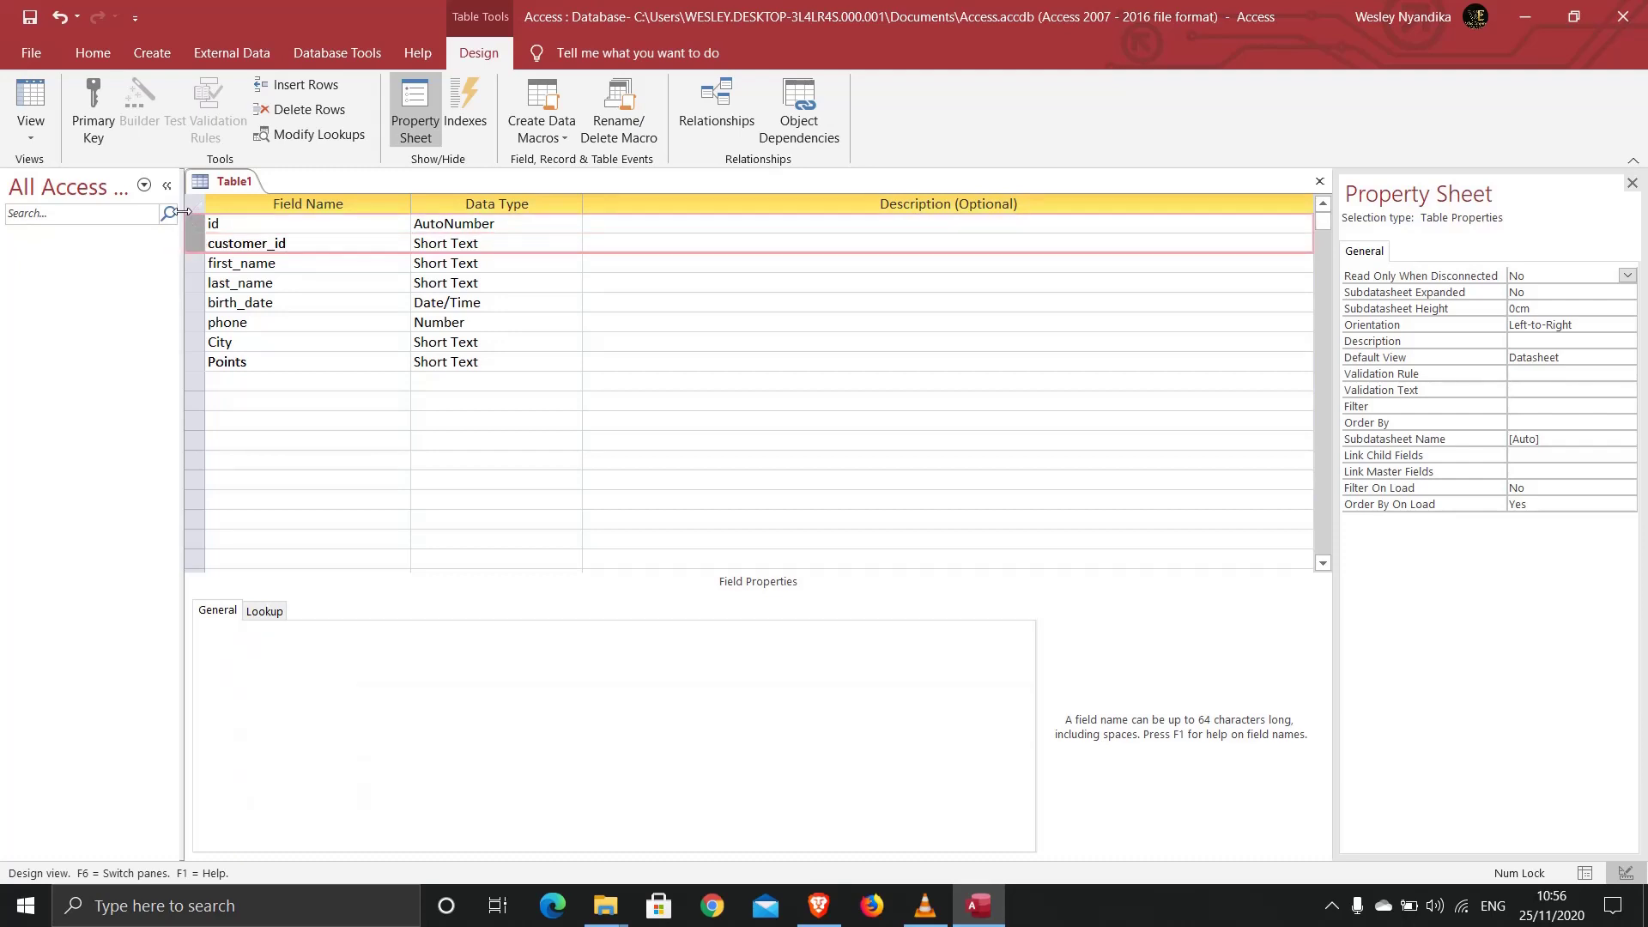
click(92, 125)
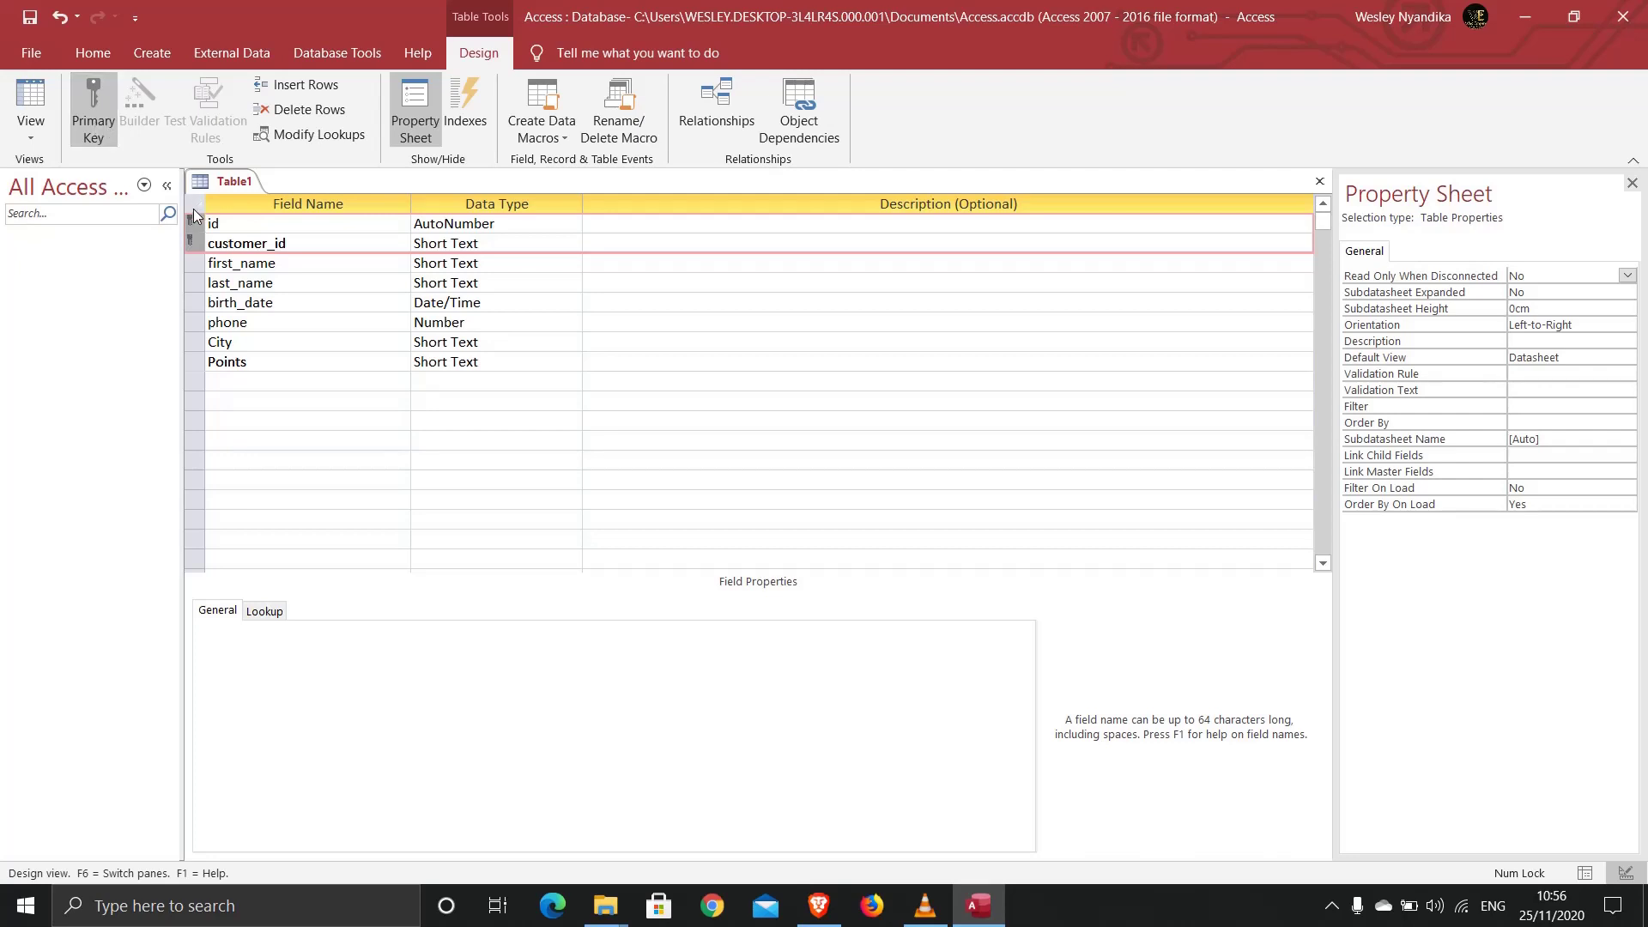
Step: Set customer_id's Indexed property to Yes (No Duplicates)
click(209, 243)
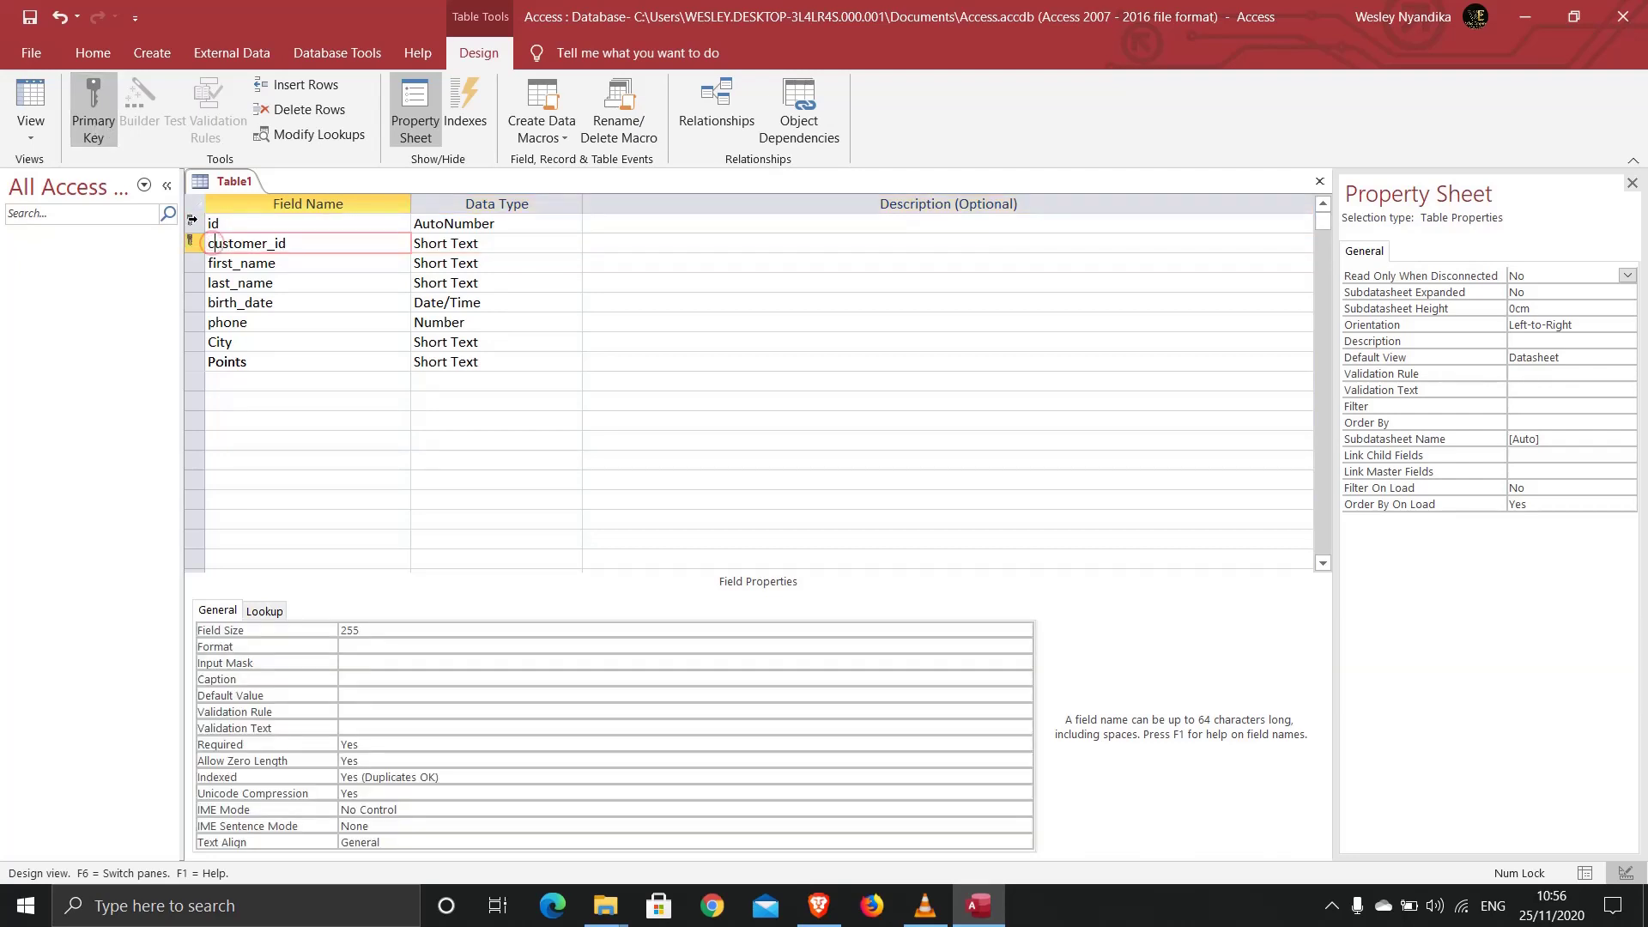
click(383, 243)
click(374, 776)
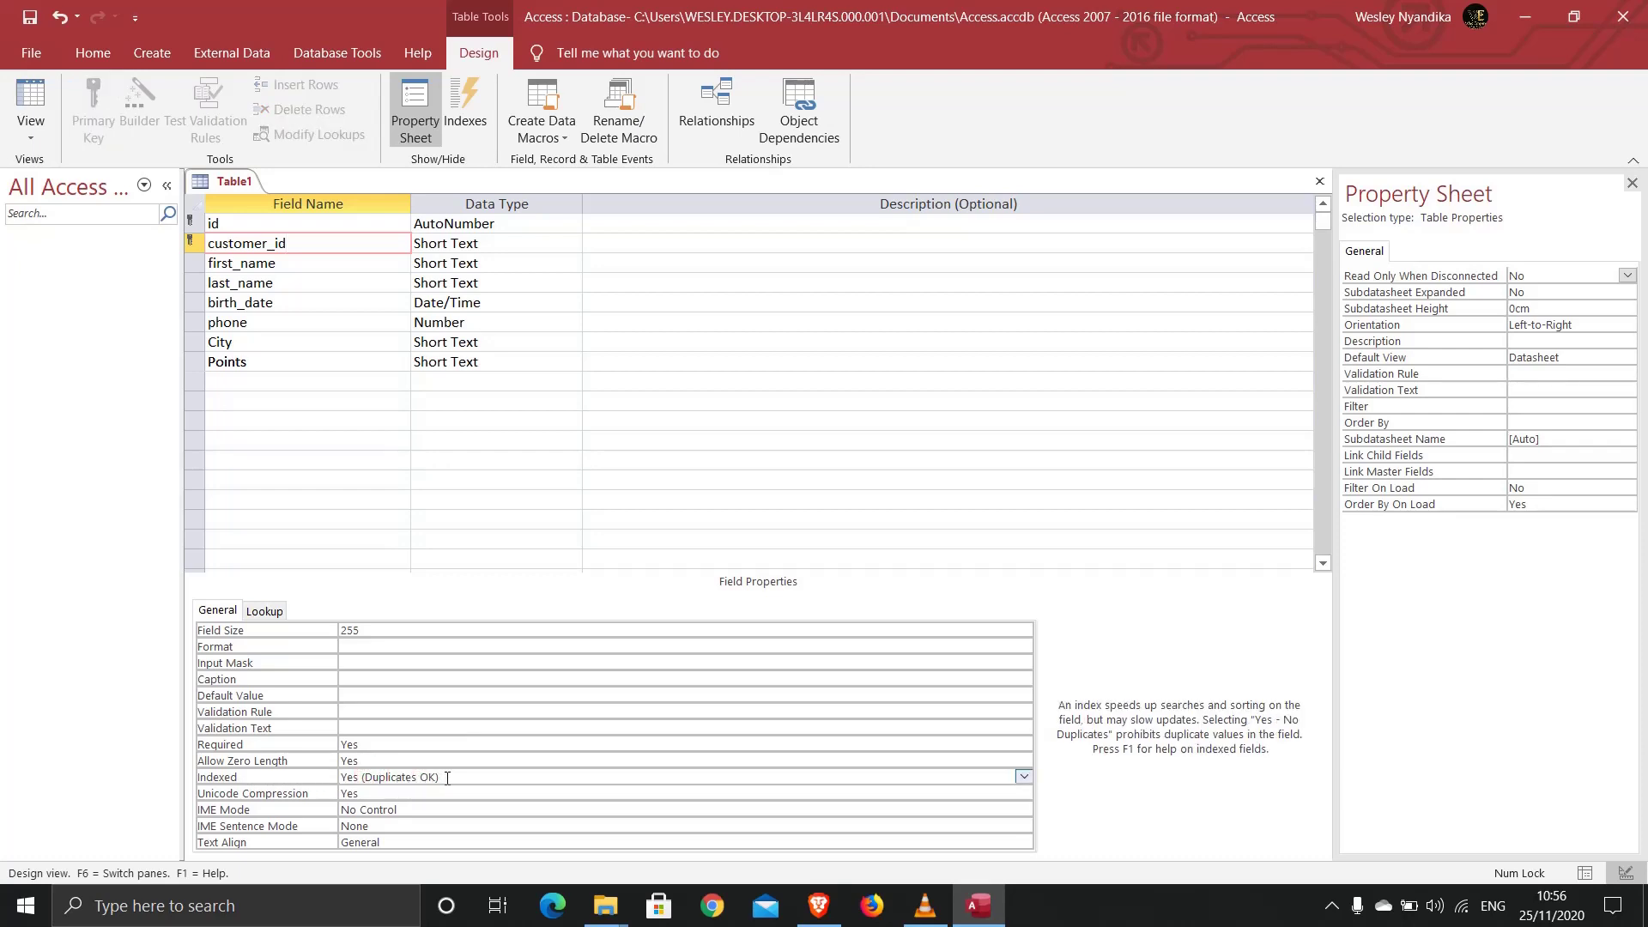
click(1024, 778)
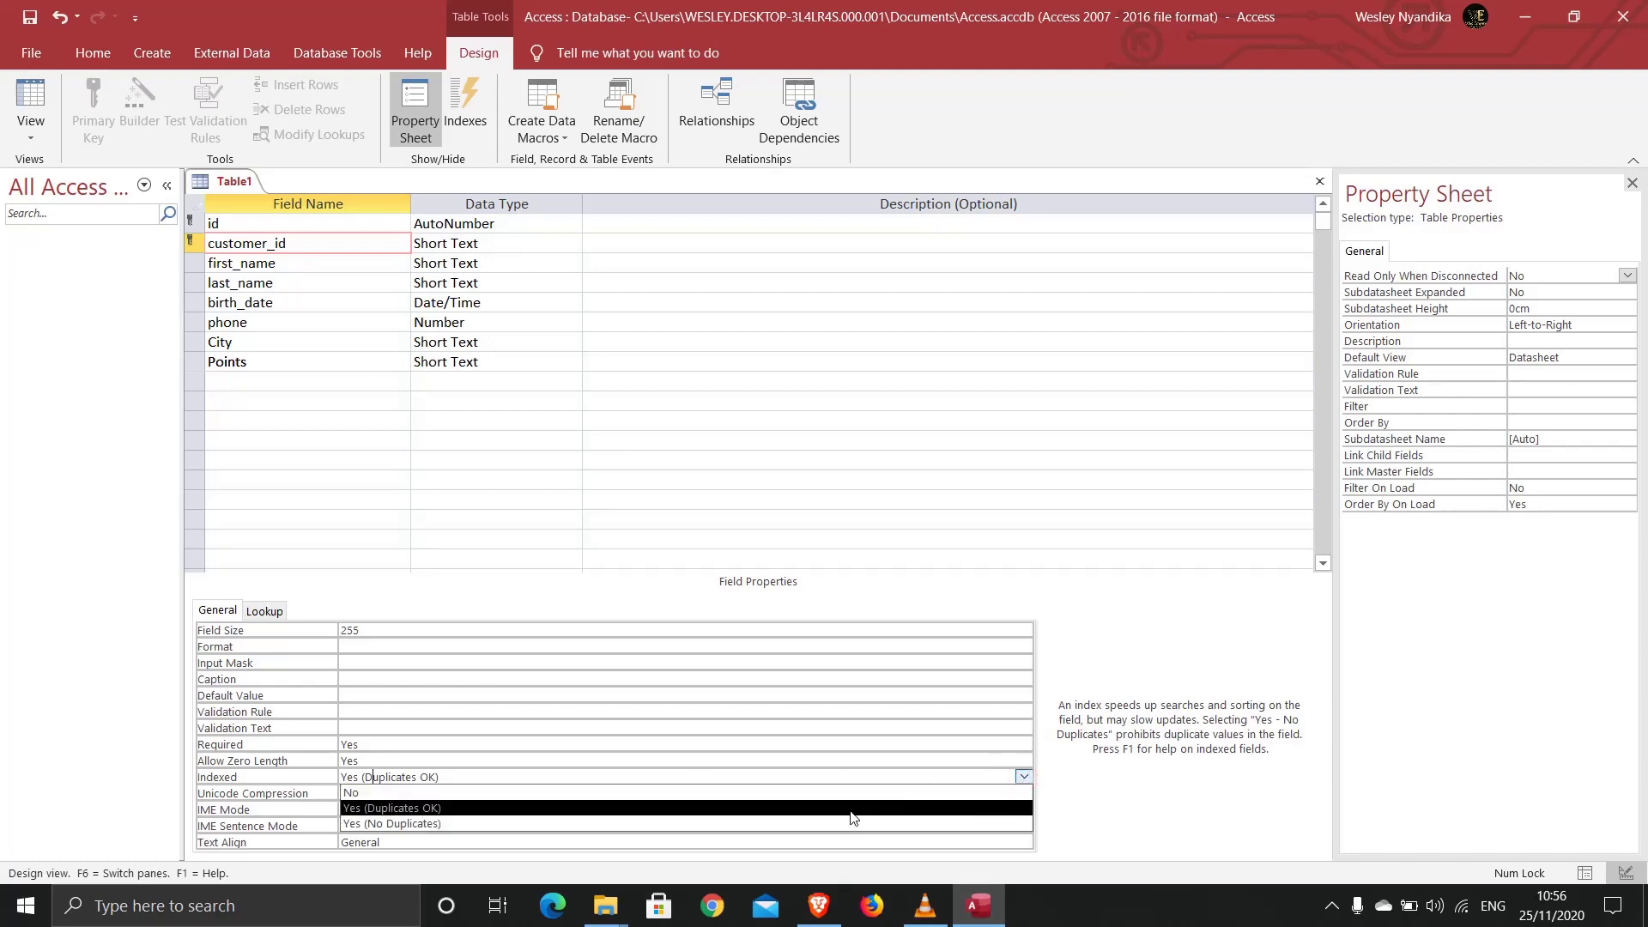
click(710, 824)
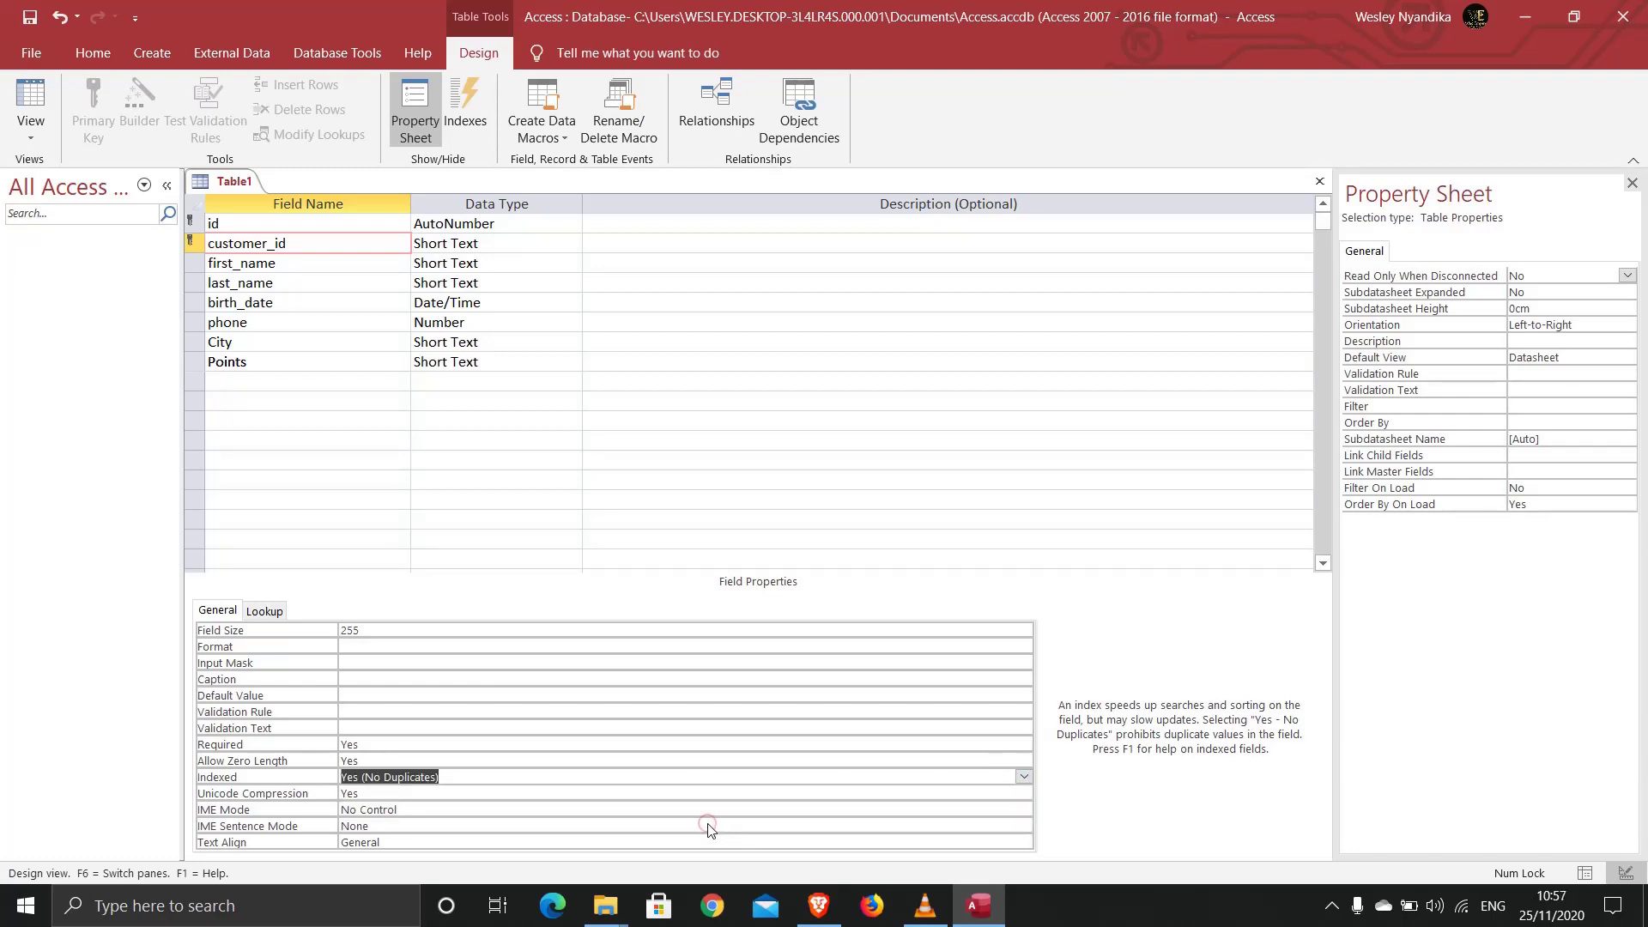
click(471, 783)
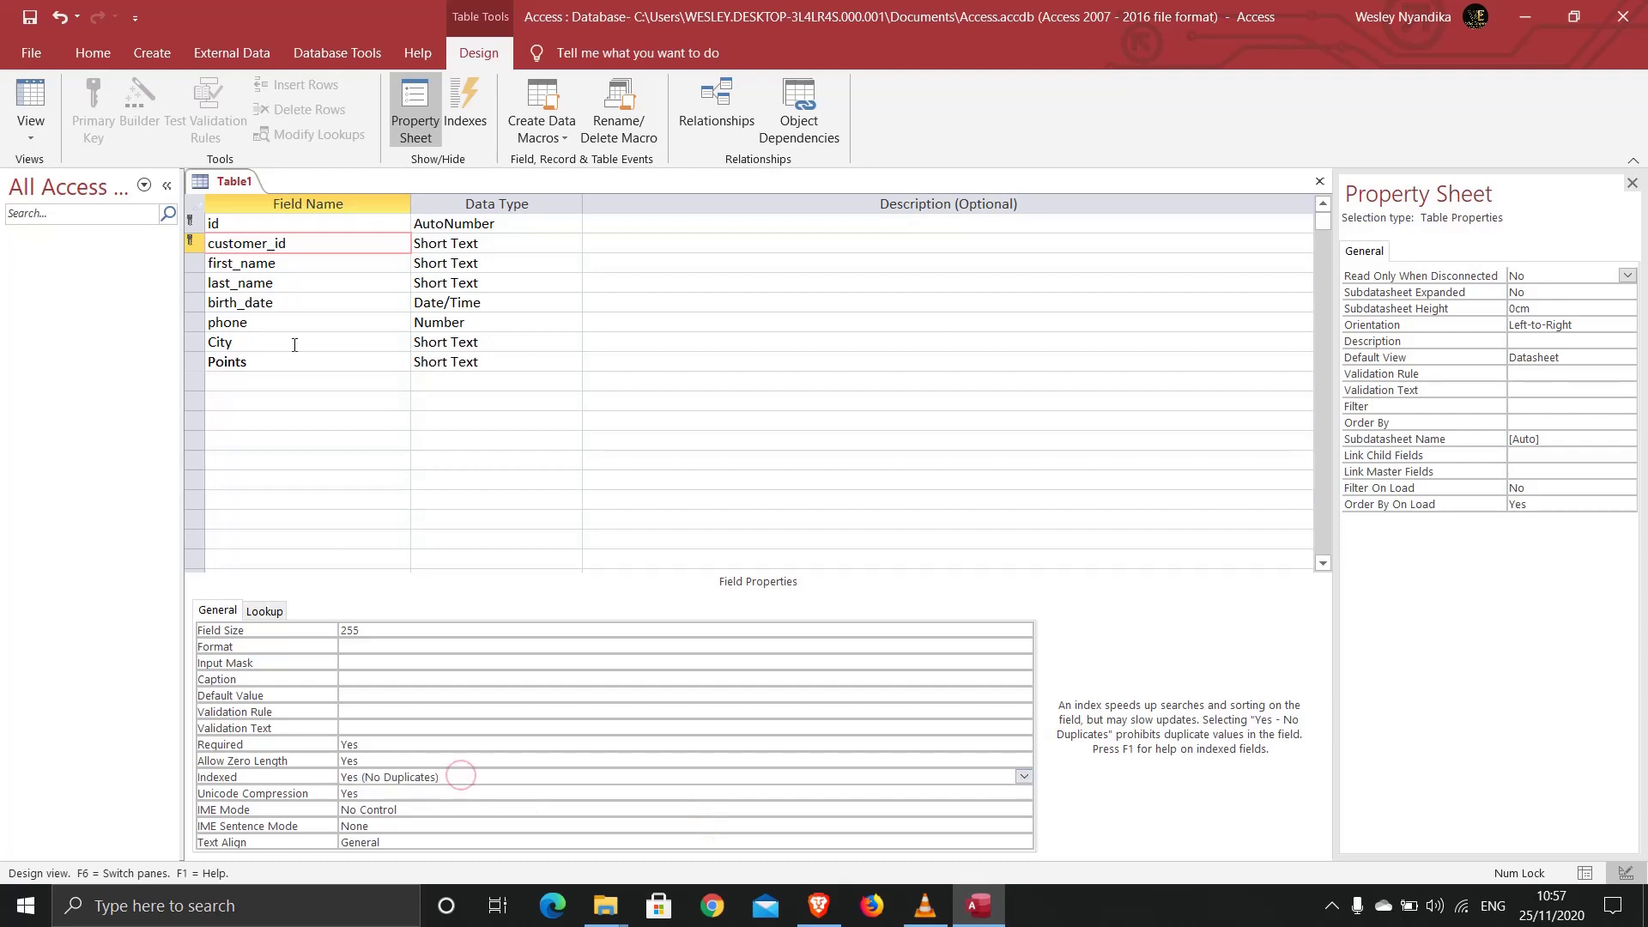
Step: Save the table under the name customers
right_click(218, 183)
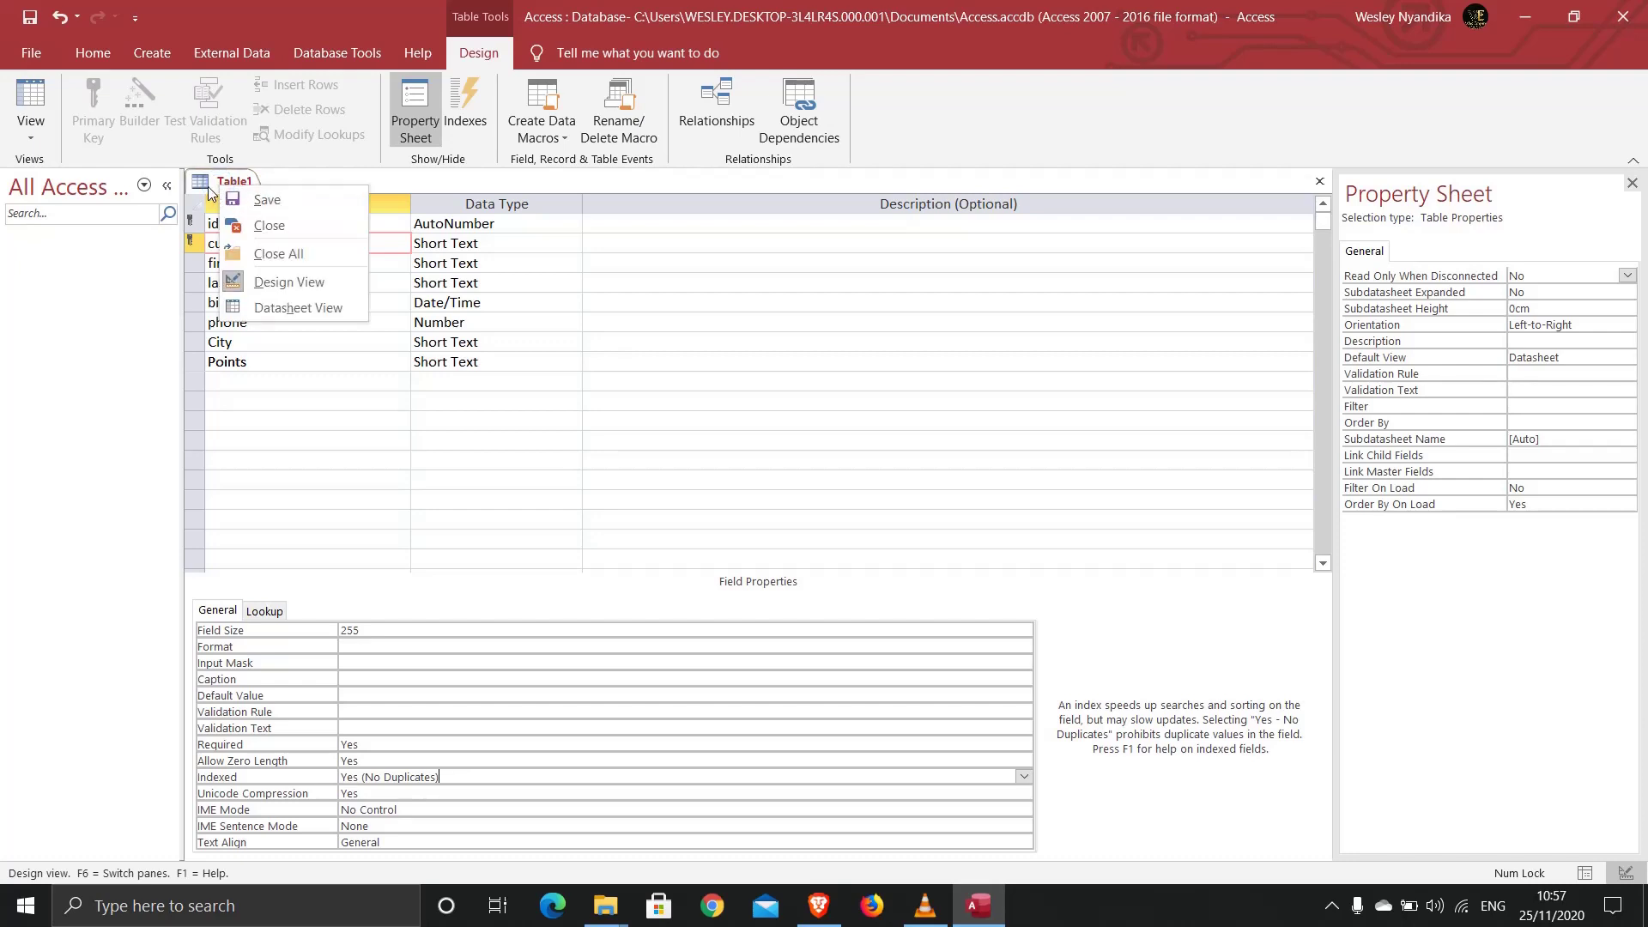
click(200, 183)
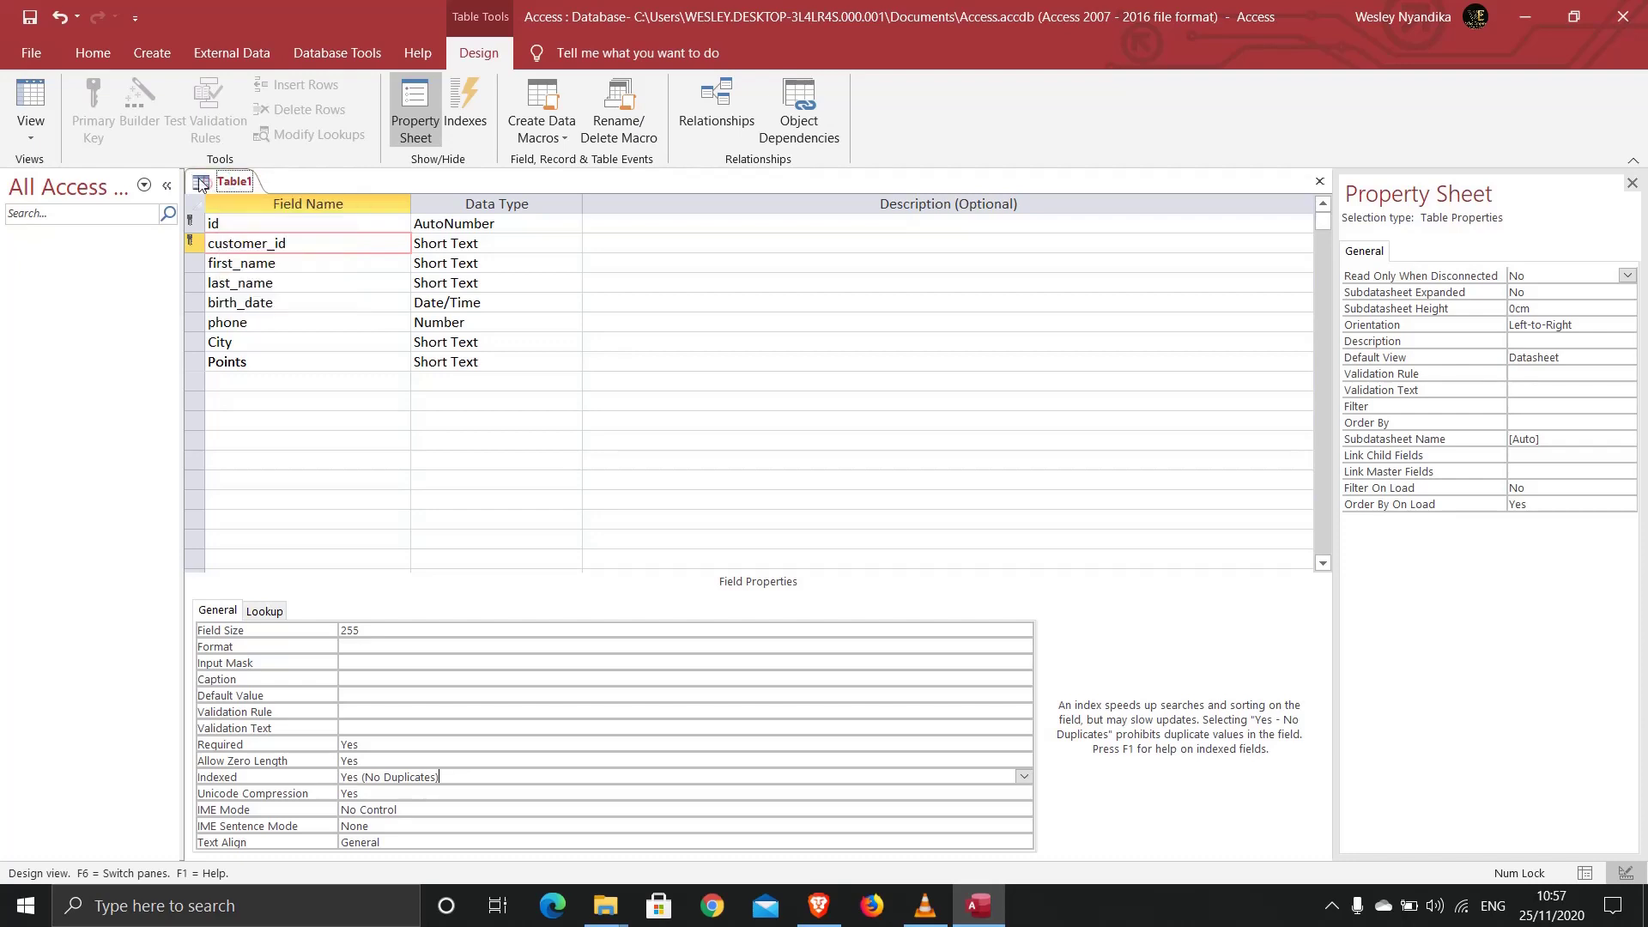
click(28, 18)
right_click(225, 181)
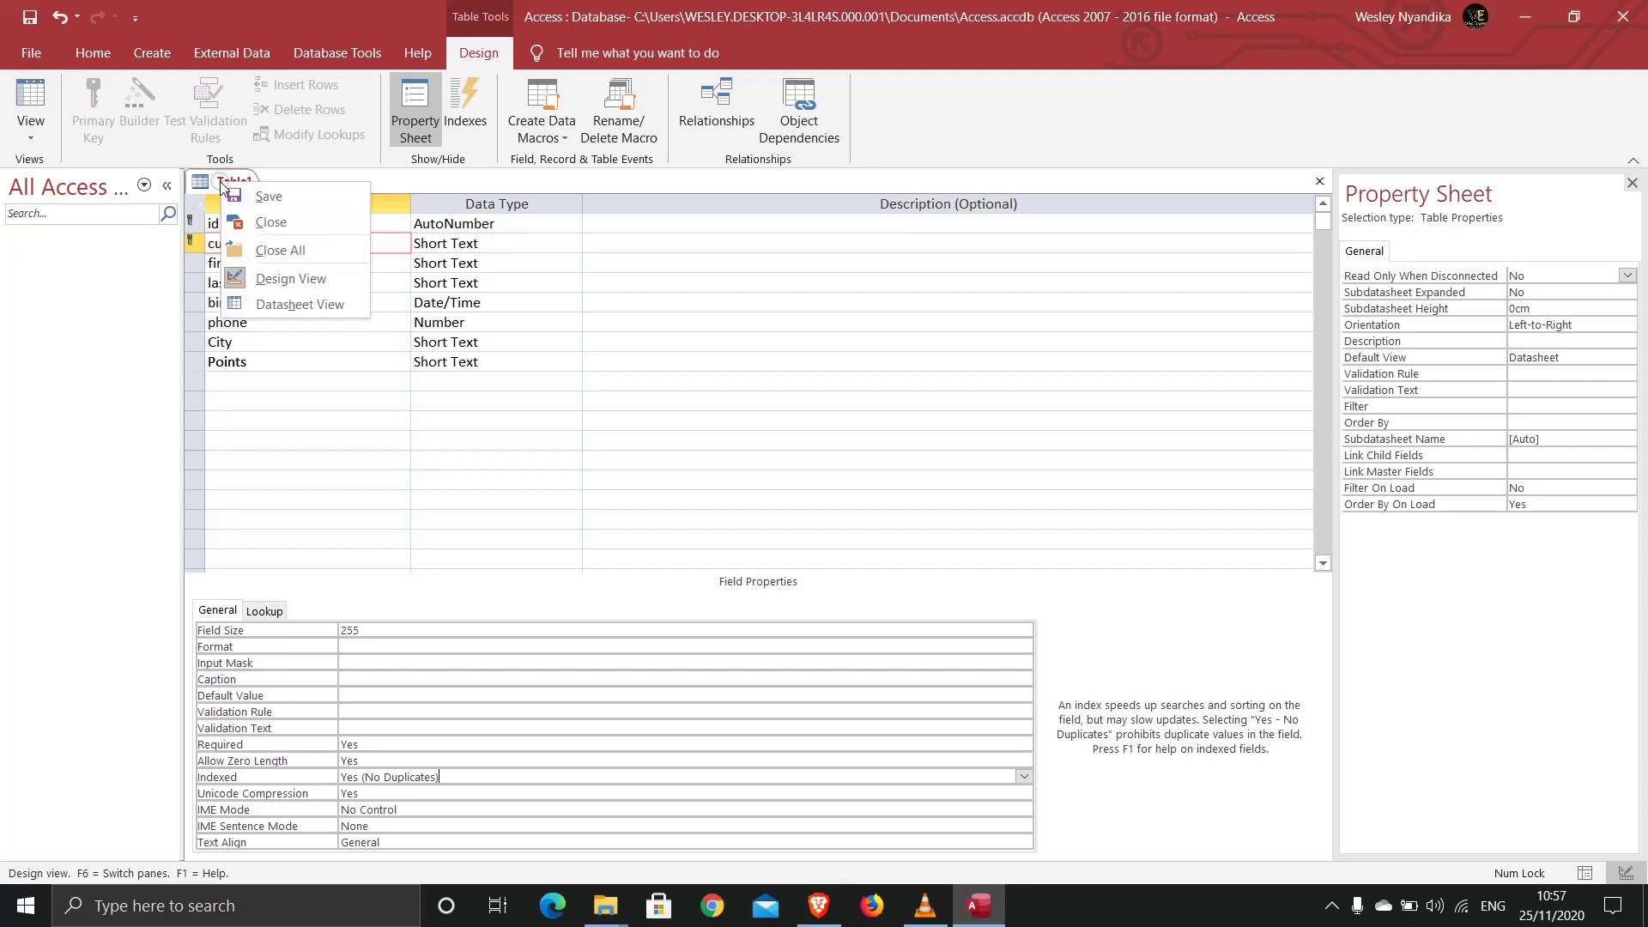
click(248, 203)
text(c)
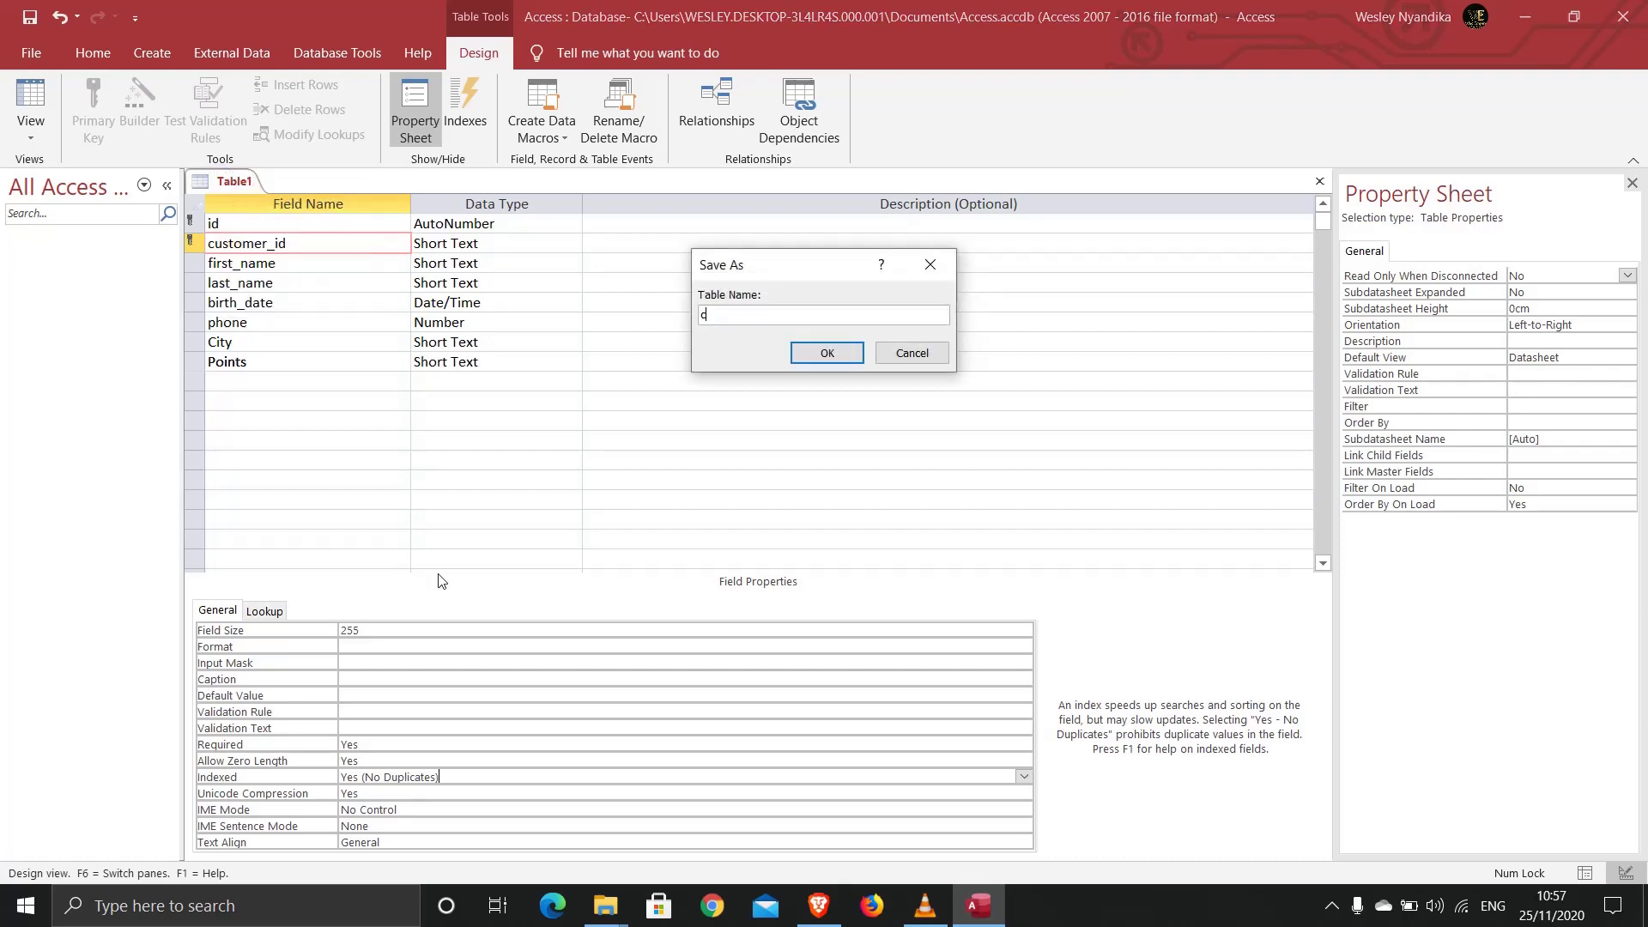
text(ustomers)
key(Return)
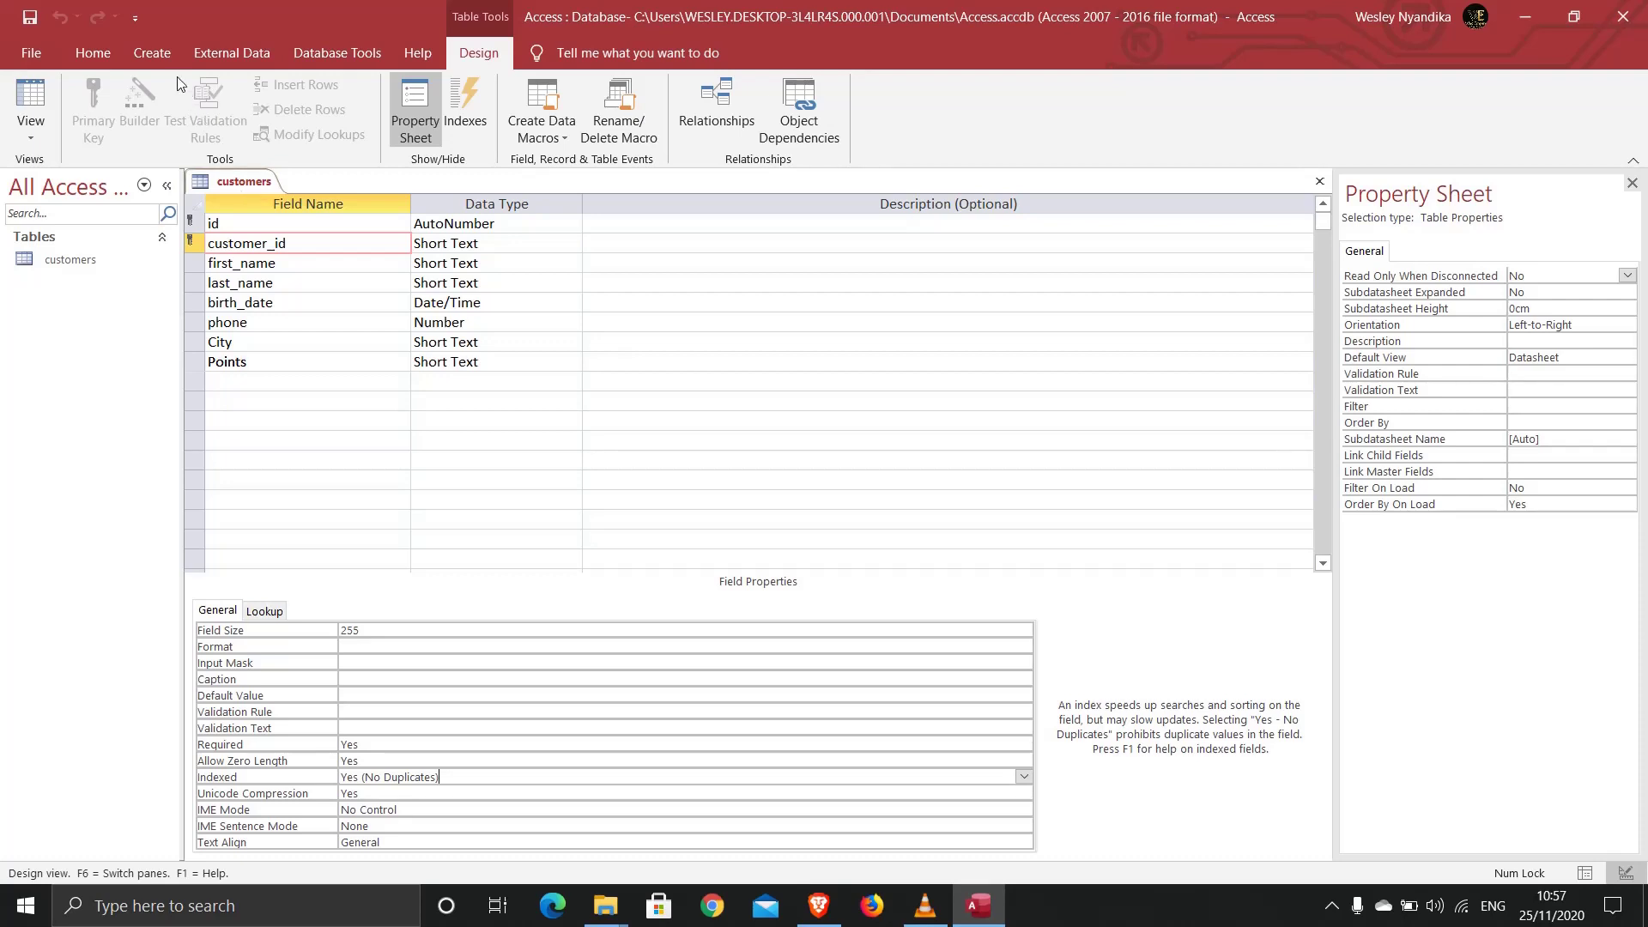
click(160, 55)
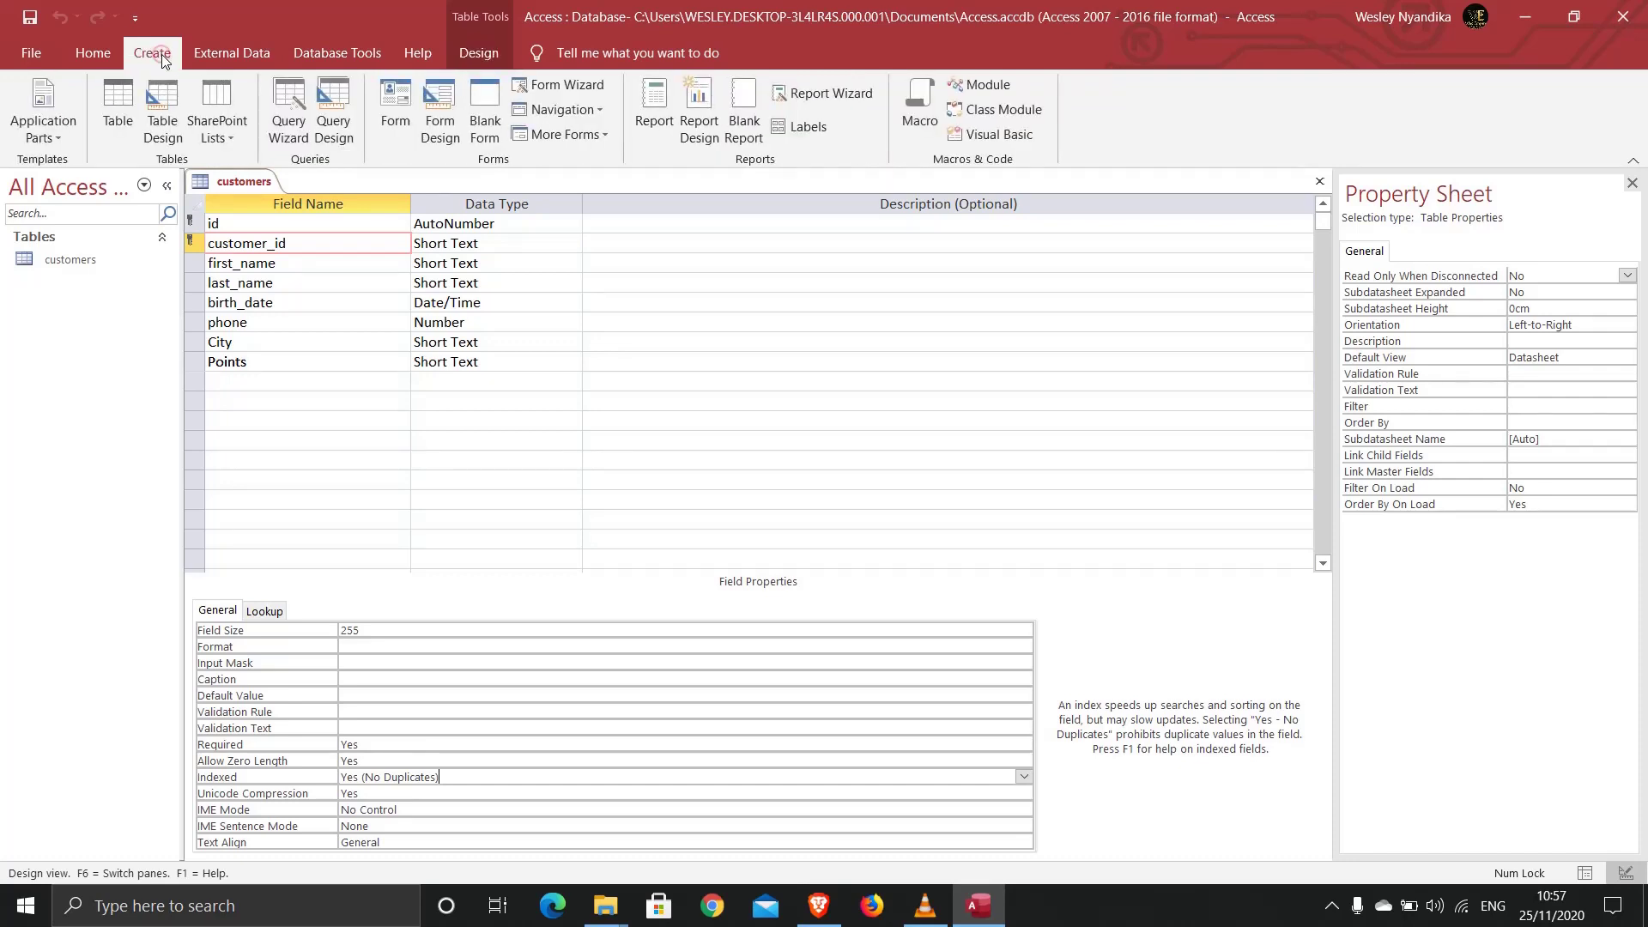
Step: In a new table design, add id as AutoNumber and order_id as Short Text
click(164, 122)
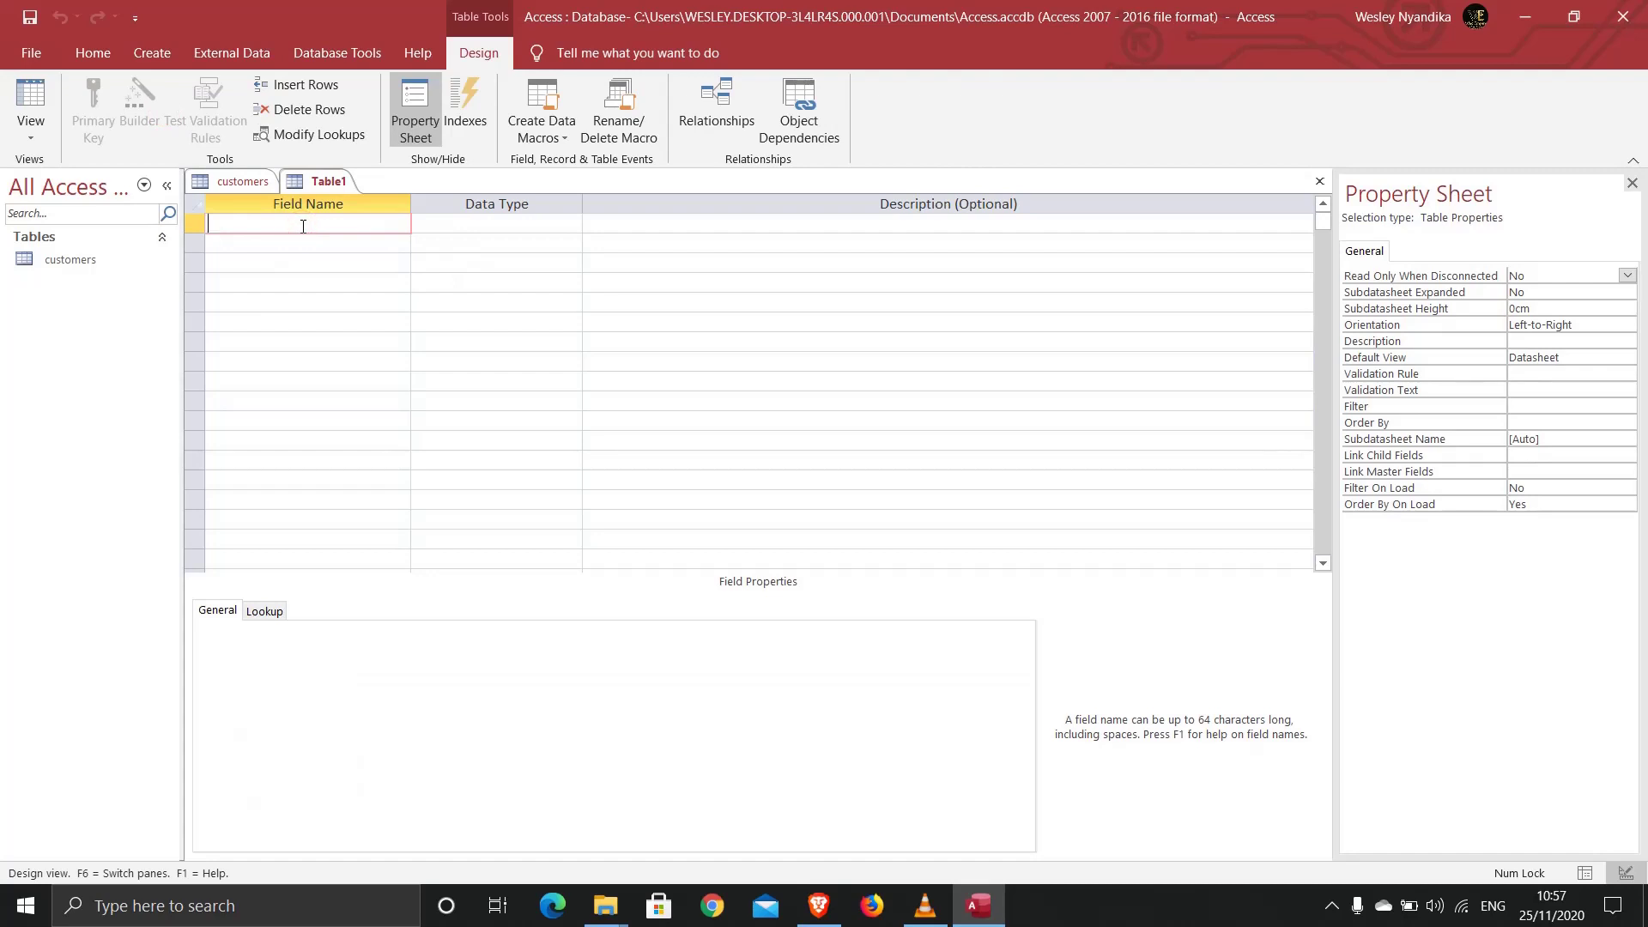
text(id)
key(Tab)
text(a)
key(Down)
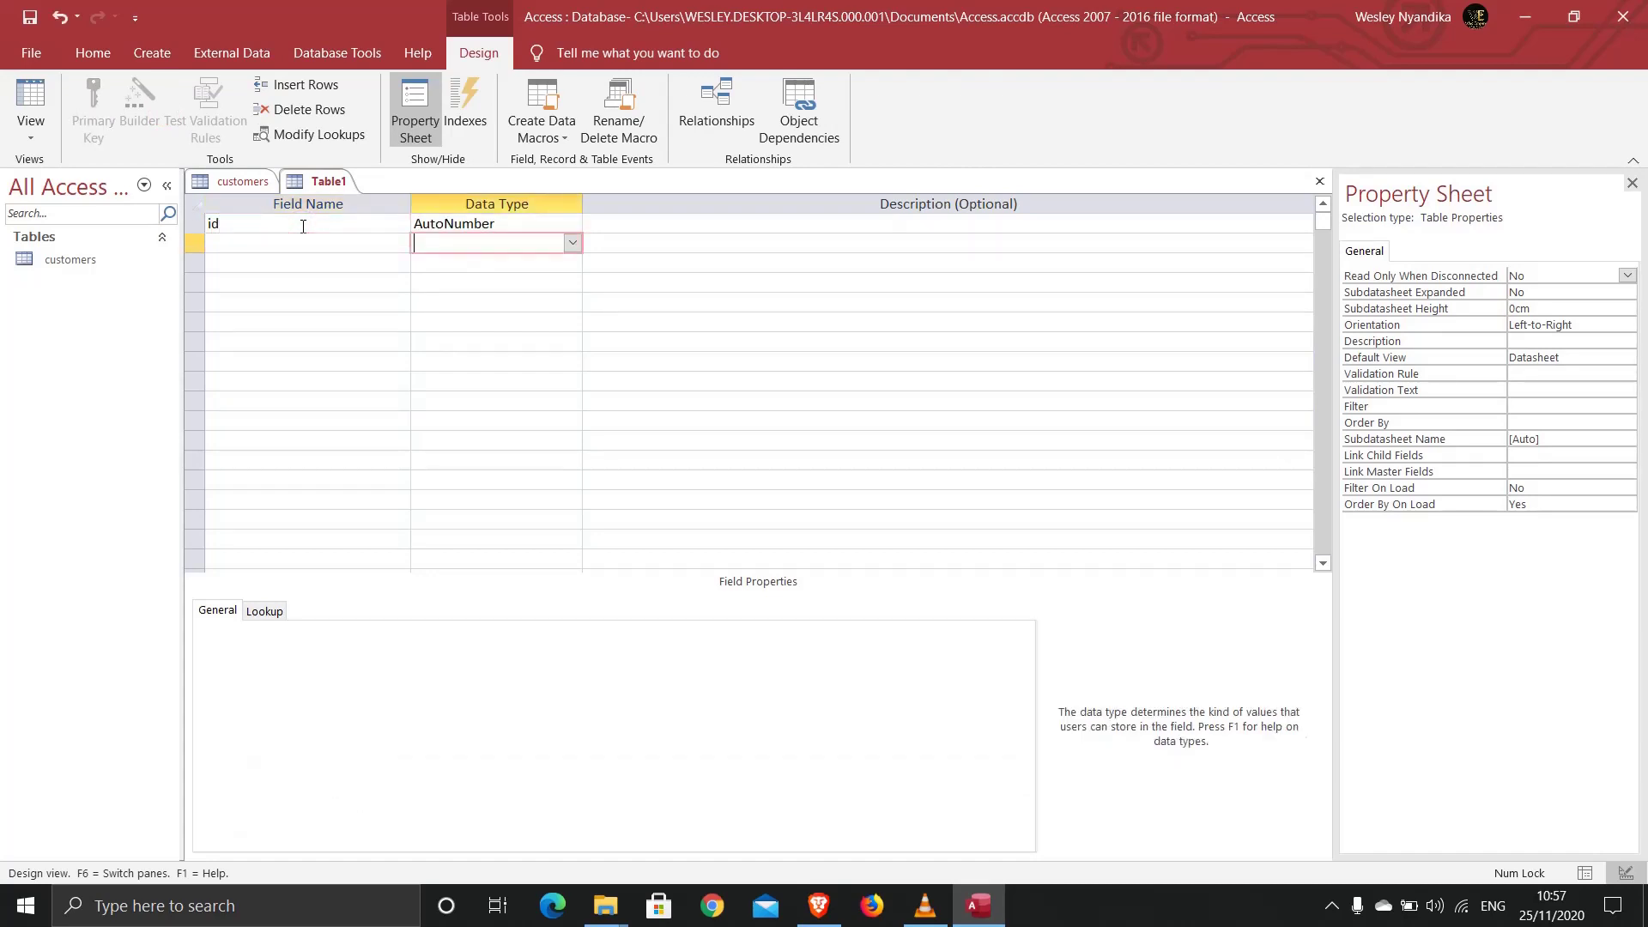
key(shift+Tab)
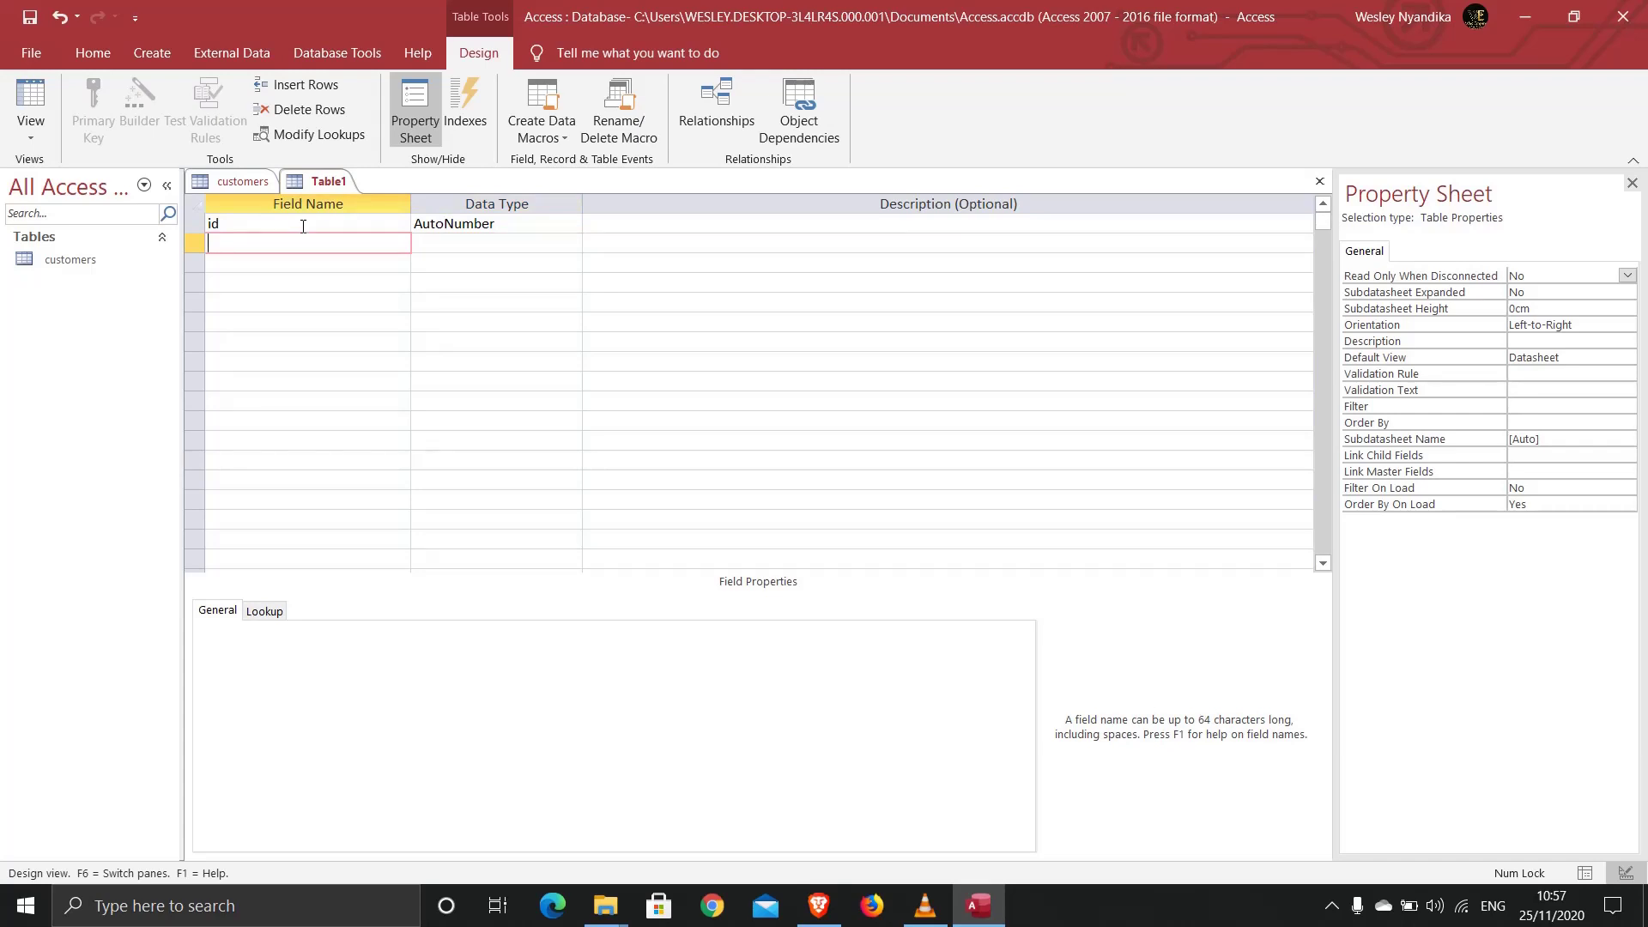
text(order_id)
key(Tab)
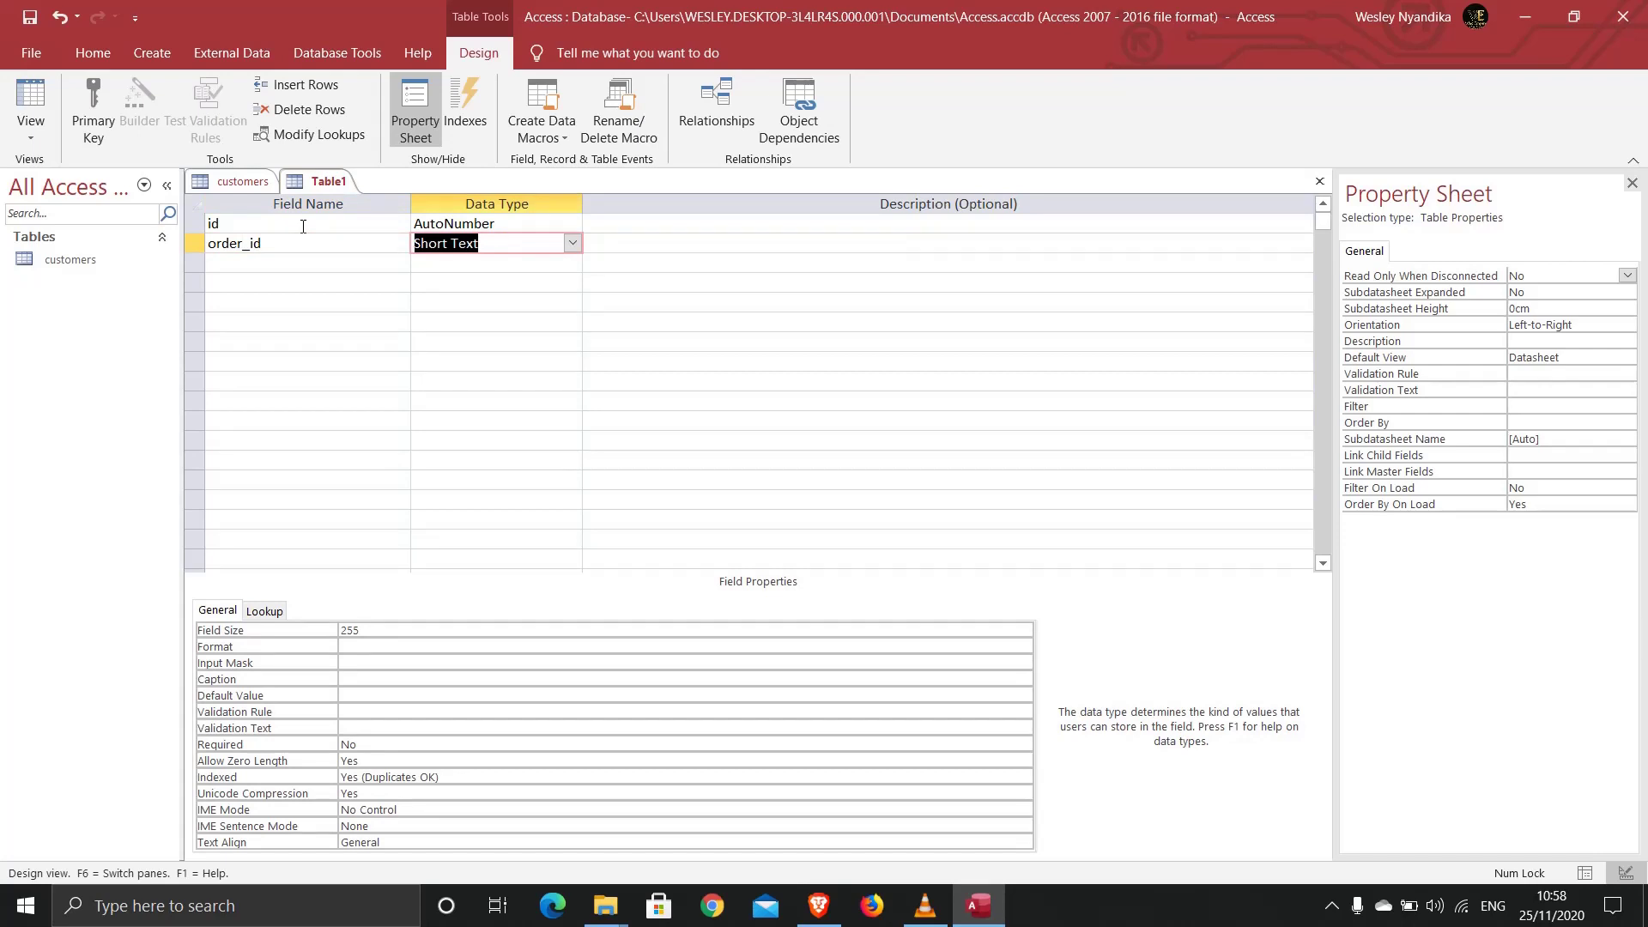
key(Down)
key(shift+Tab)
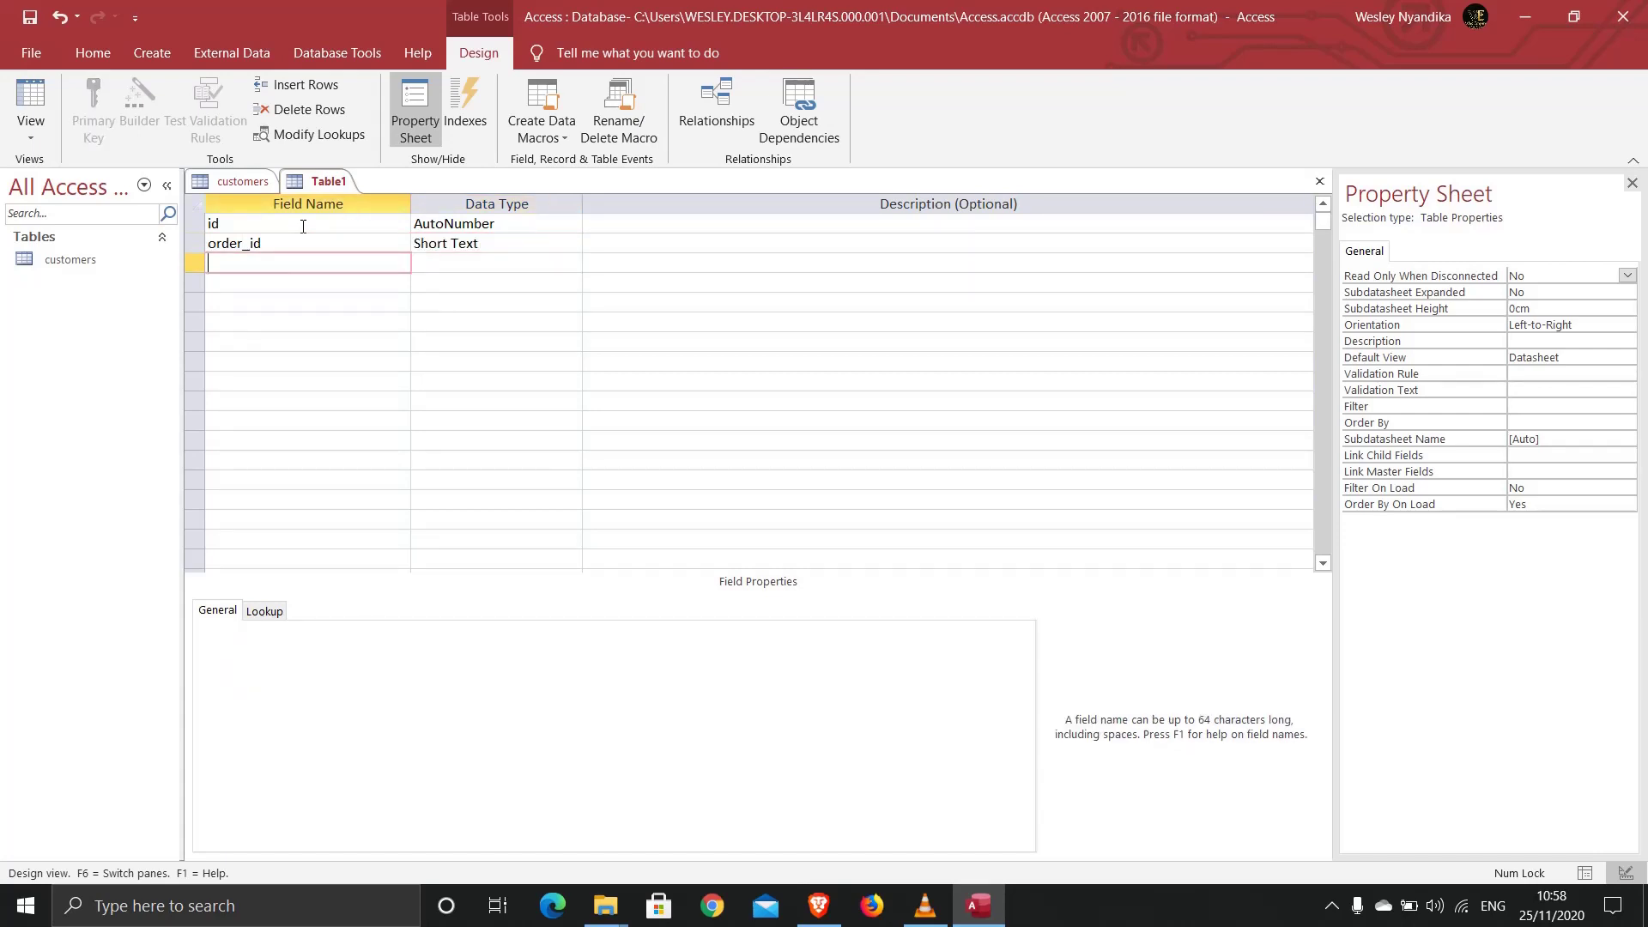
Step: Add customer_id and product_id as Short Text, and quantity as a Number field
text(customer_id)
key(Tab)
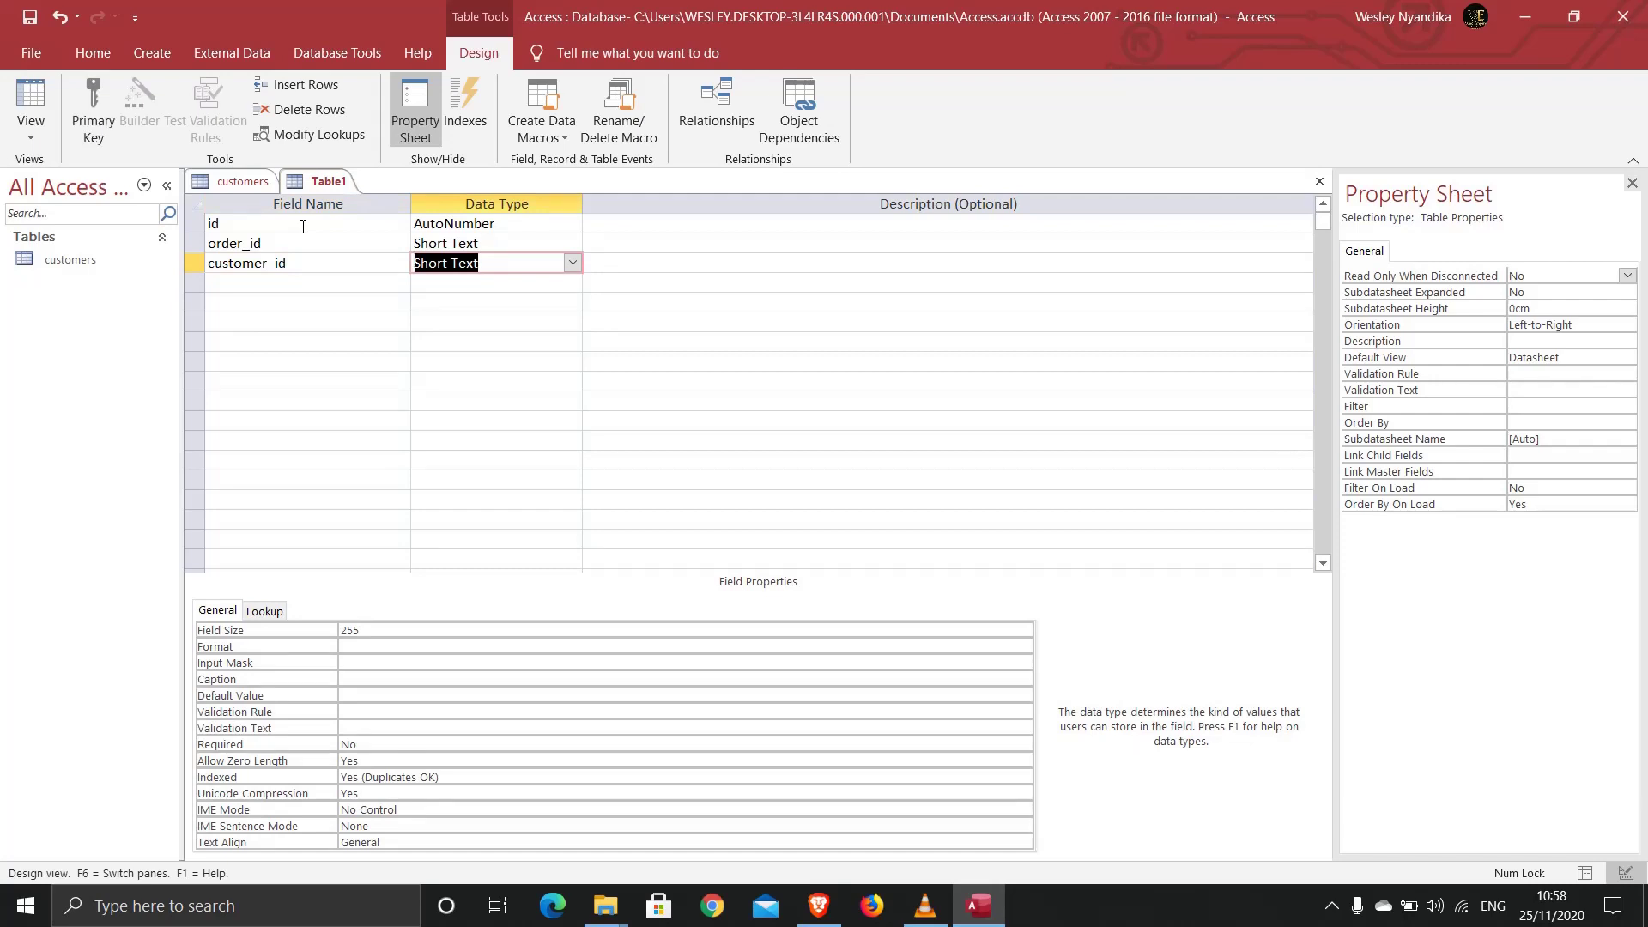
key(Tab)
key(Tab)
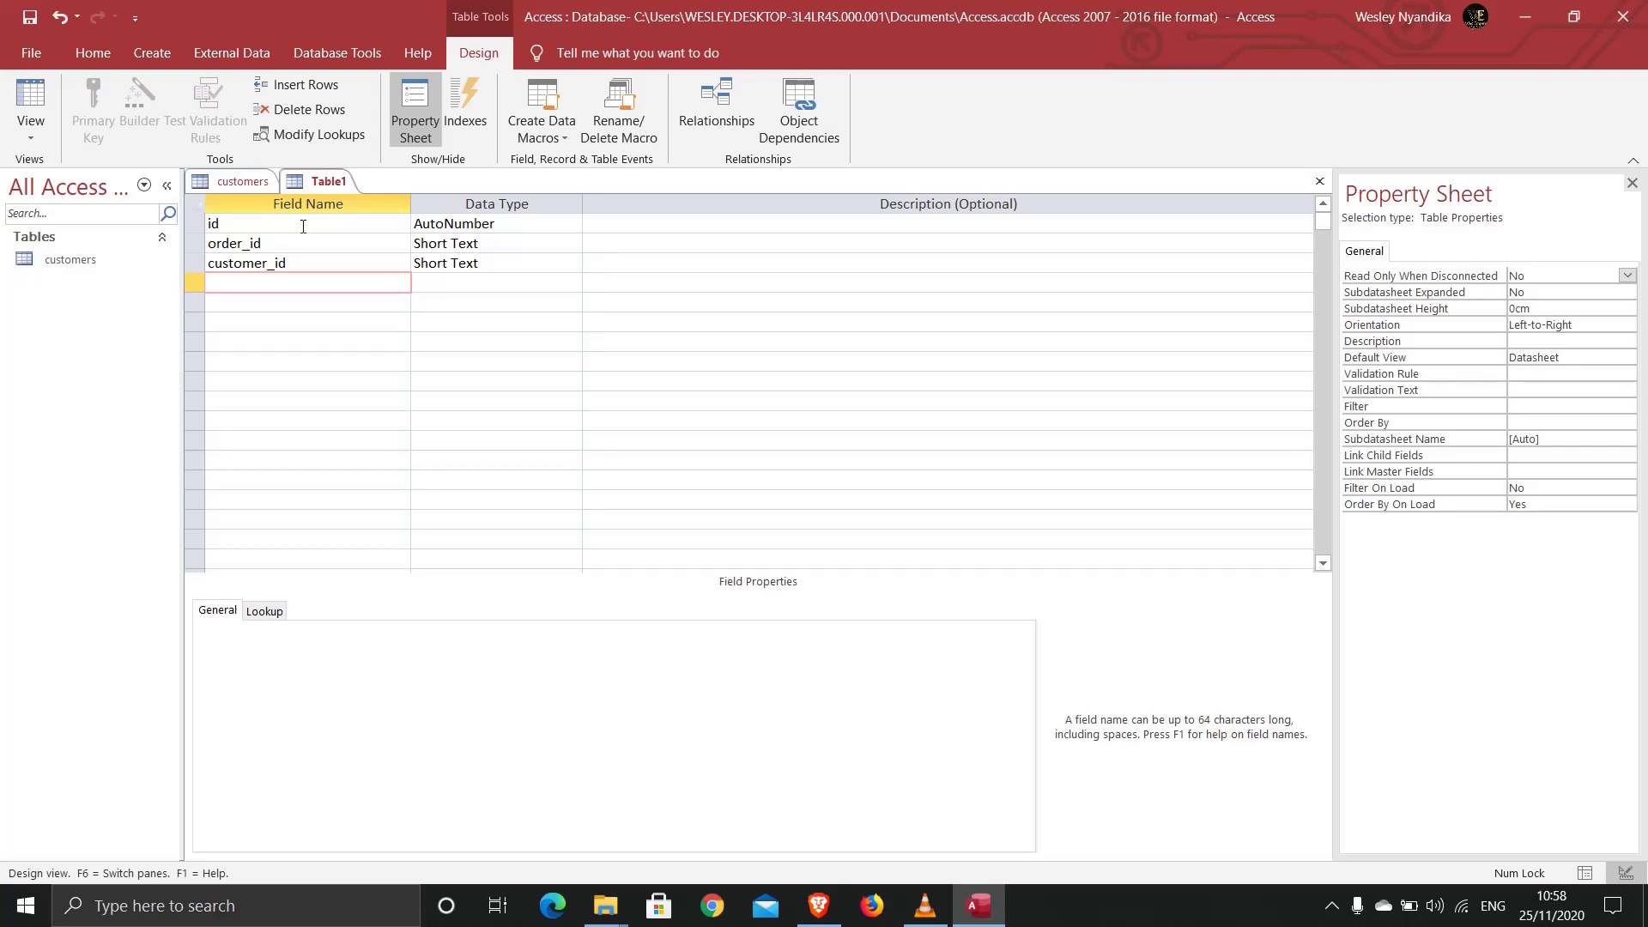
text(product_id)
key(Tab)
key(Tab)
key(Tab)
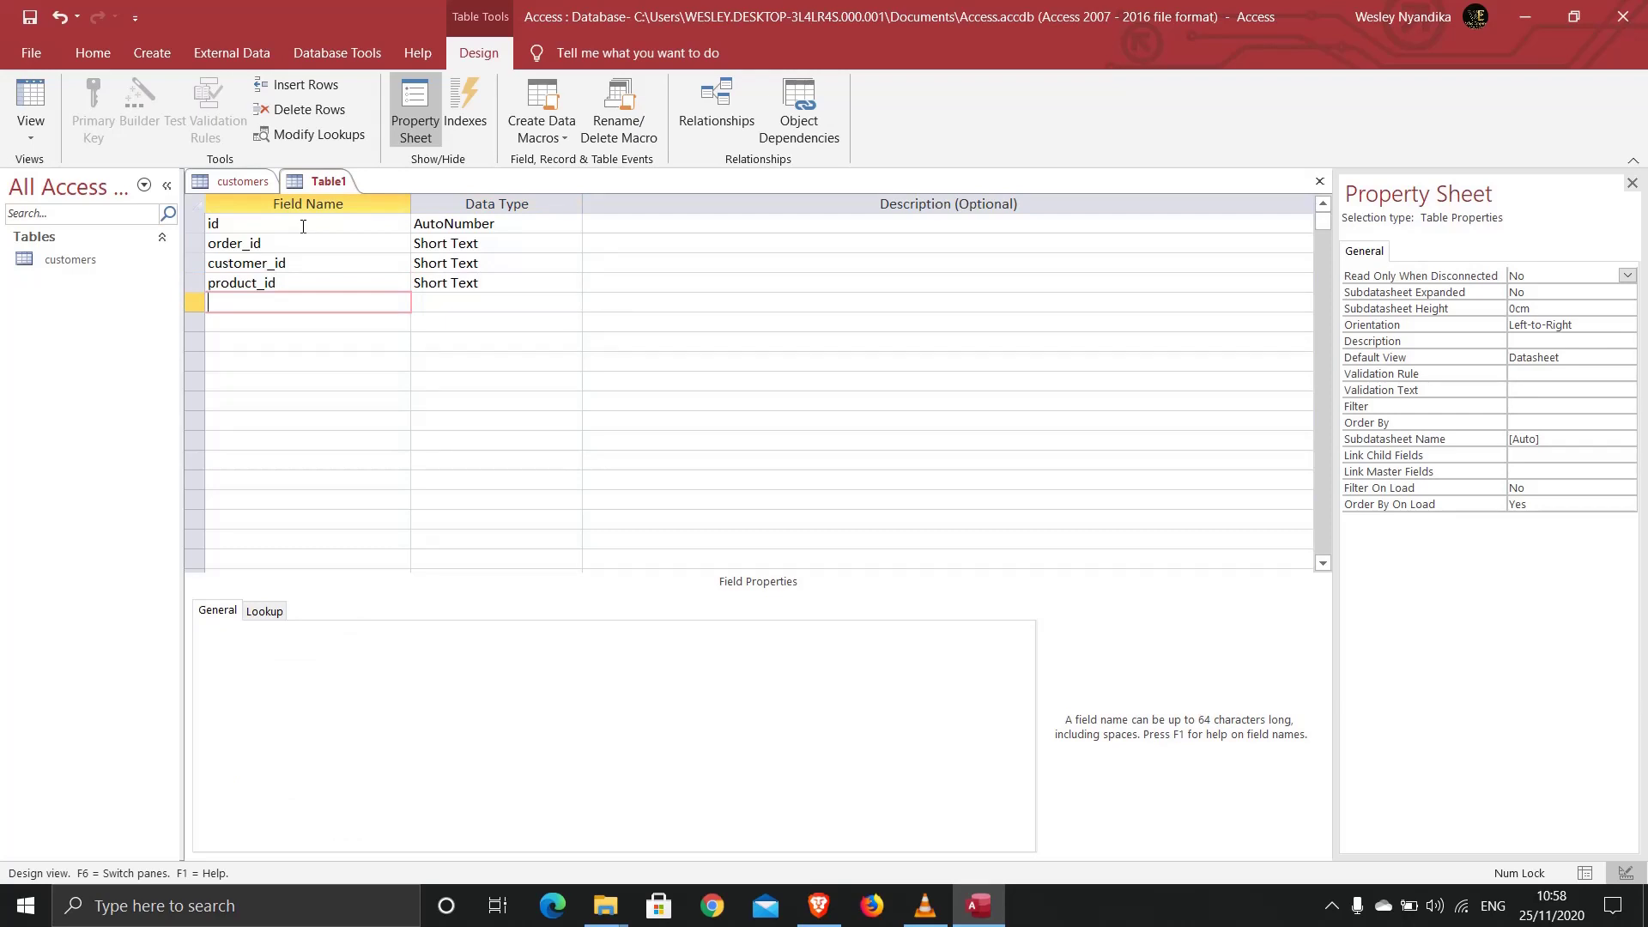
text(quantity)
key(Tab)
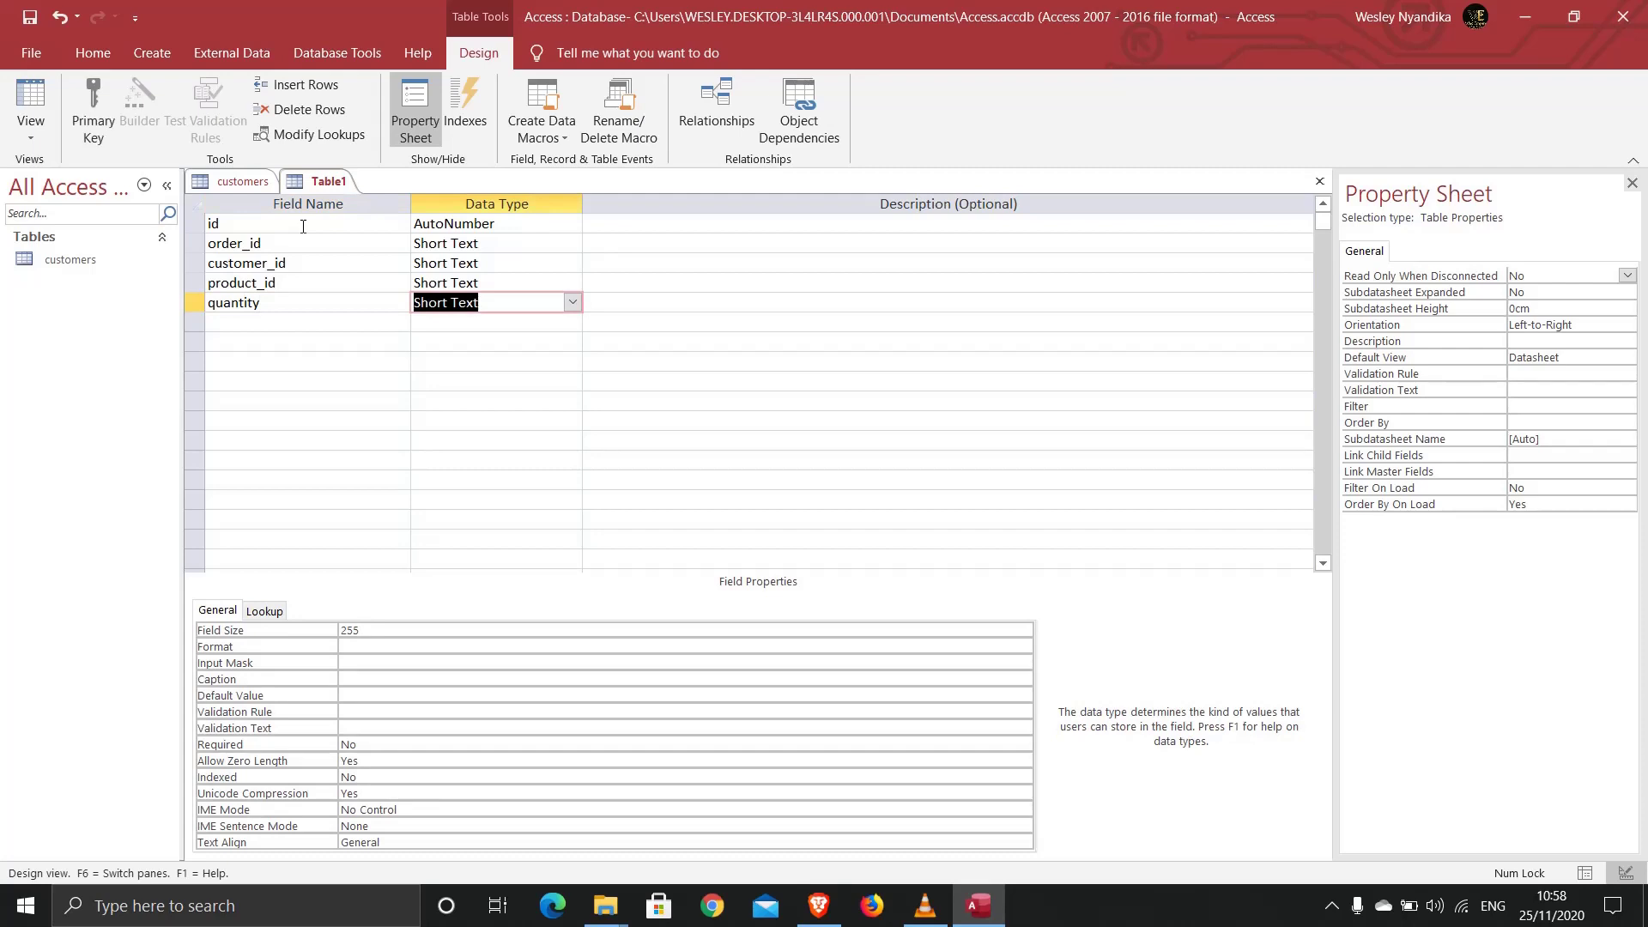
text(number)
key(Down)
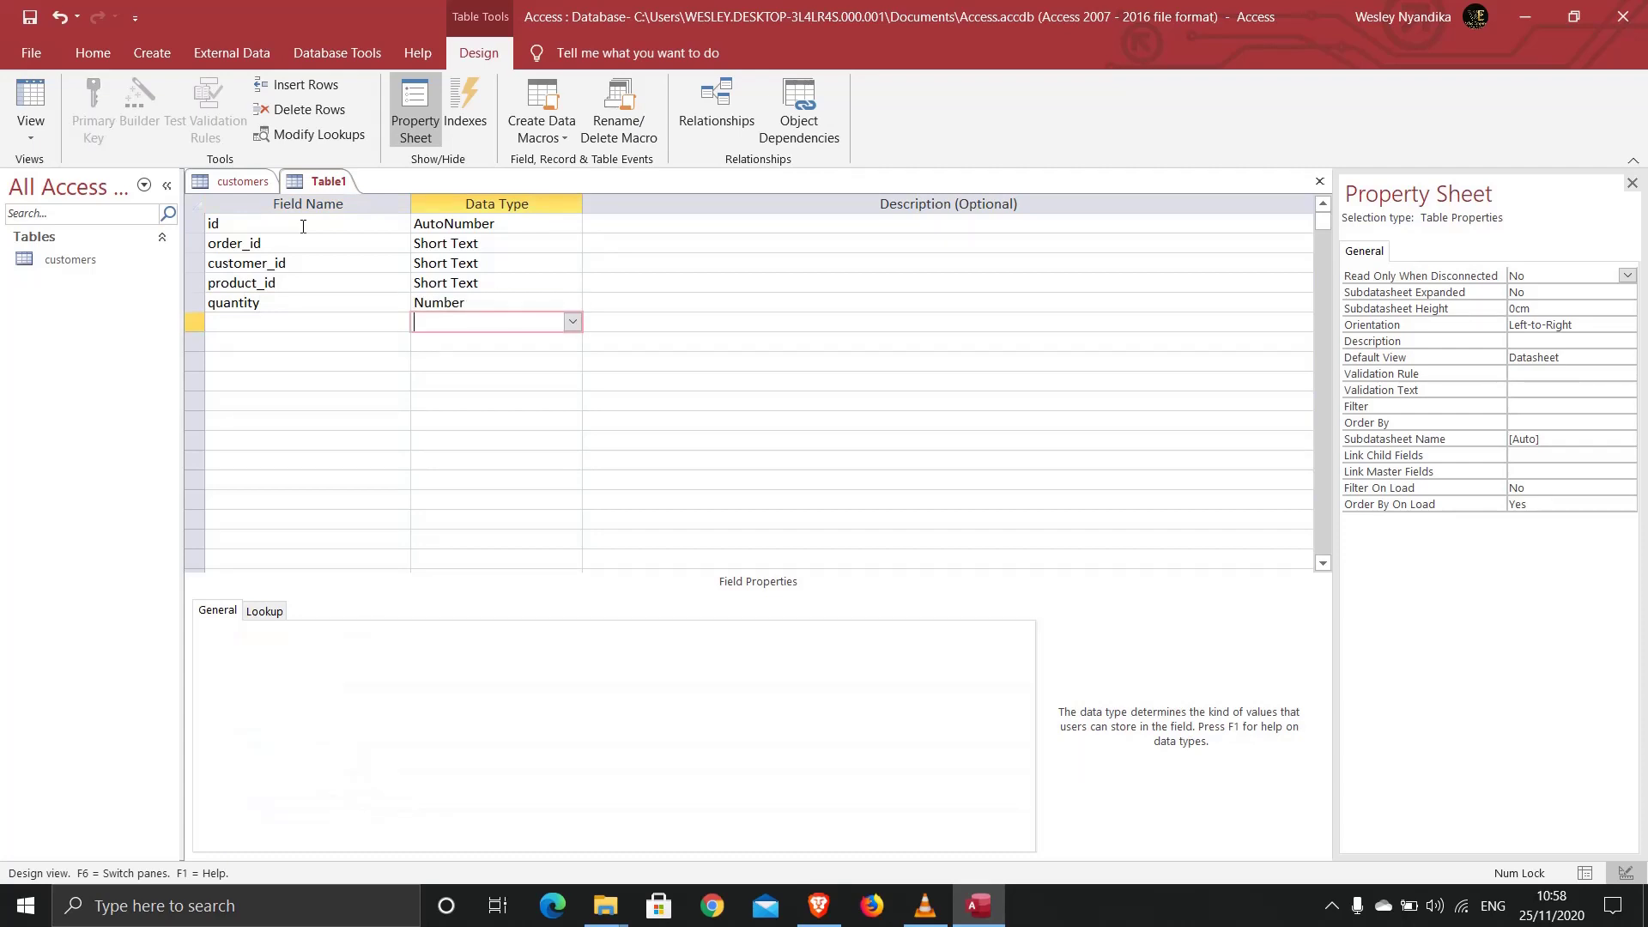
key(Left)
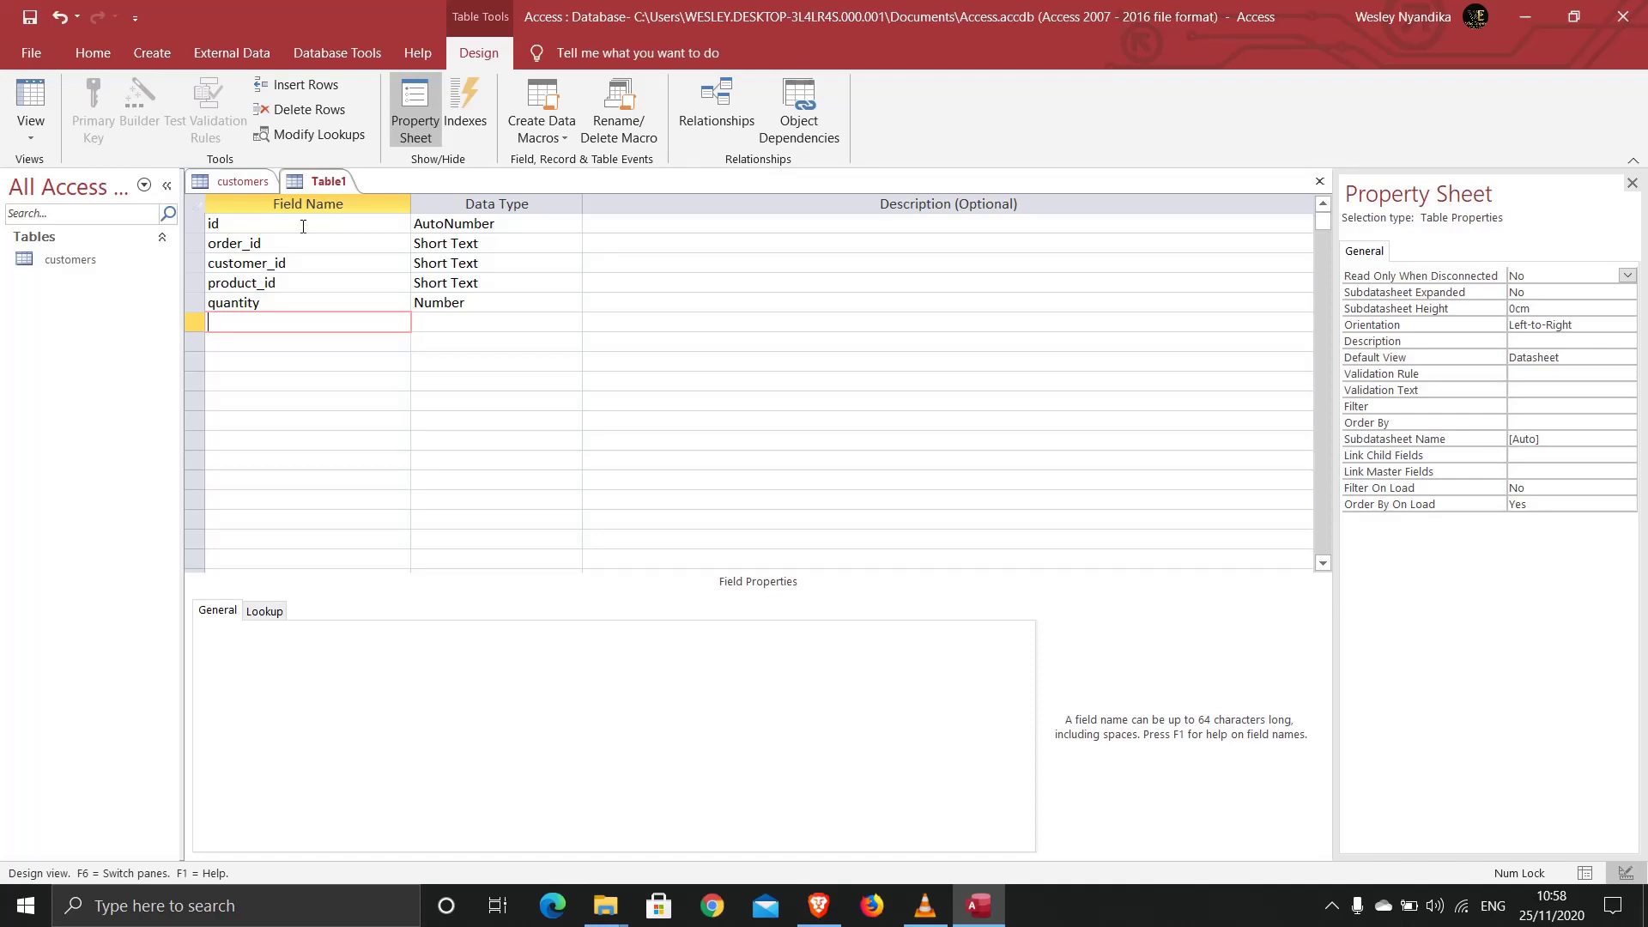
Step: Add price as a Currency field and start the order_date field
text(price)
key(Tab)
text(c)
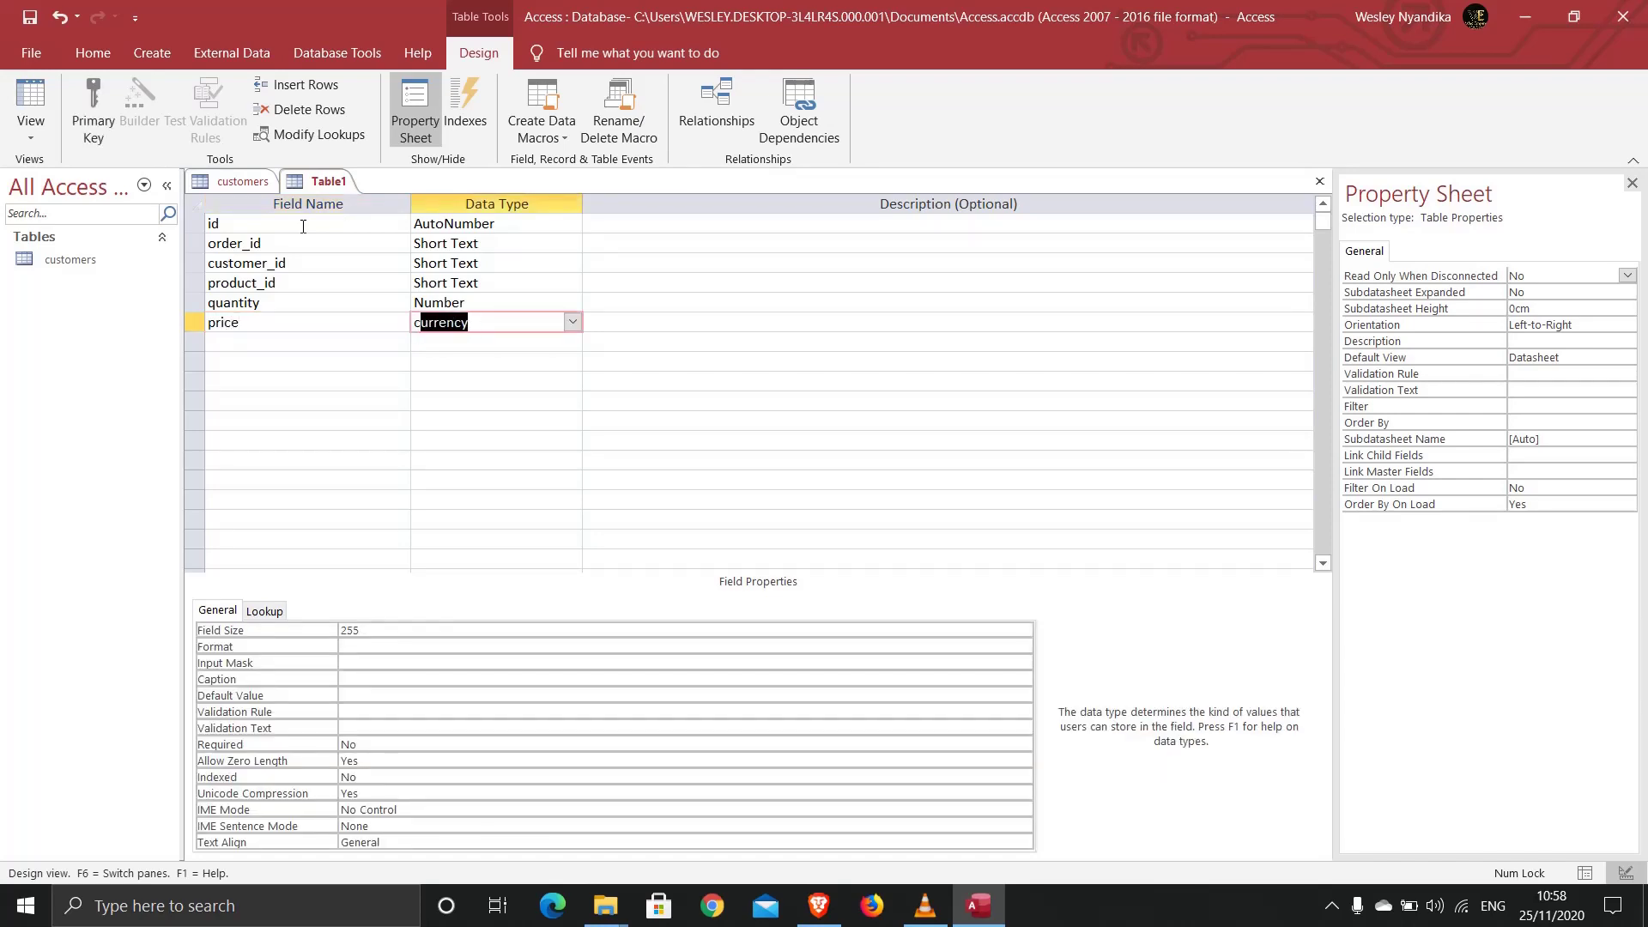
key(Down)
key(Left)
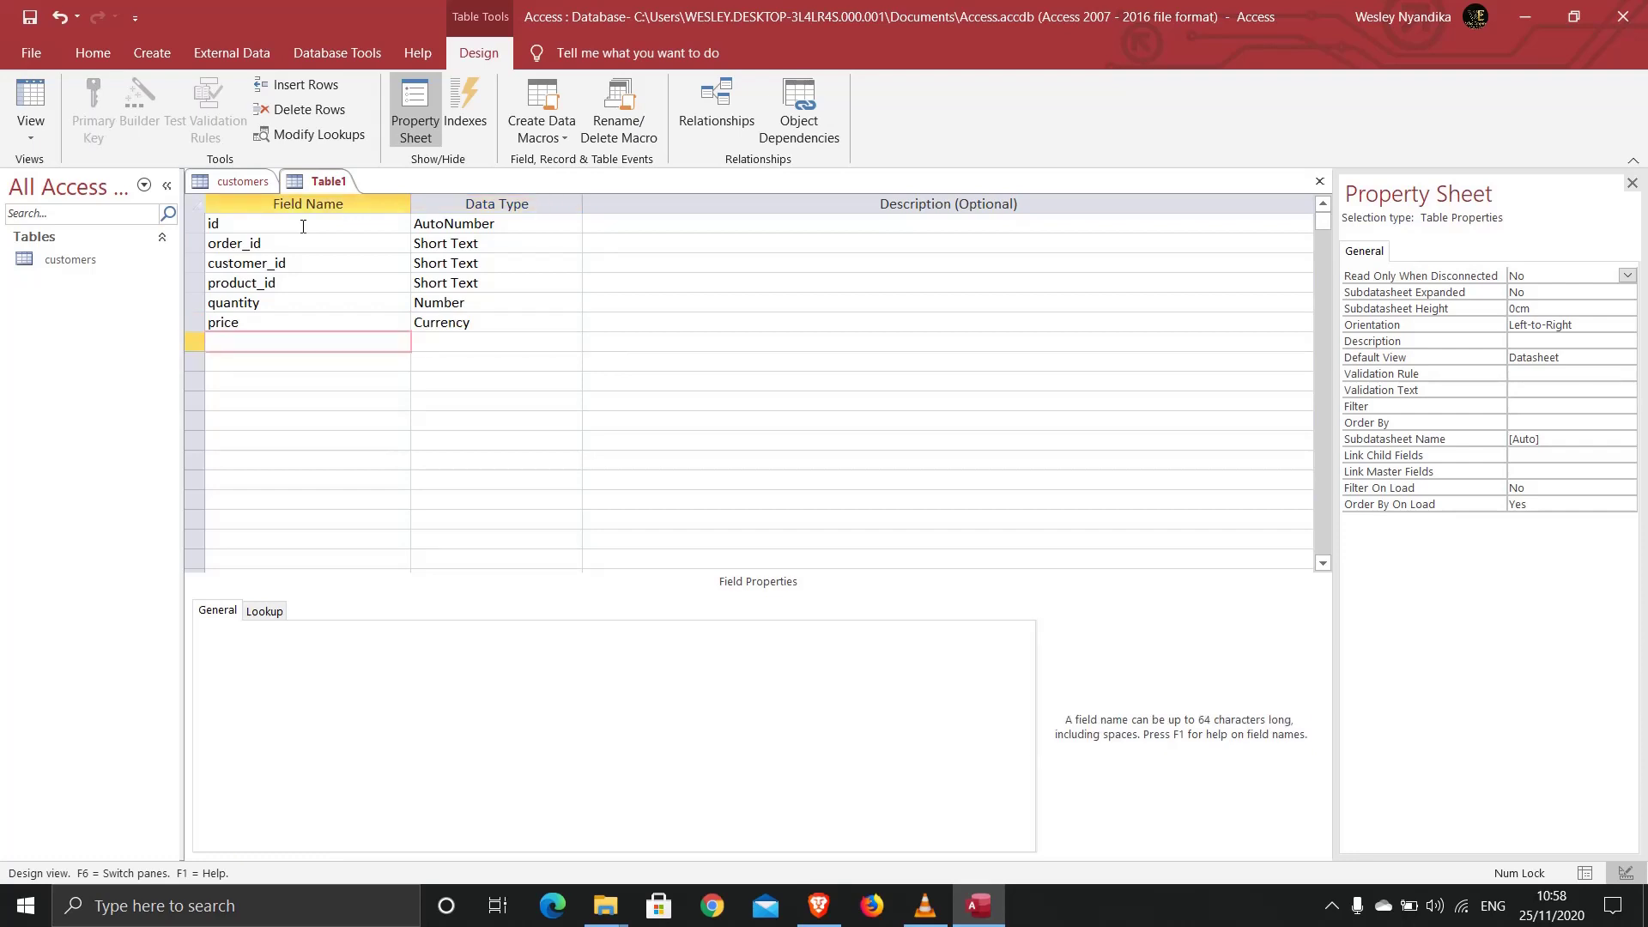
text(order_date)
key(Tab)
Step: Set order_date to Date/Time and make id and order_id the combined primary key
text(d)
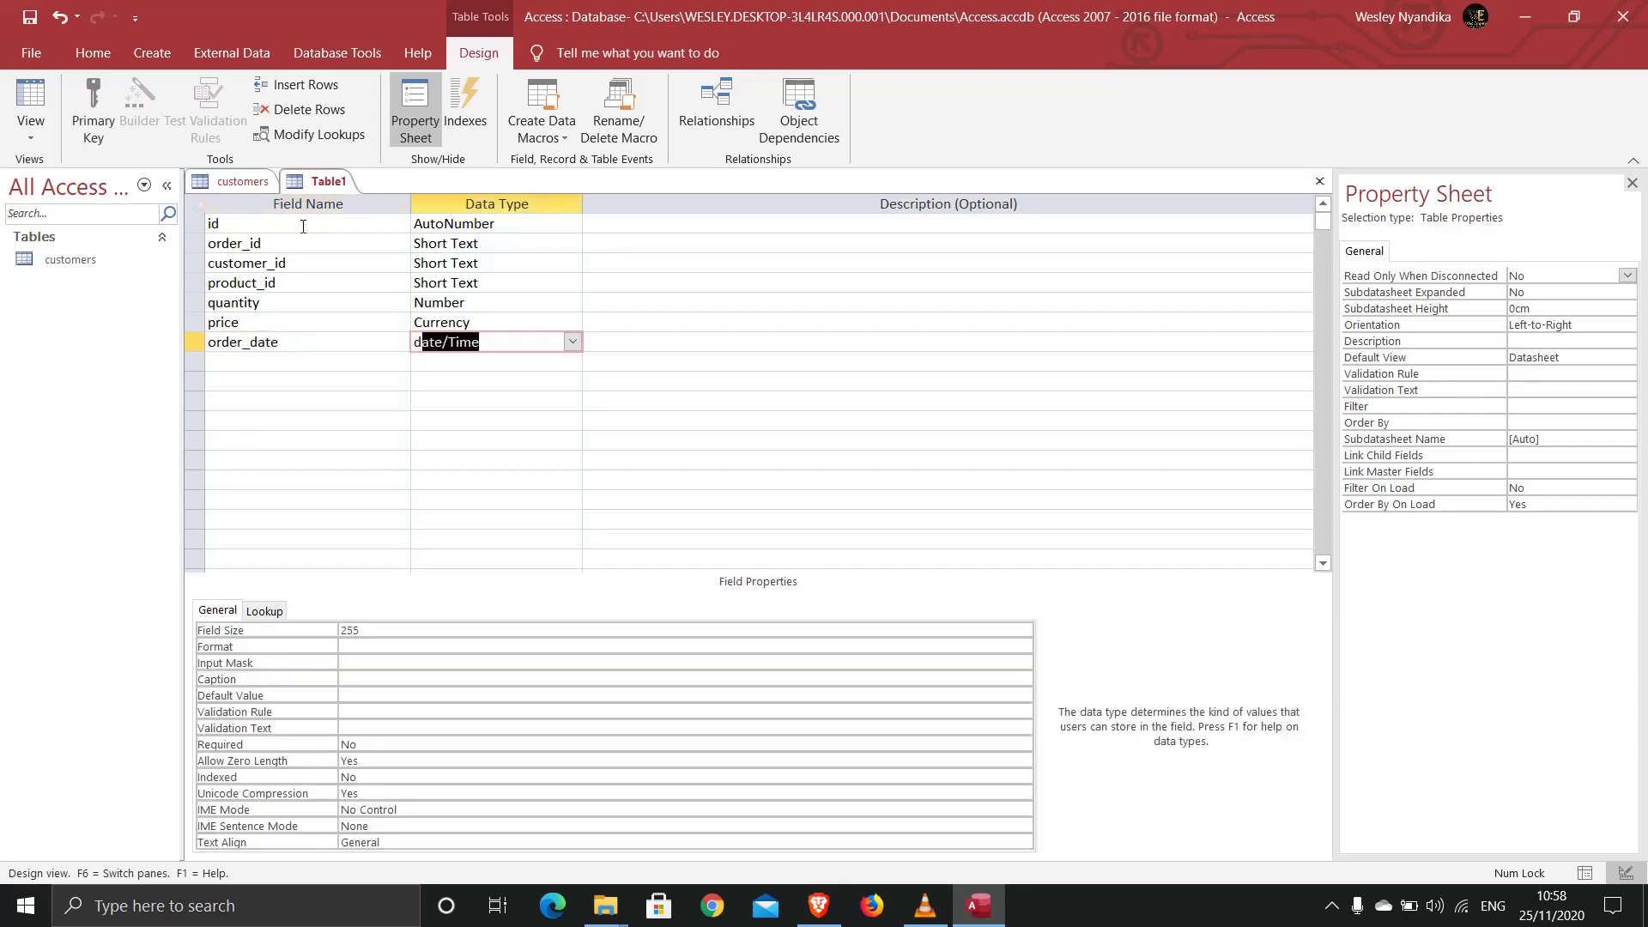
click(378, 258)
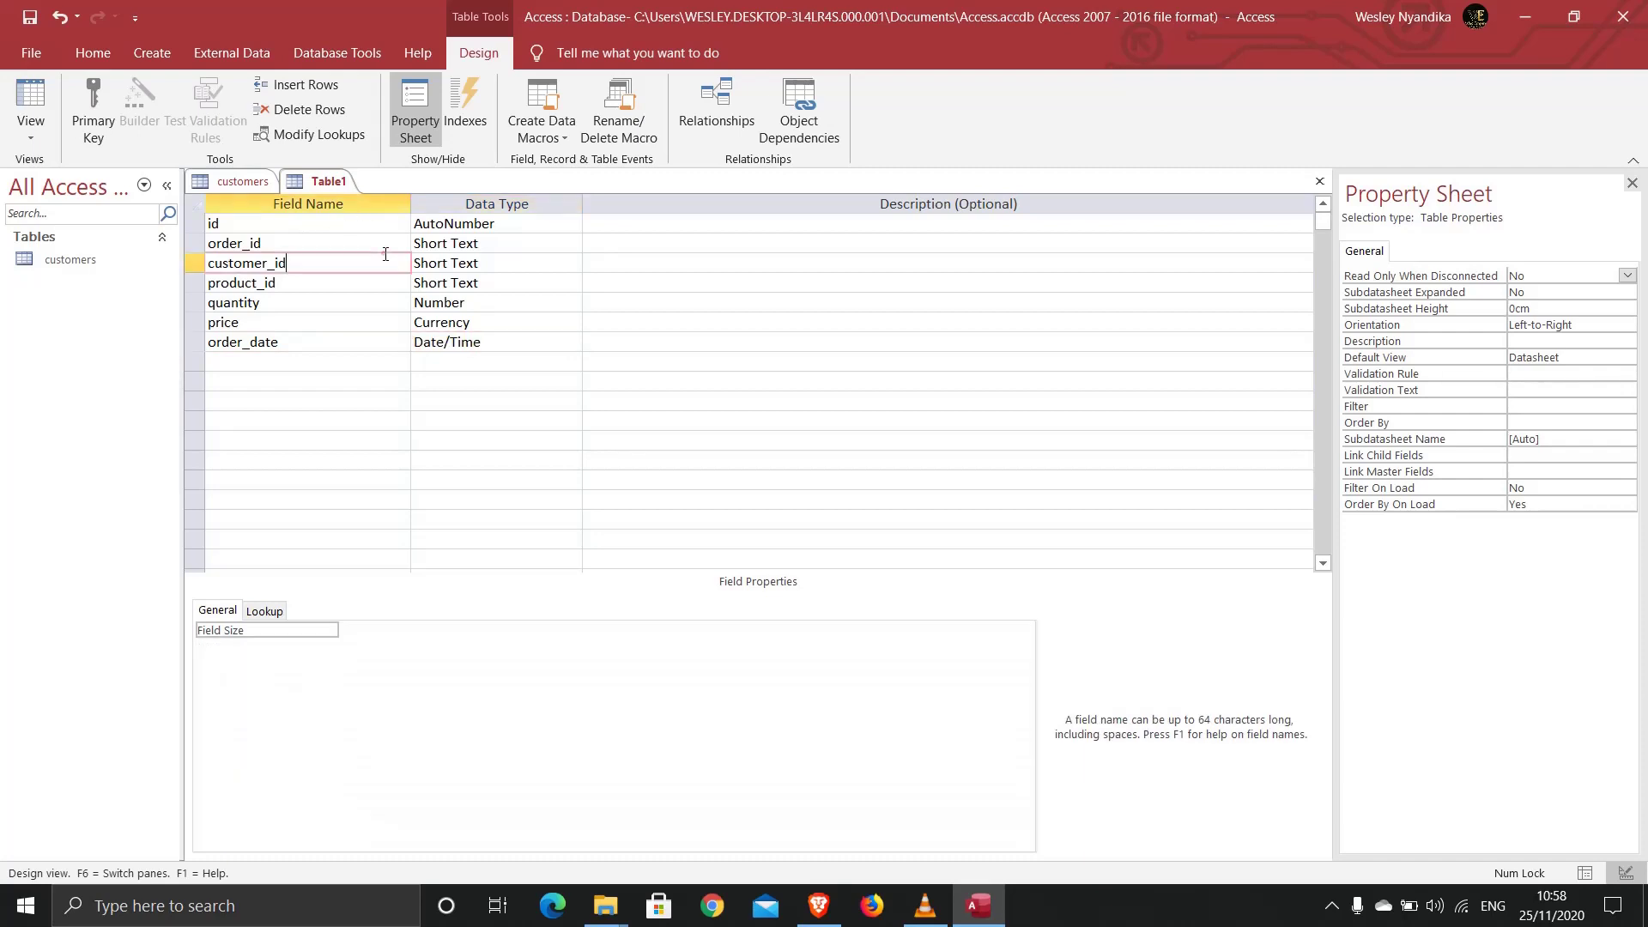
click(193, 243)
ctrl+click(194, 223)
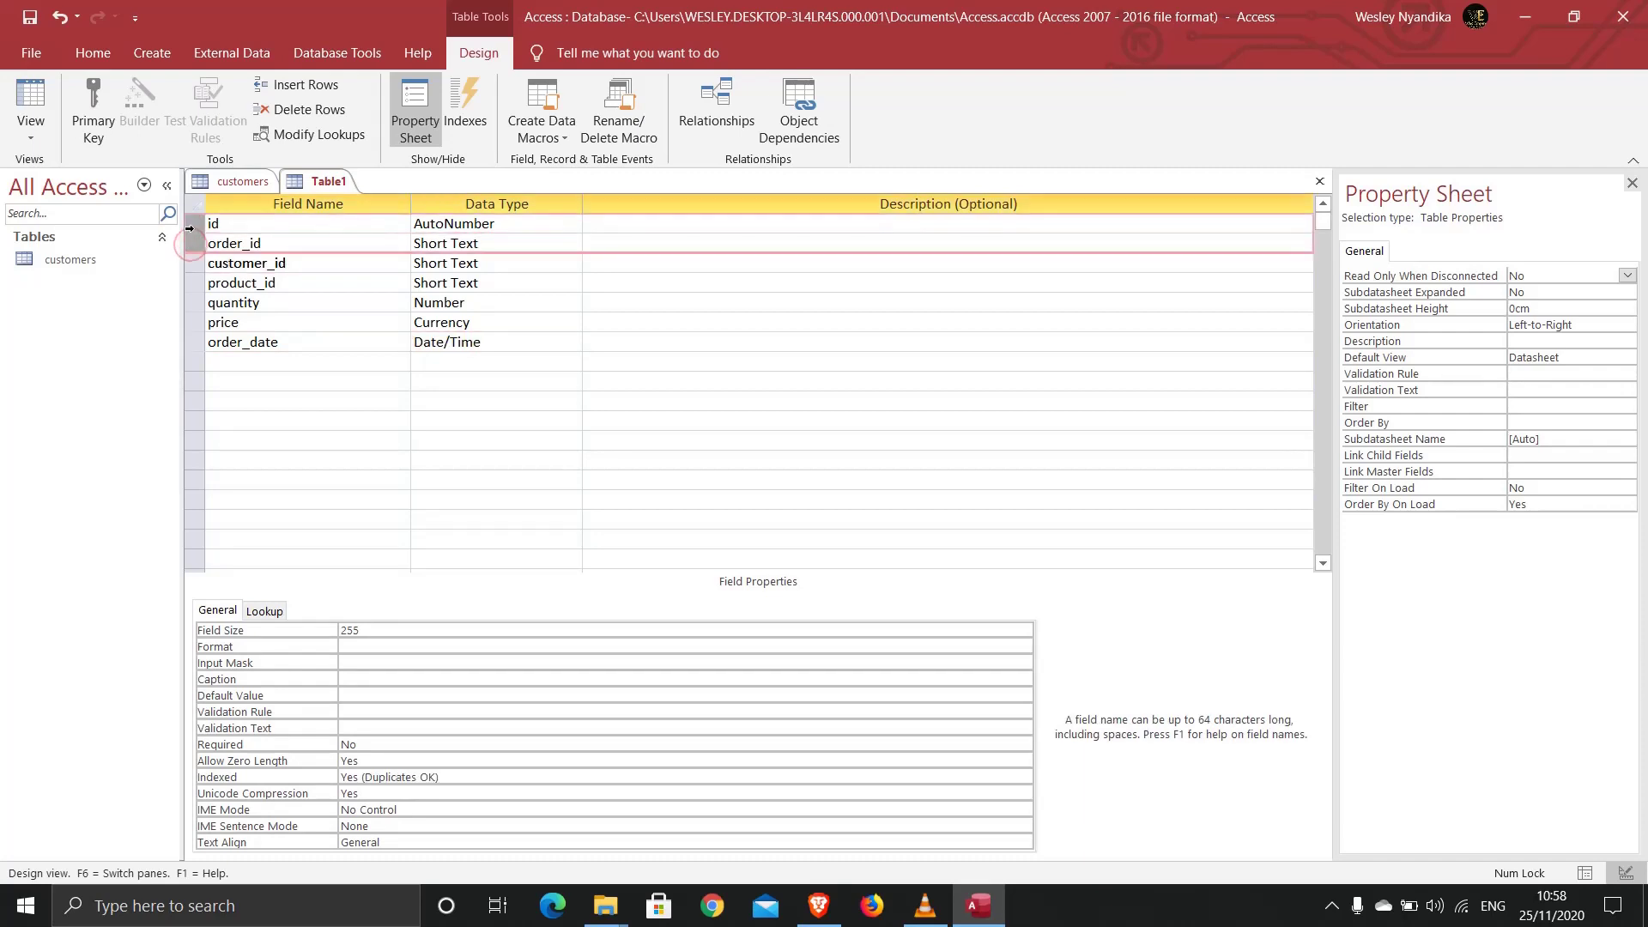
click(94, 116)
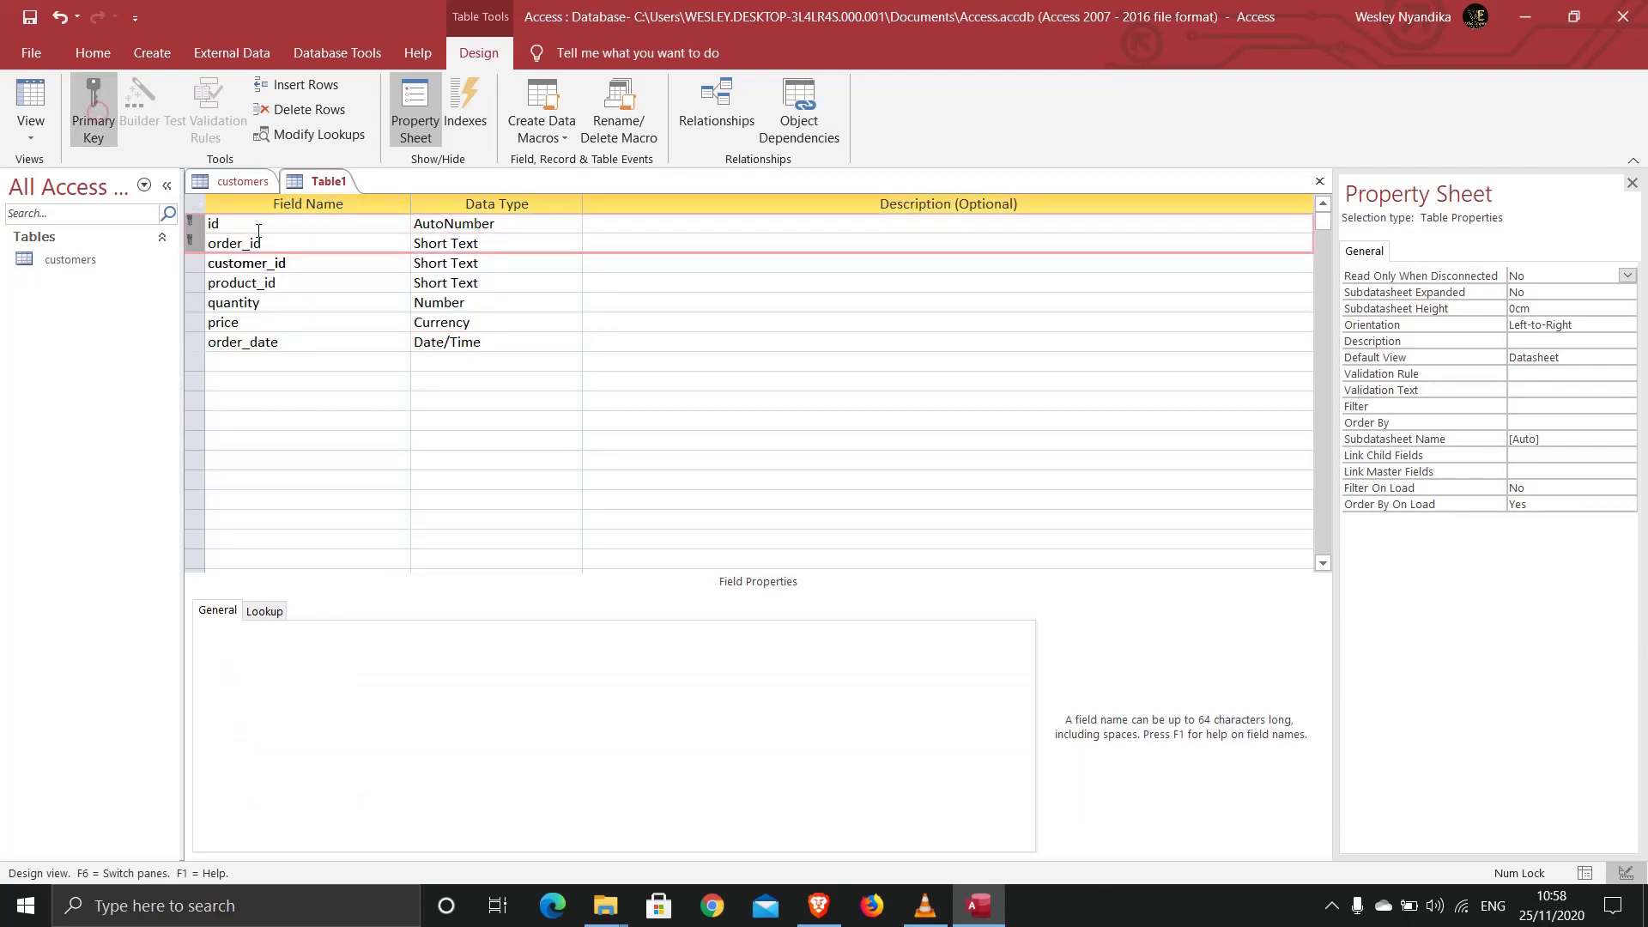
Step: Index order_id as Yes (No Duplicates) and begin saving the table
click(283, 247)
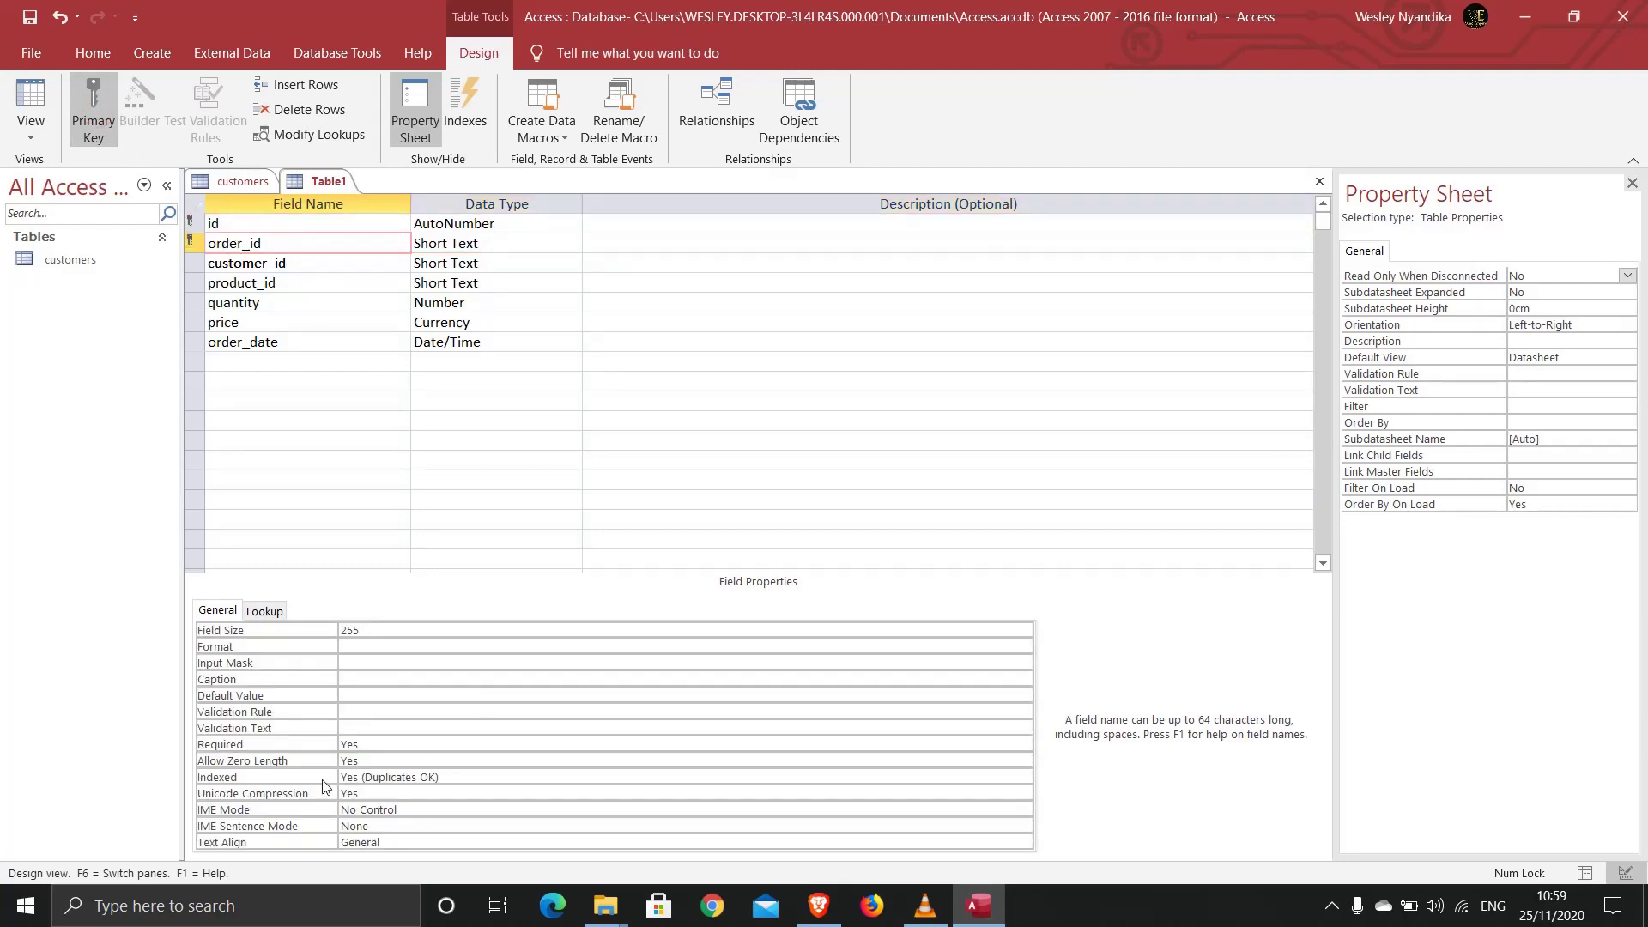
click(511, 776)
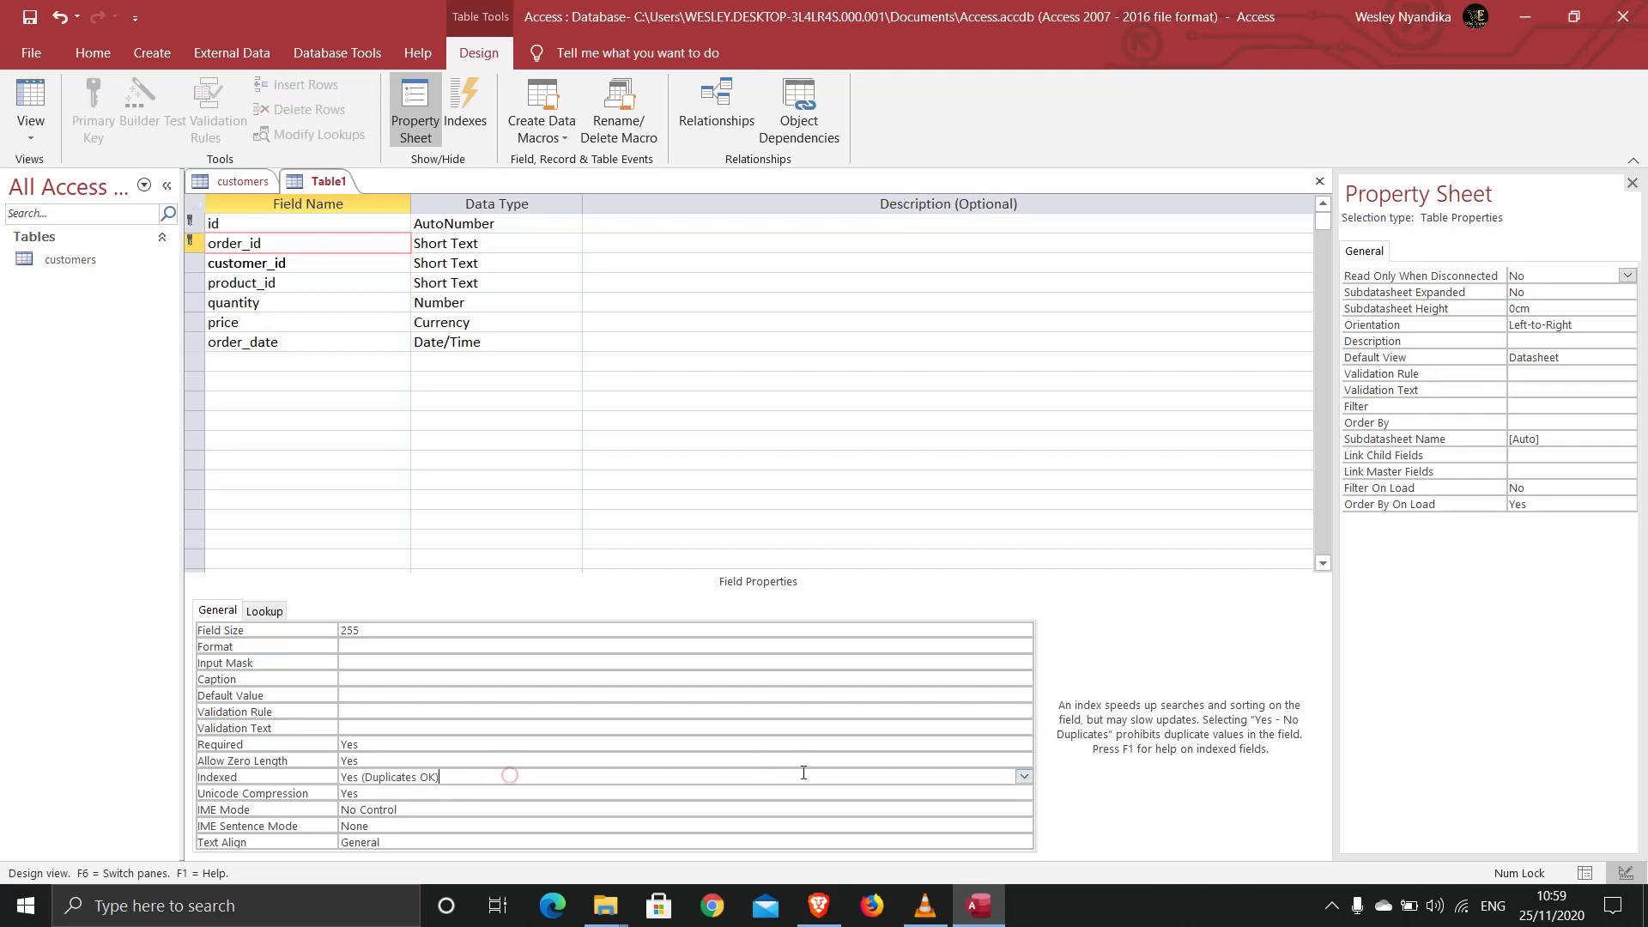
click(1025, 777)
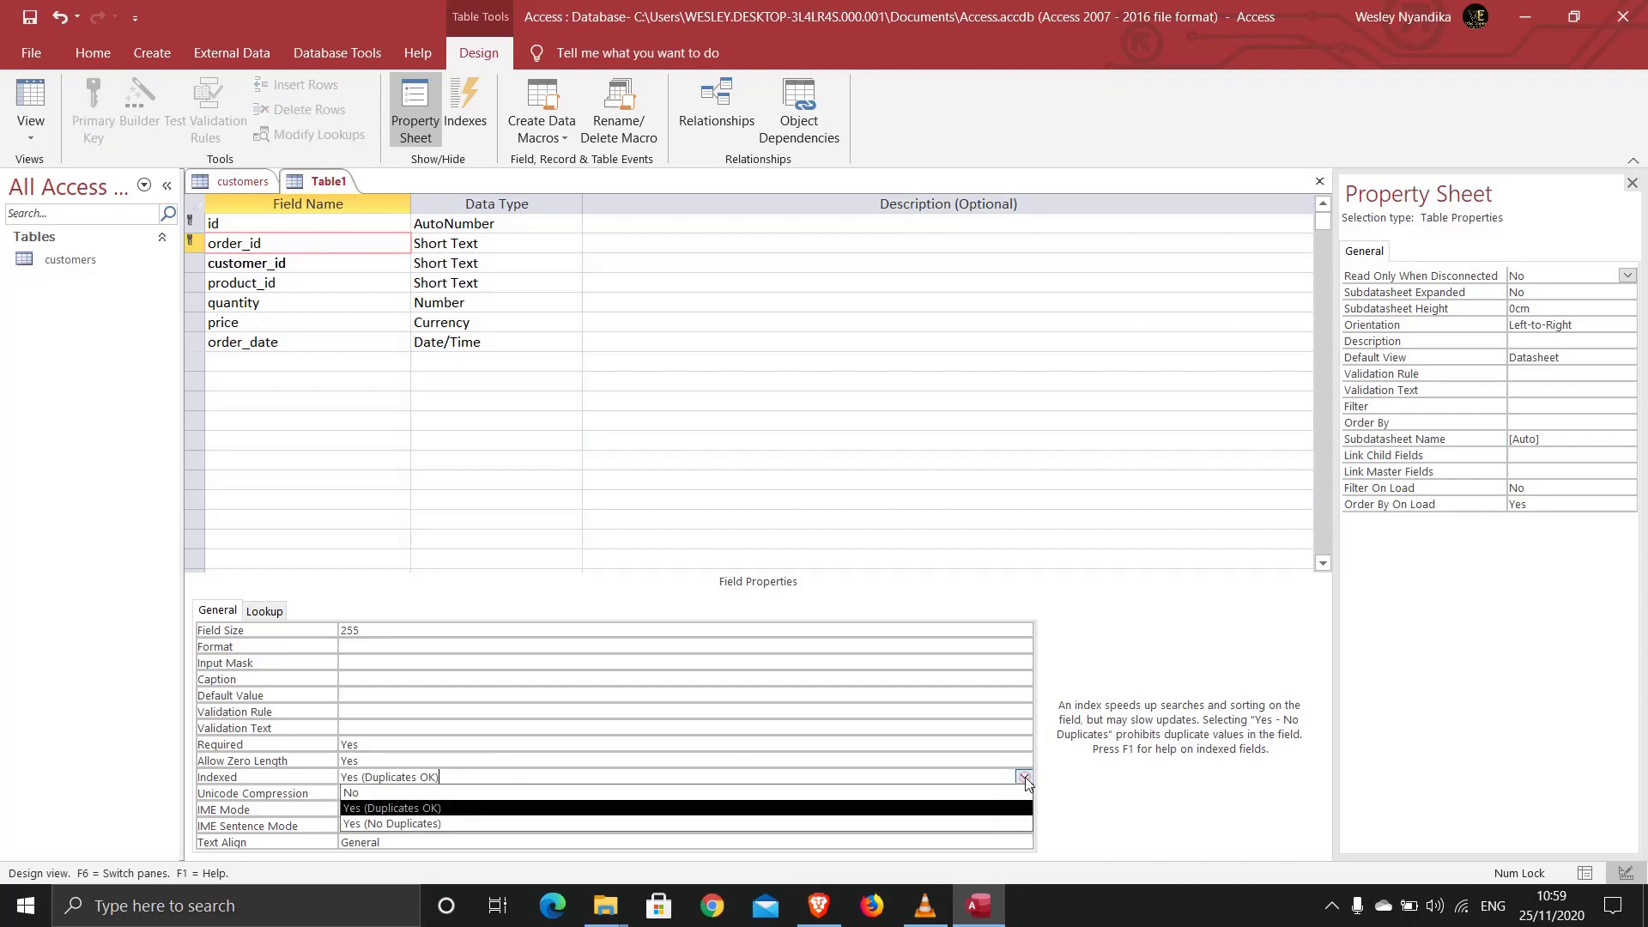
click(740, 823)
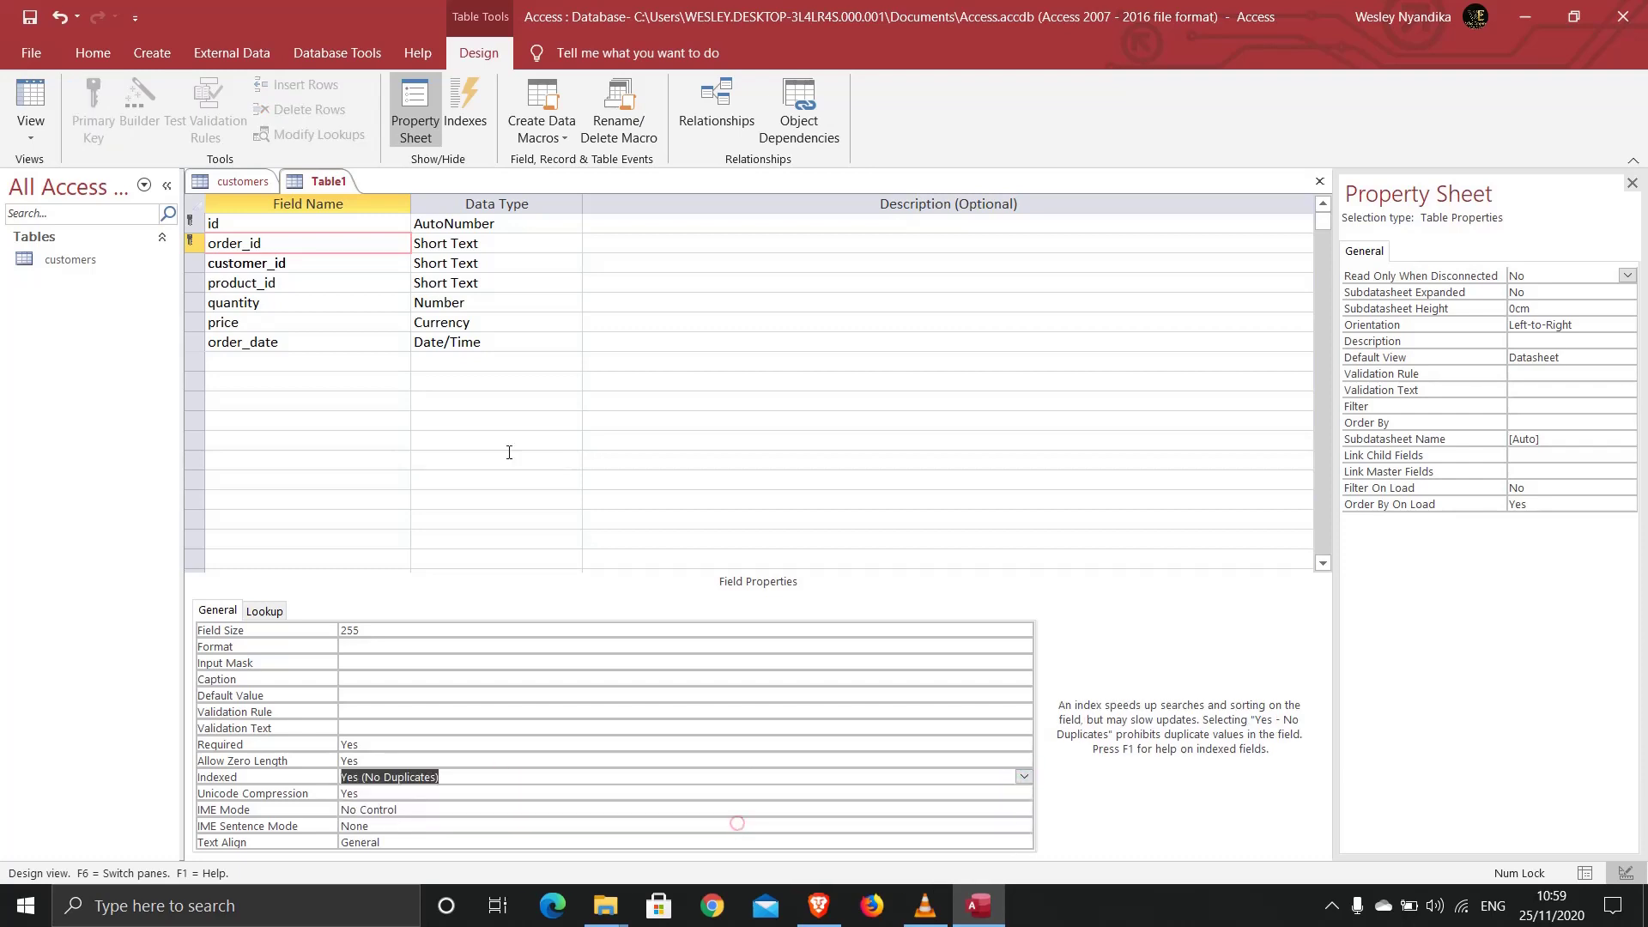
right_click(326, 181)
click(335, 192)
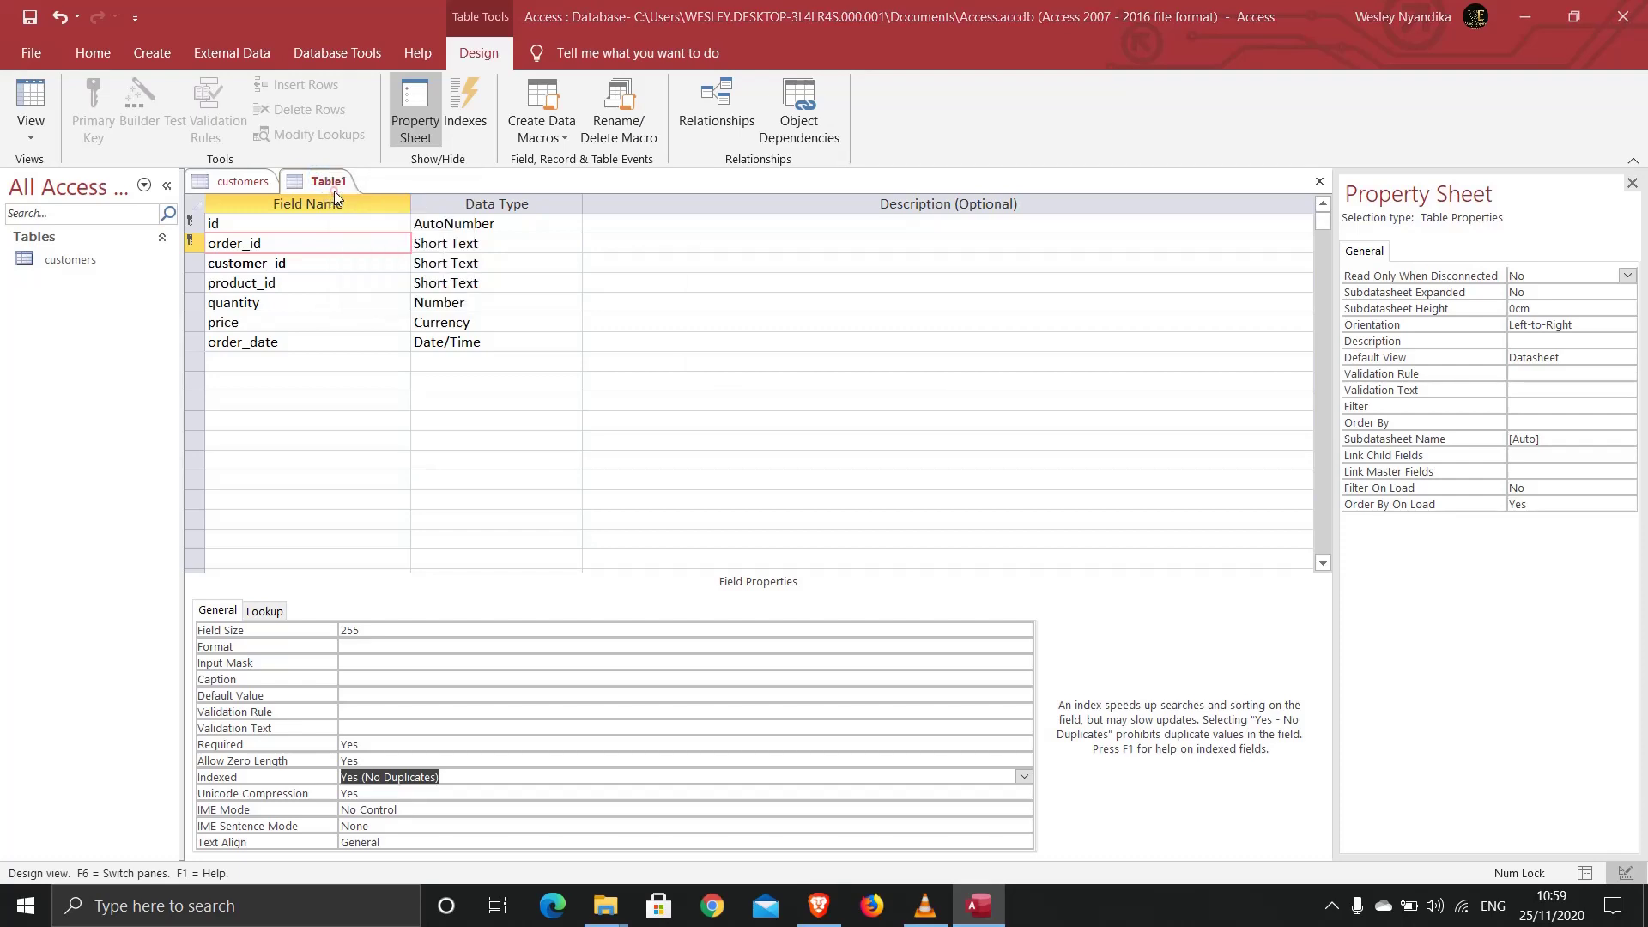
Step: Save the second table under the name orders
text(orders)
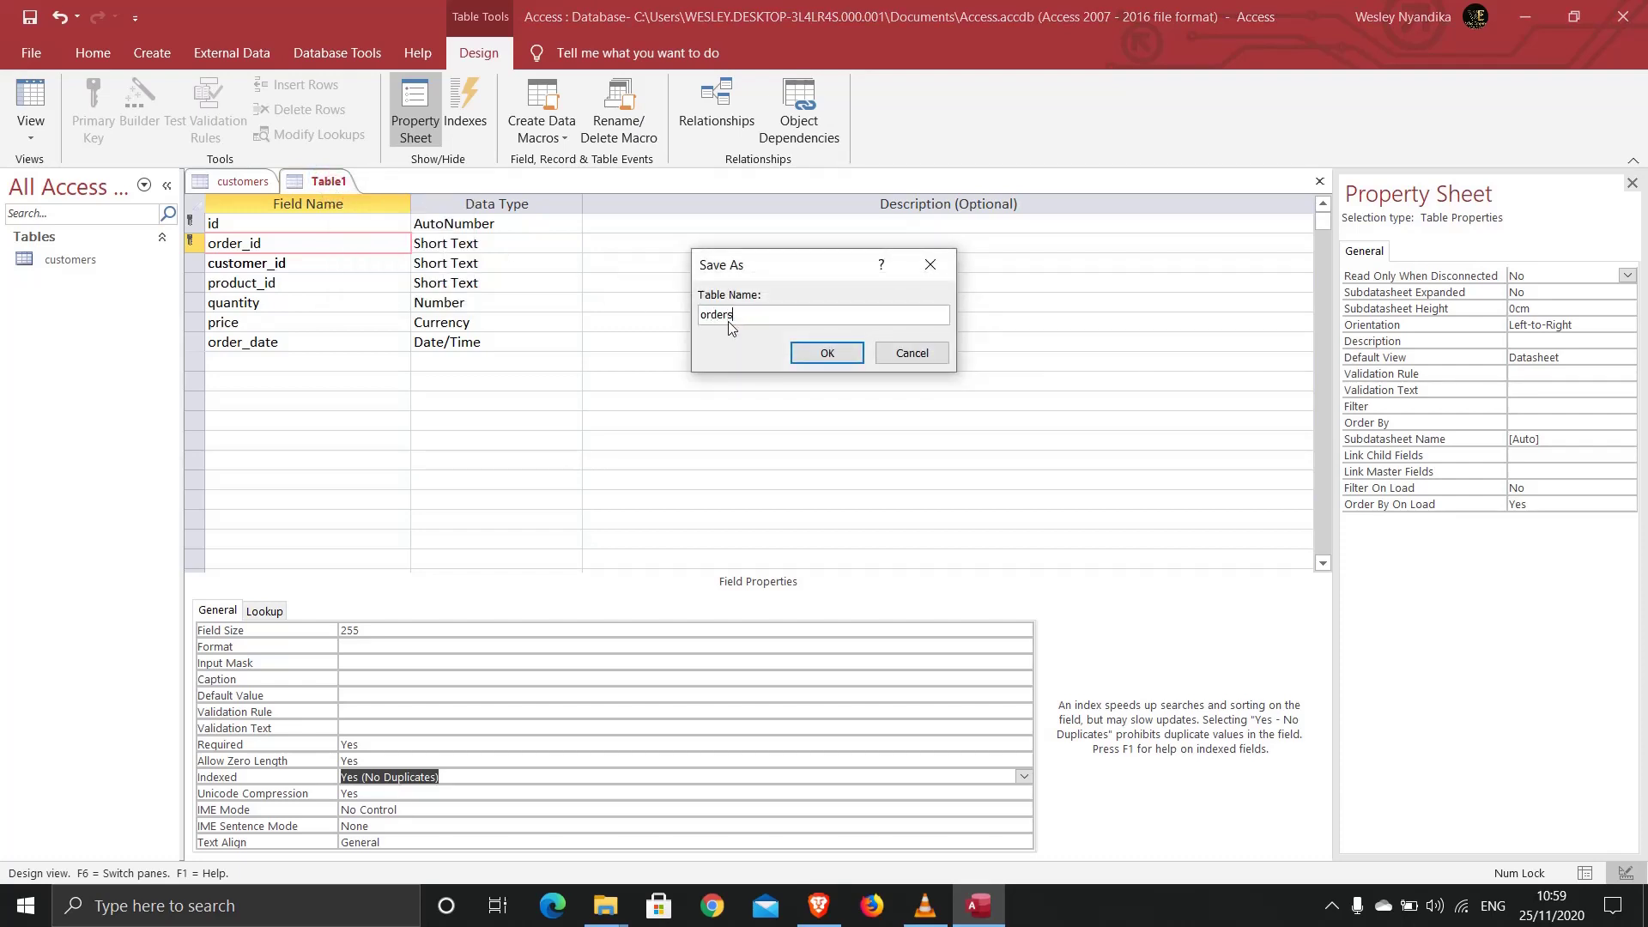
key(Return)
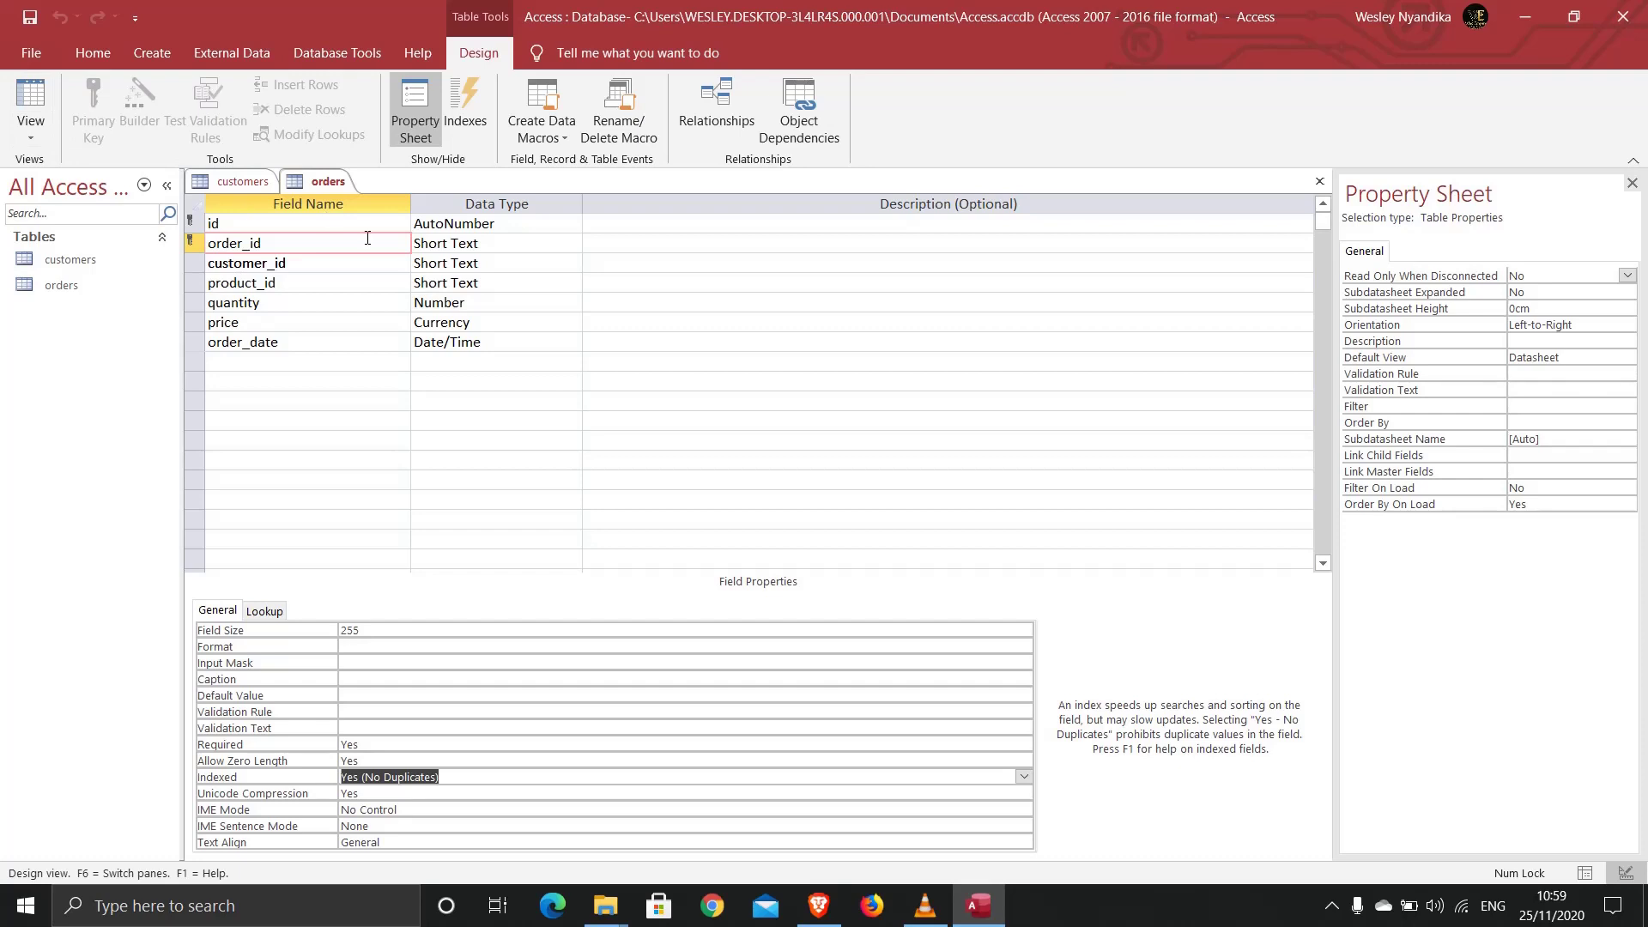
Step: Start a new table design with id (AutoNumber), product_id and product_name (Short Text)
click(152, 56)
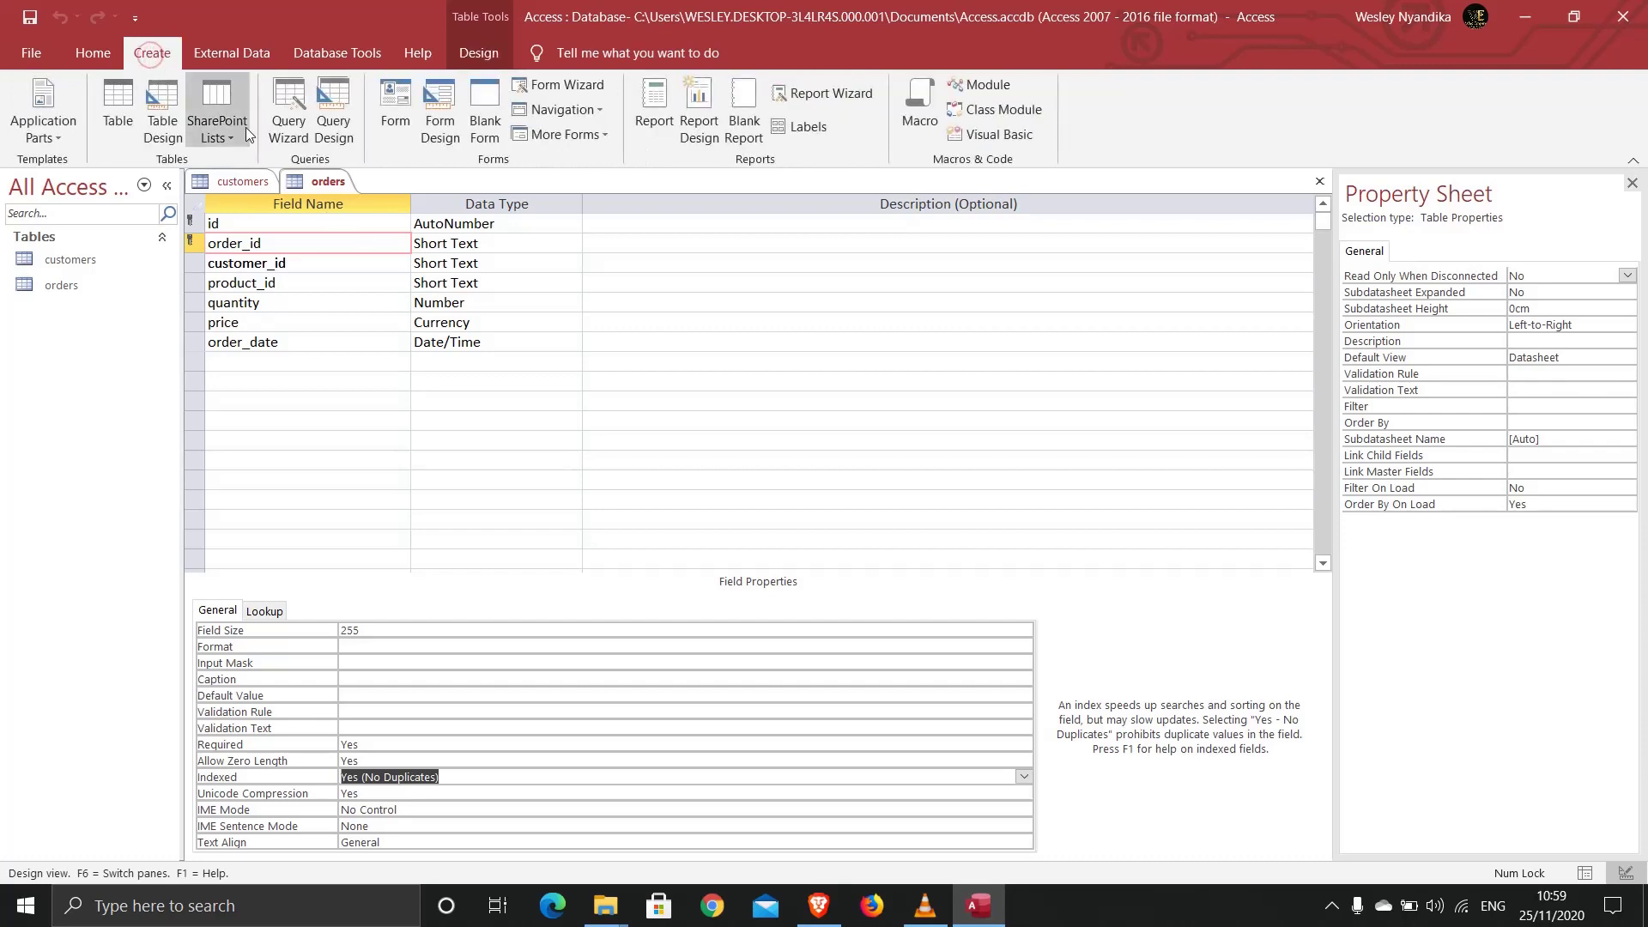
click(152, 113)
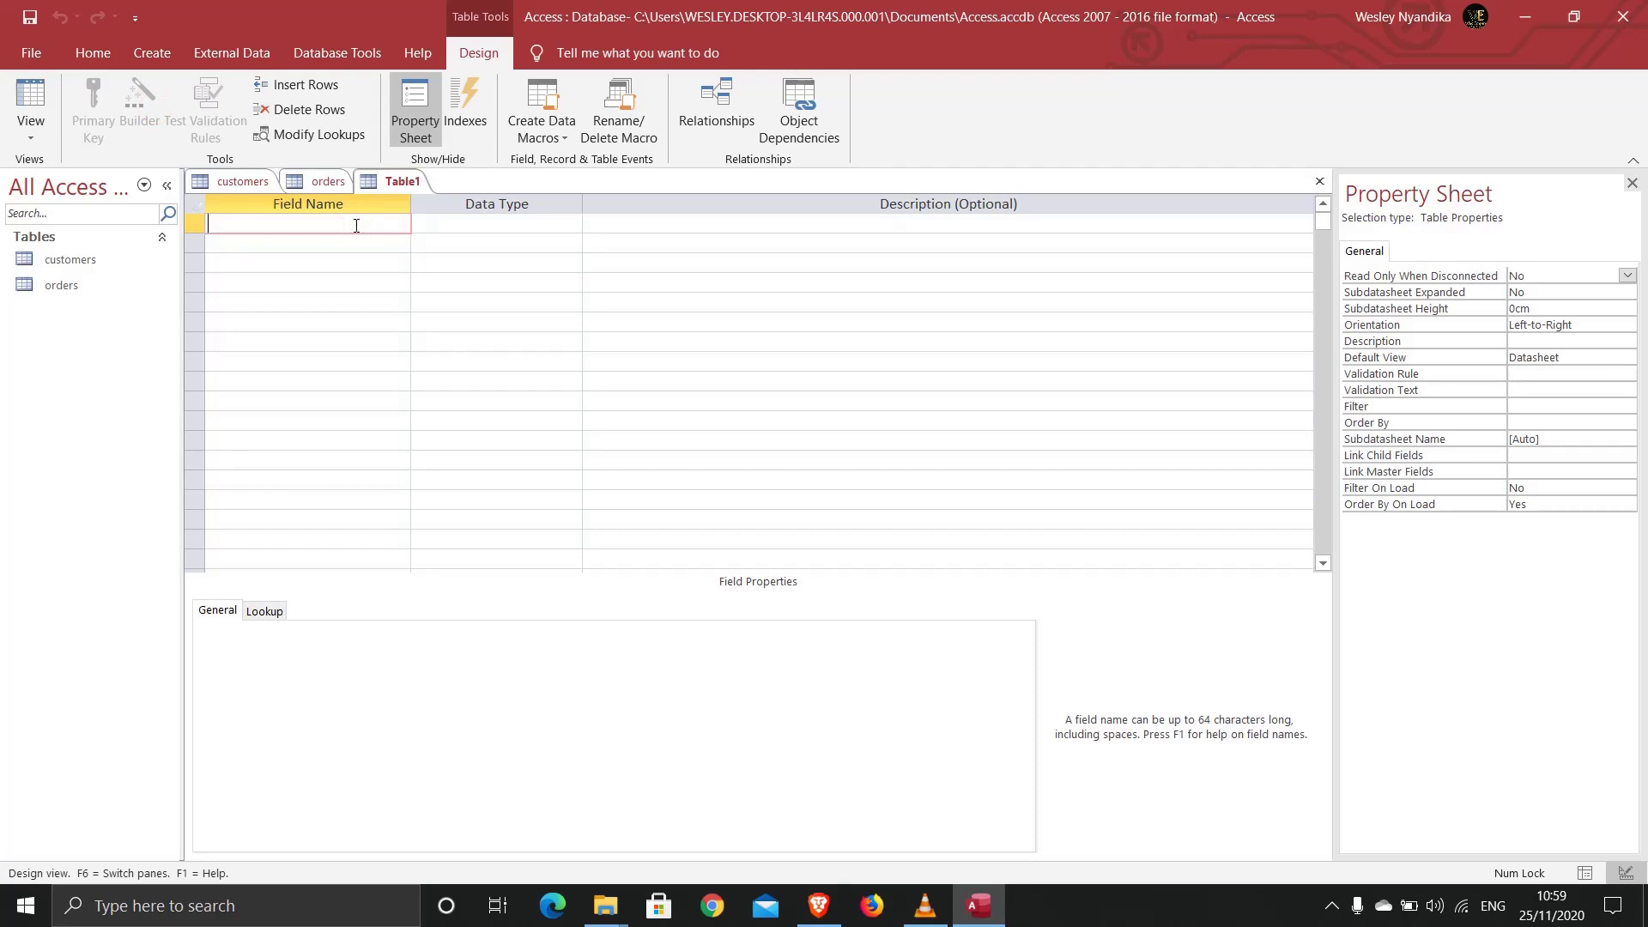
text(id)
key(Tab)
key(Tab)
key(Tab)
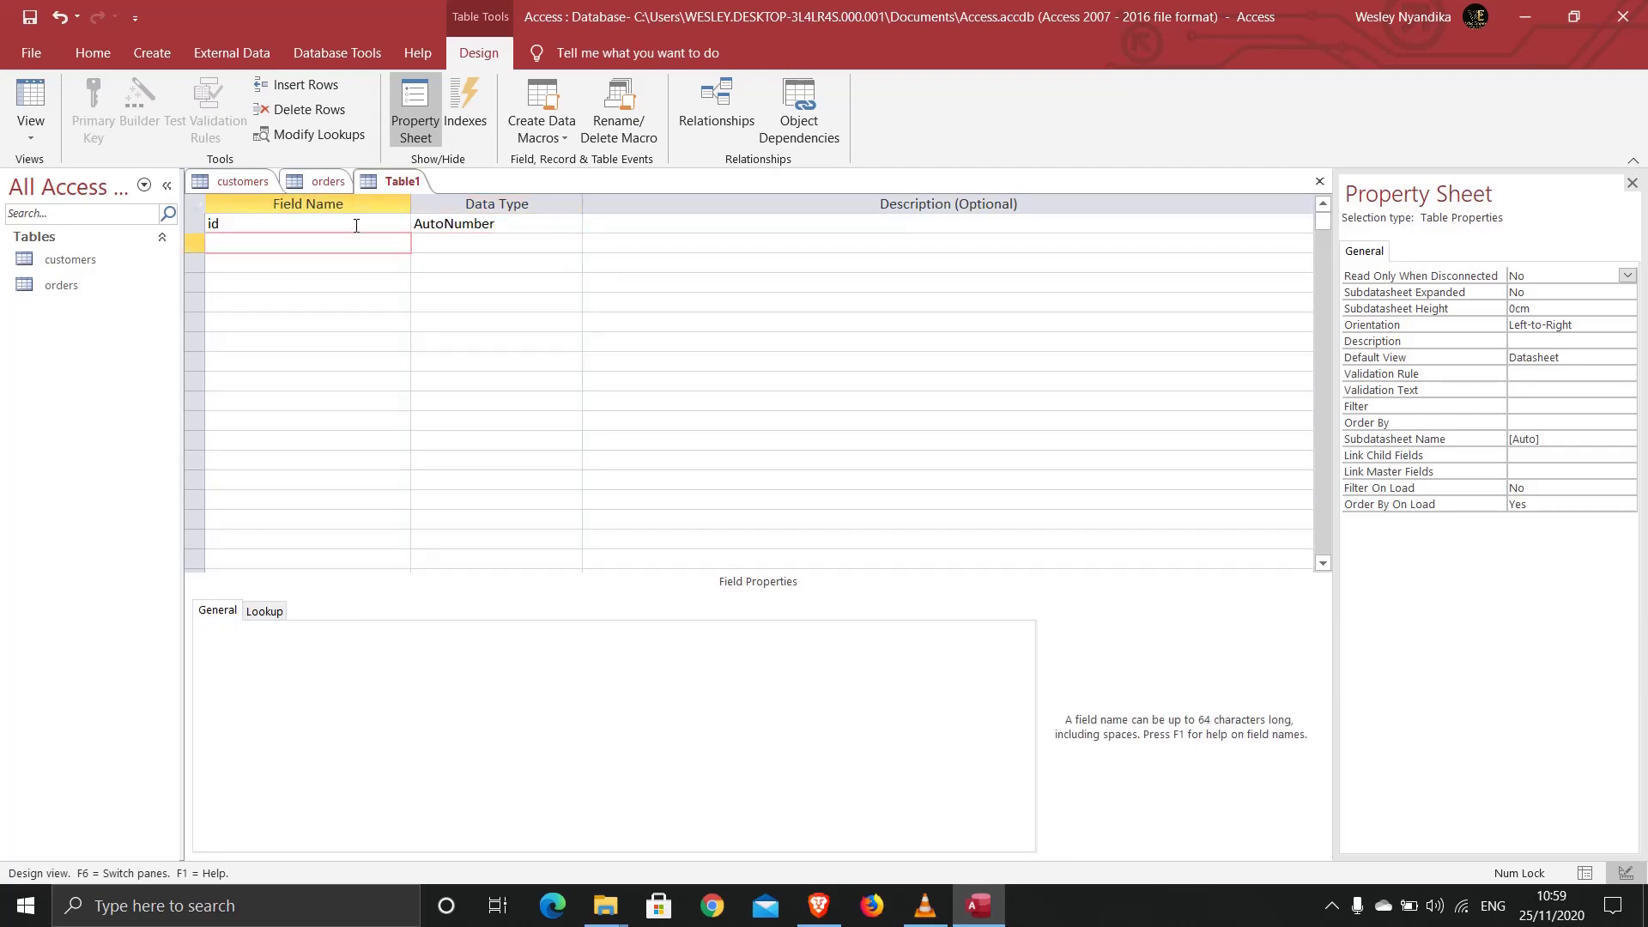
text(product_id)
key(Tab)
key(Tab)
key(Tab)
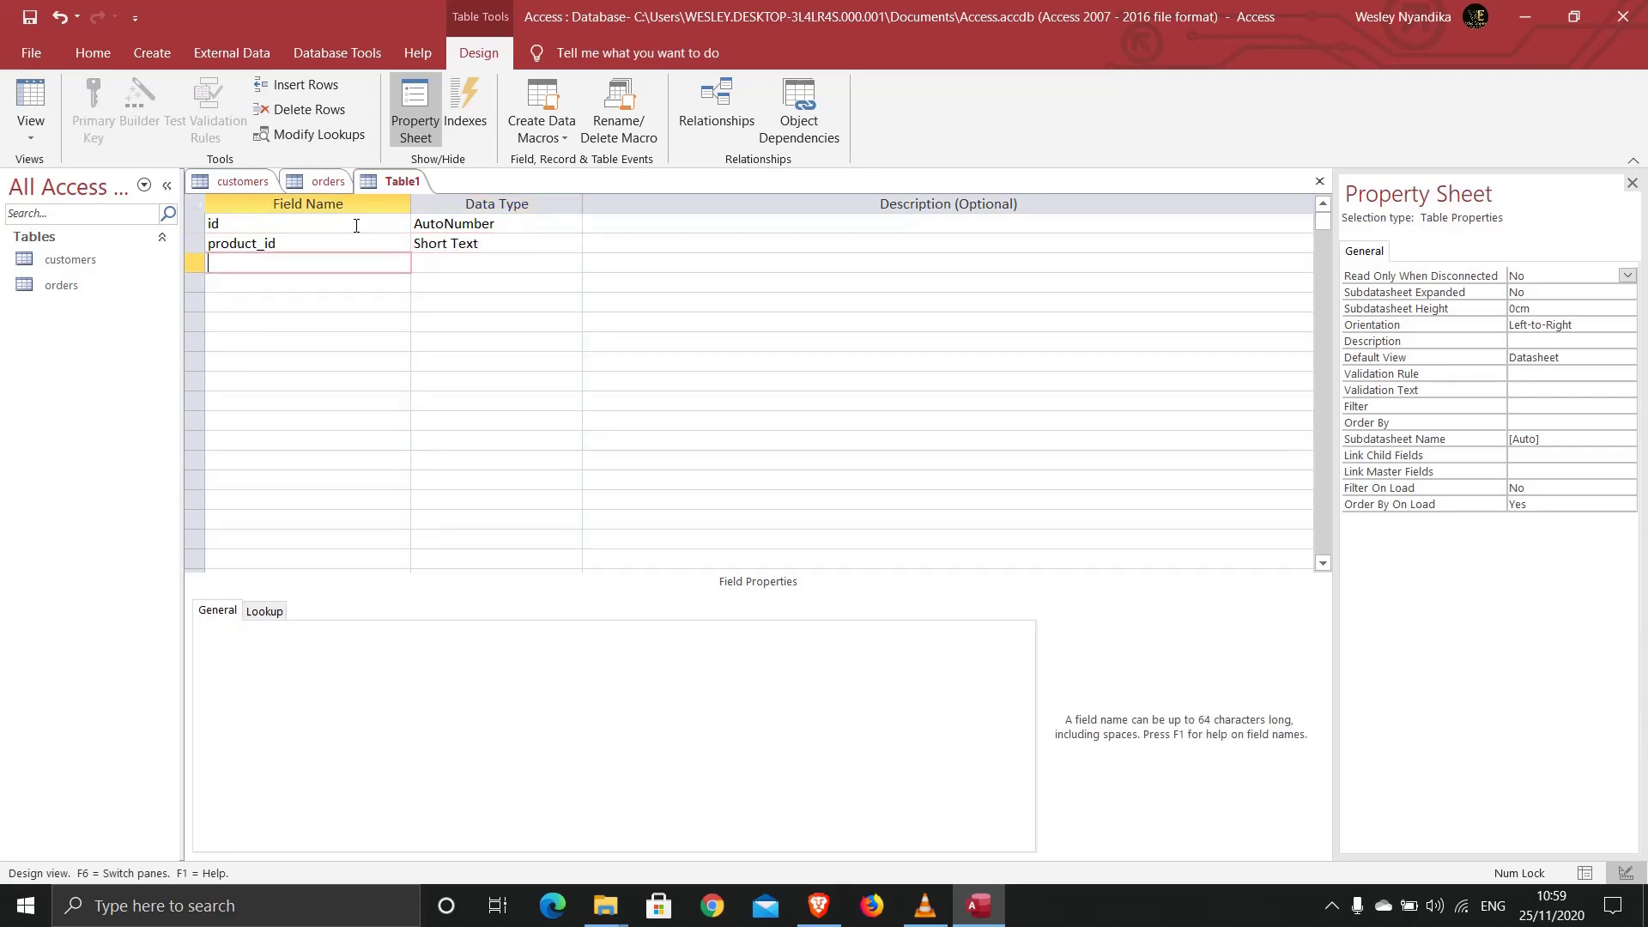
text(P)
key(BackSpace)
text(product_name)
key(Return)
key(Return)
key(Return)
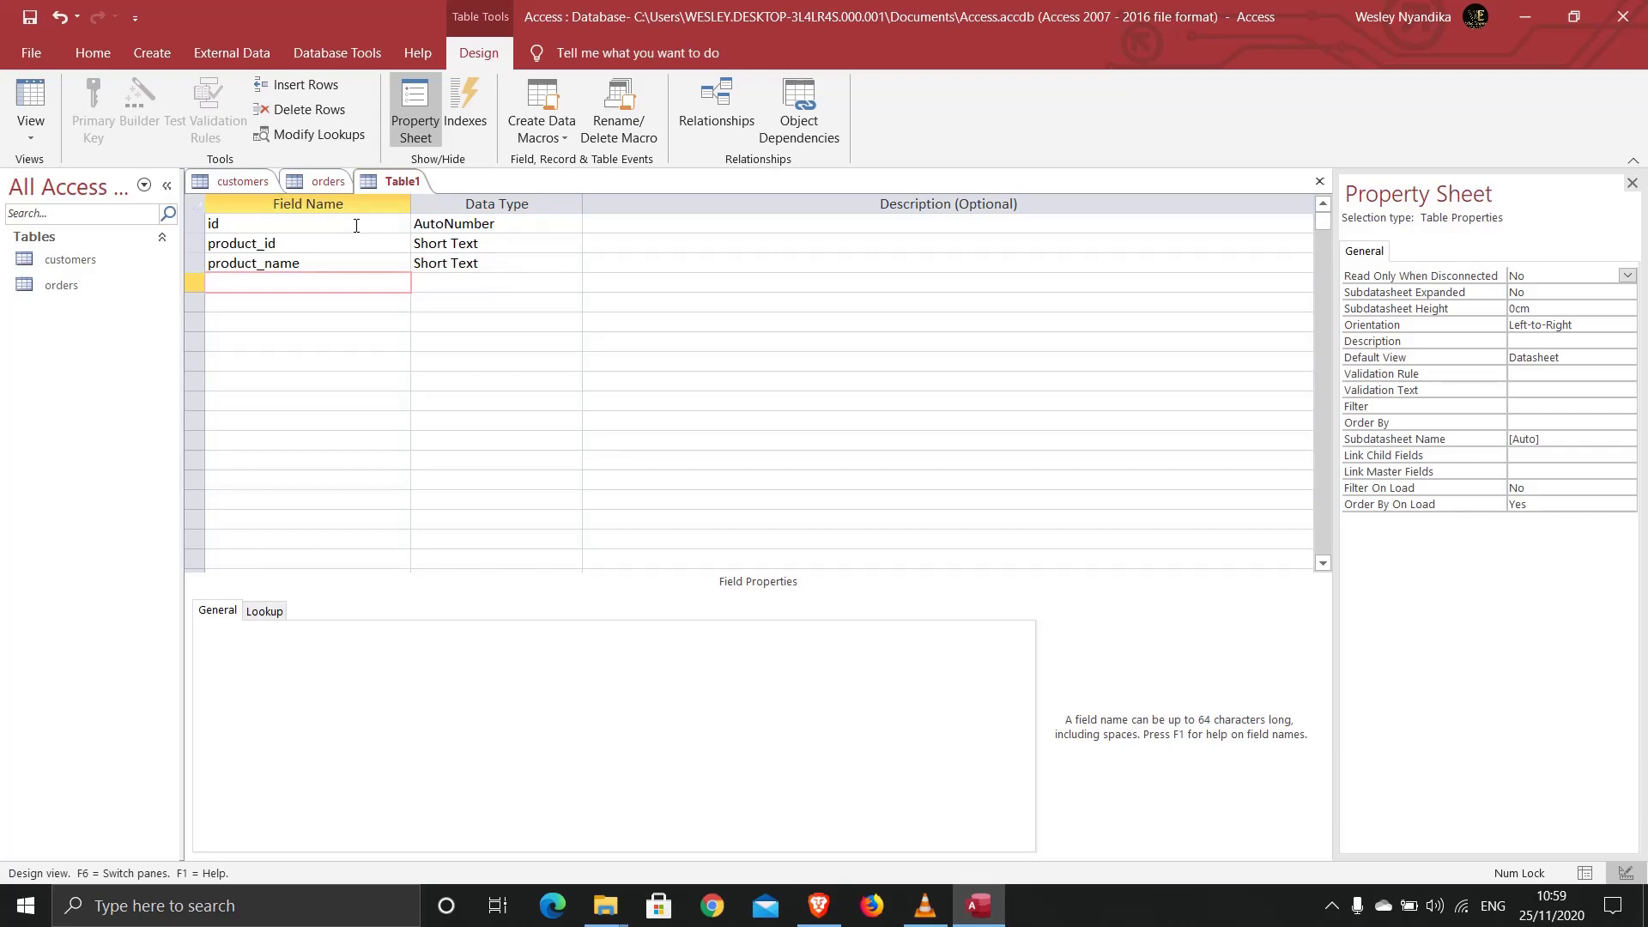
Step: Add quantity_in_stock as a Number field and price as a Currency field
text(quantity_in_stock)
key(Tab)
text(n)
key(Down)
key(Left)
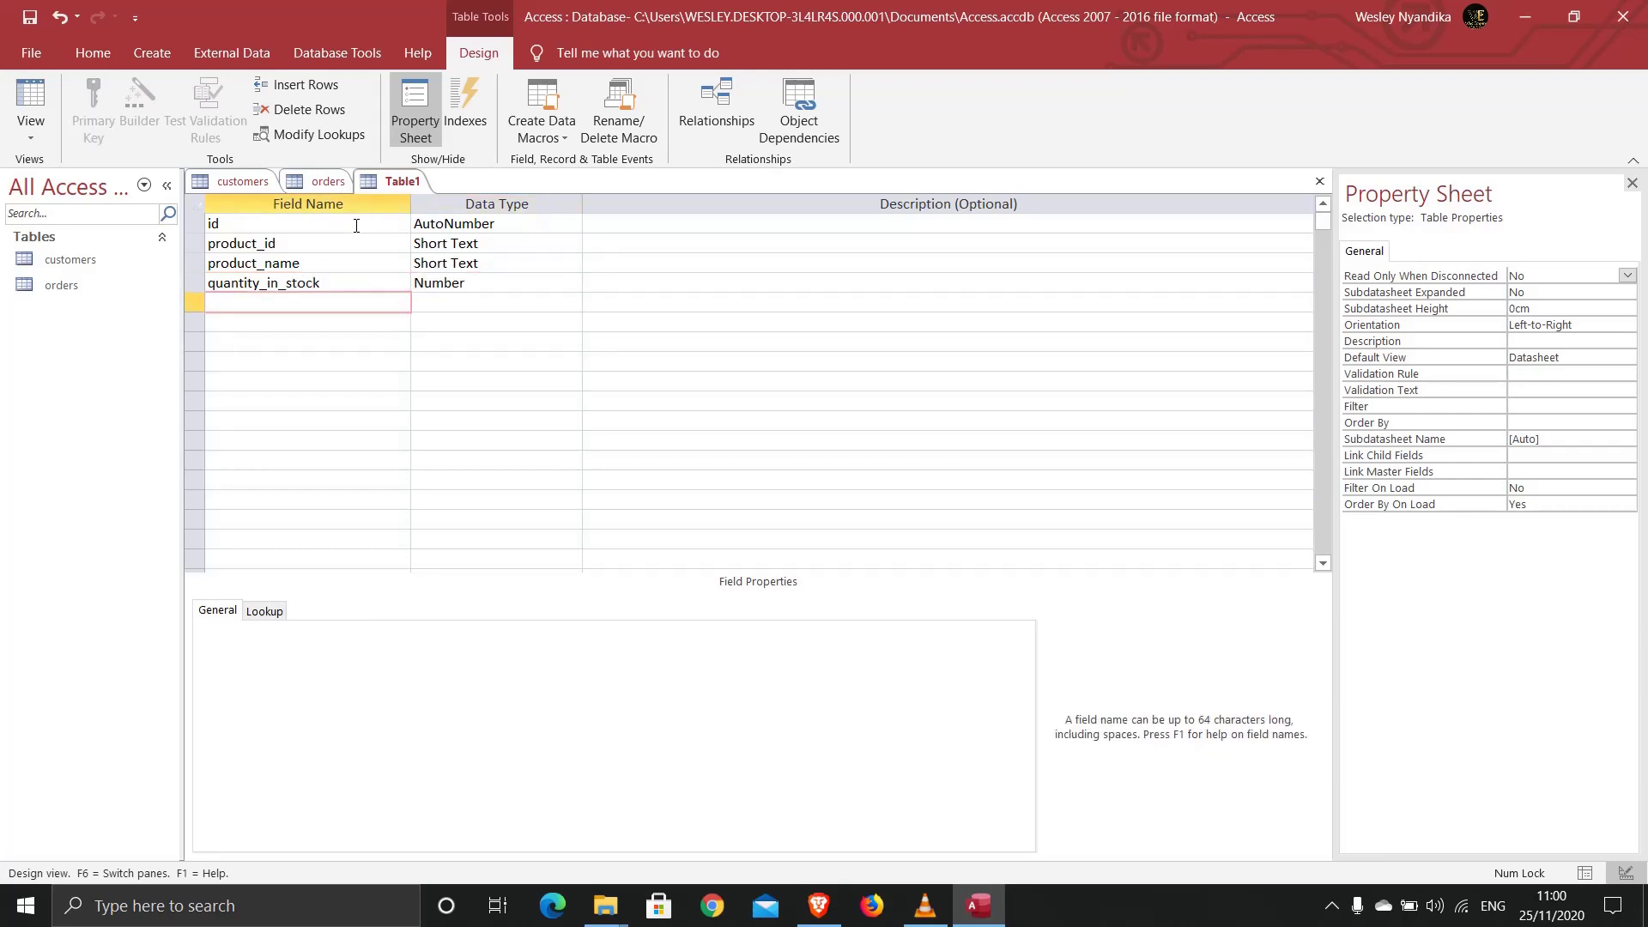
text(price)
key(Tab)
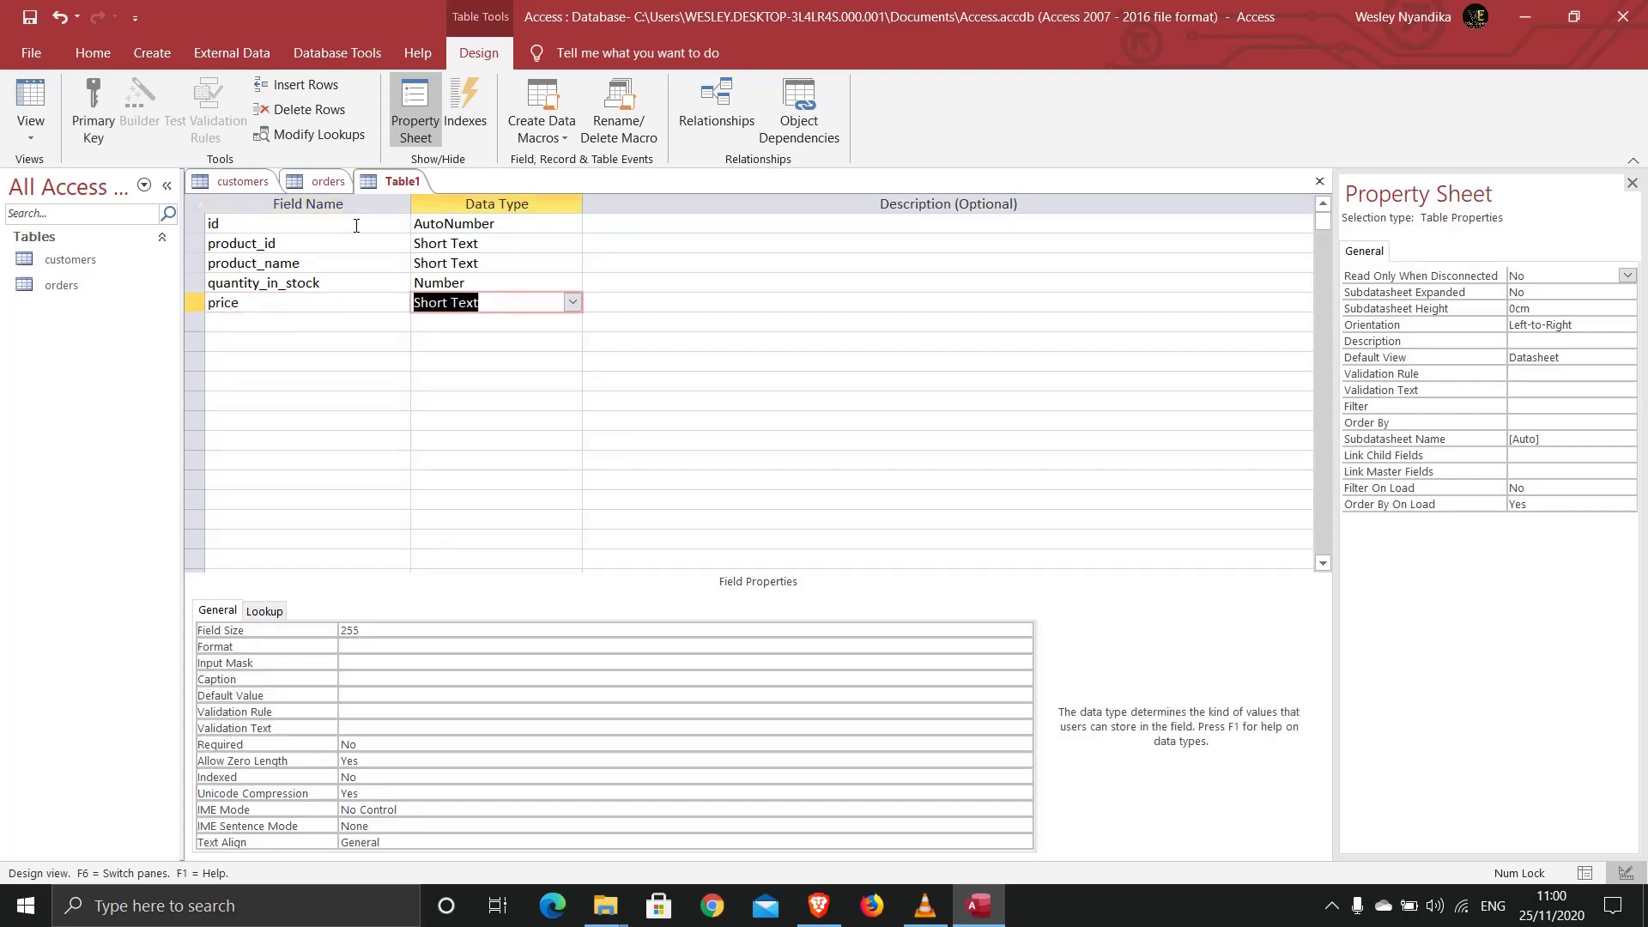
text(currency)
key(Down)
key(Left)
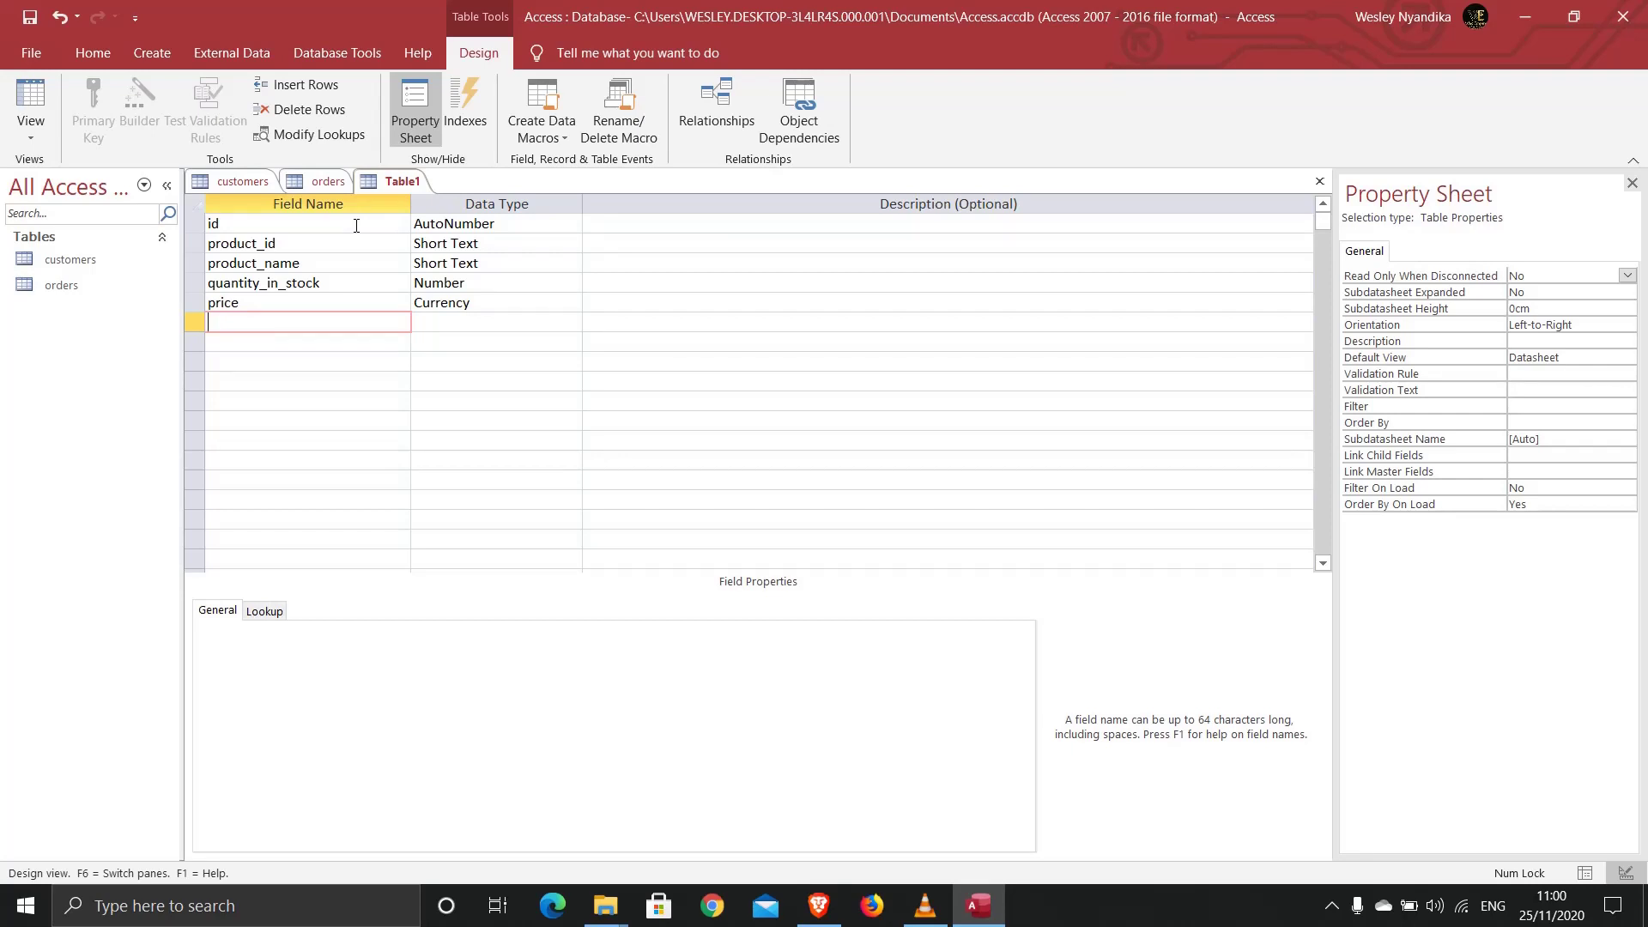
Step: Make id and product_id the primary key and index product_id Yes (No Duplicates)
drag(195, 223, 195, 243)
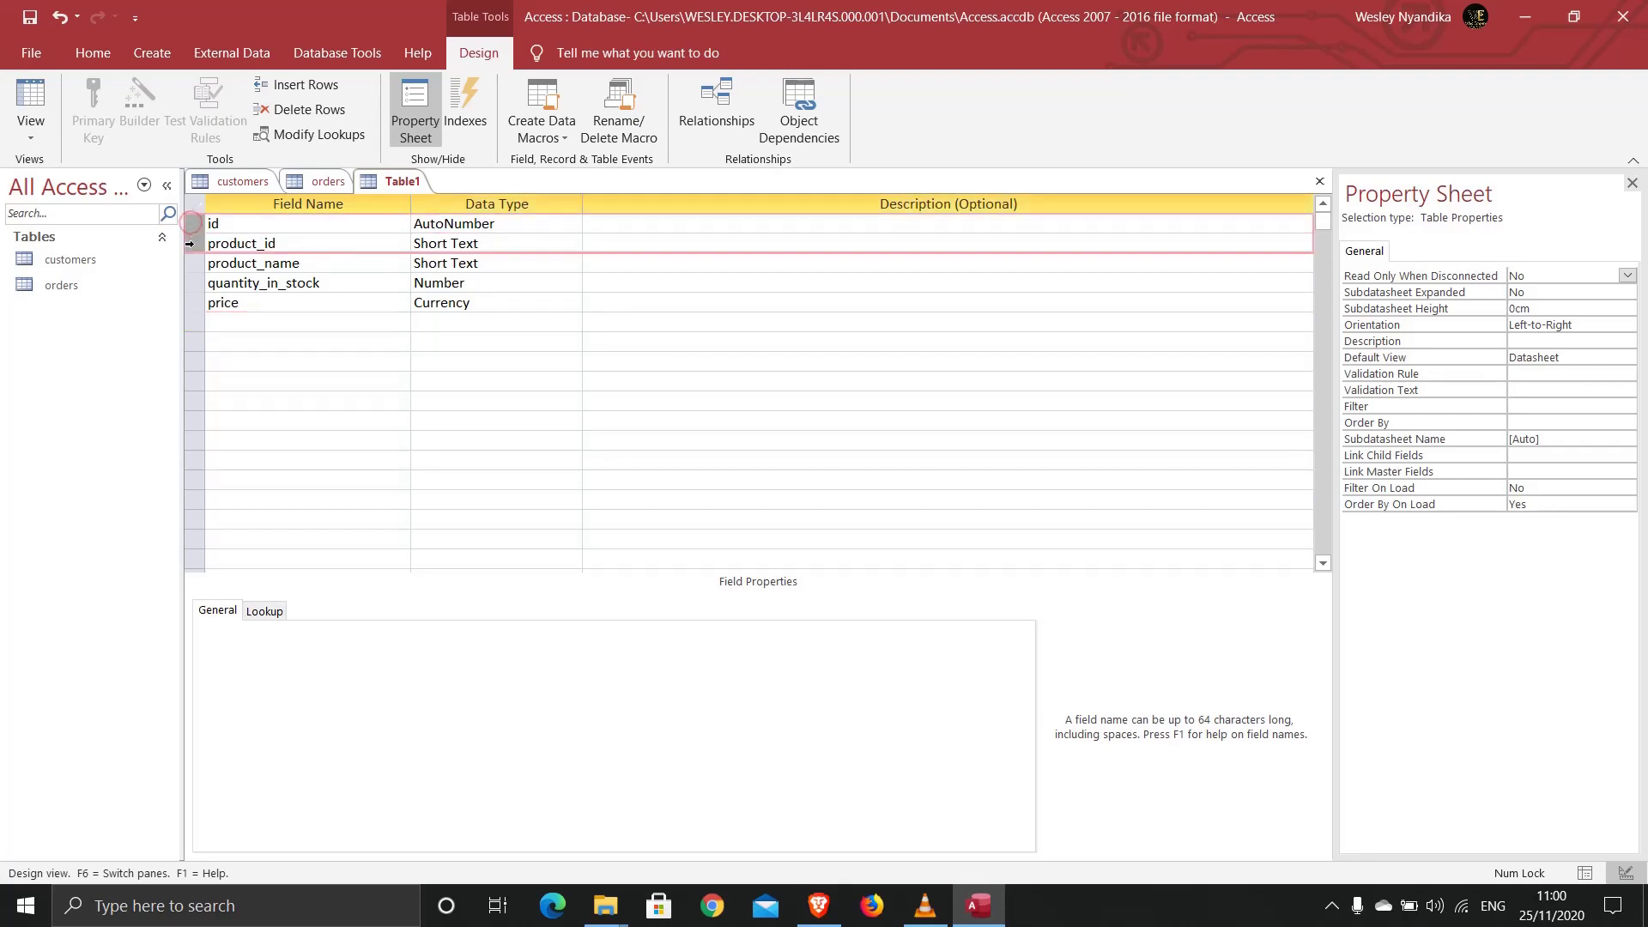
click(92, 116)
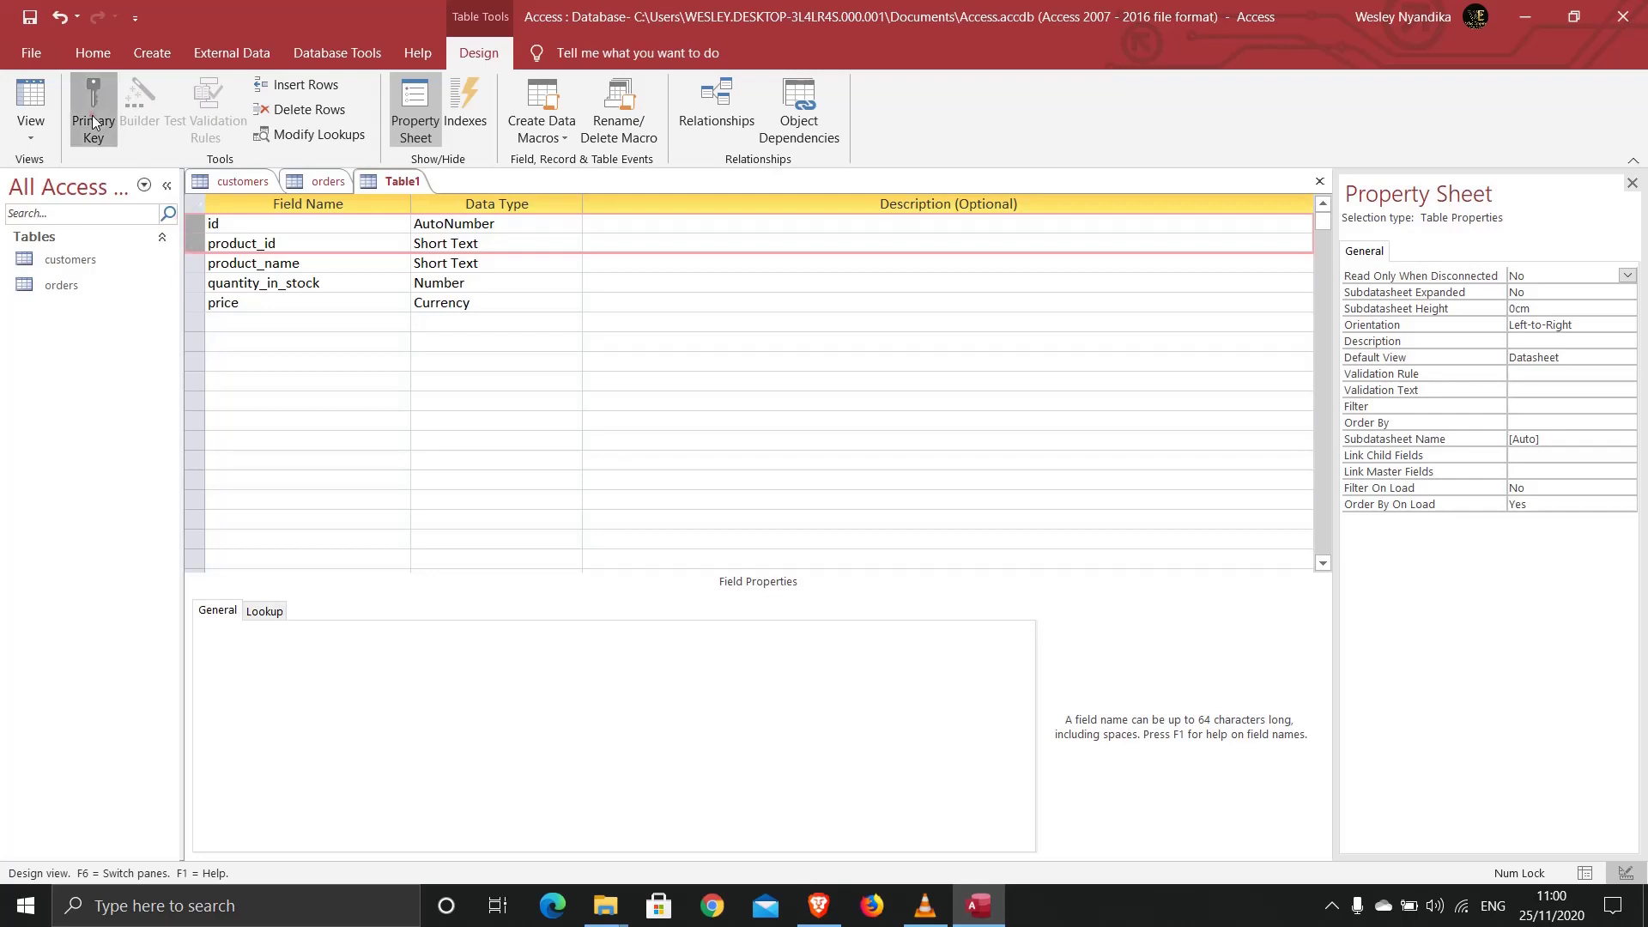
click(296, 243)
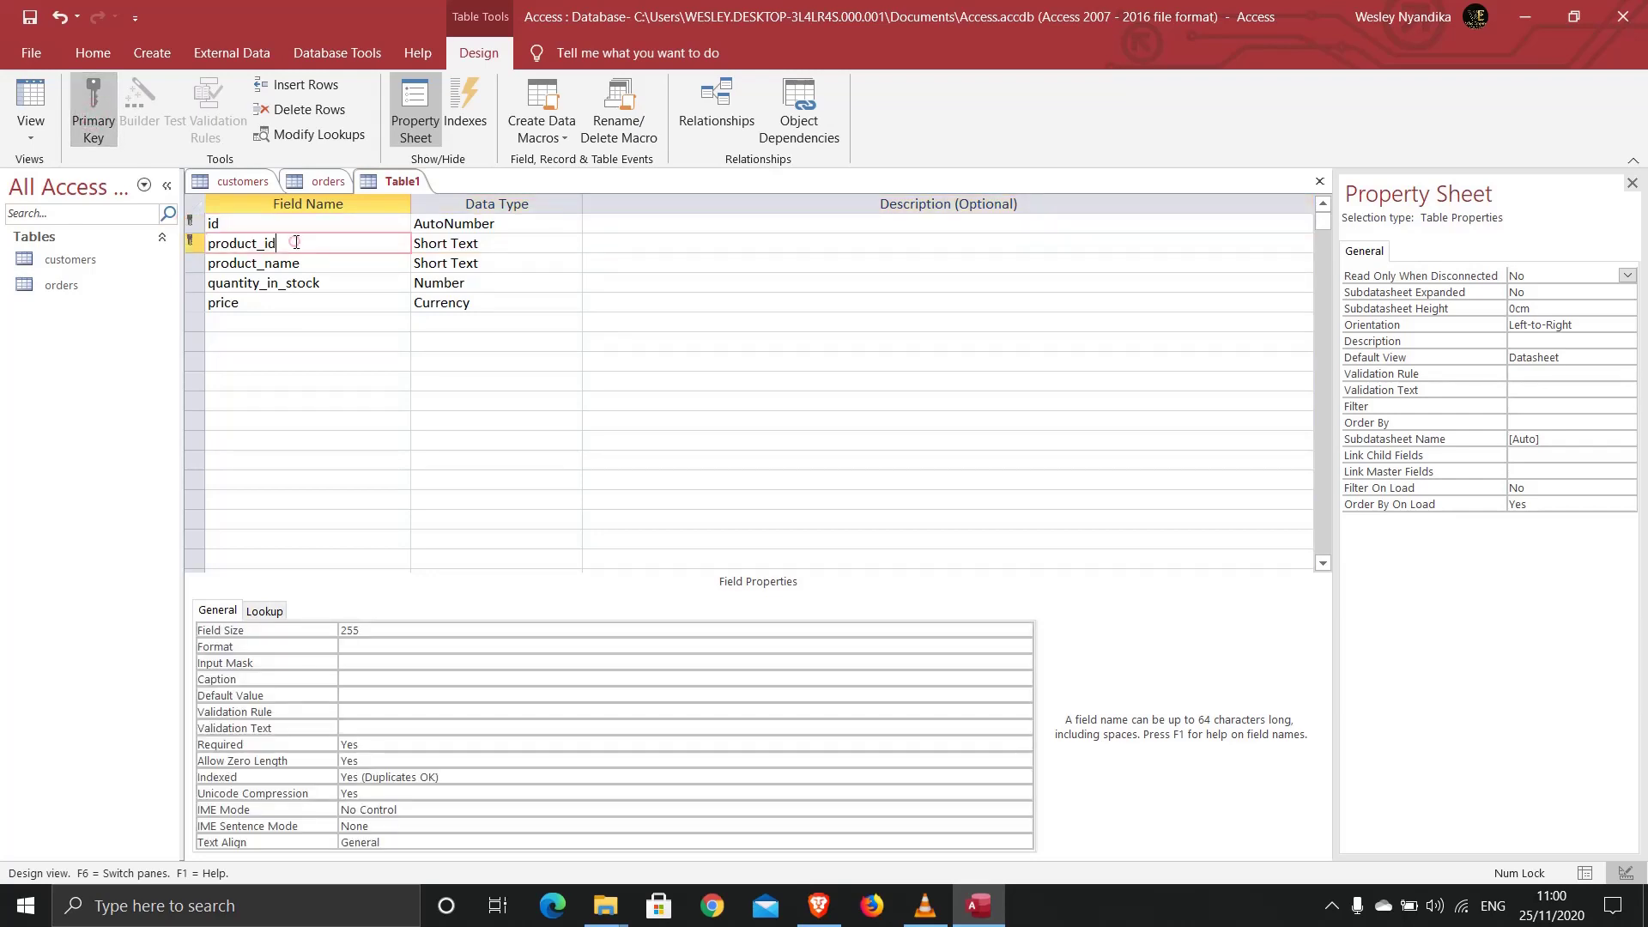
click(437, 778)
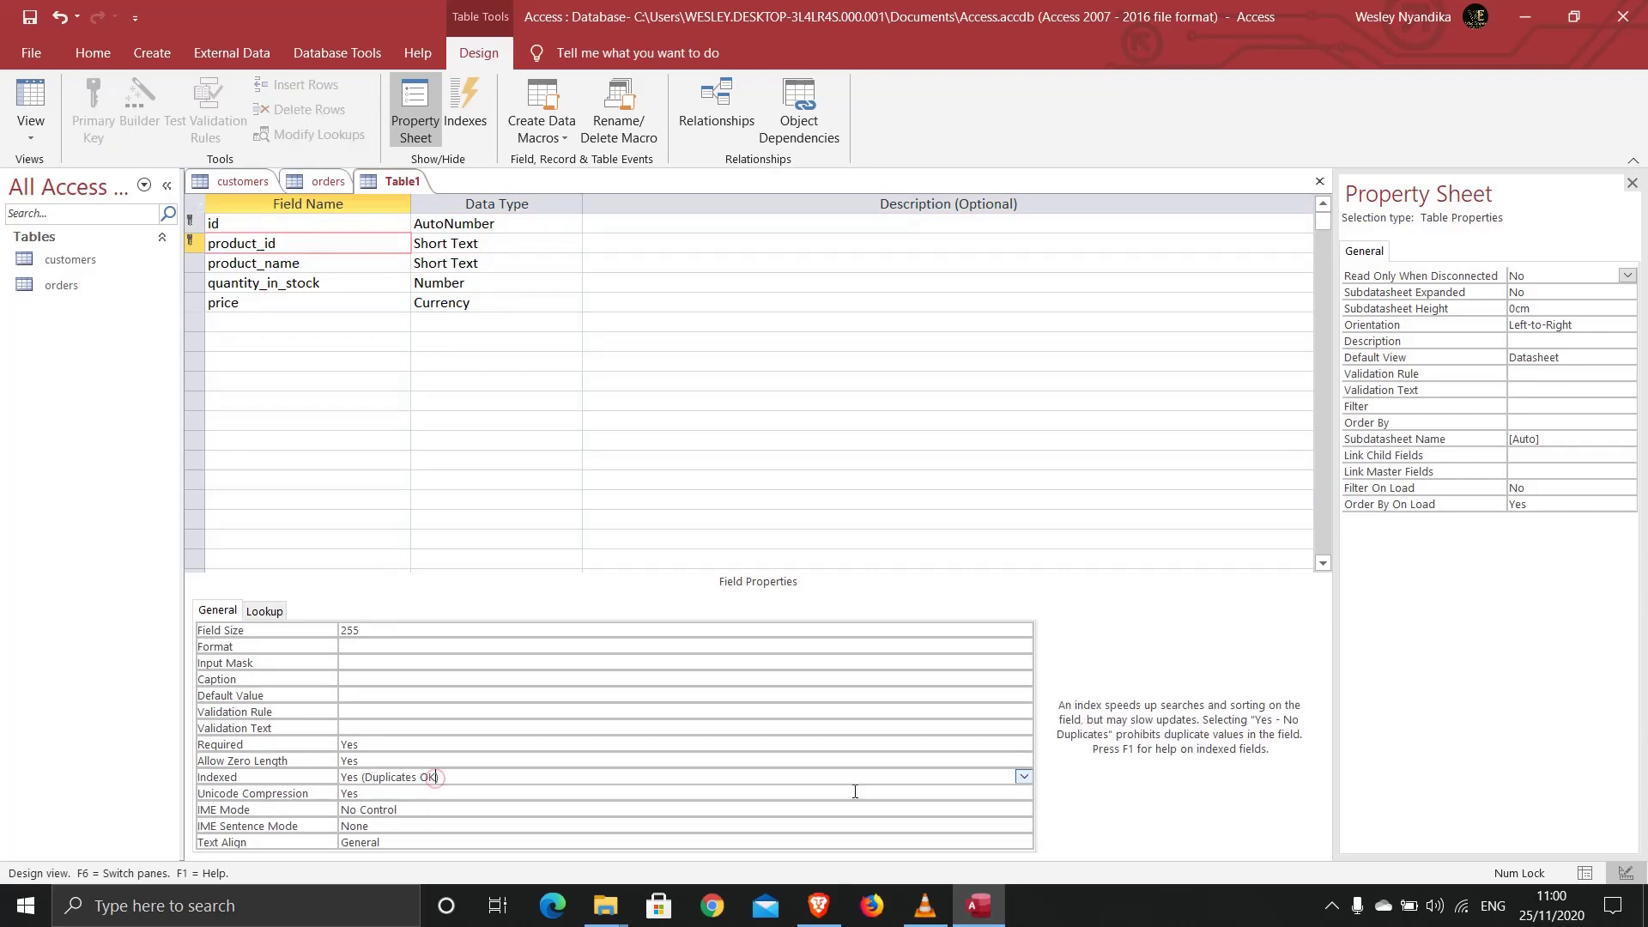
click(1024, 778)
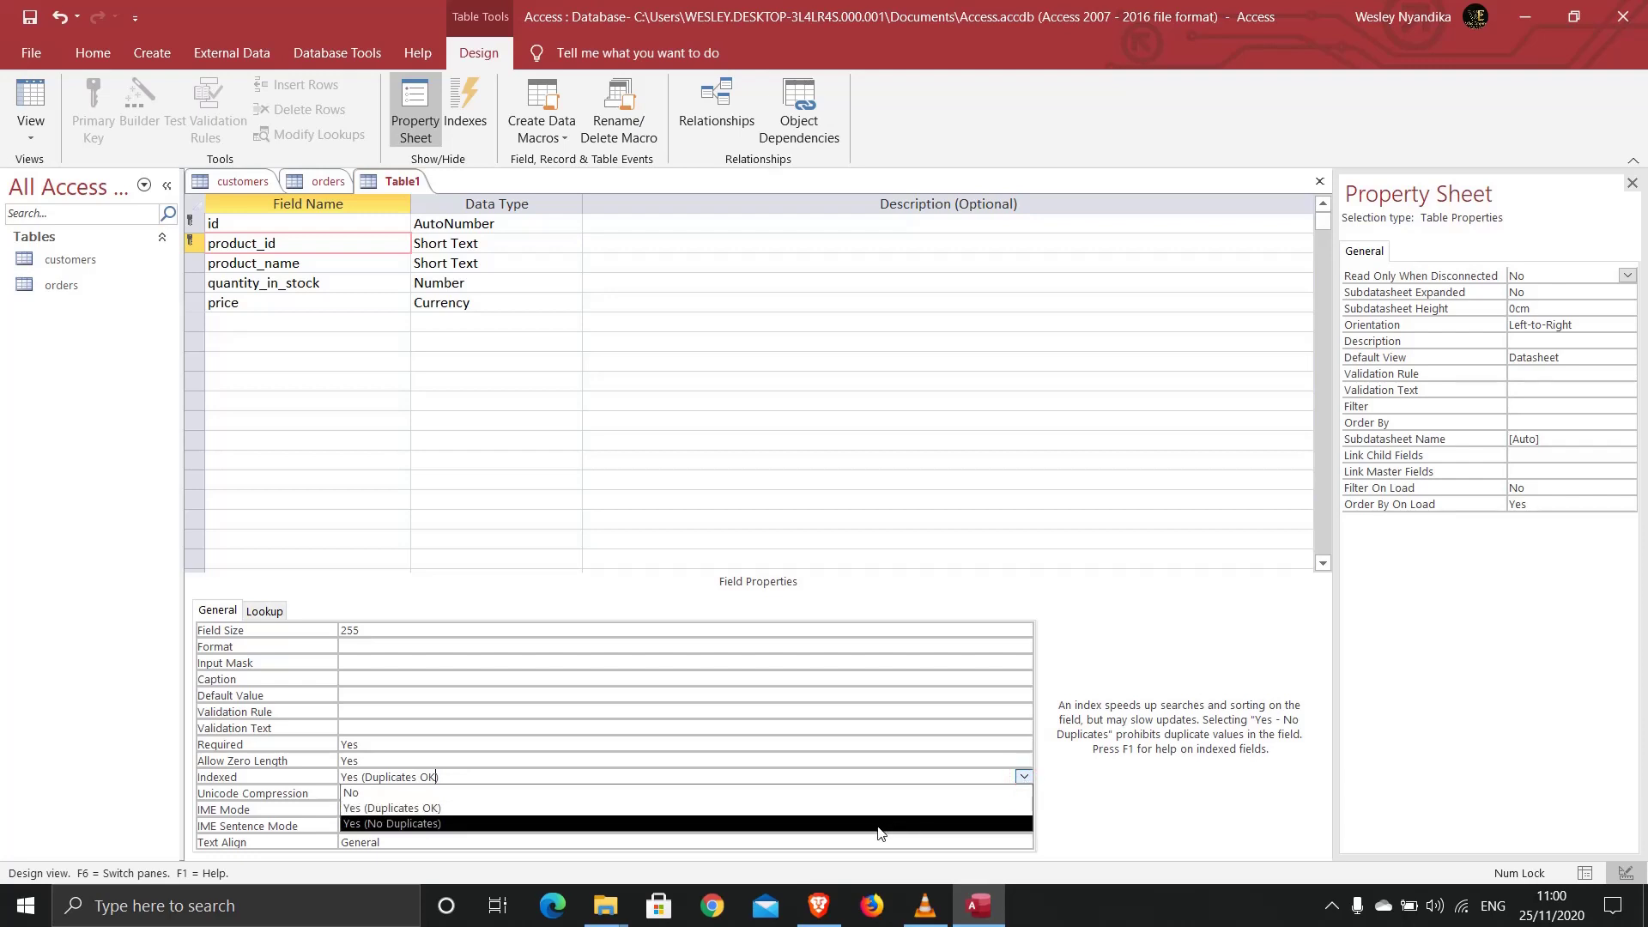
click(879, 824)
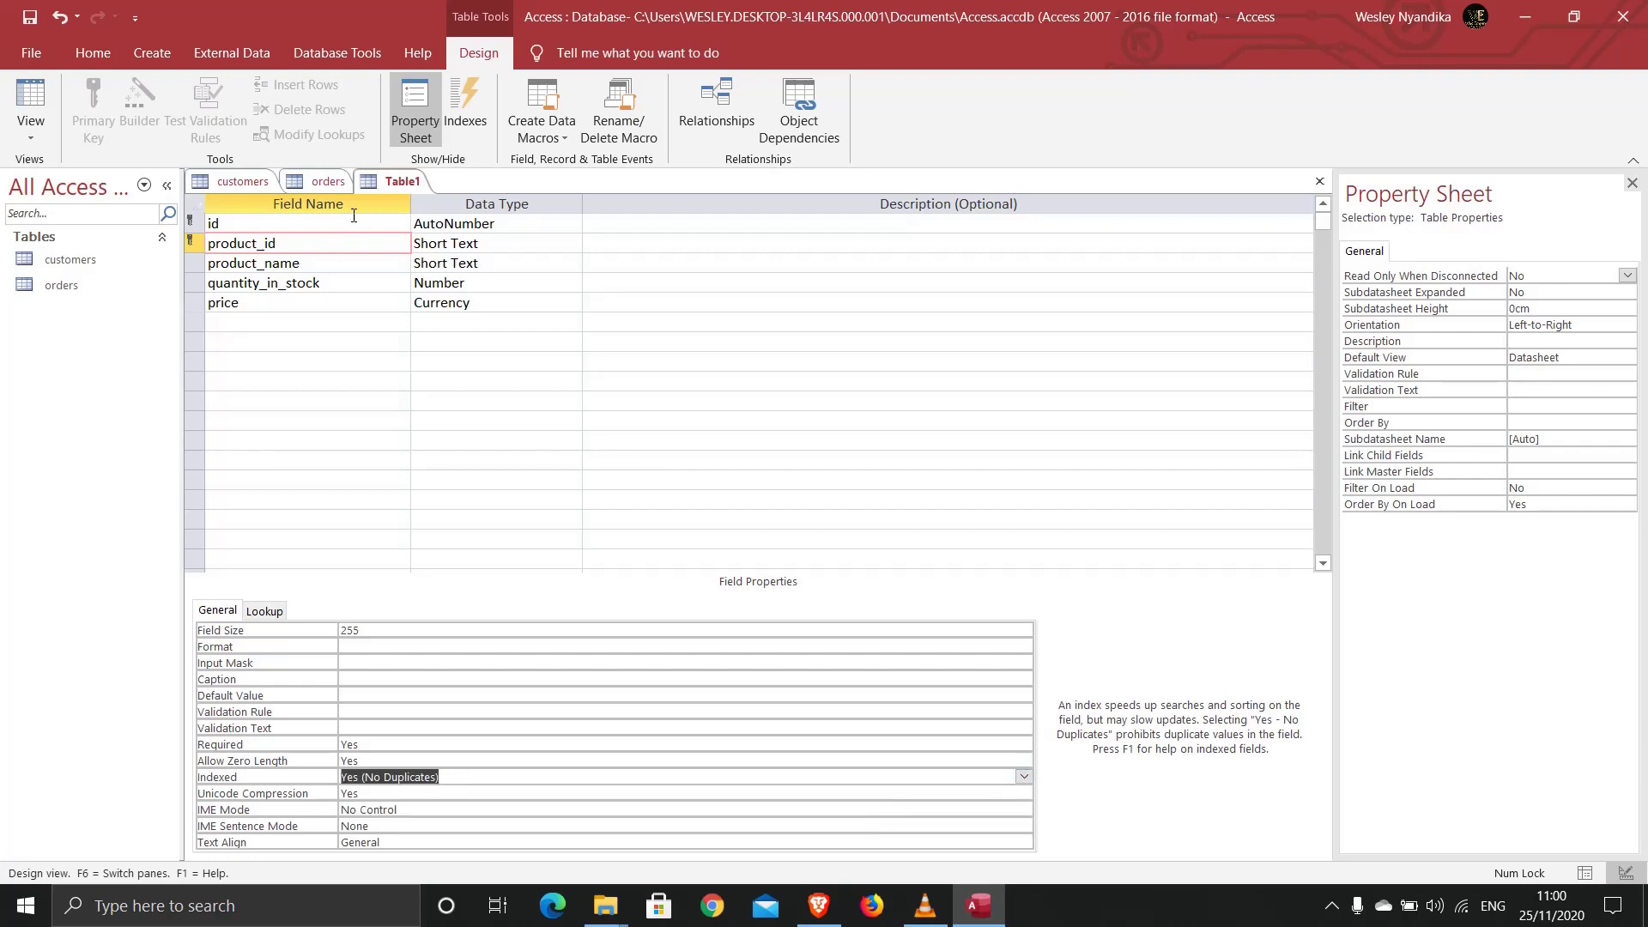
right_click(383, 187)
Step: Save the new table under the name 'products'
click(397, 192)
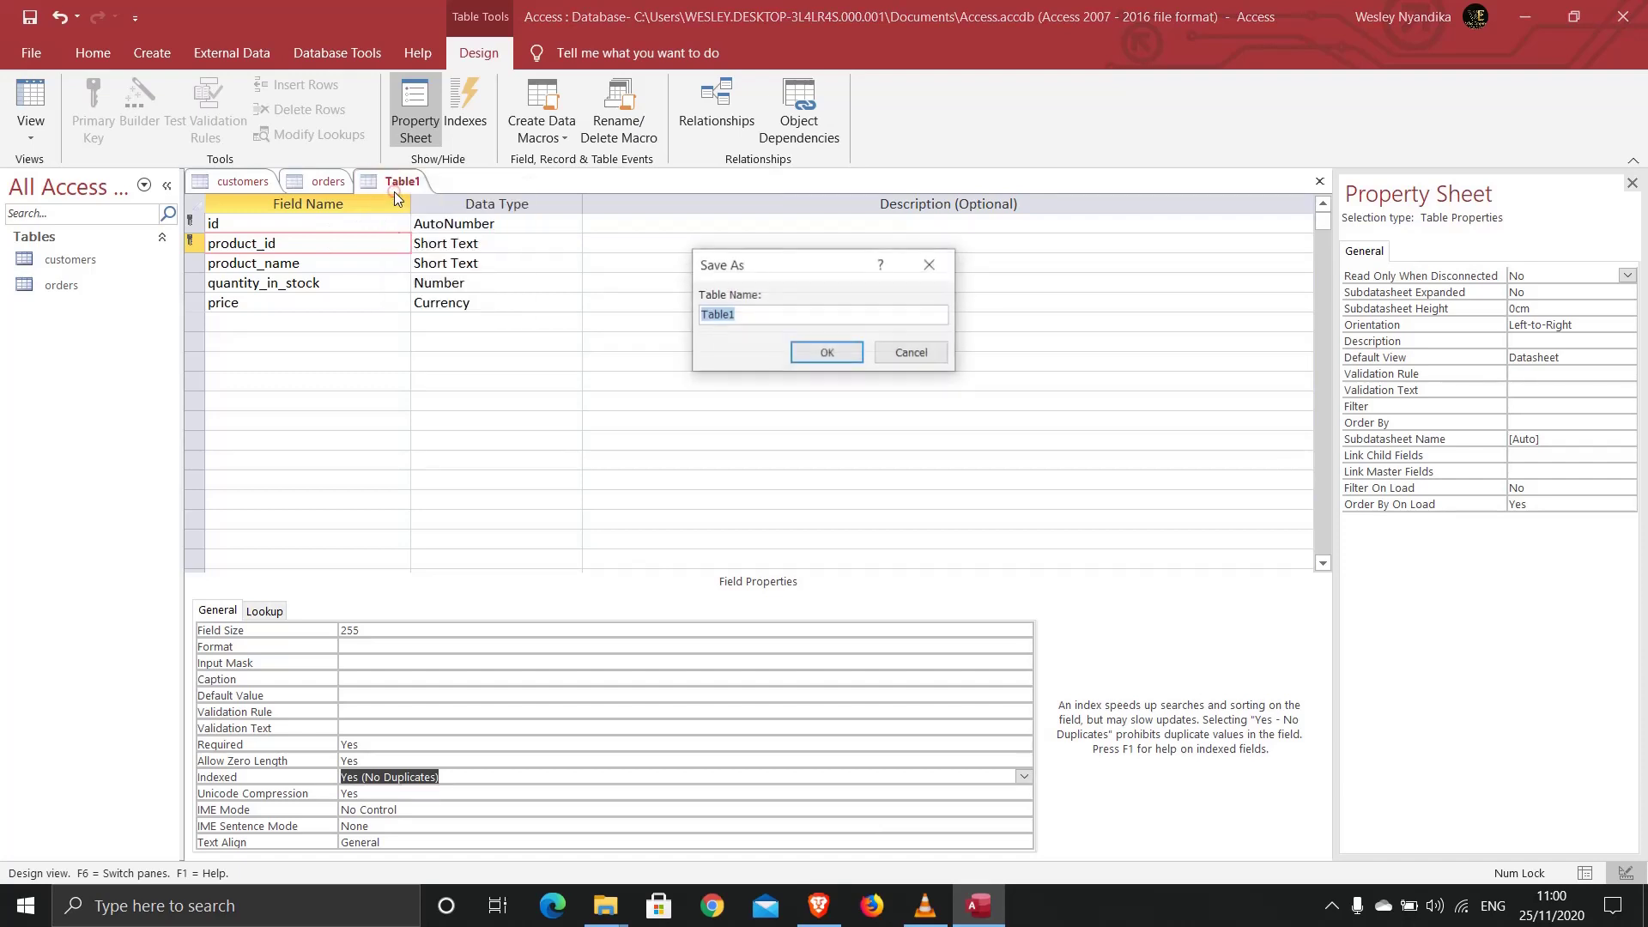
text(products)
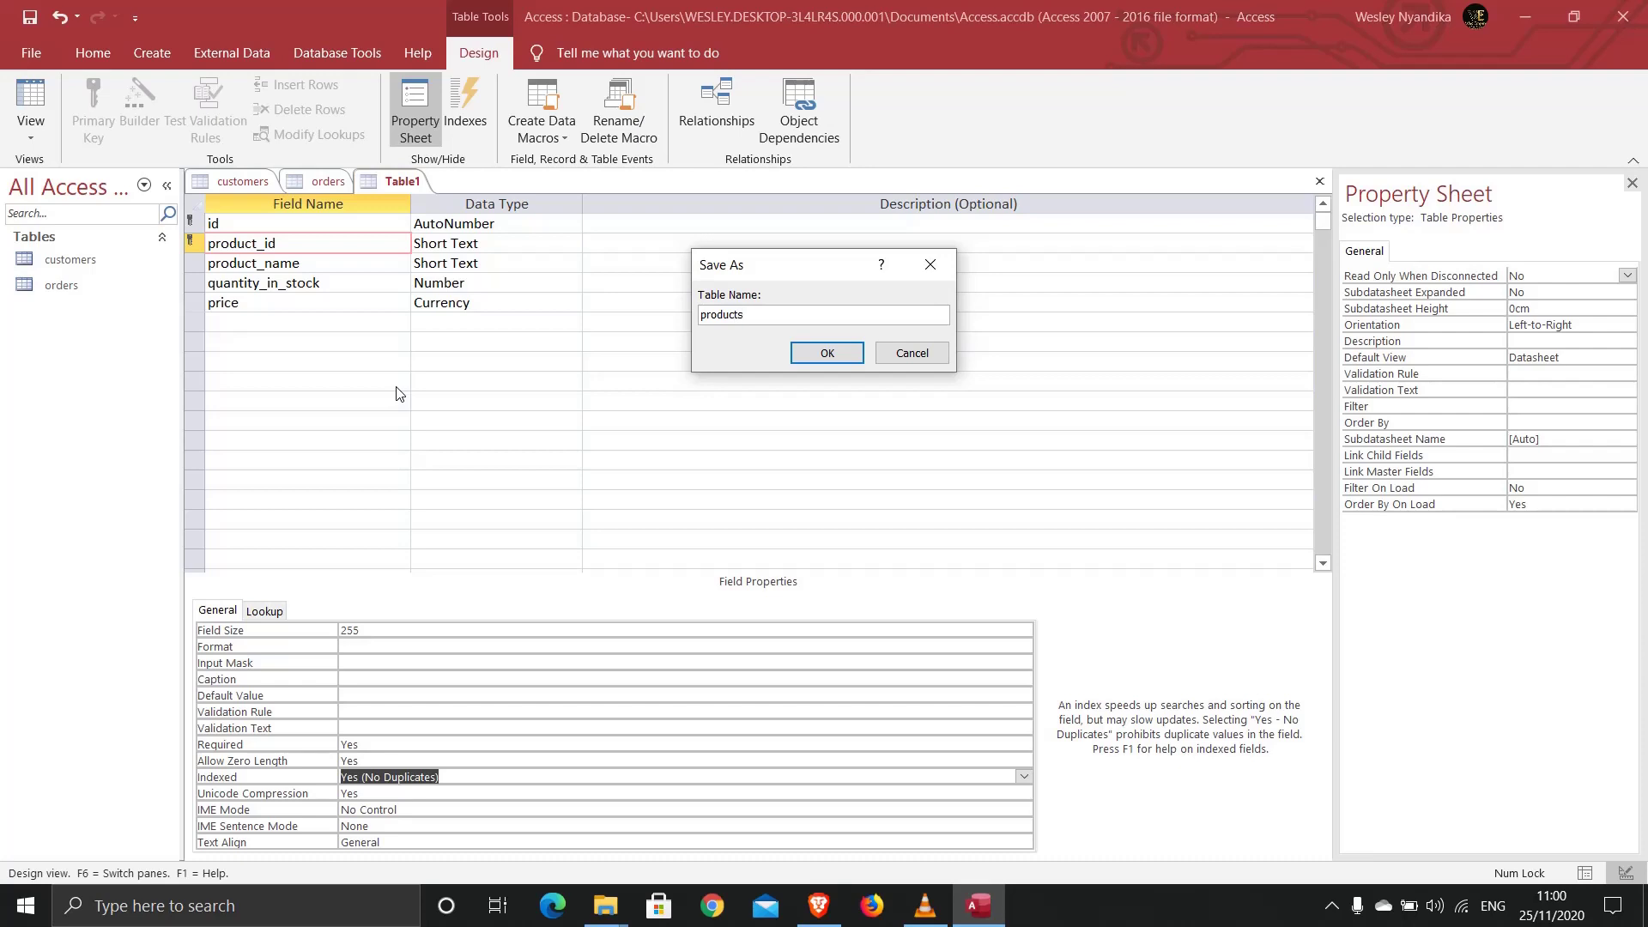
click(839, 358)
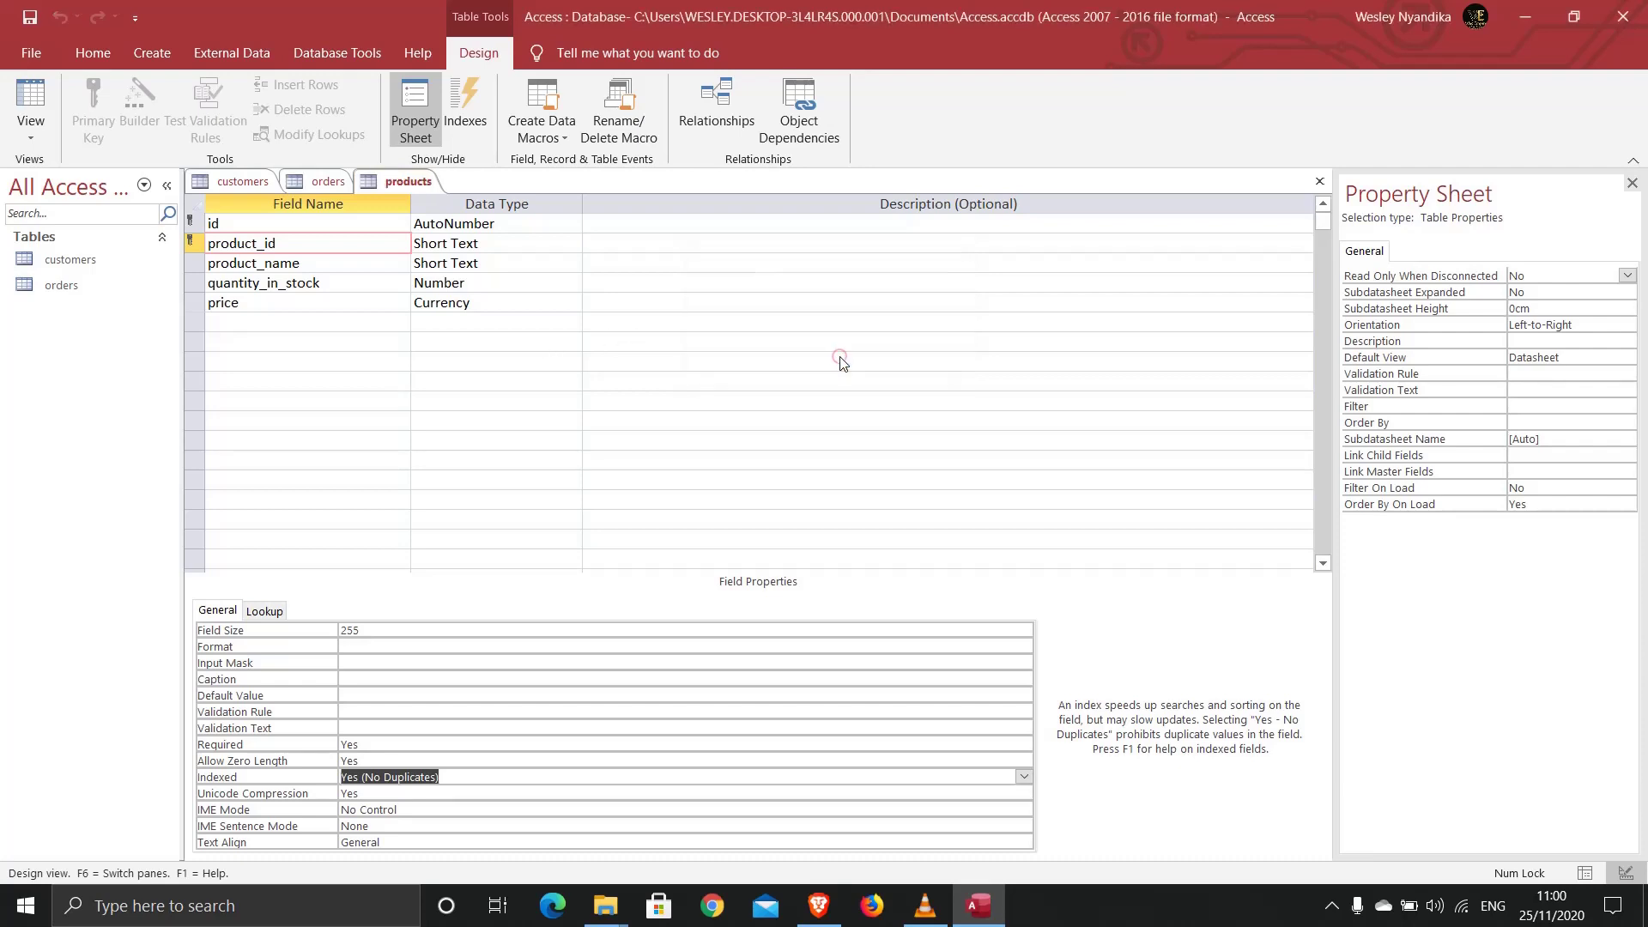
click(318, 183)
Step: Flip between the products, orders and customers table designs, ending on customers
click(391, 182)
click(317, 184)
click(384, 183)
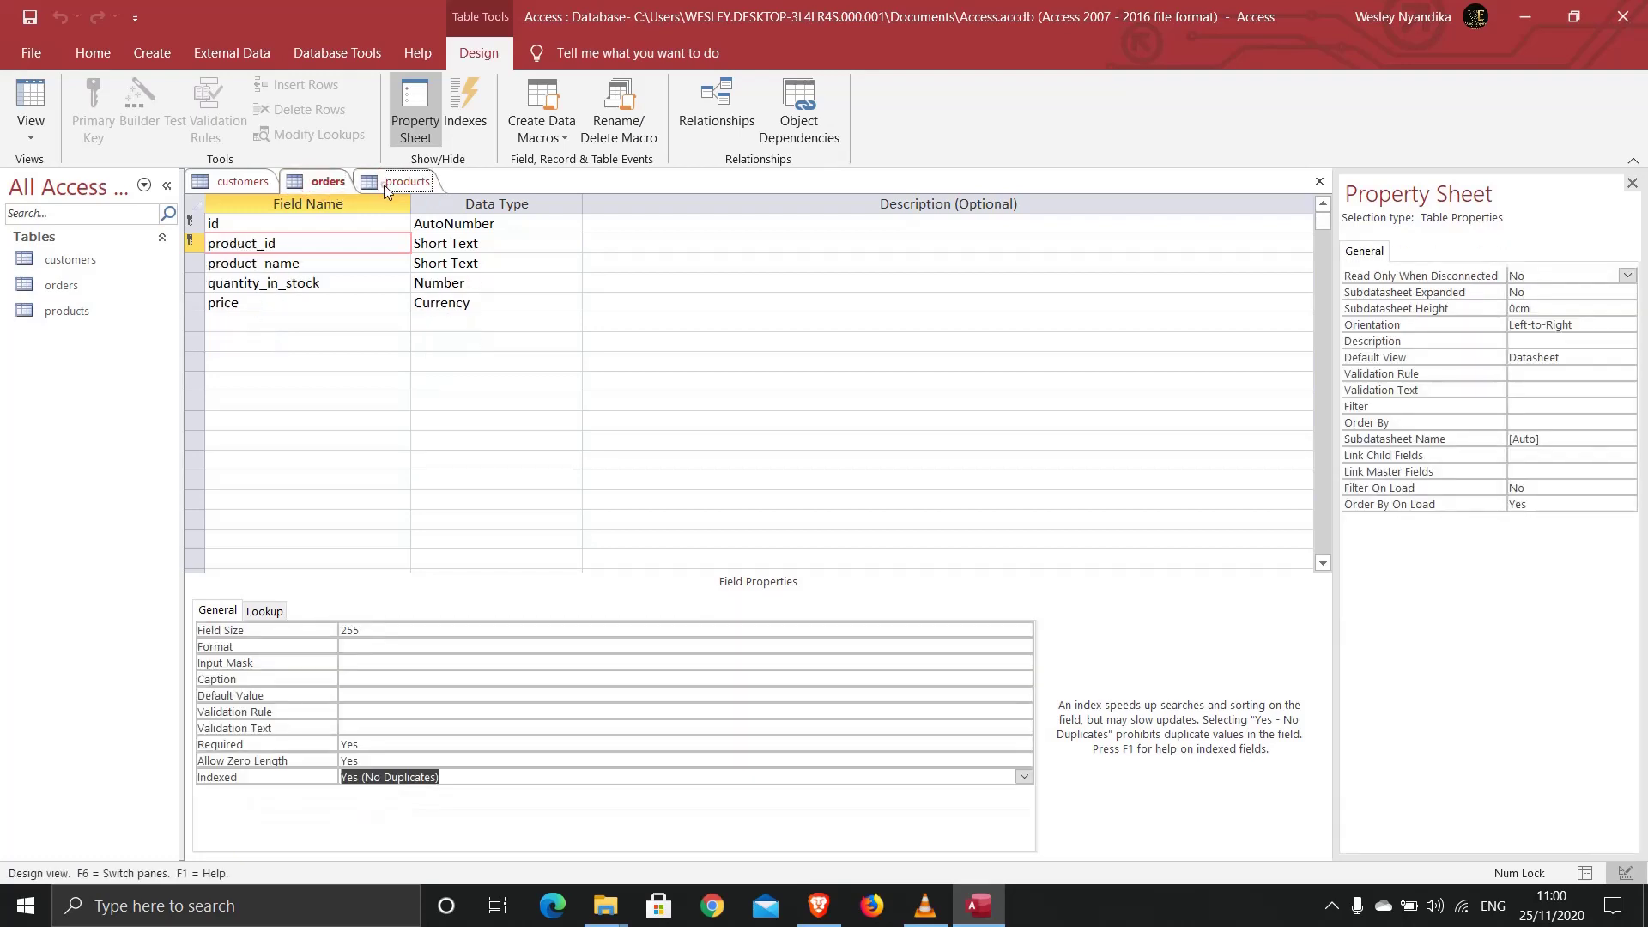
click(317, 187)
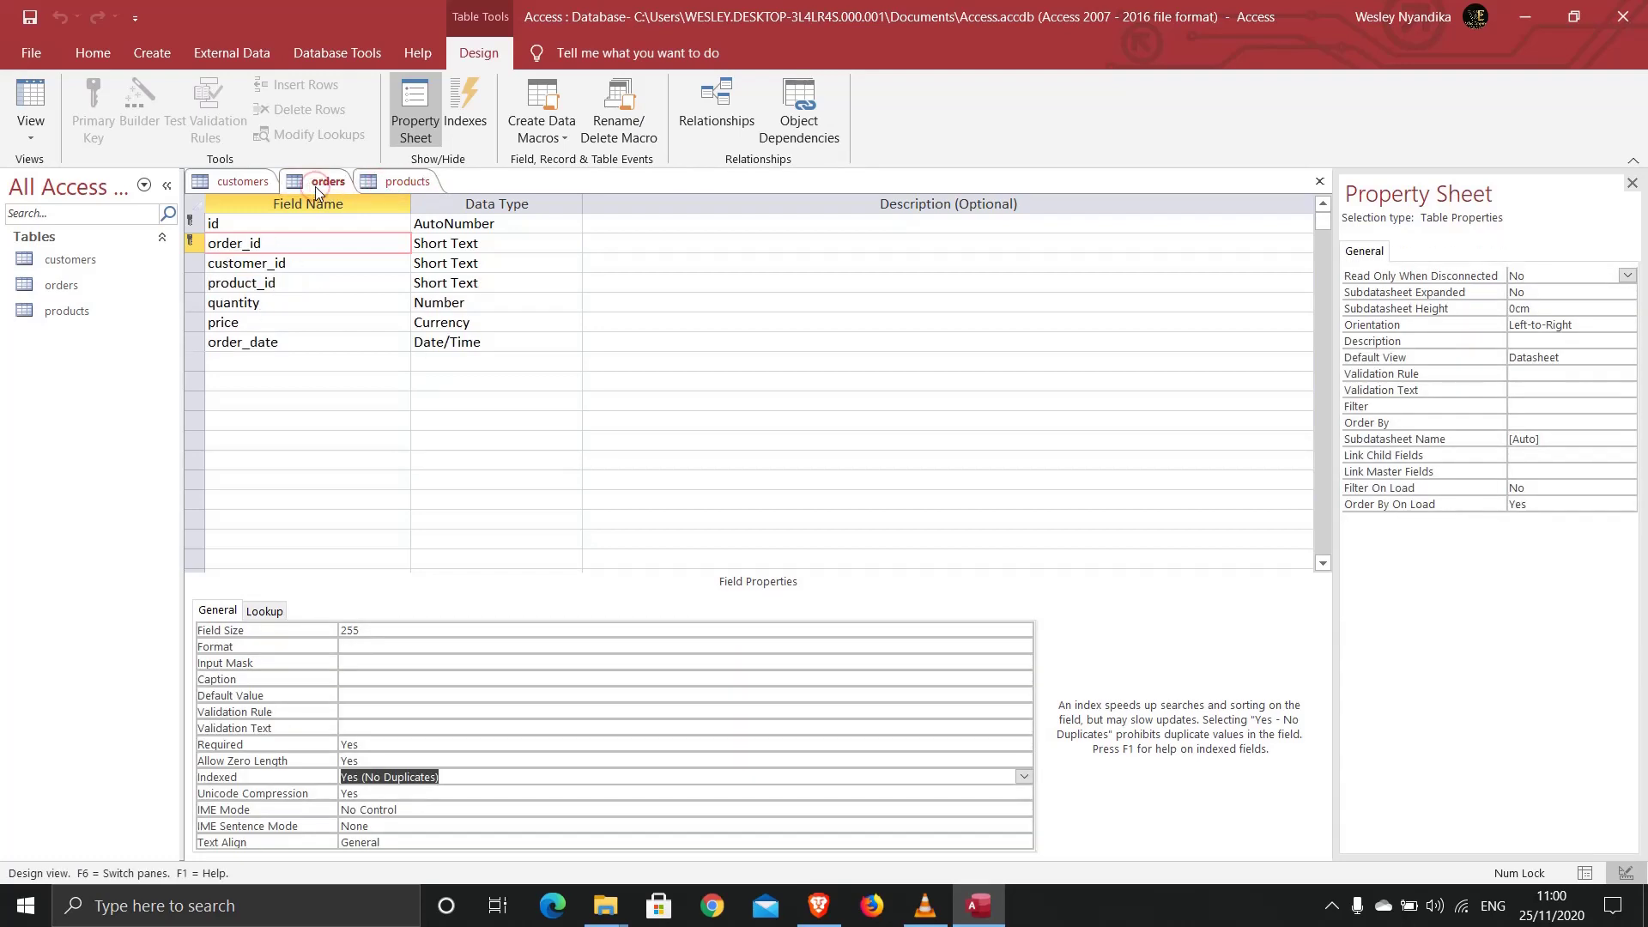
click(240, 184)
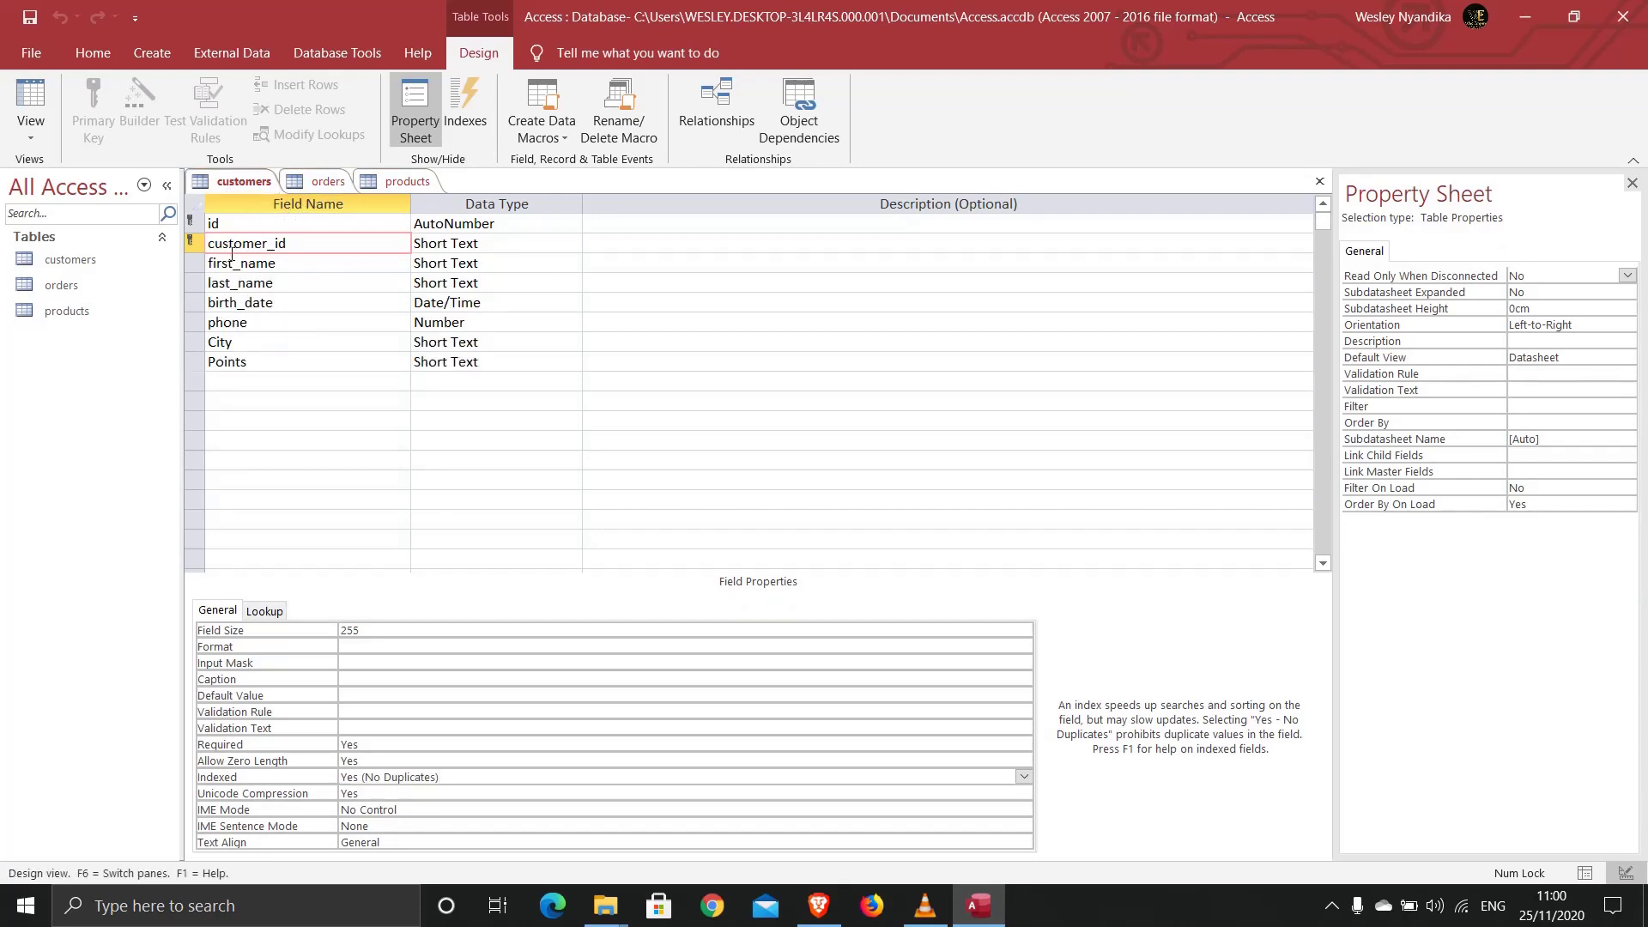
click(310, 184)
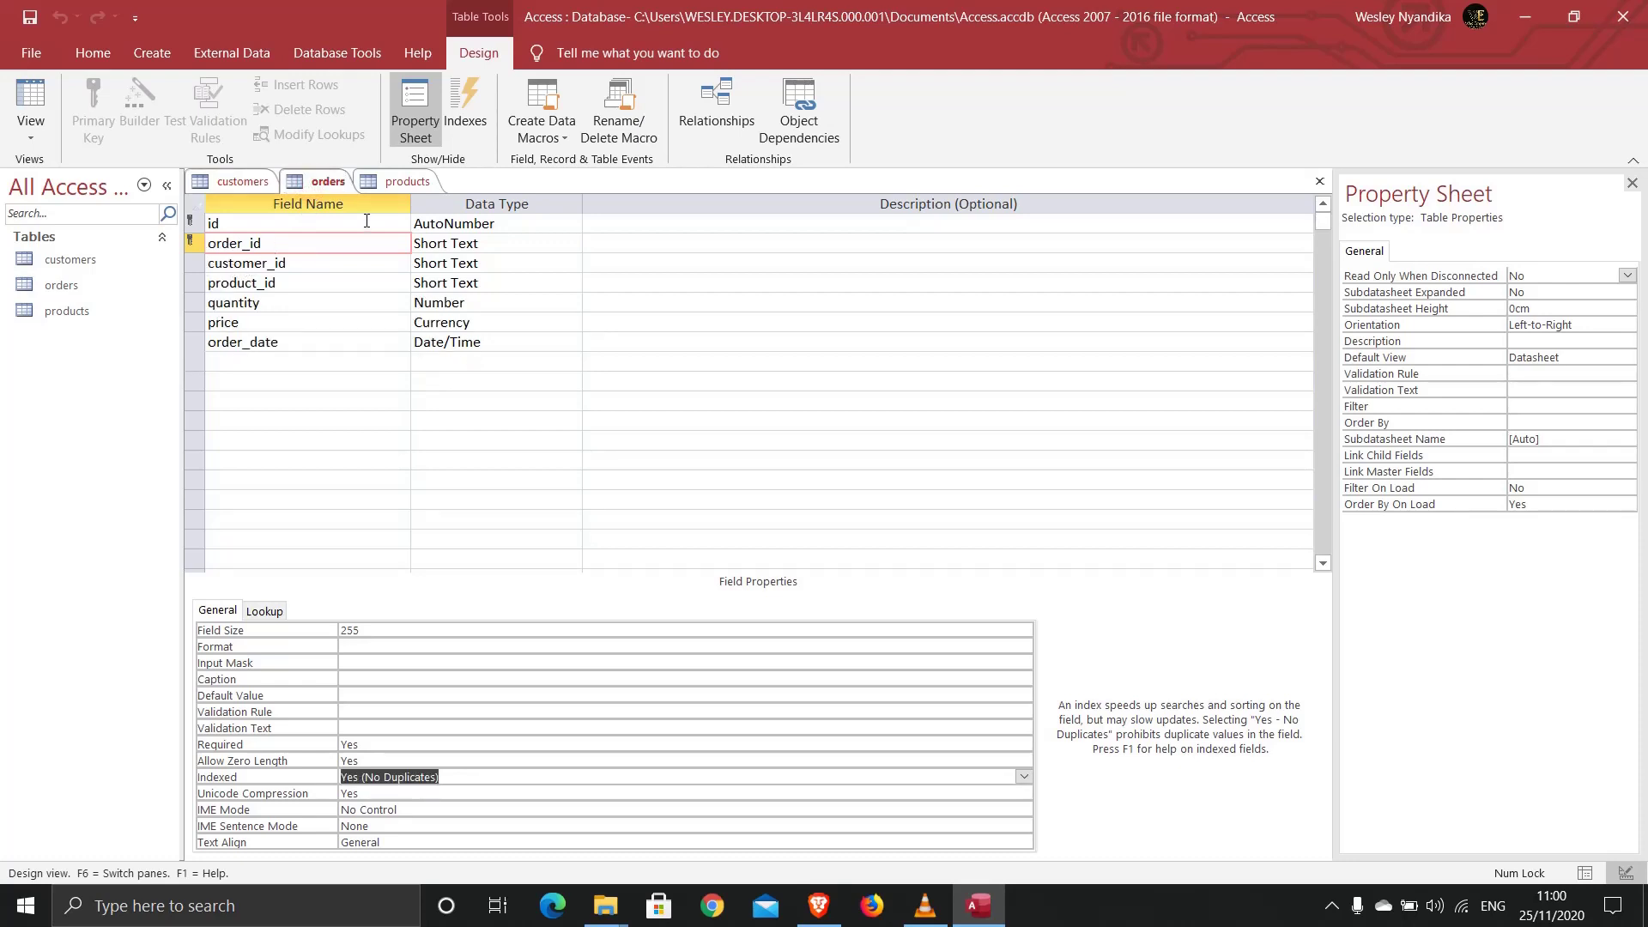
click(400, 183)
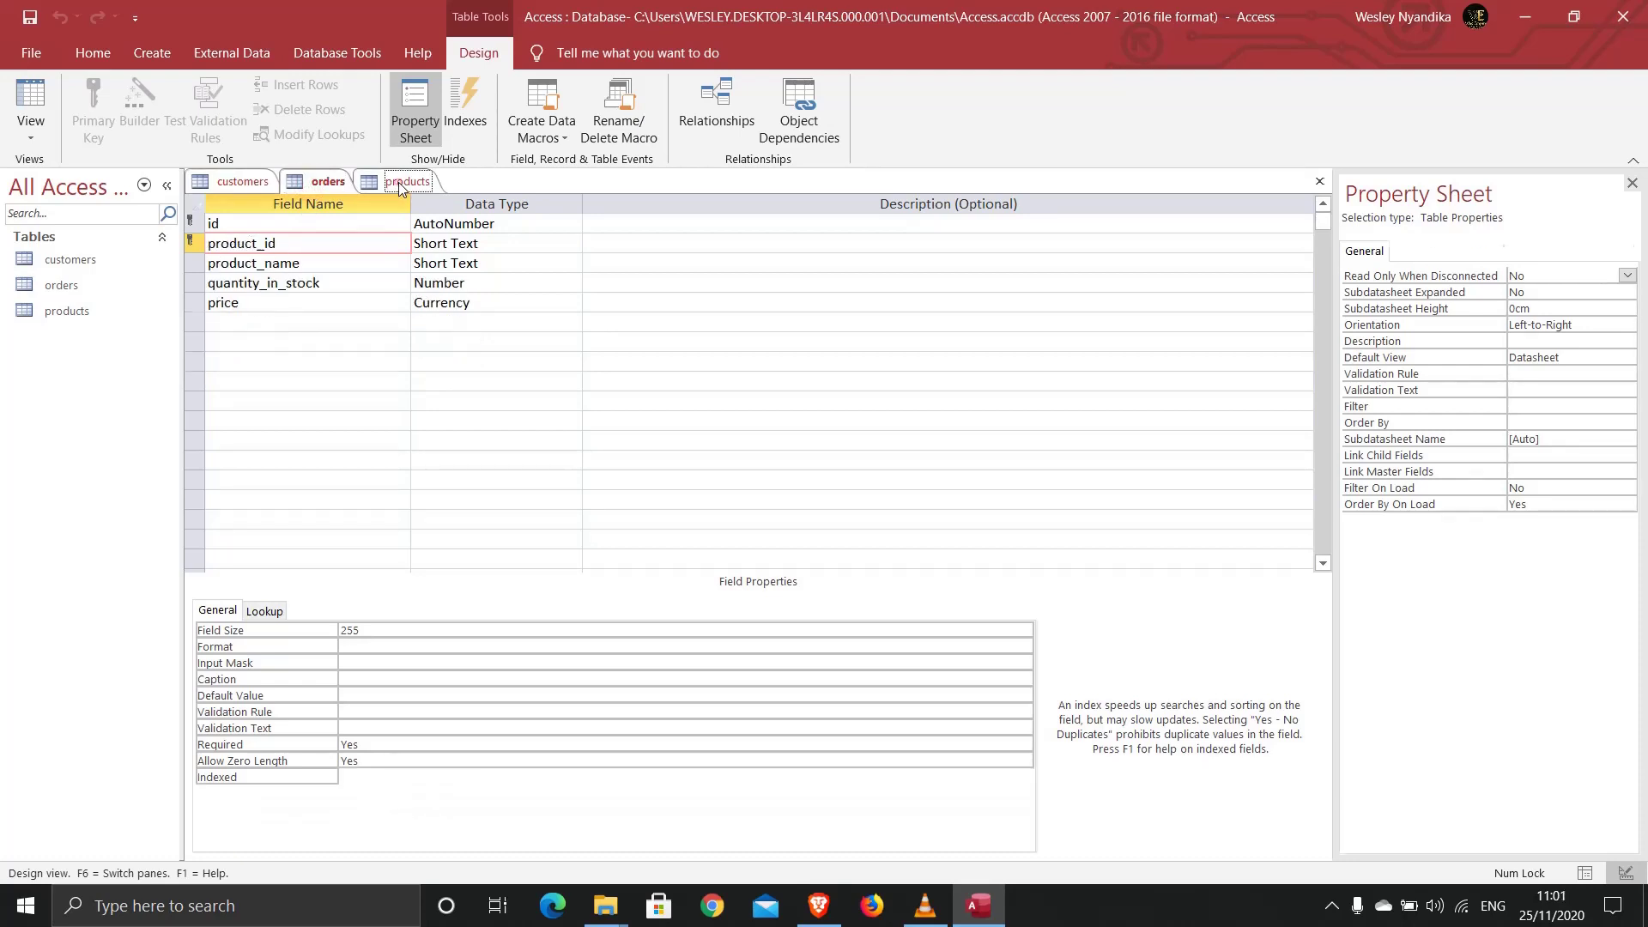
click(315, 184)
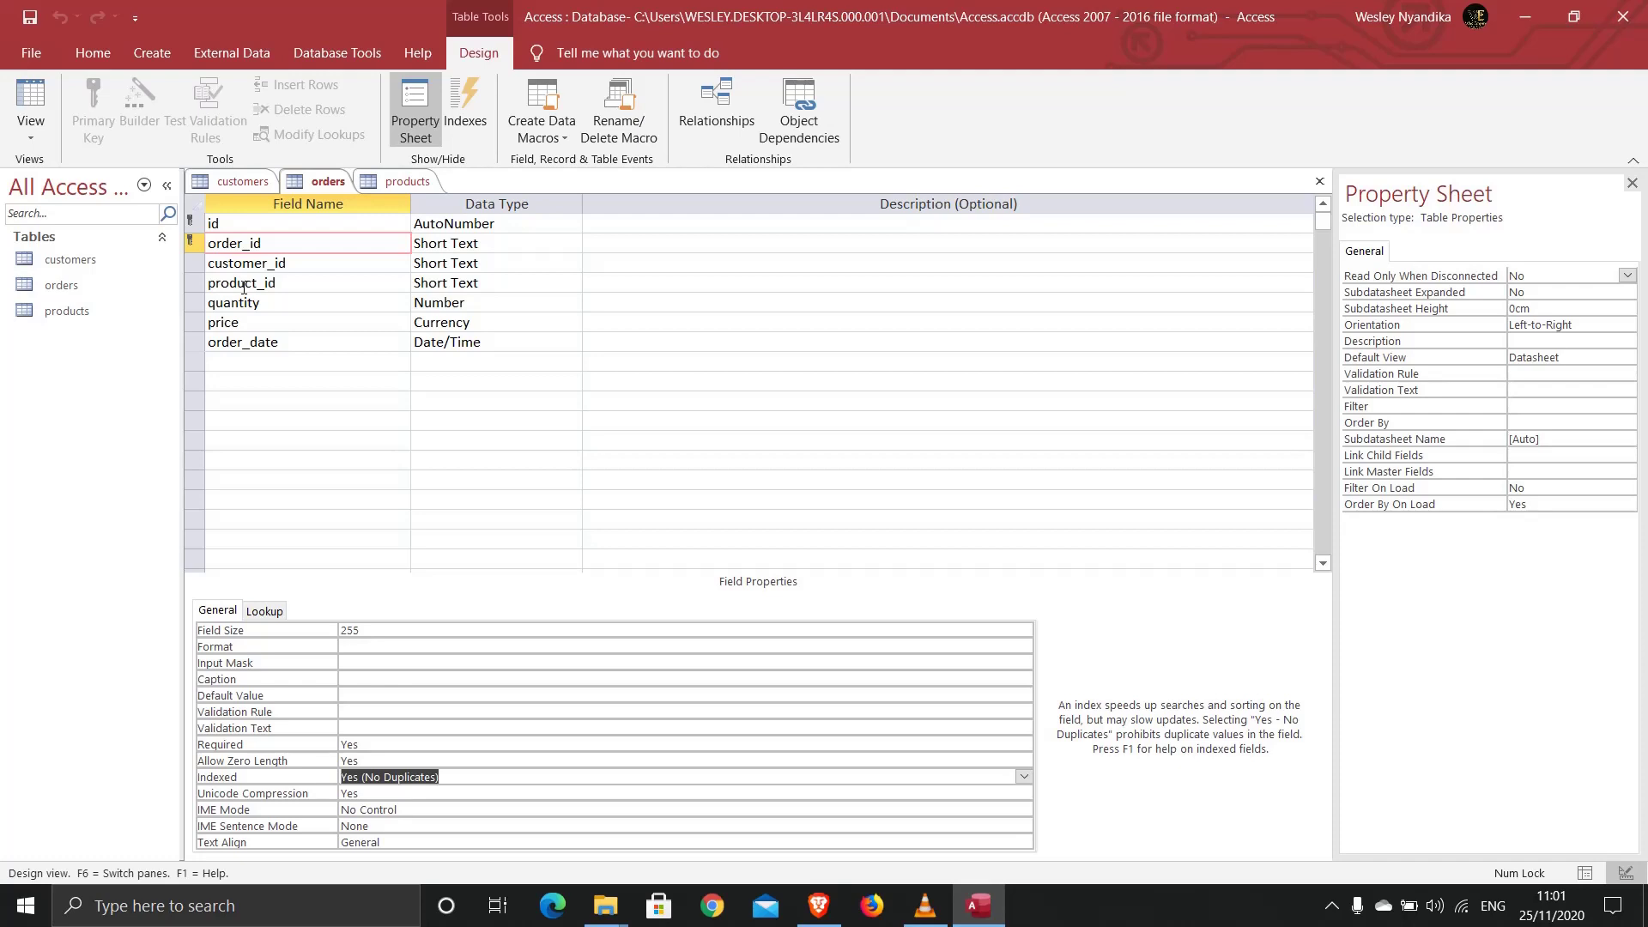
click(317, 57)
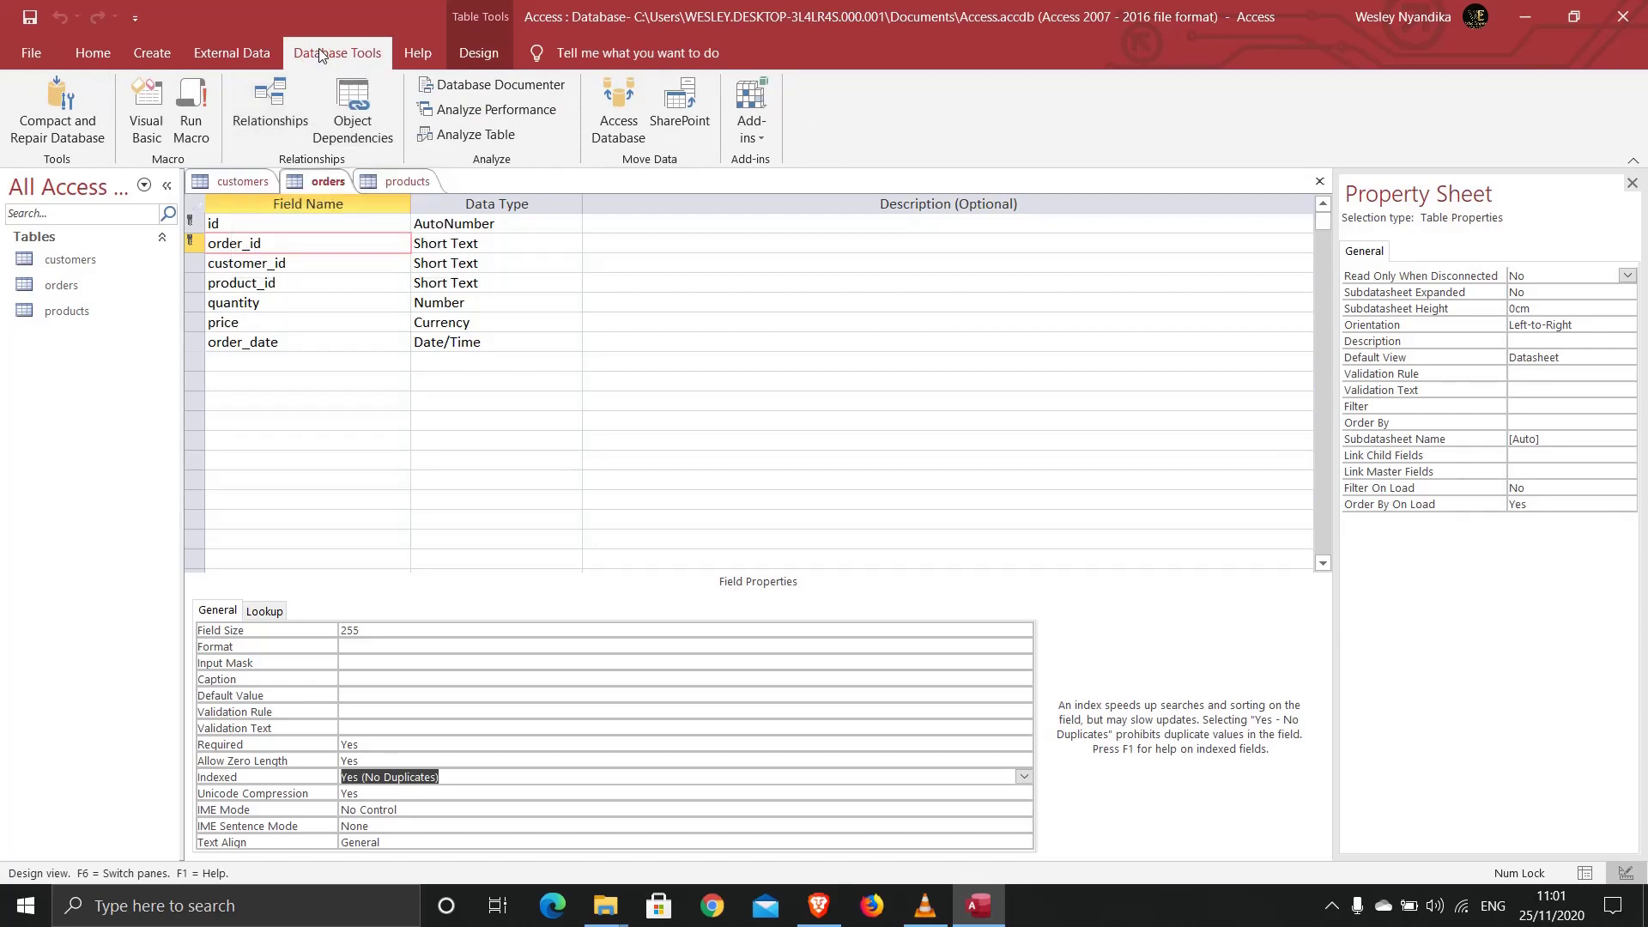
click(92, 59)
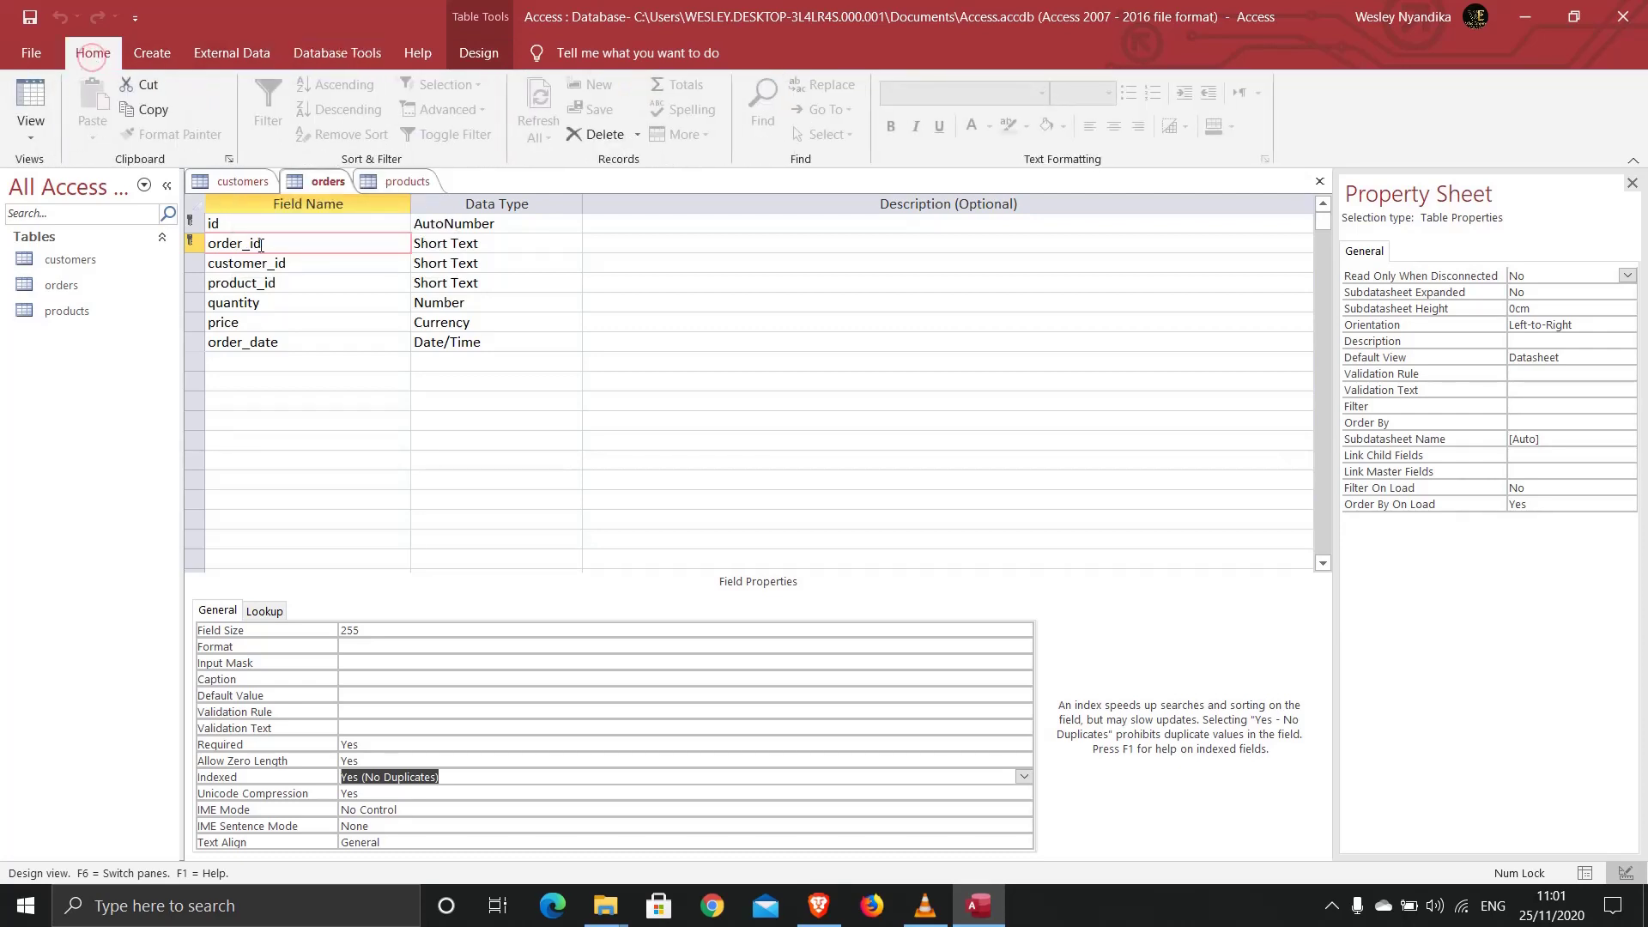
click(230, 182)
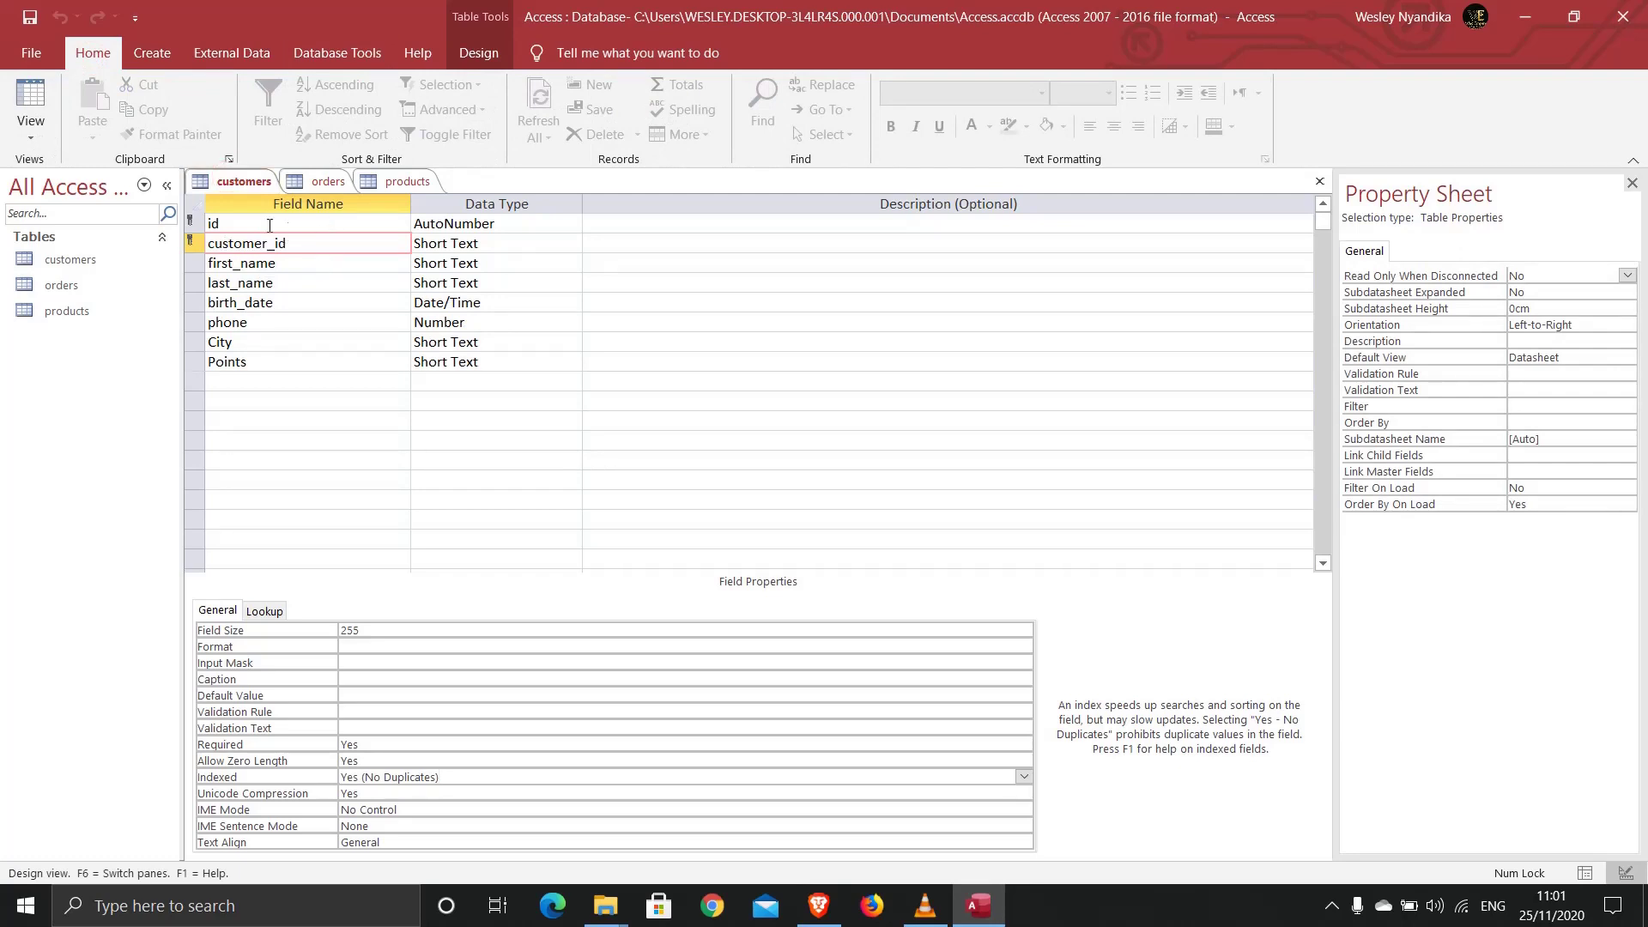
Step: In the orders table design, show the data type choices for customer_id
click(309, 183)
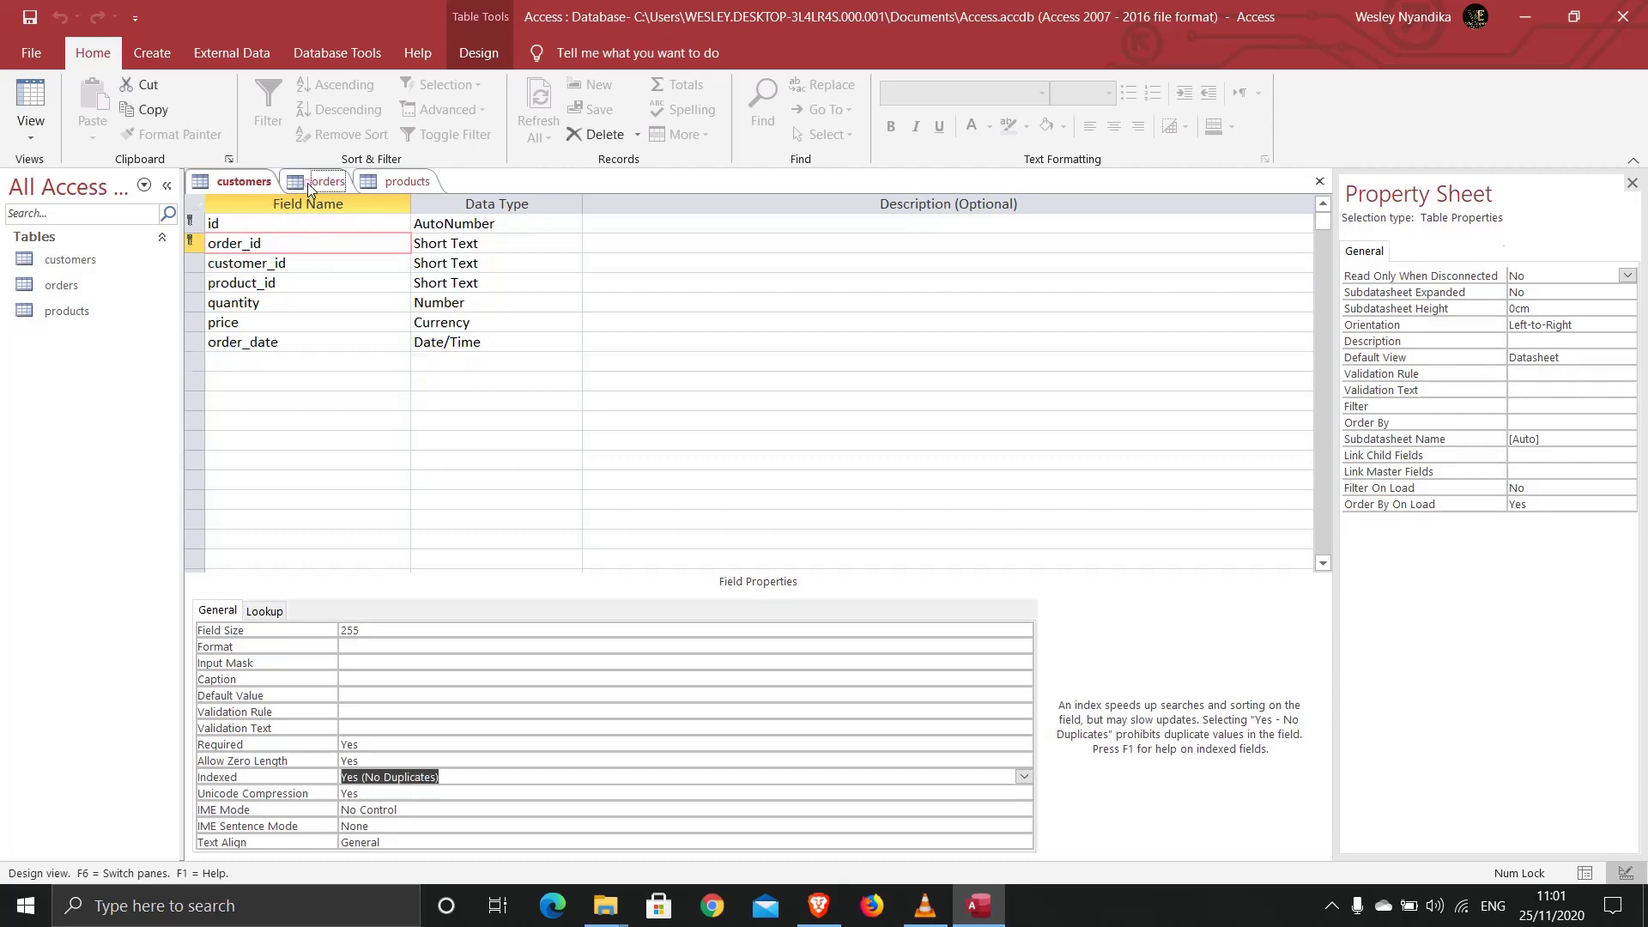
click(241, 264)
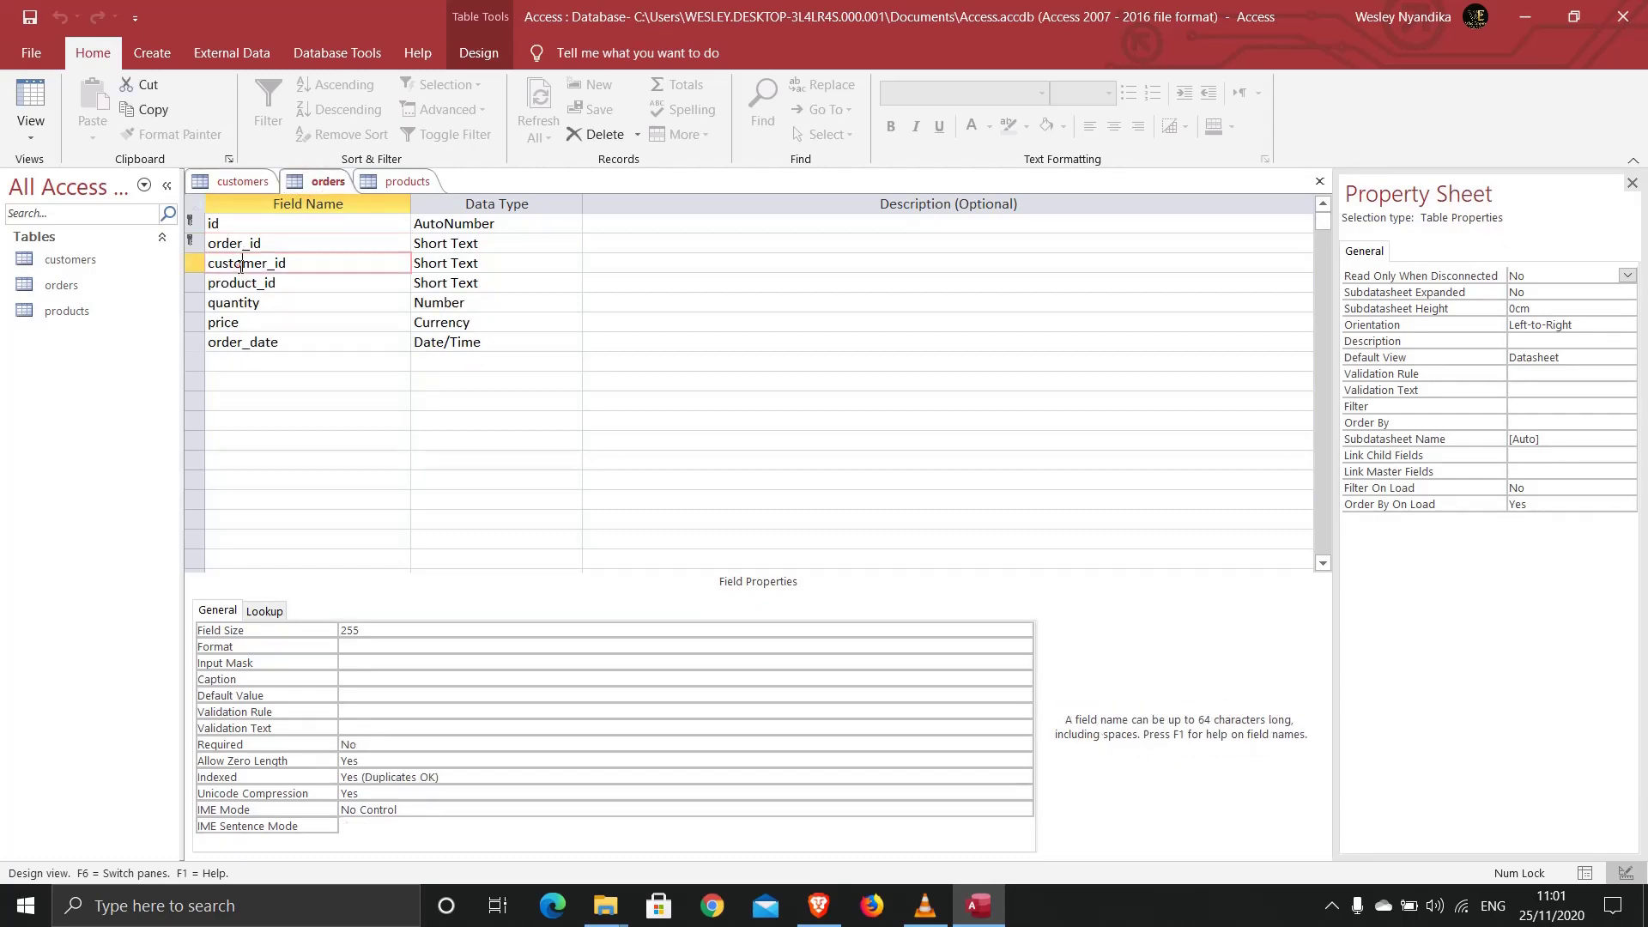
click(485, 264)
click(572, 263)
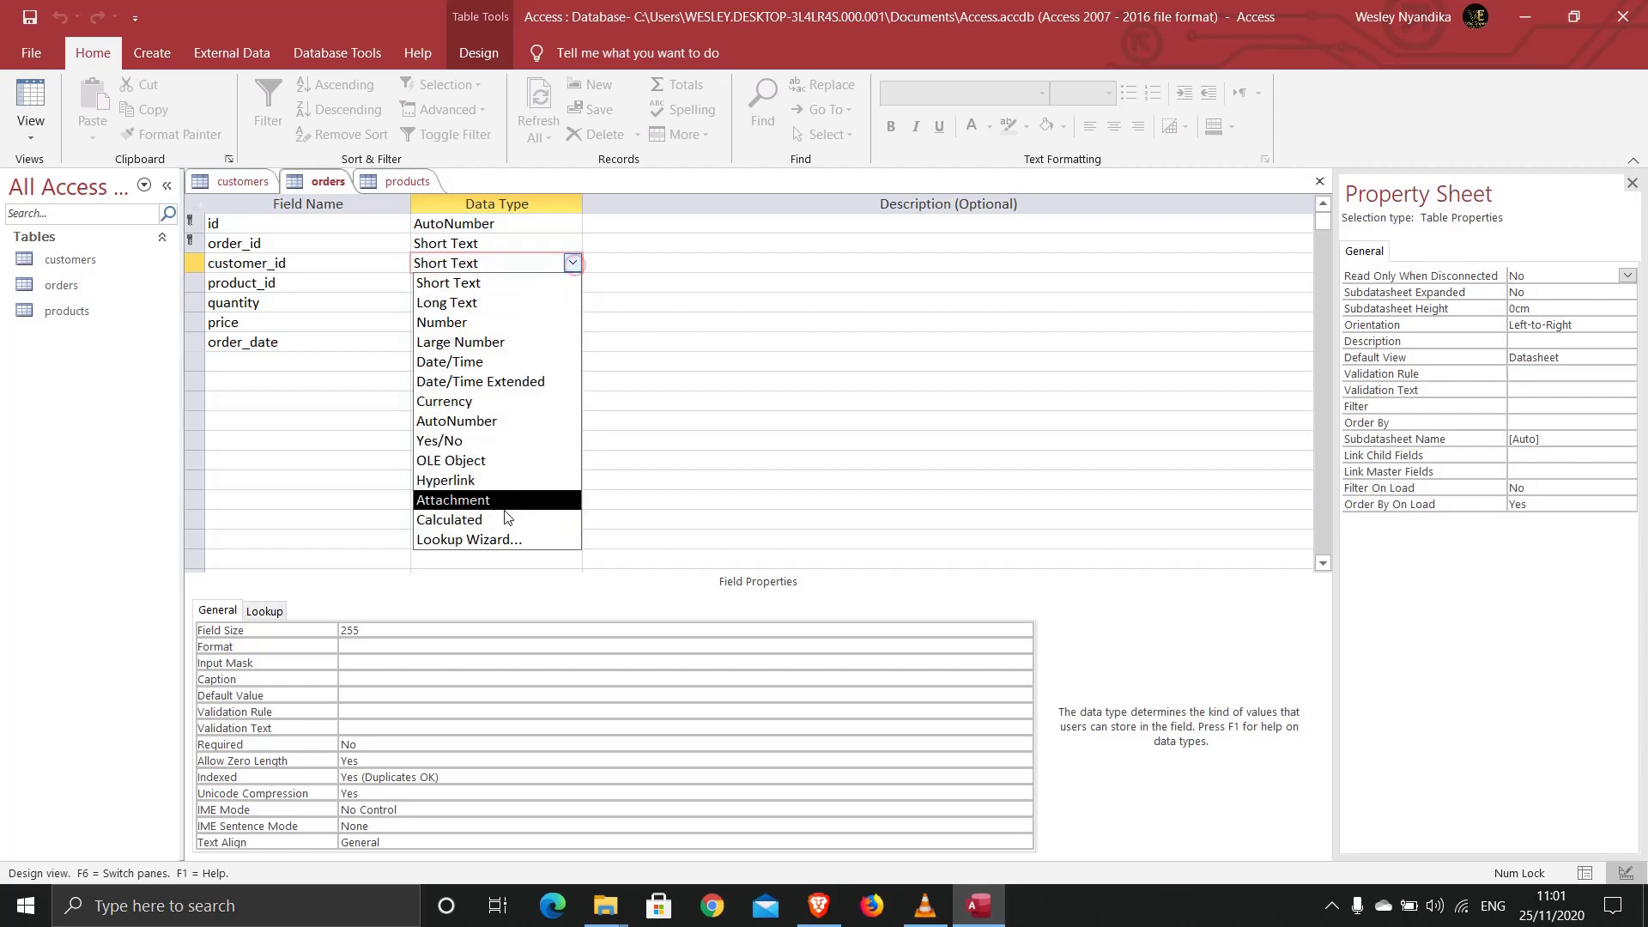
Step: Start a Lookup Wizard for customer_id that takes its values from the customers table
click(495, 540)
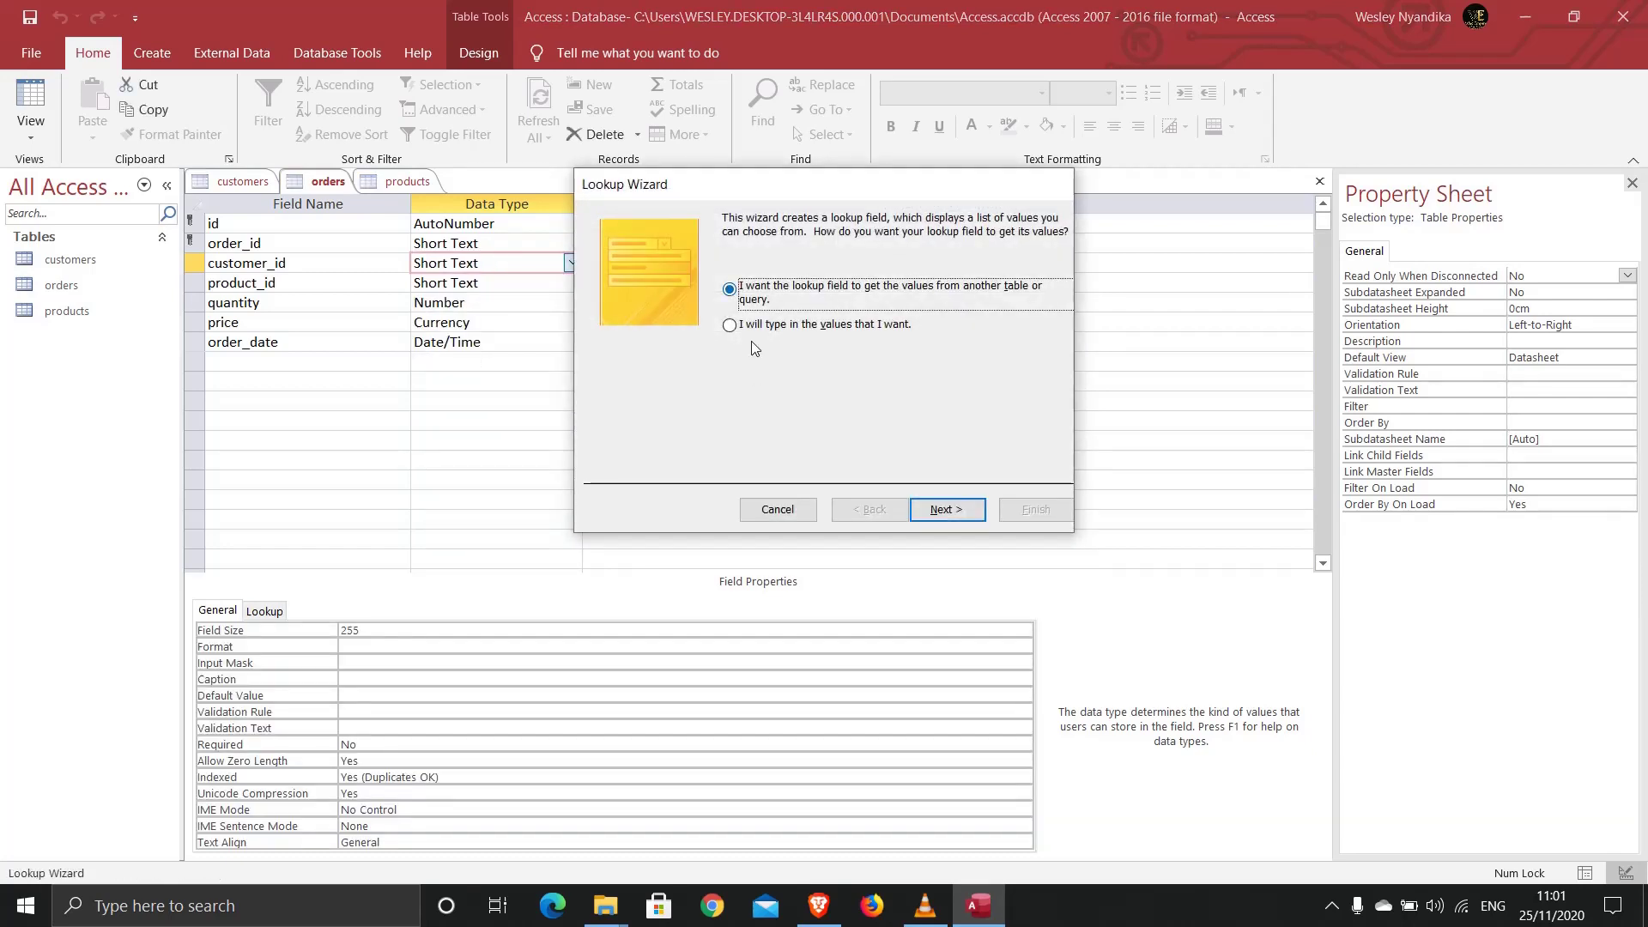
drag(735, 192, 488, 224)
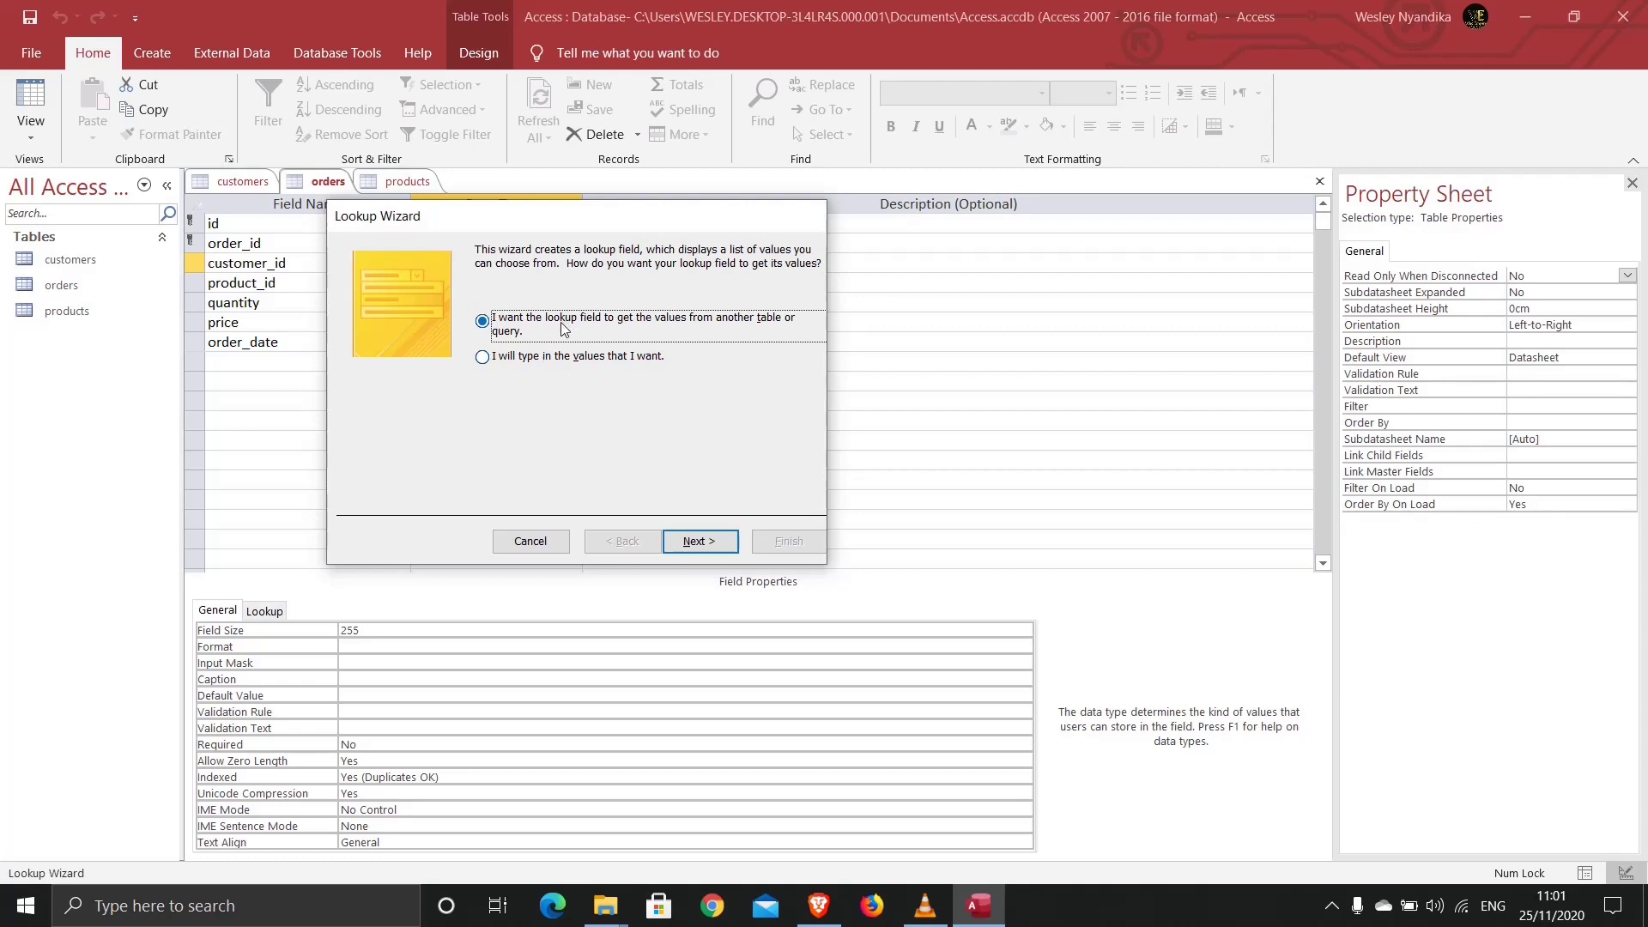
click(507, 316)
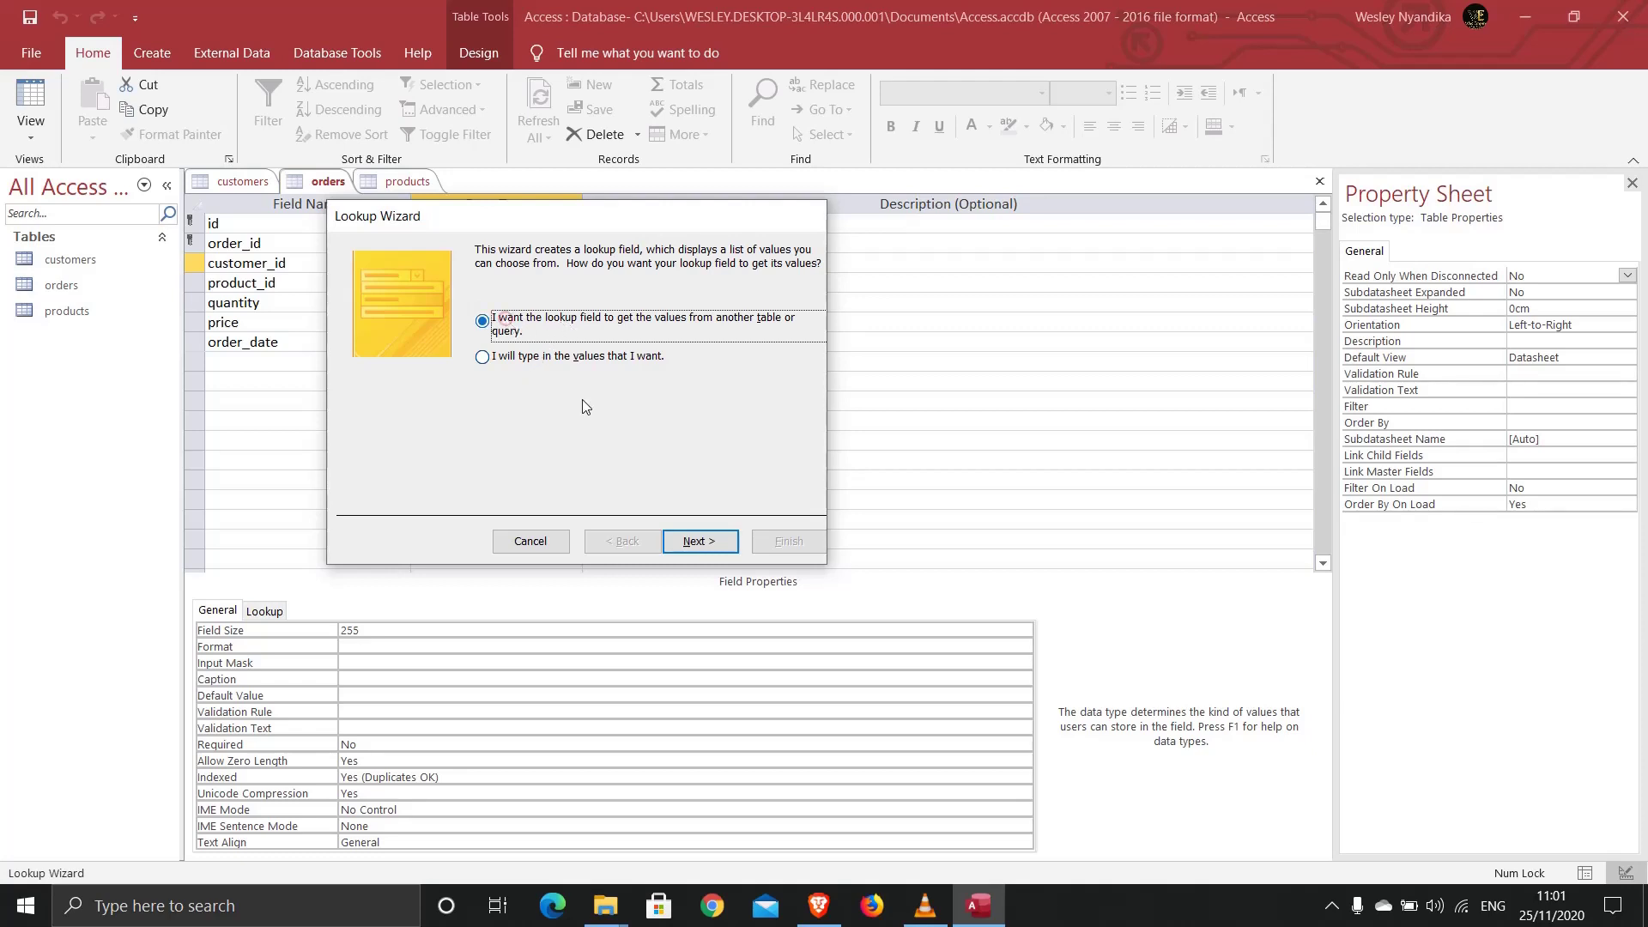
click(694, 543)
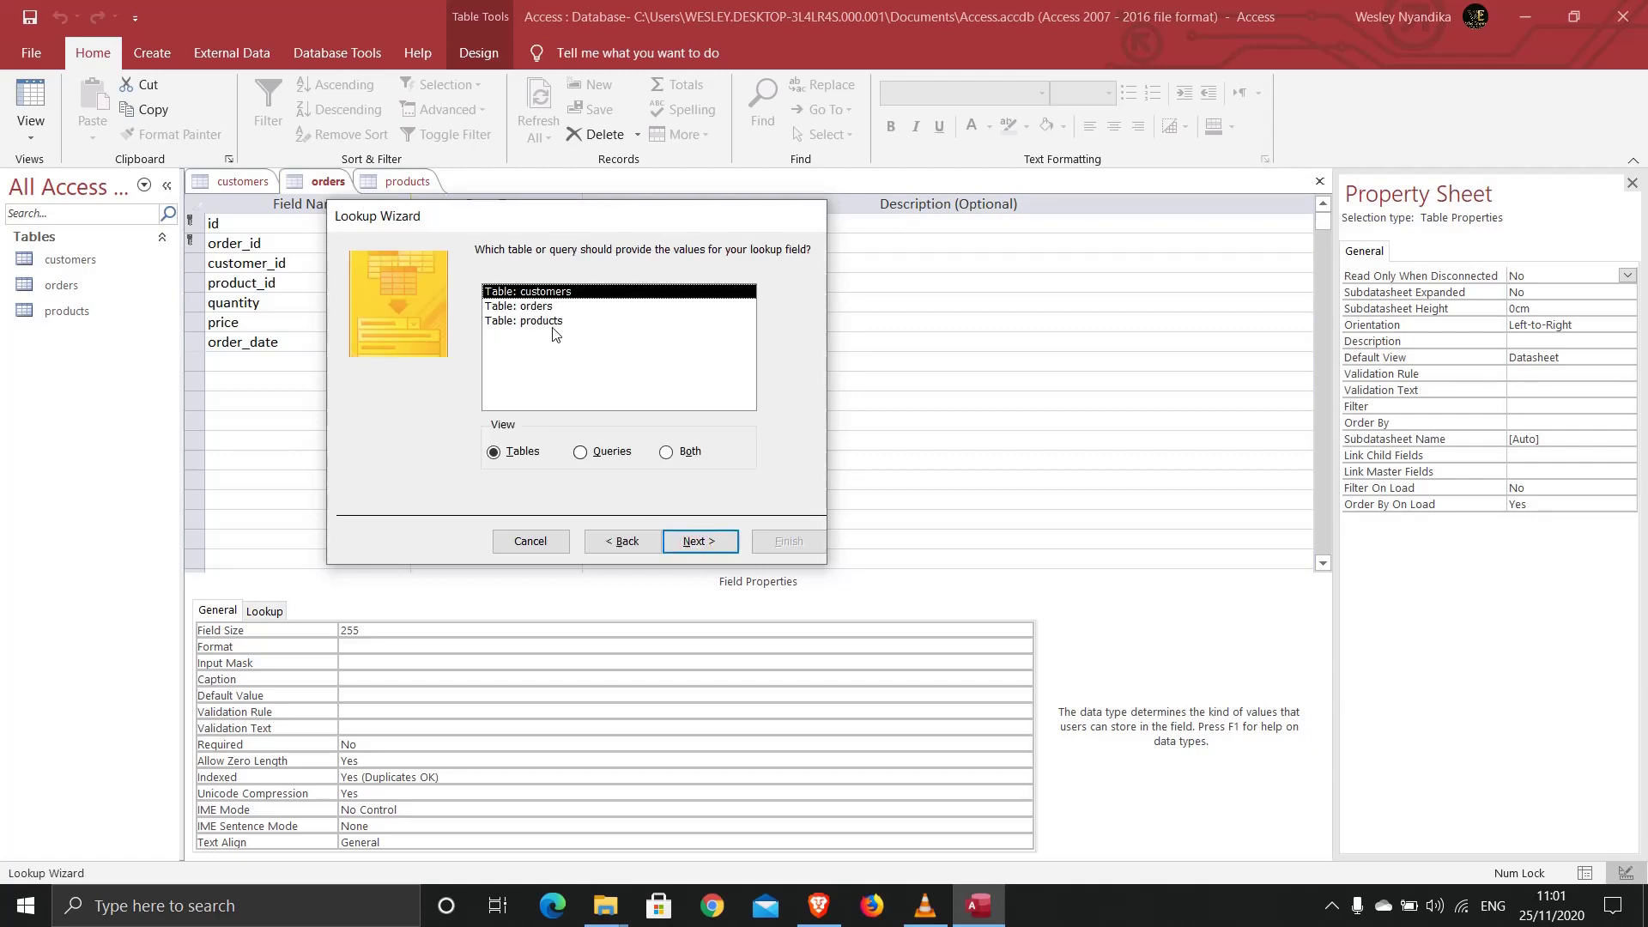
drag(514, 219, 589, 216)
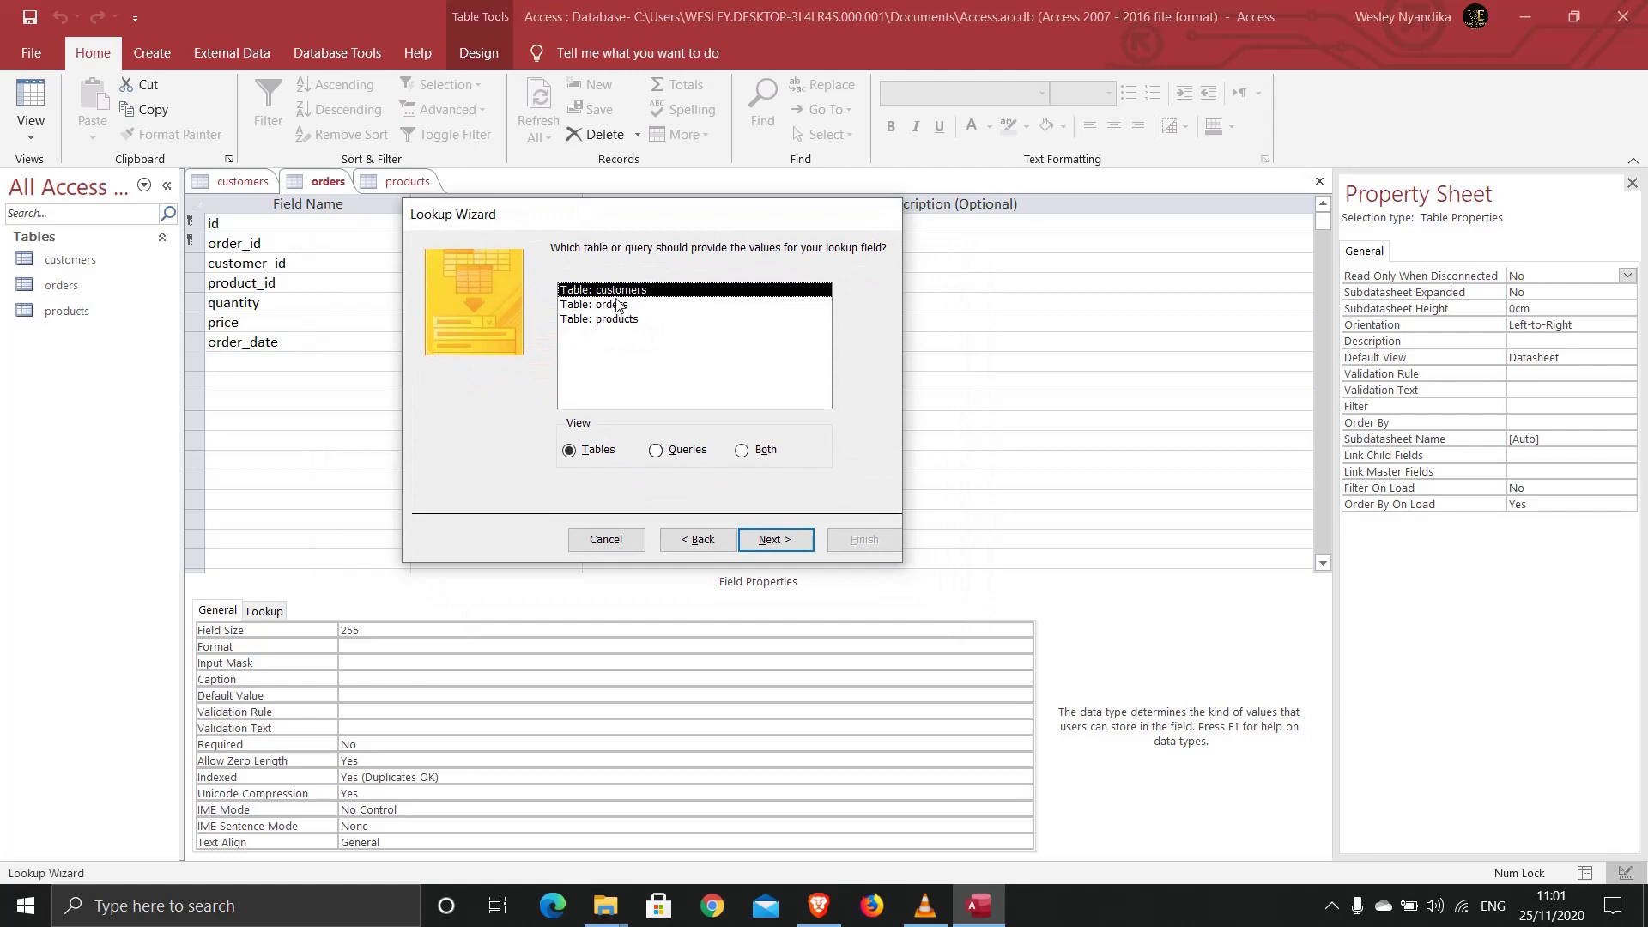
click(749, 537)
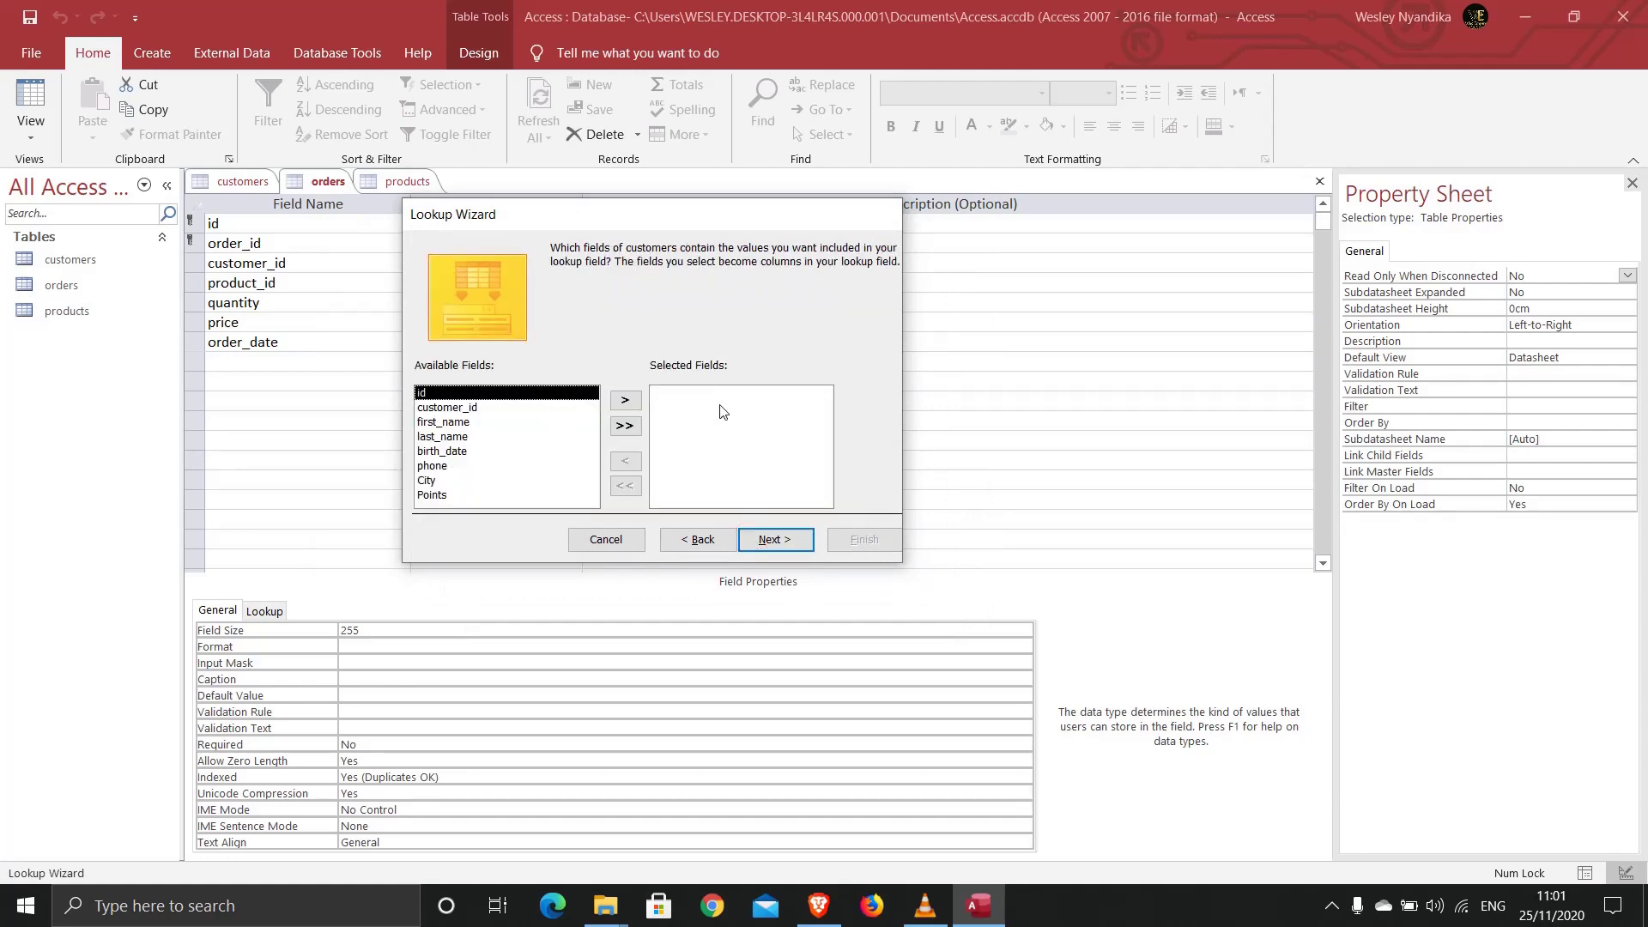
Step: Use customer_id, first_name and last_name as unsorted lookup columns, then save orders
click(447, 408)
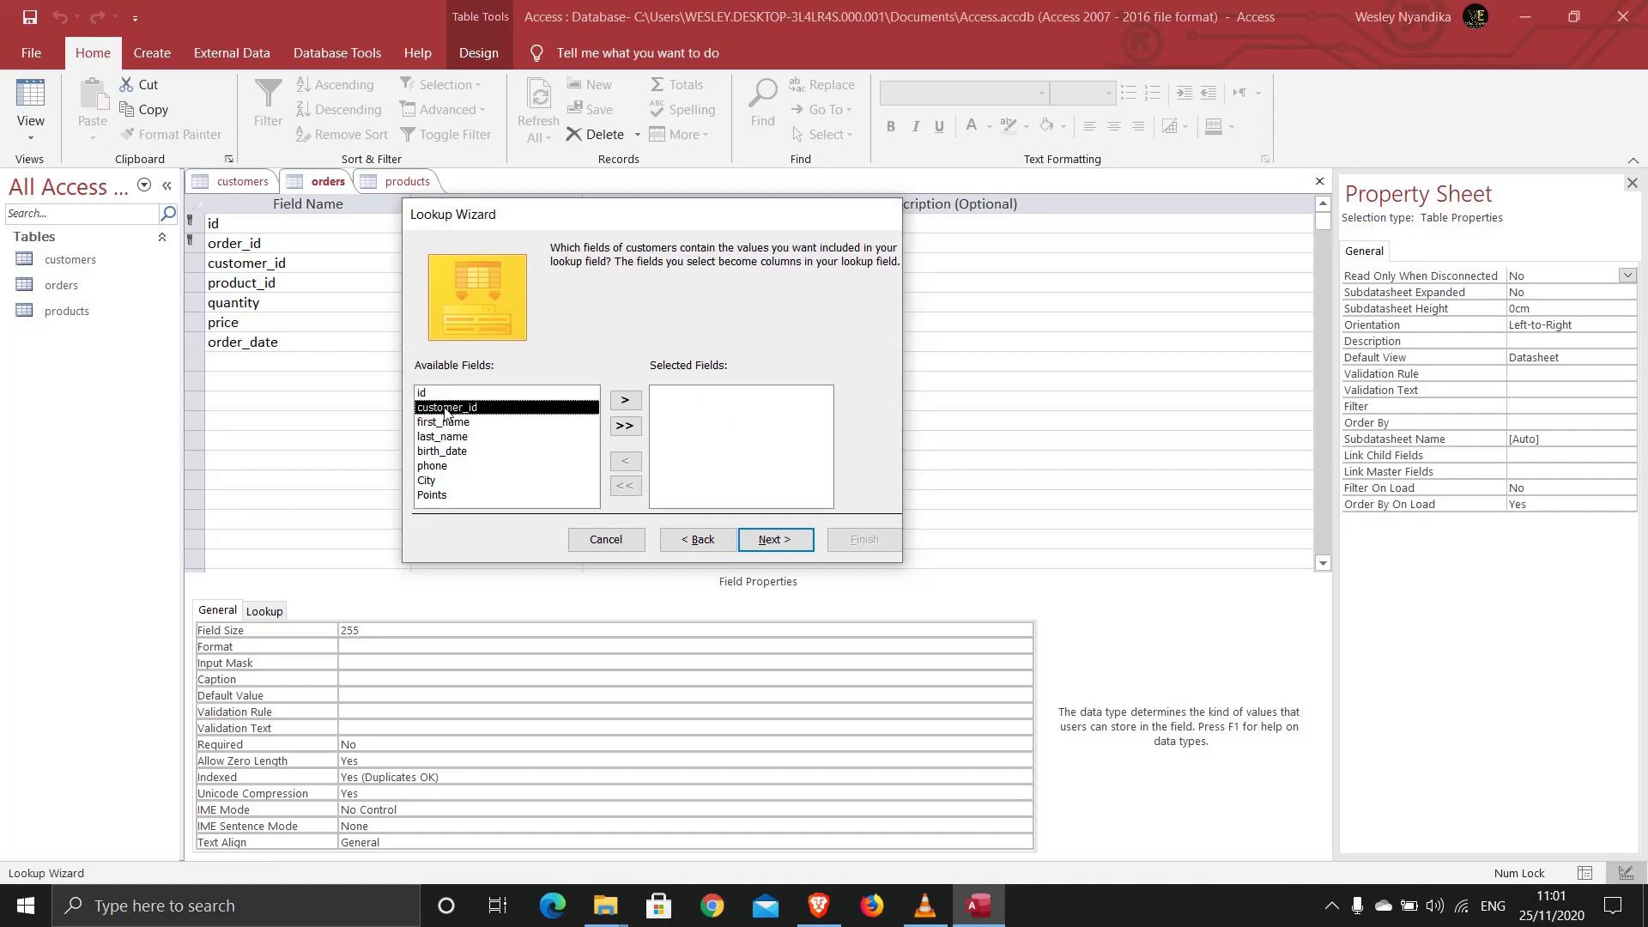
click(625, 400)
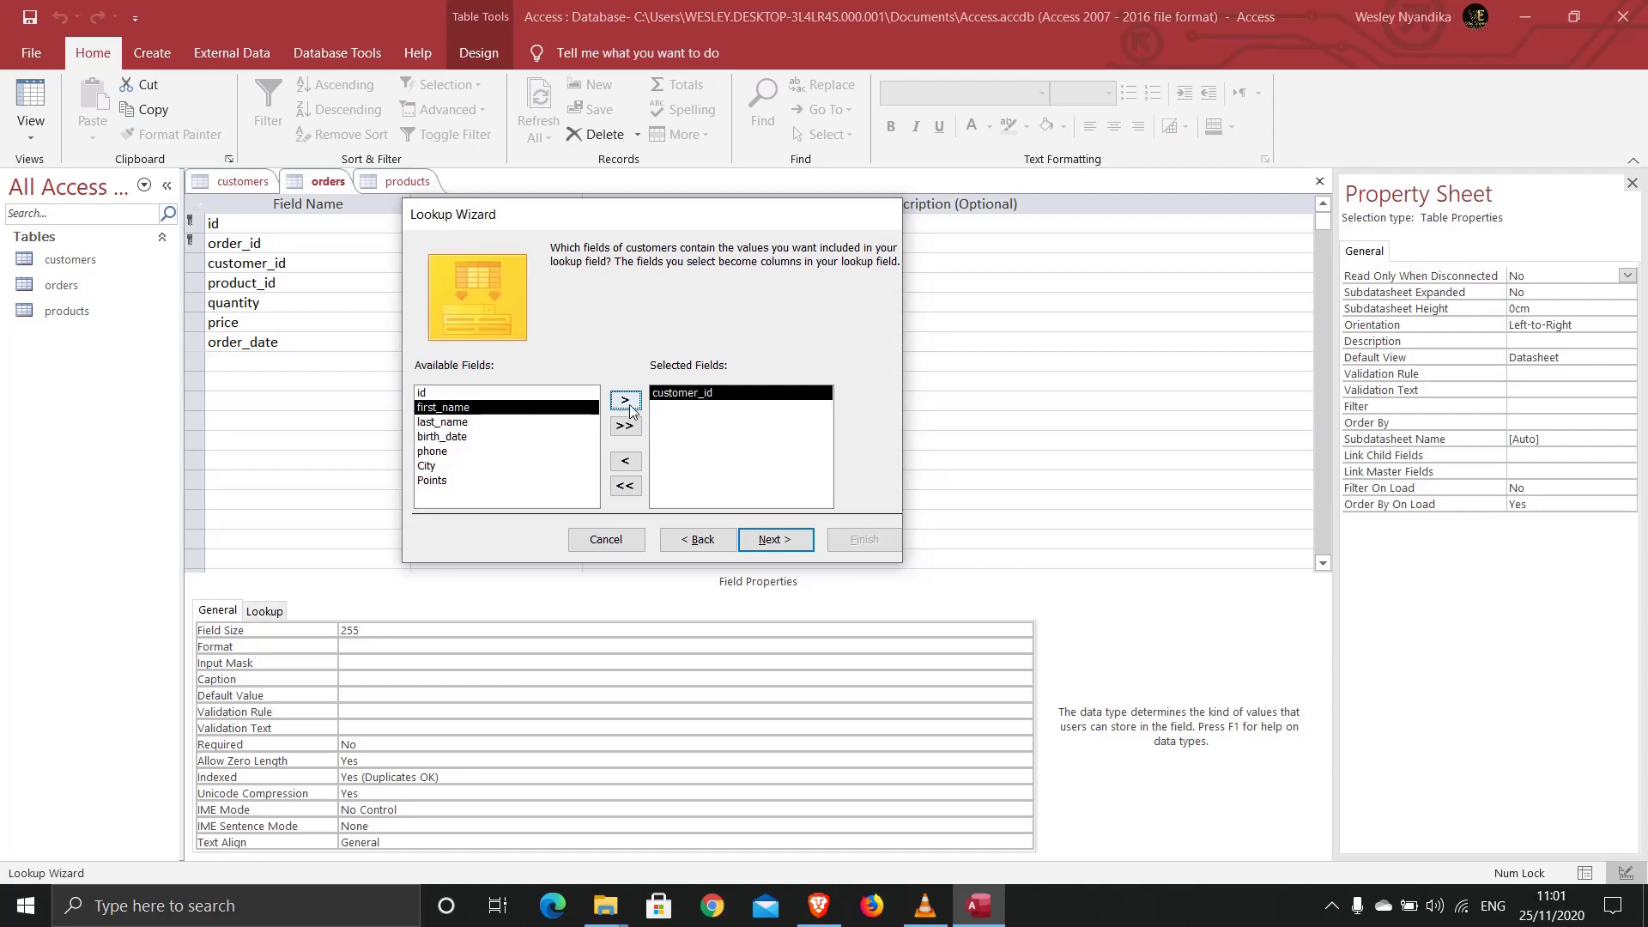
click(626, 401)
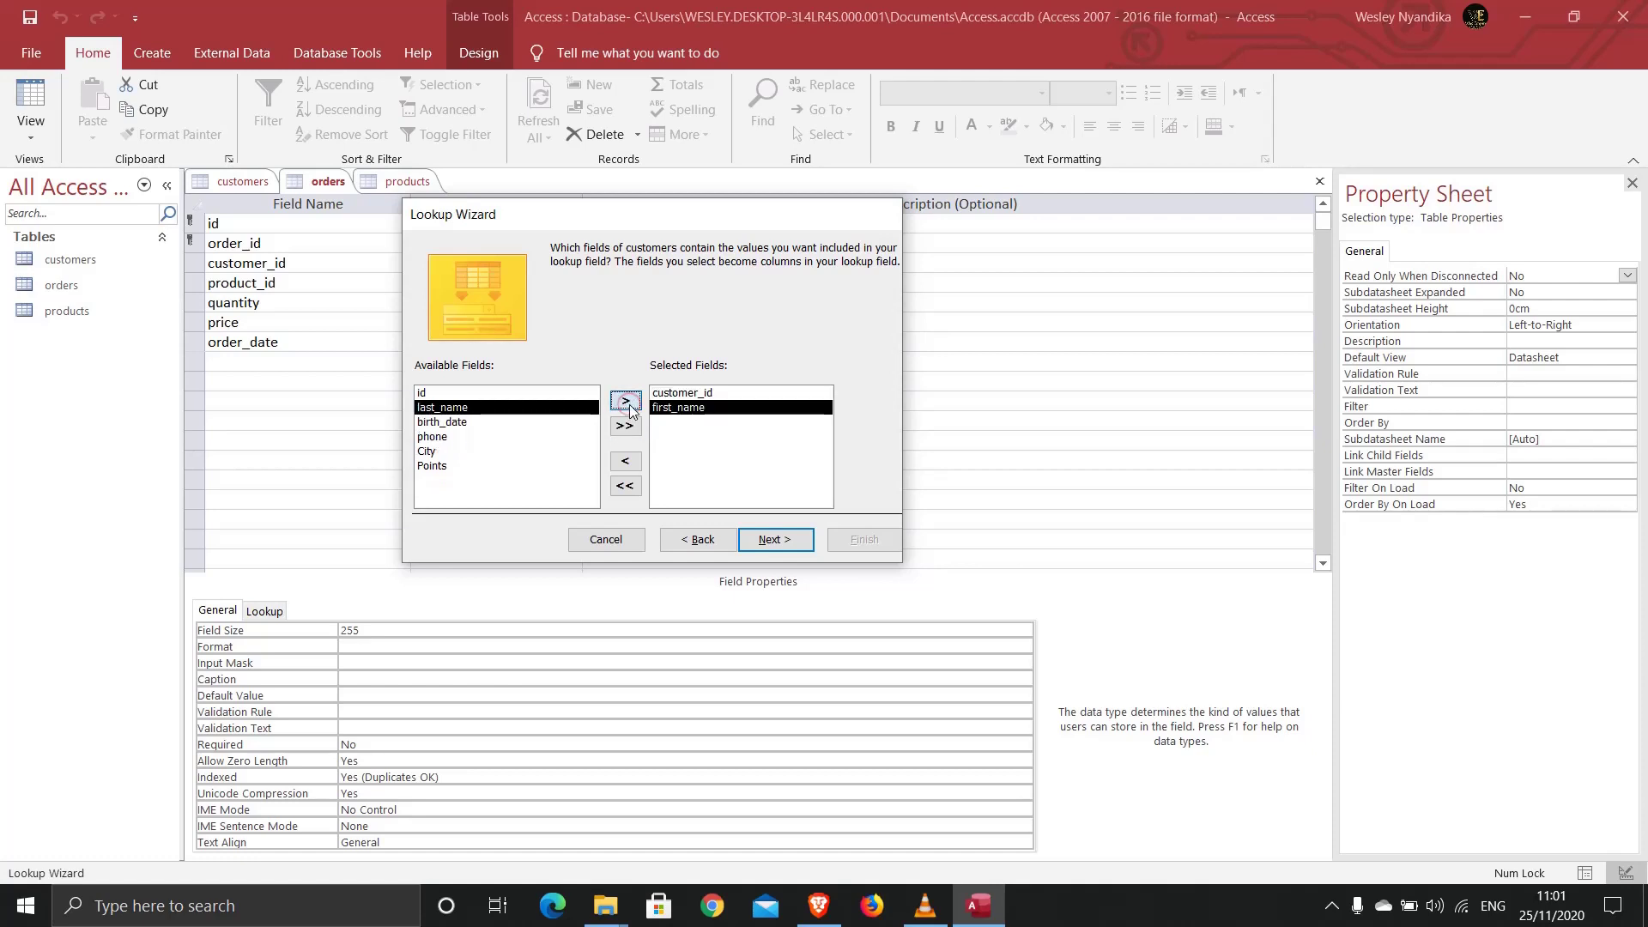
click(626, 401)
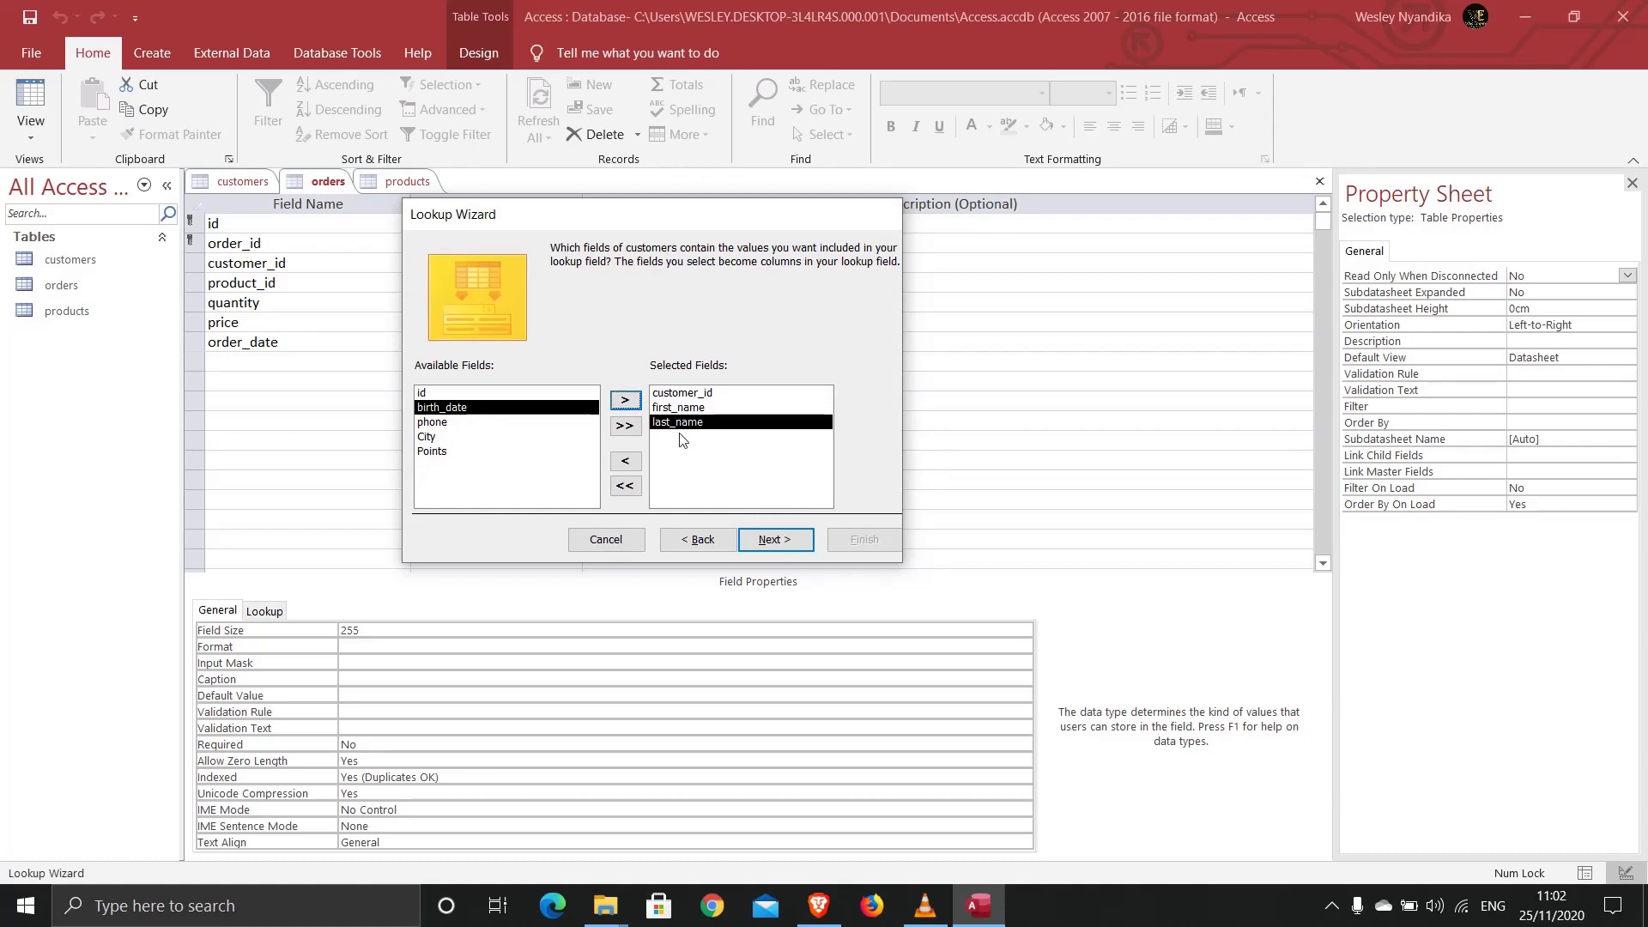
click(773, 541)
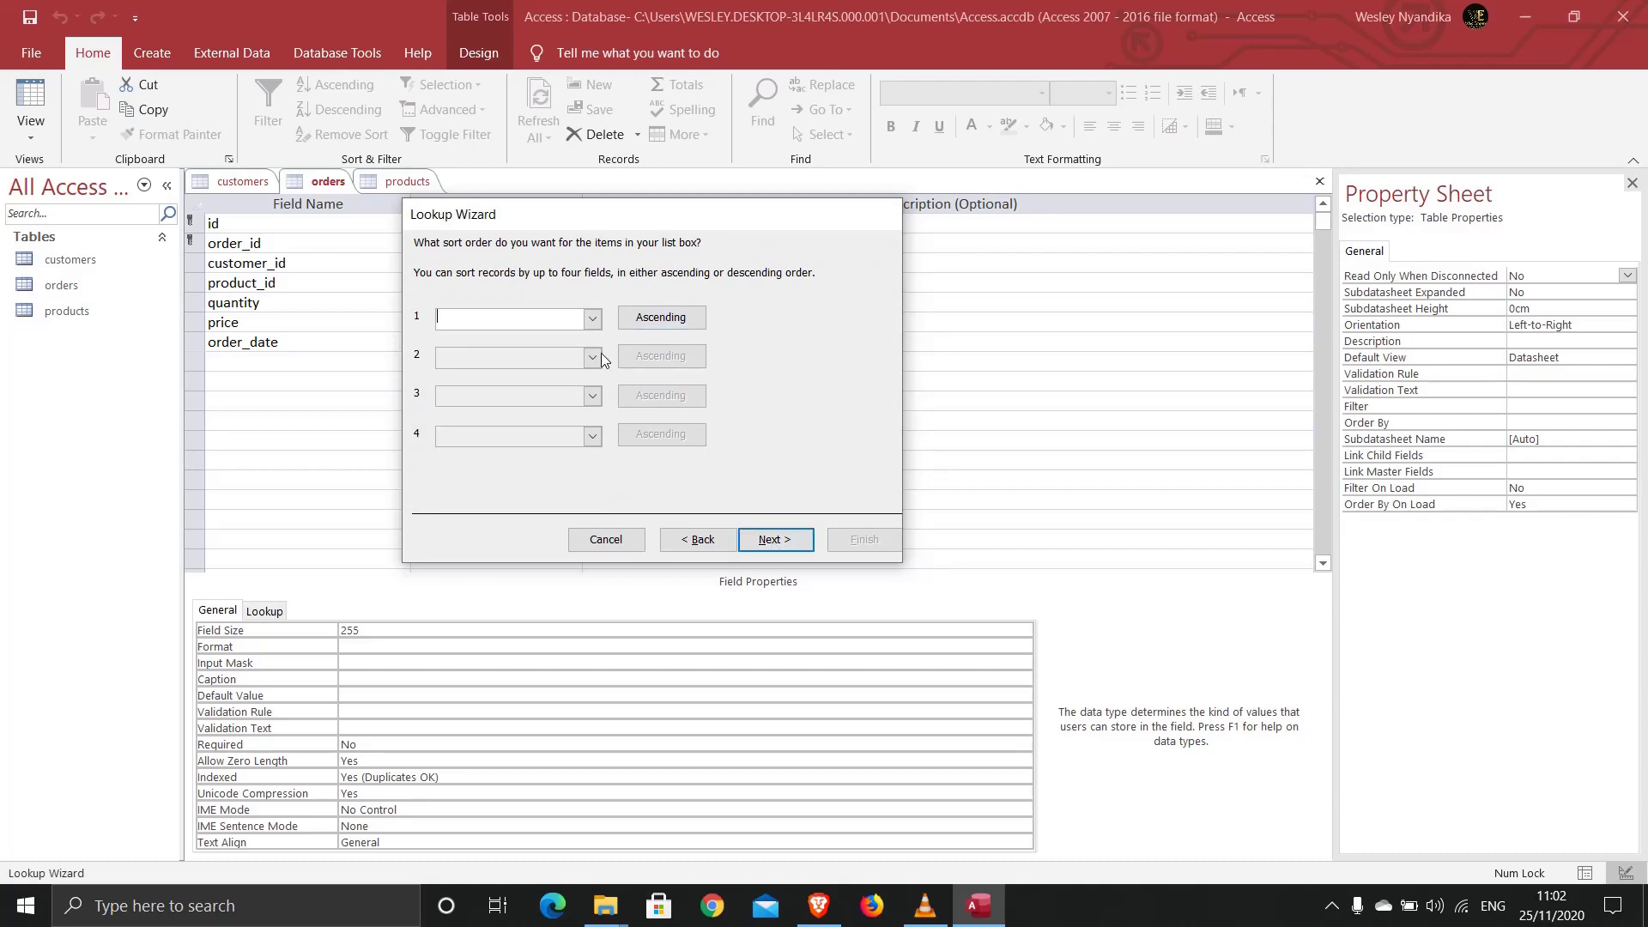
click(594, 319)
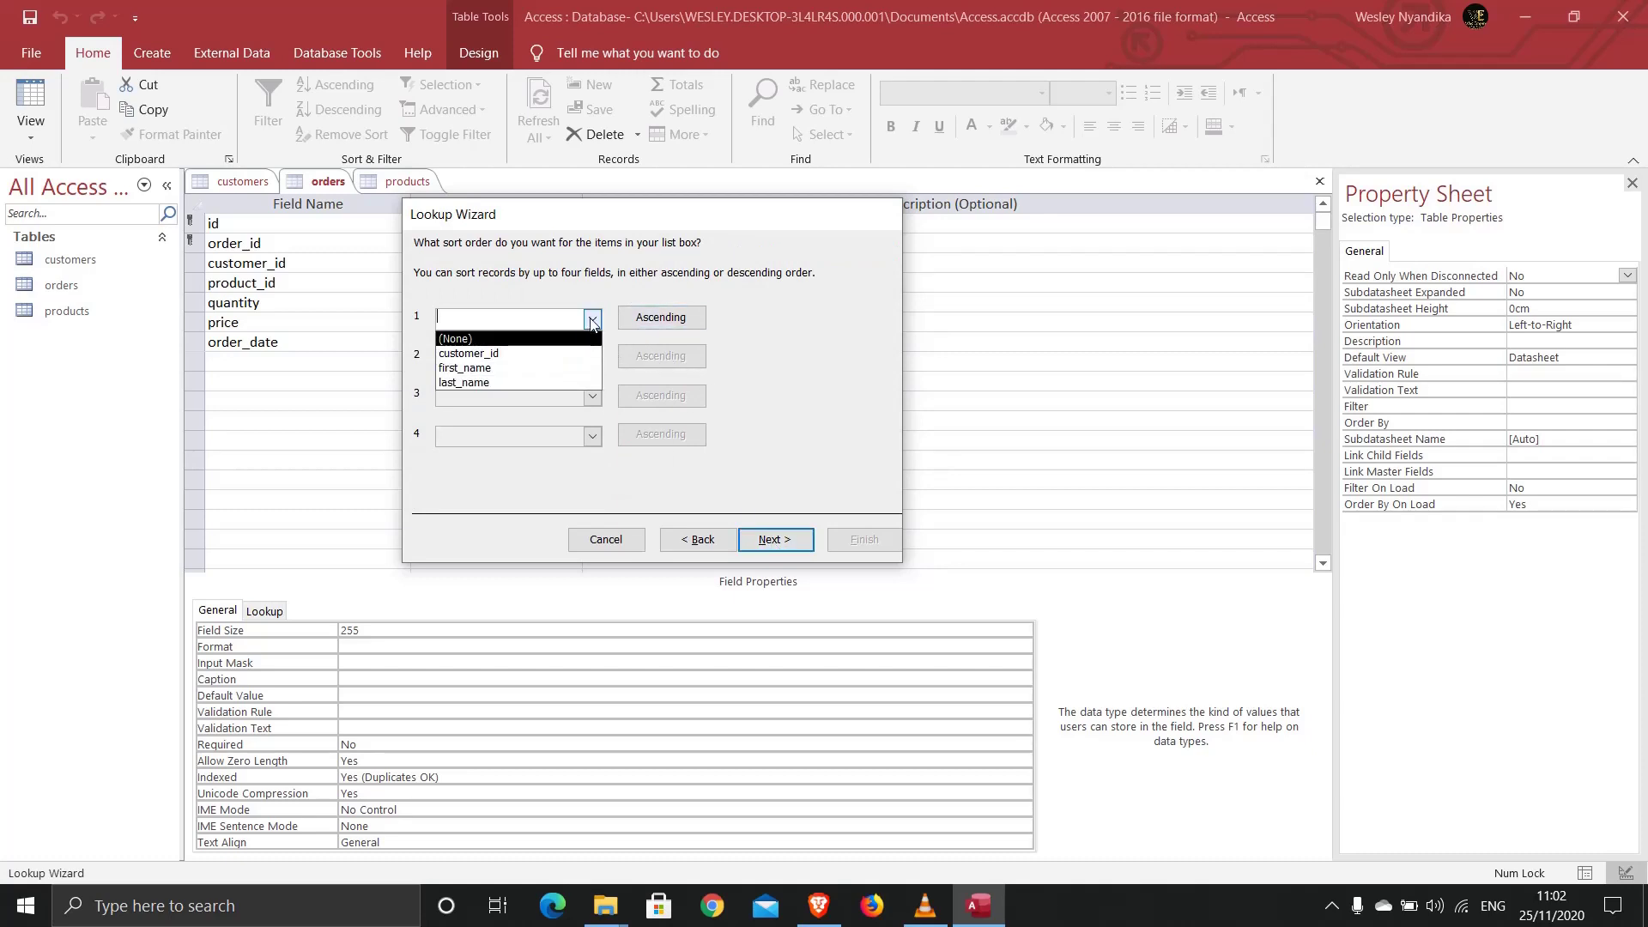
click(593, 319)
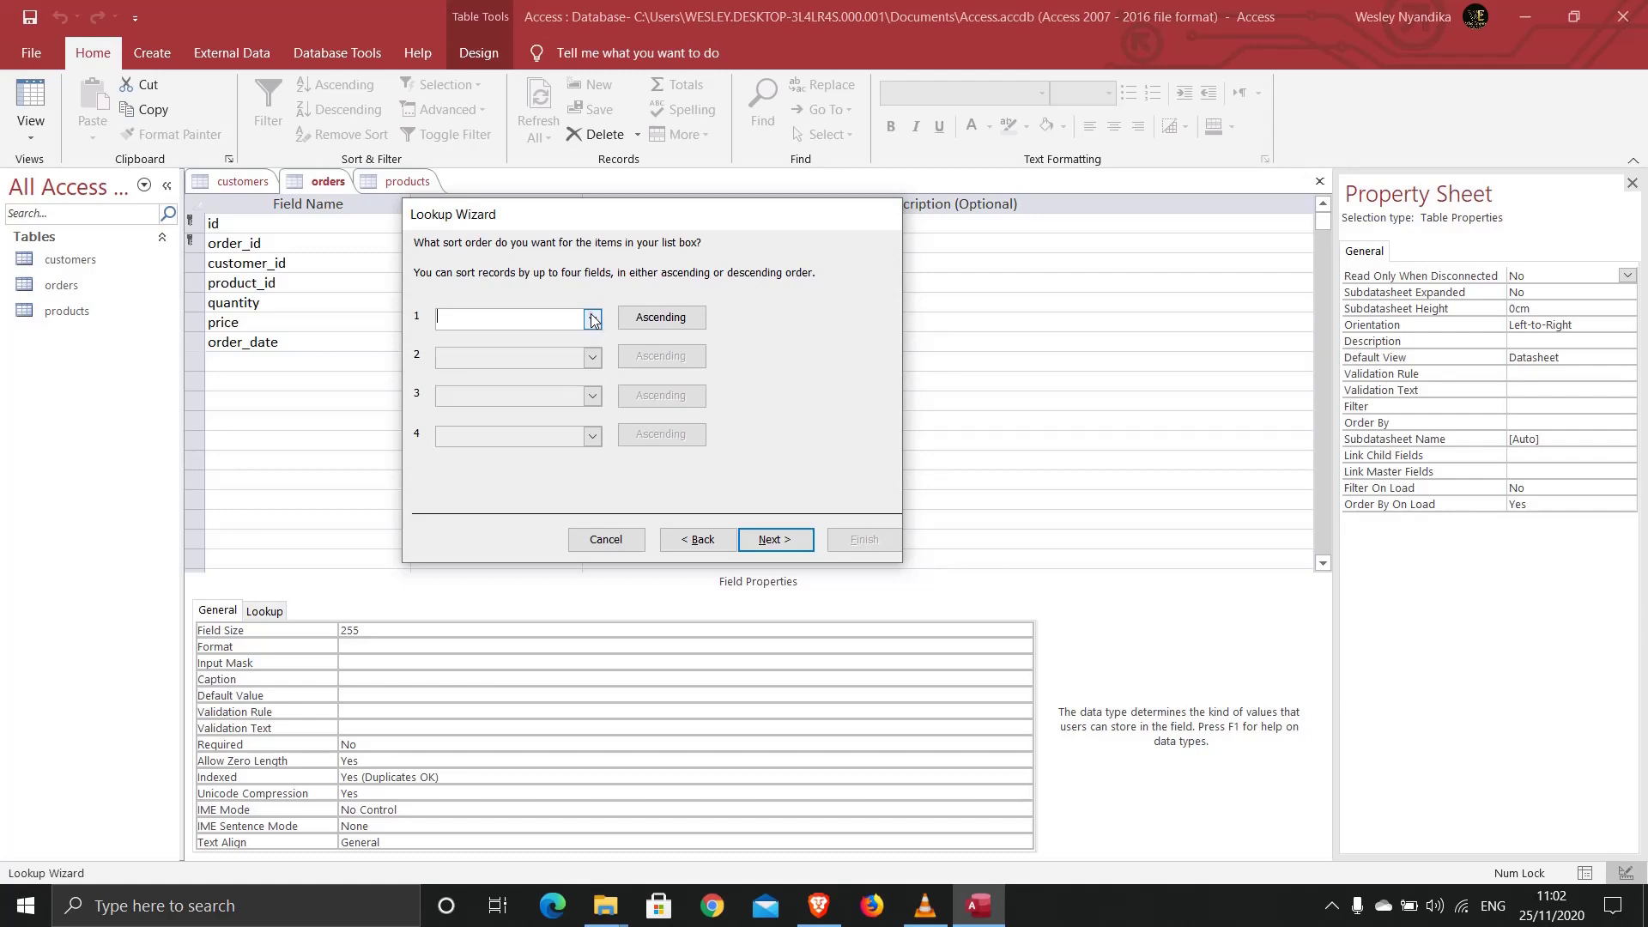
click(787, 538)
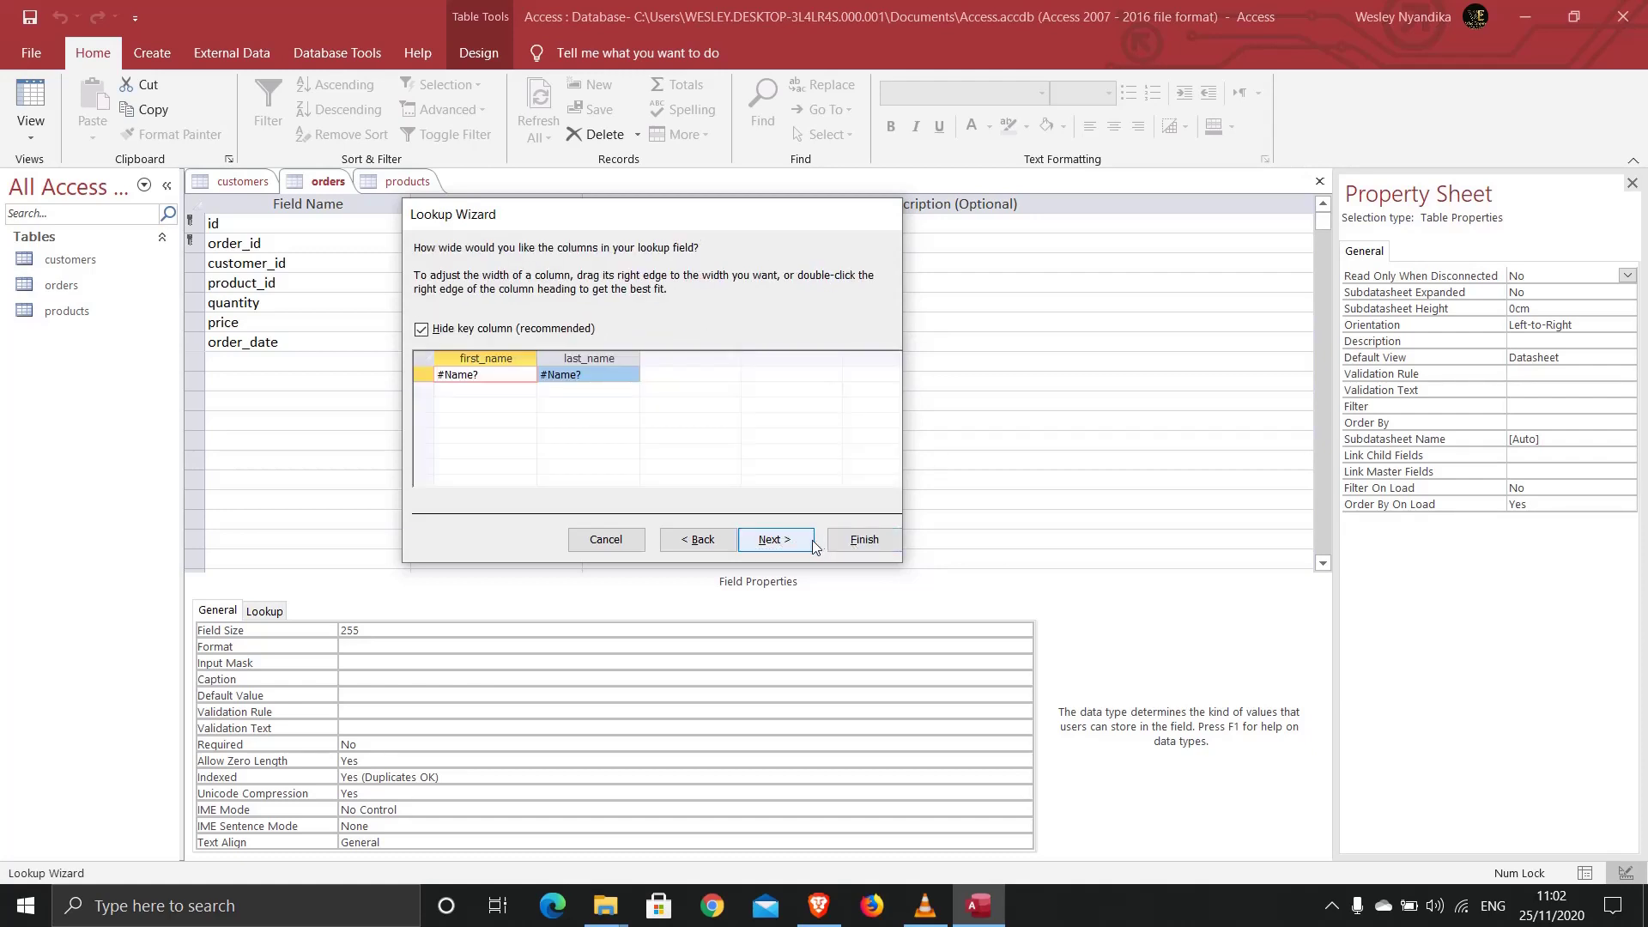
click(862, 541)
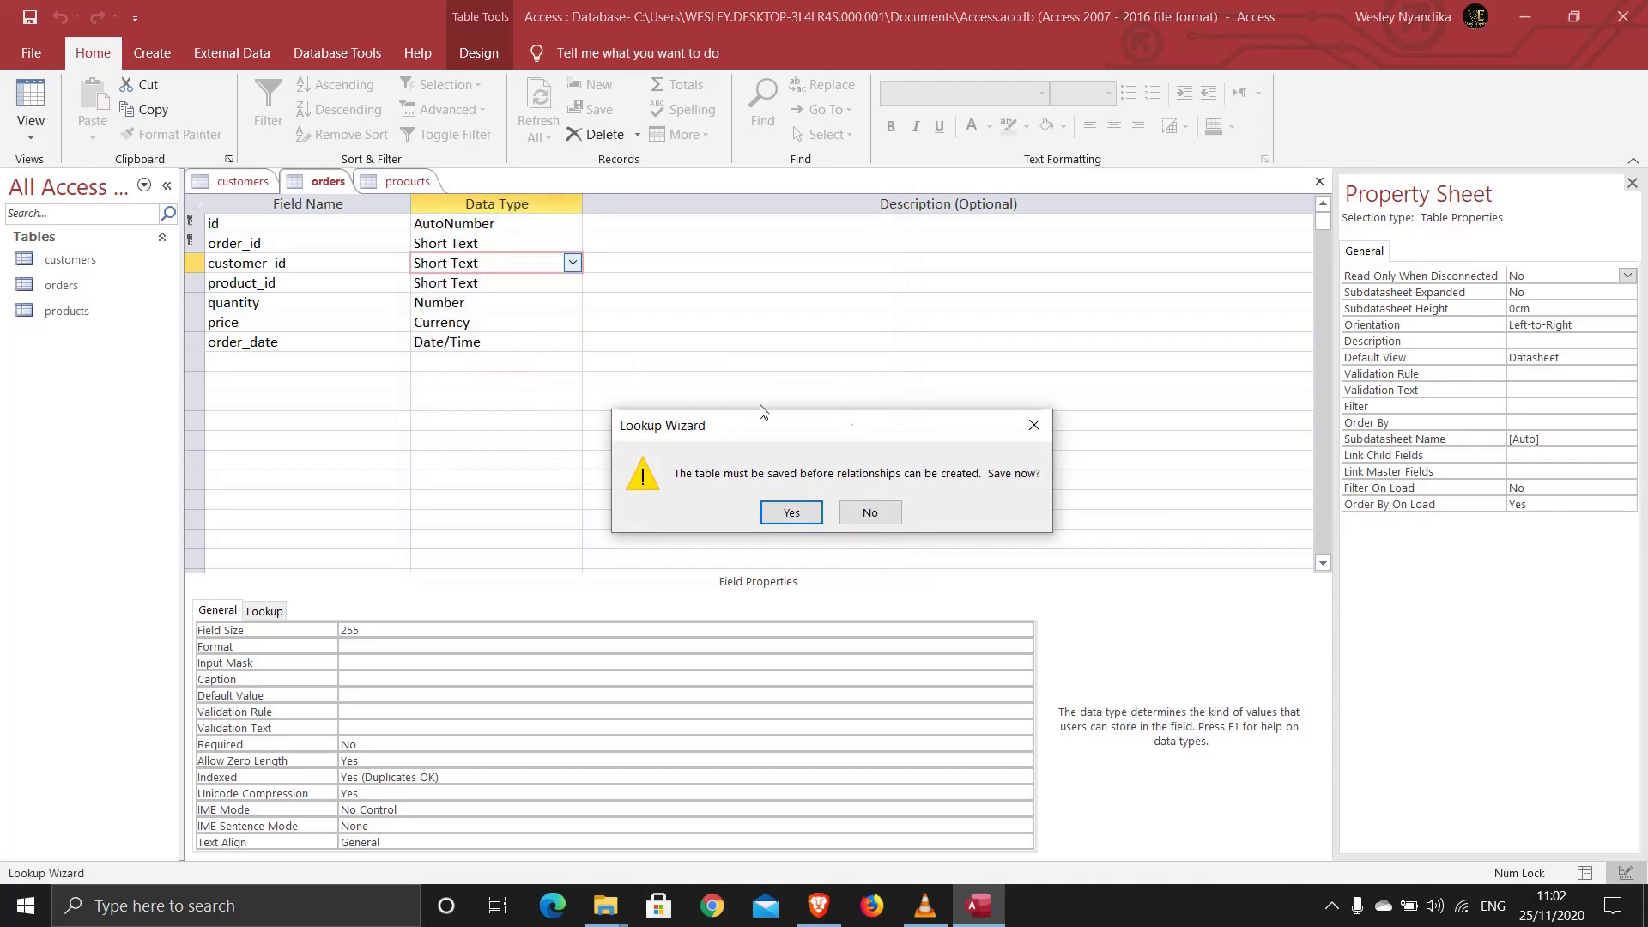
click(794, 513)
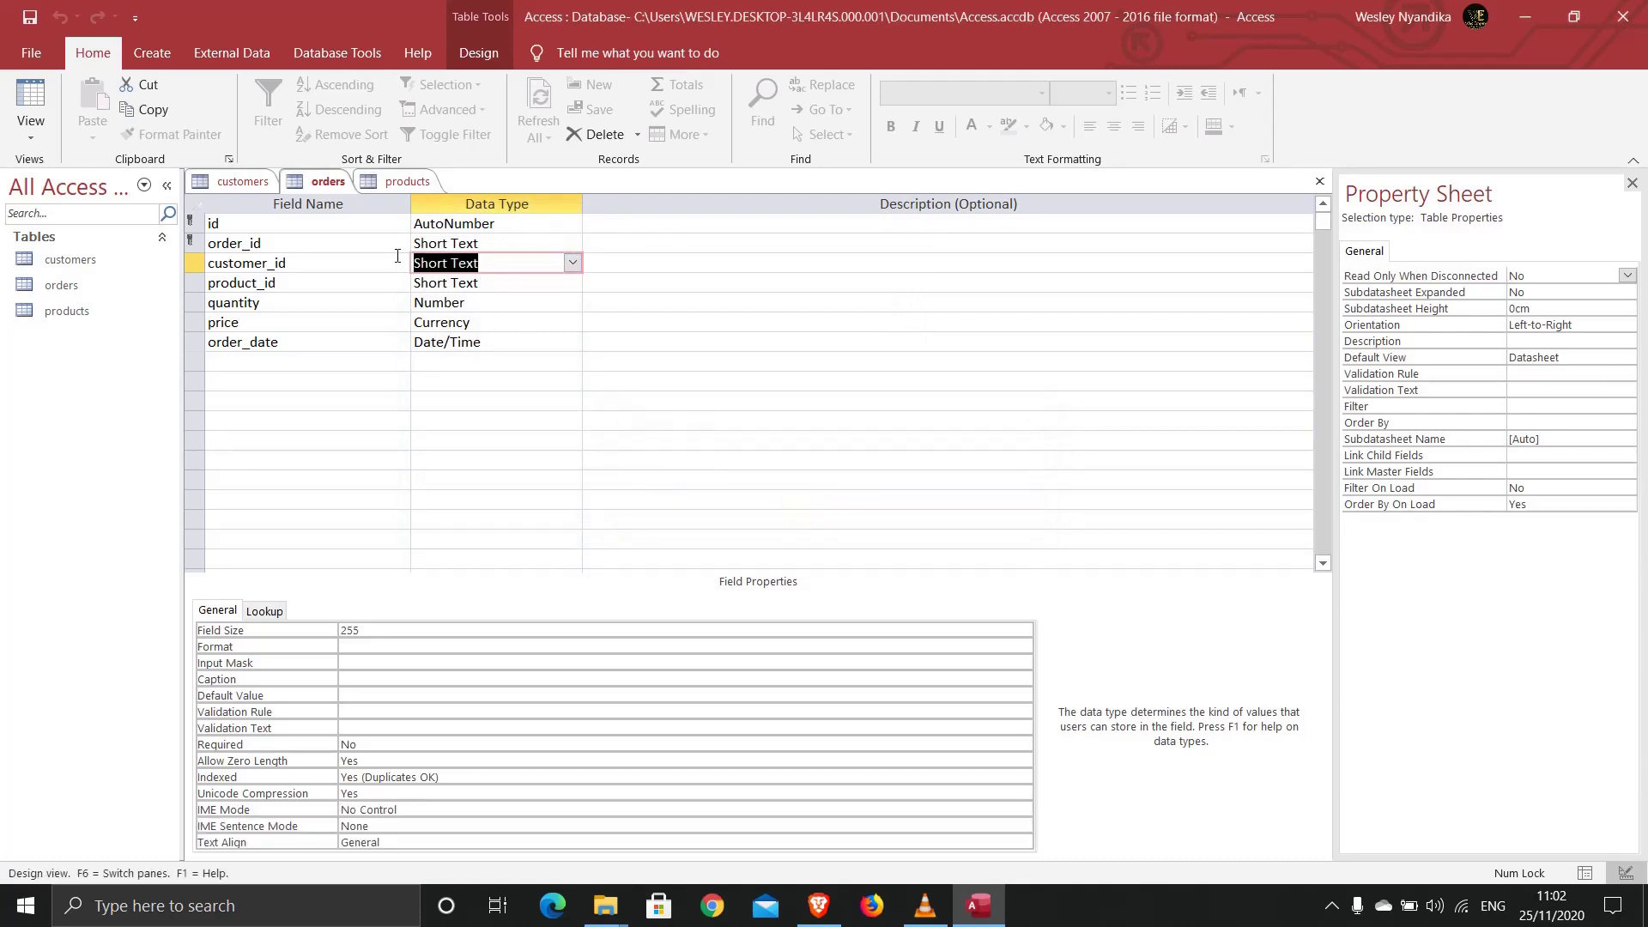
click(385, 186)
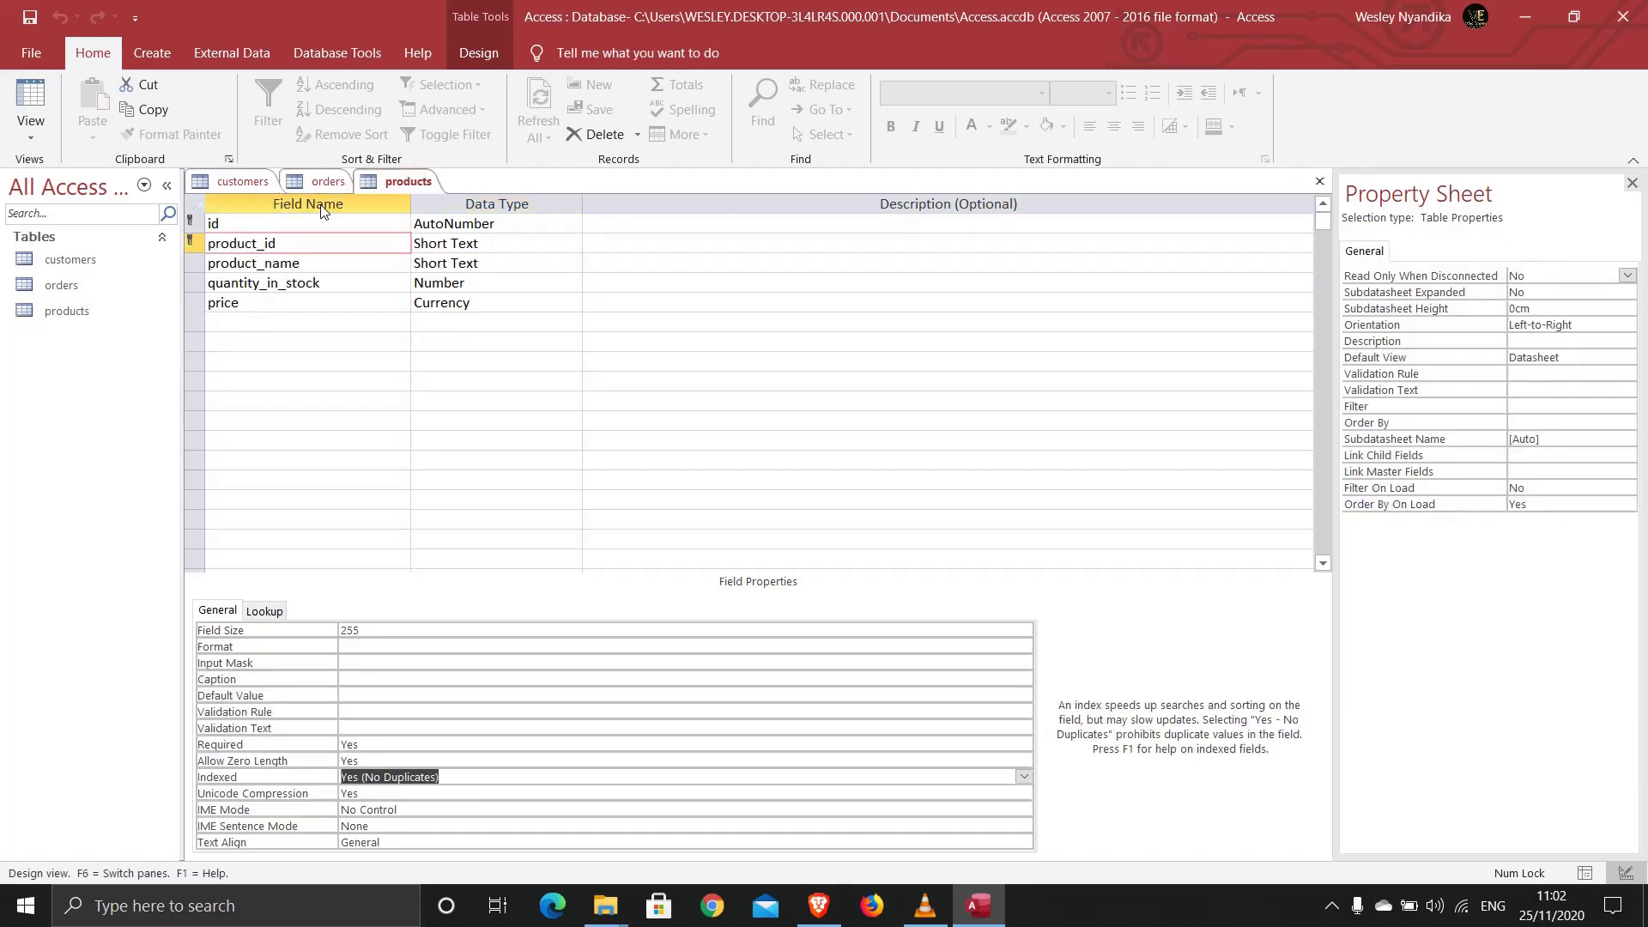
click(328, 181)
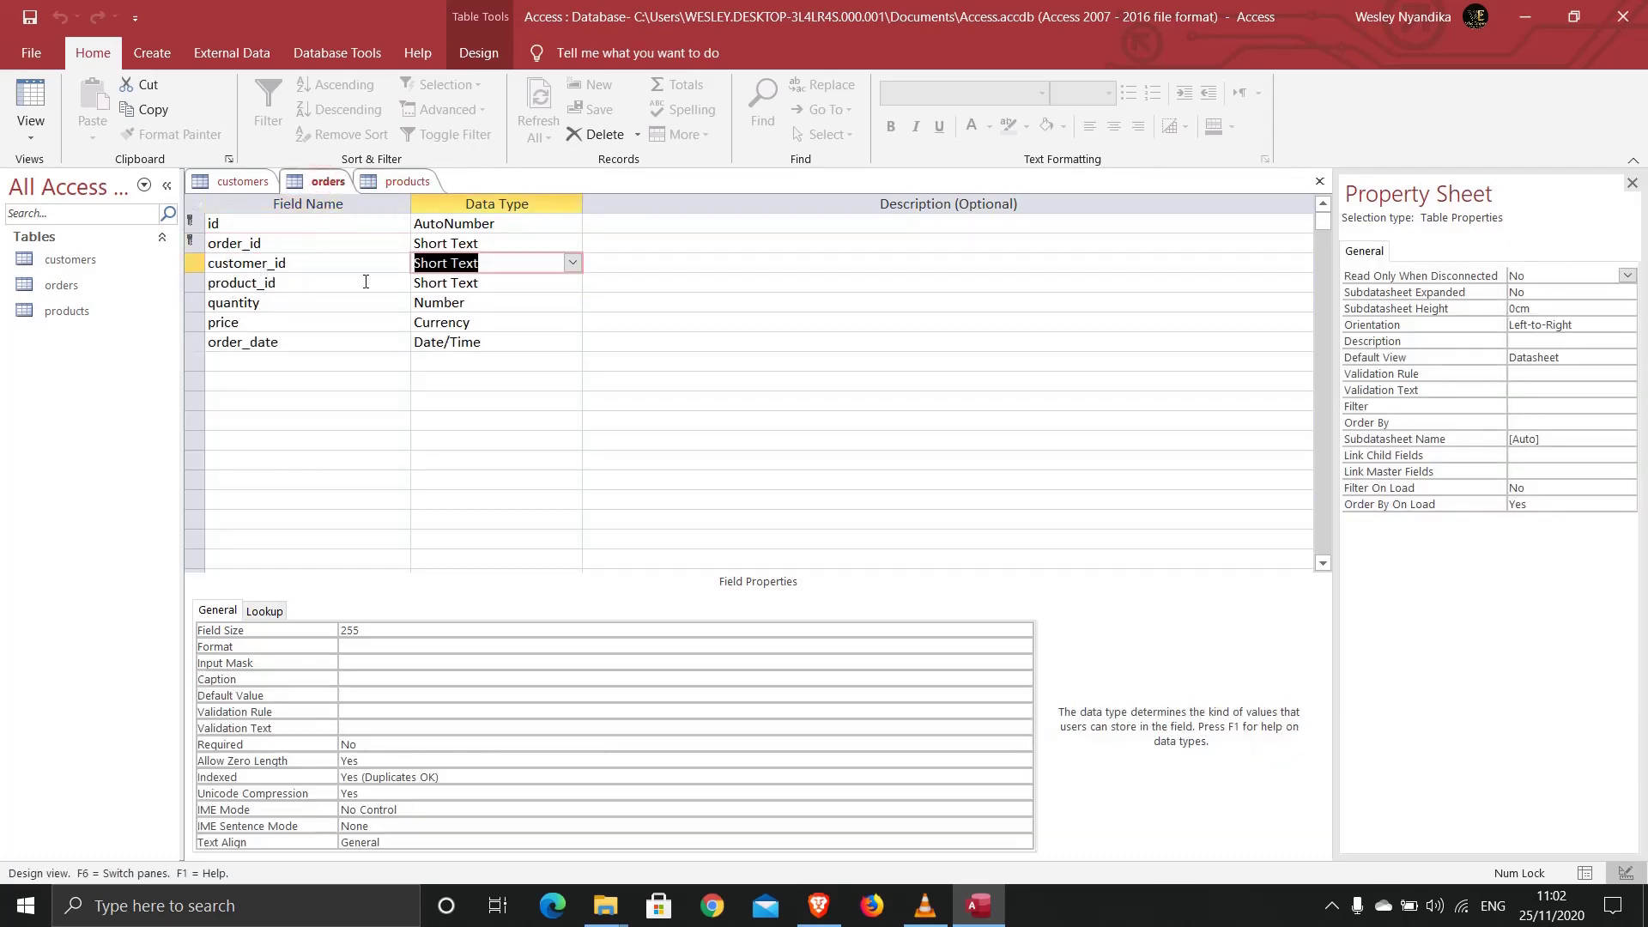
click(490, 283)
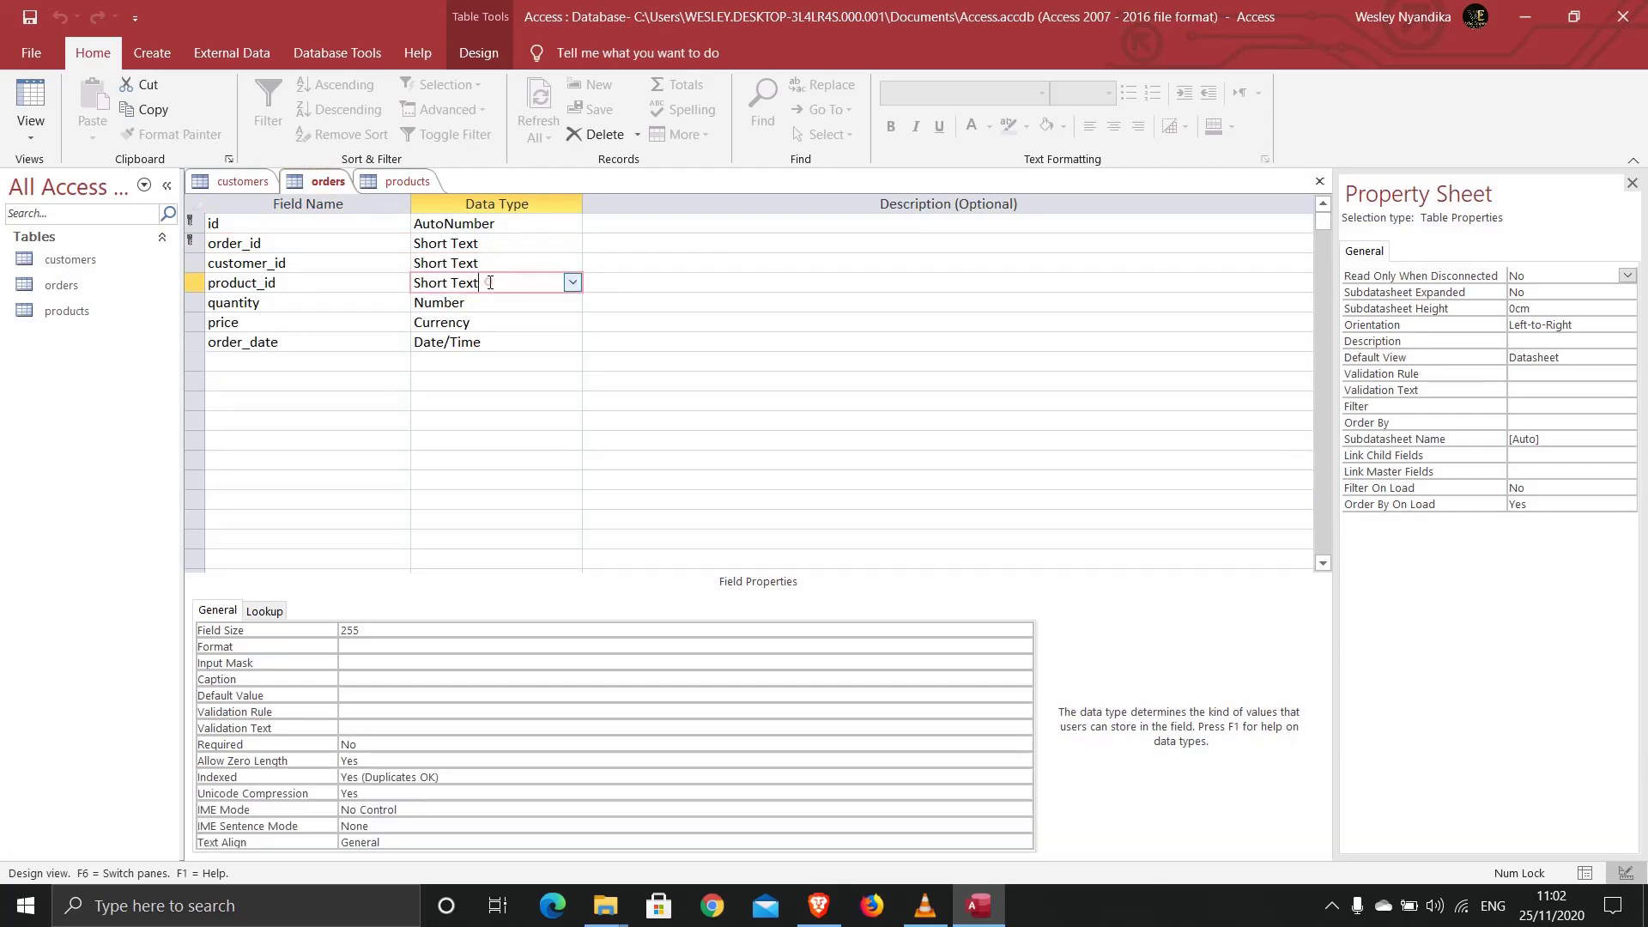
Step: Make orders' product_id a lookup on products' product_id and product_name, and save orders
click(573, 284)
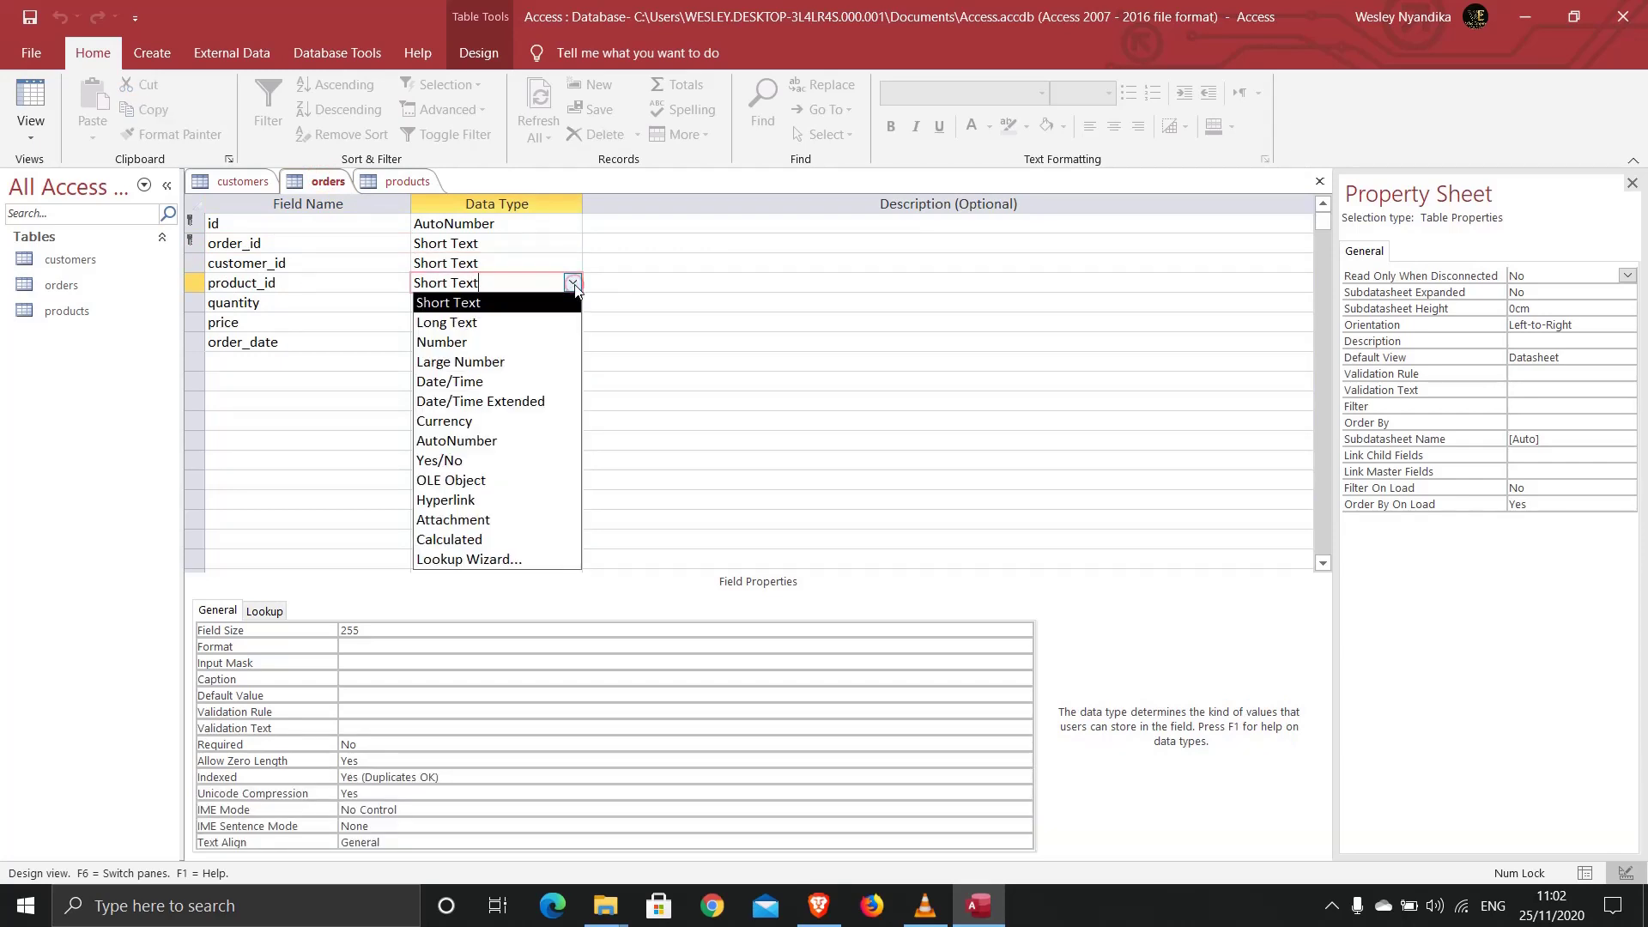
click(501, 559)
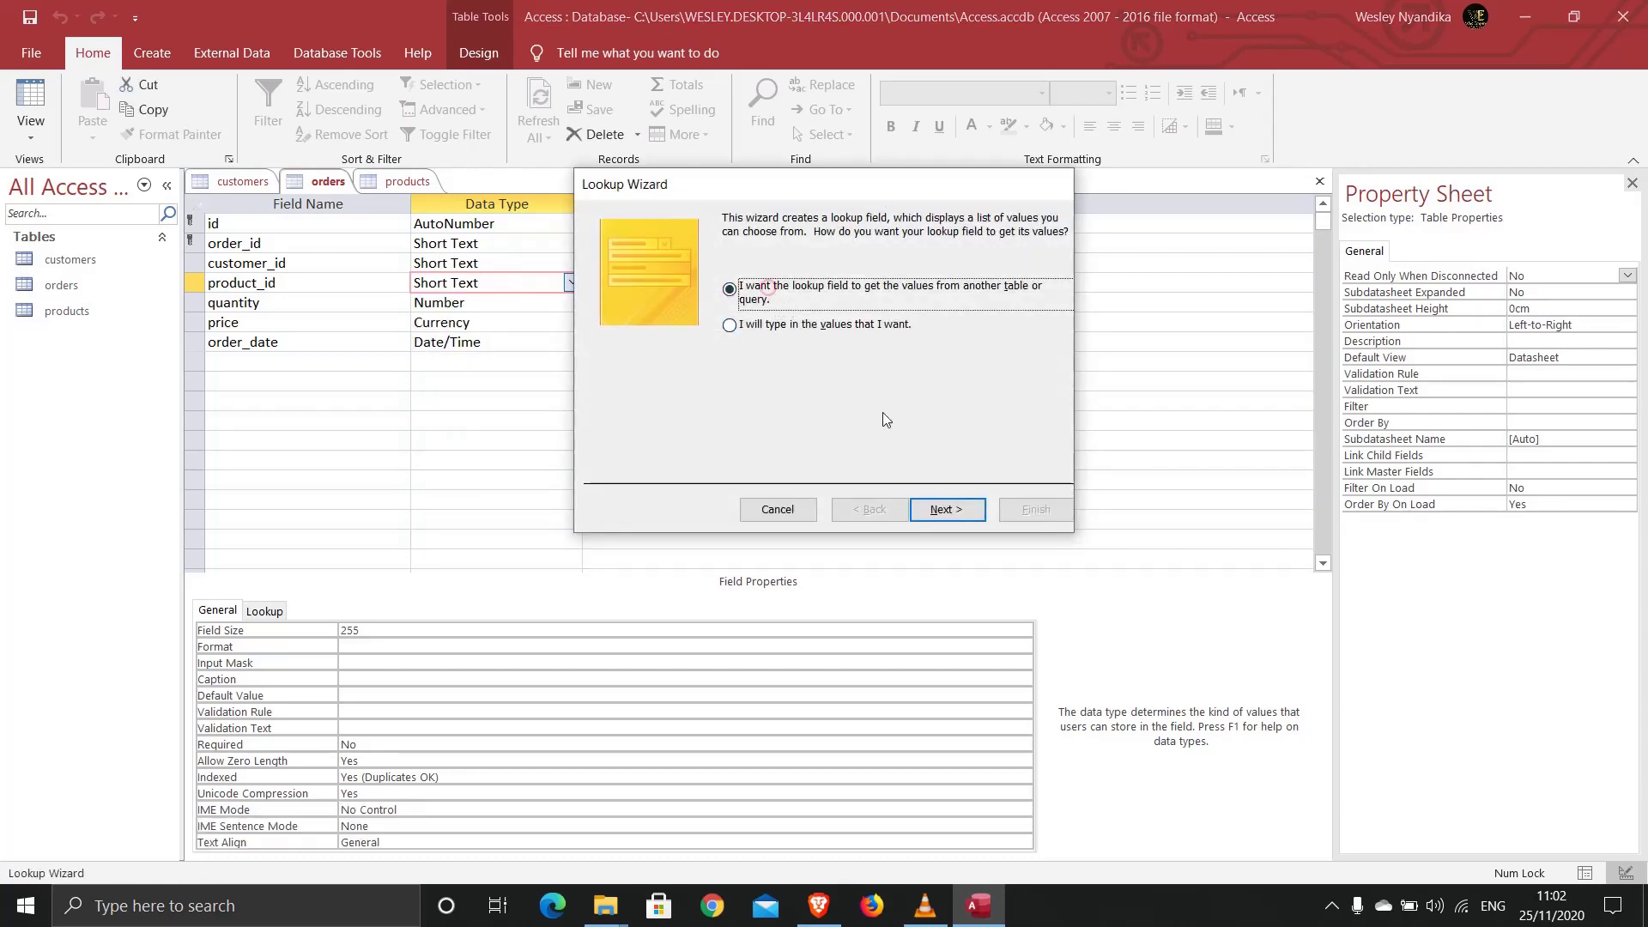
click(936, 512)
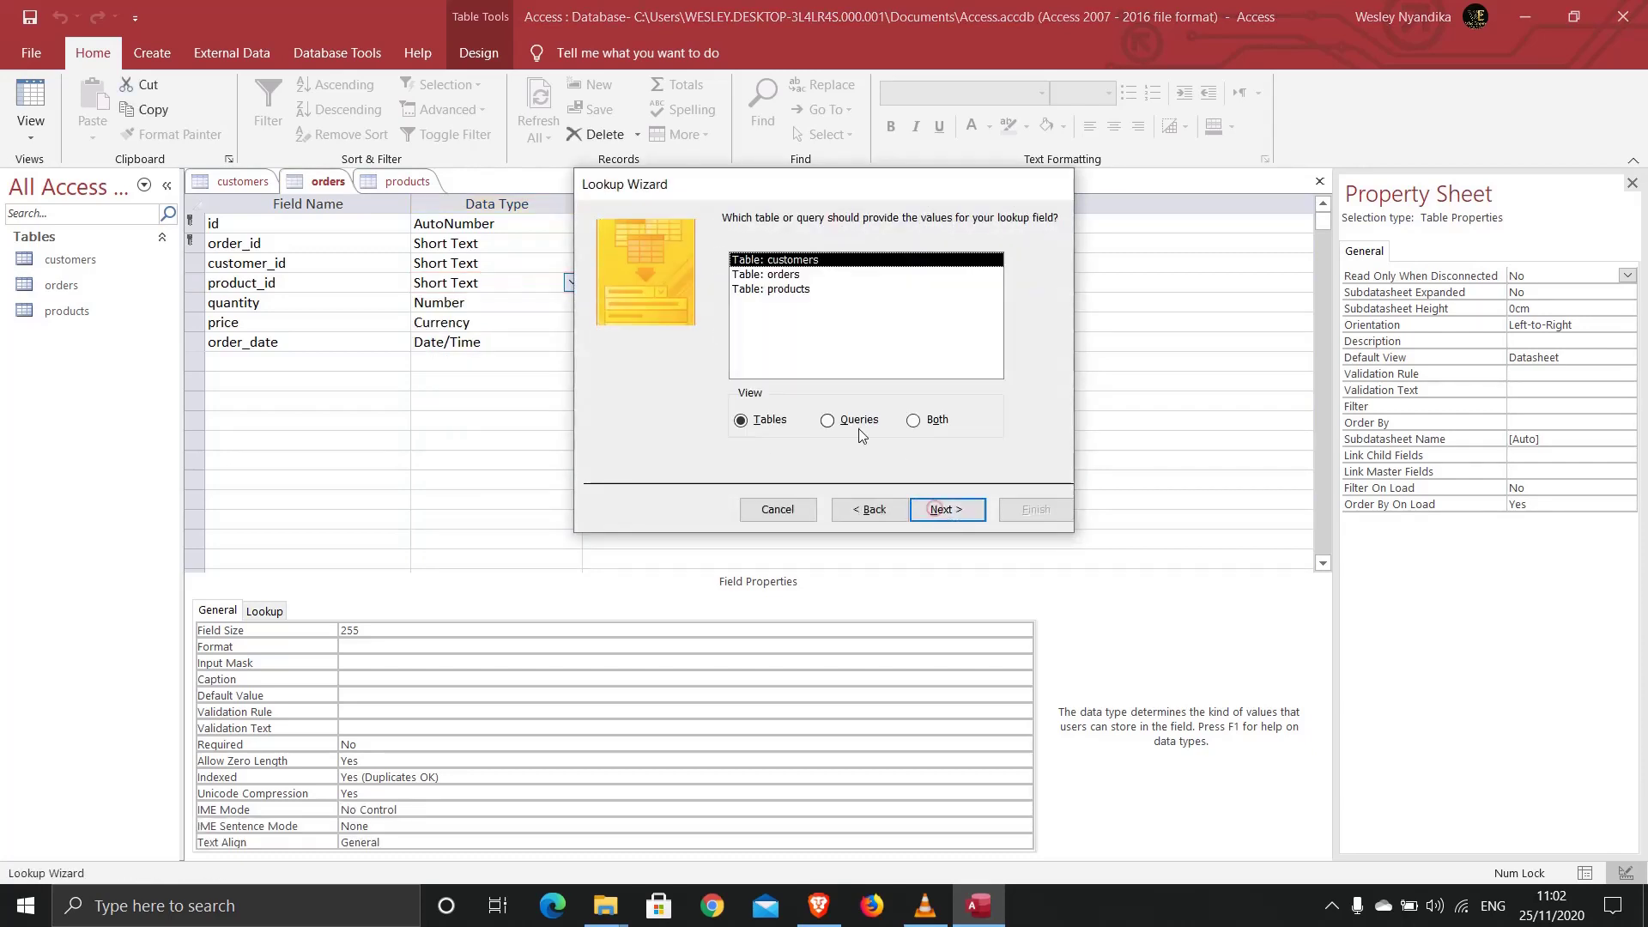
double_click(781, 292)
click(689, 380)
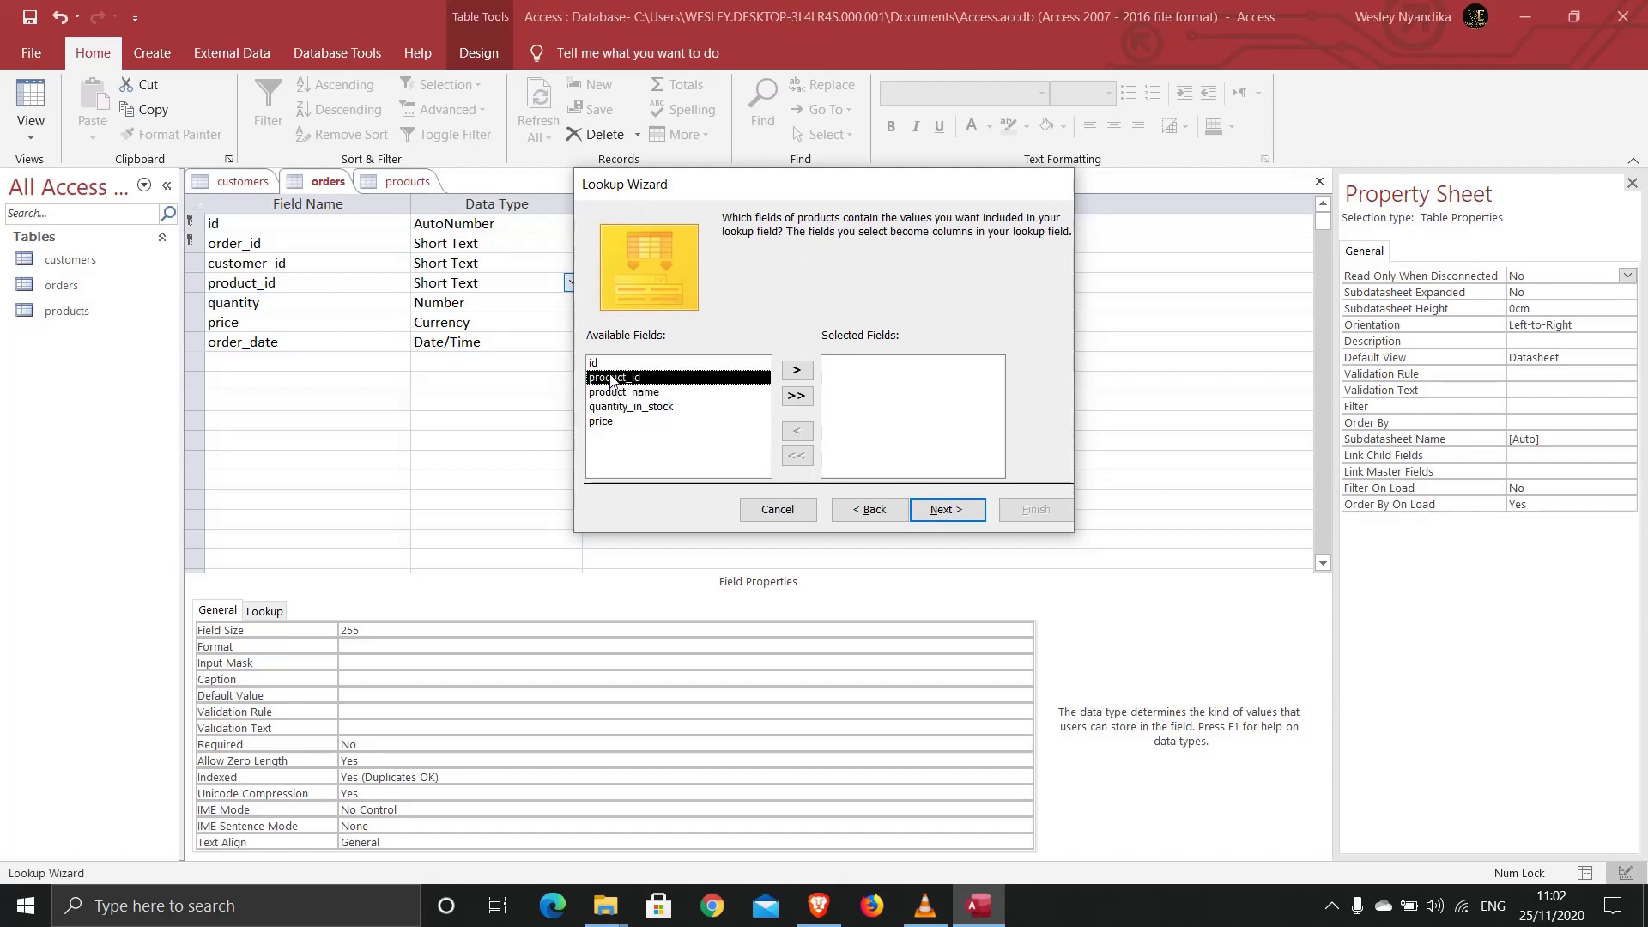
click(797, 371)
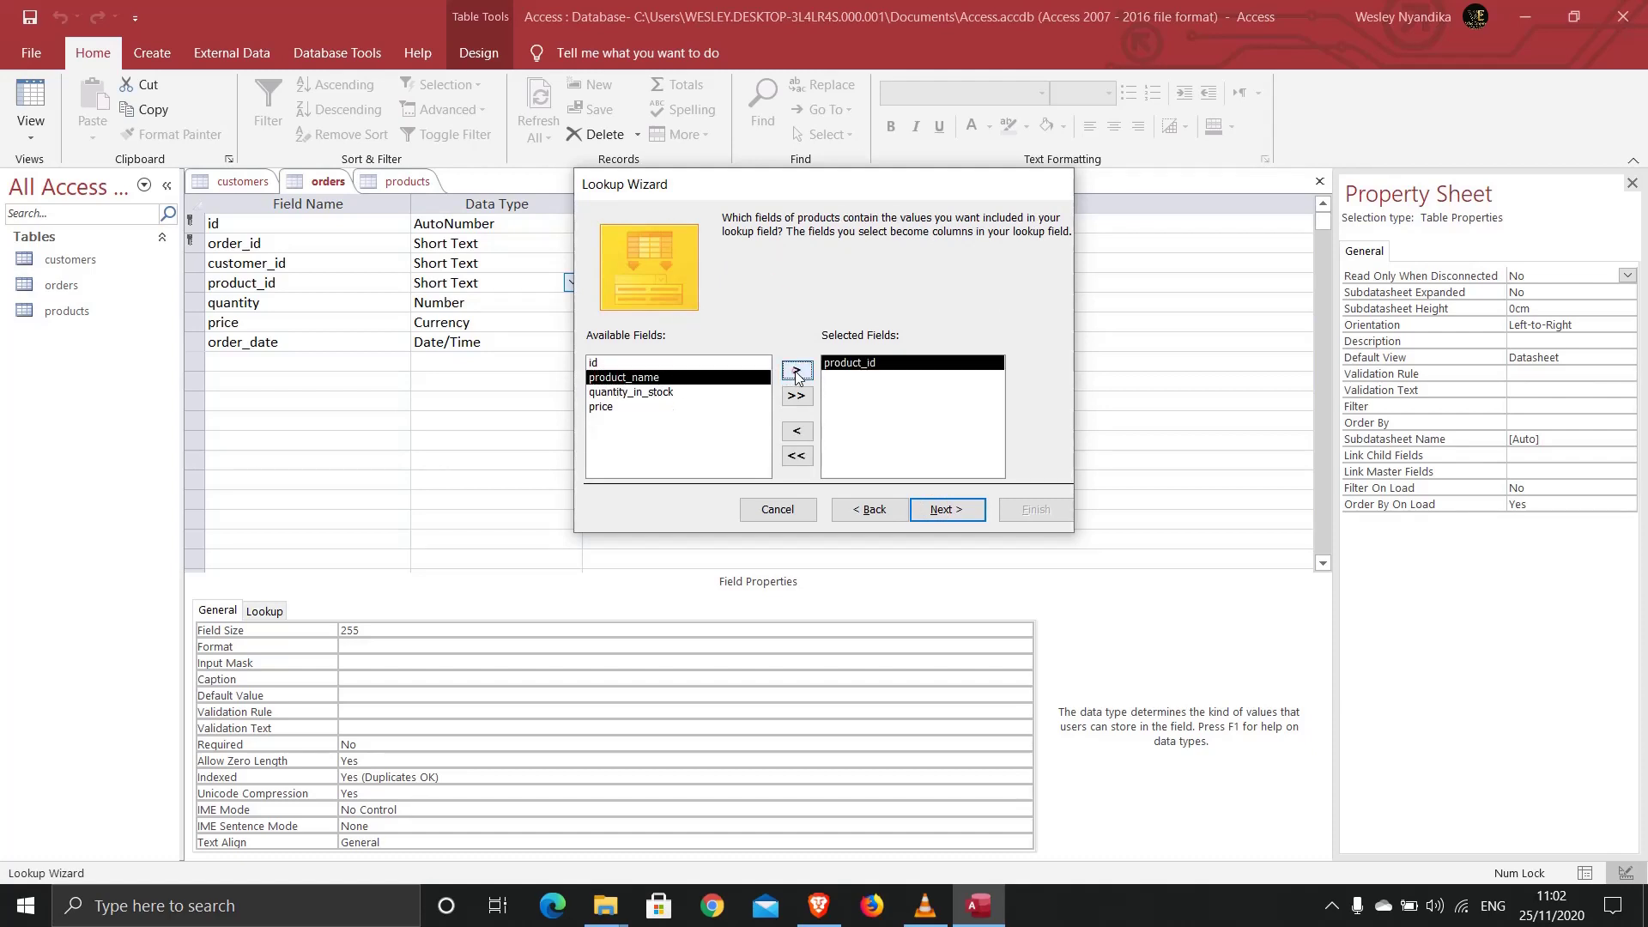
click(796, 370)
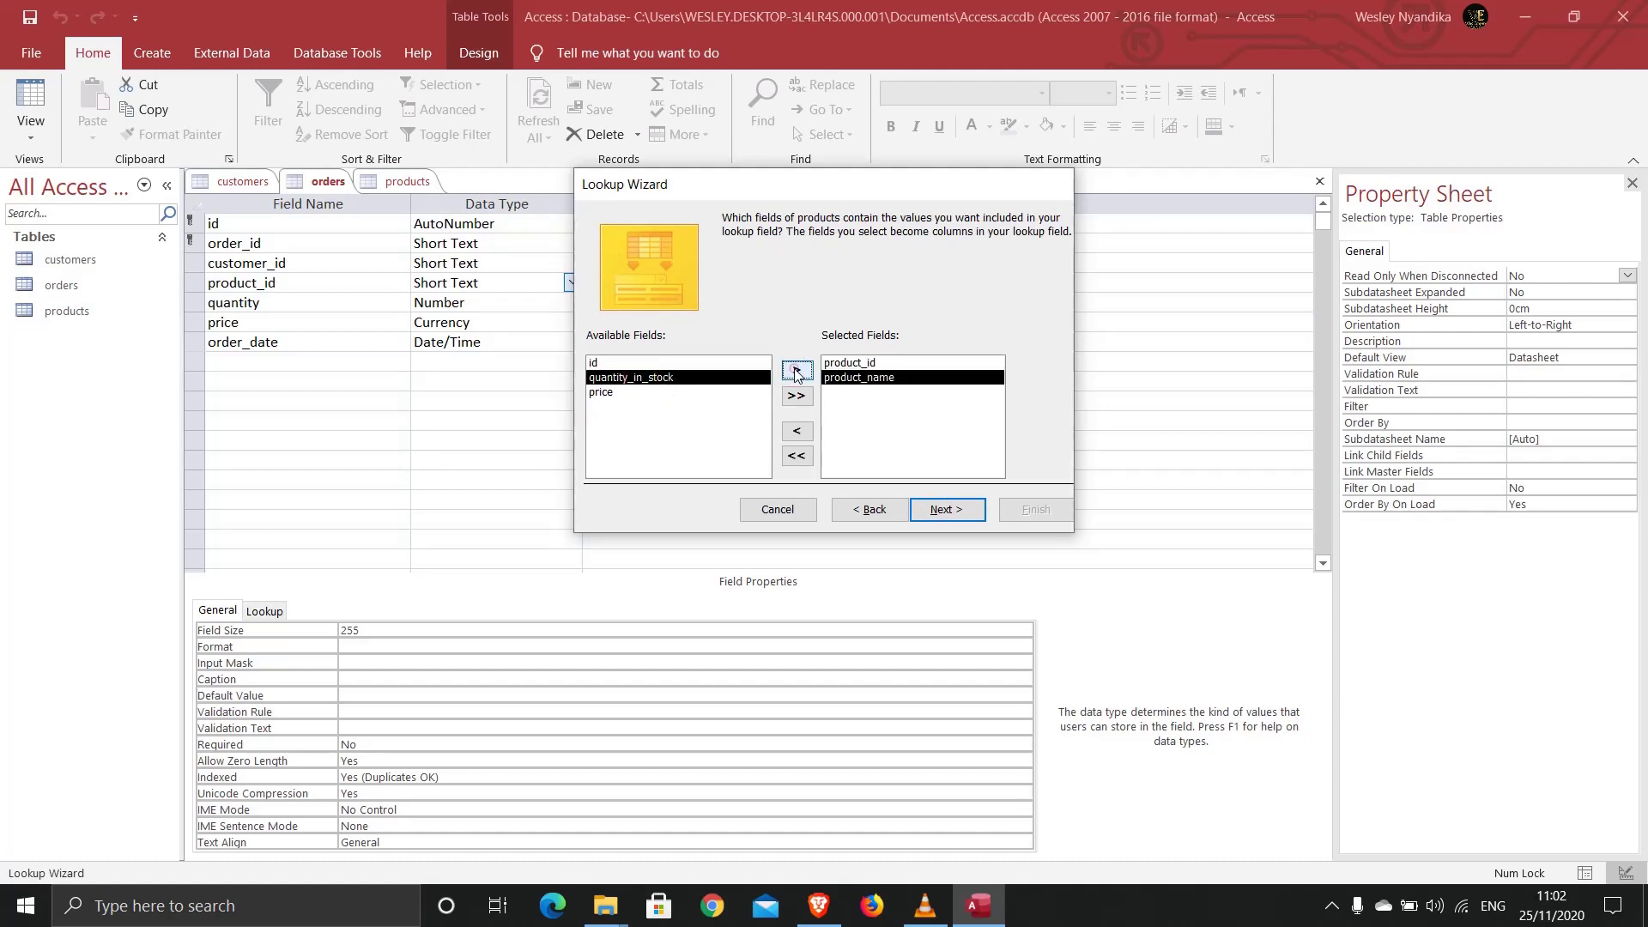
click(935, 512)
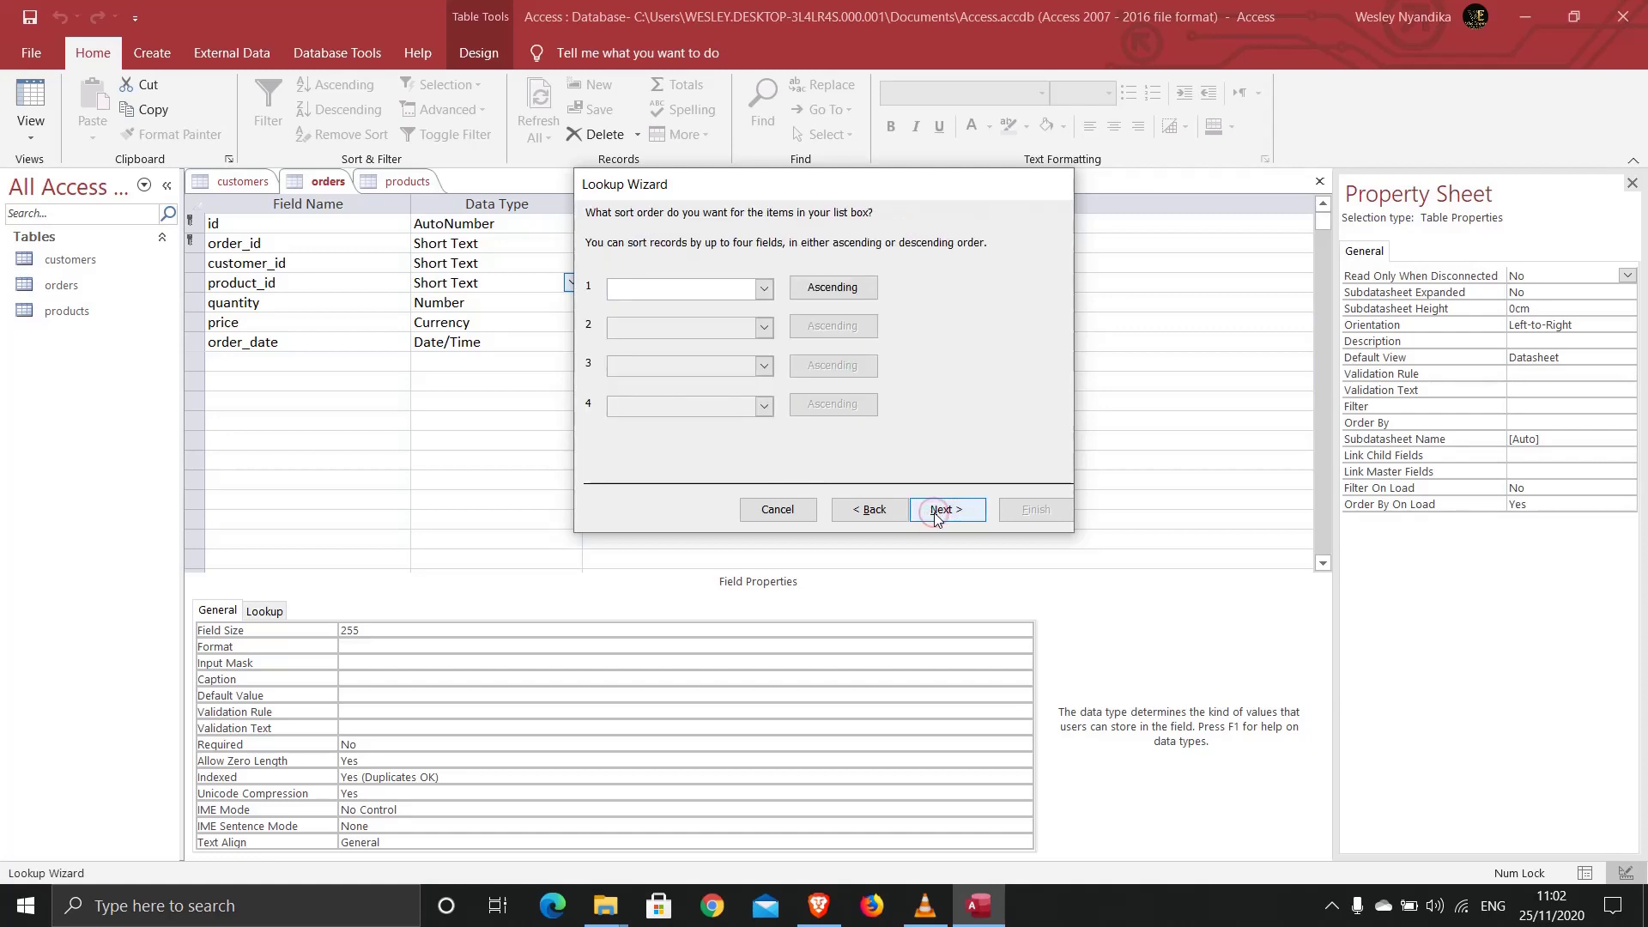
click(936, 512)
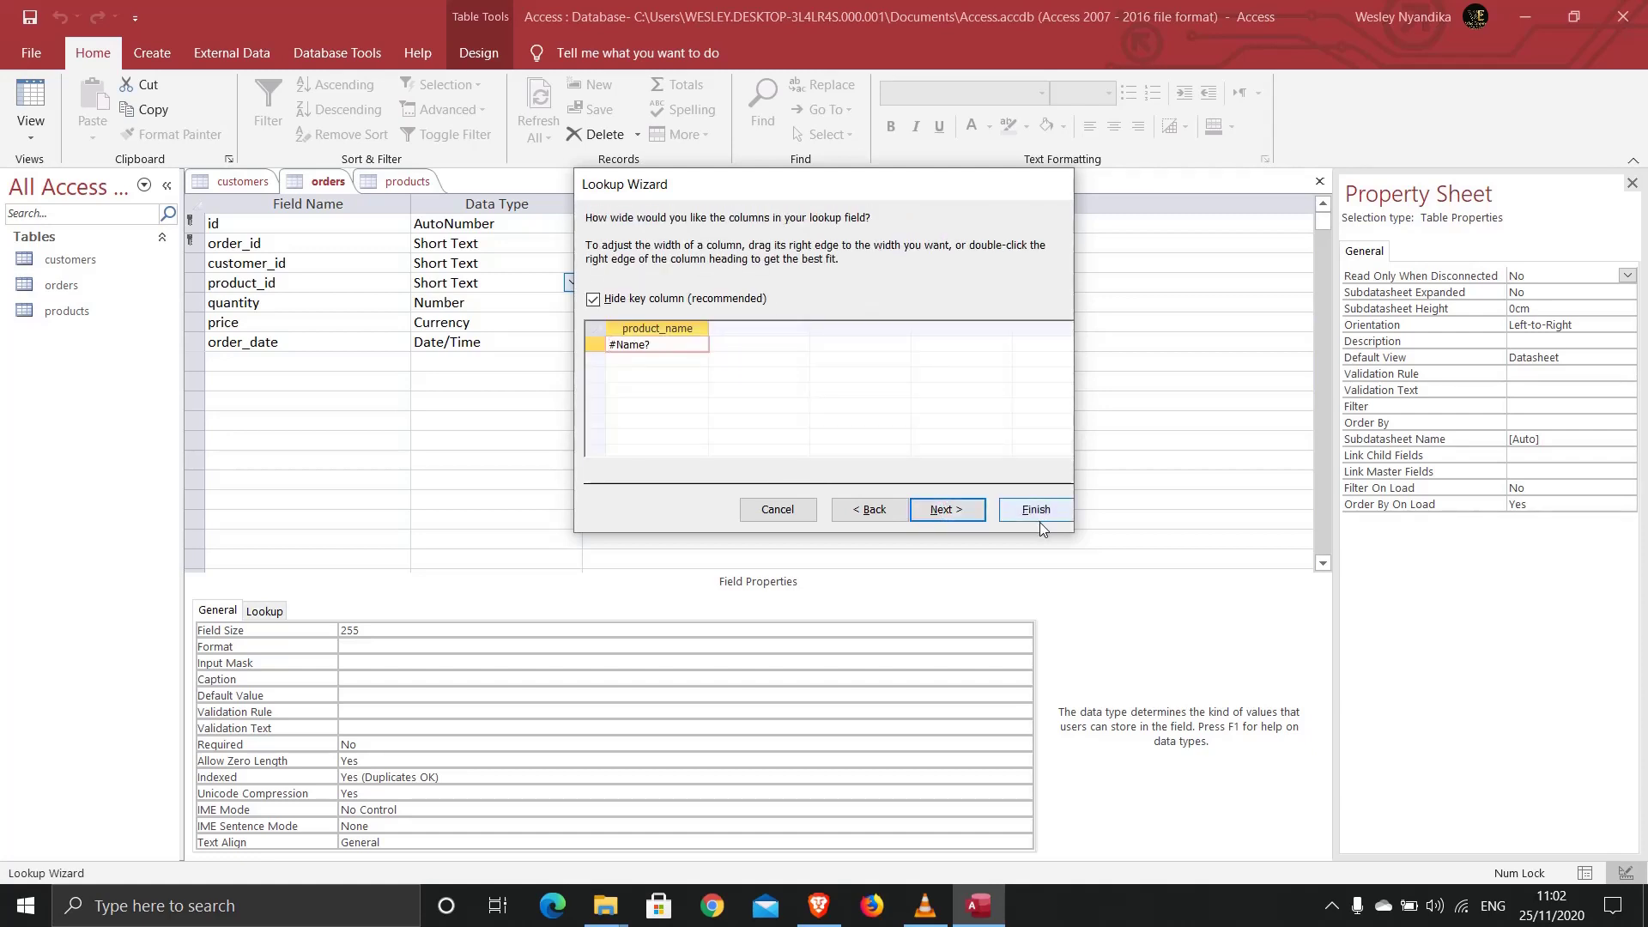
click(1036, 510)
click(798, 512)
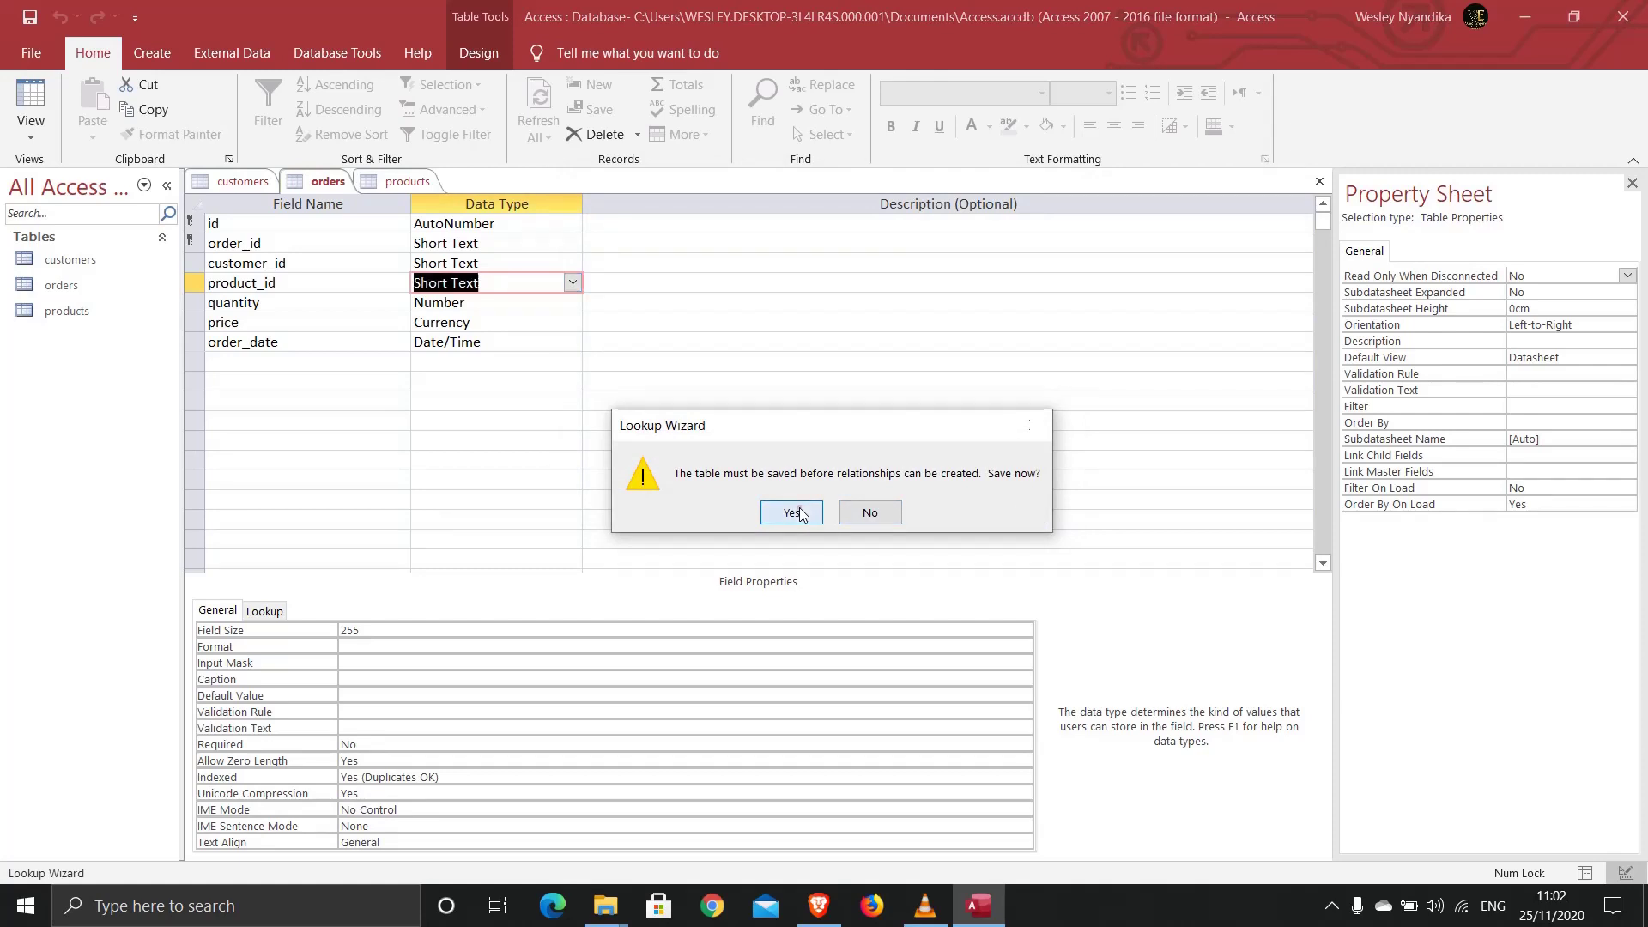
click(372, 184)
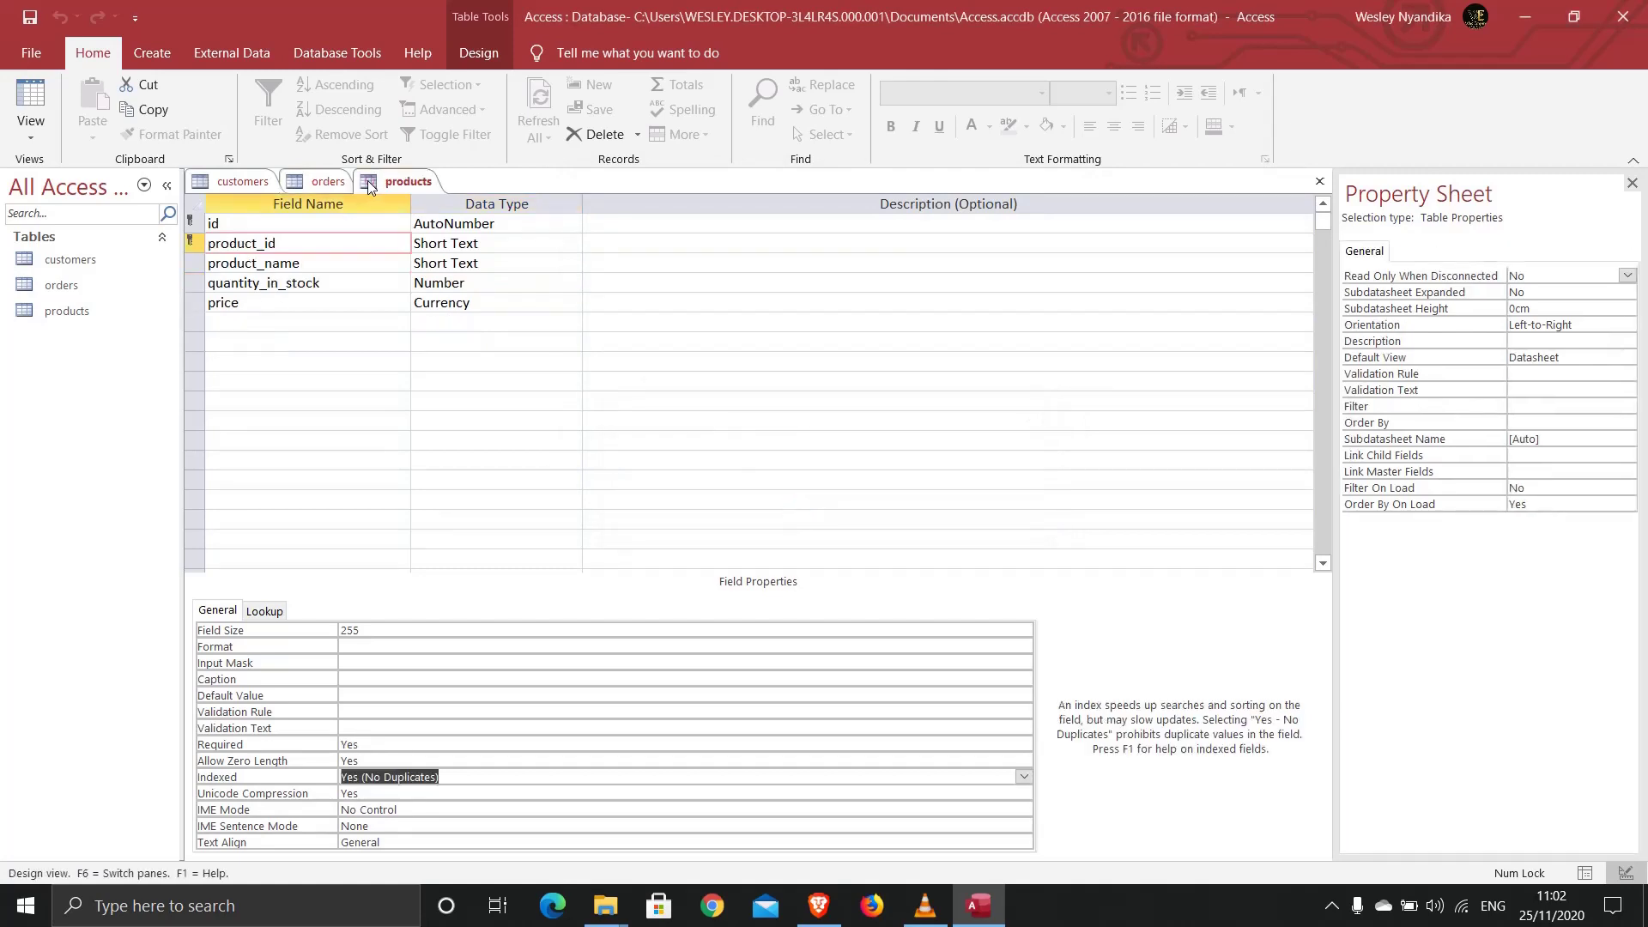
Step: Close the products and orders table designs, leaving only customers open
click(327, 182)
right_click(327, 184)
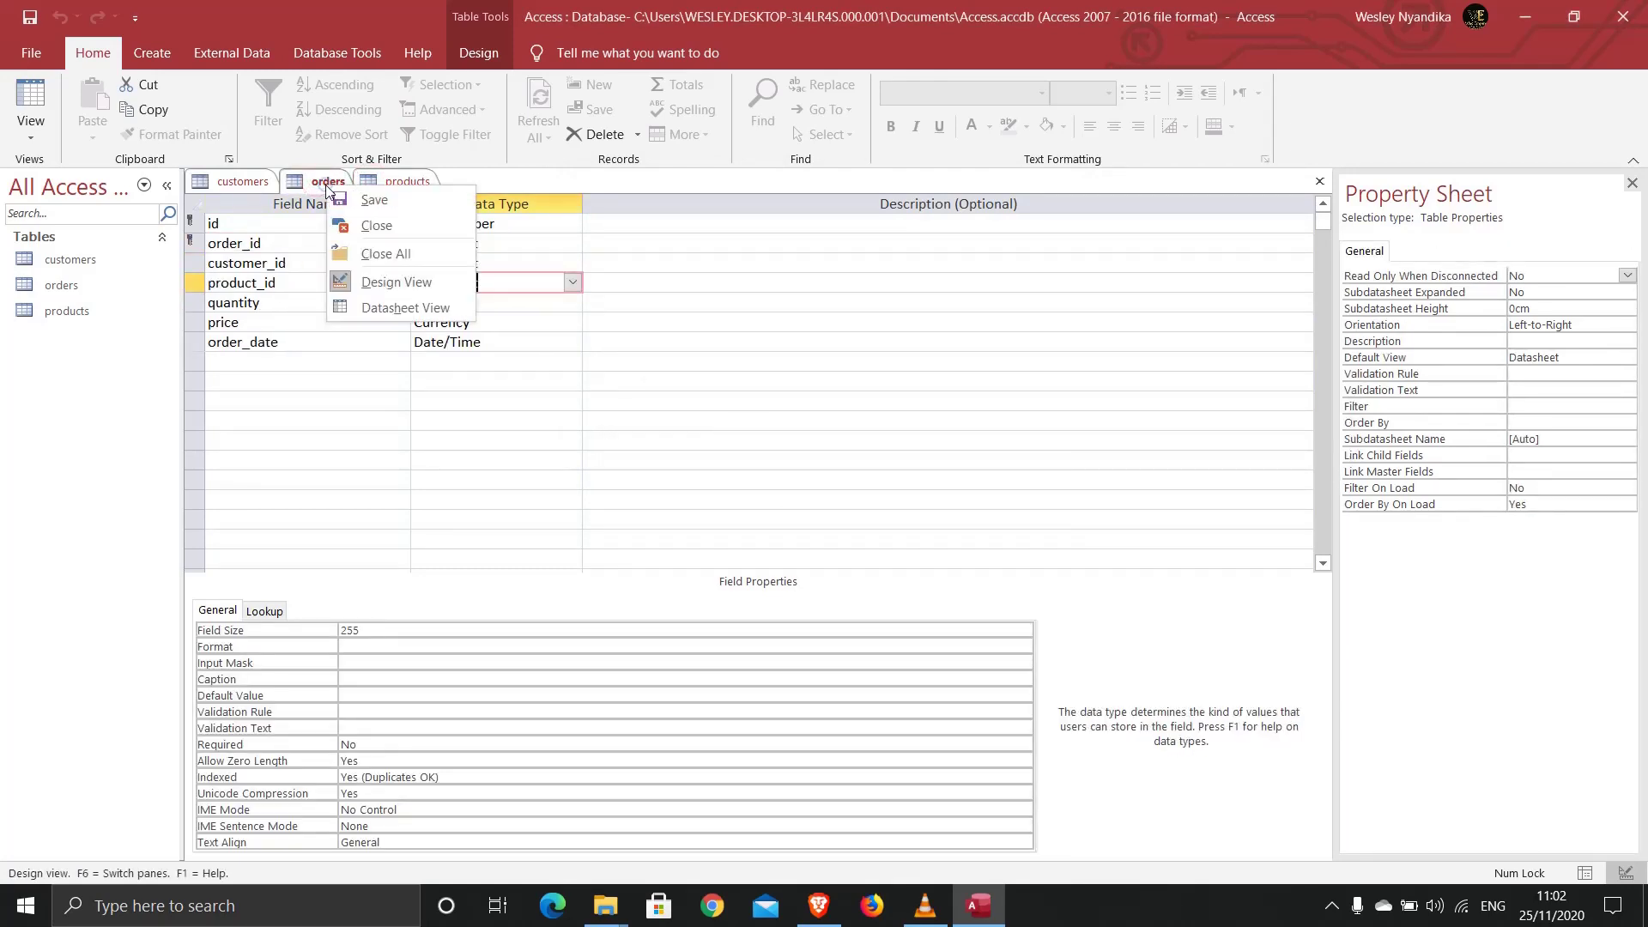
click(324, 183)
right_click(374, 184)
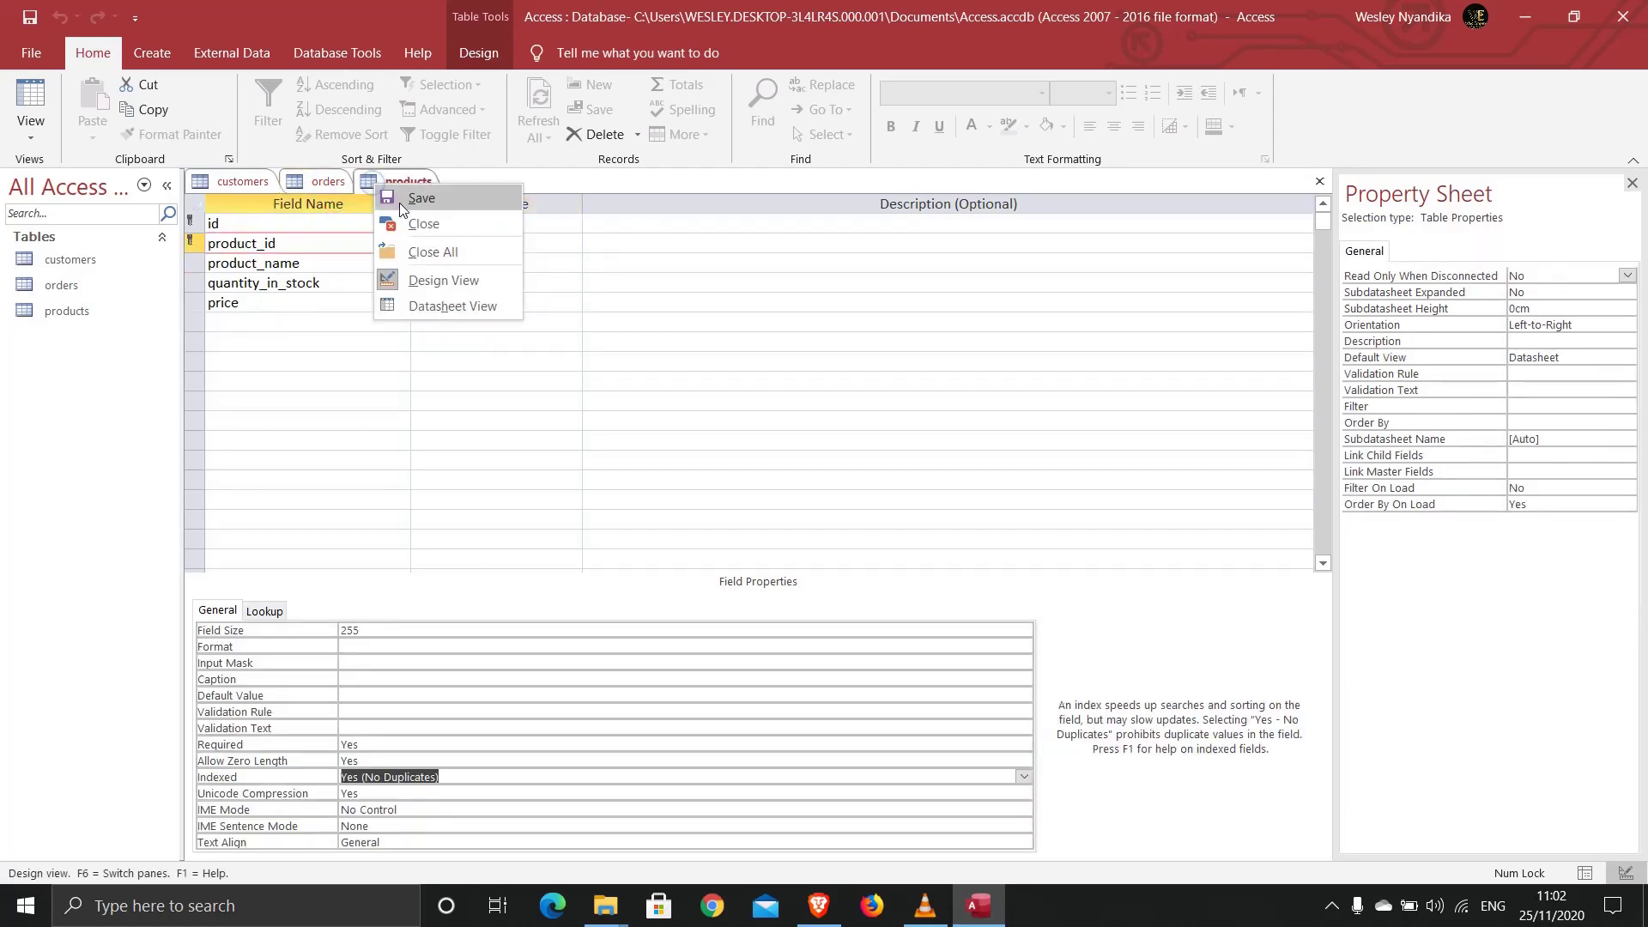
click(383, 184)
right_click(383, 184)
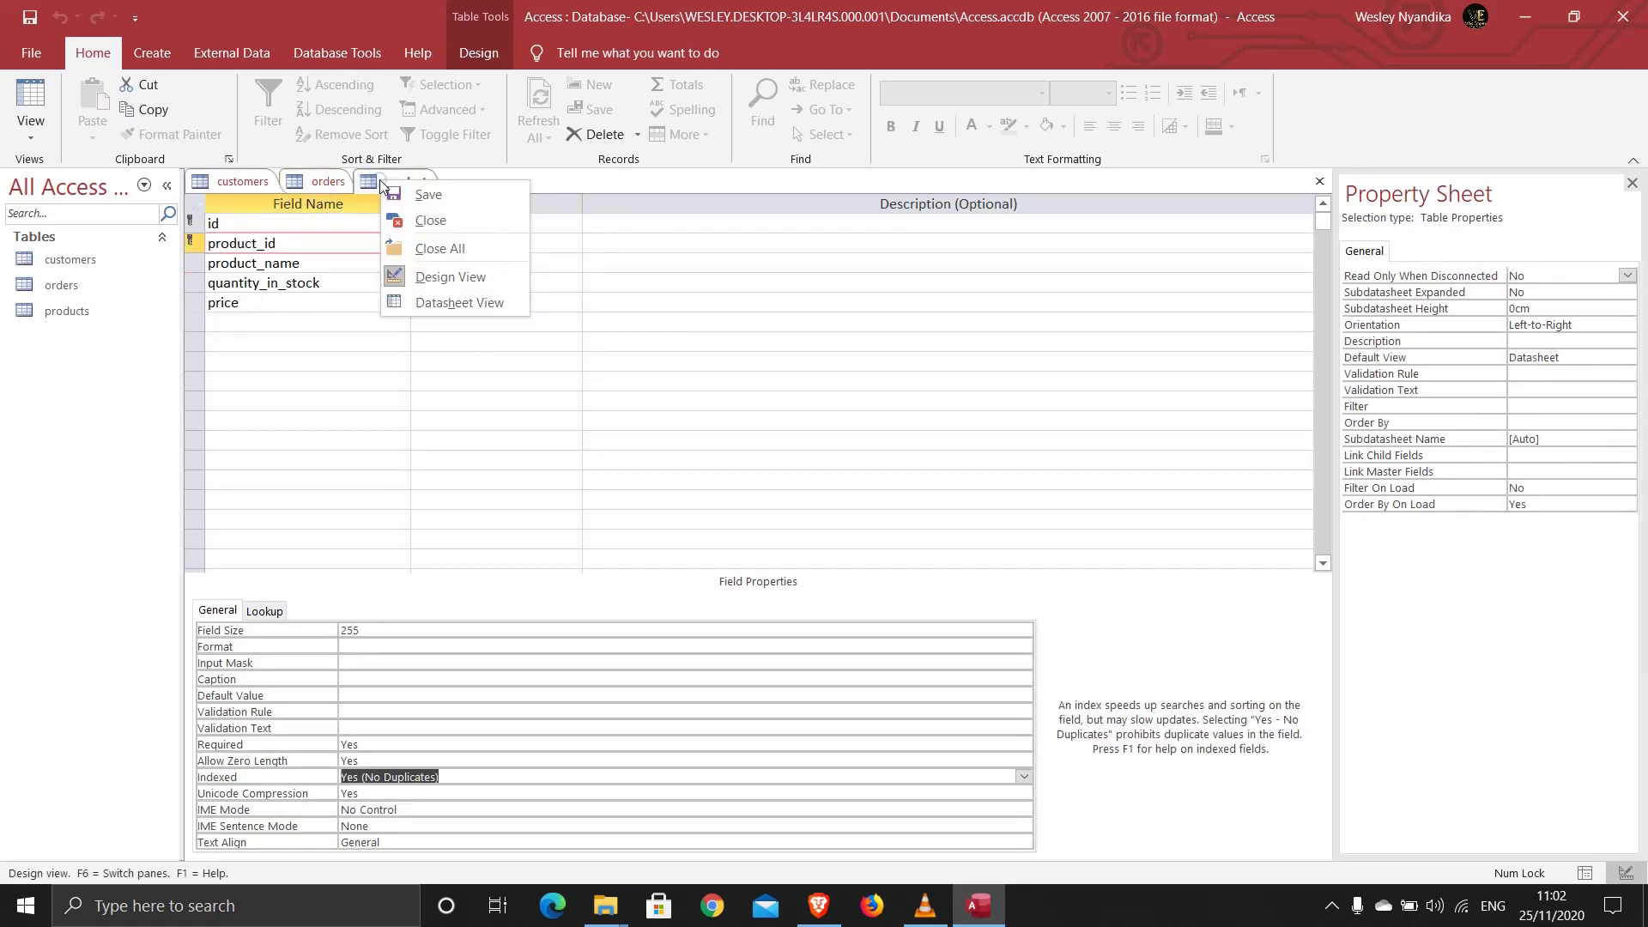
click(419, 220)
right_click(322, 186)
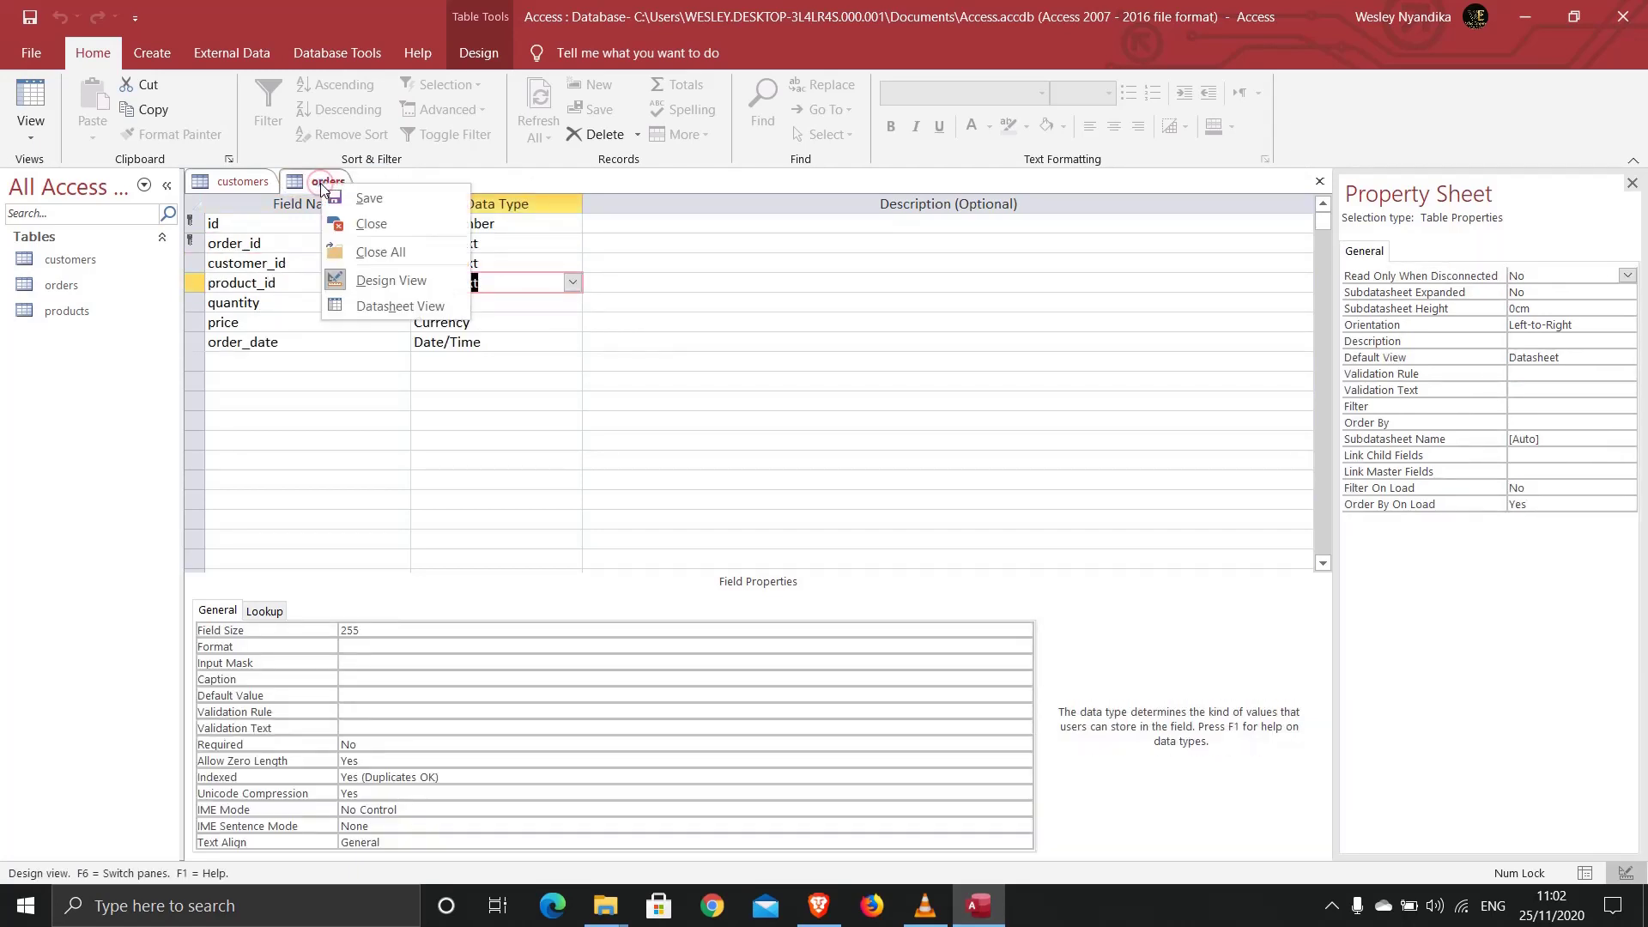
click(350, 220)
click(229, 184)
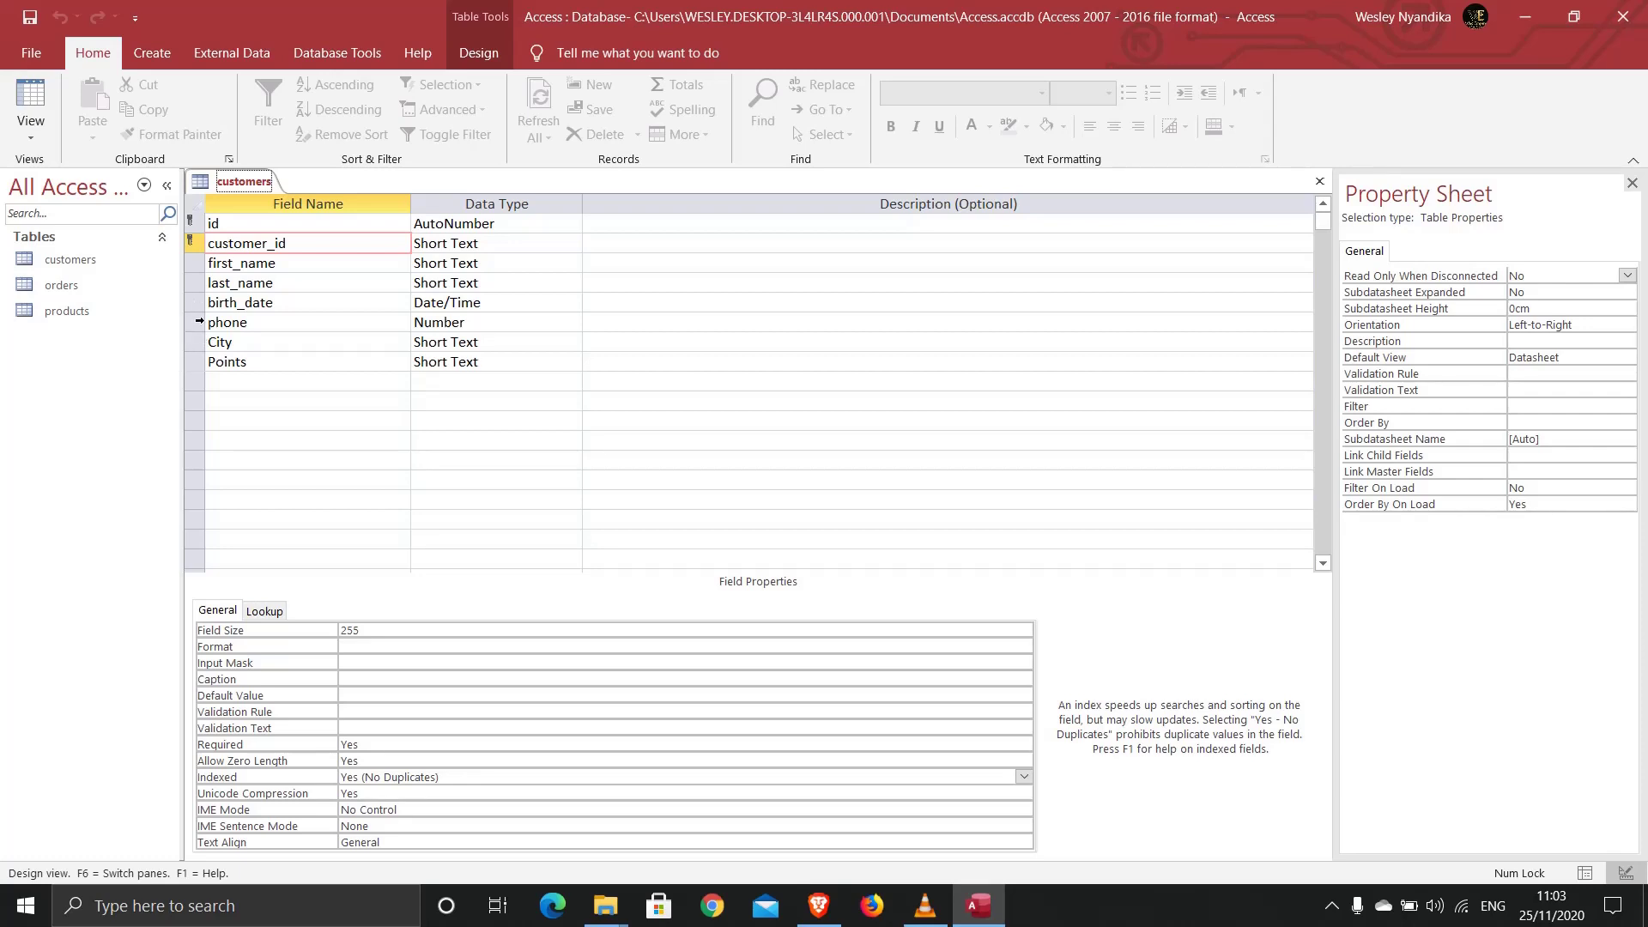
Step: Insert a new gender field above phone and show its data type choices
click(195, 324)
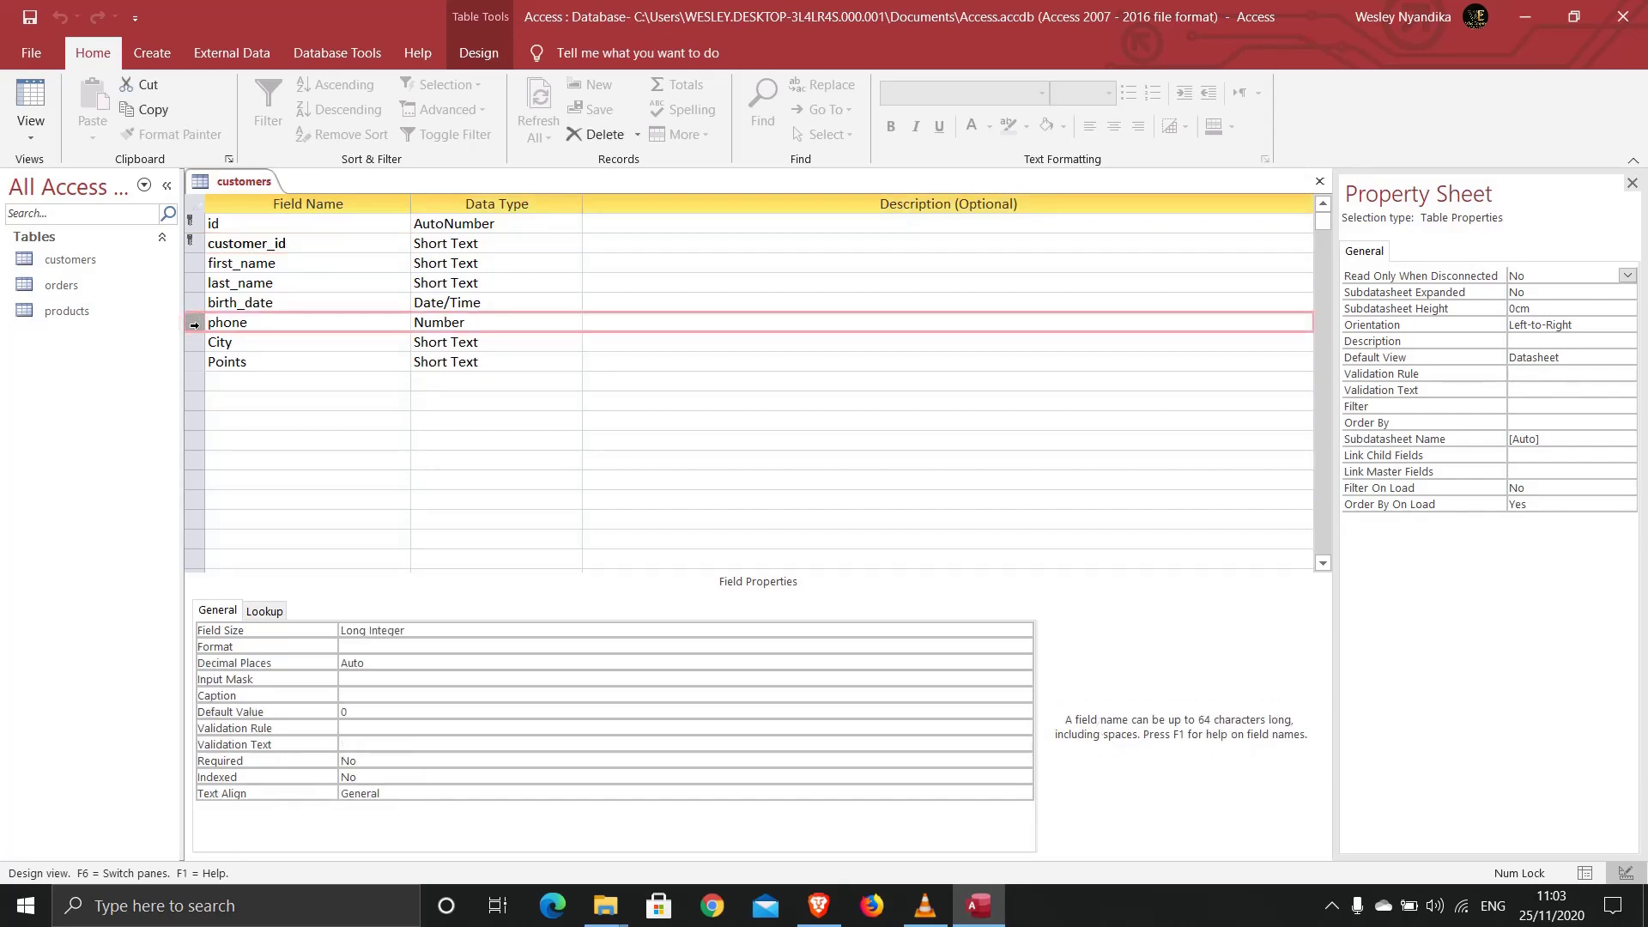
right_click(196, 331)
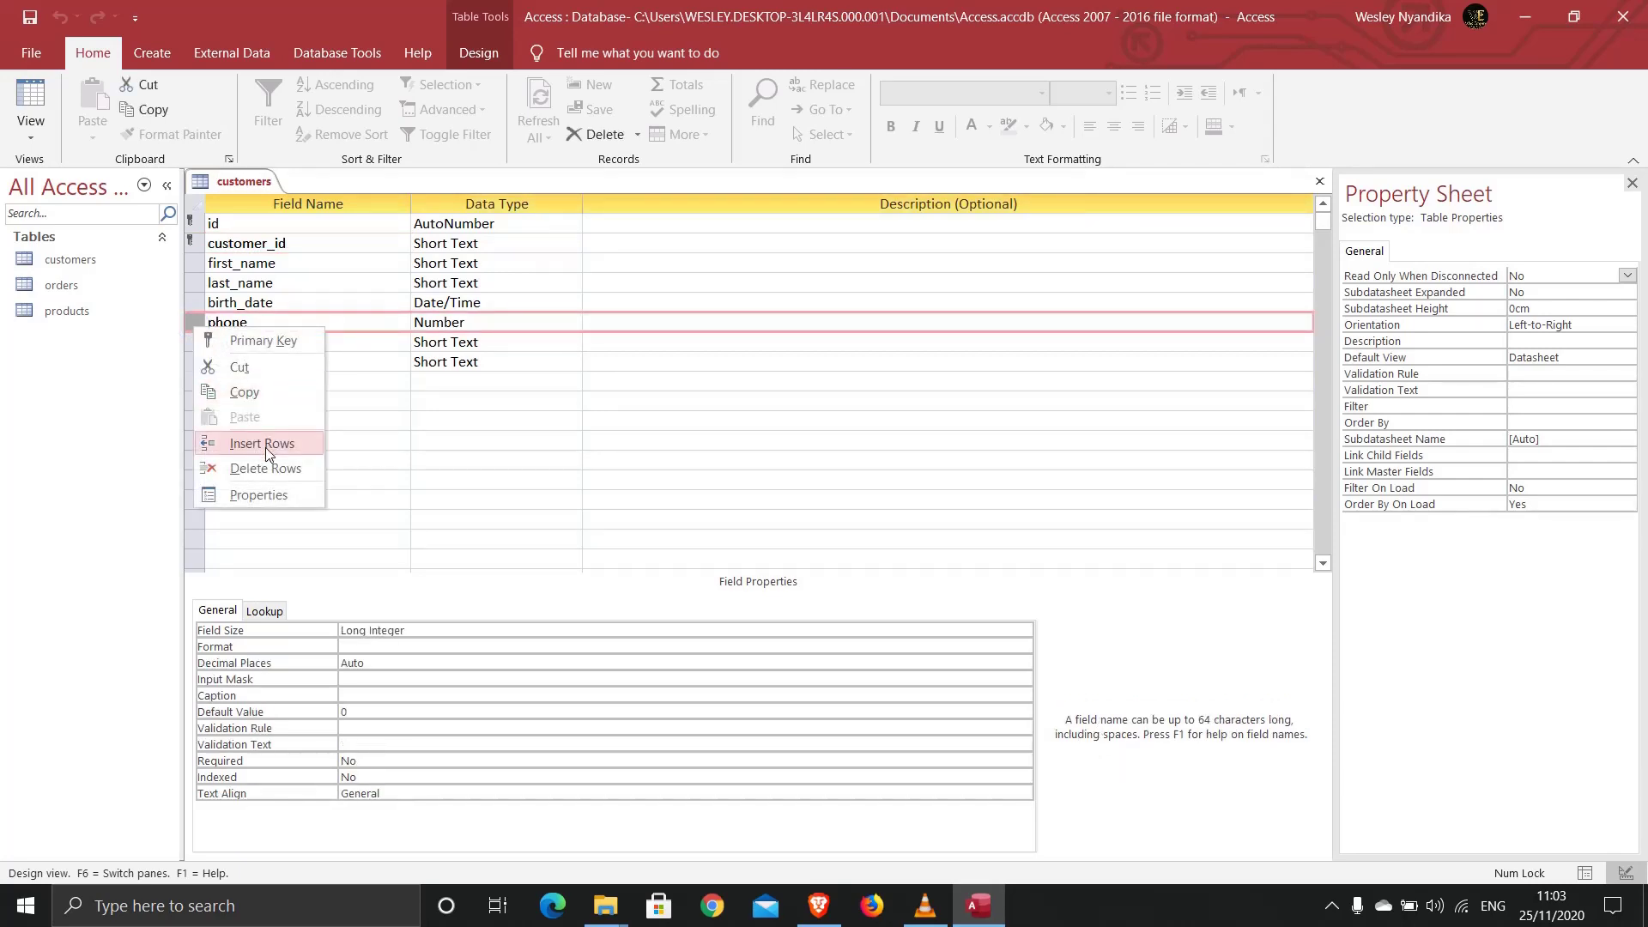
click(266, 444)
click(238, 323)
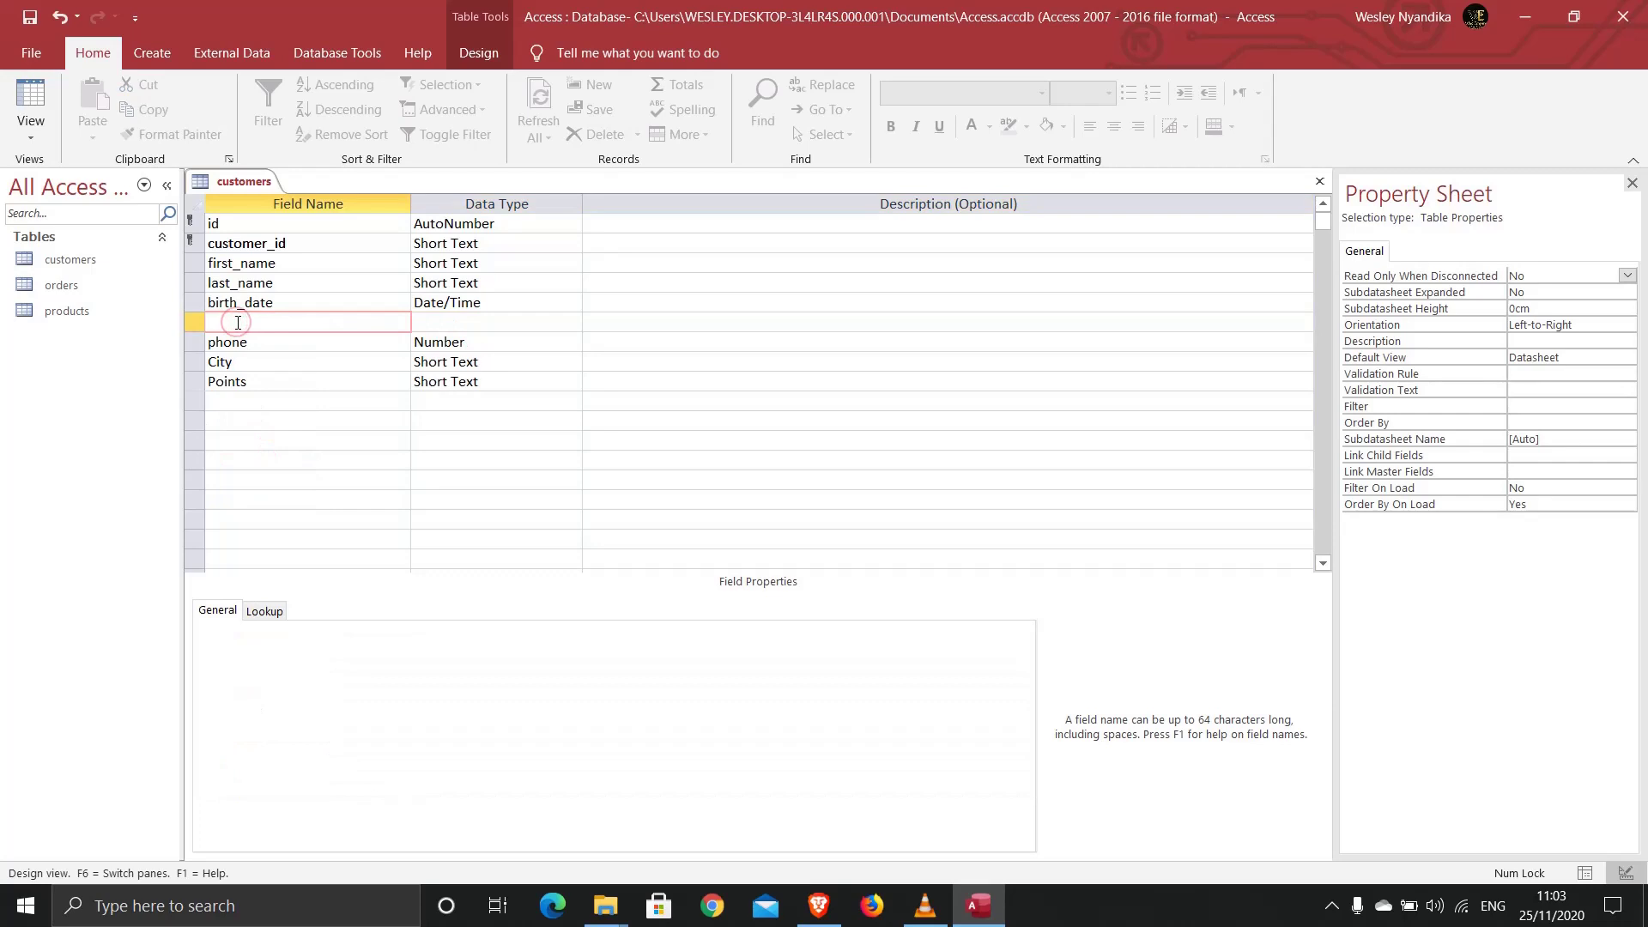
text(gender)
click(474, 326)
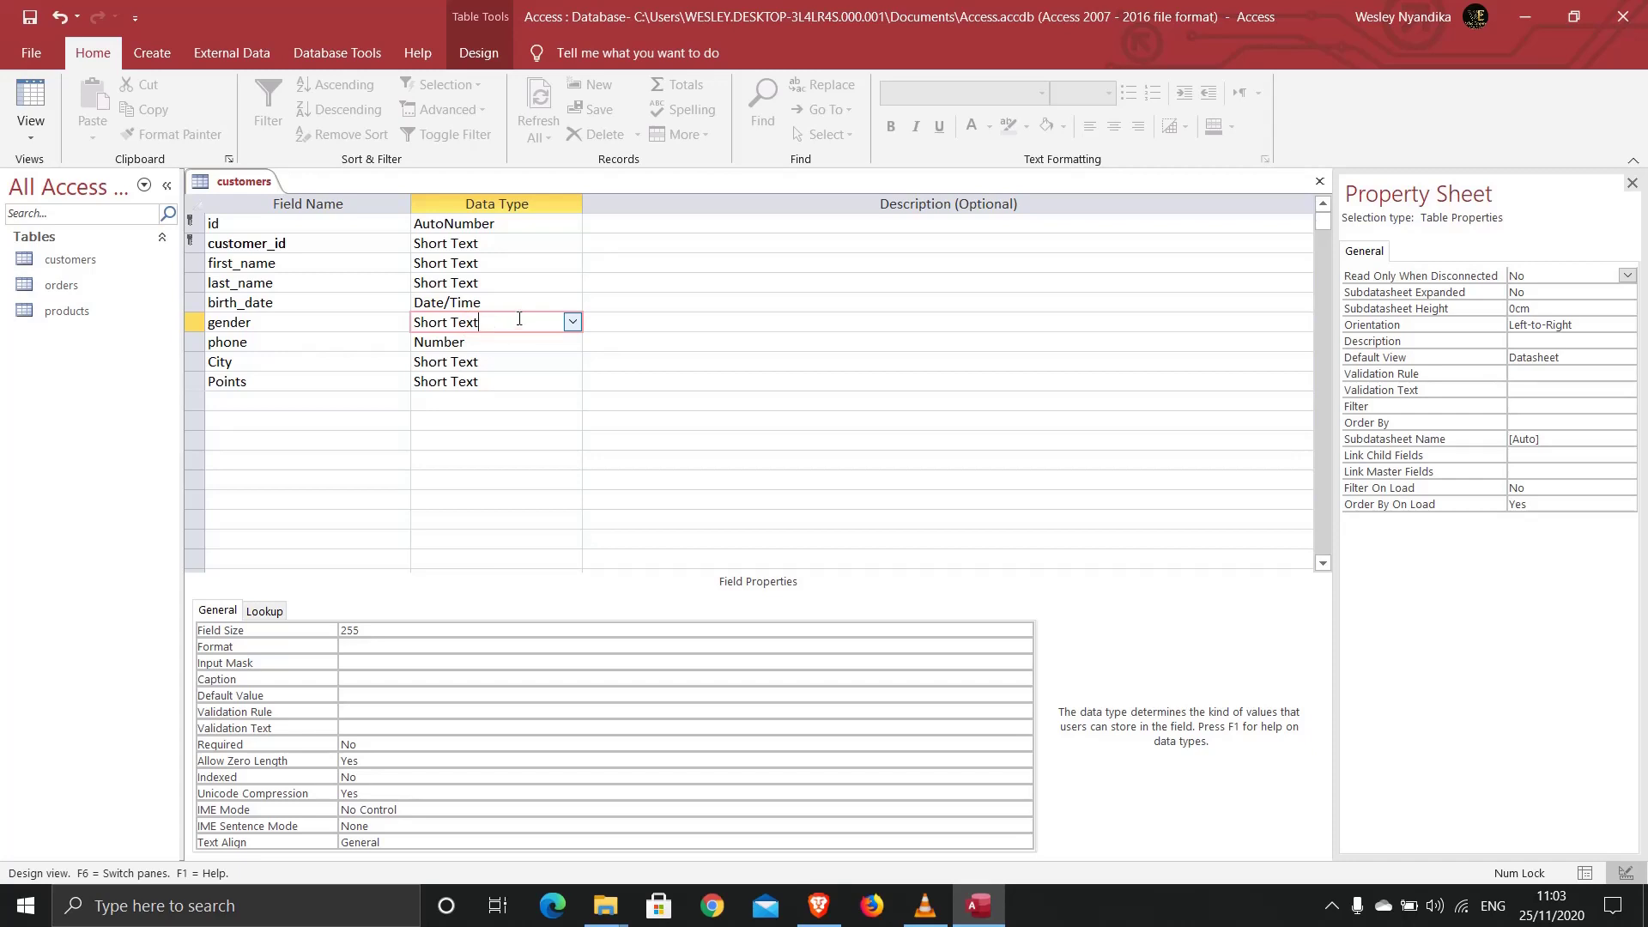
click(572, 323)
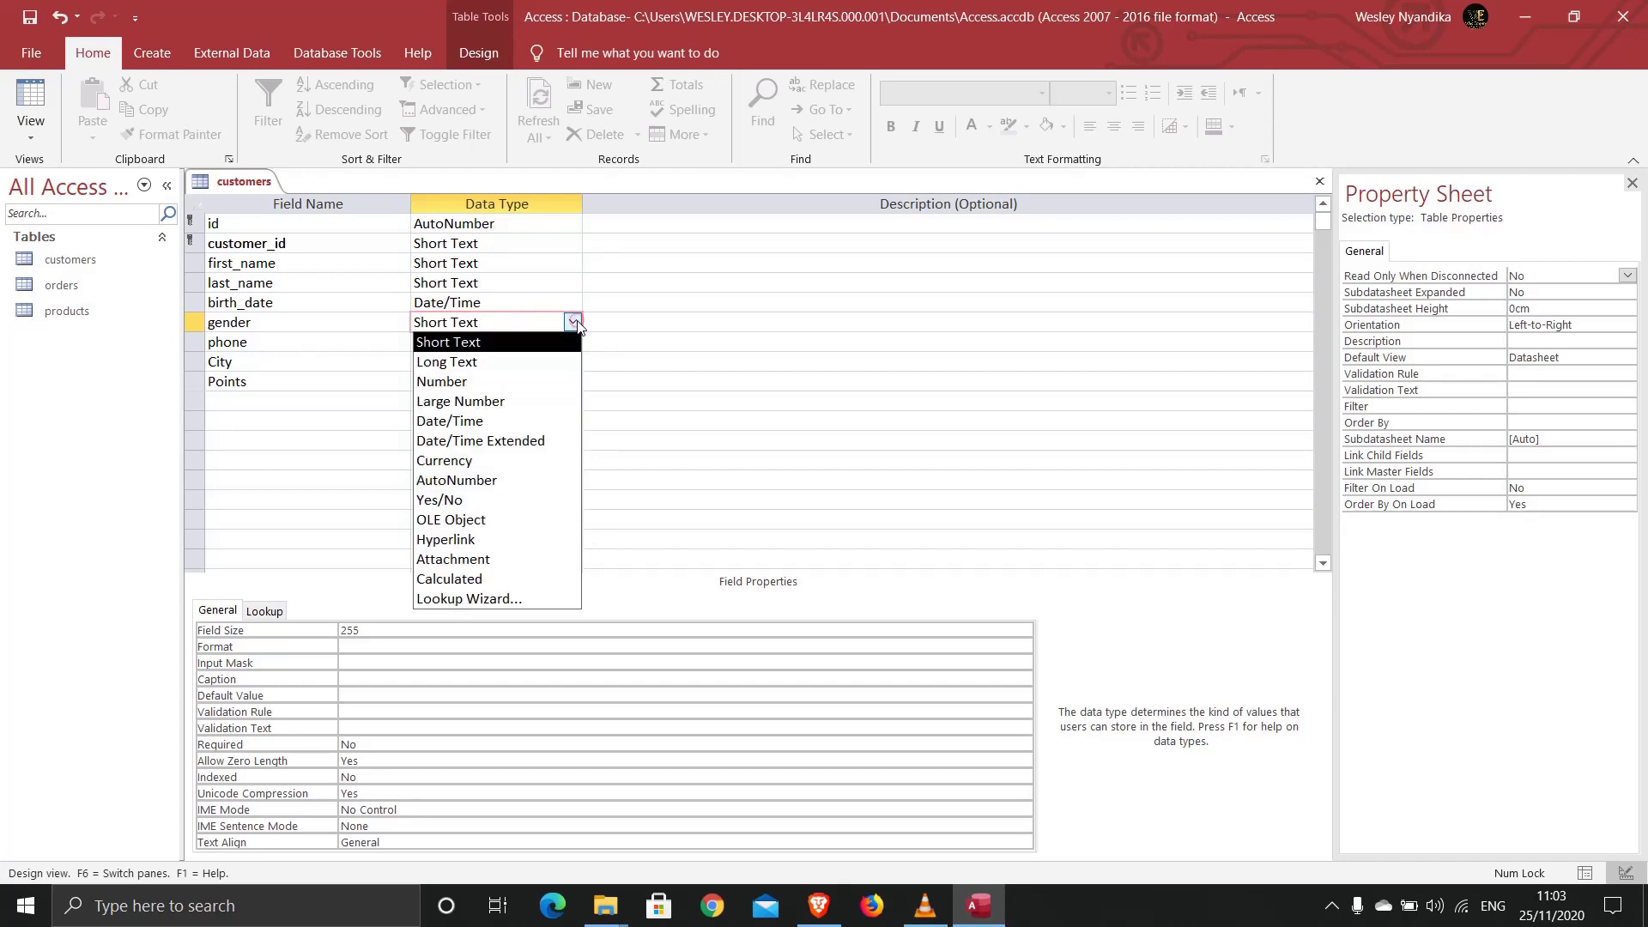
Step: Build a typed-in lookup list for gender with the values Male and Female
click(504, 599)
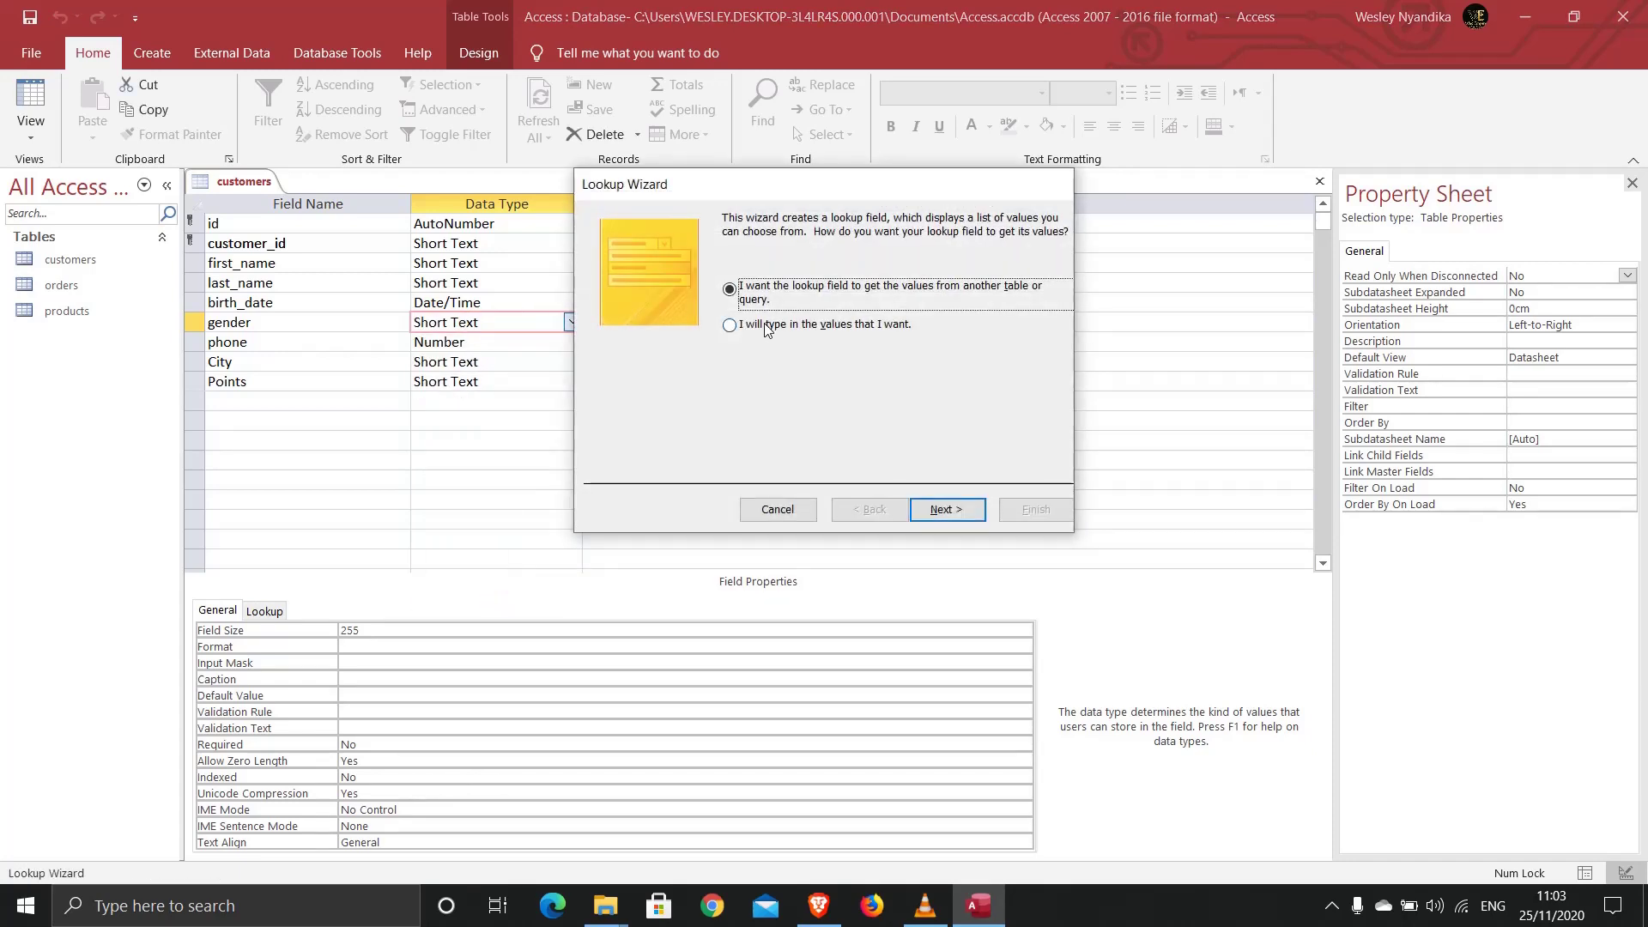
click(766, 327)
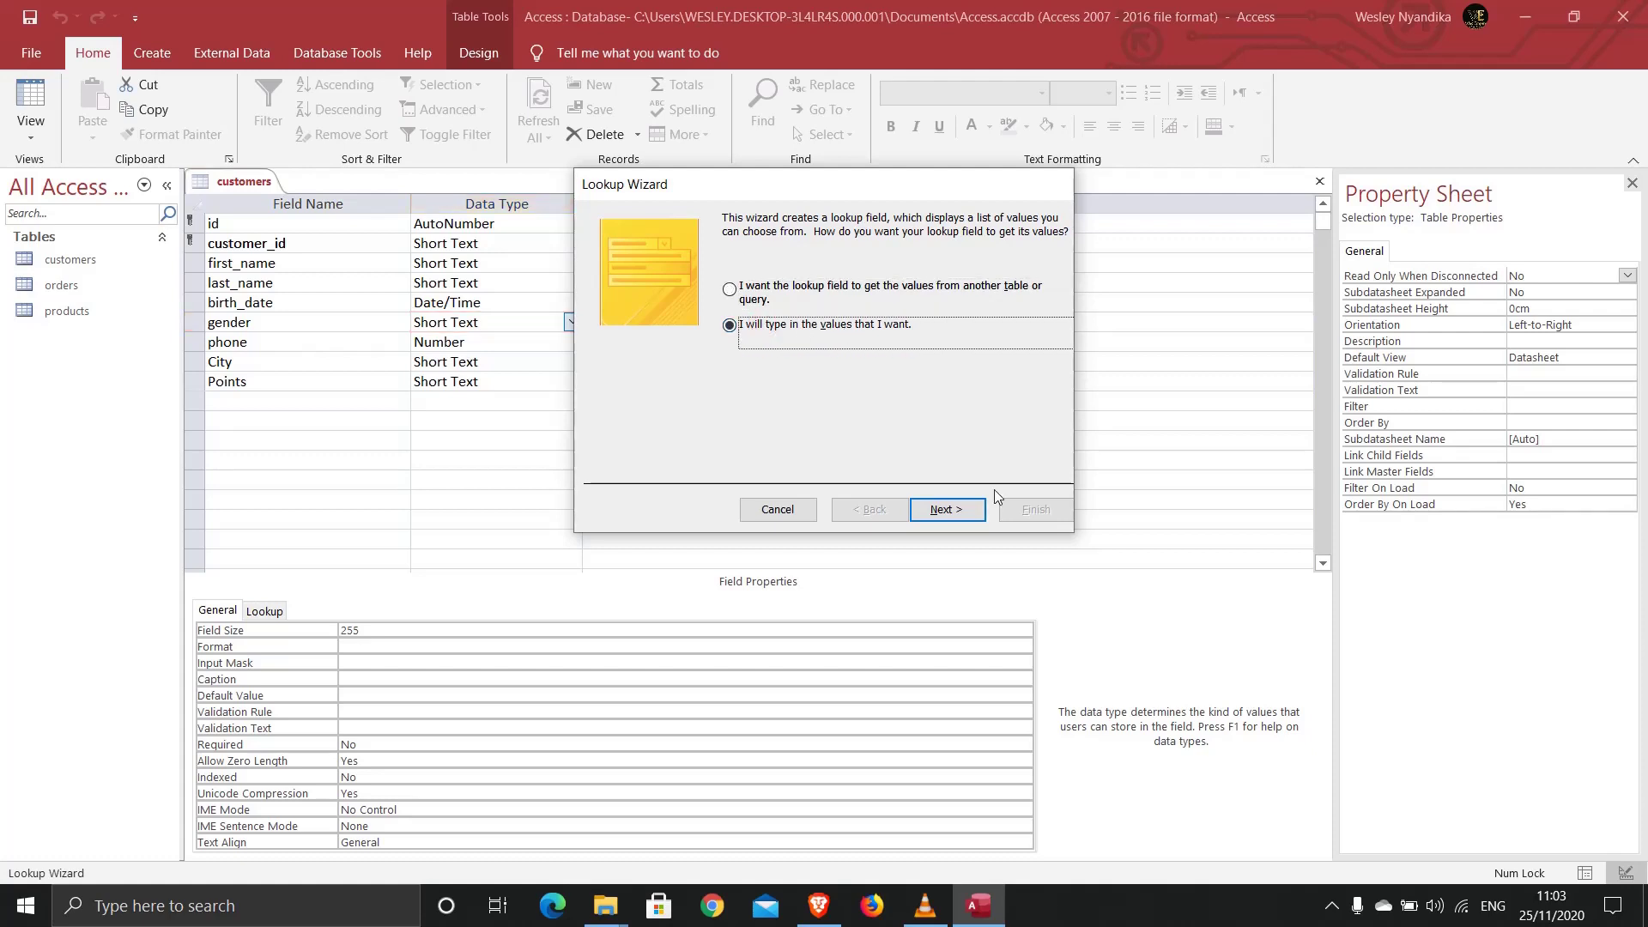
click(948, 510)
click(661, 346)
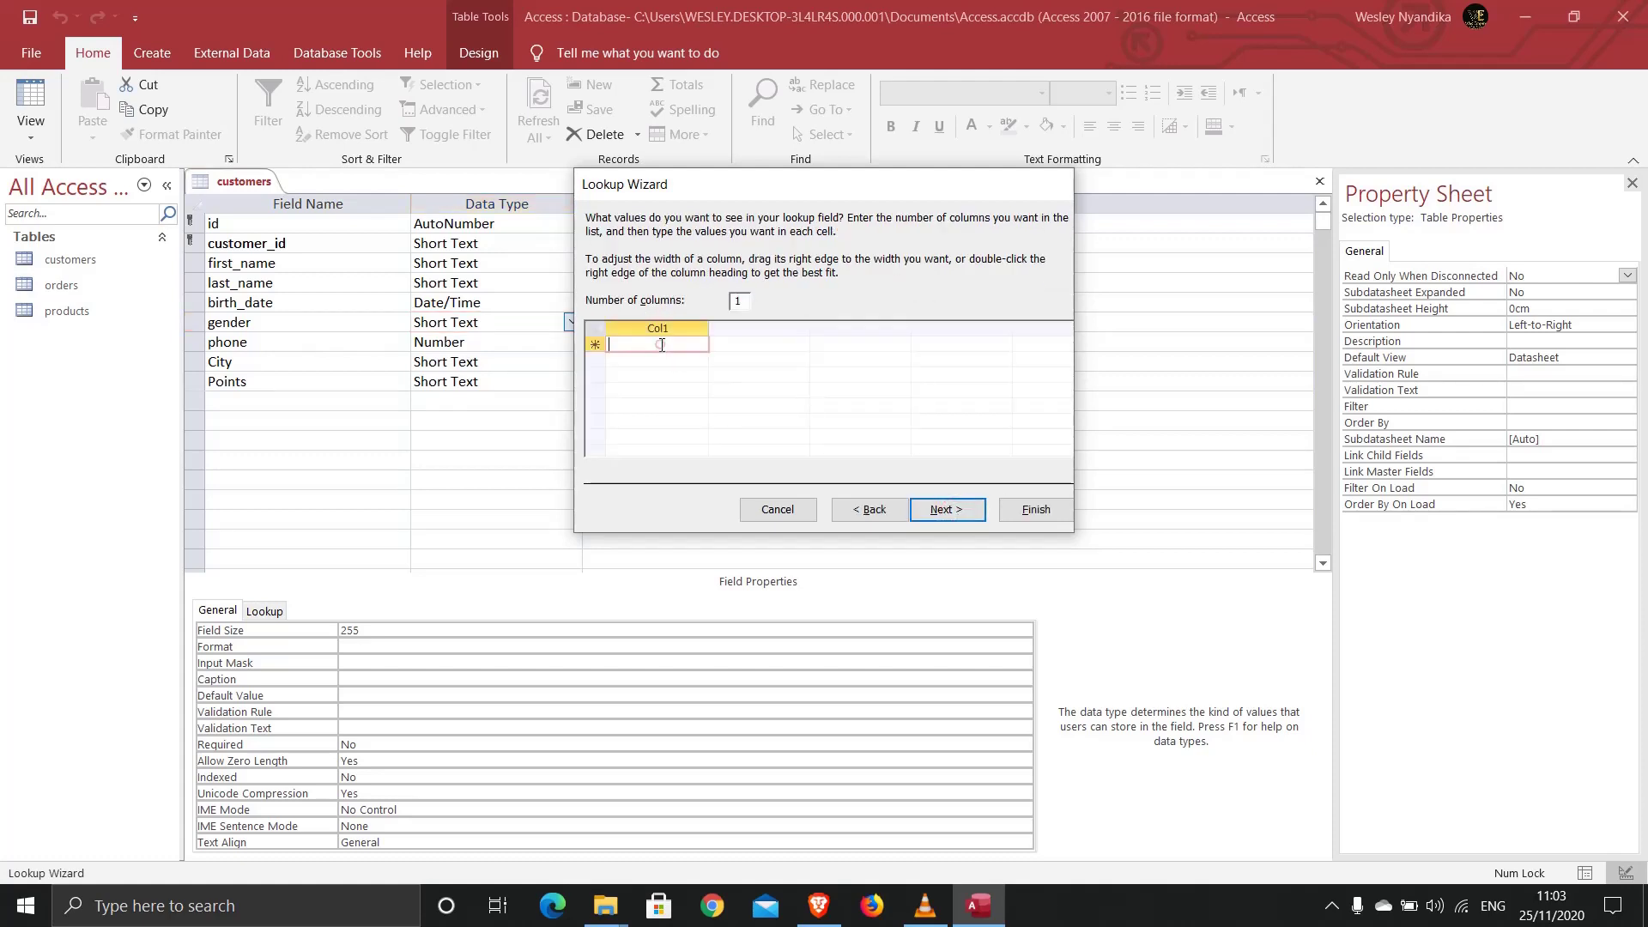
text(Male)
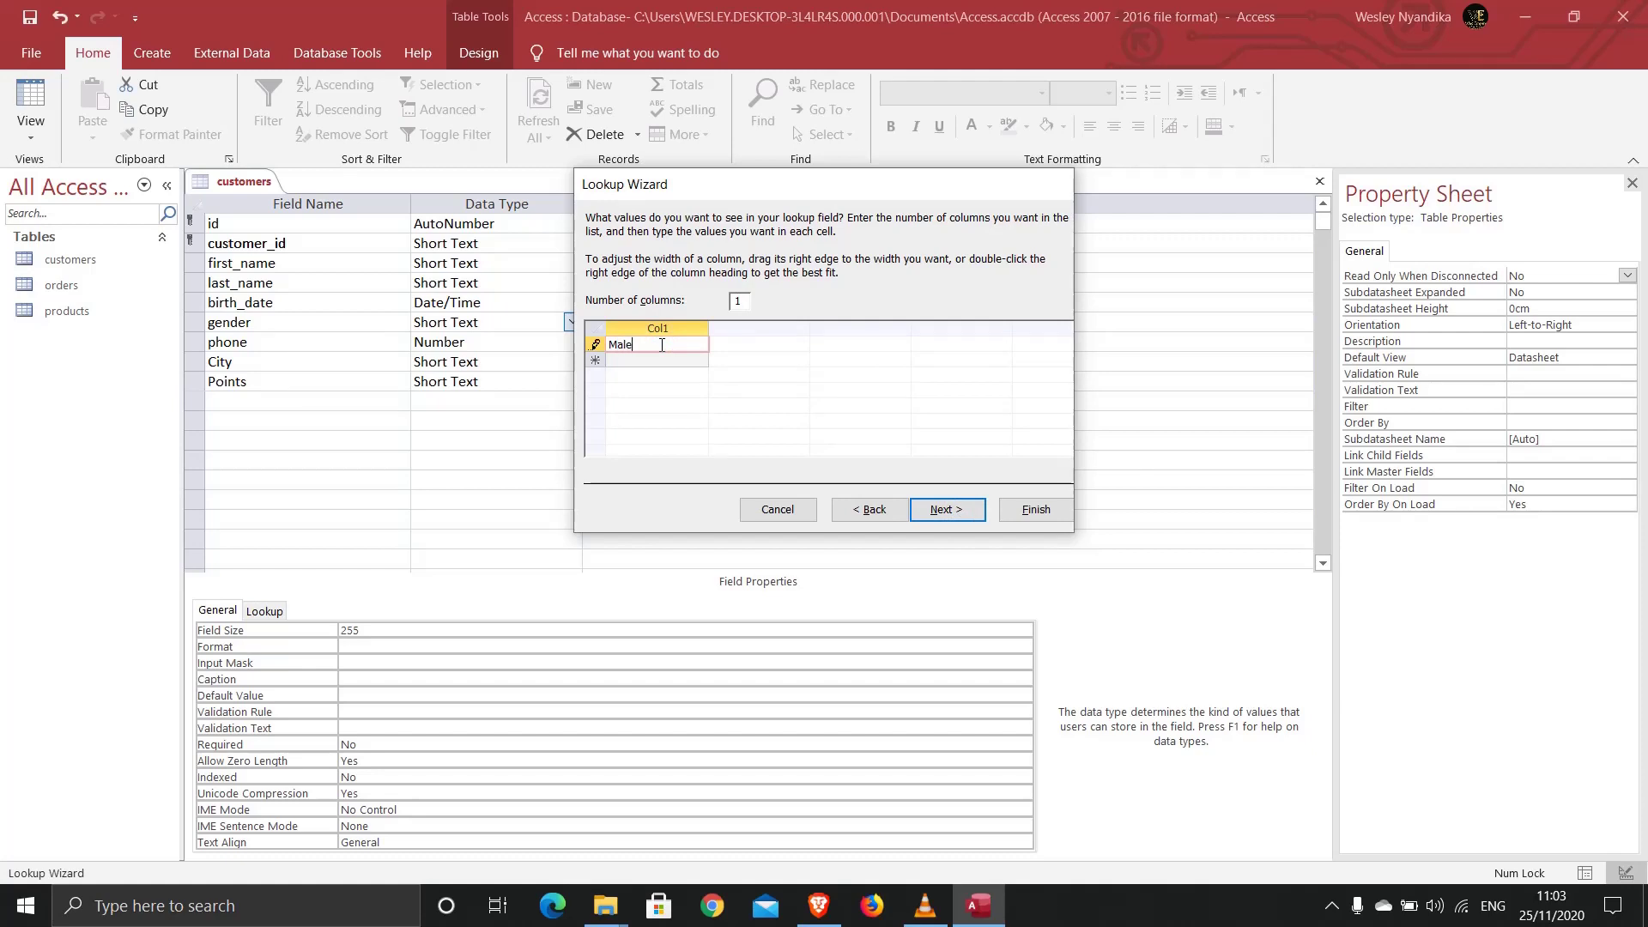
click(645, 356)
text(Fe)
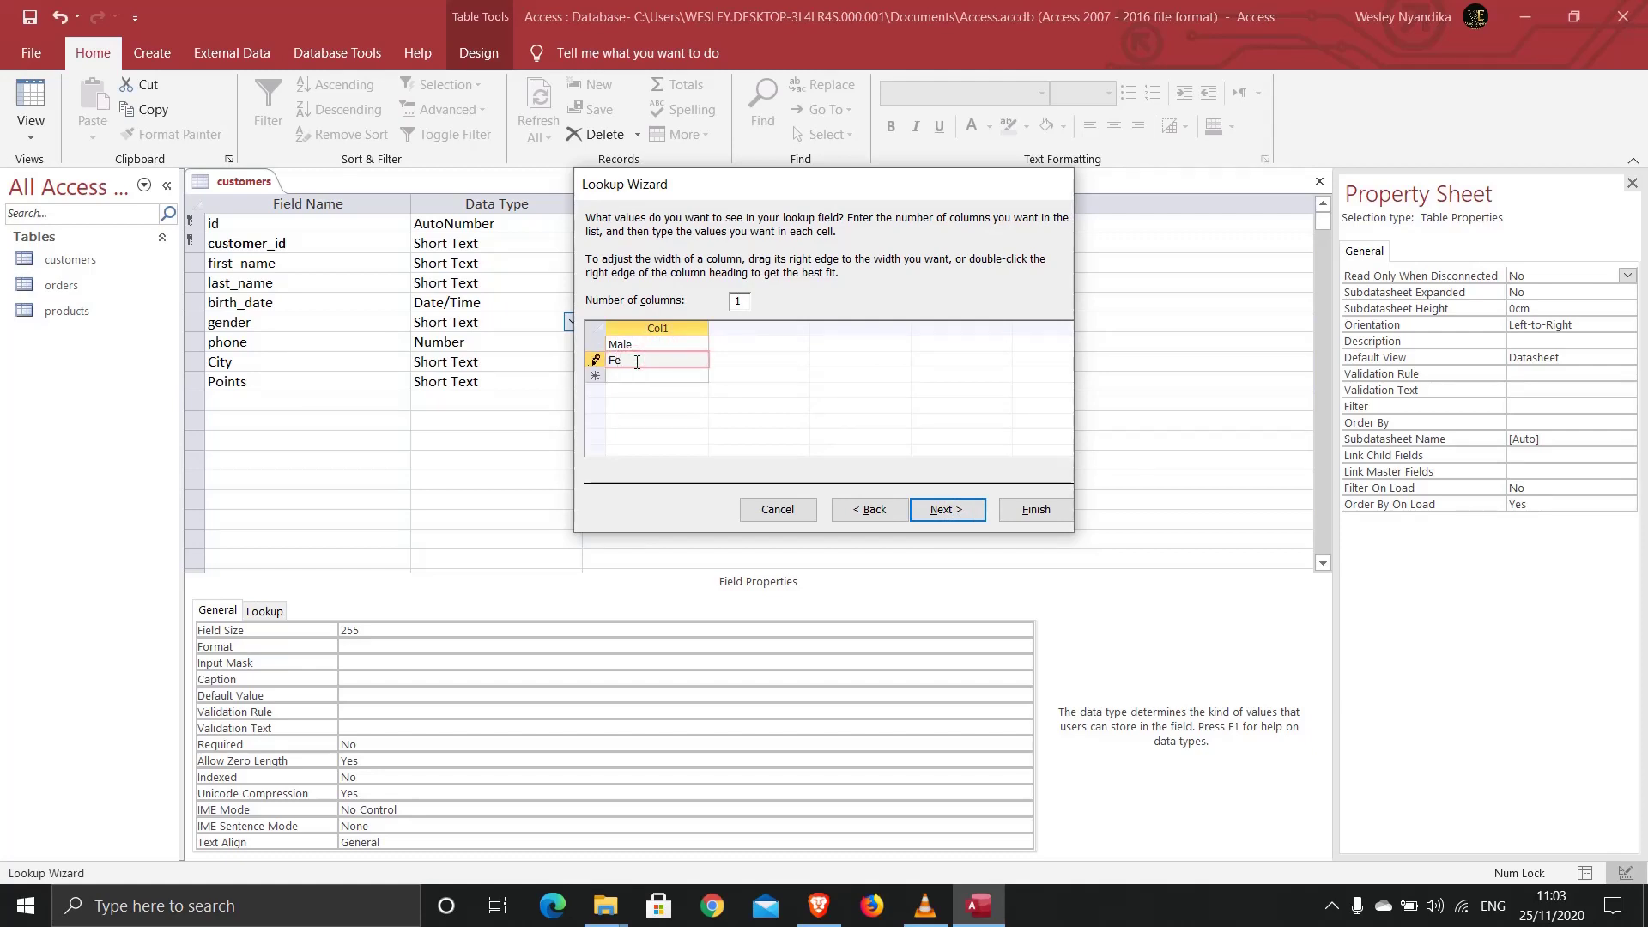
text(male)
click(963, 509)
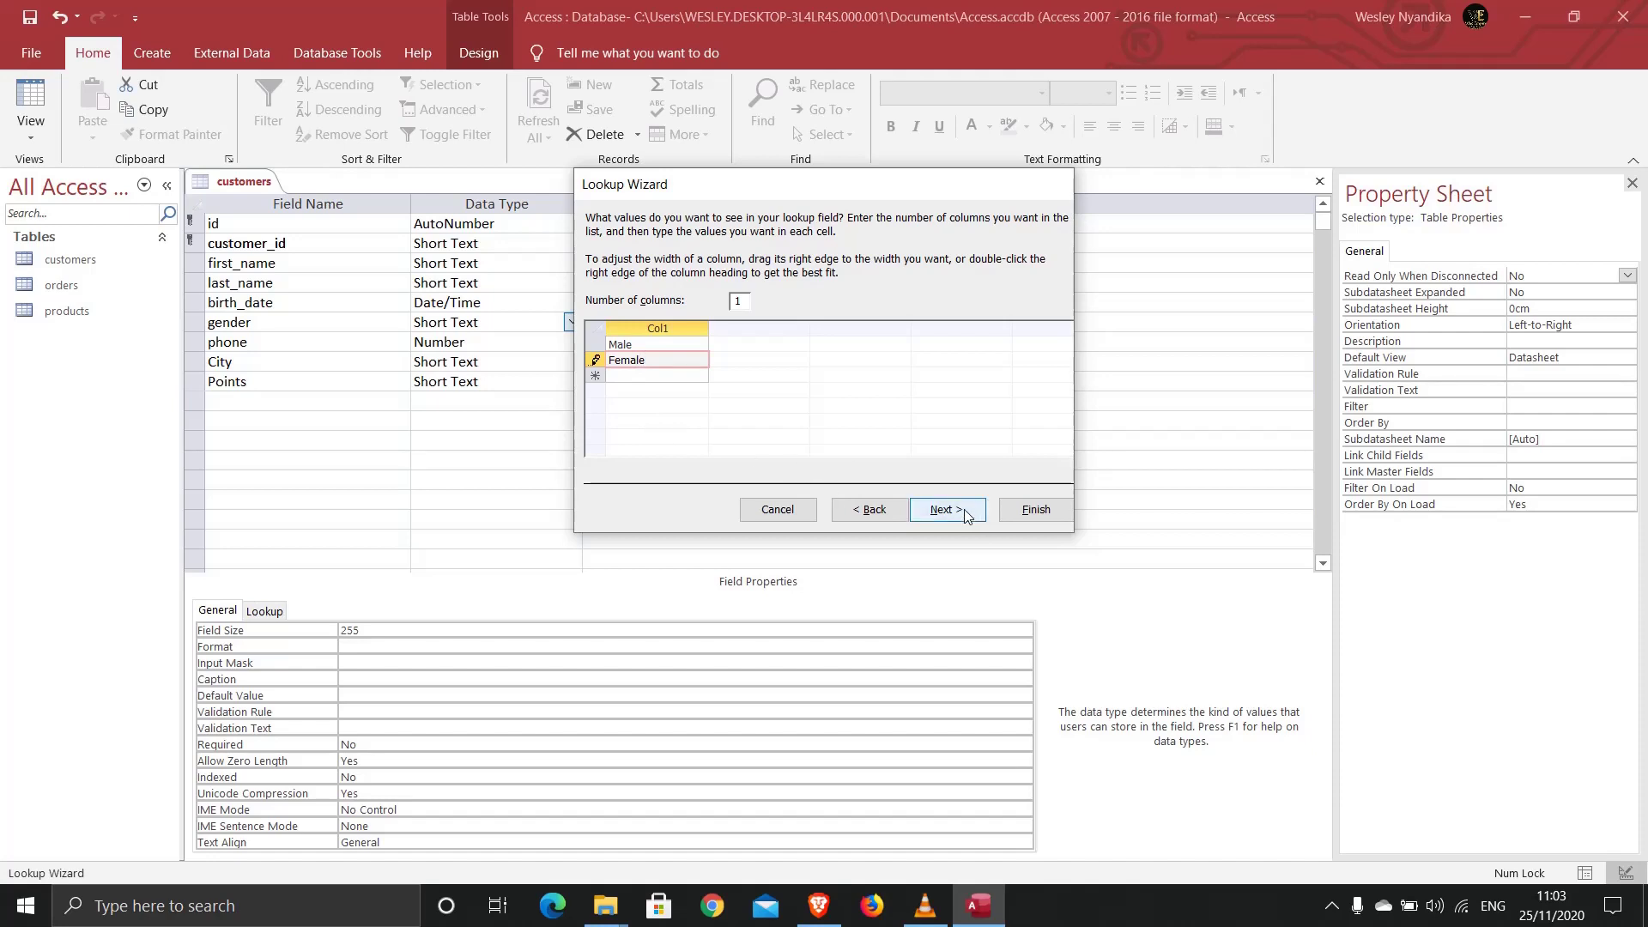
Step: Finish the gender Lookup Wizard, then select the phone and customer_id field rows
click(1027, 511)
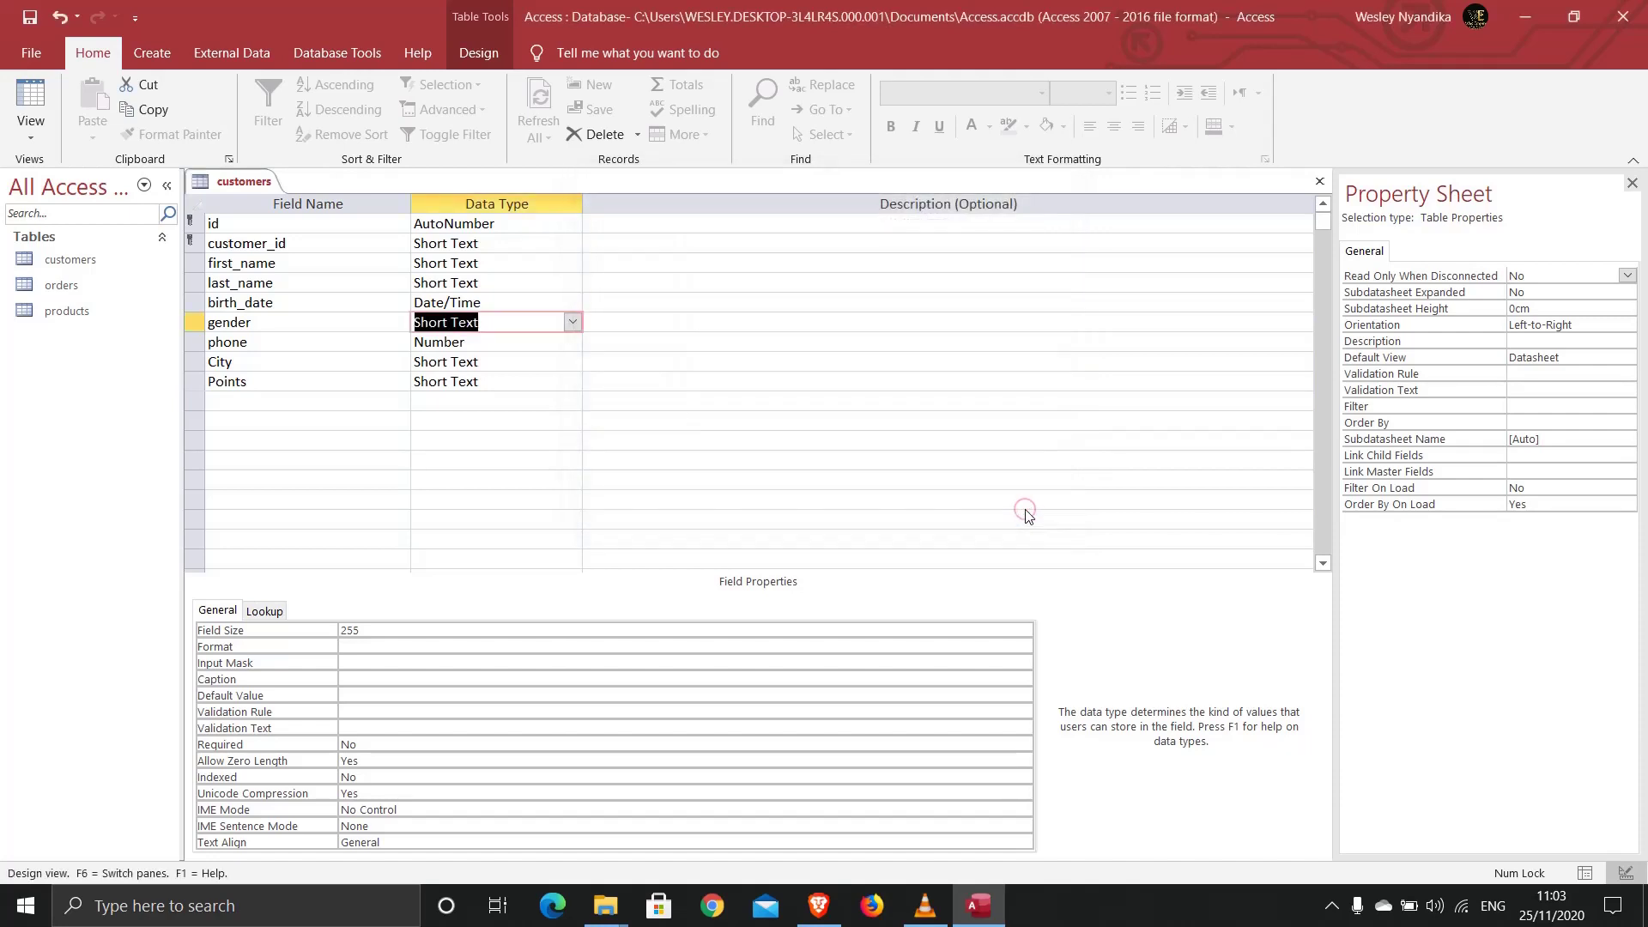
click(503, 348)
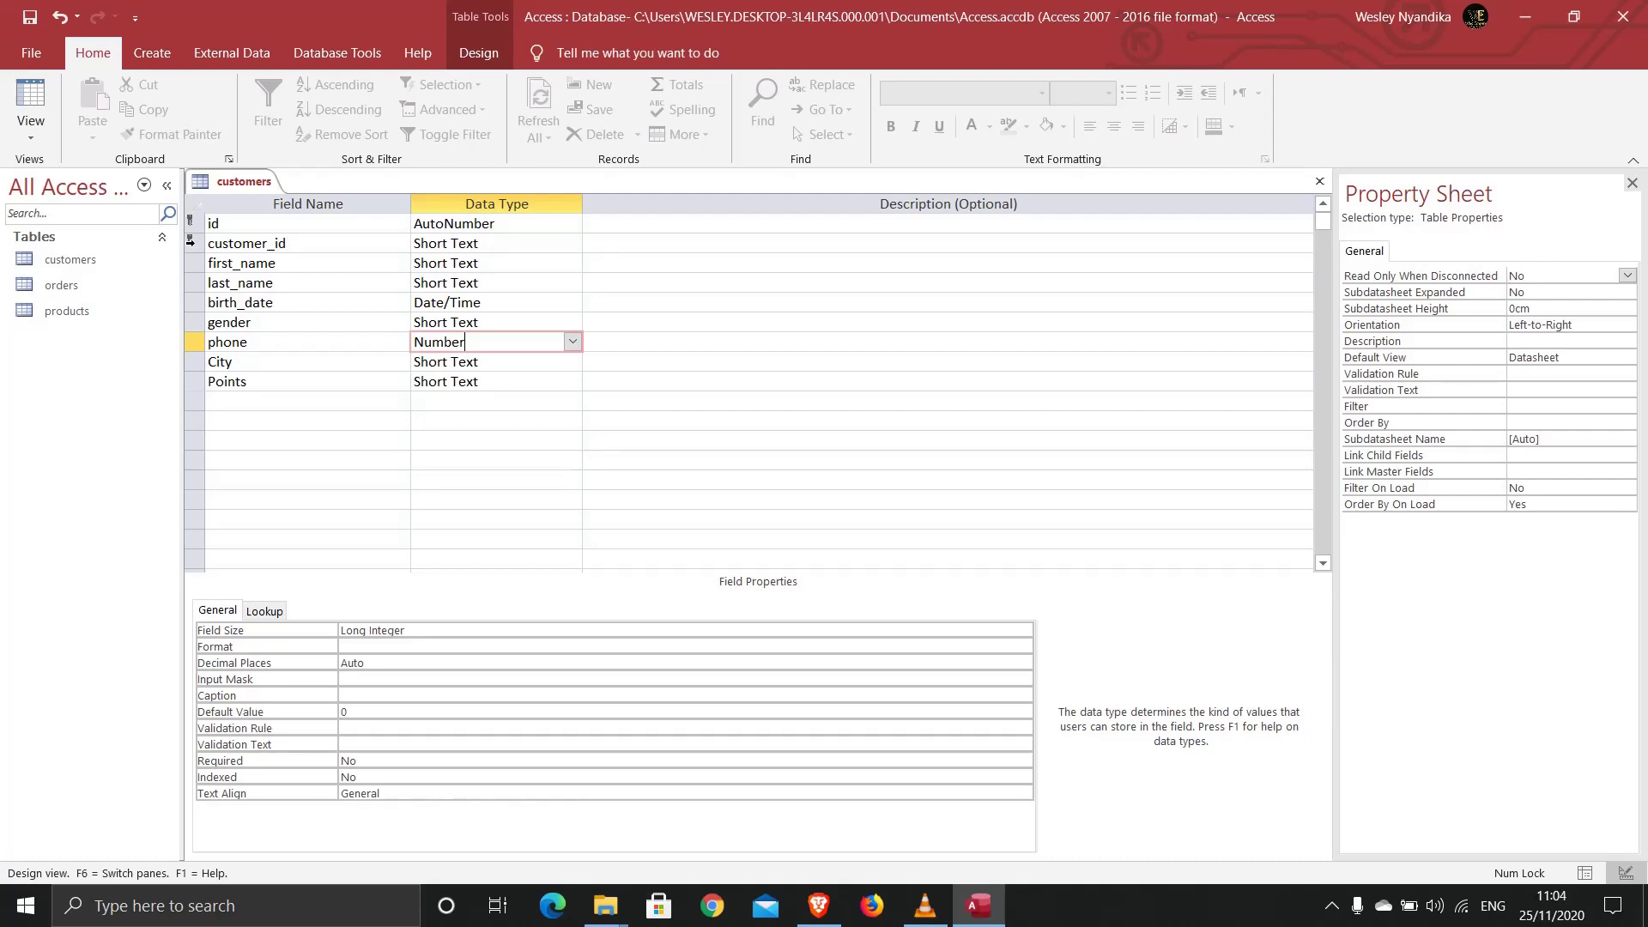
click(193, 244)
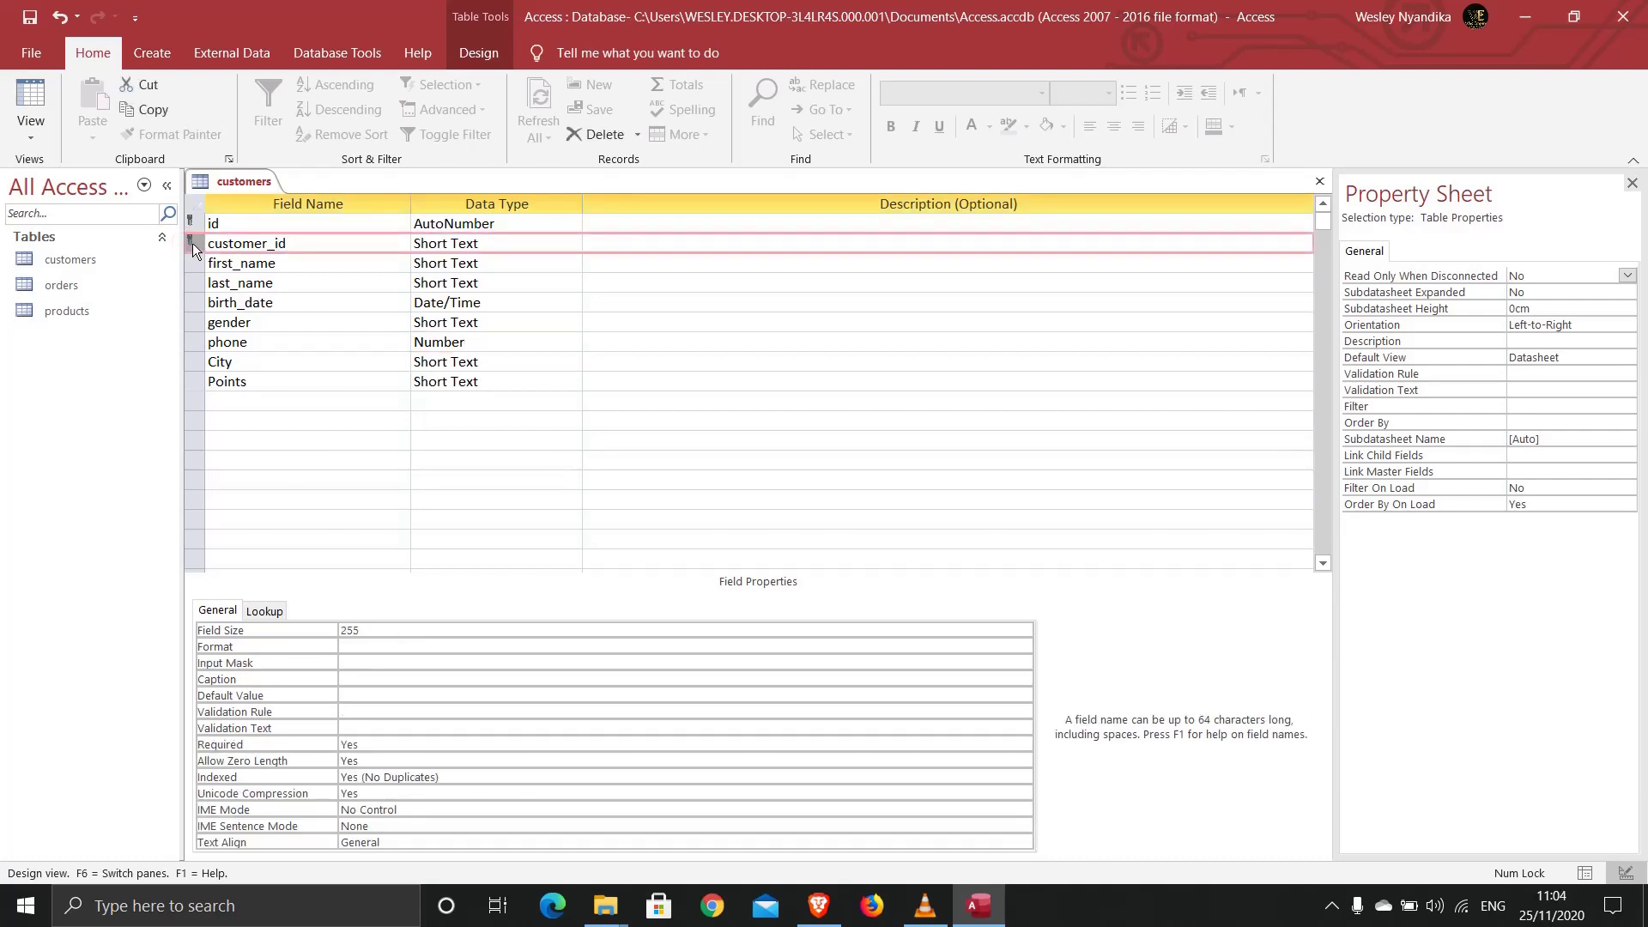
Step: Insert a new Attachment-type field named passport above customer_id
right_click(192, 244)
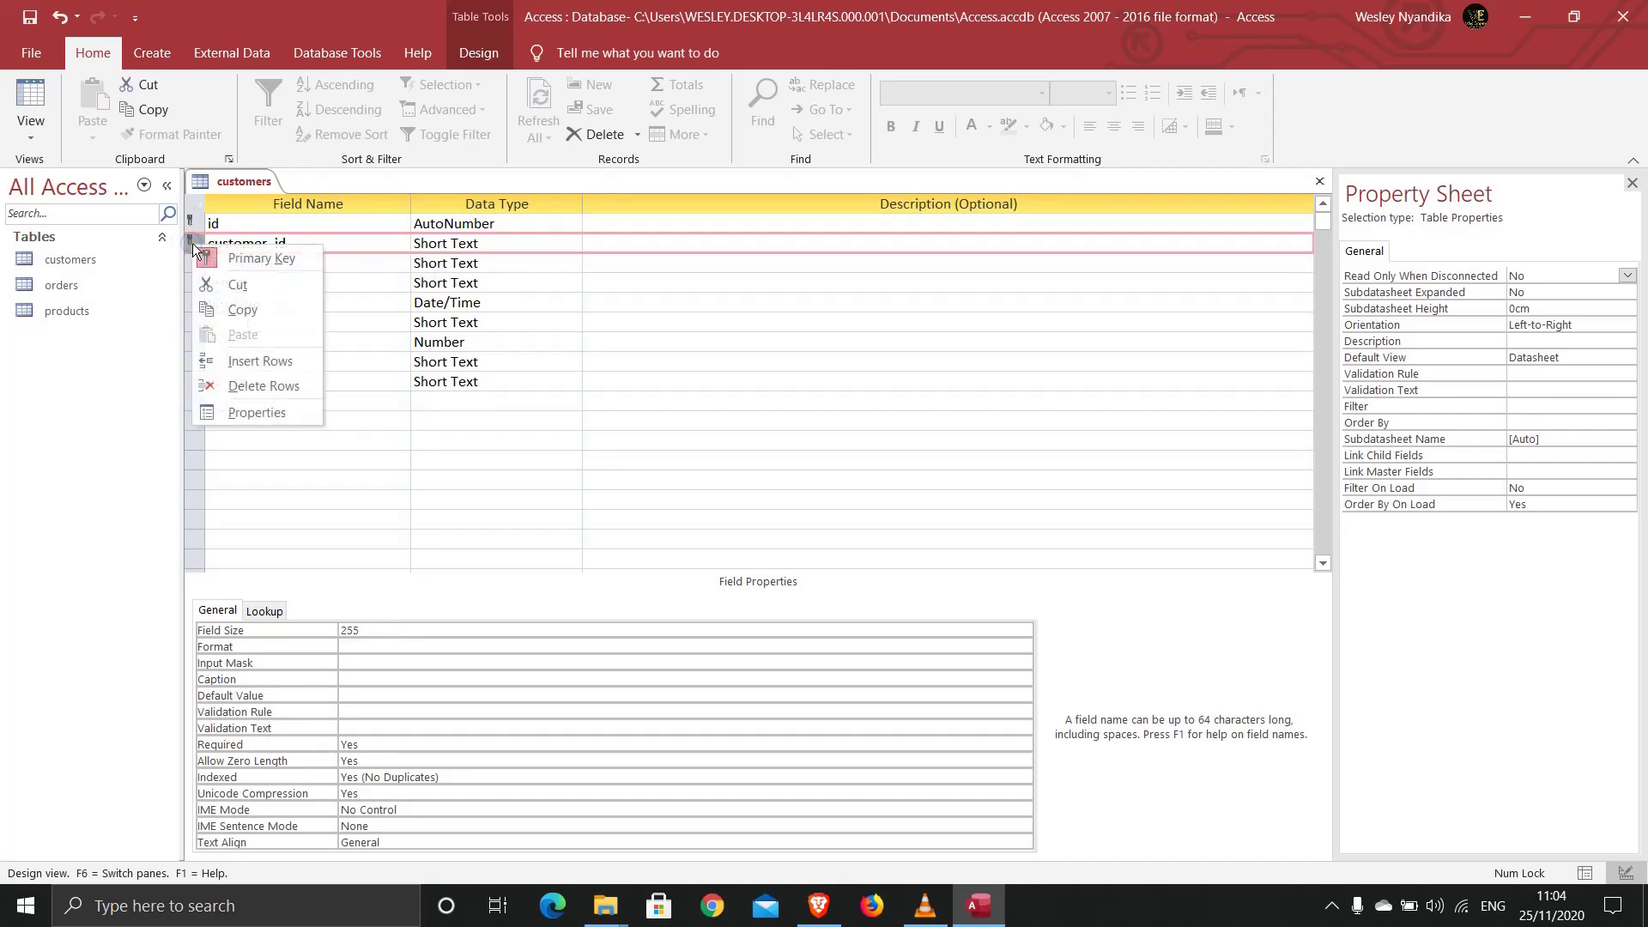
click(249, 361)
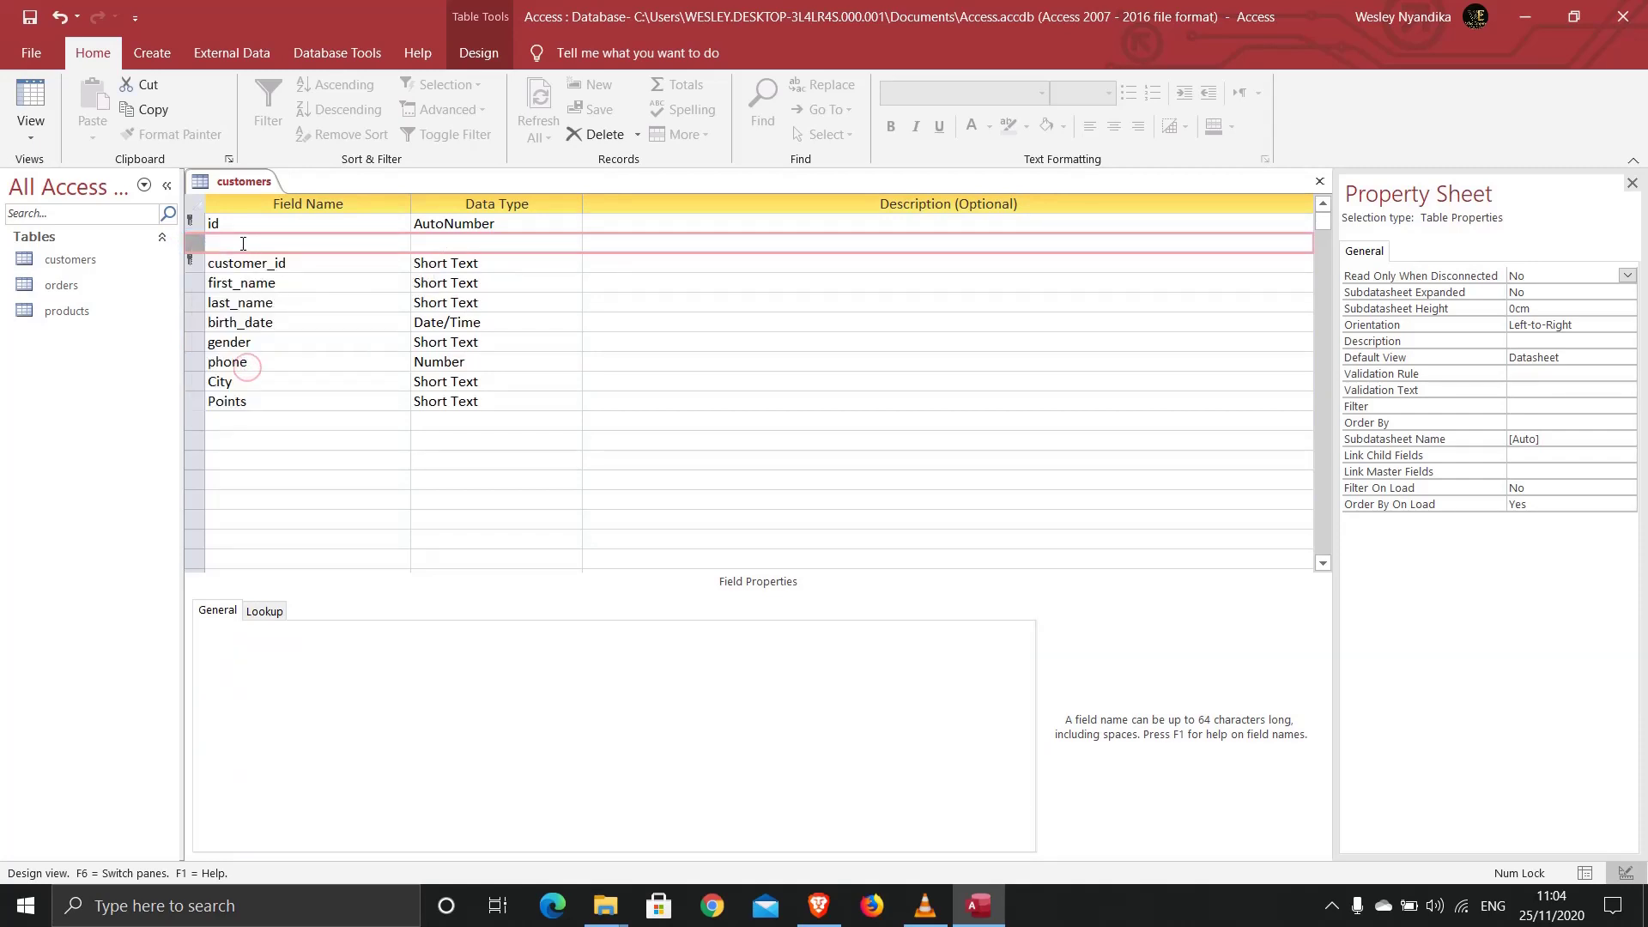
text(passport)
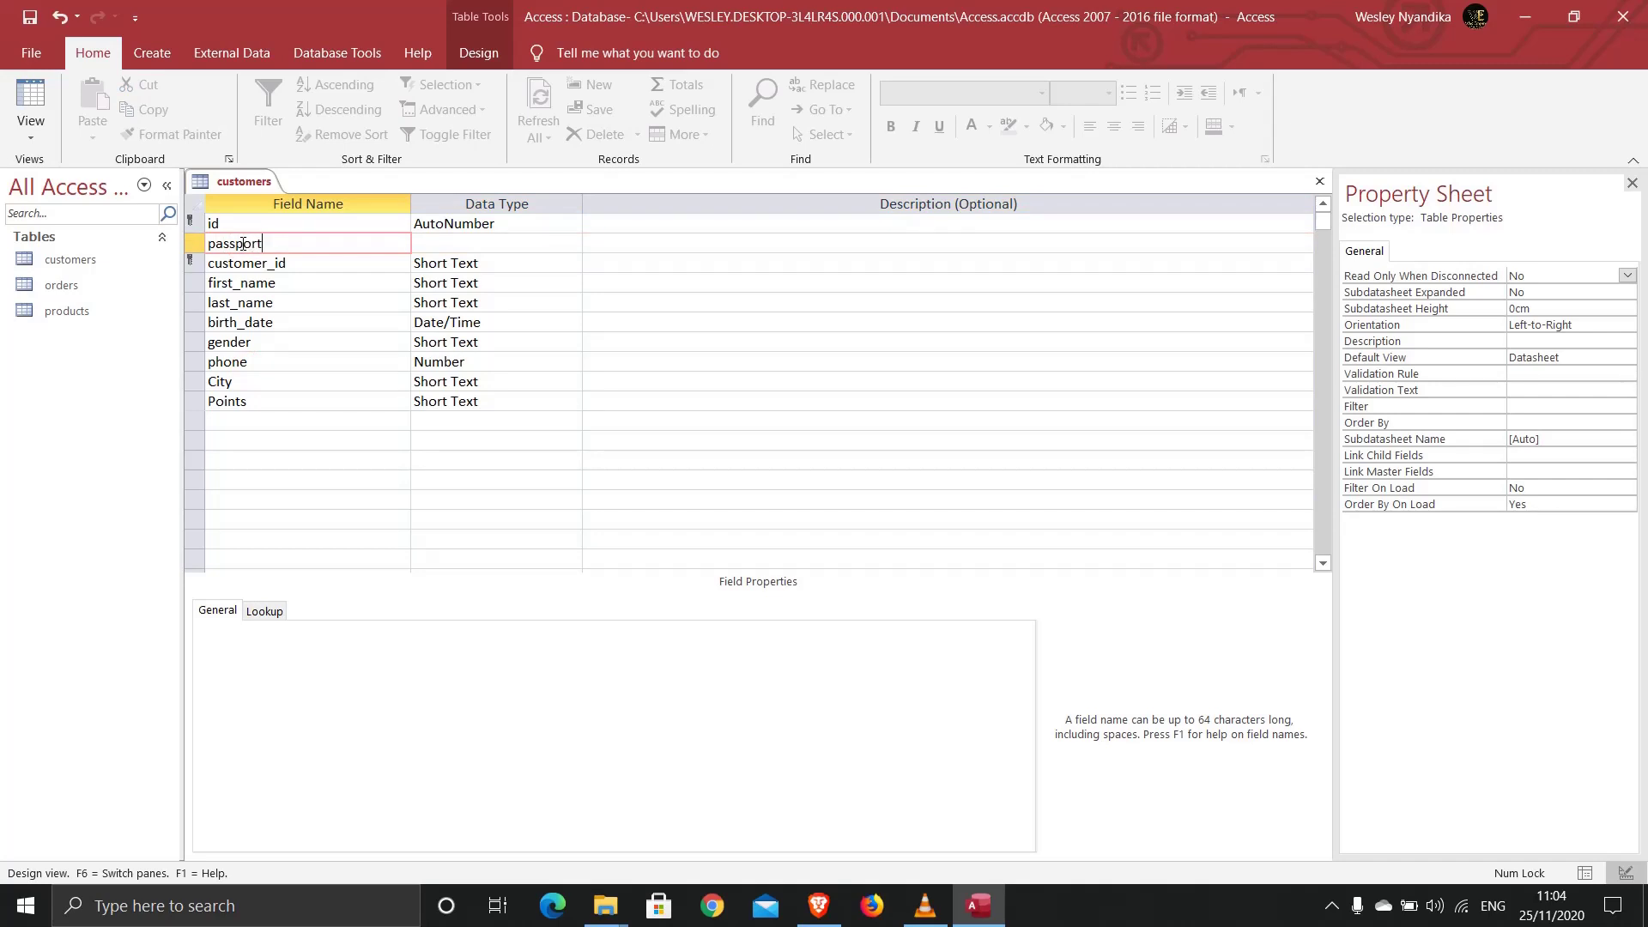
click(418, 245)
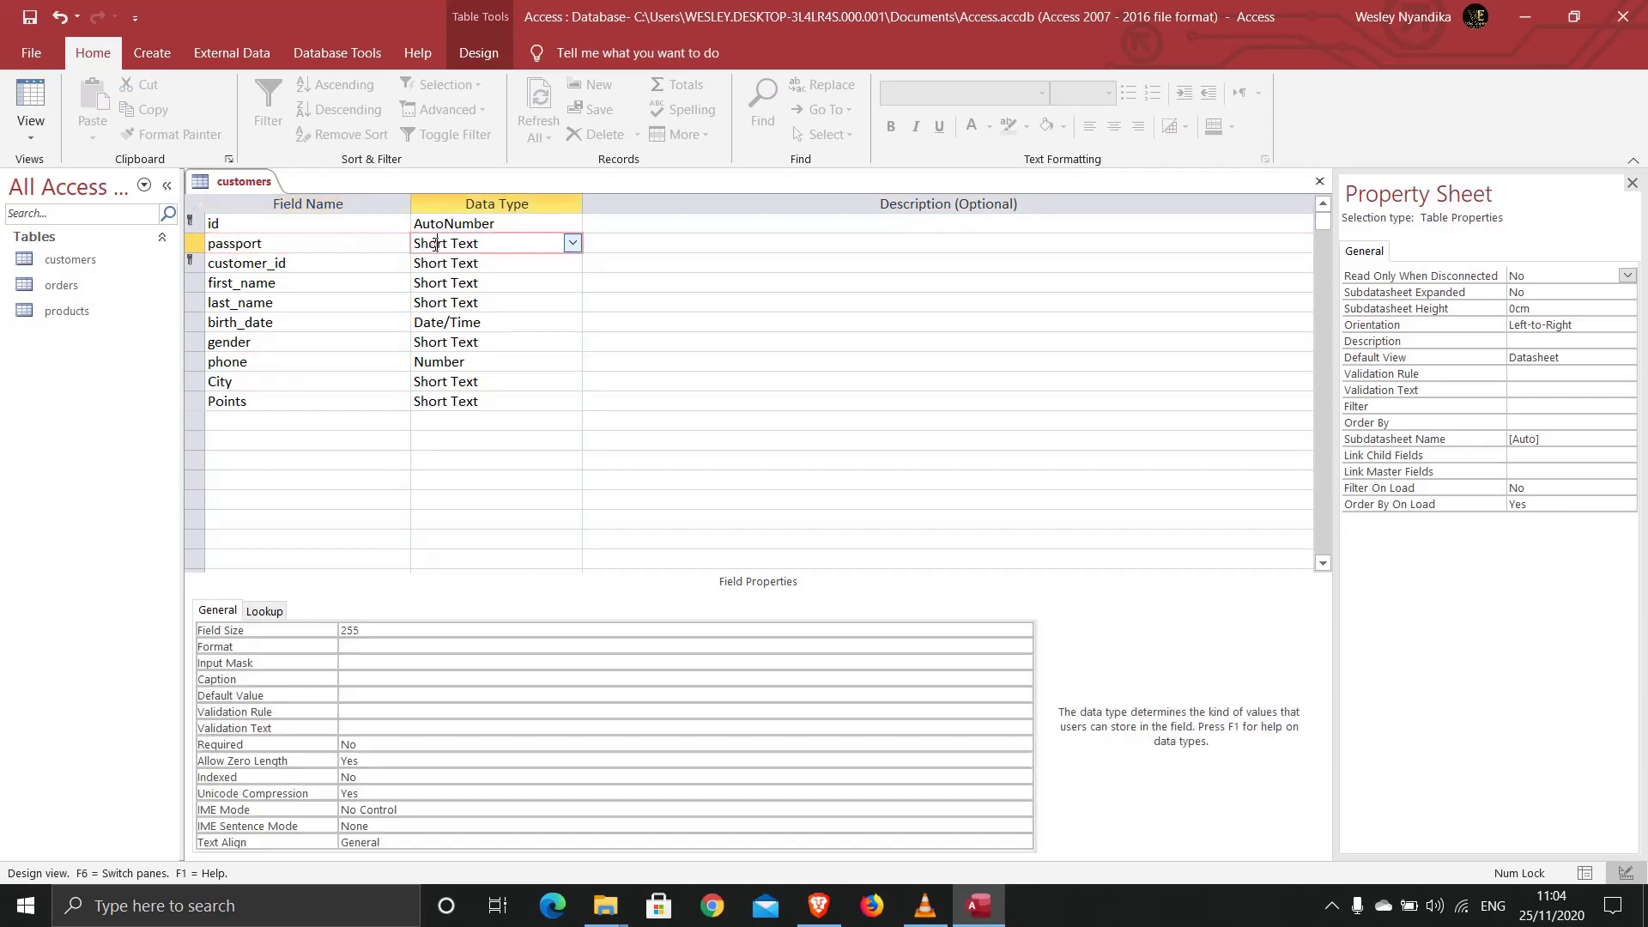
click(571, 244)
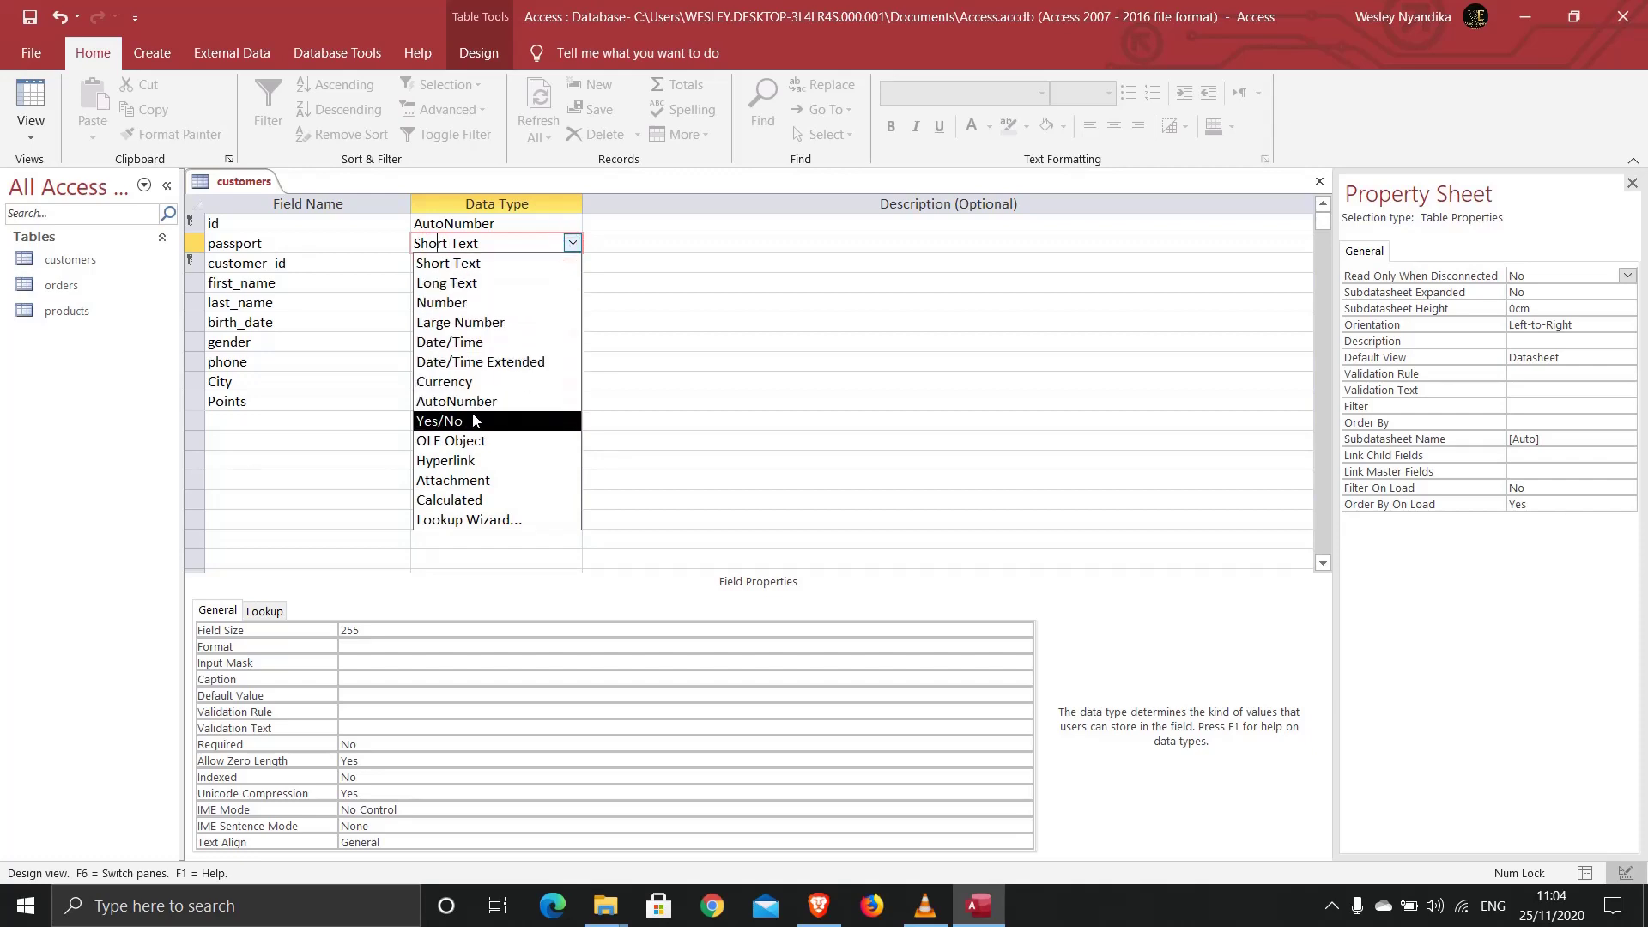
click(475, 480)
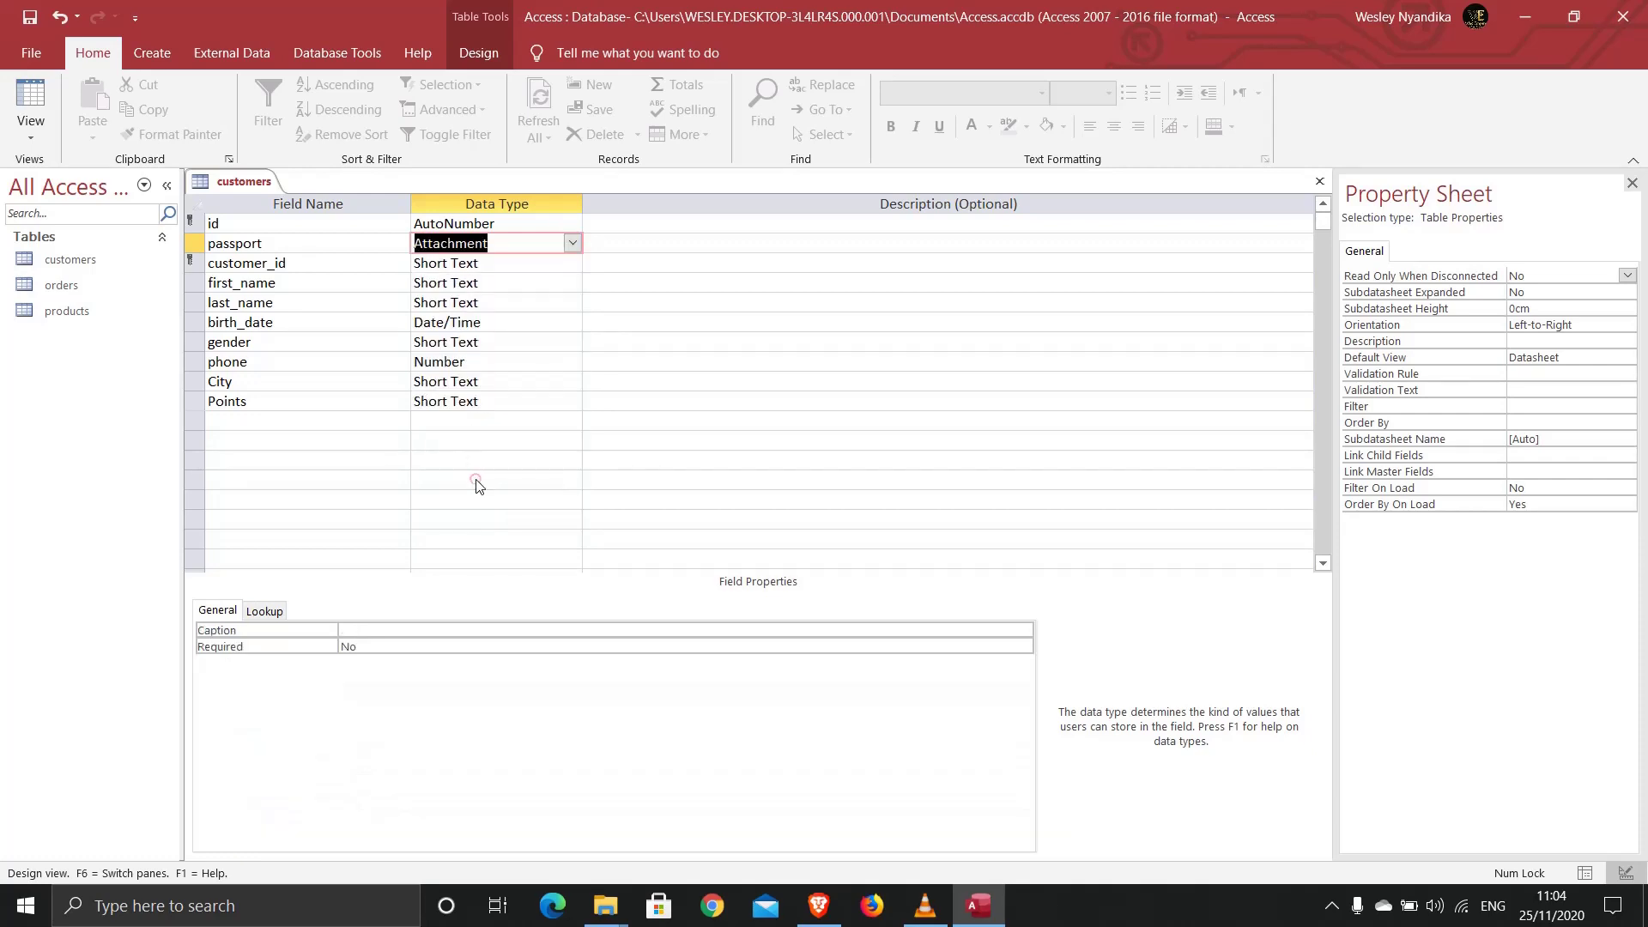
Step: Save the customers table design
right_click(232, 185)
click(247, 190)
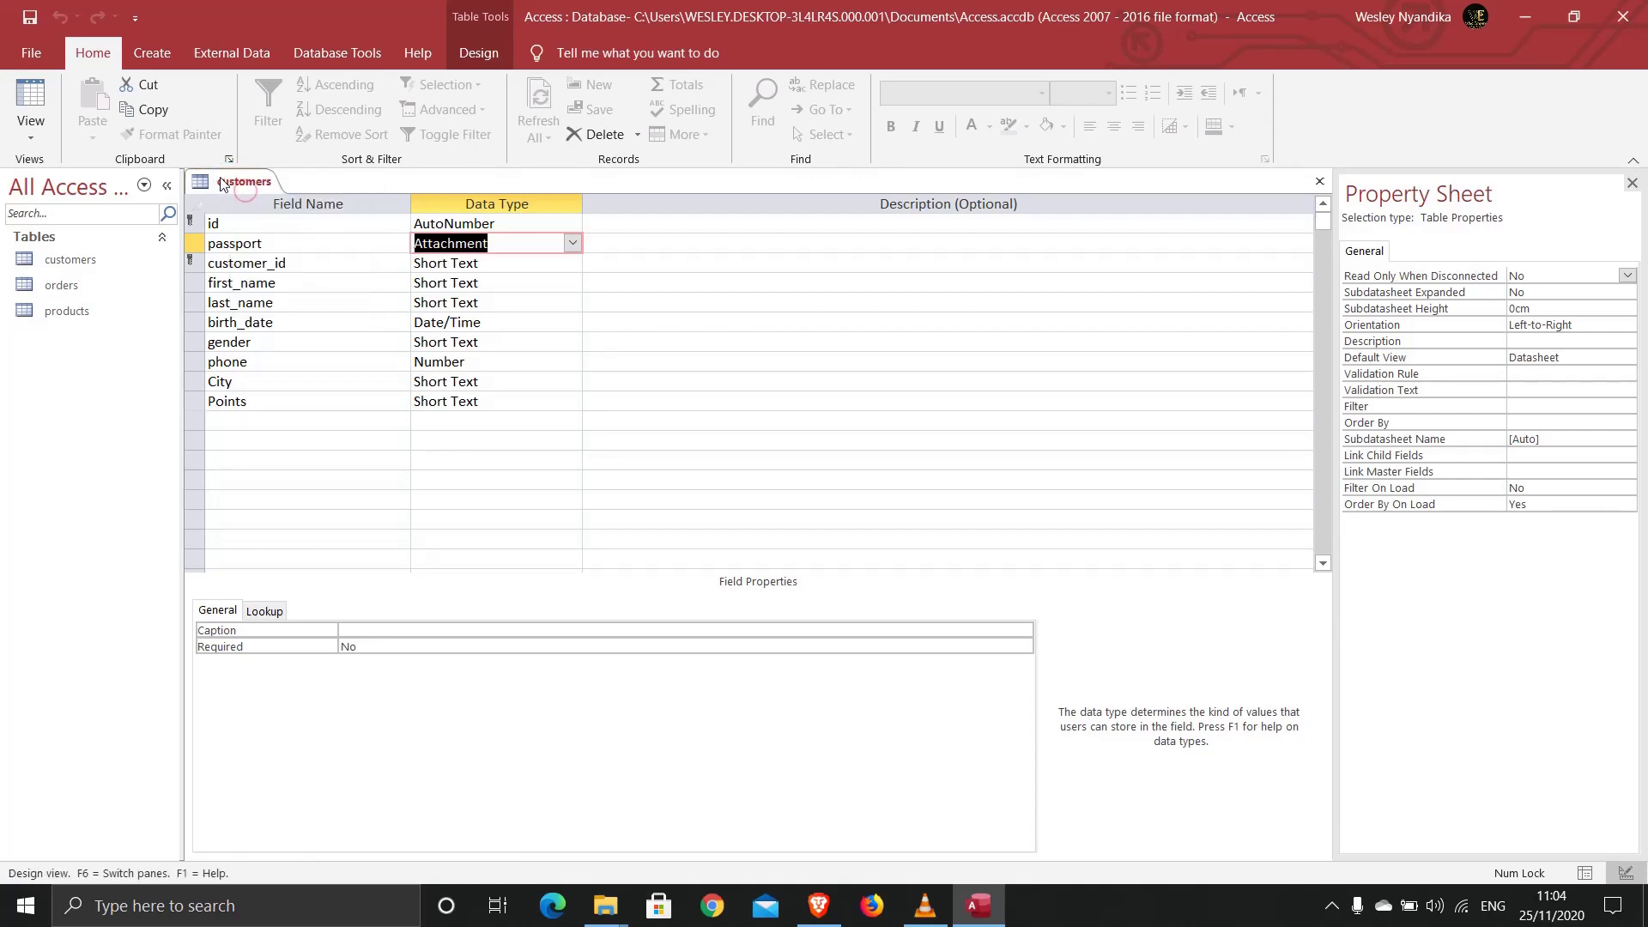
right_click(222, 185)
Step: Close the customers design and open the Relationships window from Database Tools
click(257, 222)
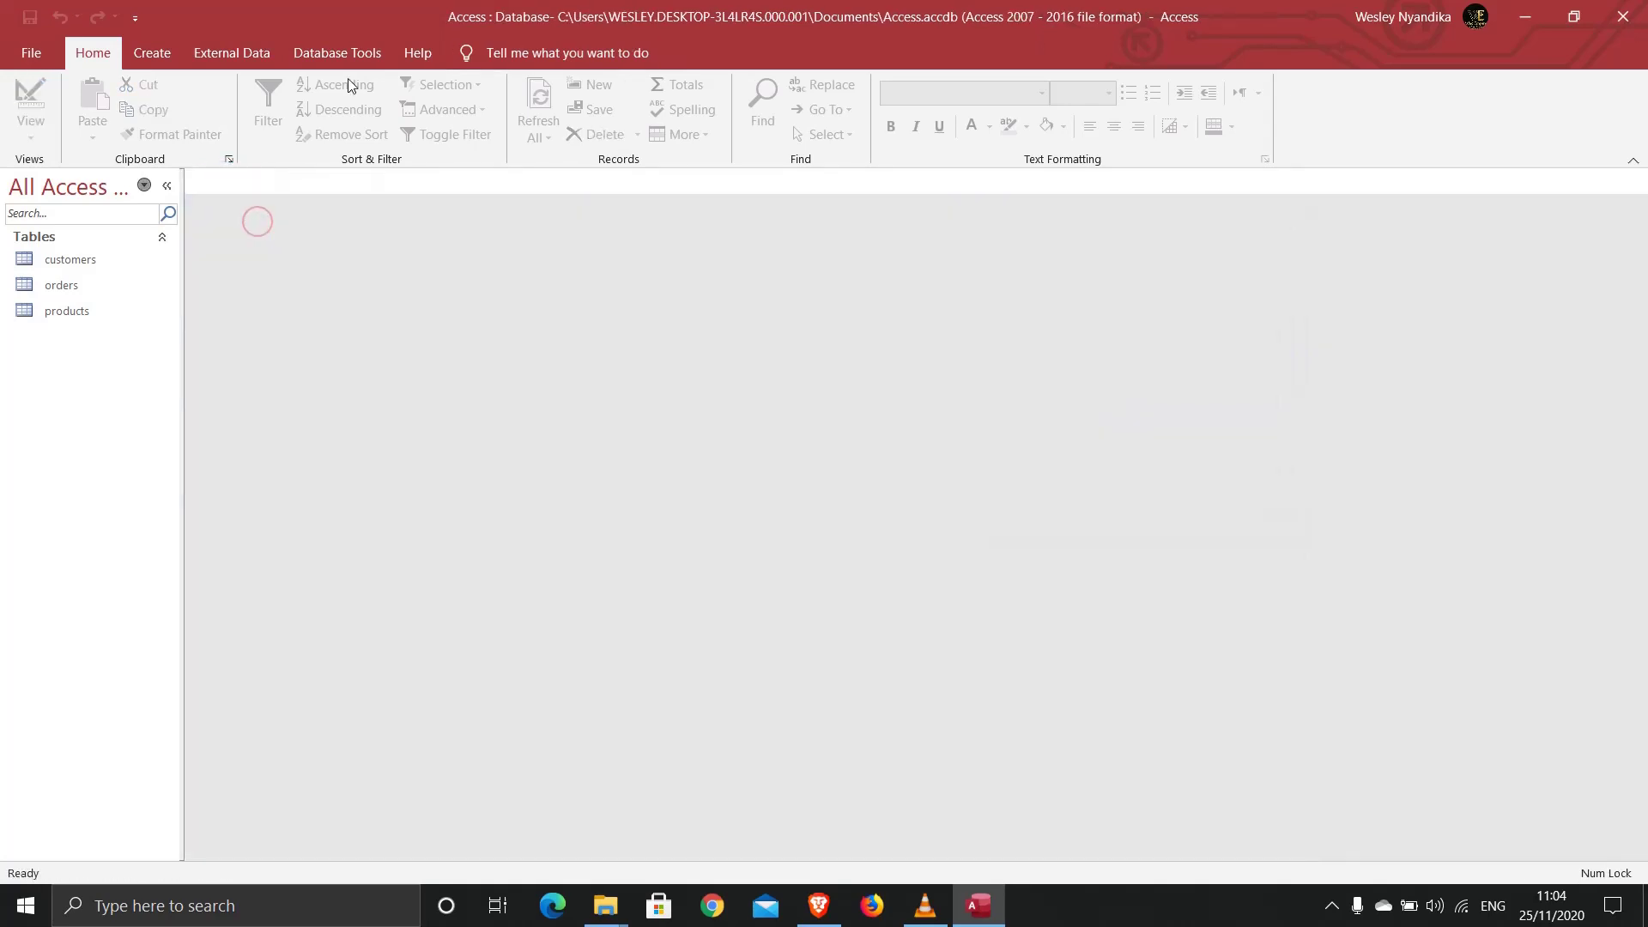
click(337, 51)
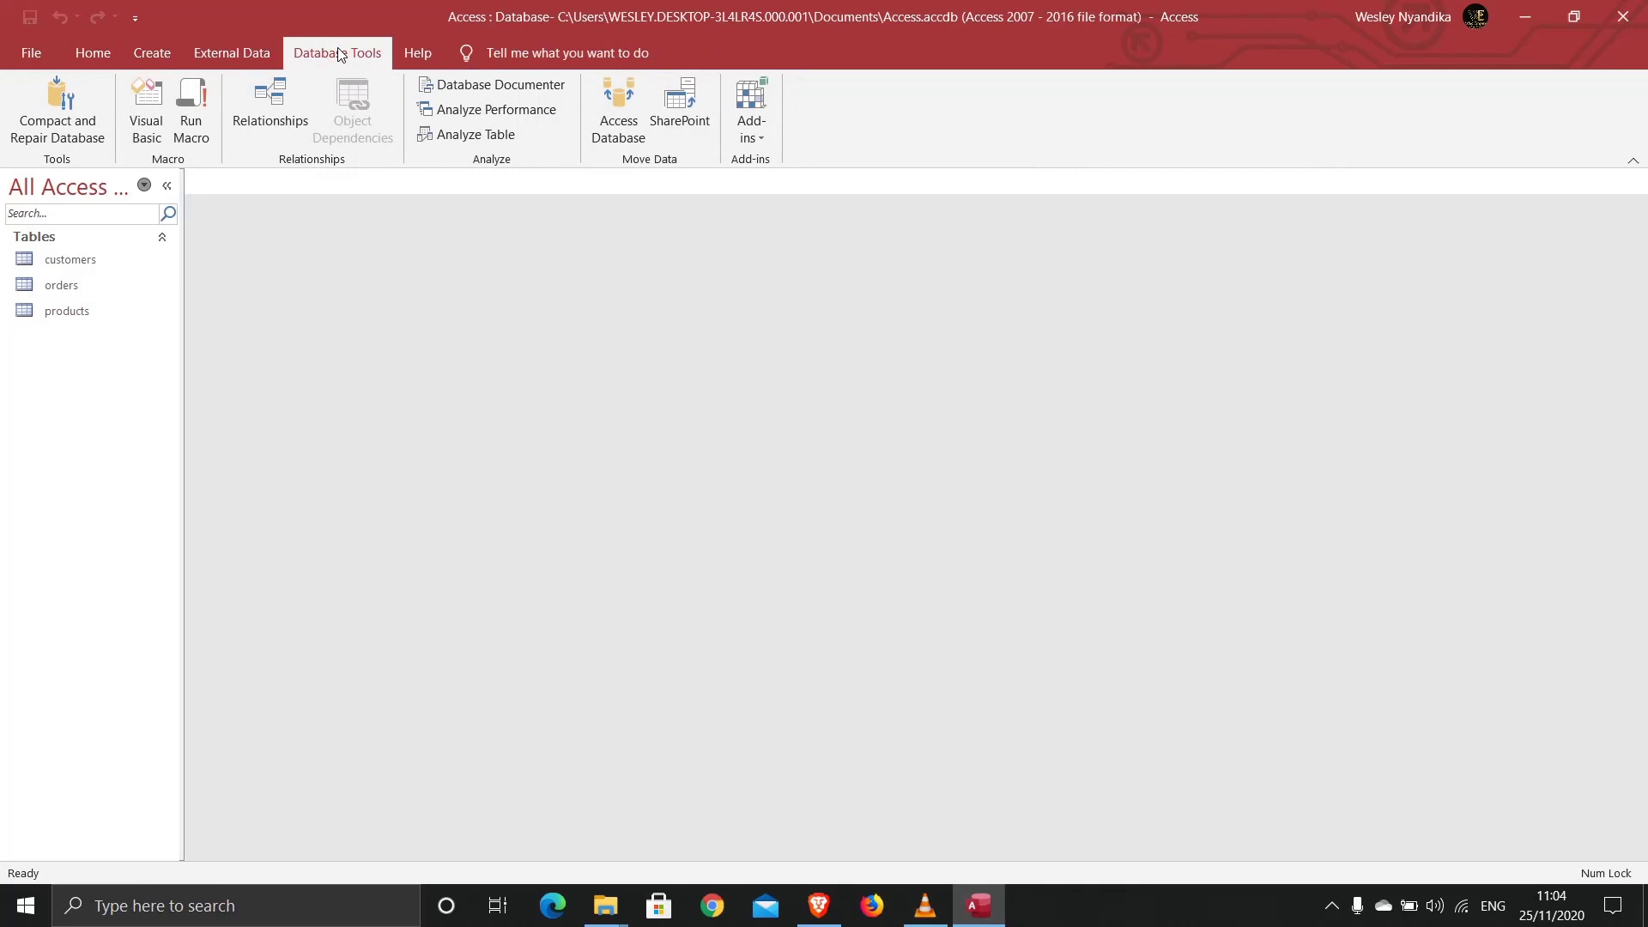
click(268, 103)
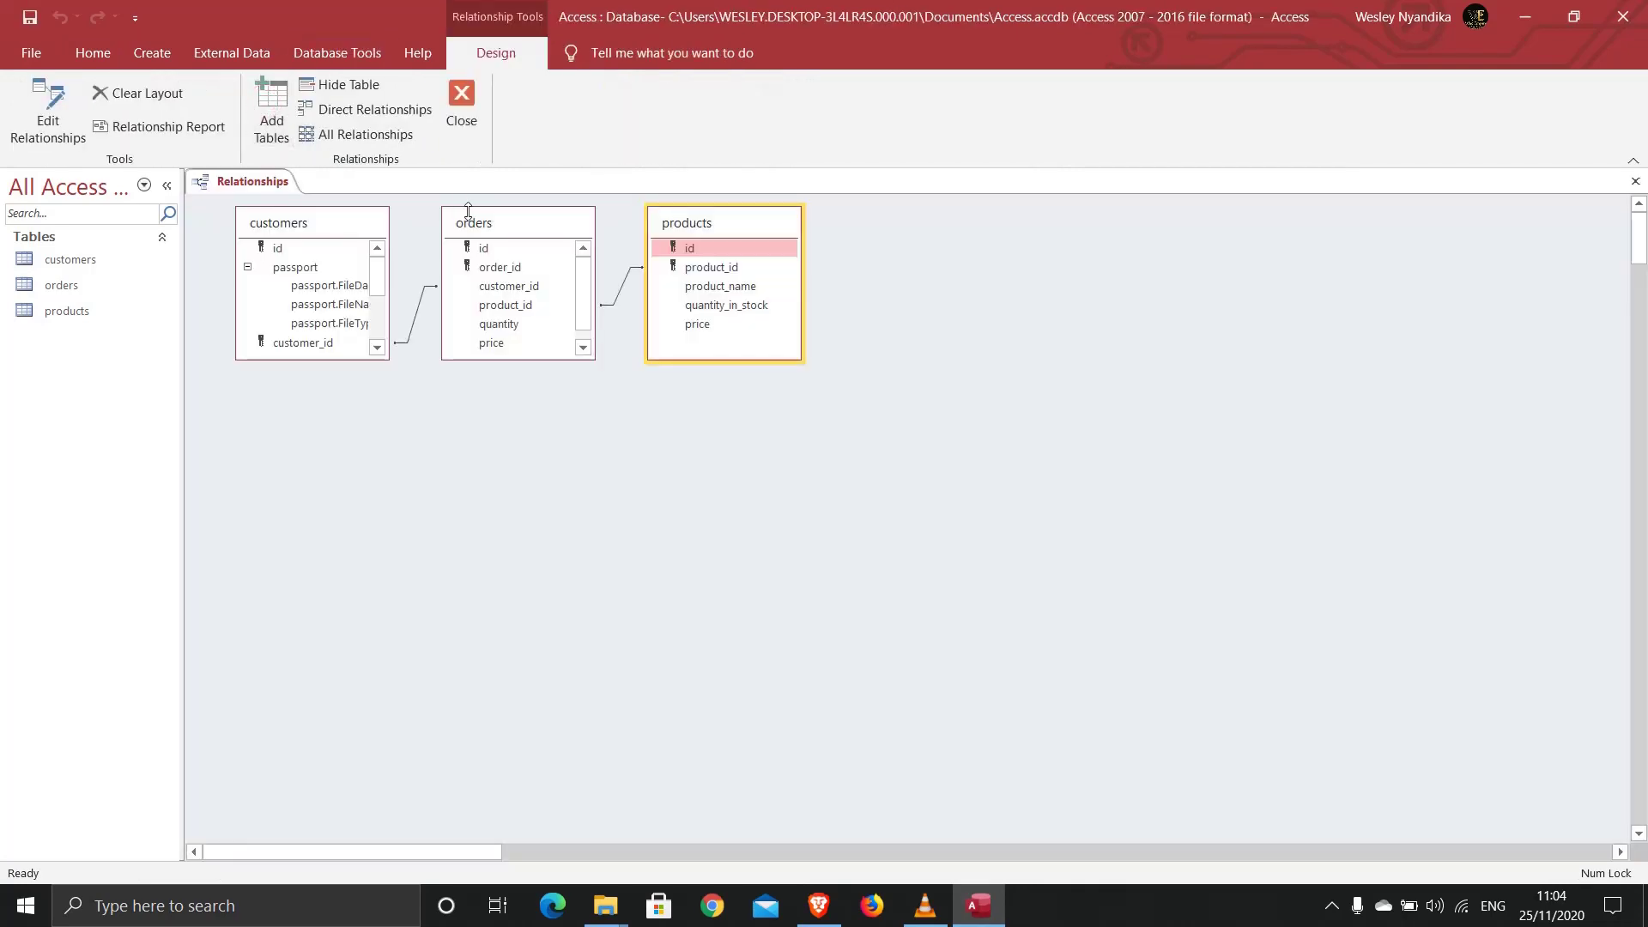
Step: Spread out the orders and products tables, enlarge customers, and select the customers–orders link
drag(468, 211, 485, 291)
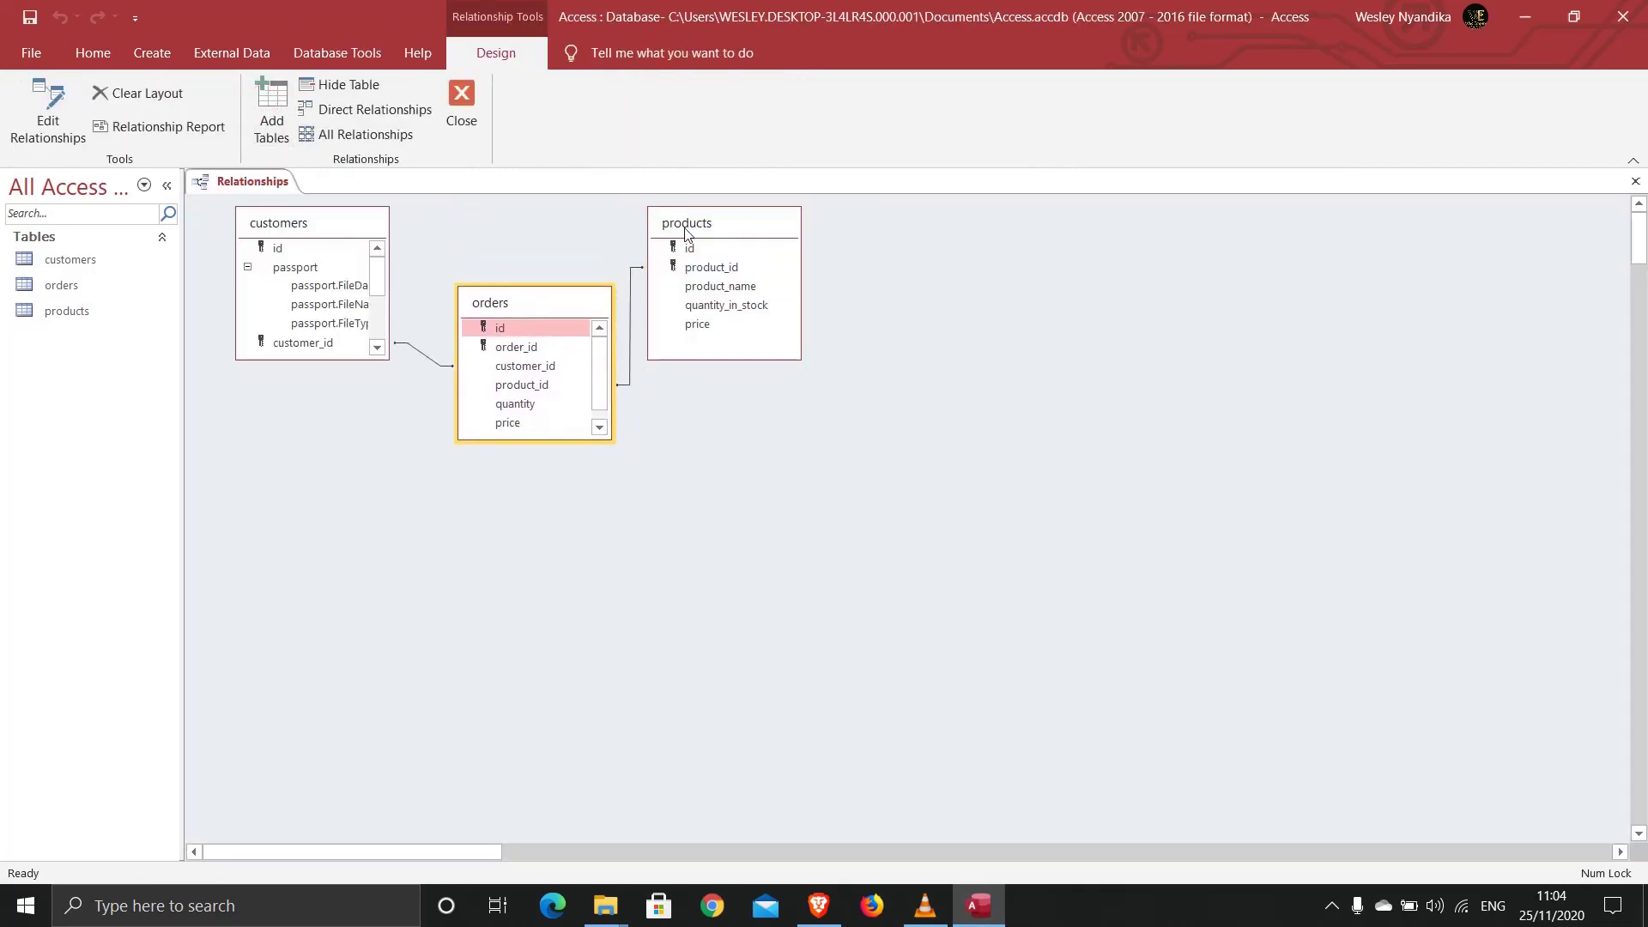
drag(686, 232, 933, 279)
drag(542, 309, 607, 276)
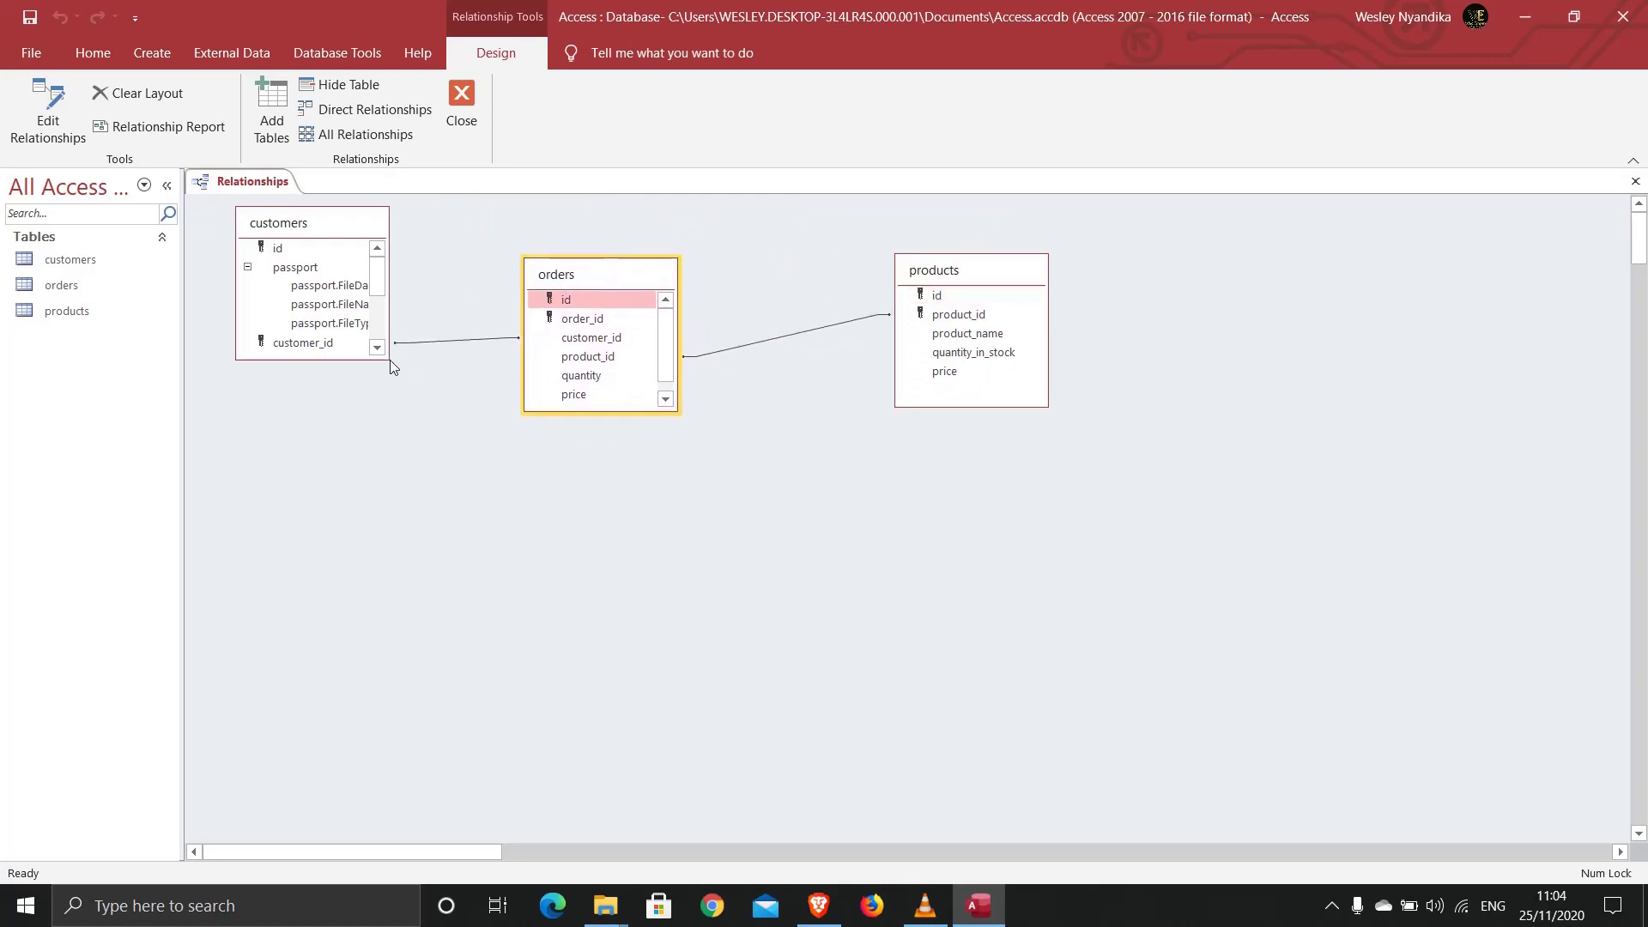
drag(388, 359, 382, 444)
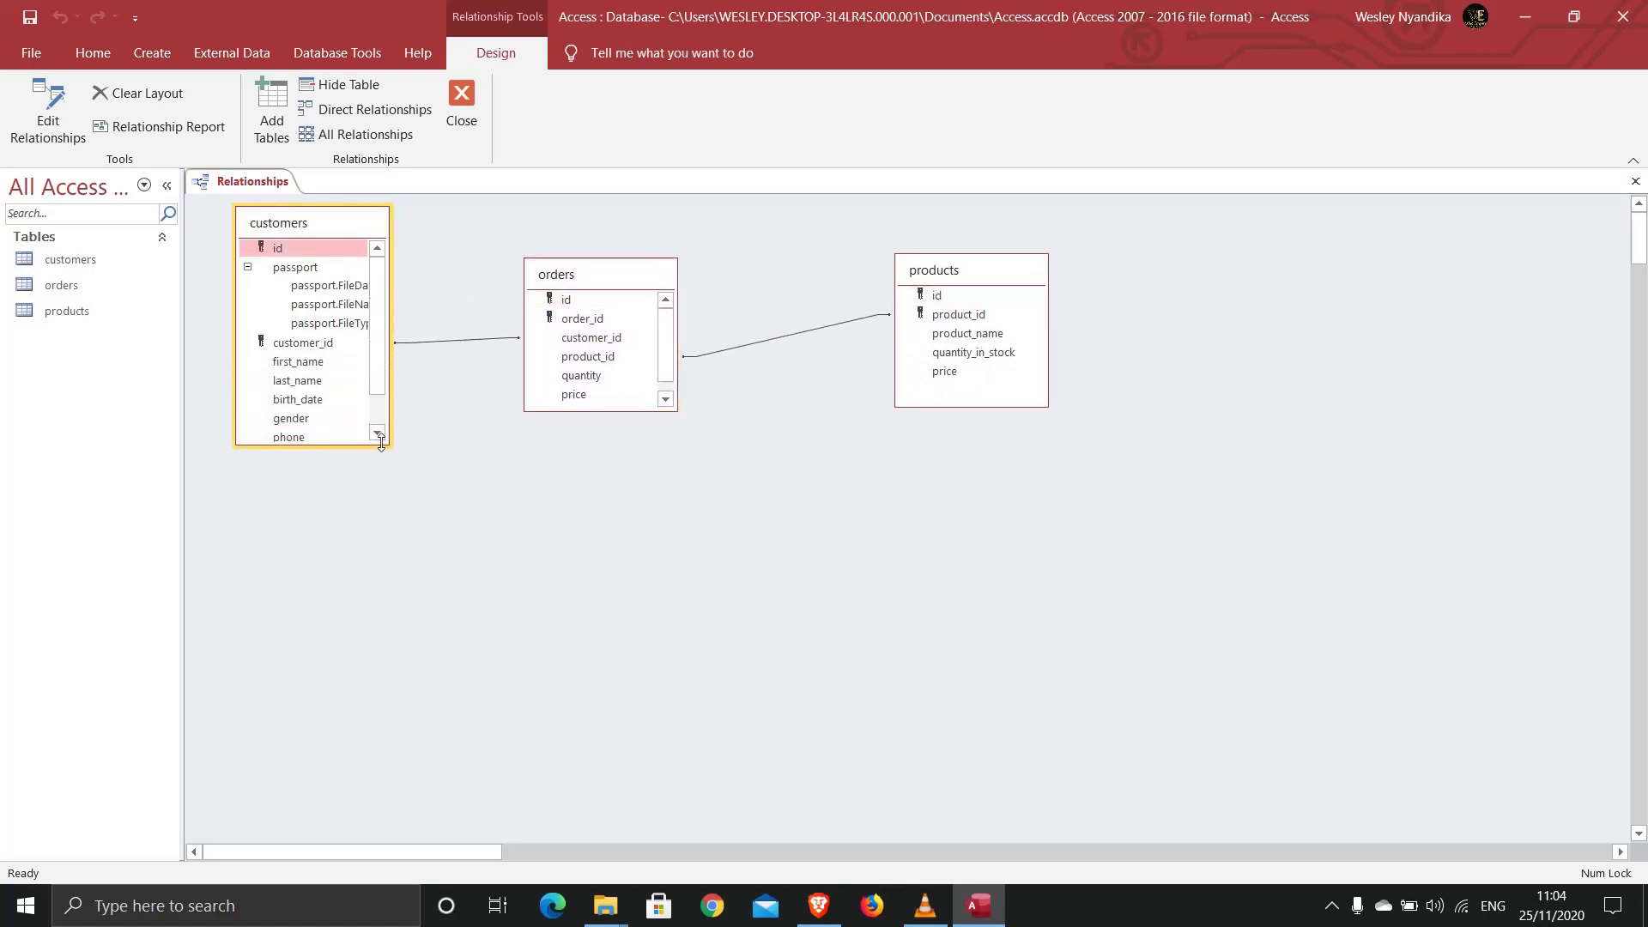
click(462, 340)
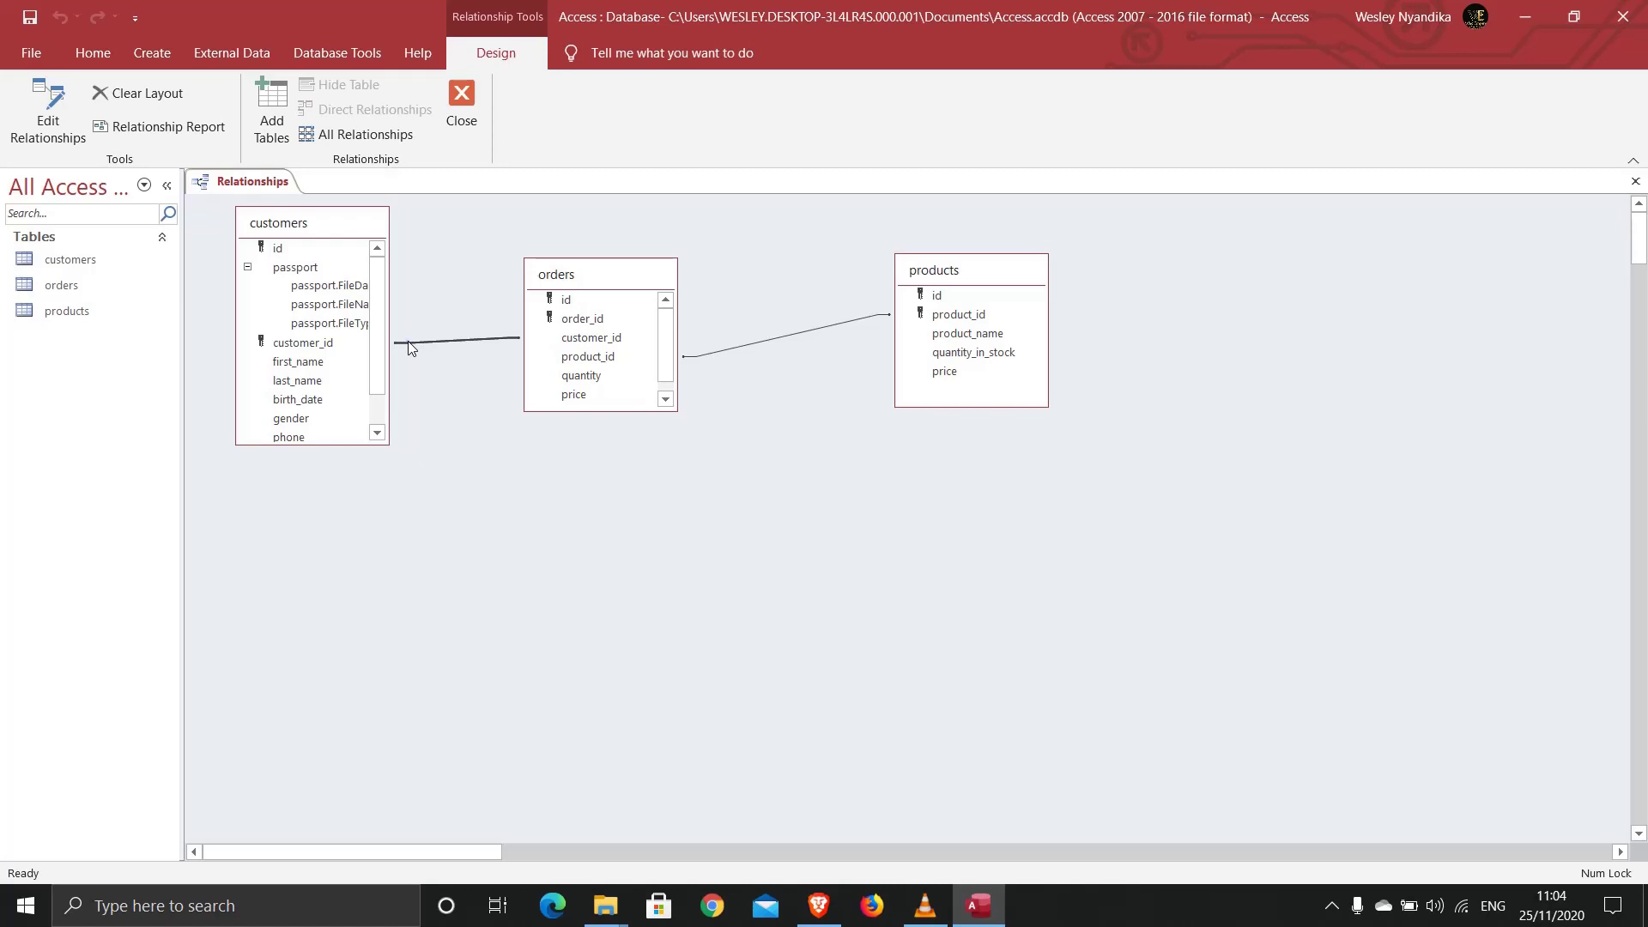
Step: Make the customers–orders relationship enforce referential integrity with cascading updates and deletes
right_click(409, 342)
click(443, 353)
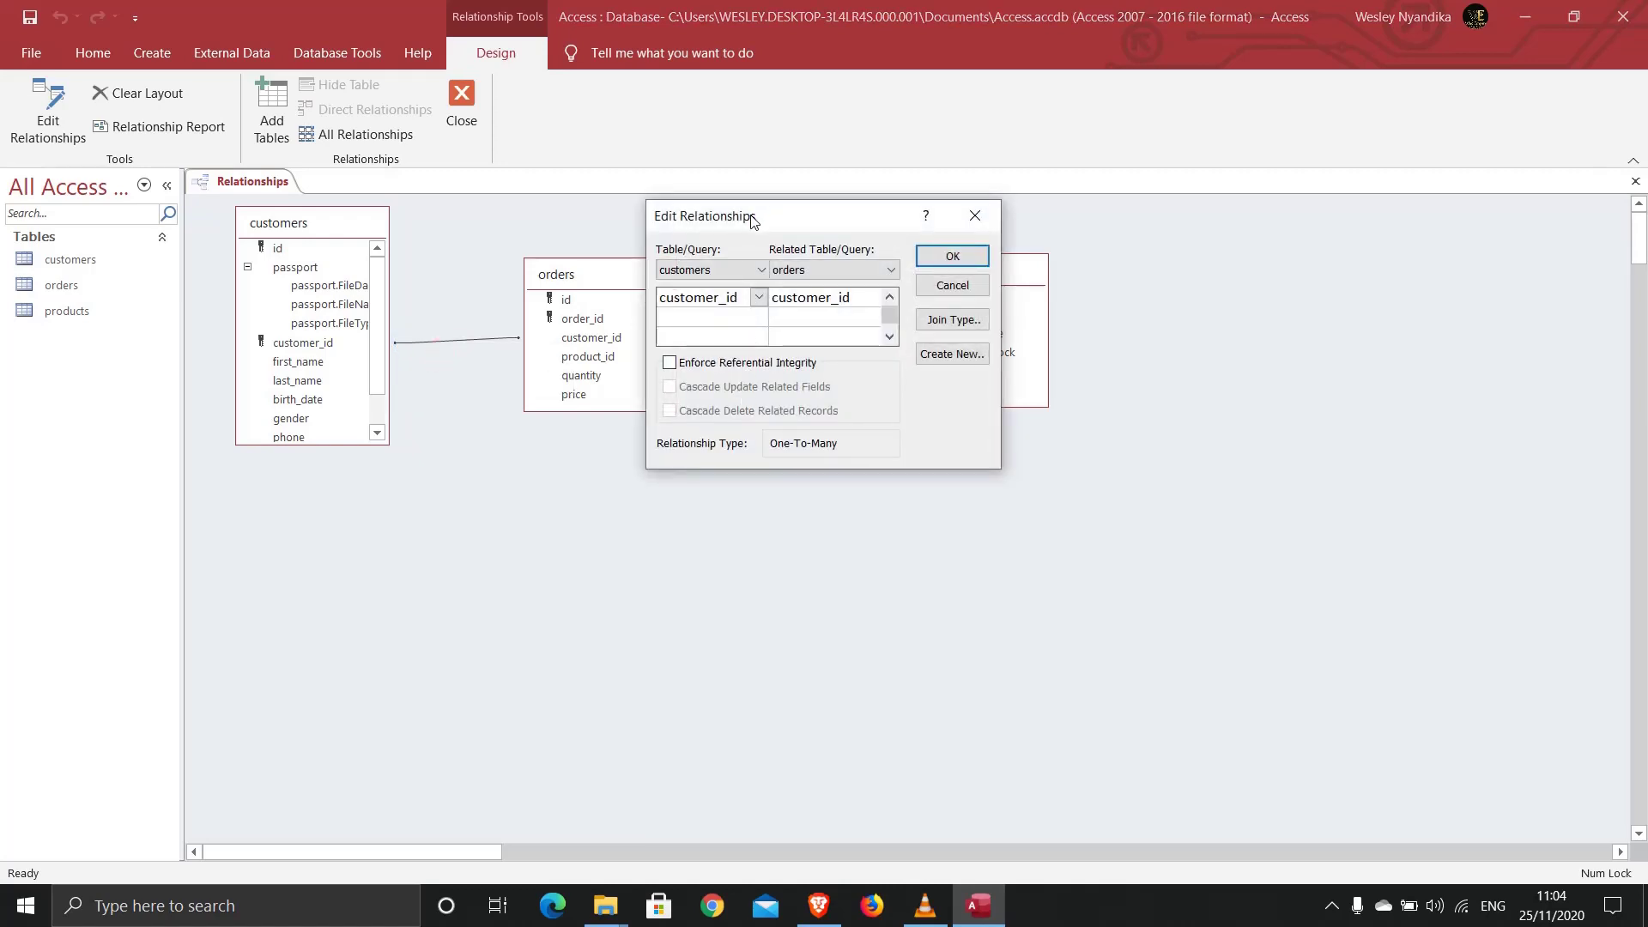
drag(752, 215, 629, 234)
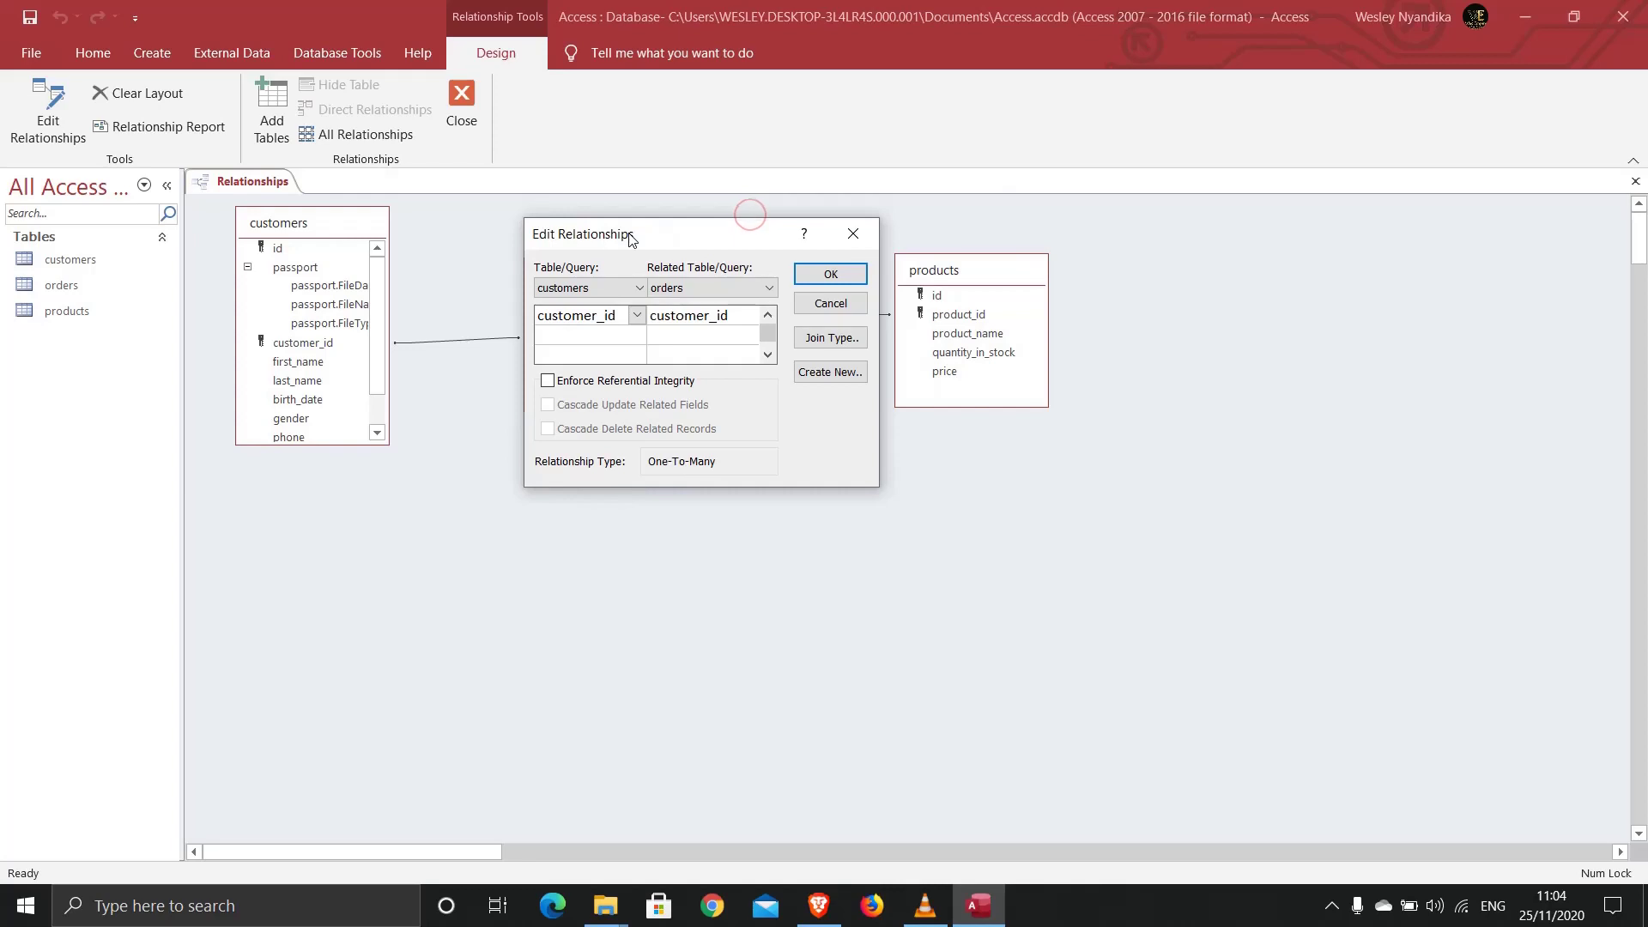
click(572, 386)
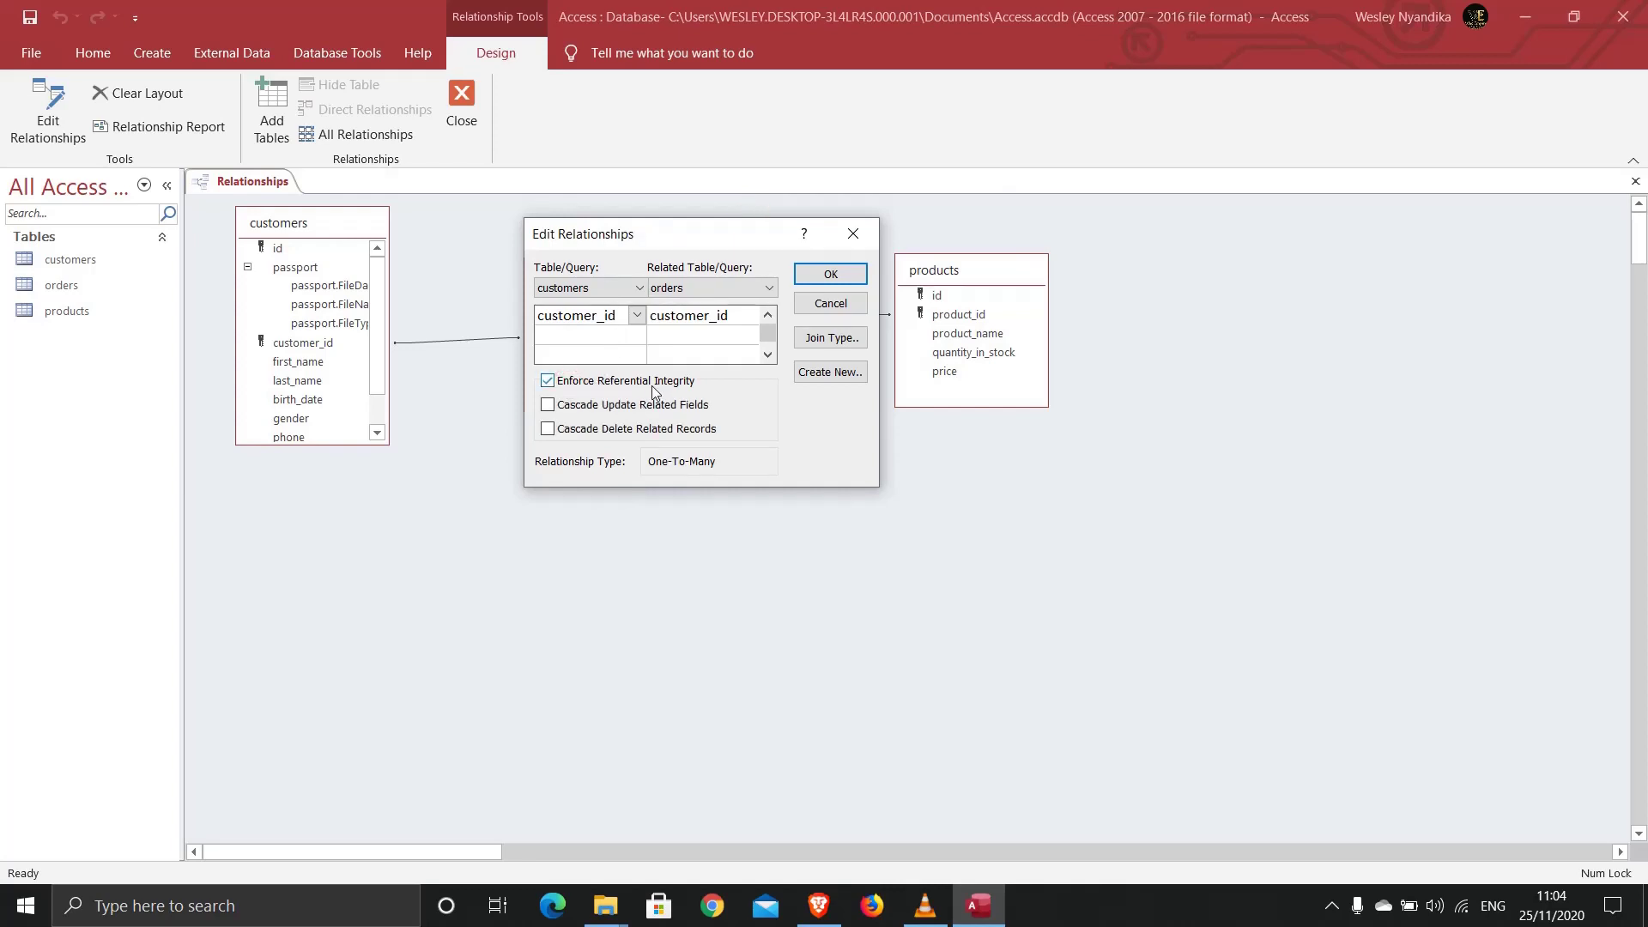
click(601, 412)
click(564, 436)
click(812, 275)
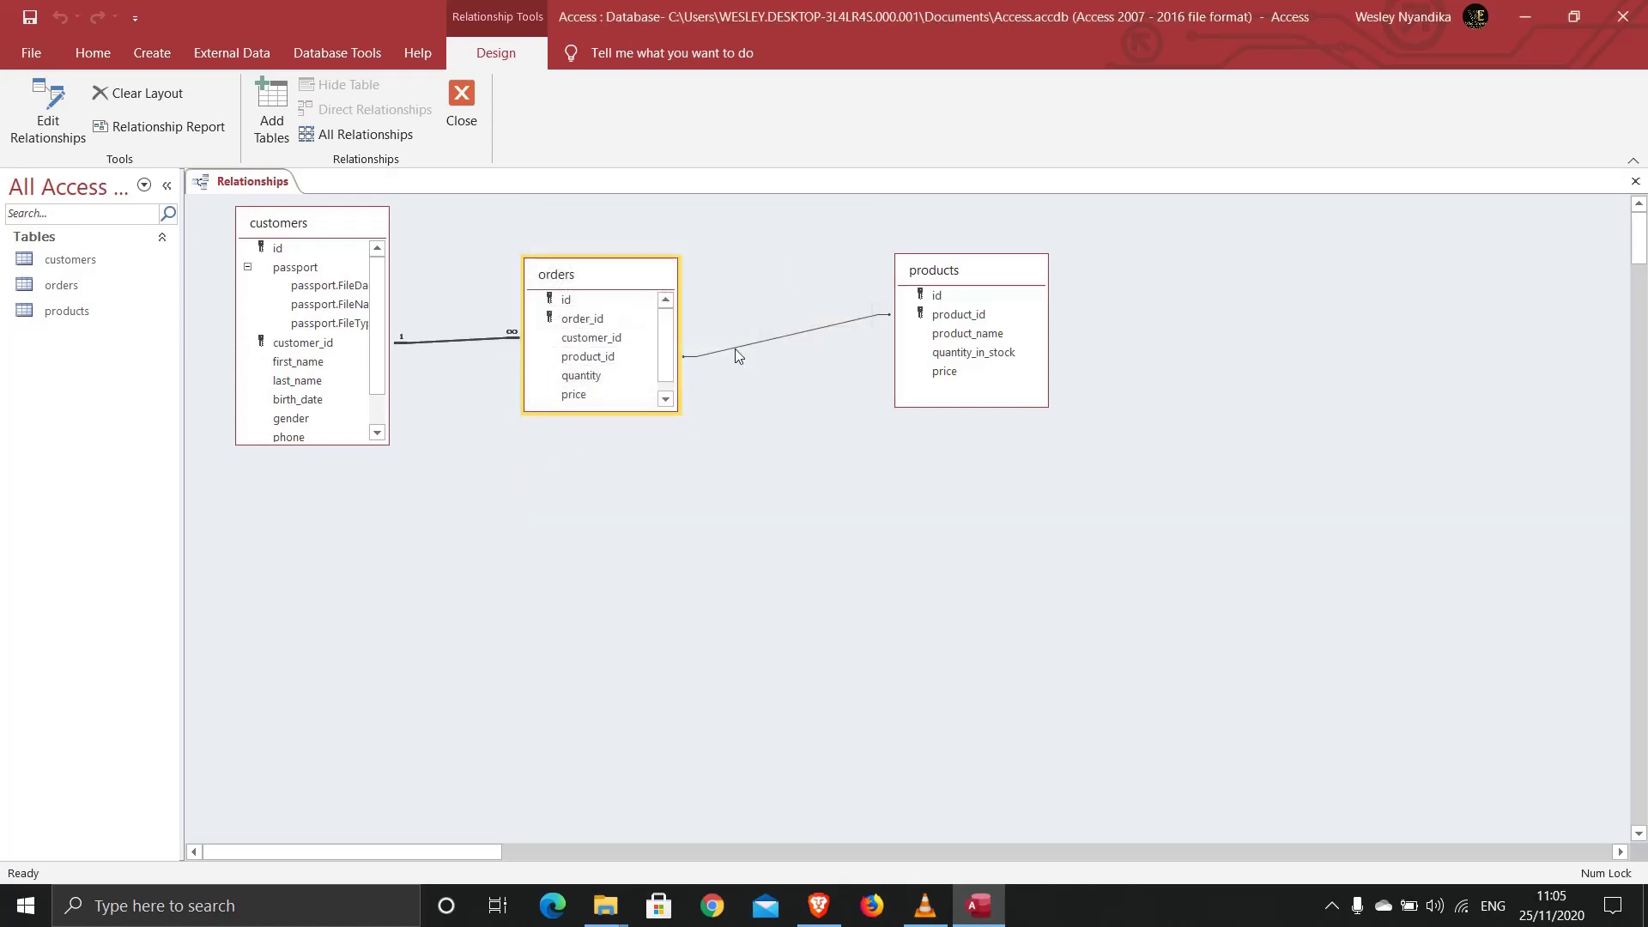
Step: Make the products–orders relationship enforce referential integrity with cascading updates and deletes
click(769, 342)
click(754, 342)
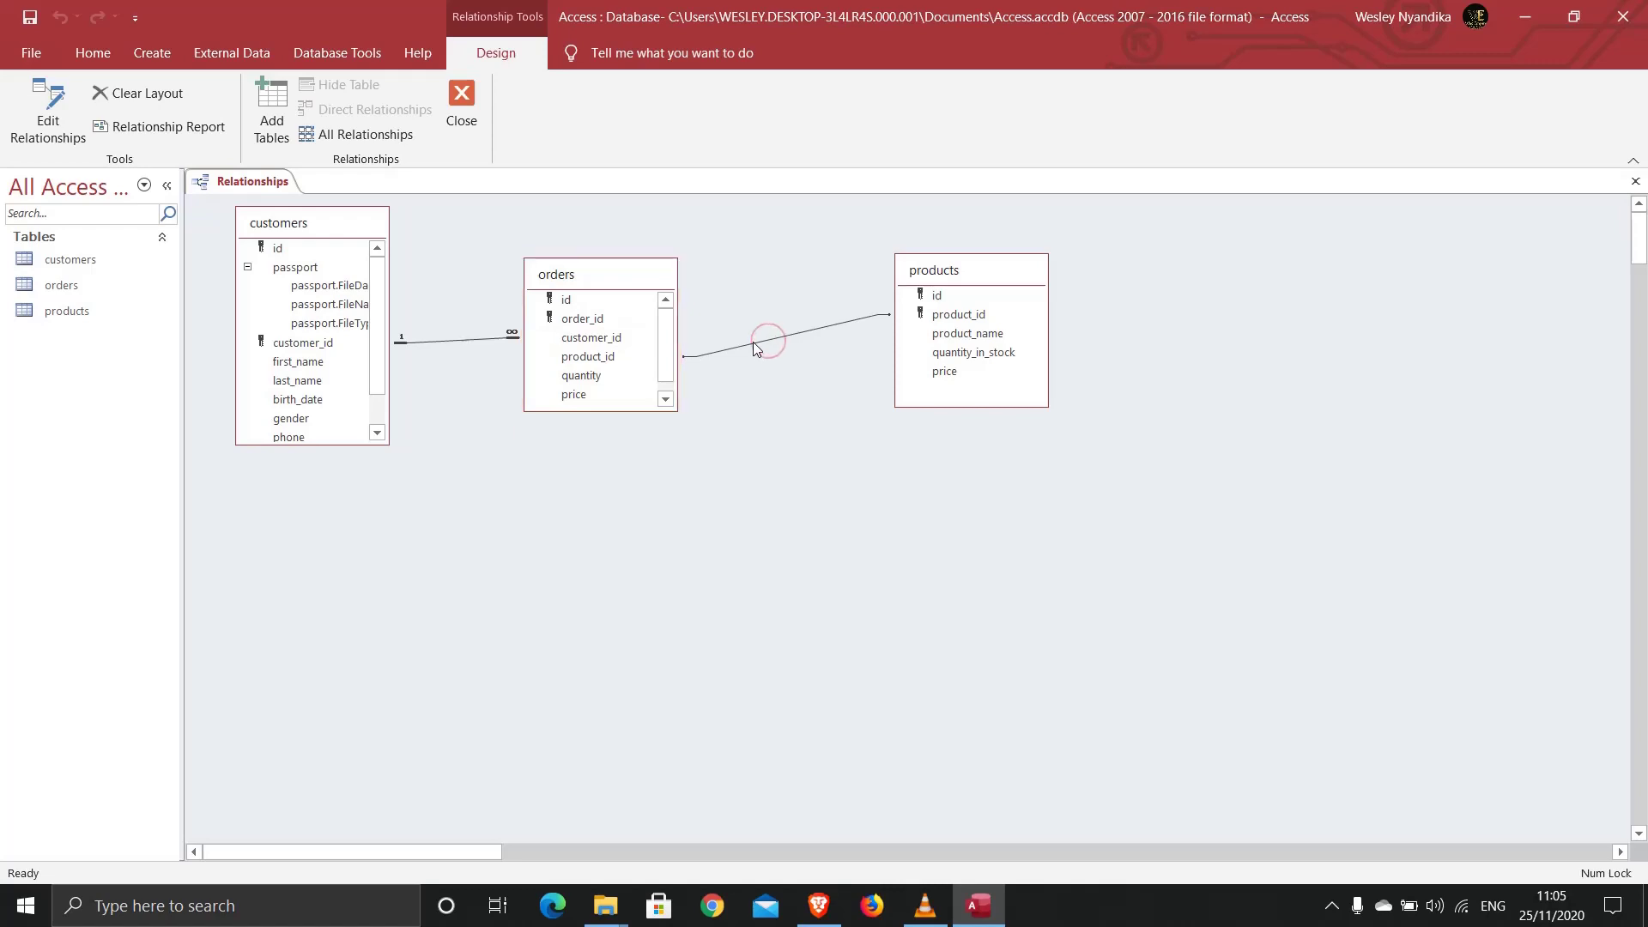
click(48, 129)
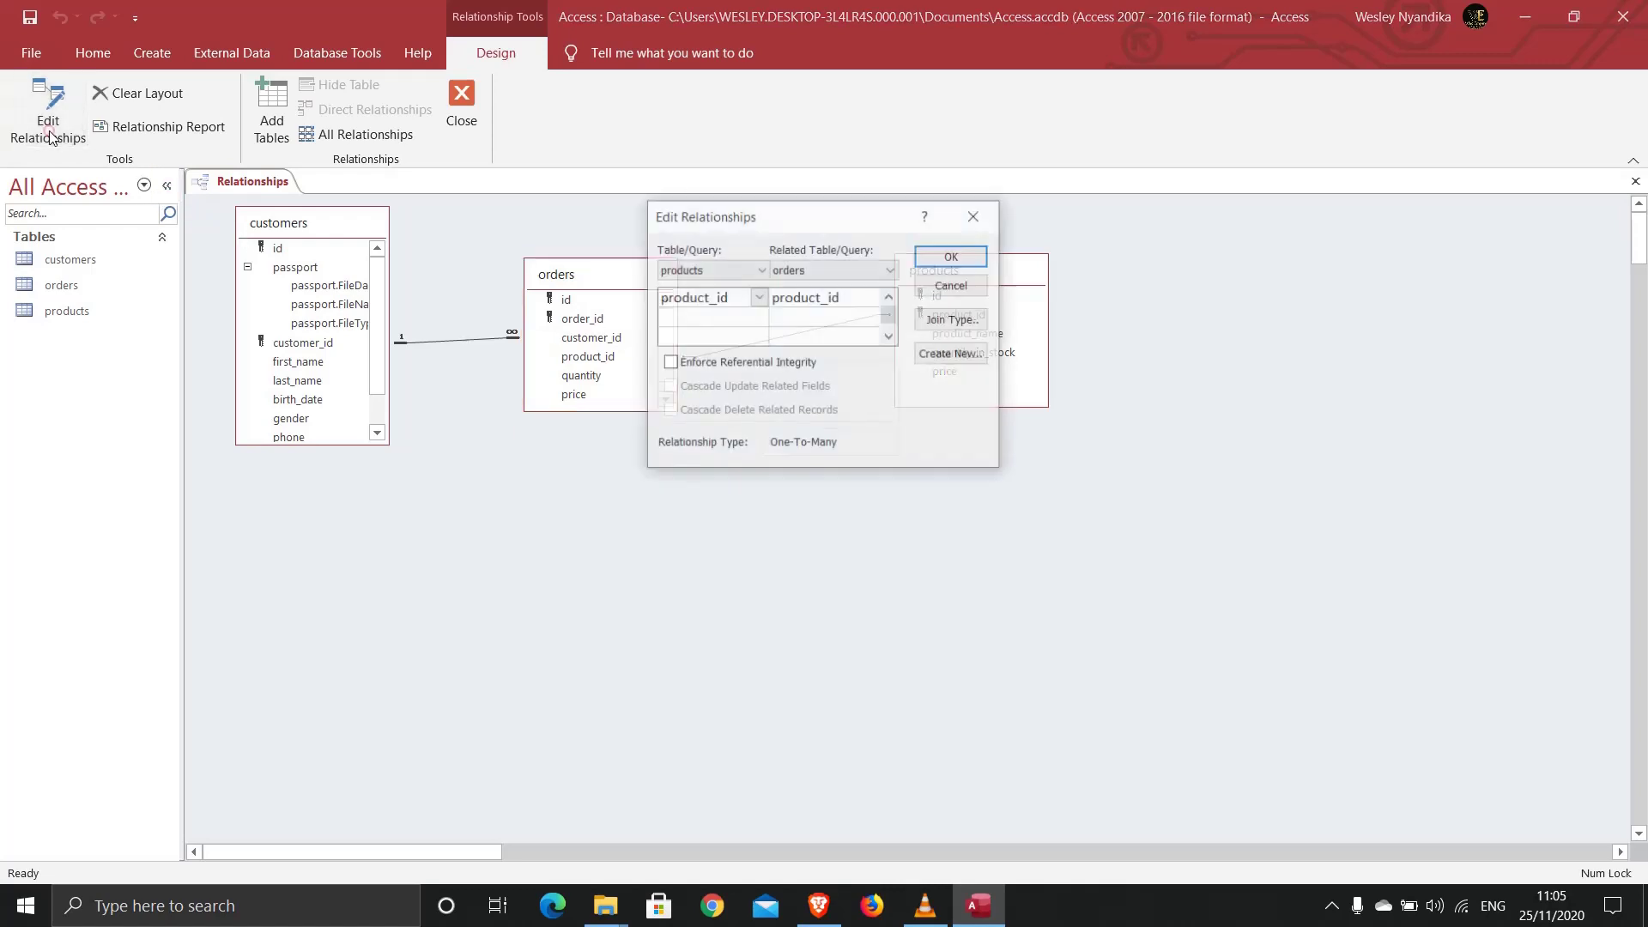
click(670, 363)
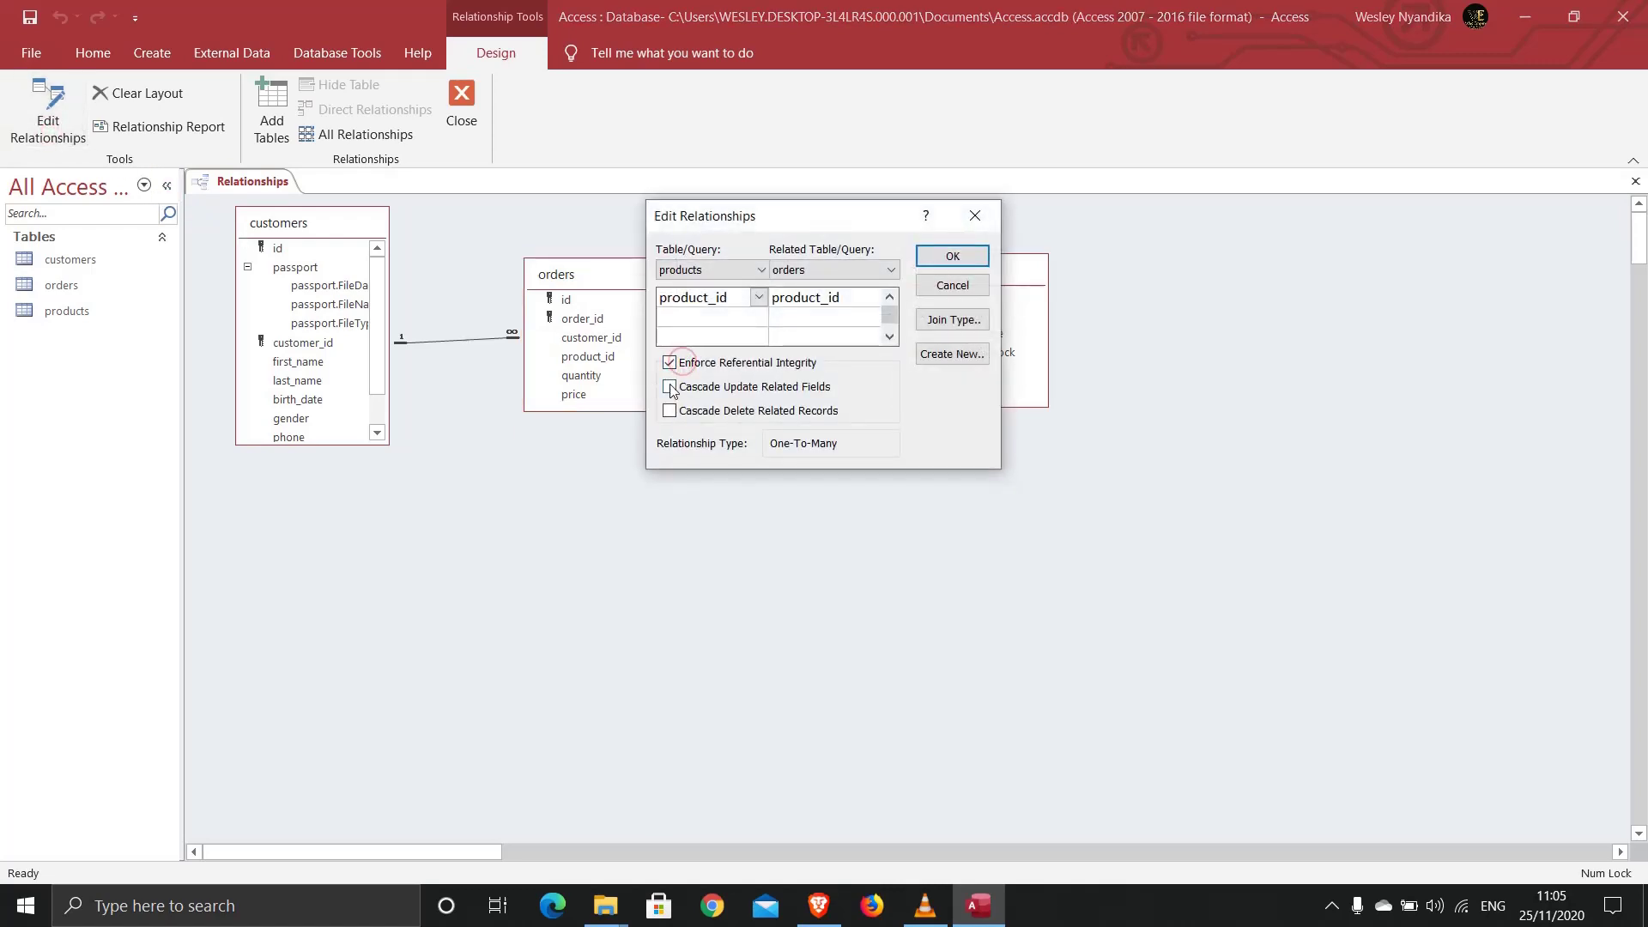
click(670, 386)
click(670, 411)
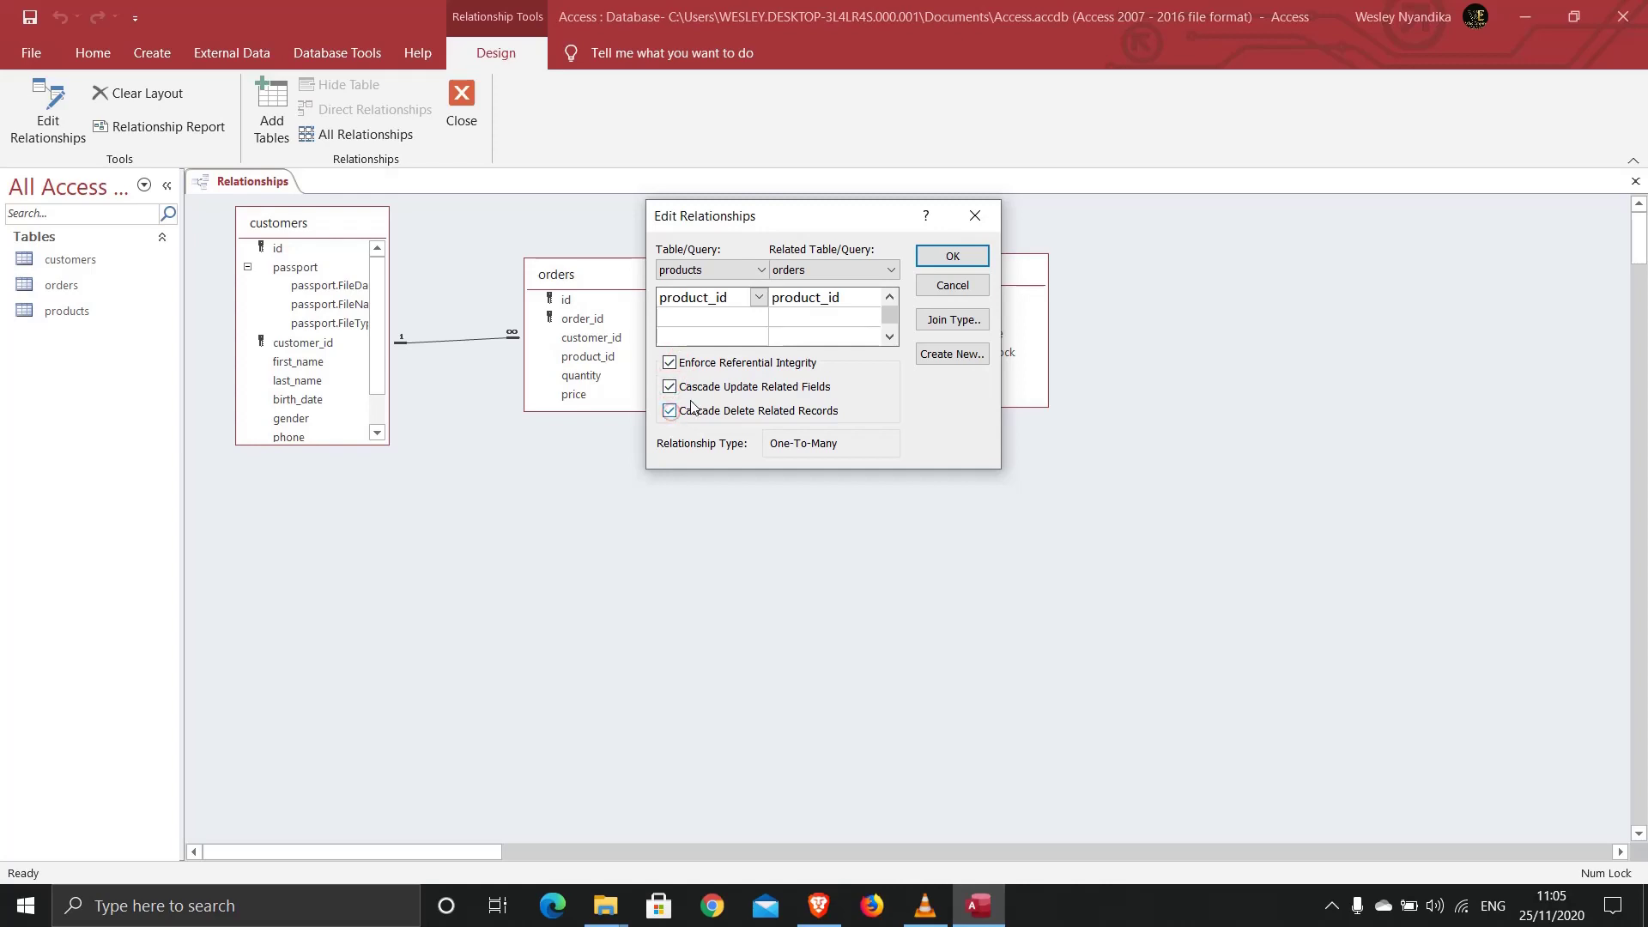
click(952, 257)
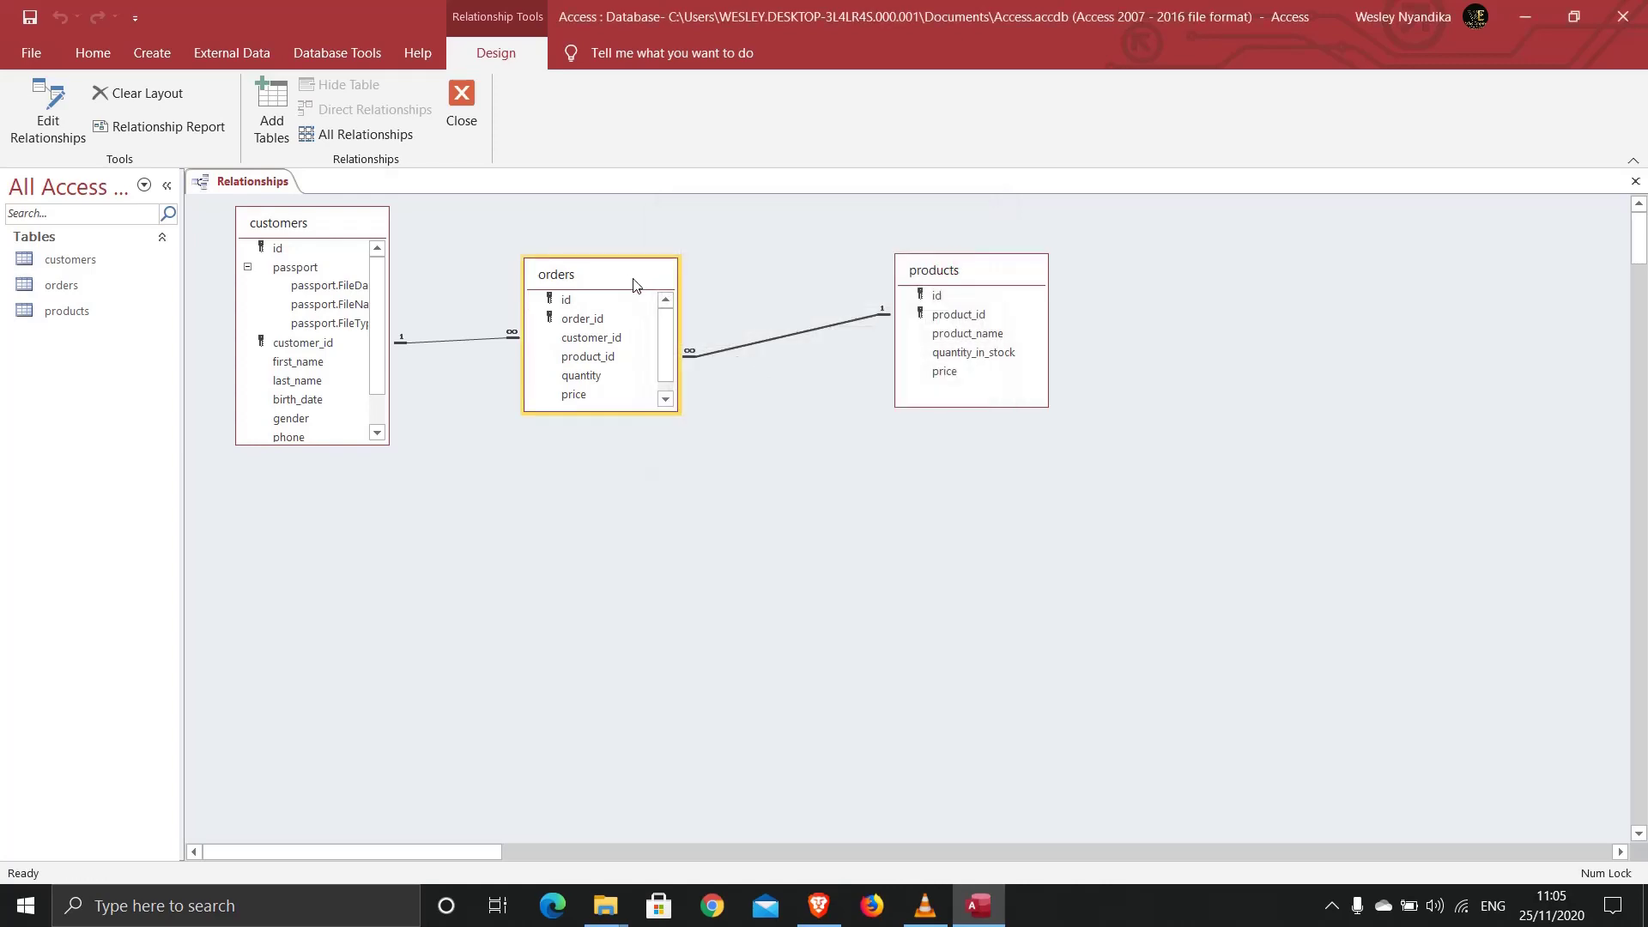
Step: Save and close the relationships layout
right_click(258, 198)
click(266, 199)
click(462, 103)
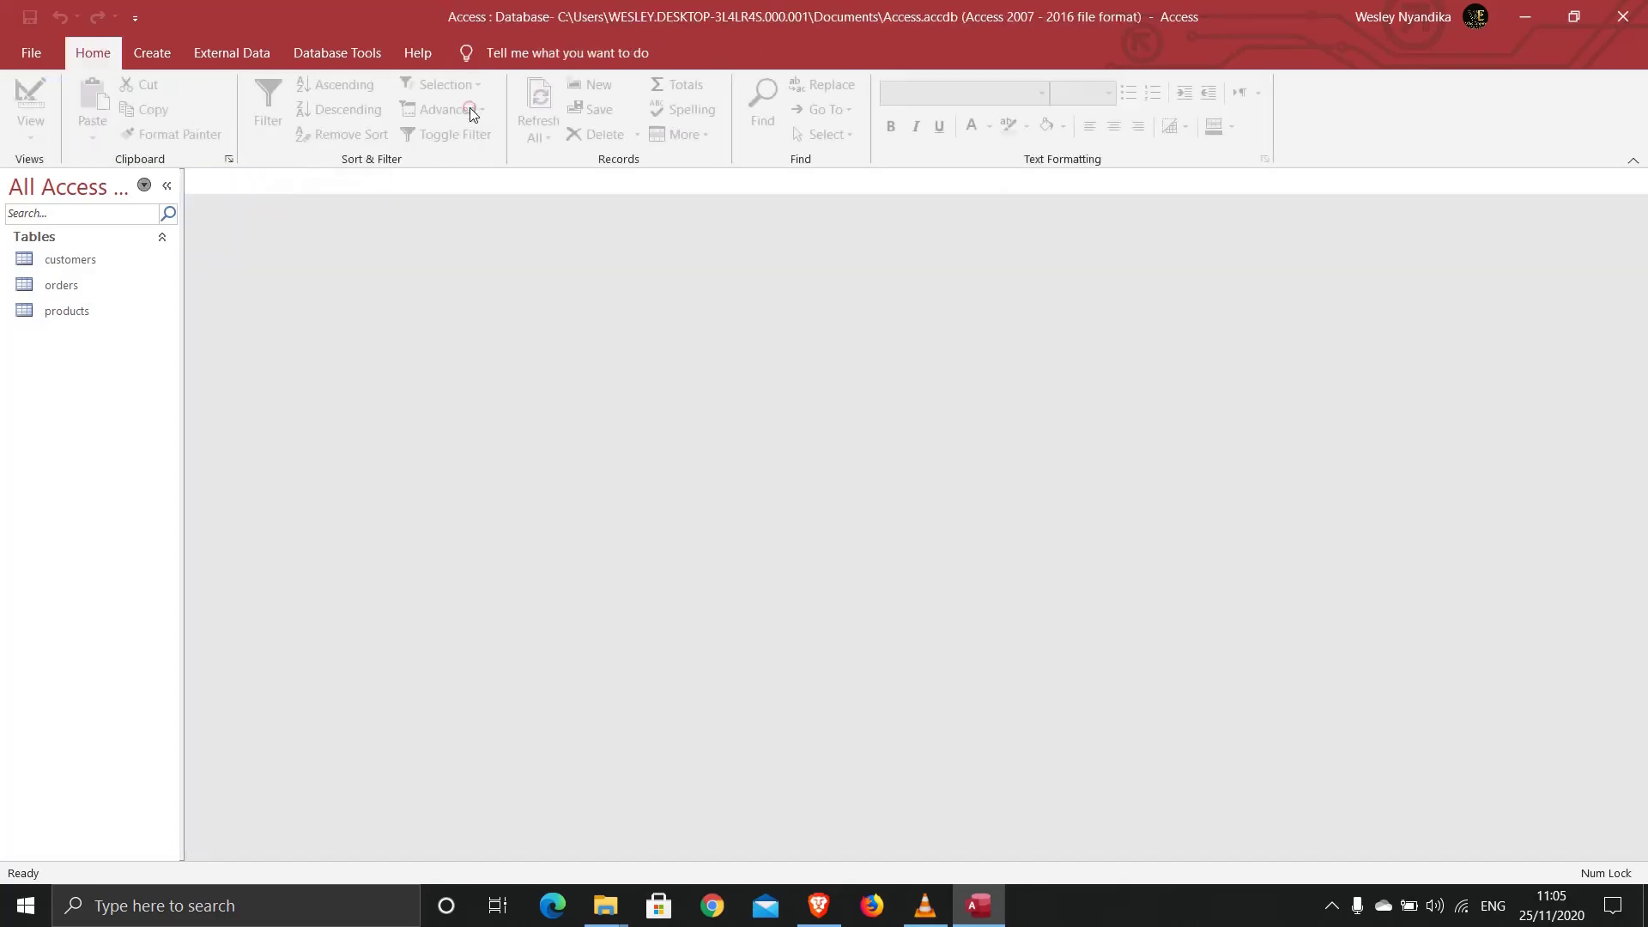
Step: Open the customers datasheet and enter the first record's customer ID, first and last names
double_click(84, 267)
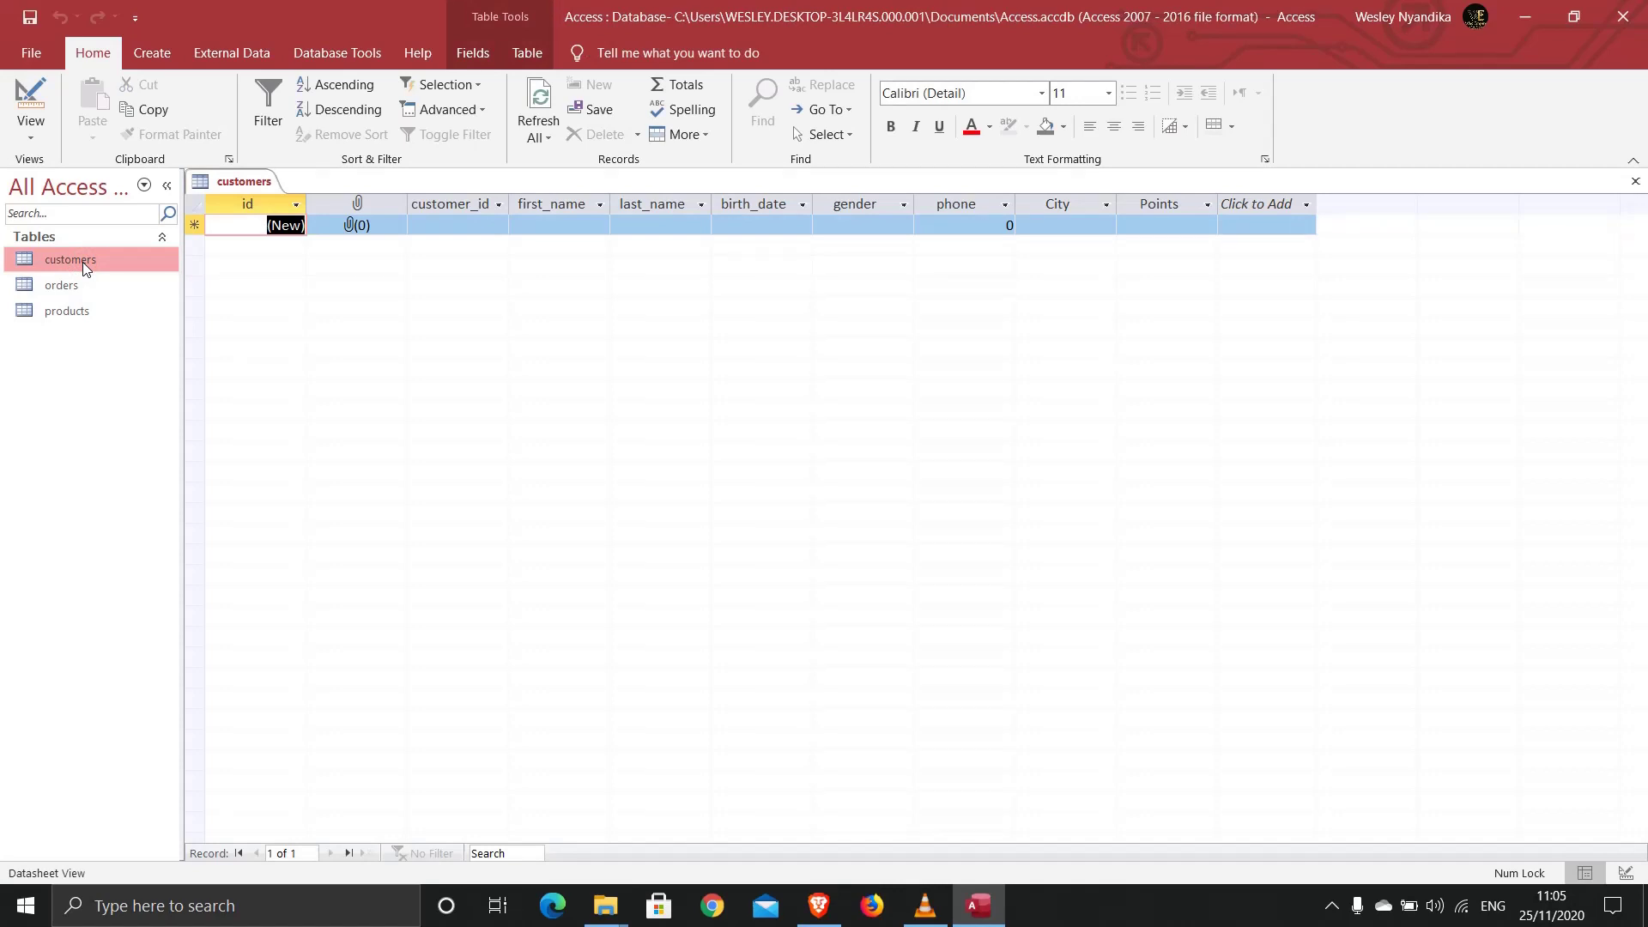
click(436, 224)
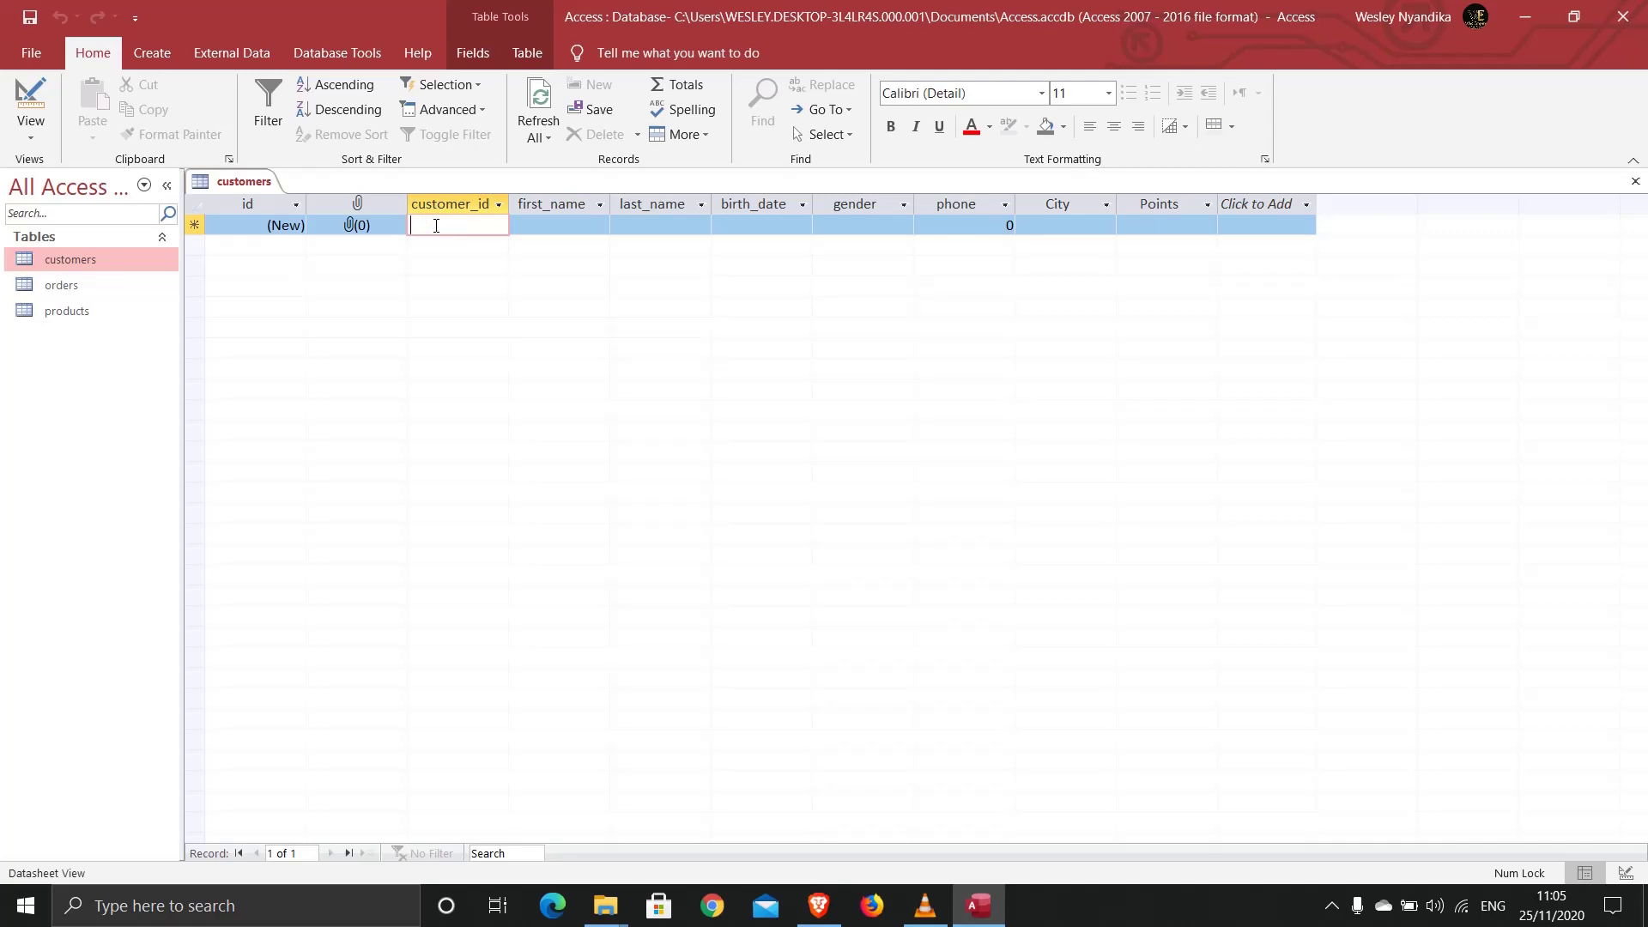
text(CP001)
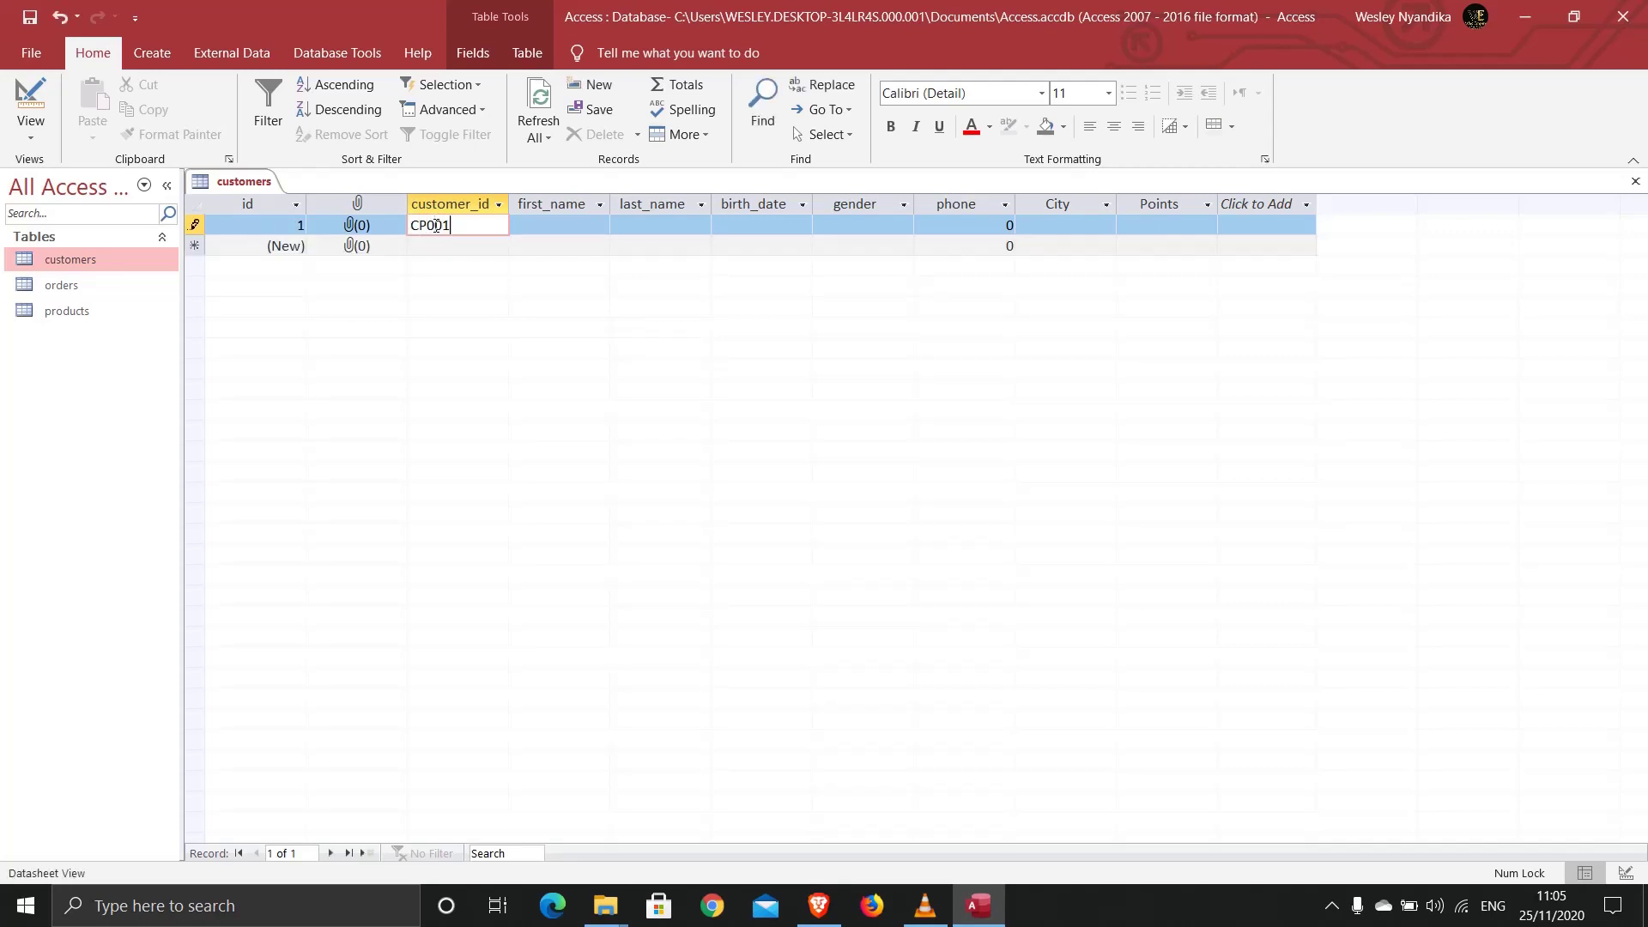
click(574, 230)
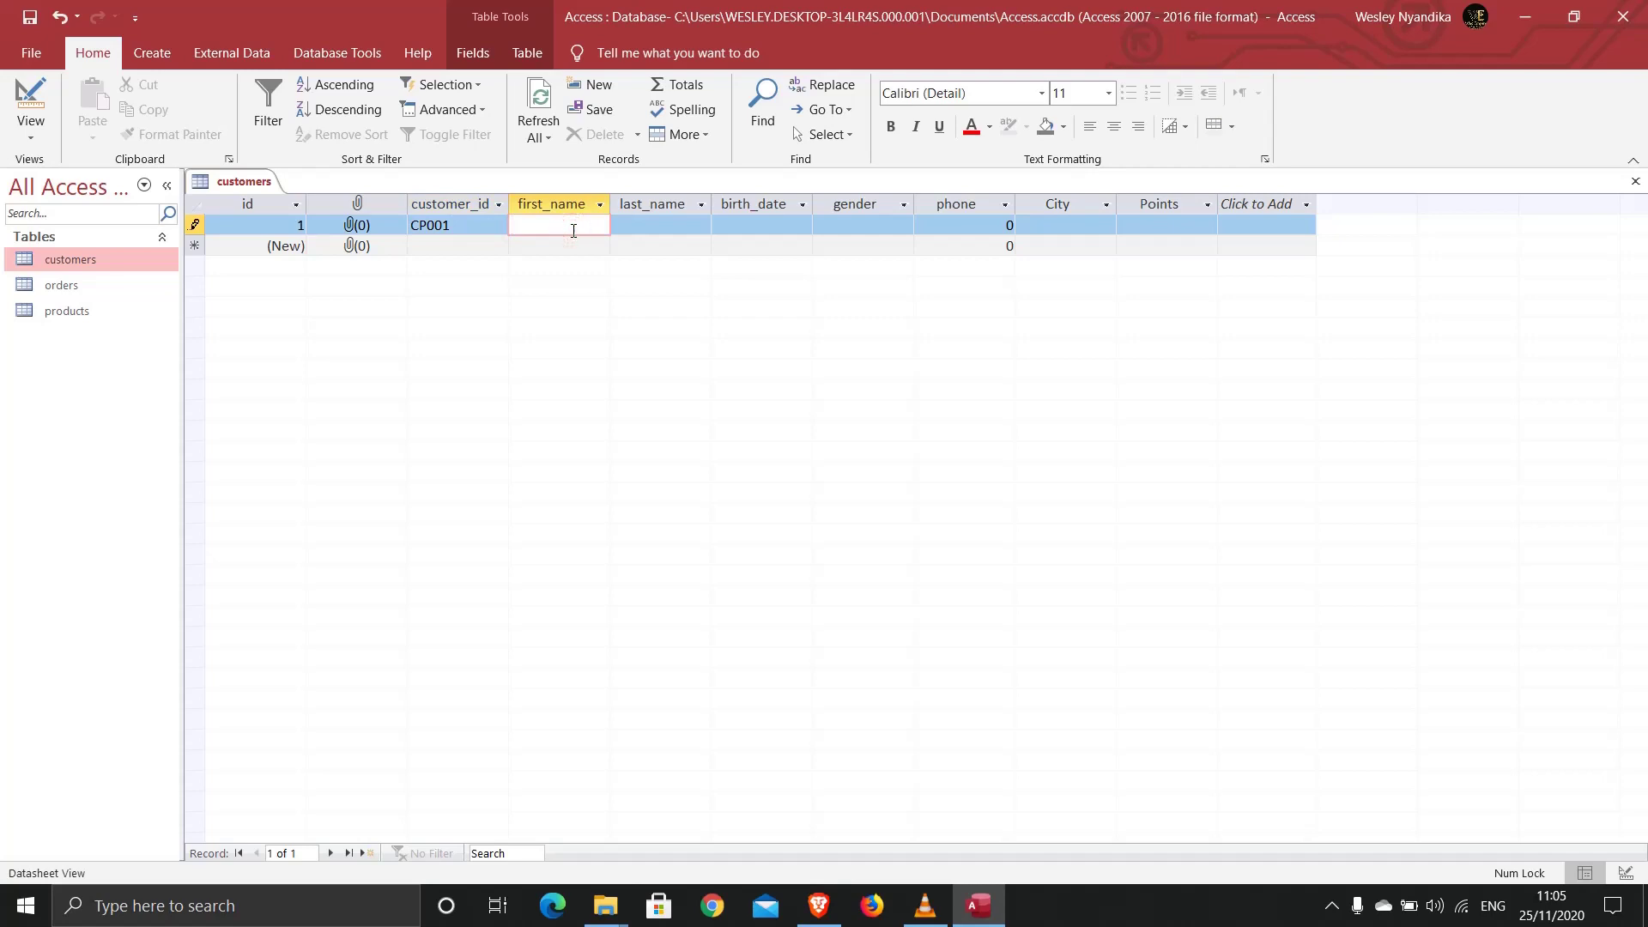
click(654, 227)
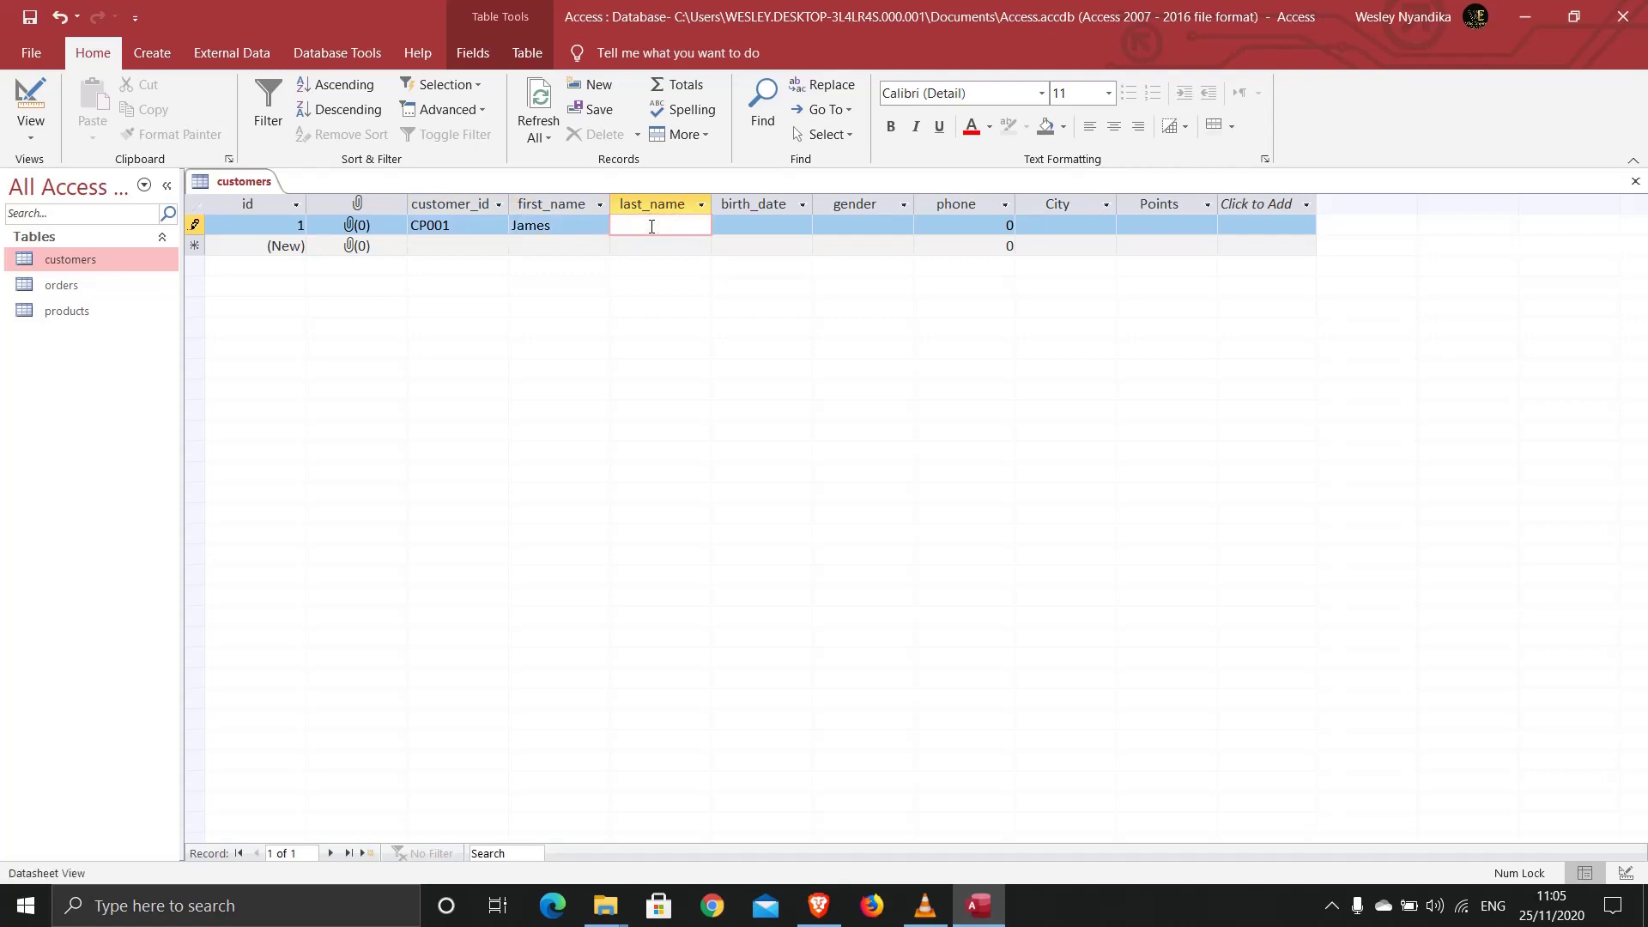
text(Jimmy)
Step: Set the first record's birth date to today (25/11/2020) and gender to Male
click(757, 226)
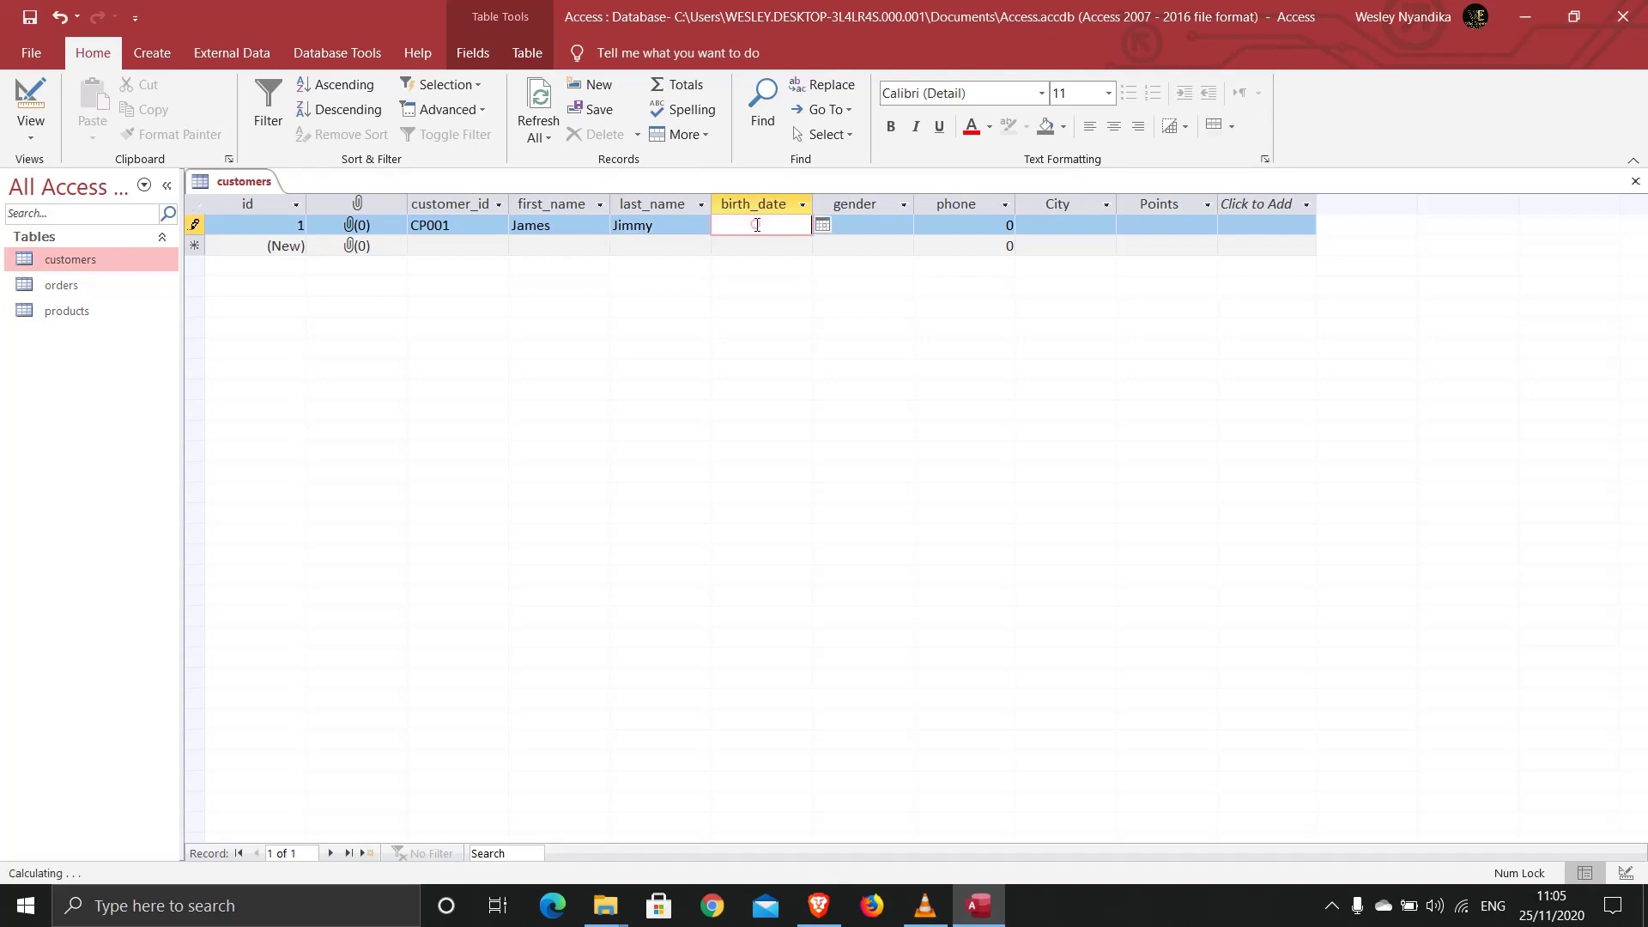
click(826, 224)
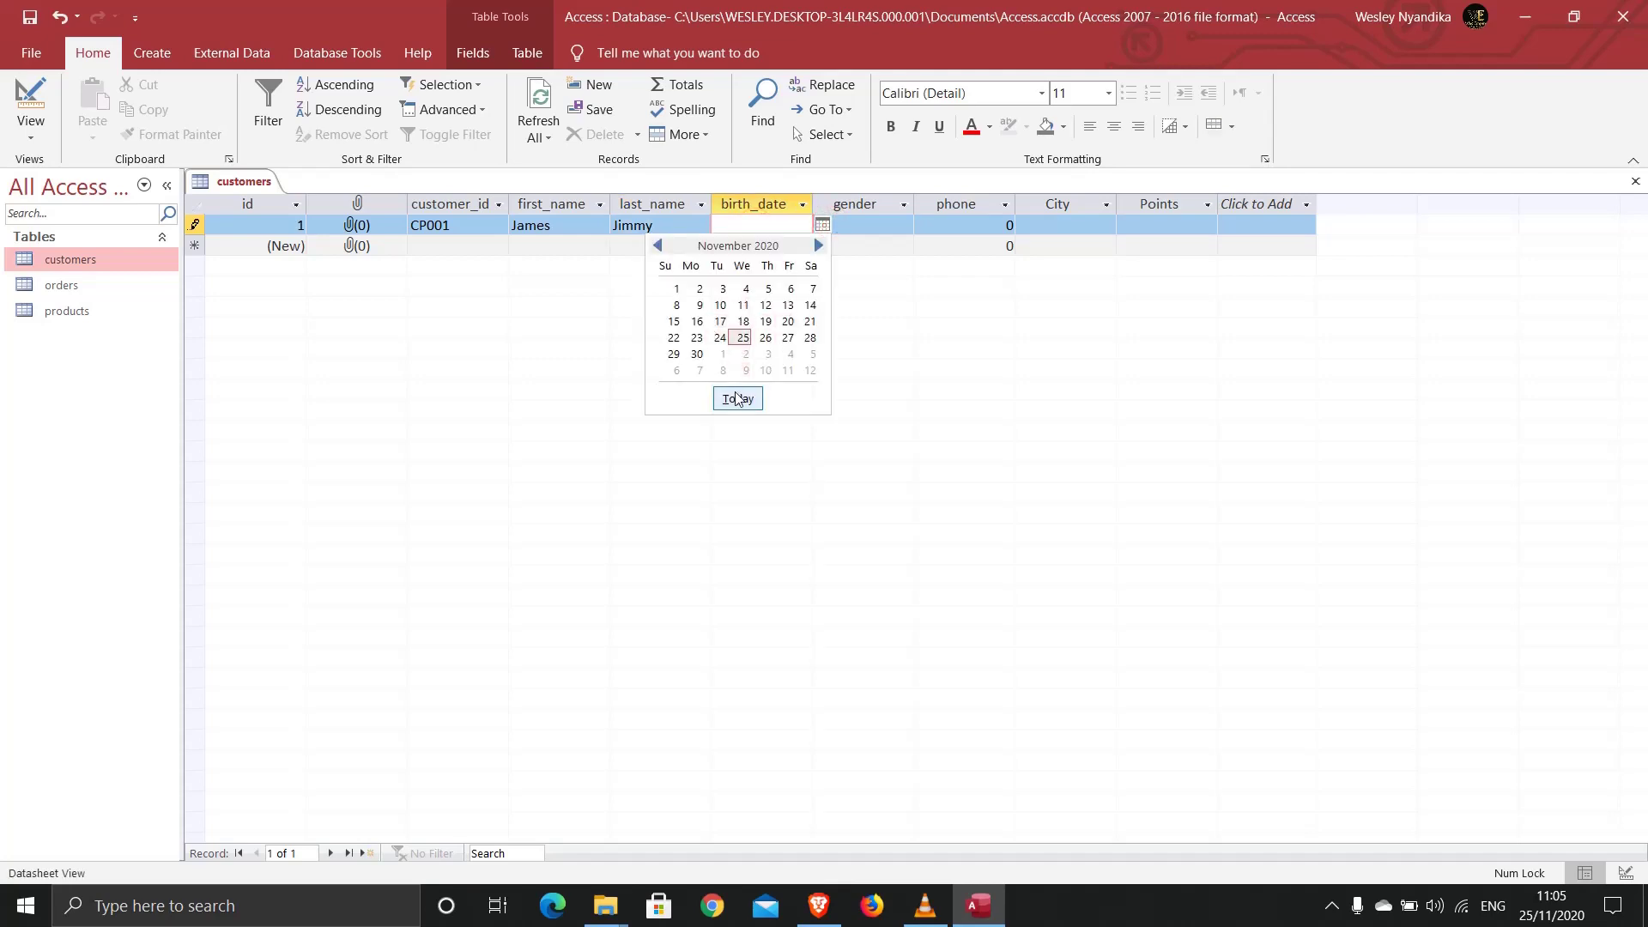
click(736, 398)
click(868, 224)
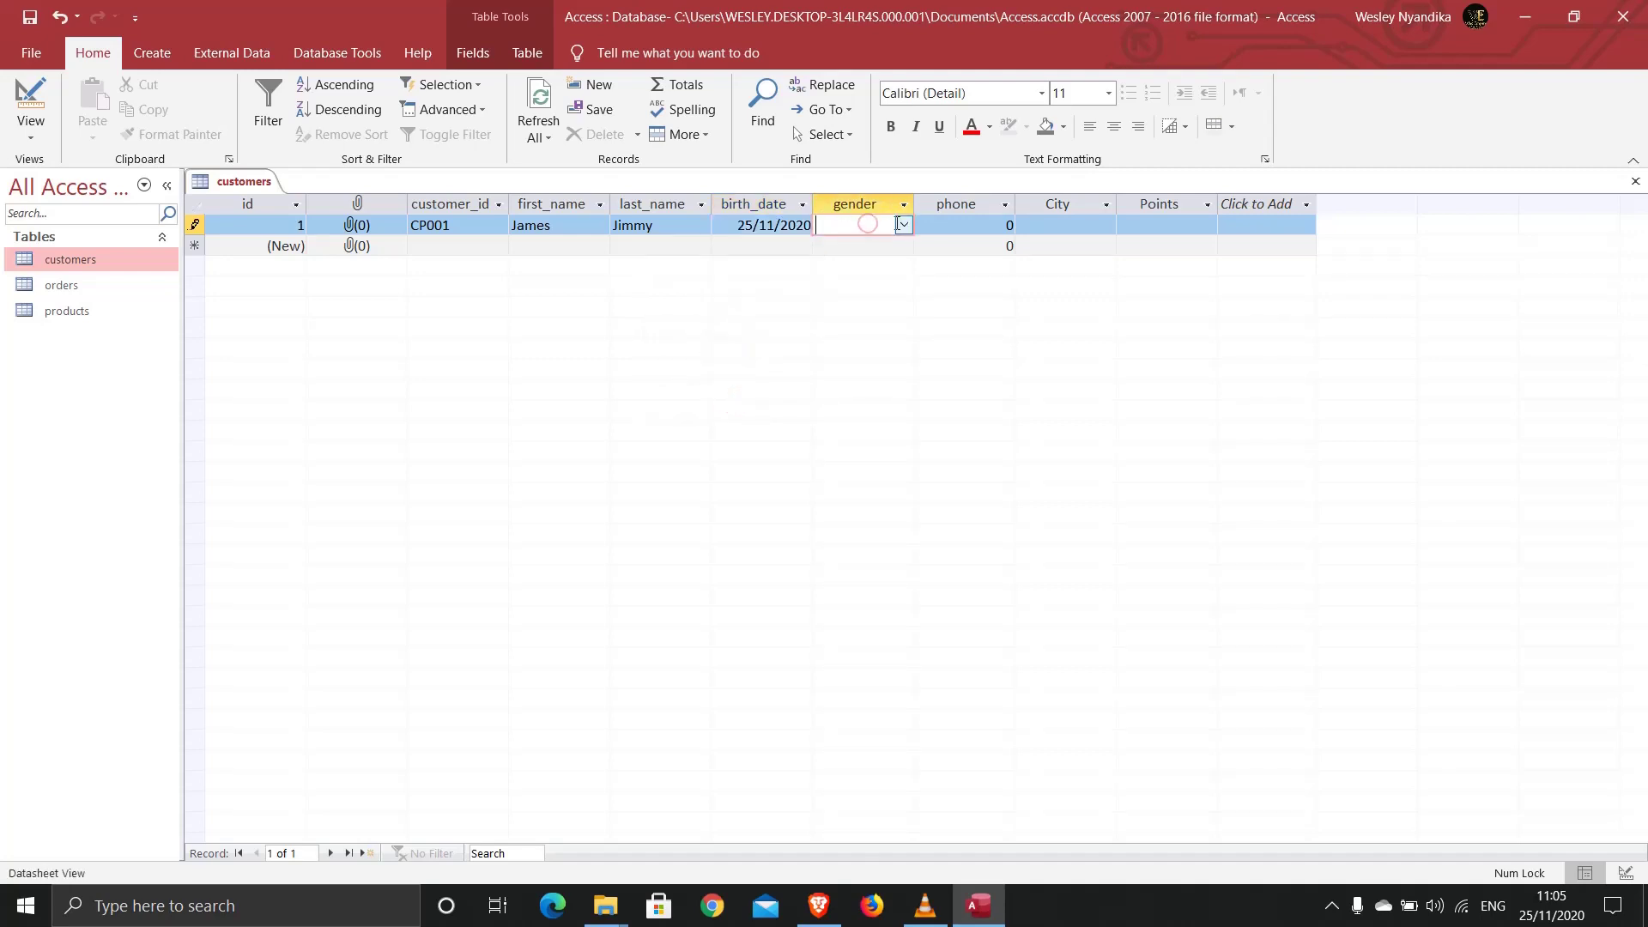
click(902, 224)
click(871, 244)
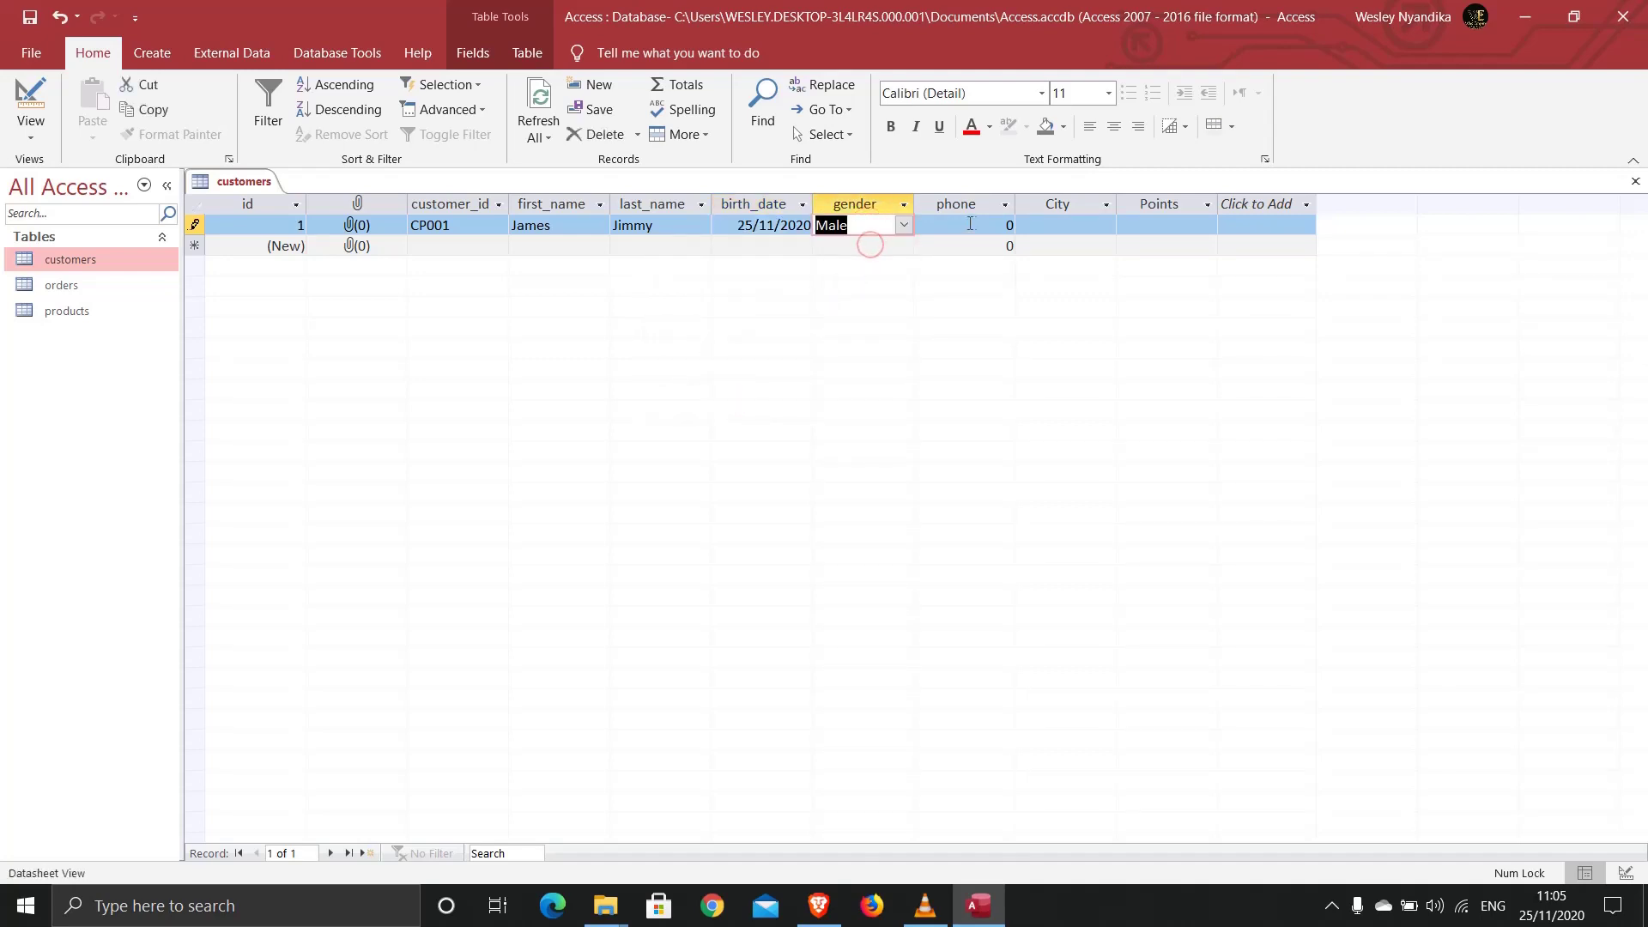
Step: Enter the first record's phone number, City Nairobi and 50 Points
key(Tab)
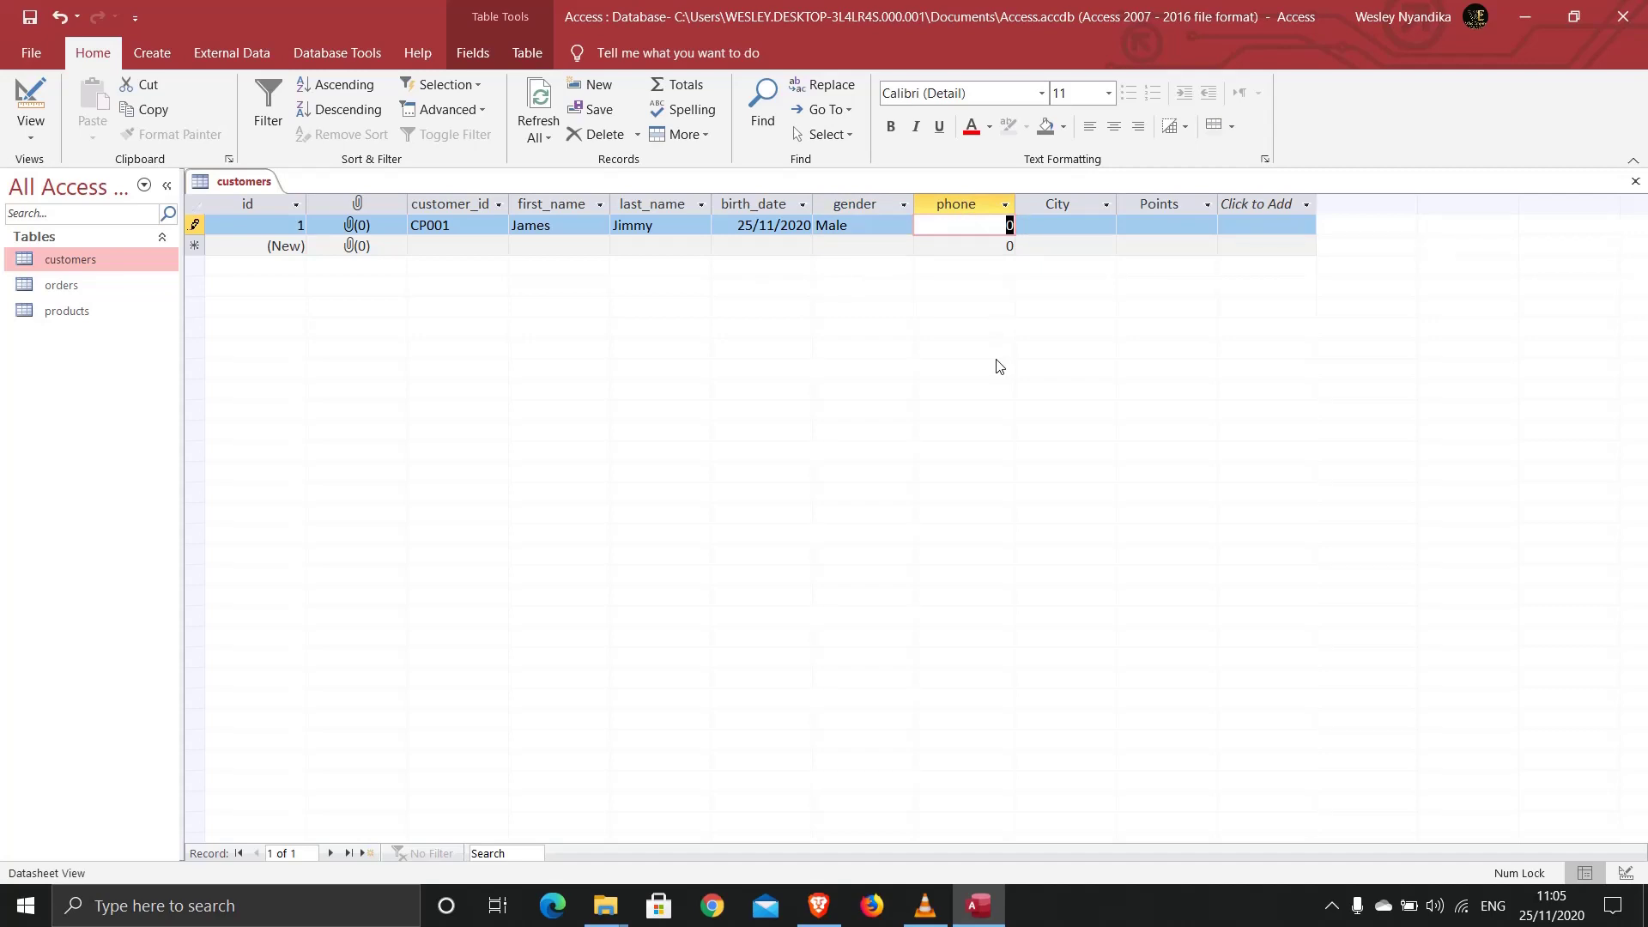
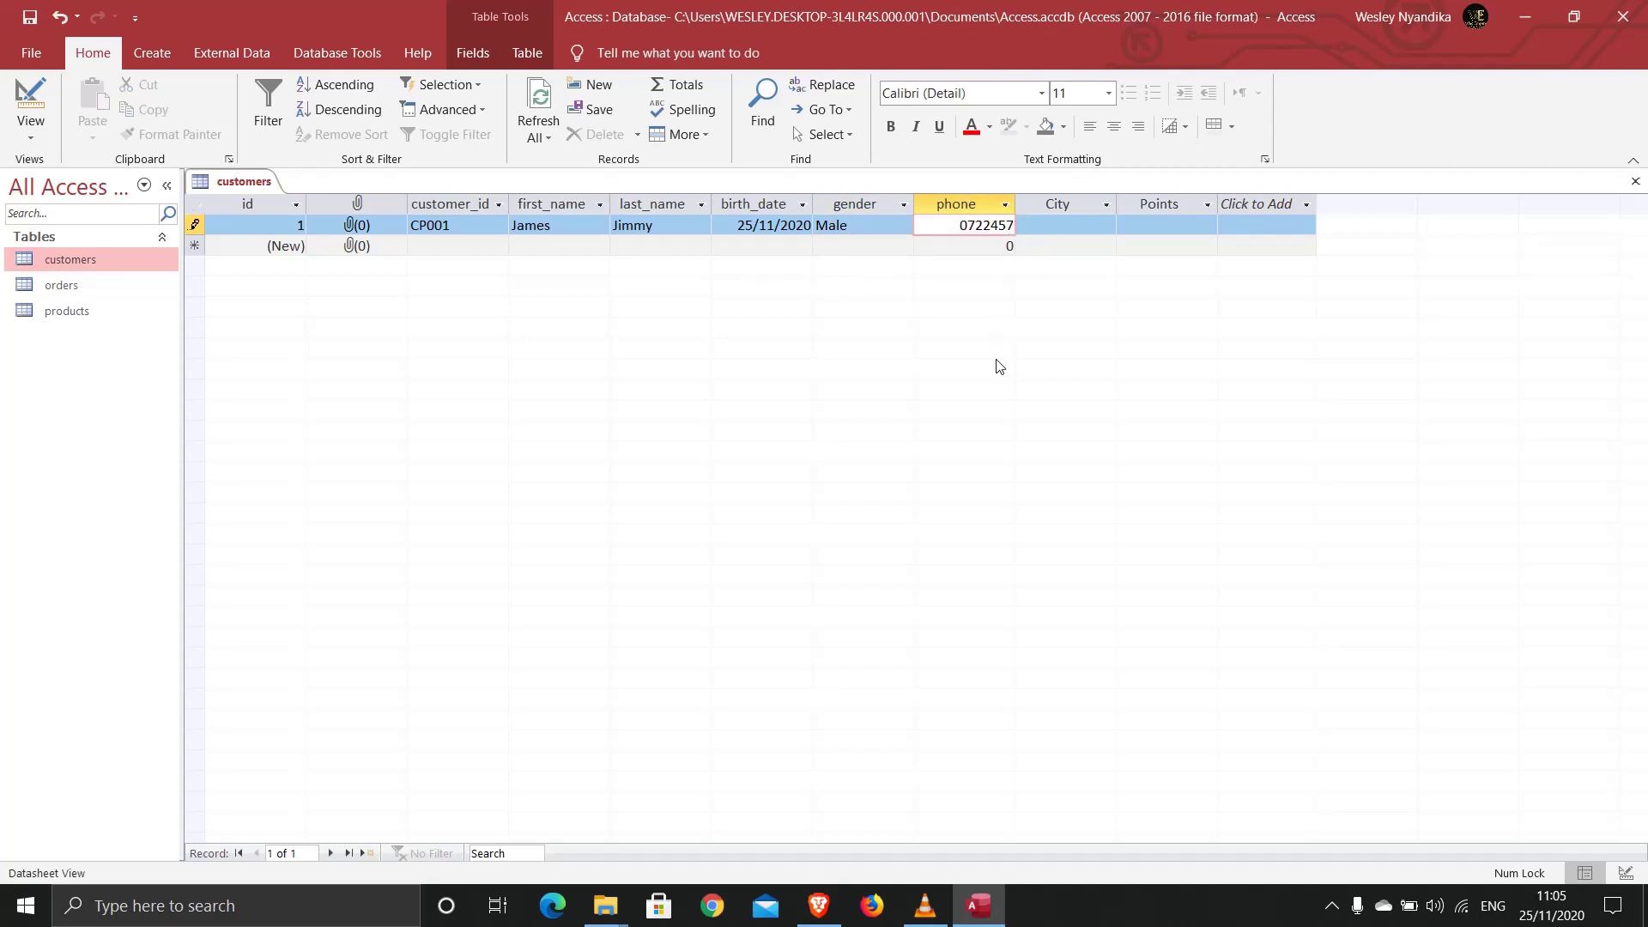
key(Tab)
click(1051, 224)
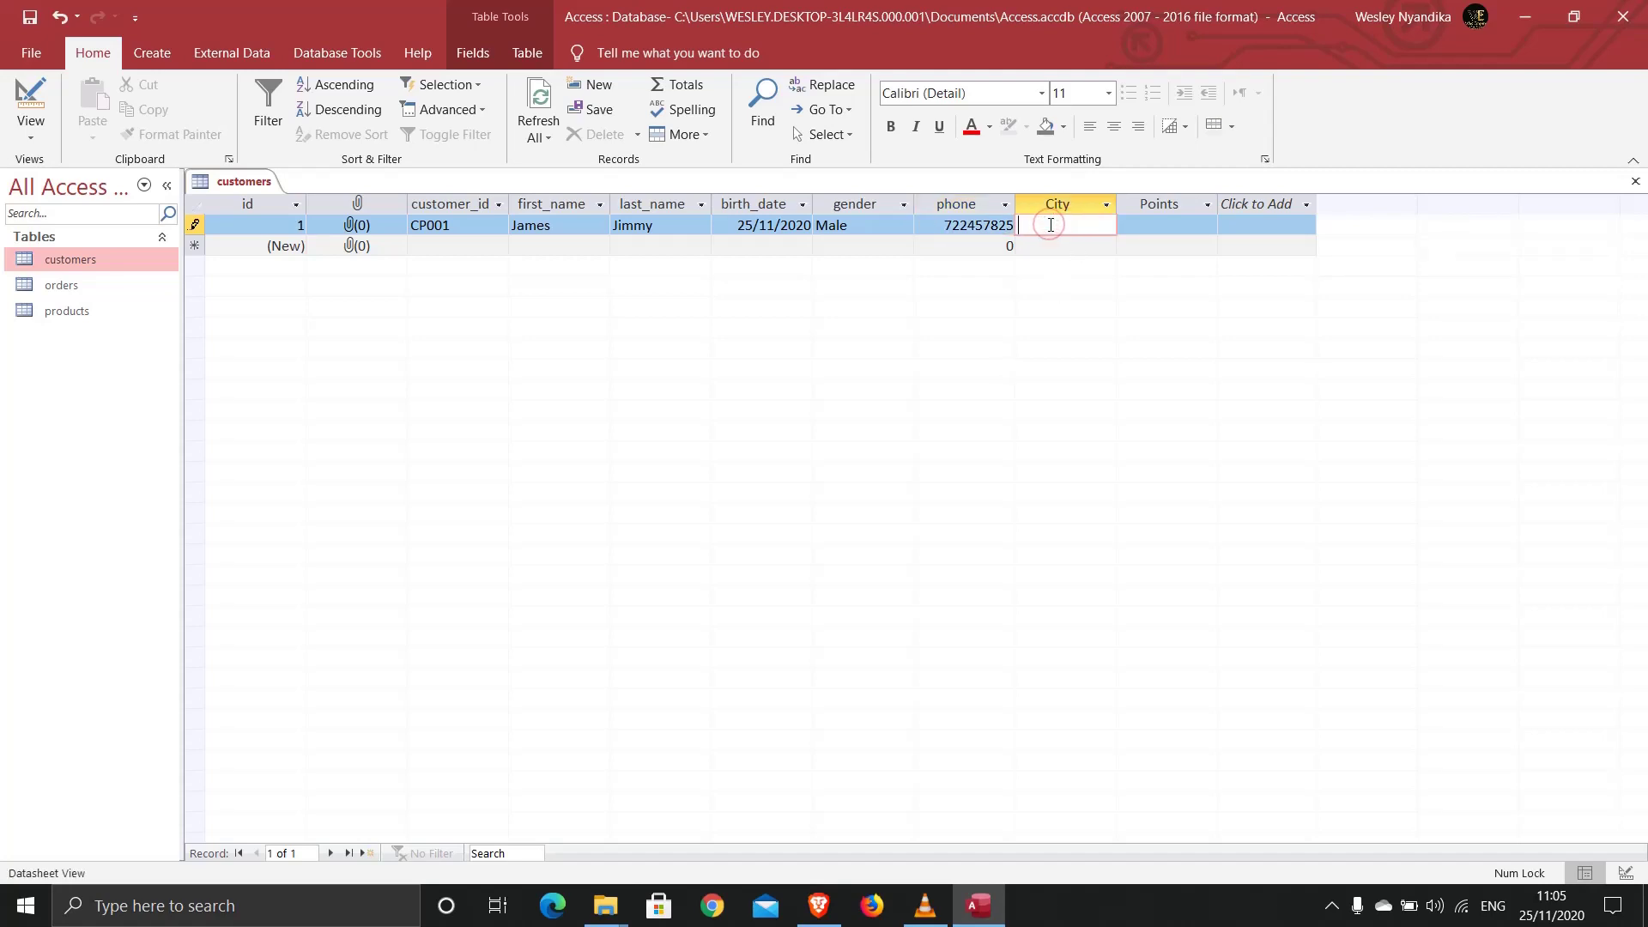
text(Nairobi)
click(1164, 225)
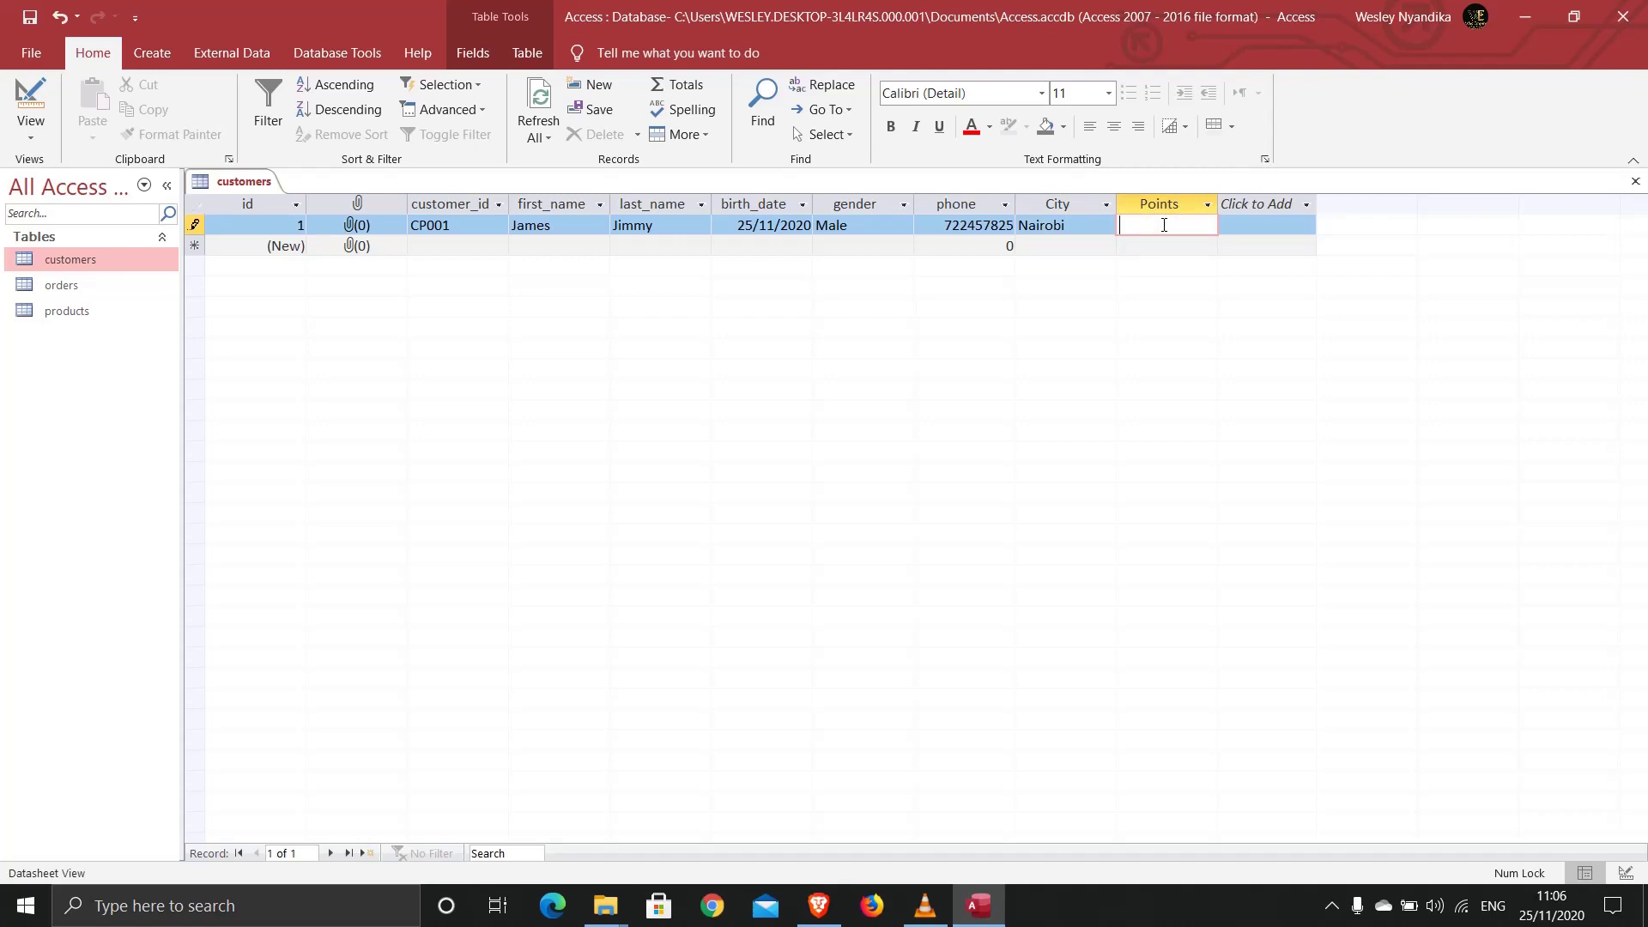
text(50)
Step: Start a second record with its customer ID, first name and last name
click(437, 249)
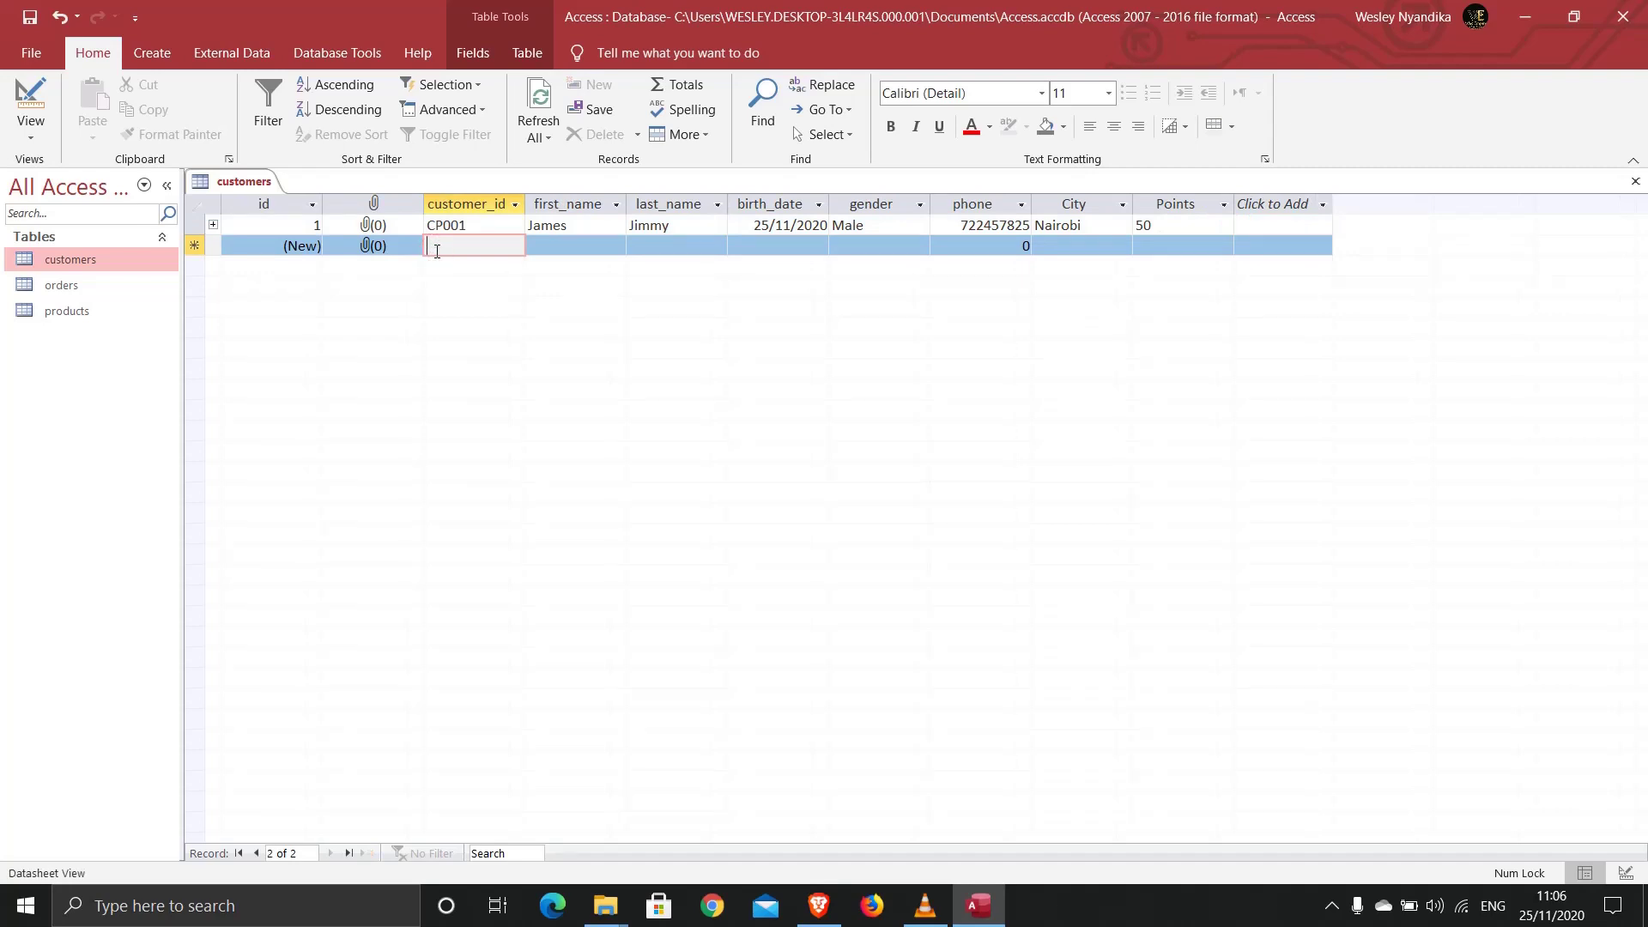
text(Cp)
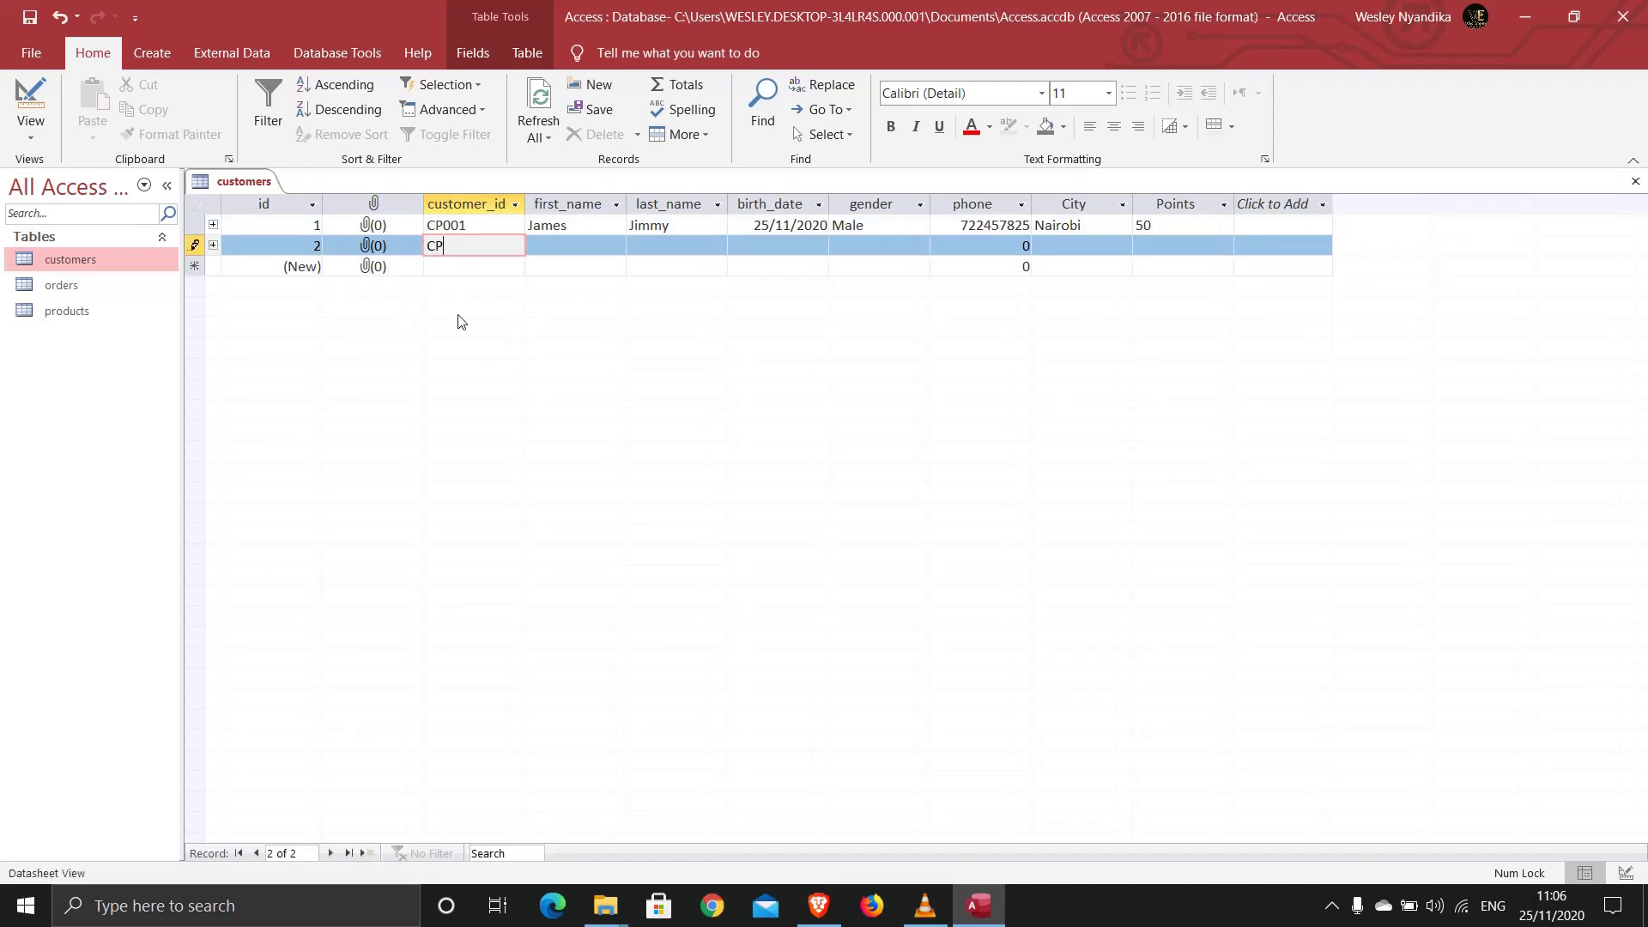
text(002)
click(541, 246)
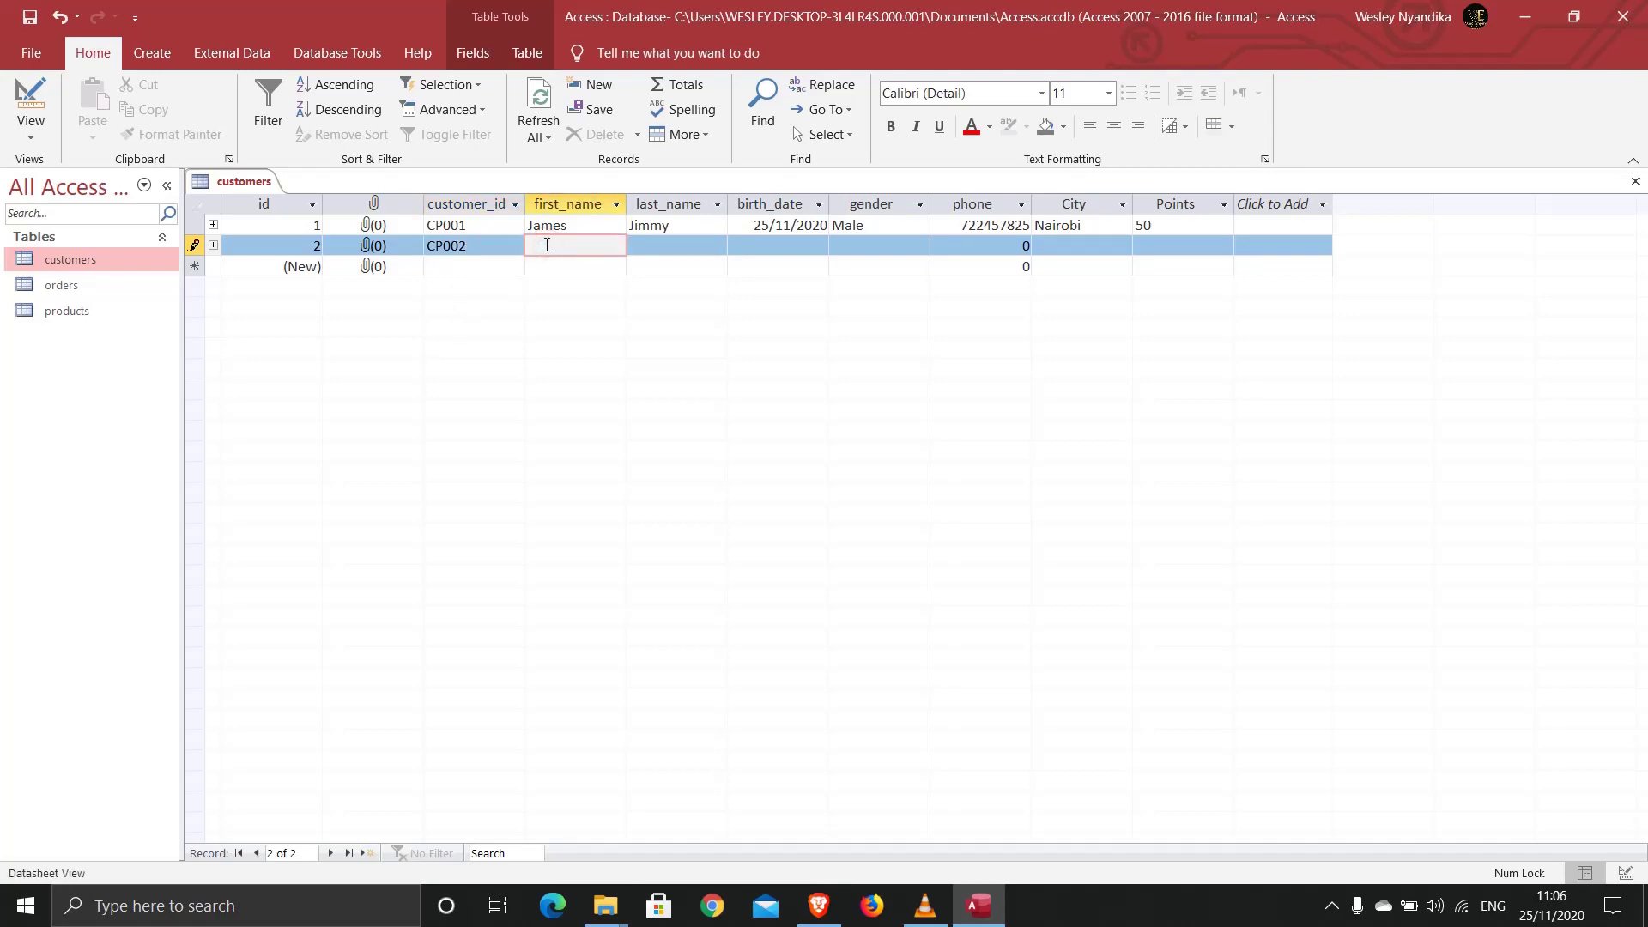
click(657, 251)
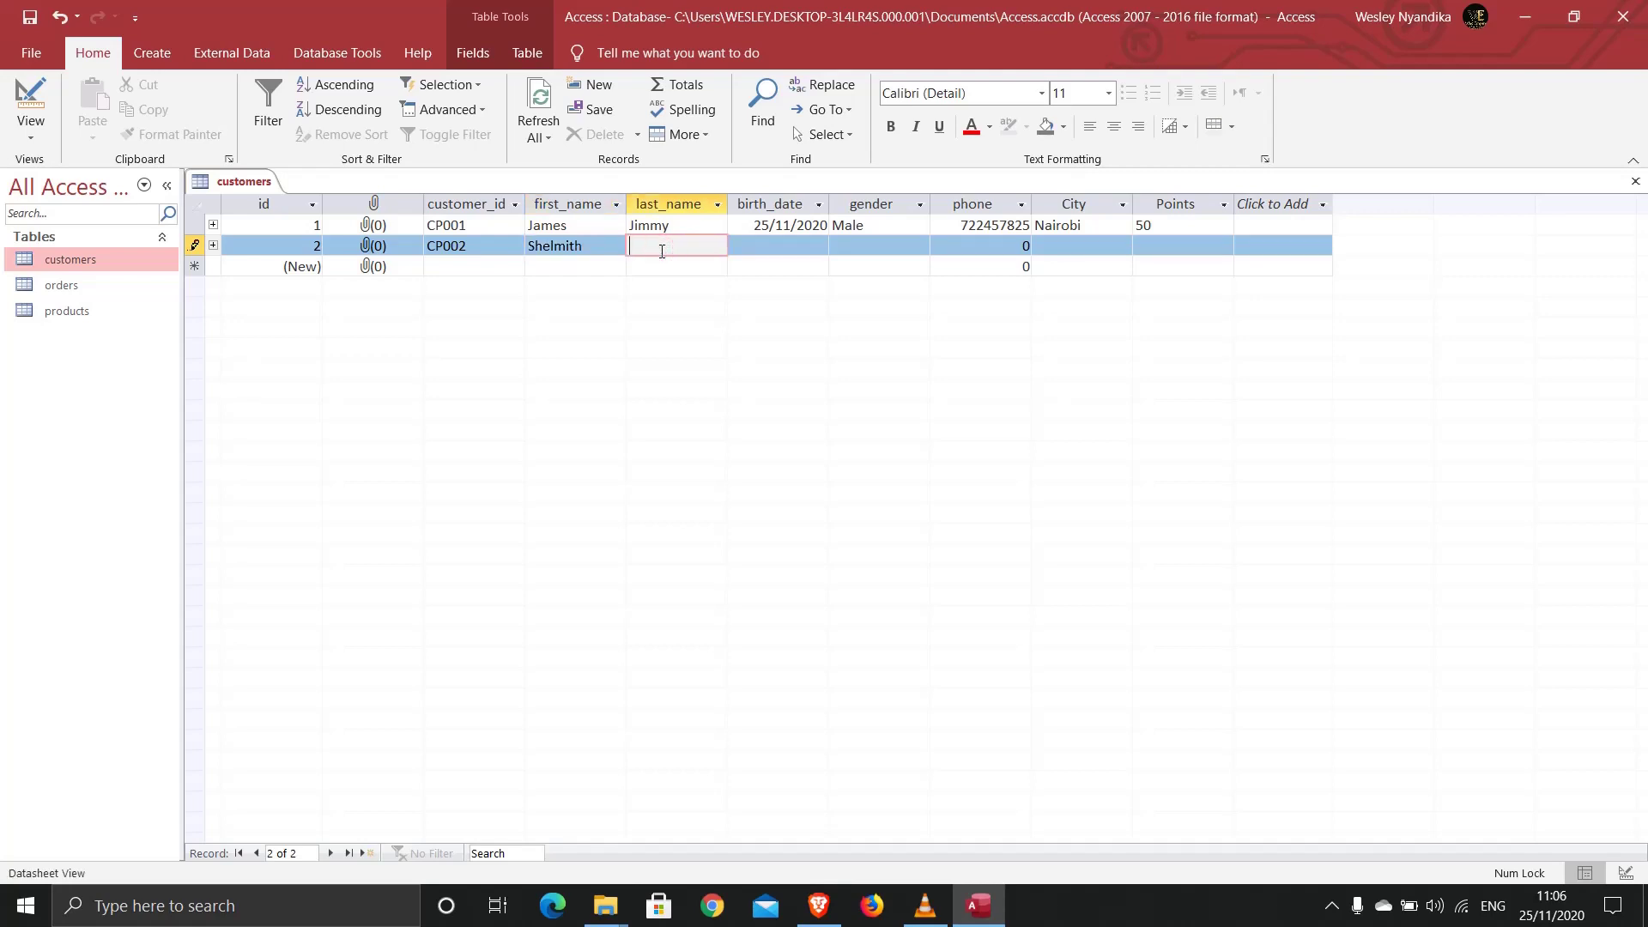
text(Shelmi)
Step: Give the second record birth date 25/11/2020 (Today), gender Female and a phone number
click(786, 249)
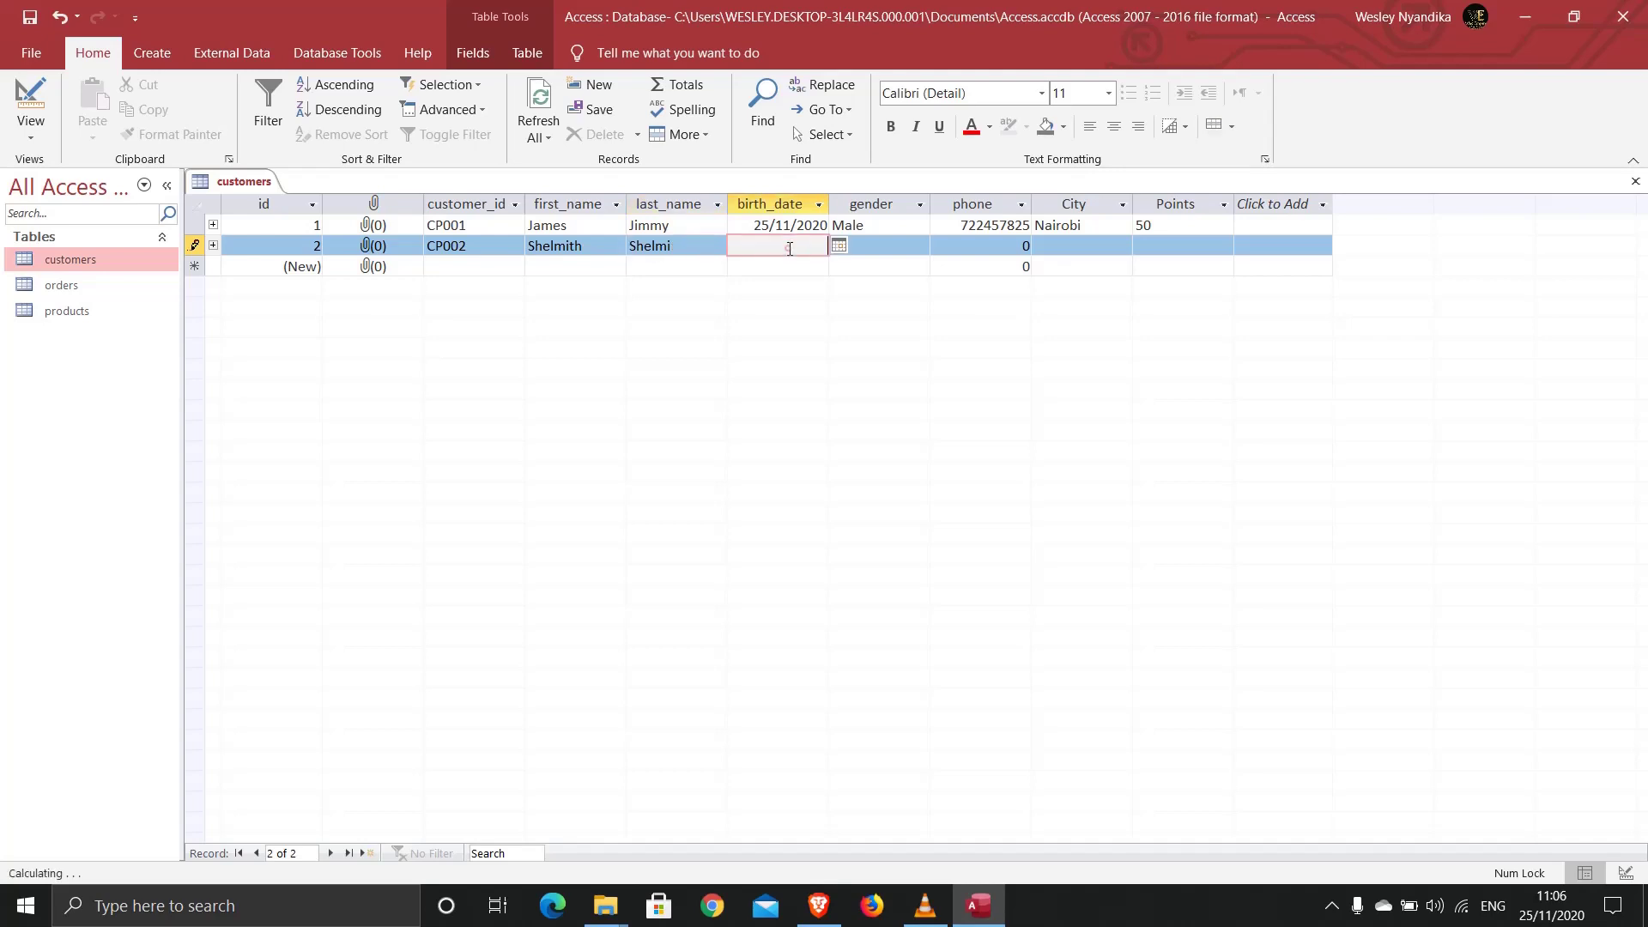
click(840, 249)
click(762, 420)
click(912, 245)
click(919, 246)
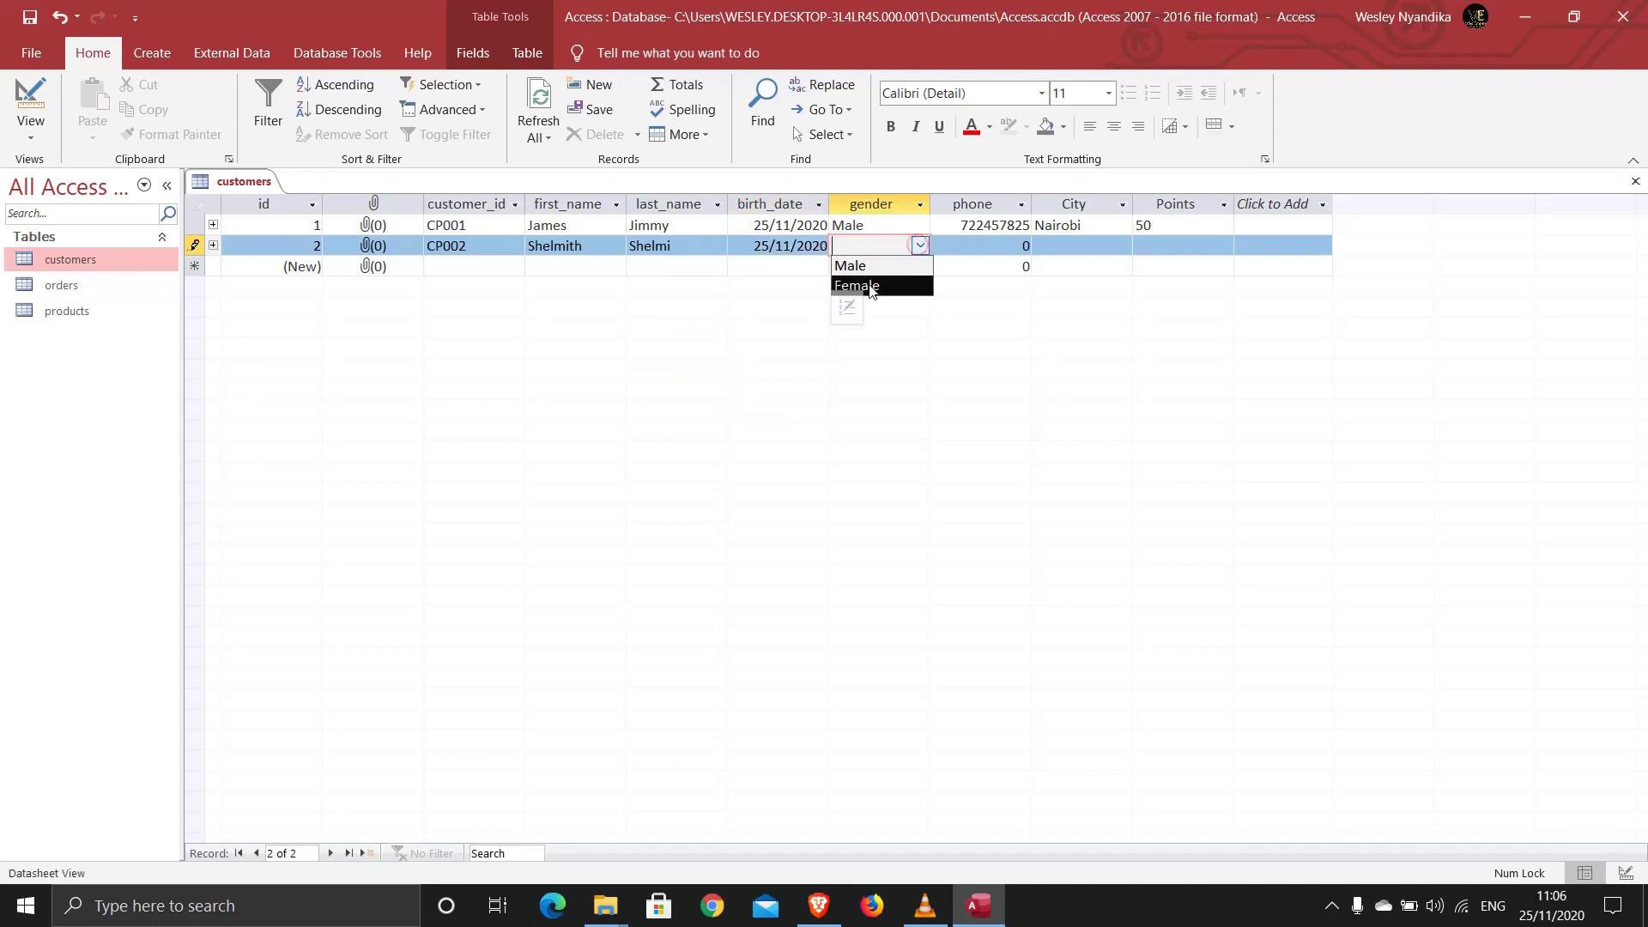
click(863, 287)
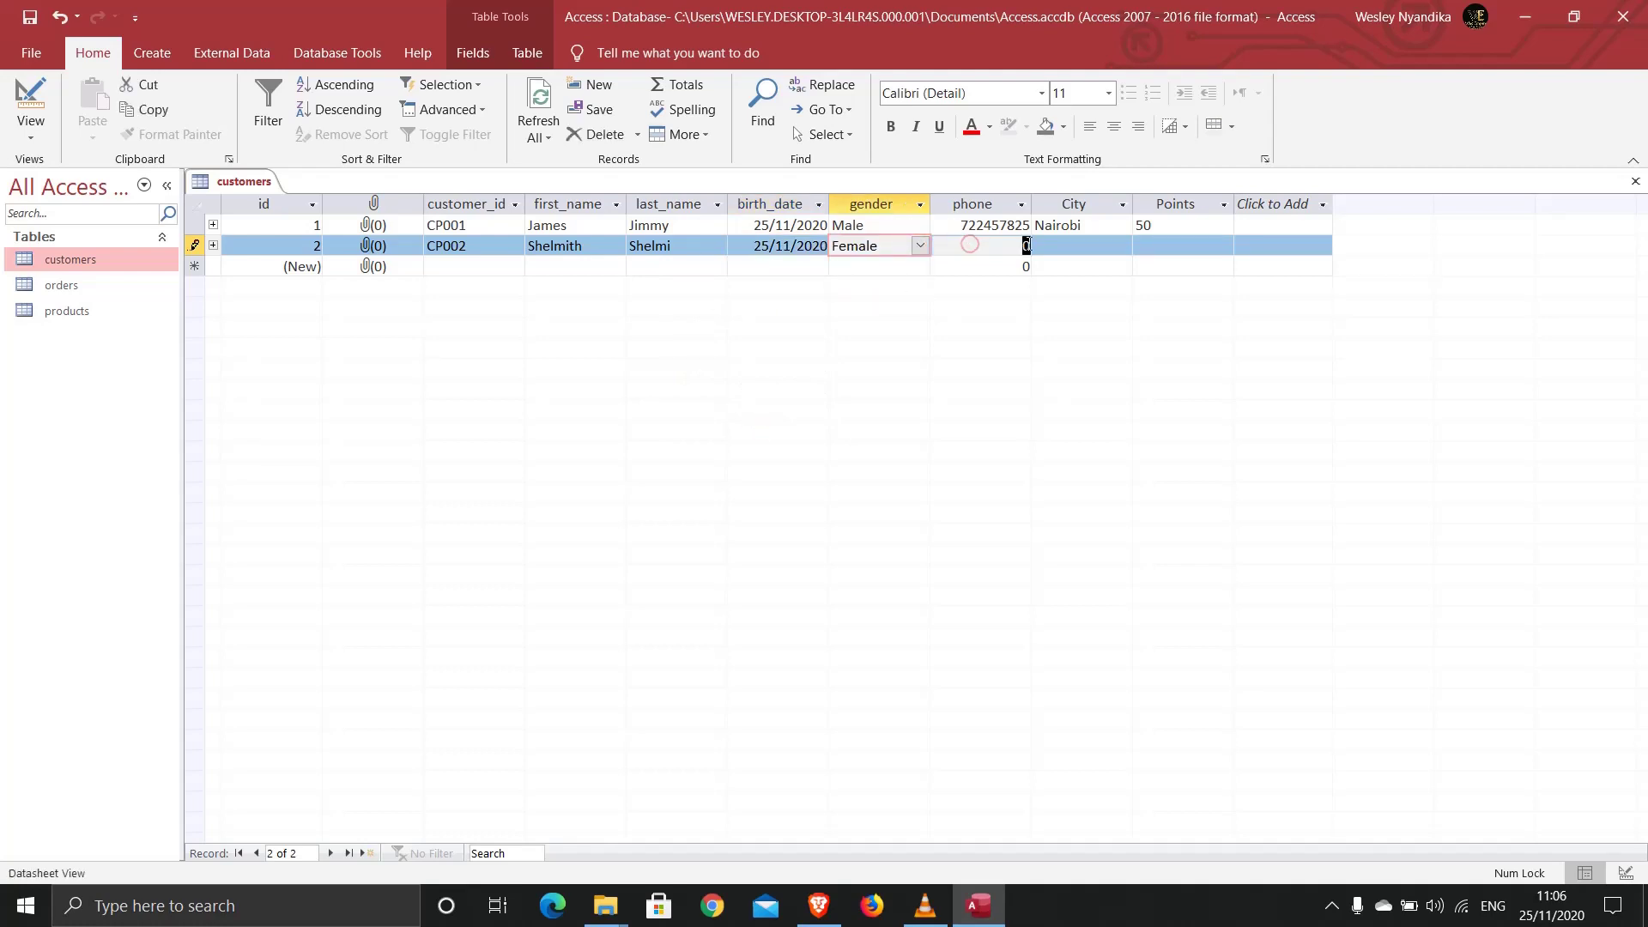
click(1029, 249)
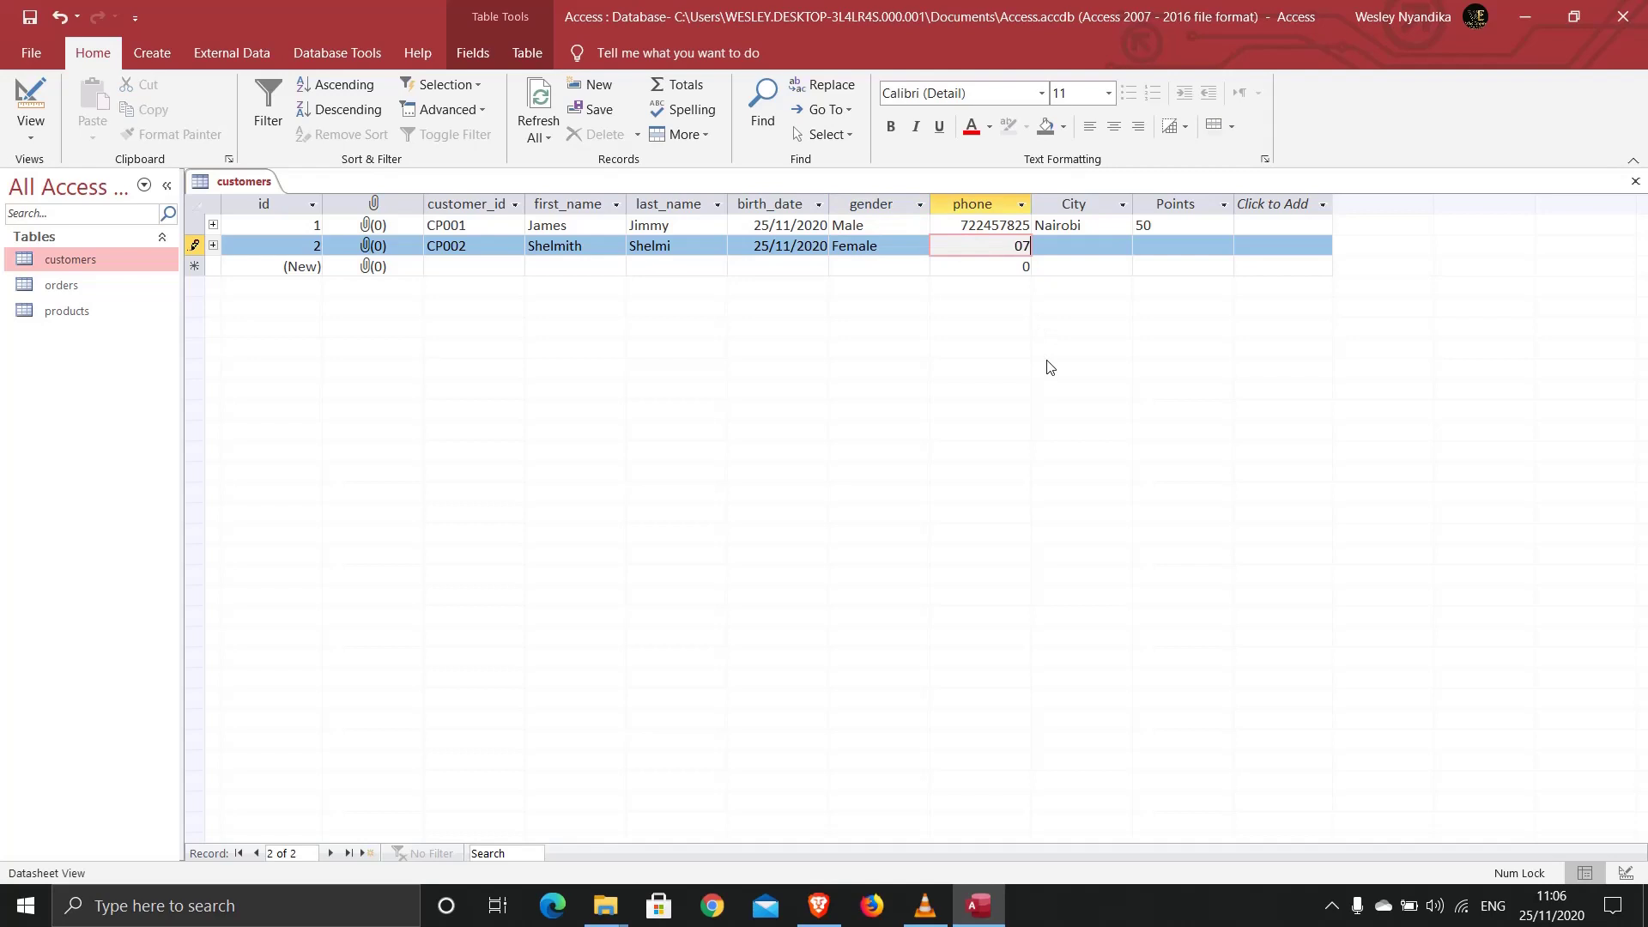
click(1077, 251)
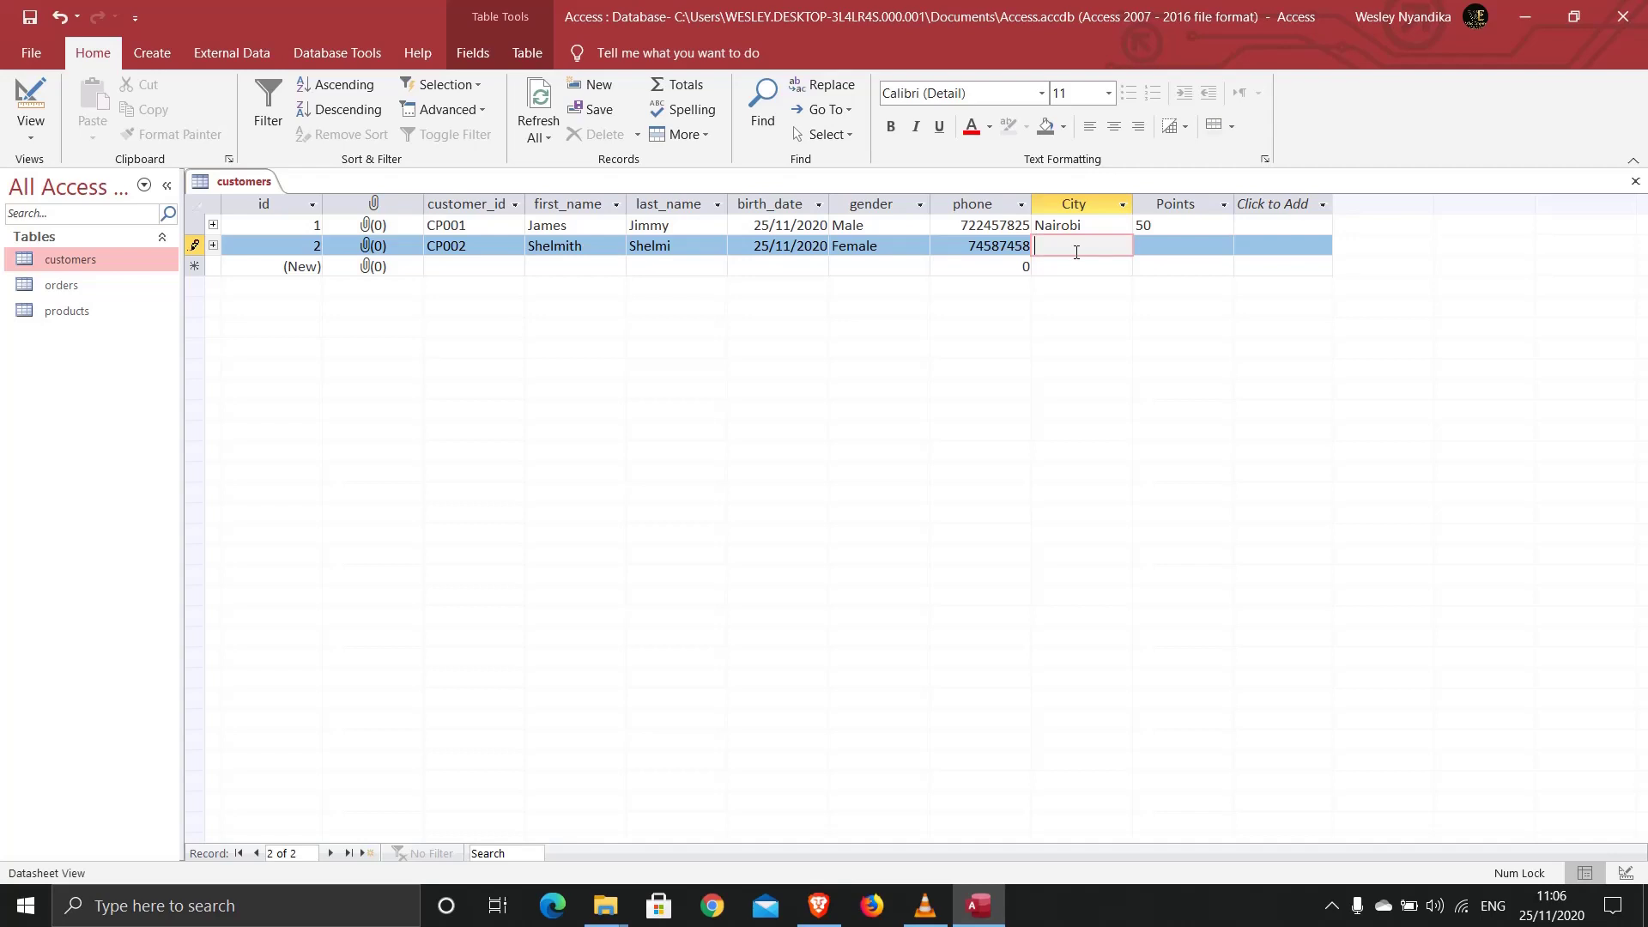
Step: Enter City NY and 300 Points for the second customer record
text(NY)
click(1139, 247)
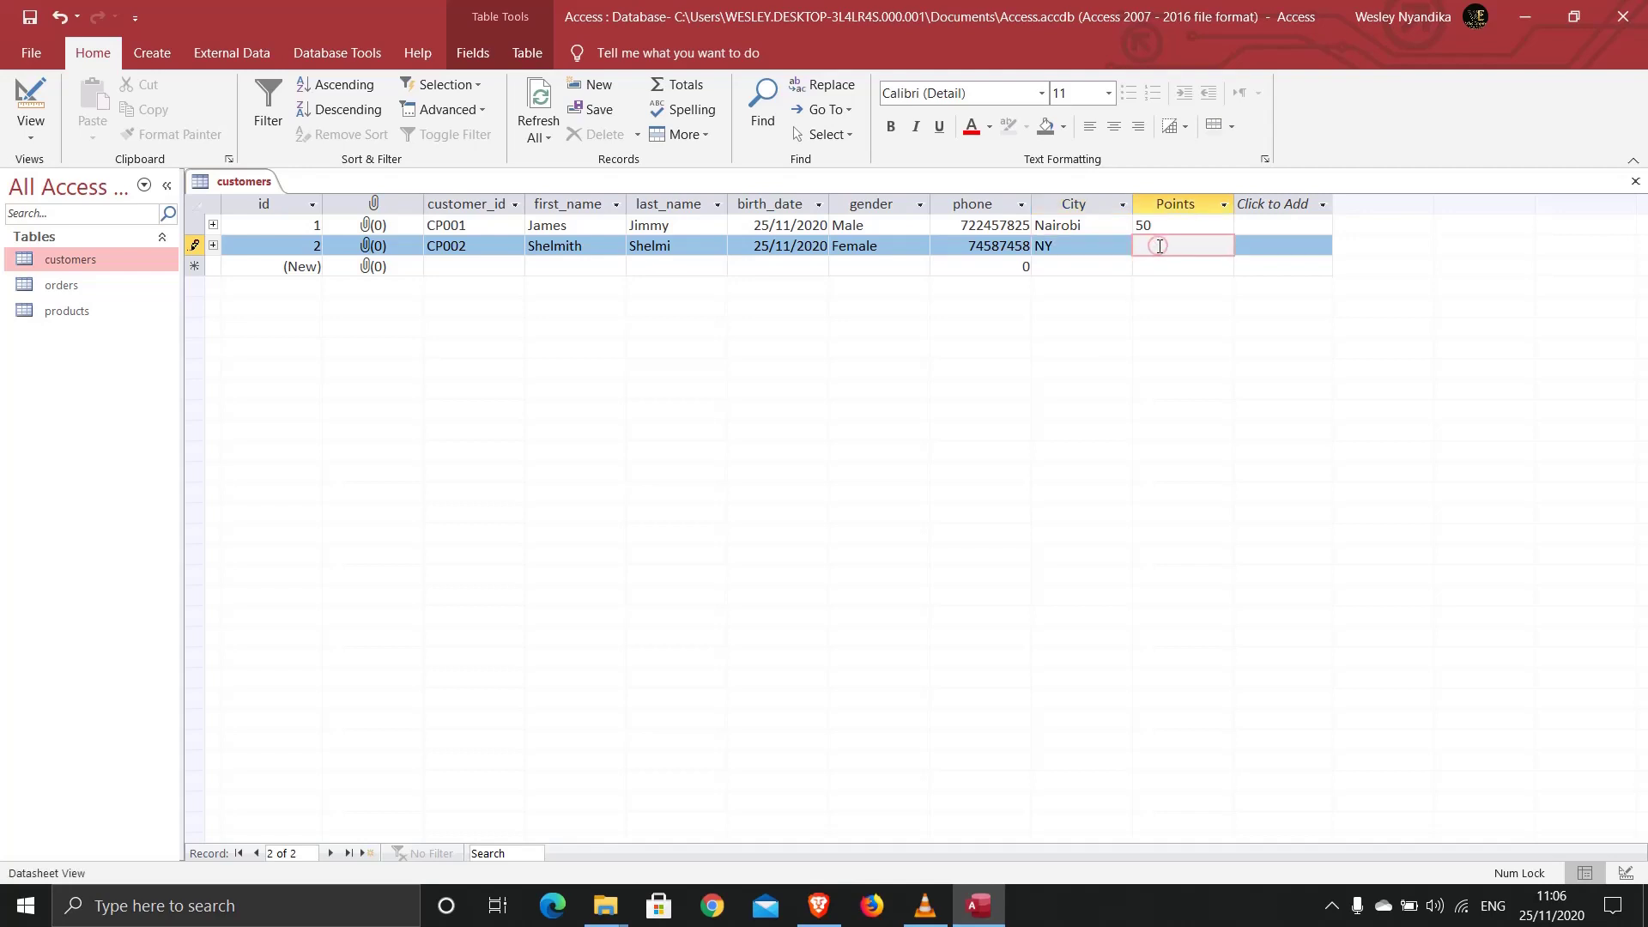
text(300)
click(970, 245)
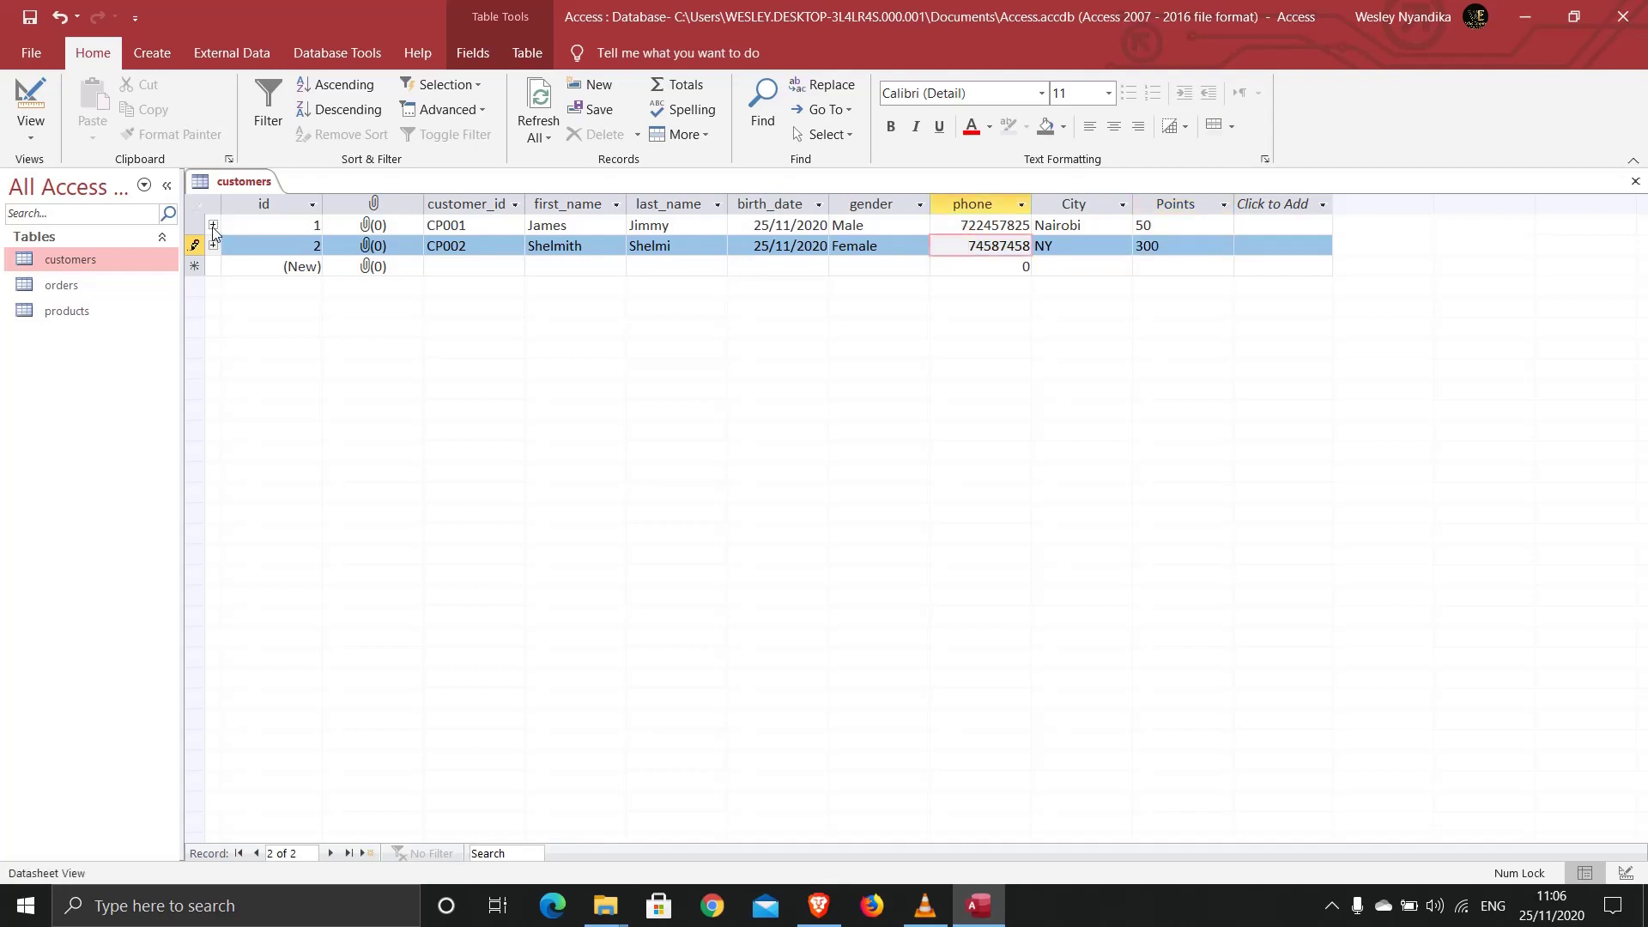
Step: Confirm both customers' orders subdatasheets are empty, then open the products table
click(213, 225)
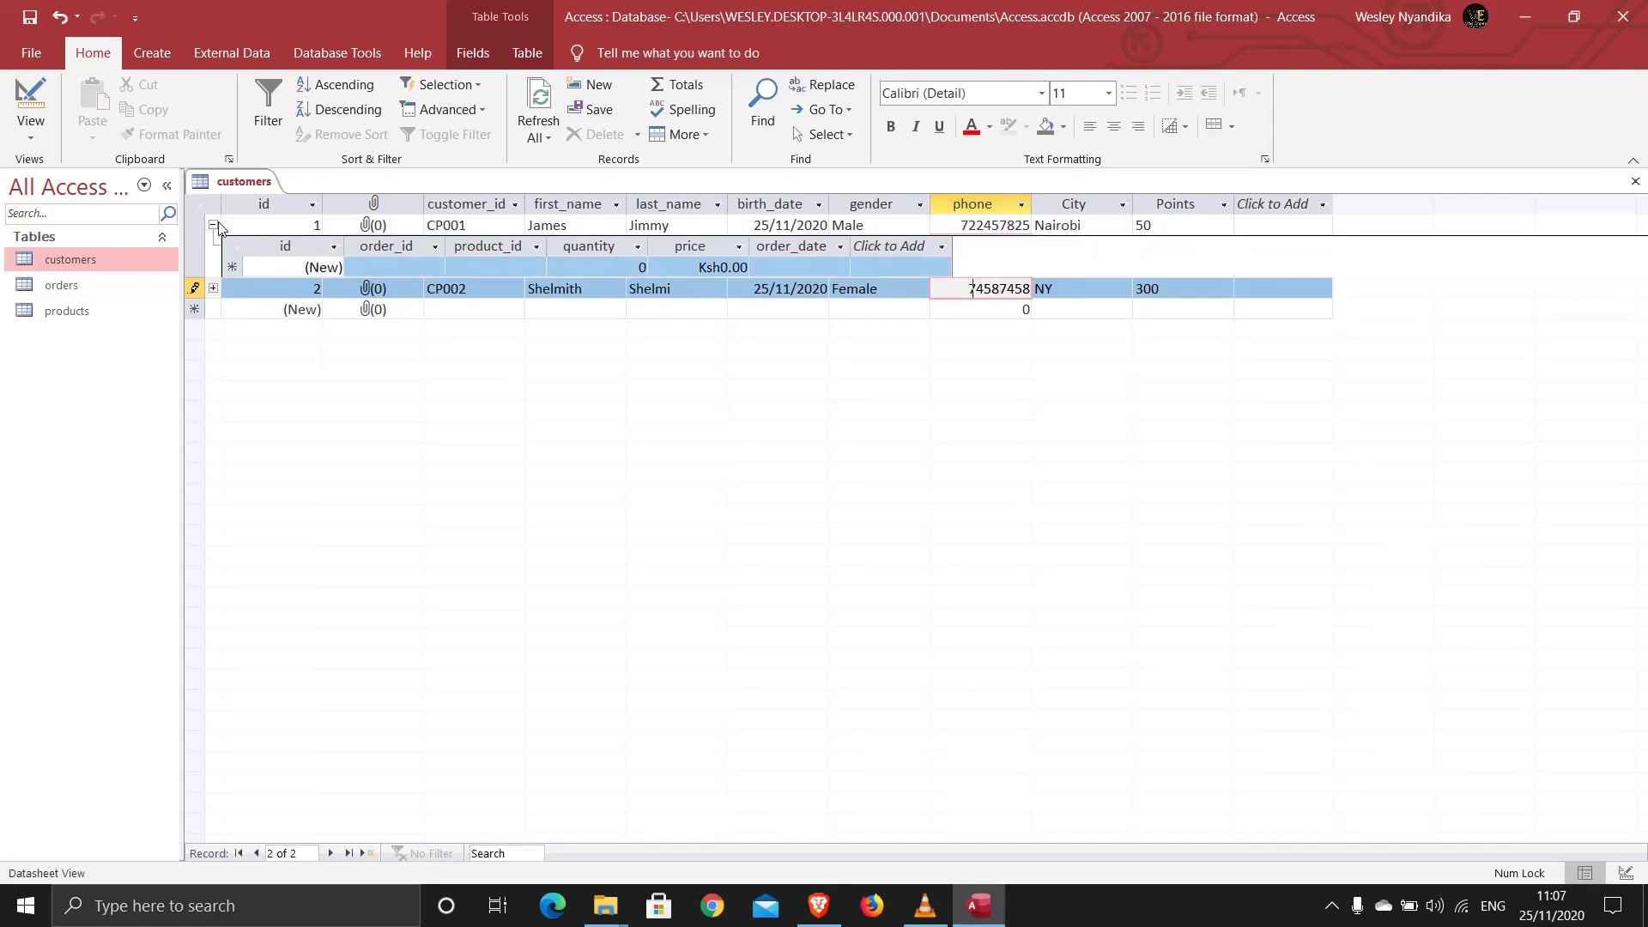
click(213, 224)
click(212, 246)
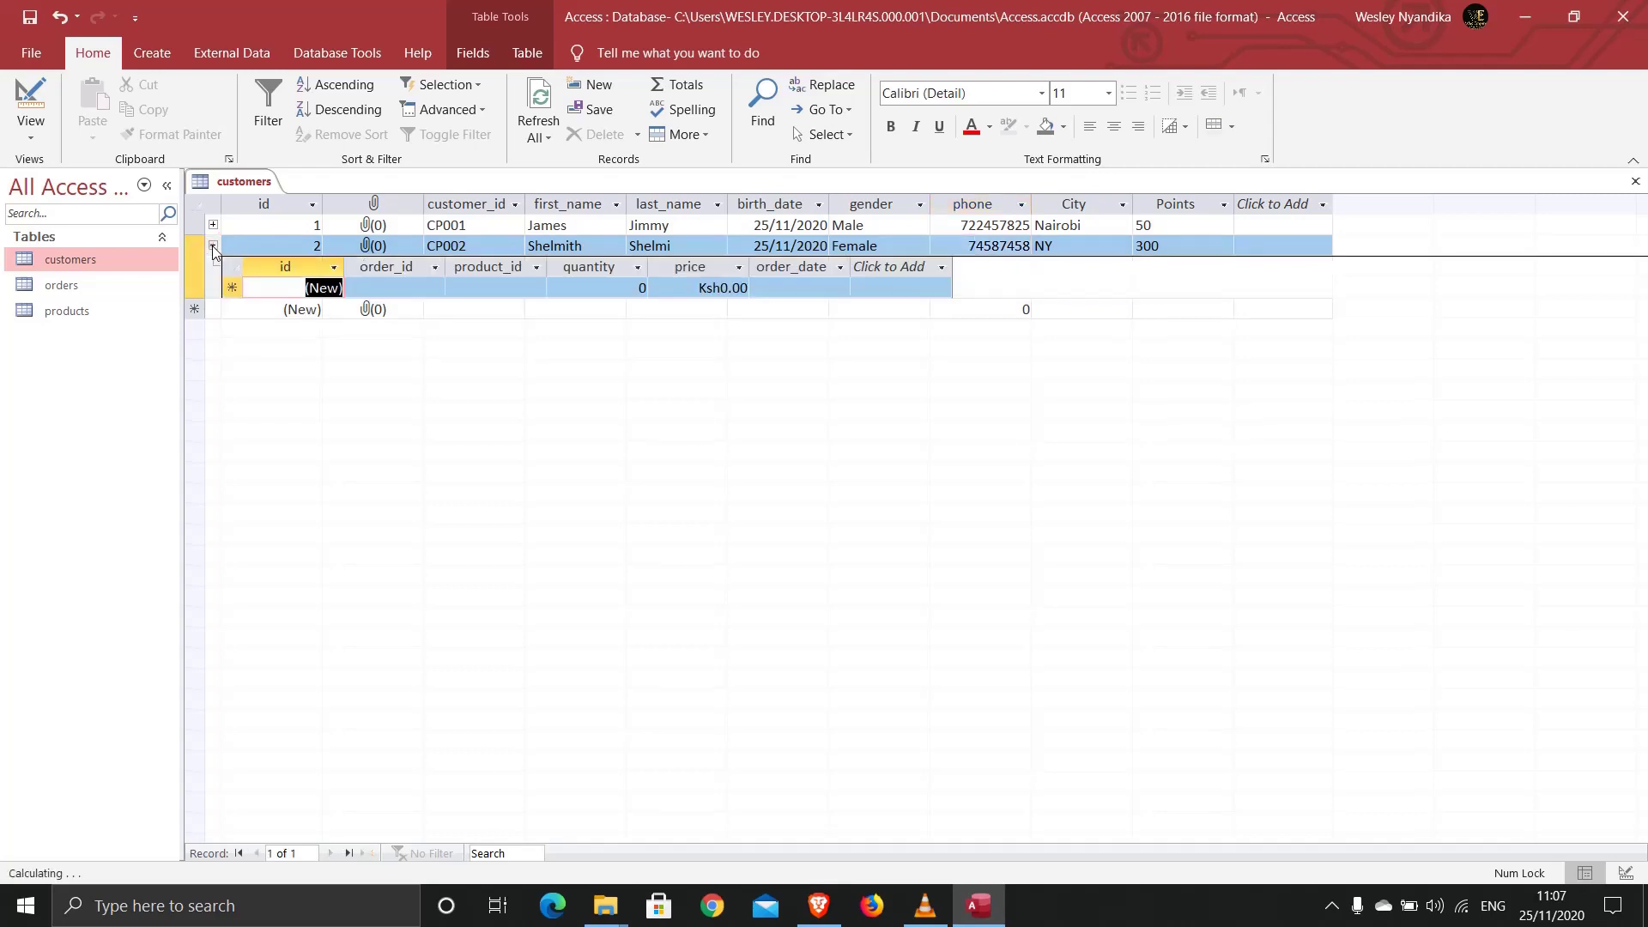
click(213, 245)
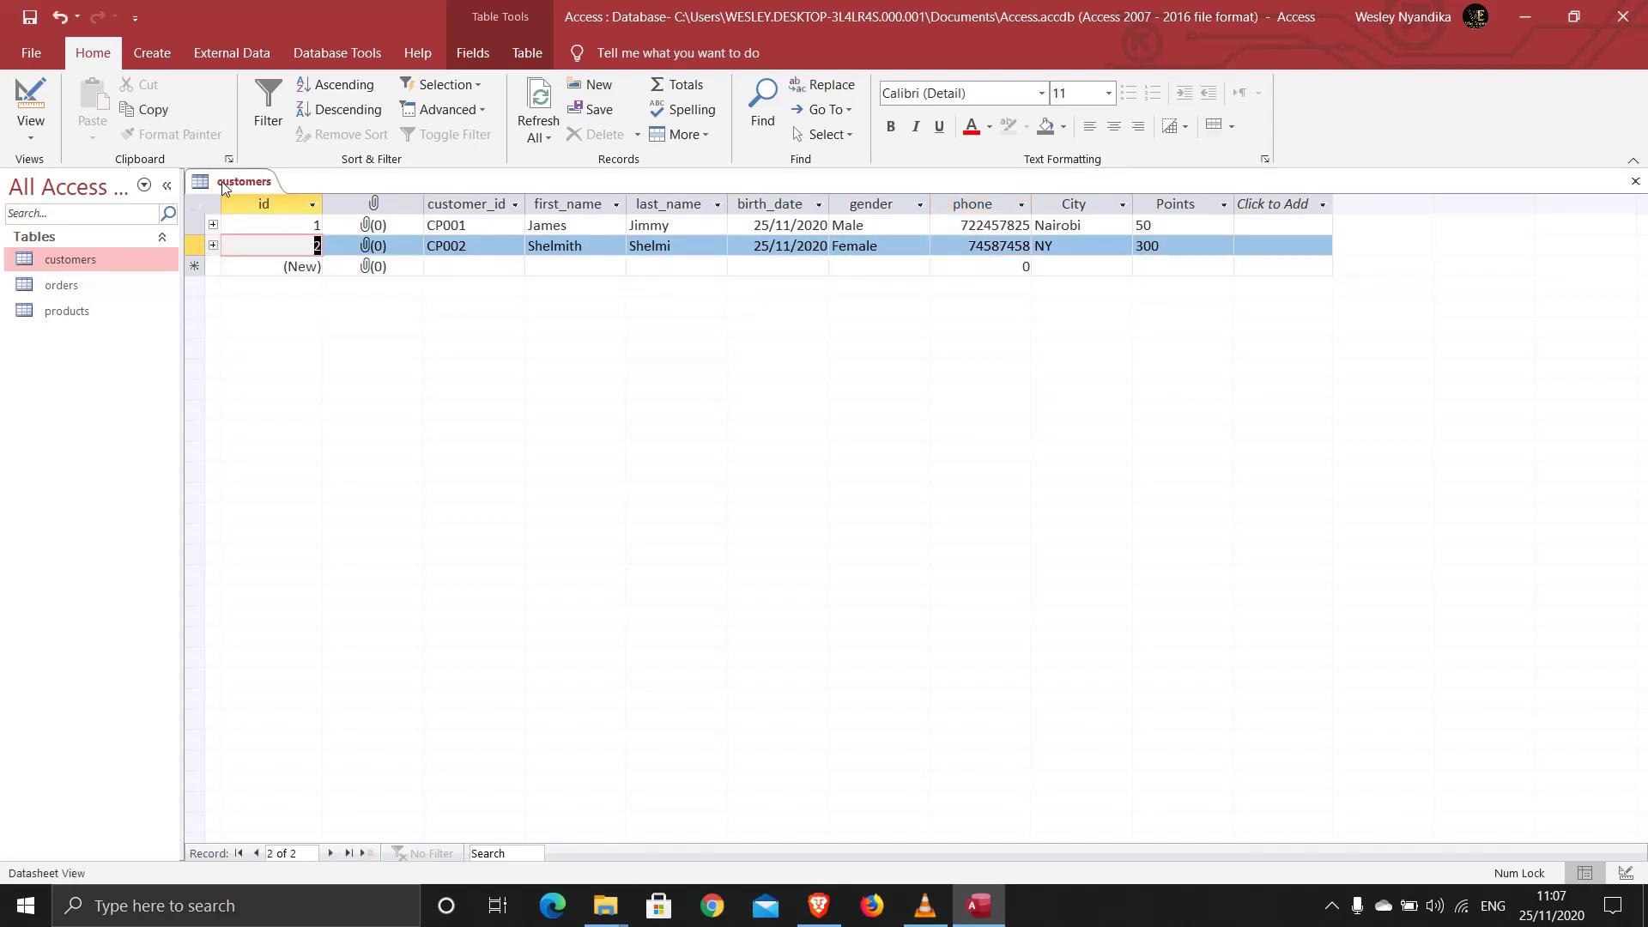
double_click(47, 313)
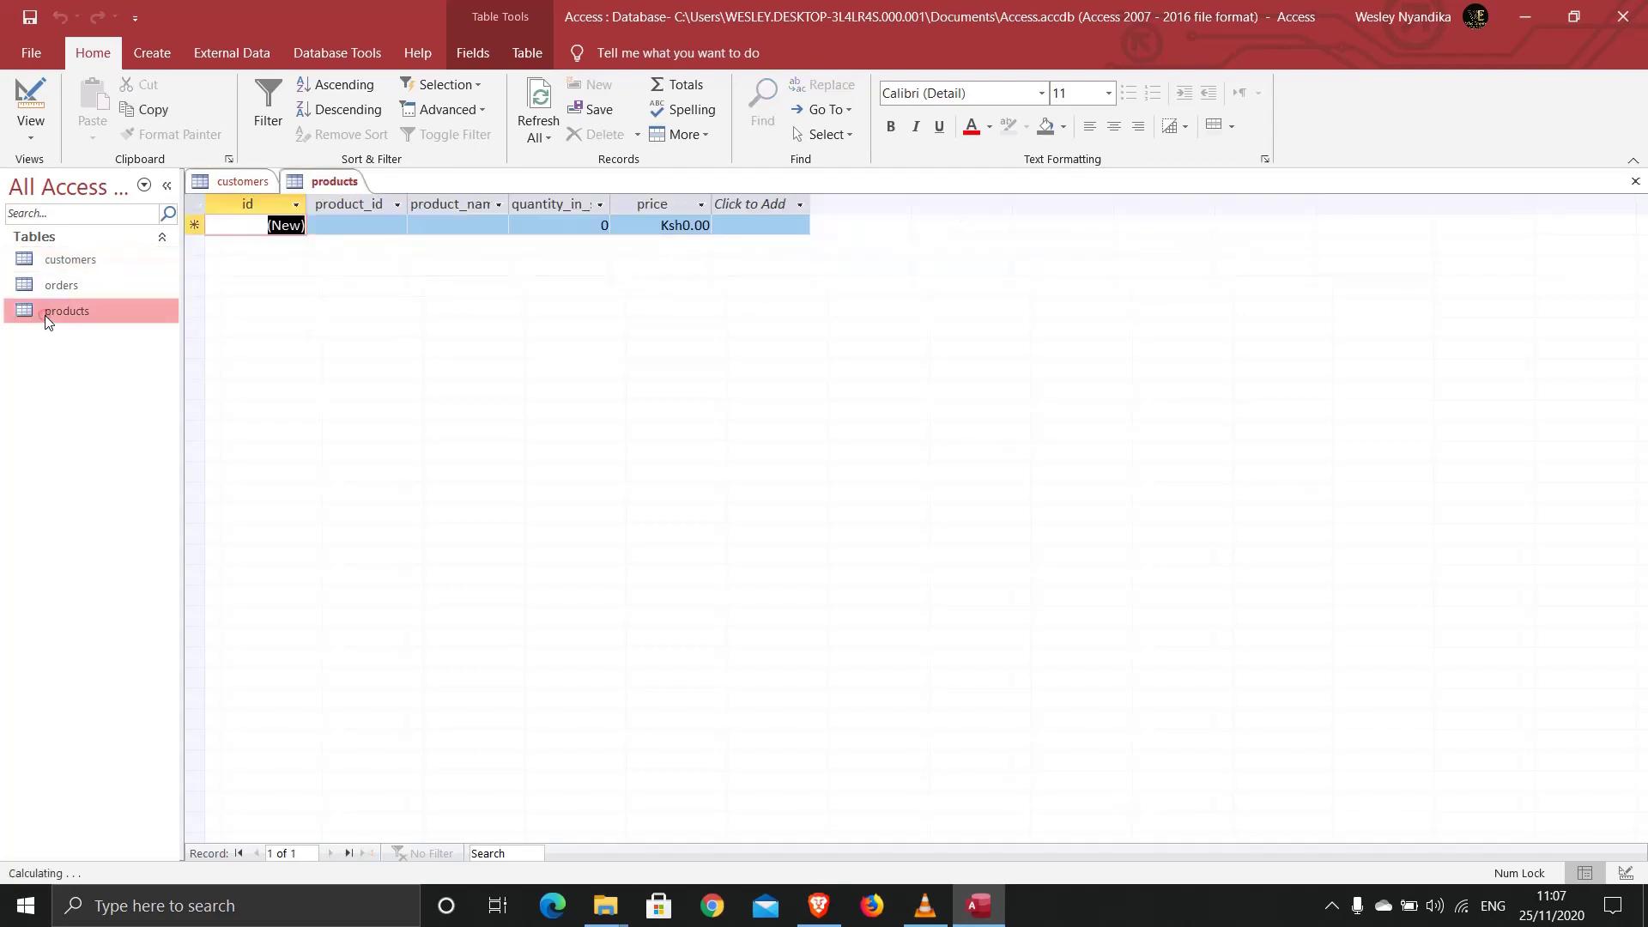
Step: Add product LP001, 'HP pavilion Laptop', with quantity 30 and price 95000
click(354, 224)
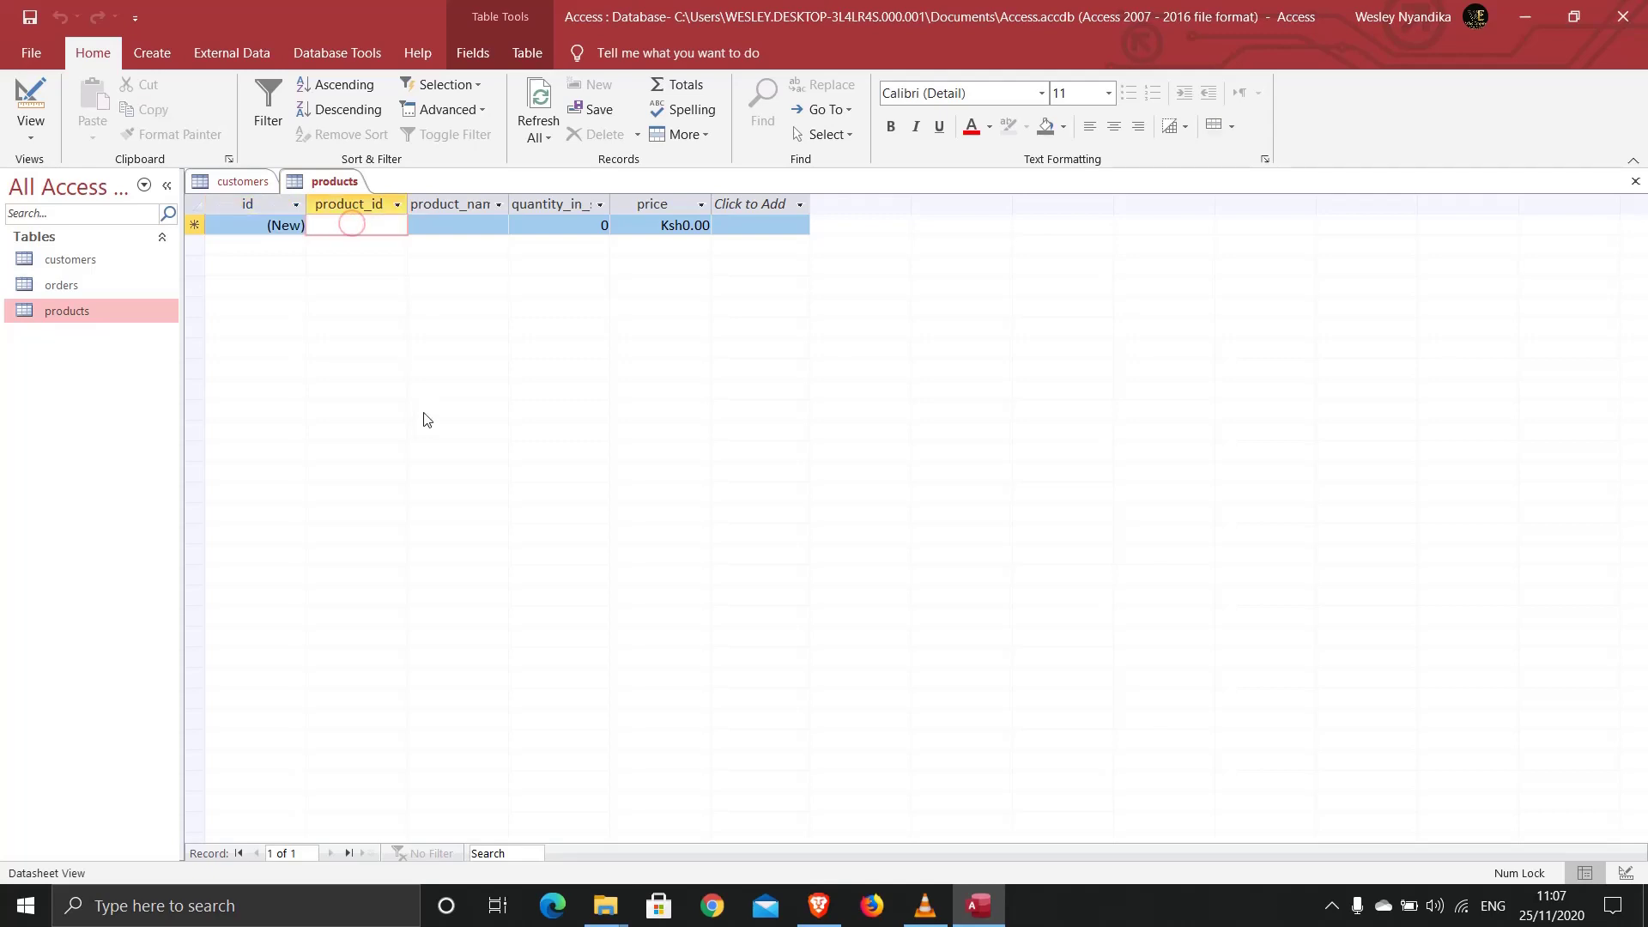
text(LP001)
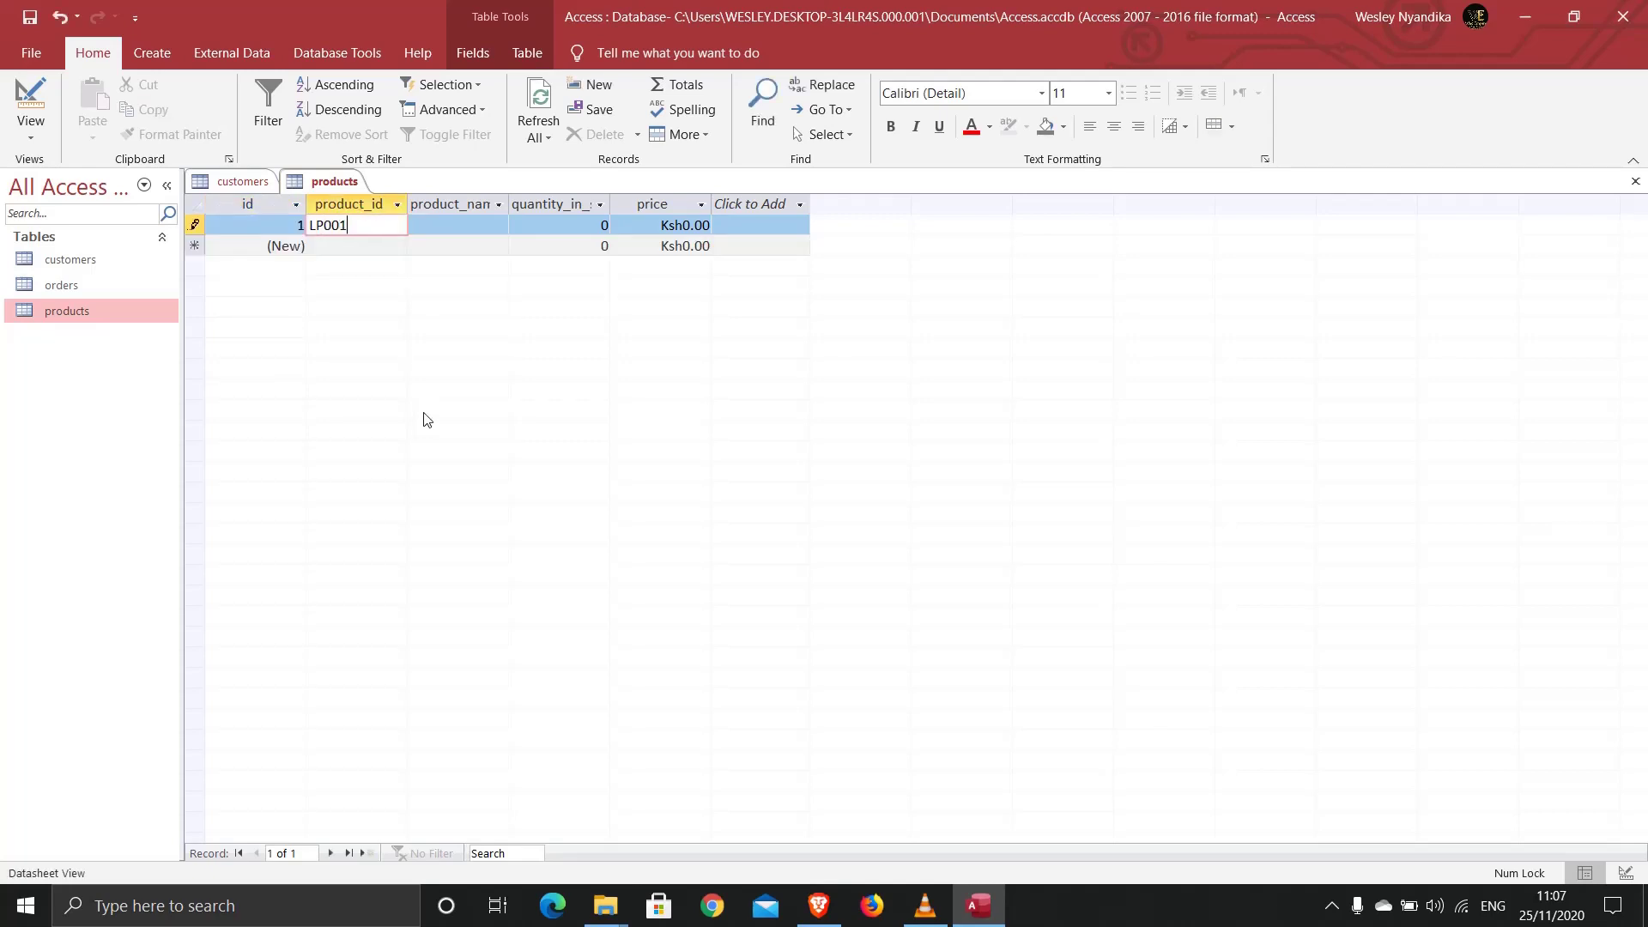
click(454, 224)
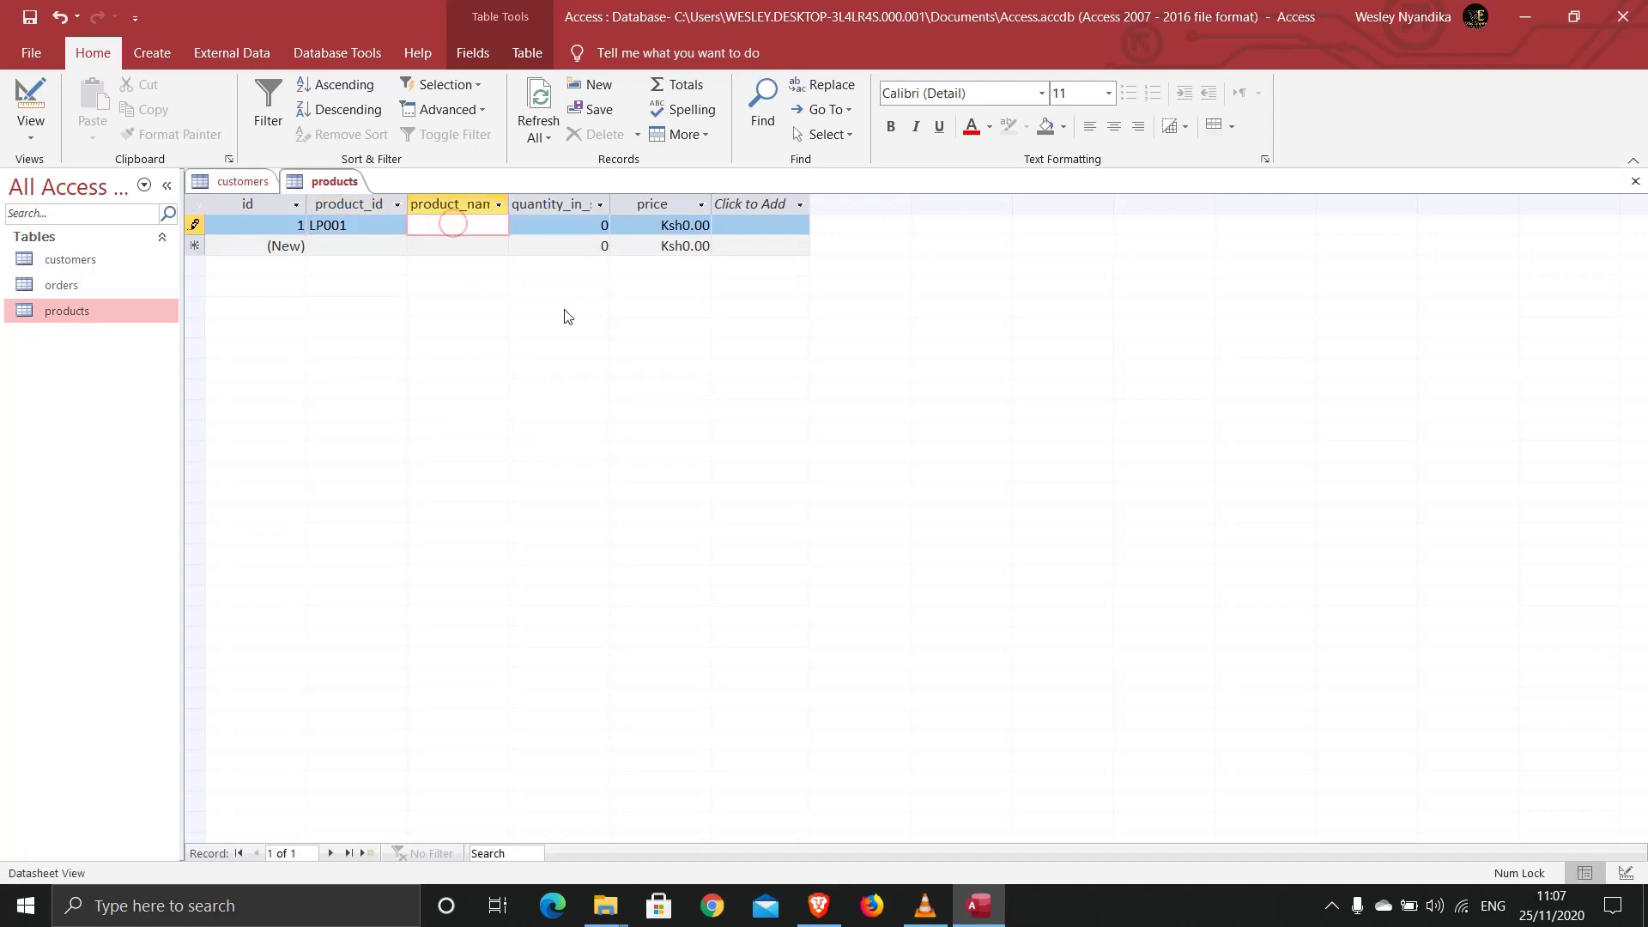
text(H)
text(P pa)
text(vilion )
text(Laptop)
double_click(590, 228)
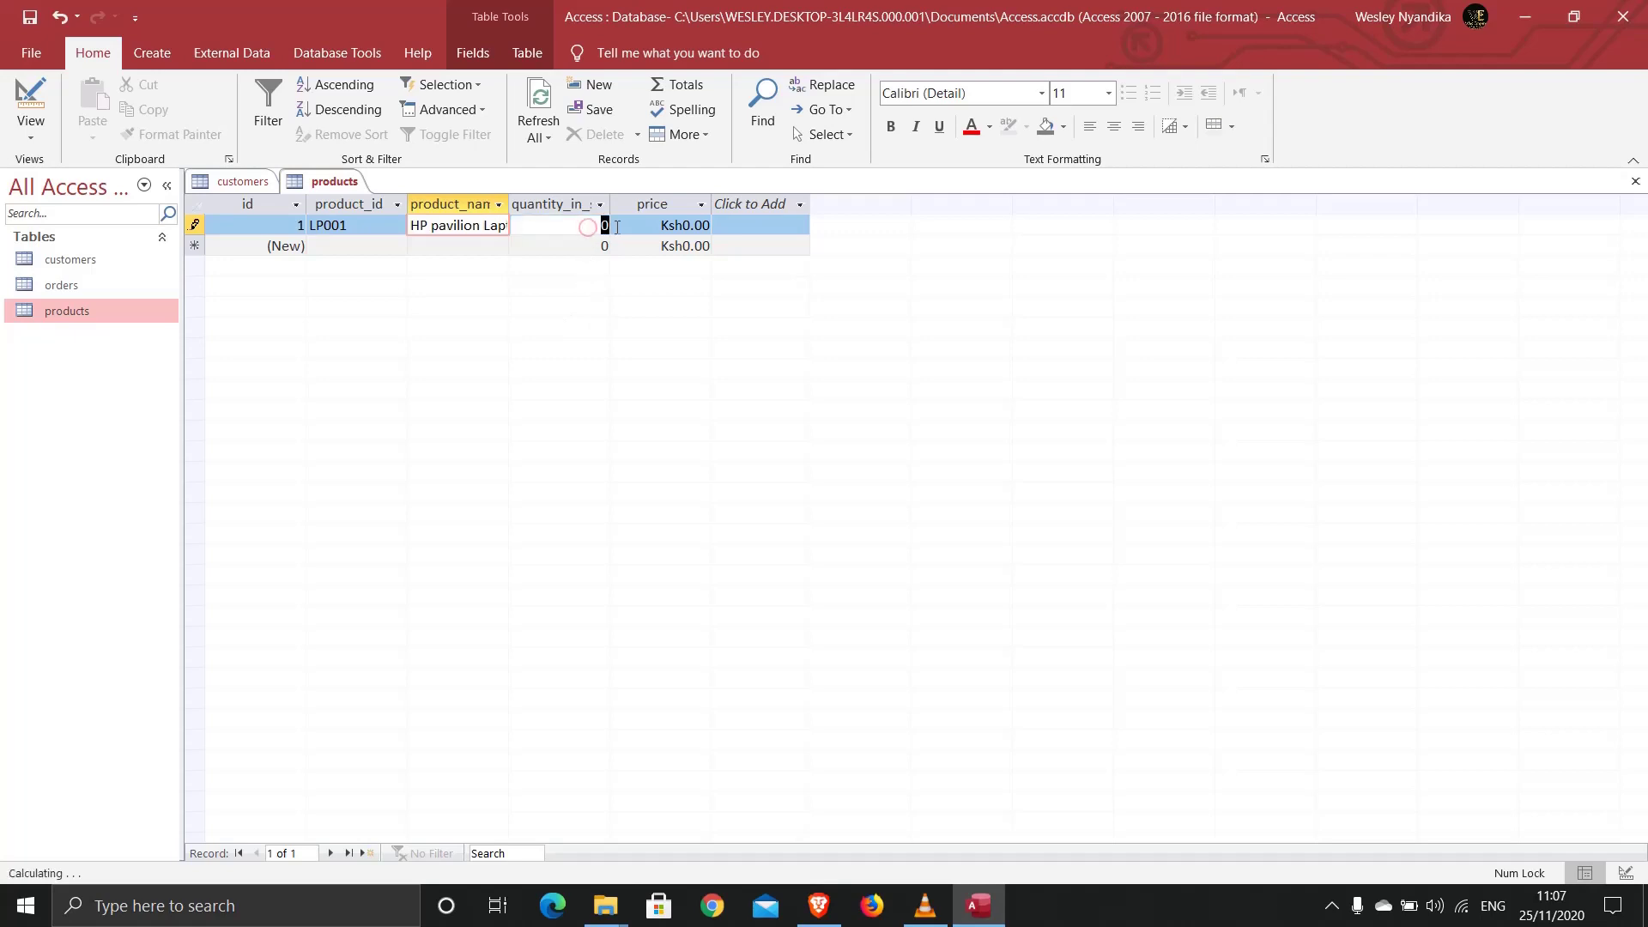
text(30)
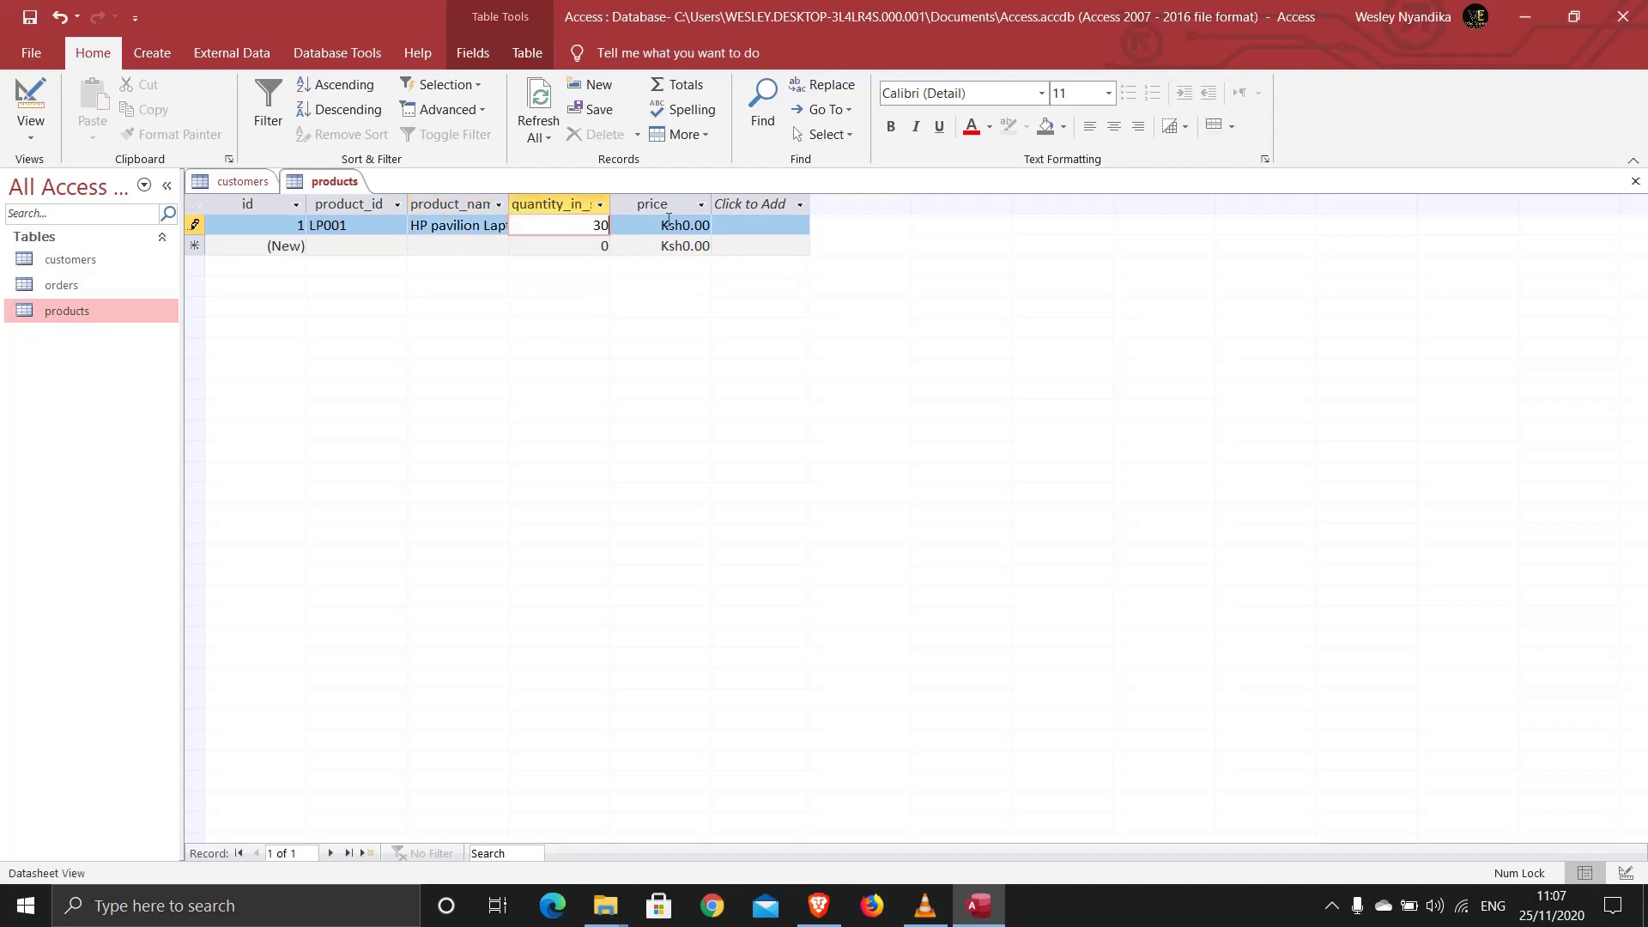
drag(659, 227, 715, 226)
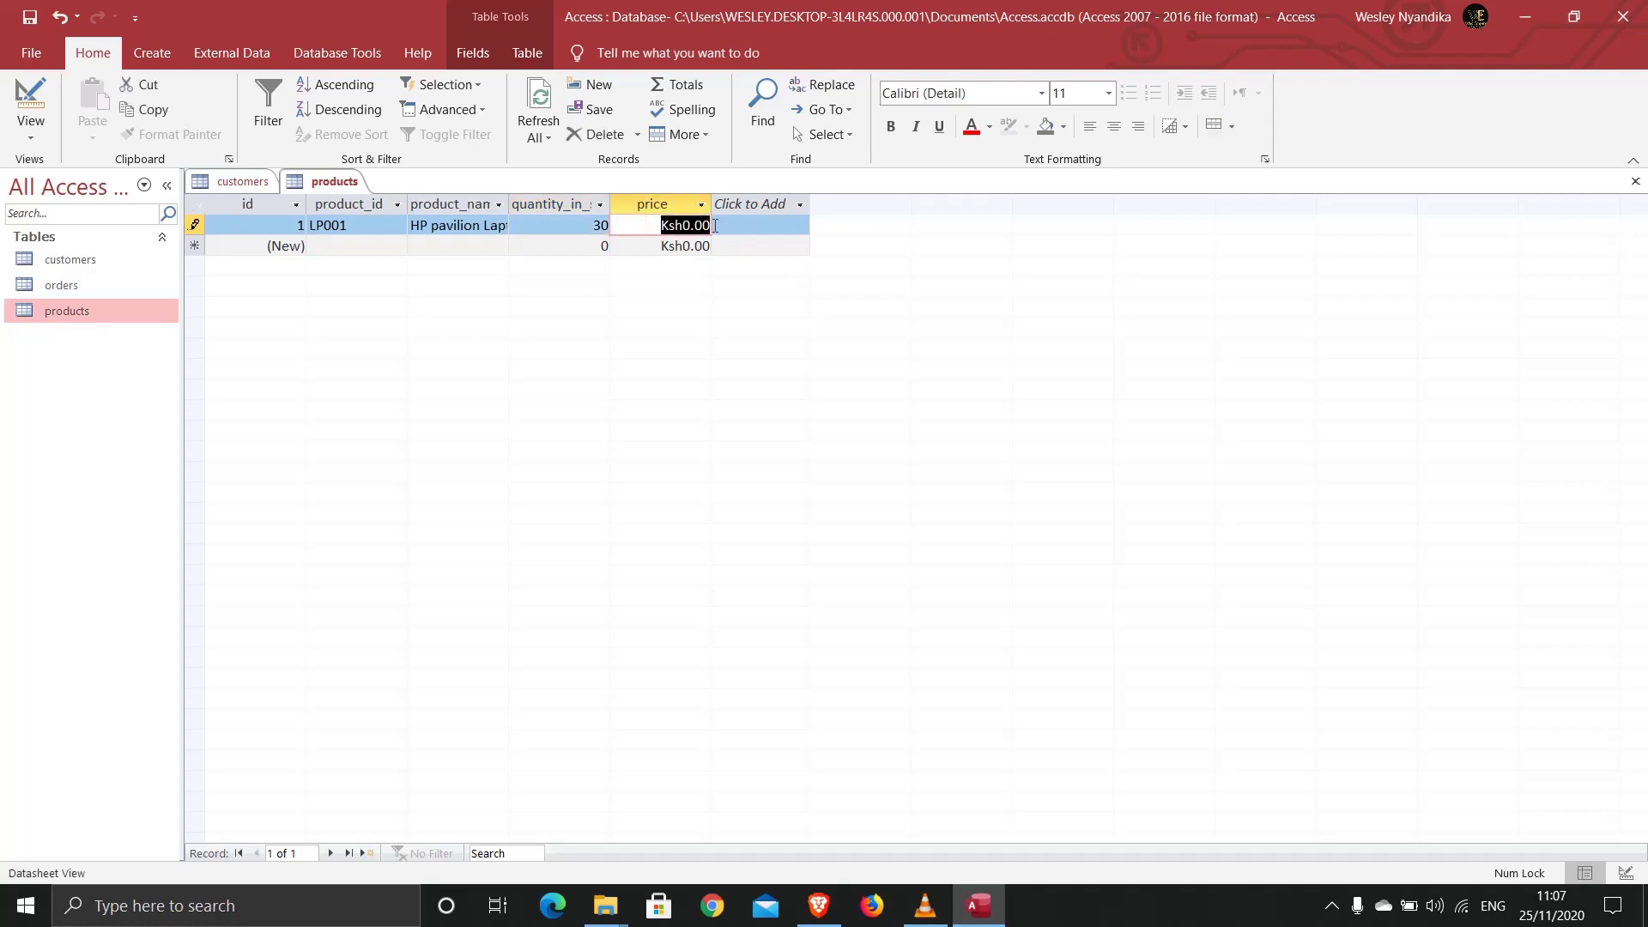
text(95000)
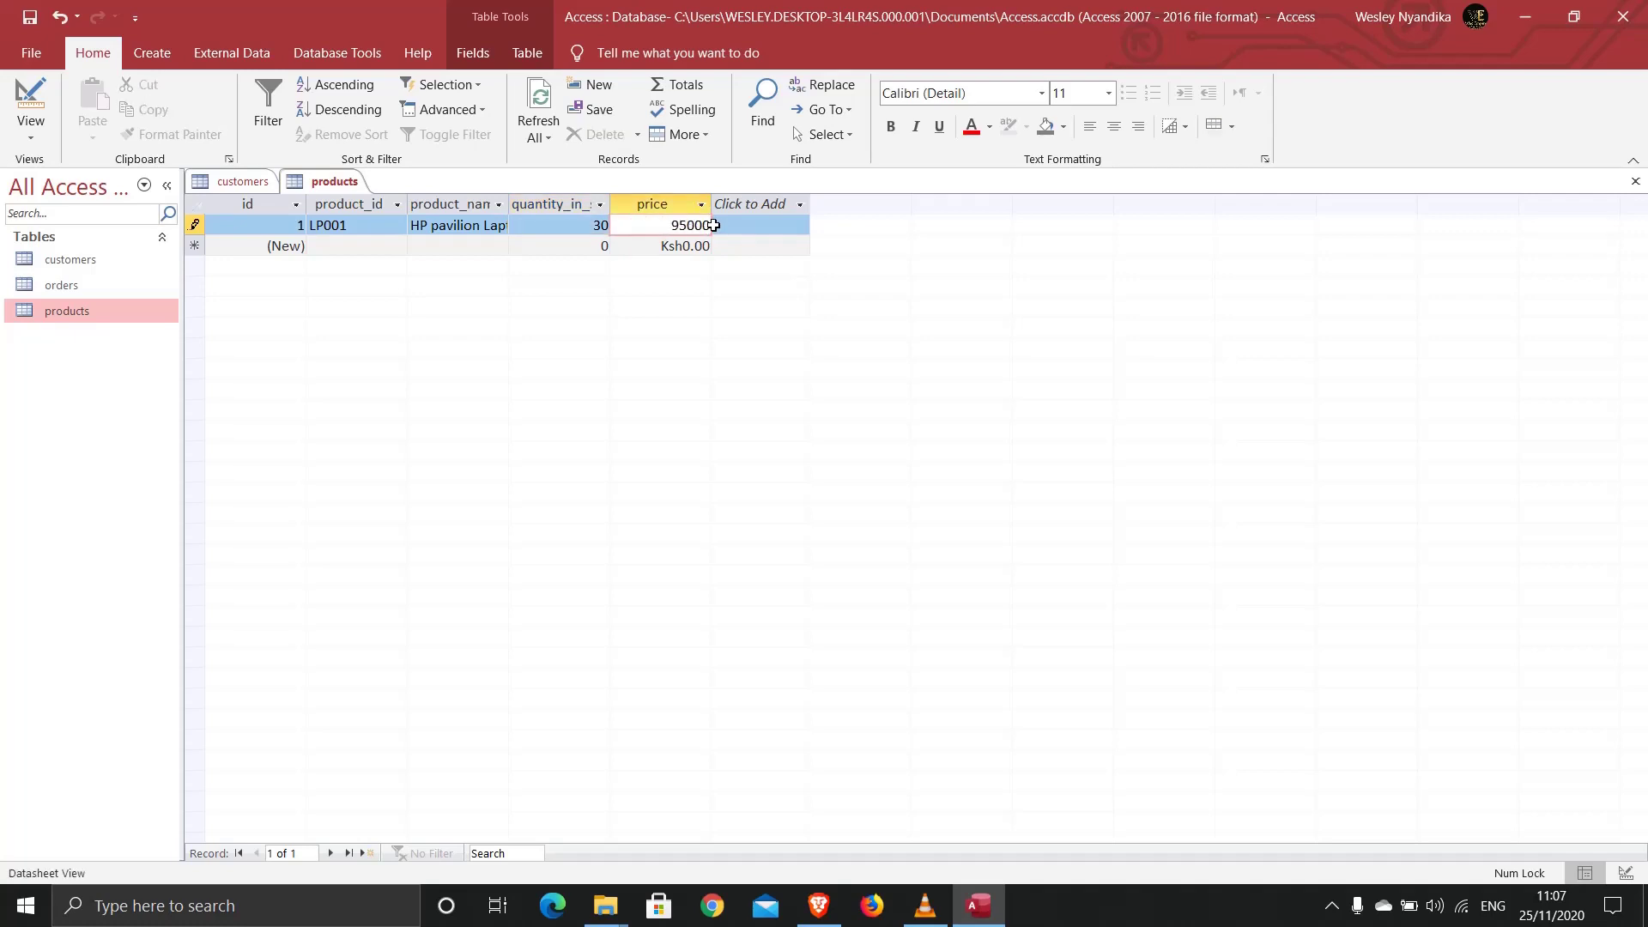
click(345, 246)
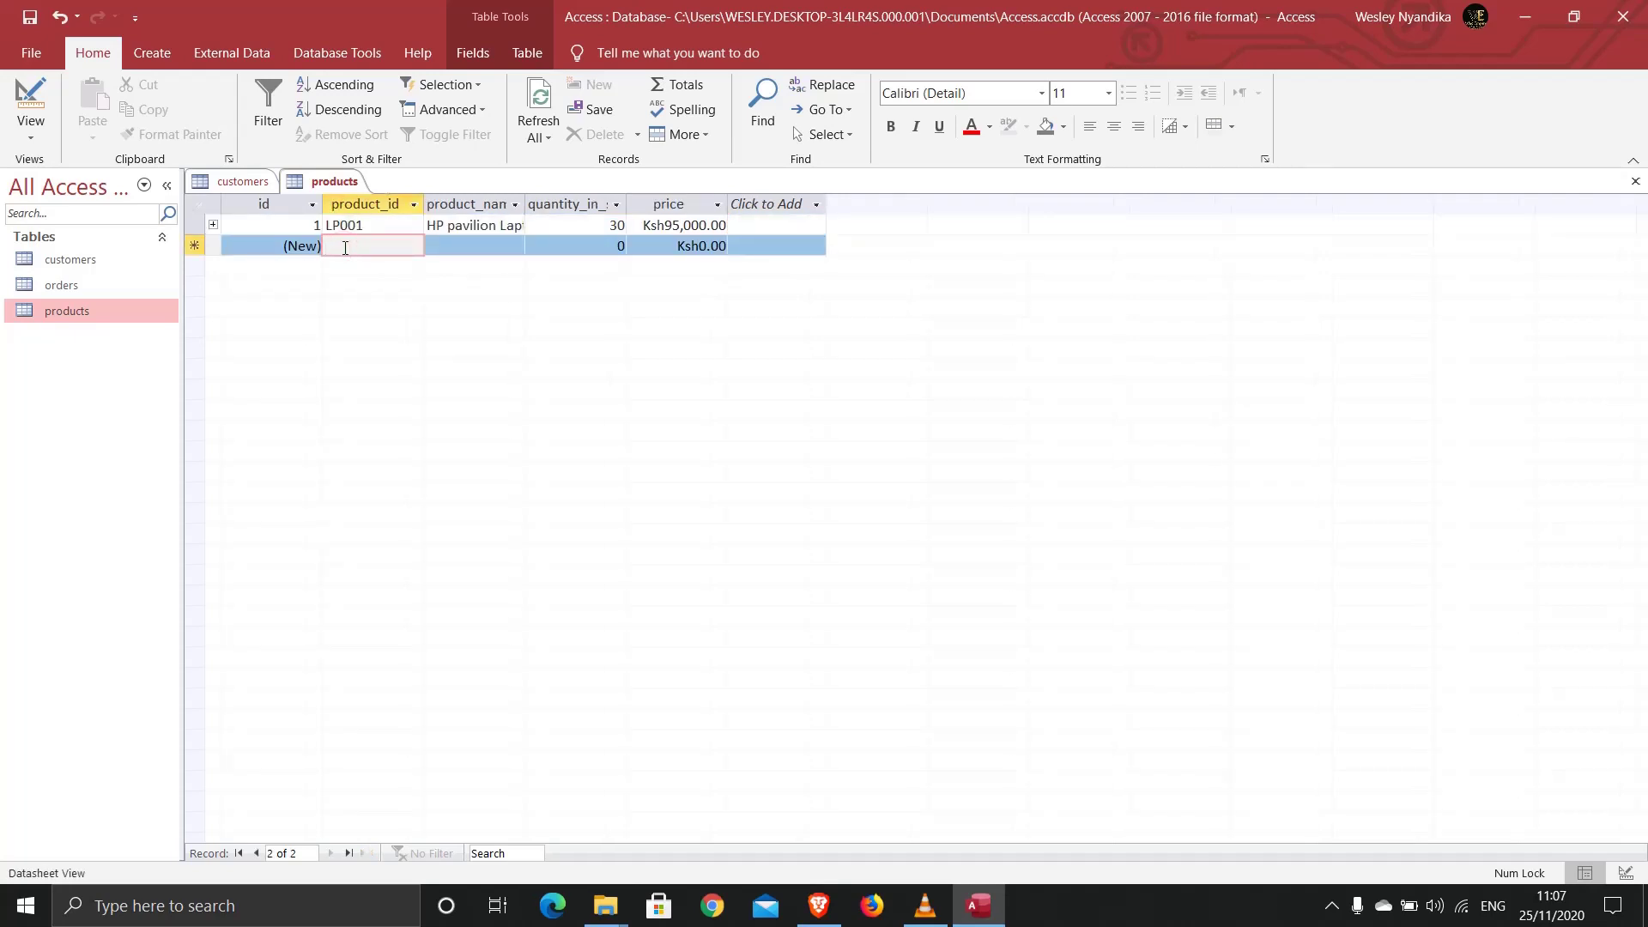
Step: Add product LJ002, 'LaserJet HP Printer', with quantity 50 and price 65000
text(L)
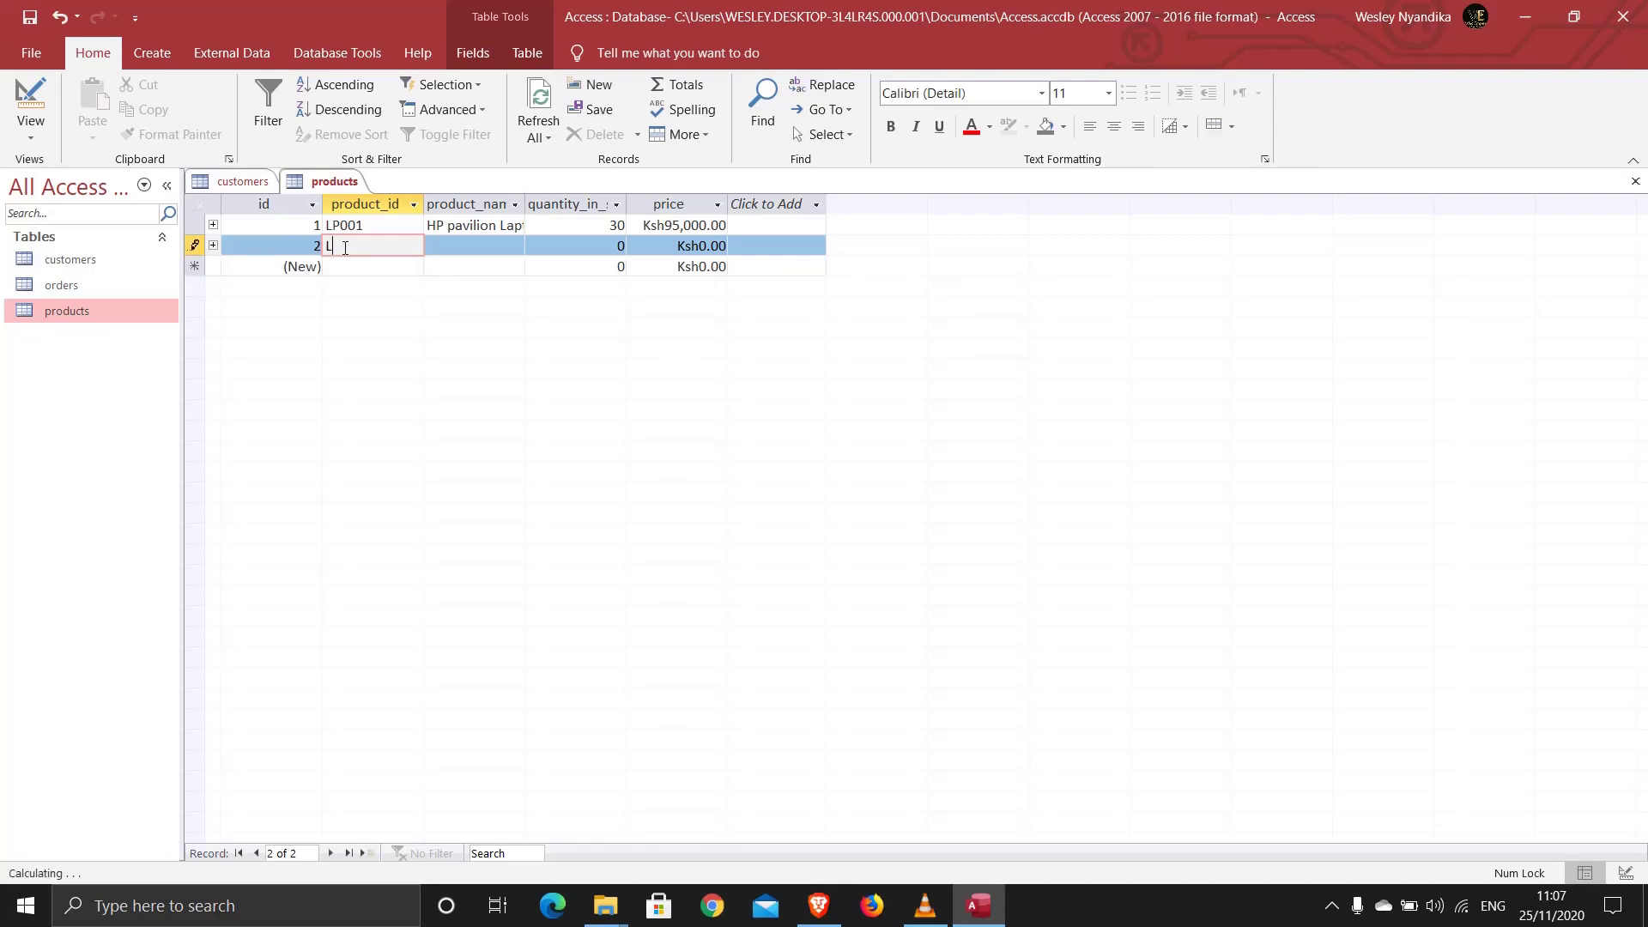
text(J002)
click(450, 247)
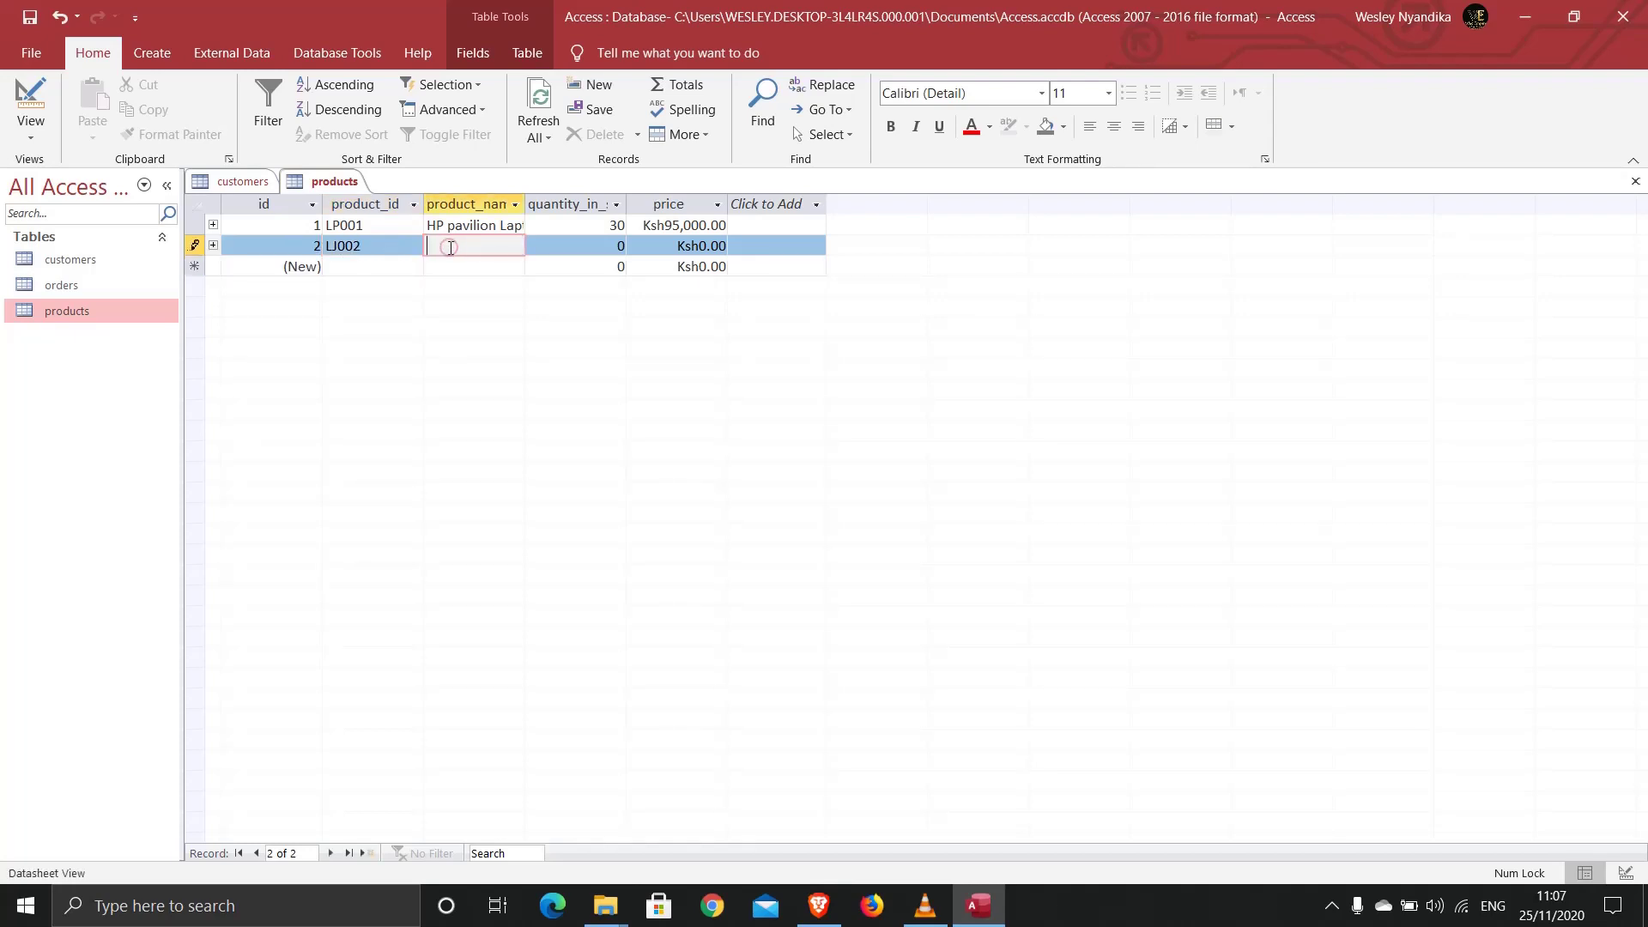
text(Las)
text(erJet )
text(HP Printer)
click(600, 243)
text(5)
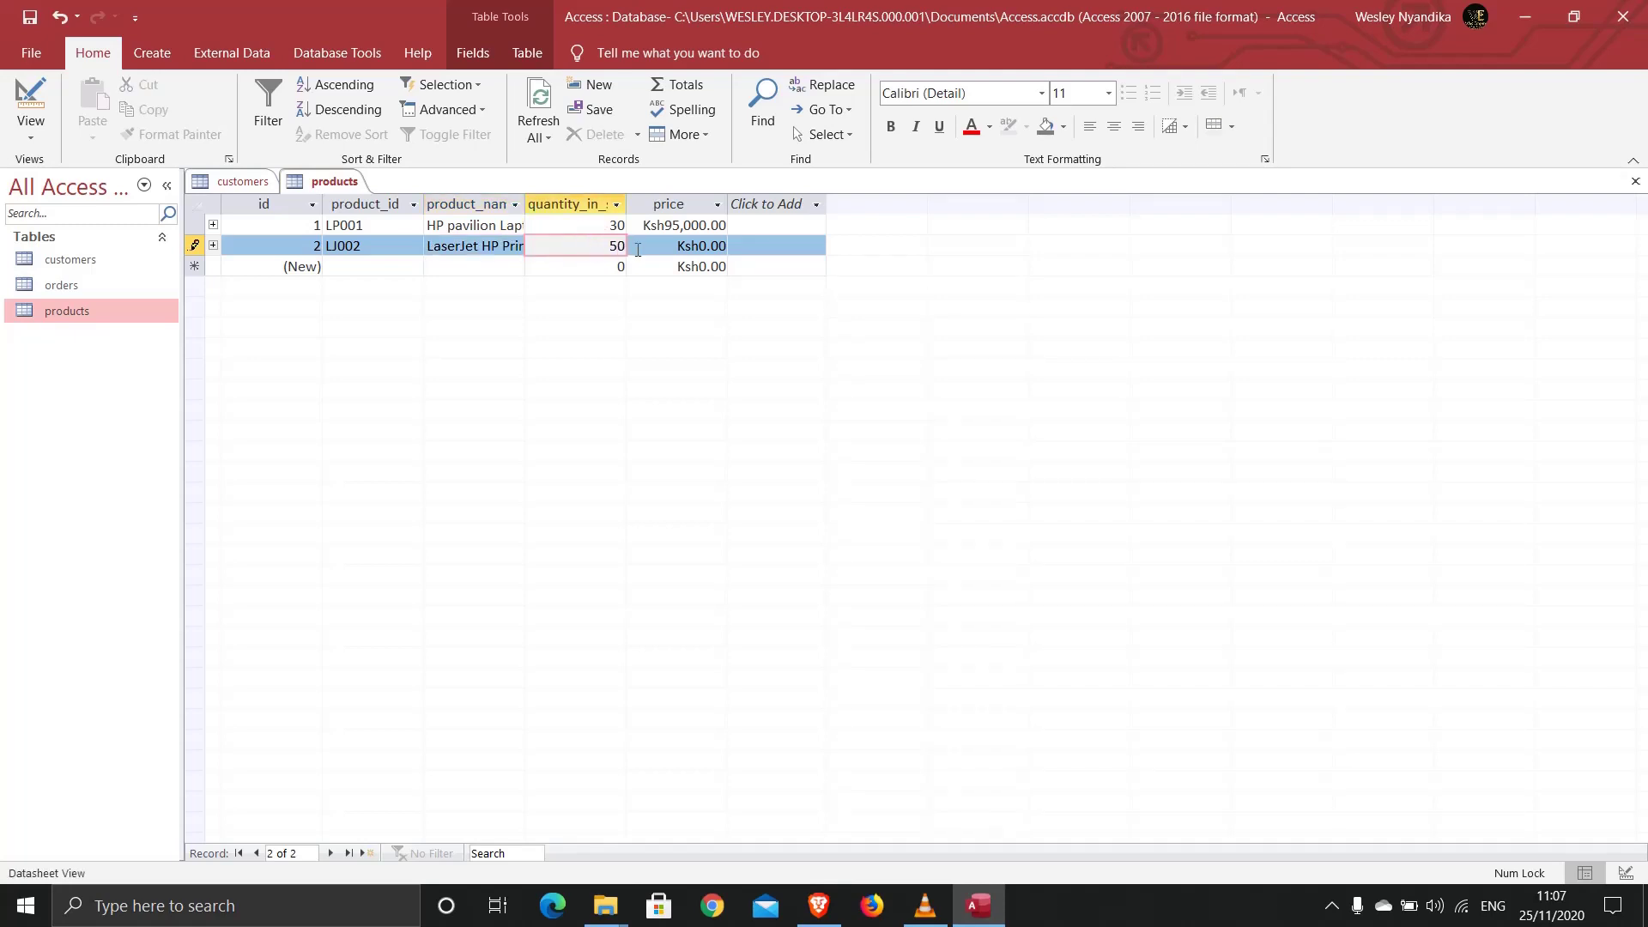
drag(659, 244, 741, 245)
text(65000)
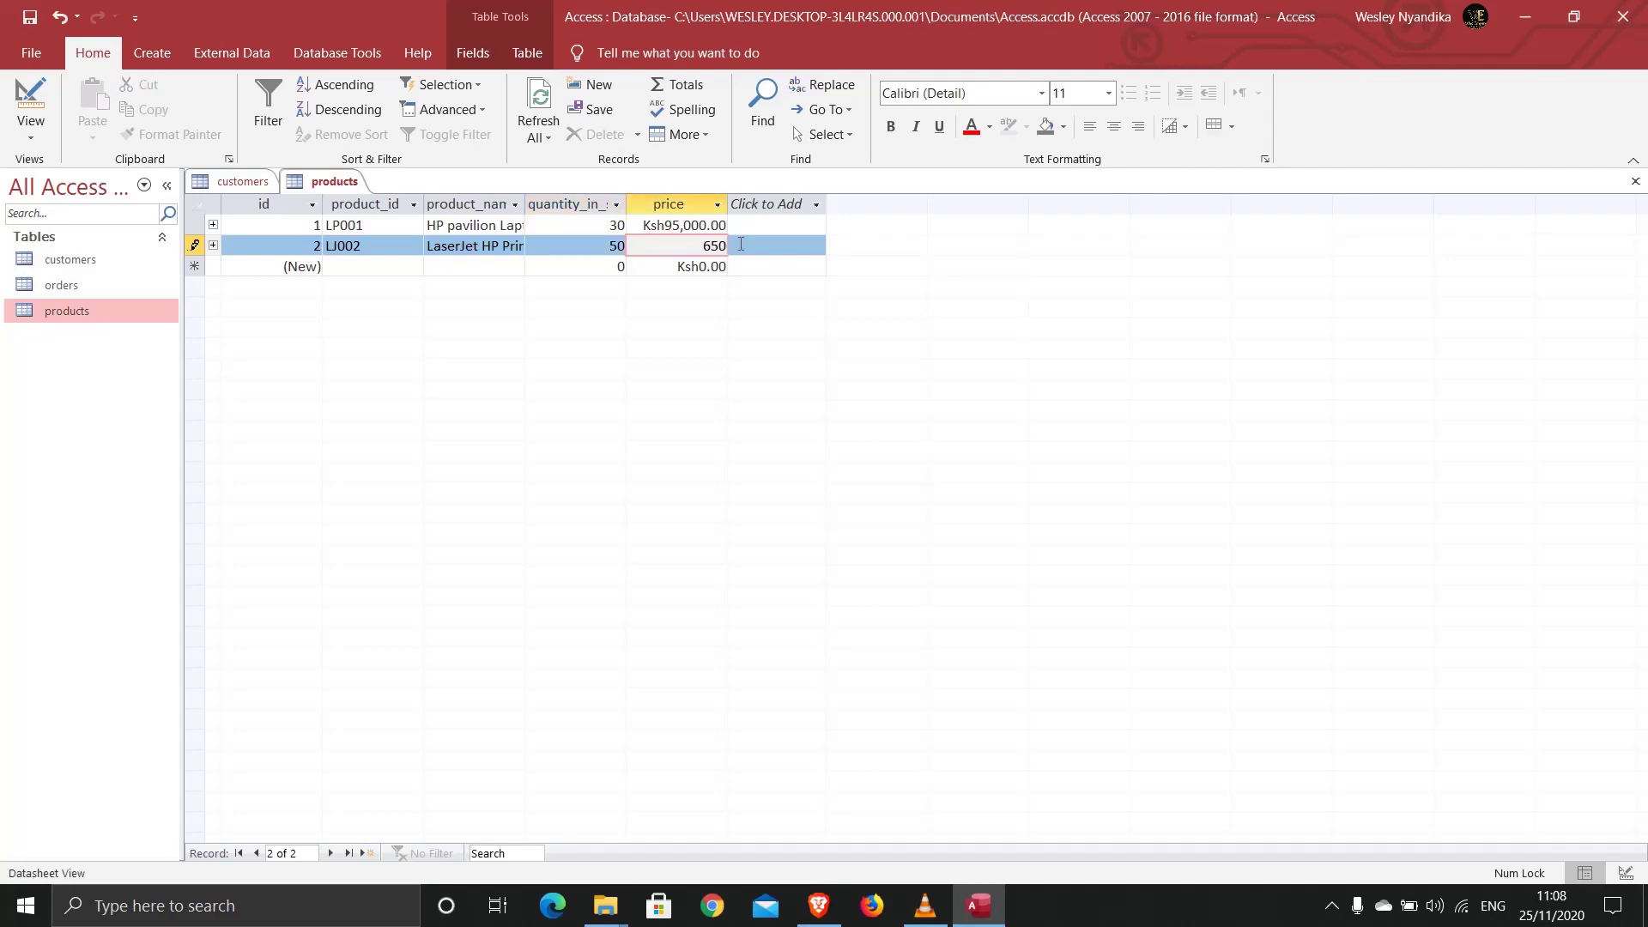
click(591, 248)
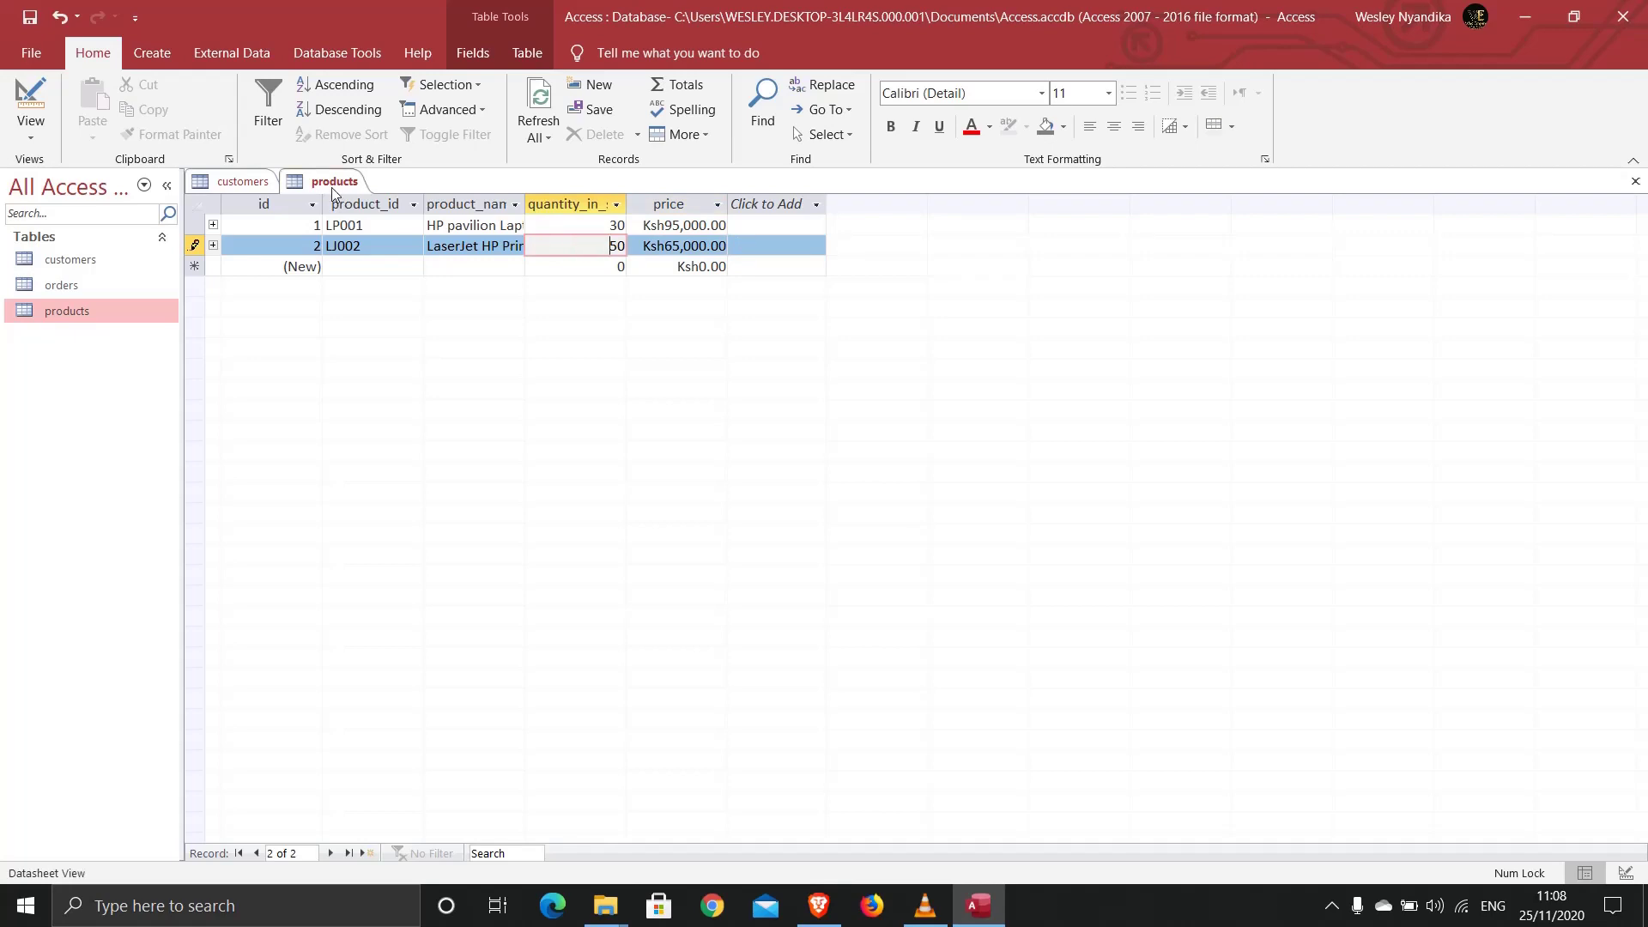
Step: Close the products table, open the orders table, and return to customers
right_click(331, 181)
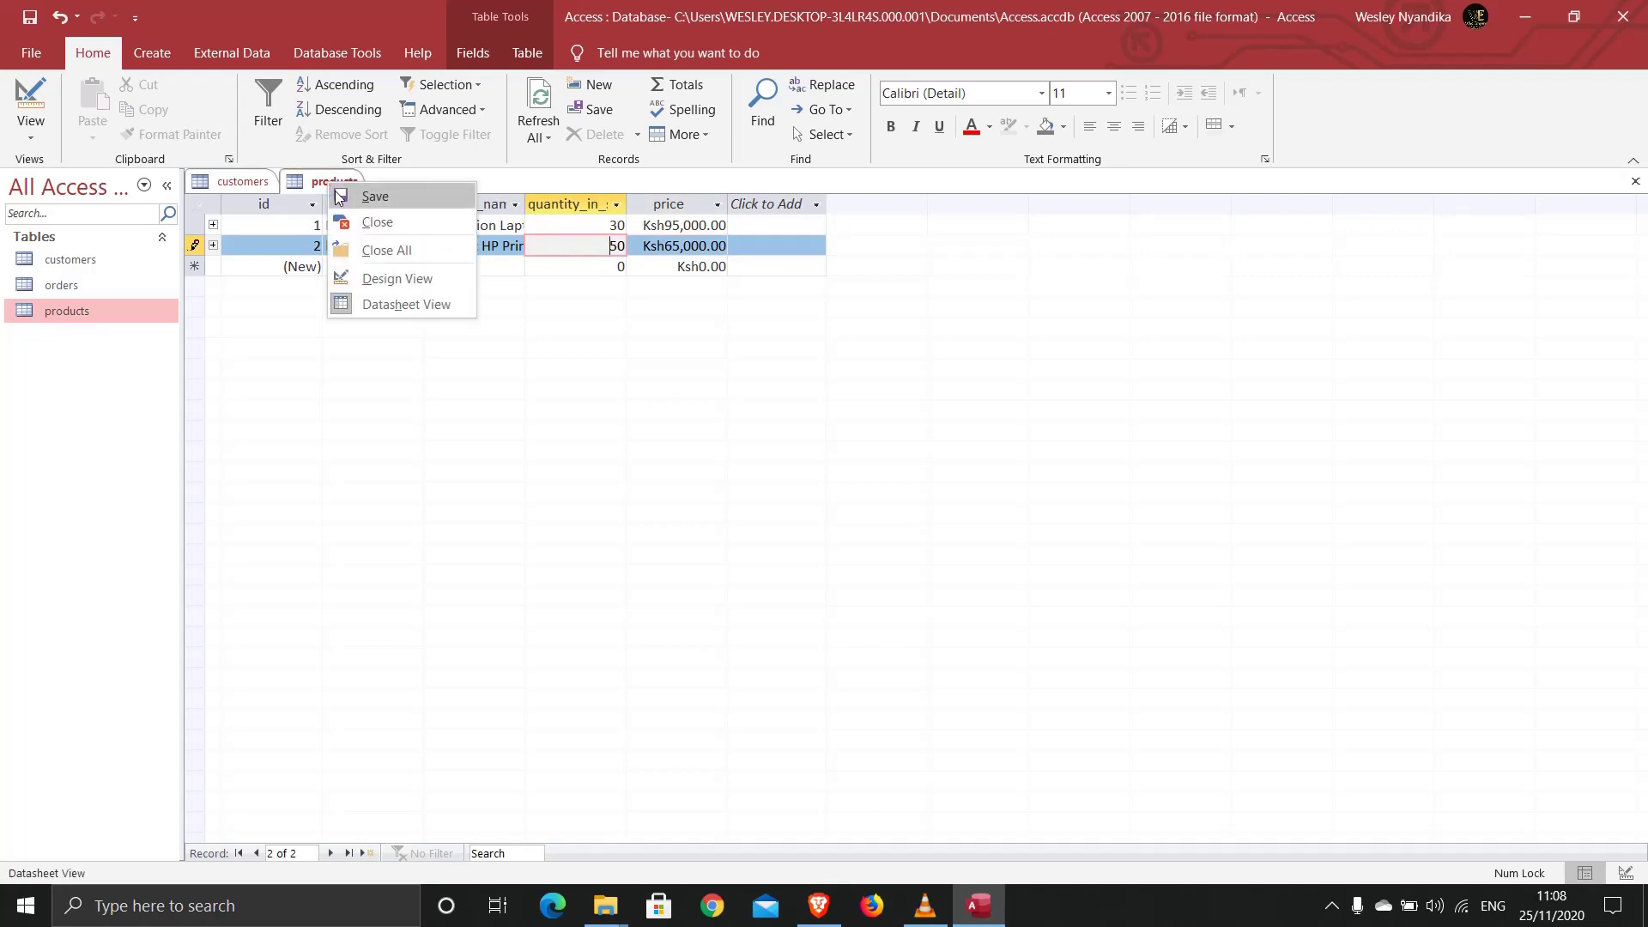
click(365, 224)
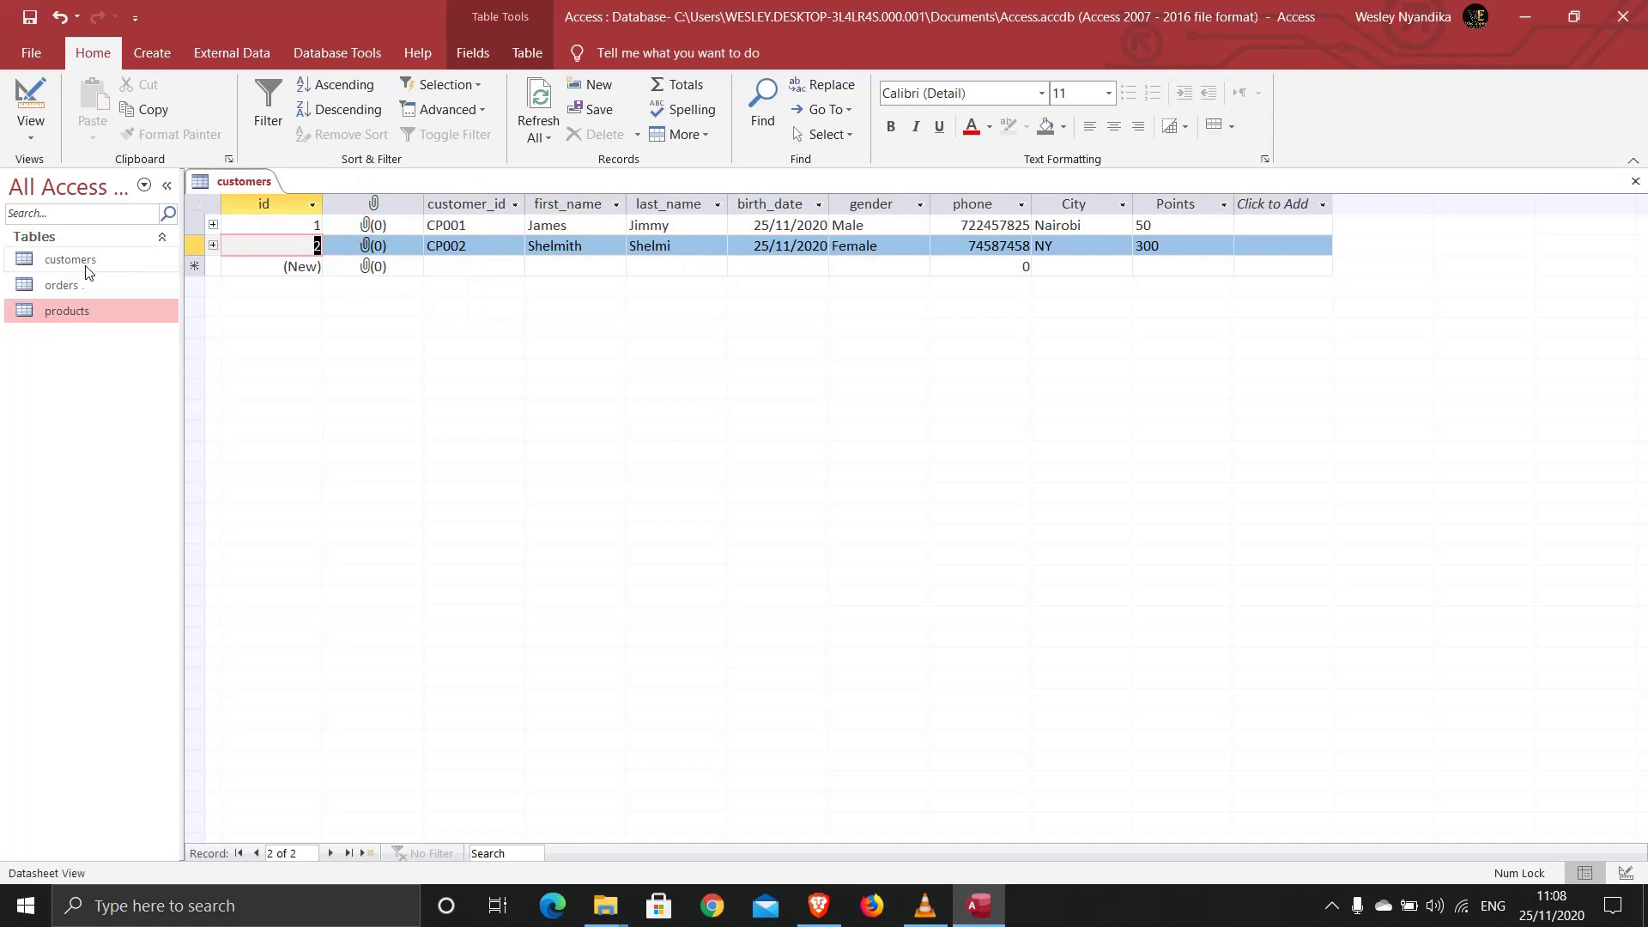
double_click(62, 285)
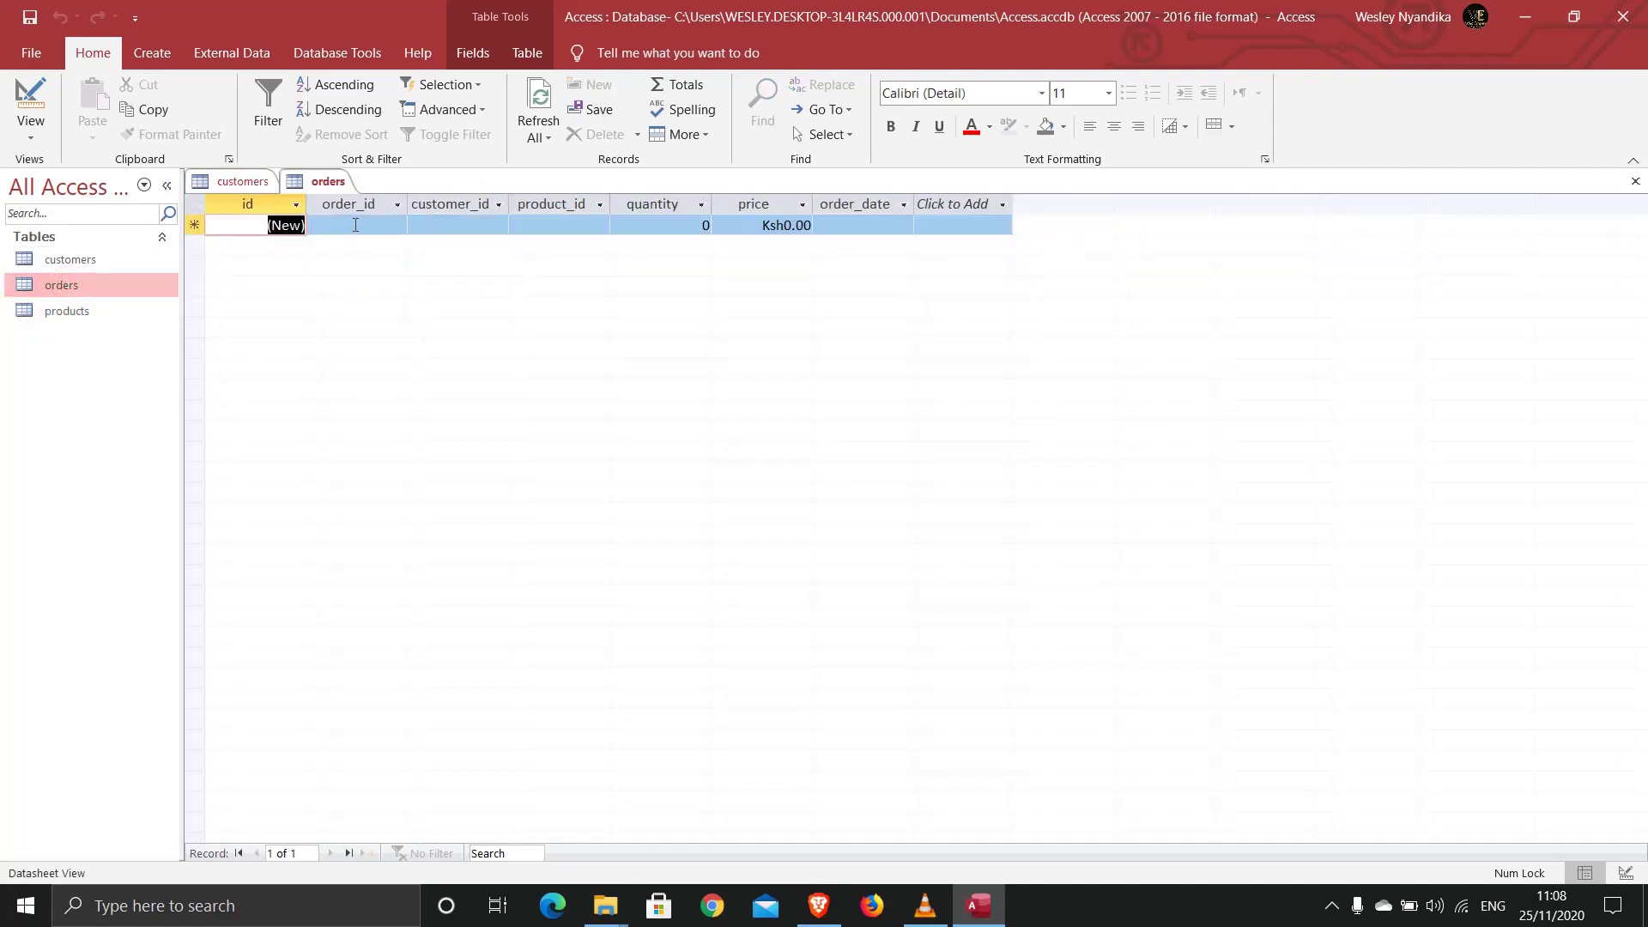
click(356, 225)
click(430, 225)
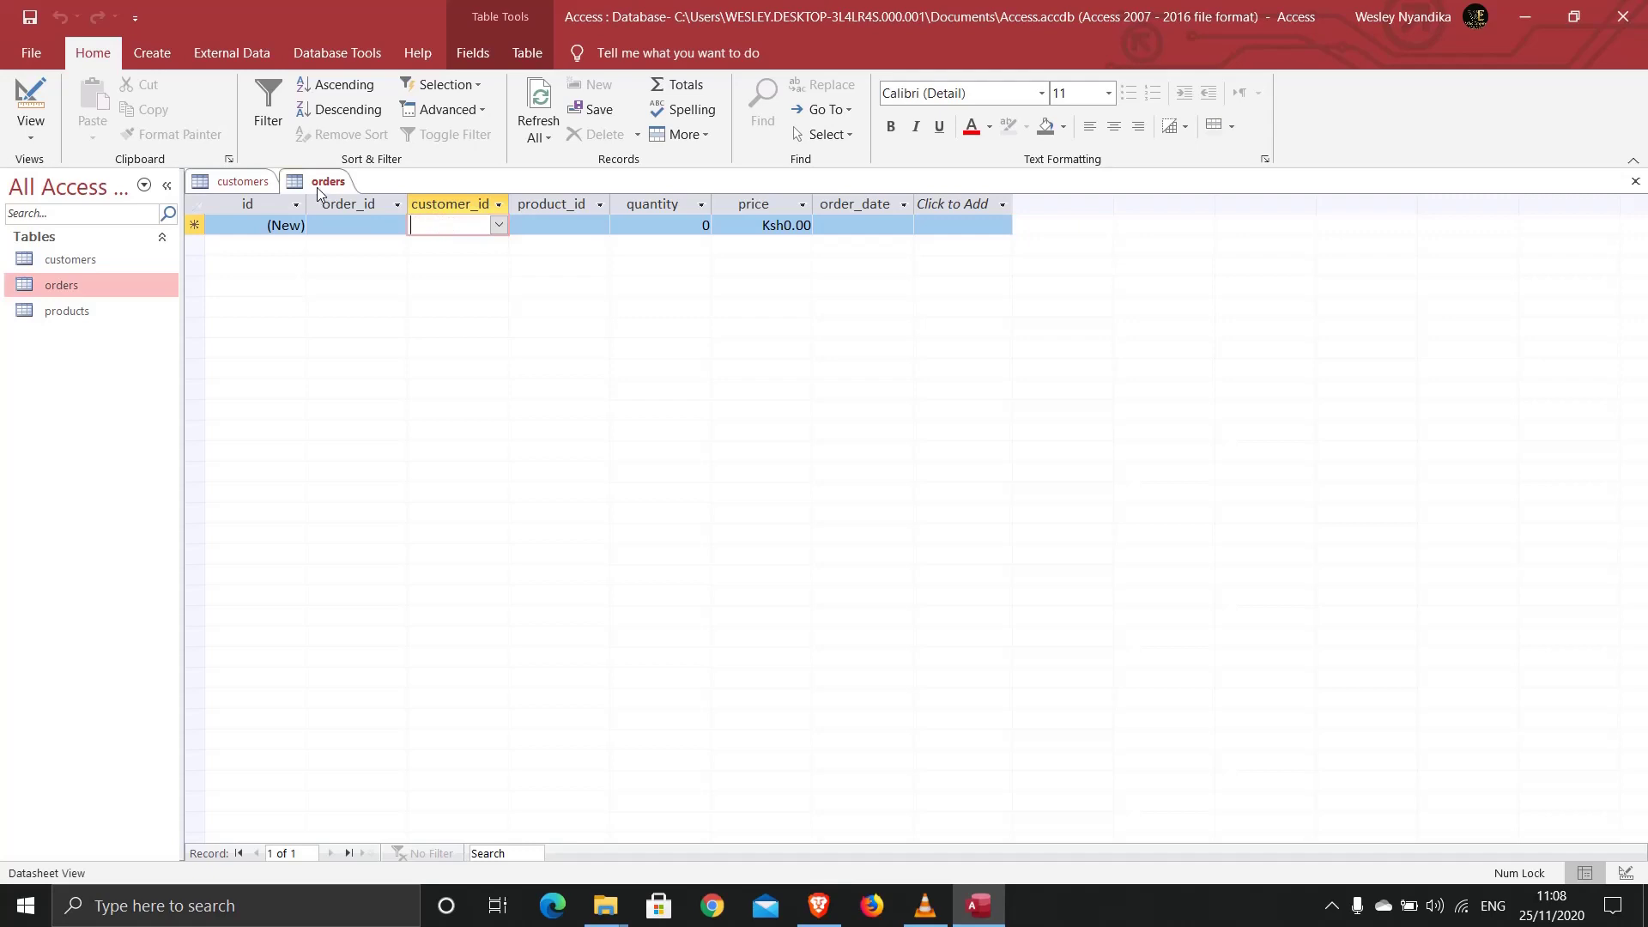
click(234, 182)
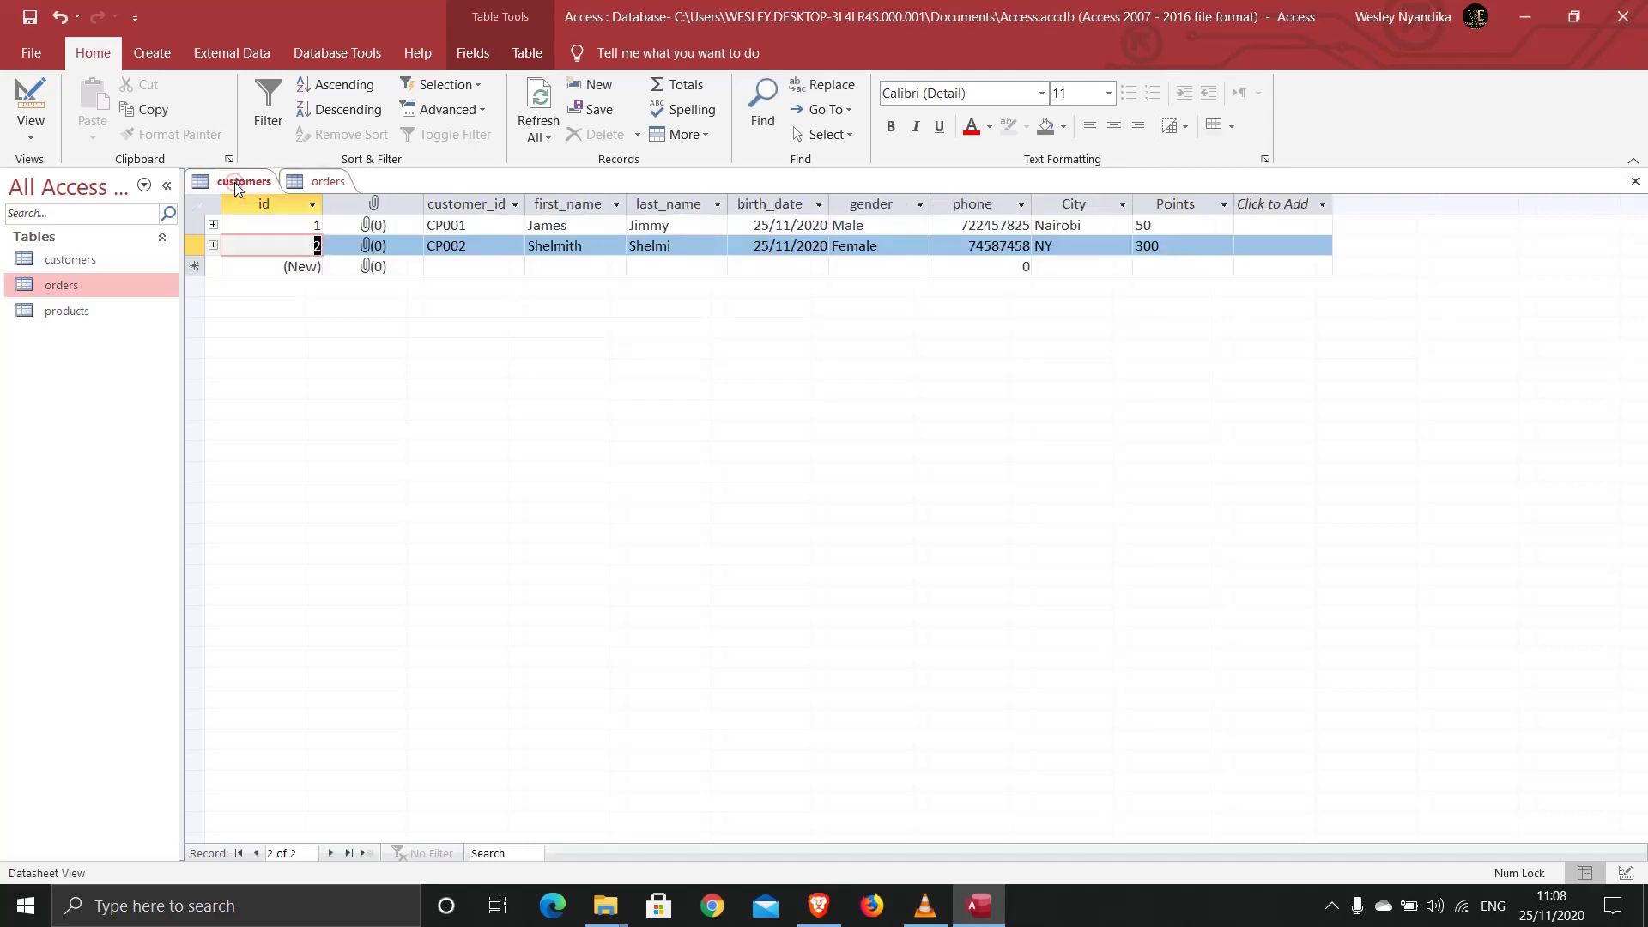
Step: Add order ORD001 under CP001: 10 HP pavilion Laptops at 95000, dated today
click(213, 225)
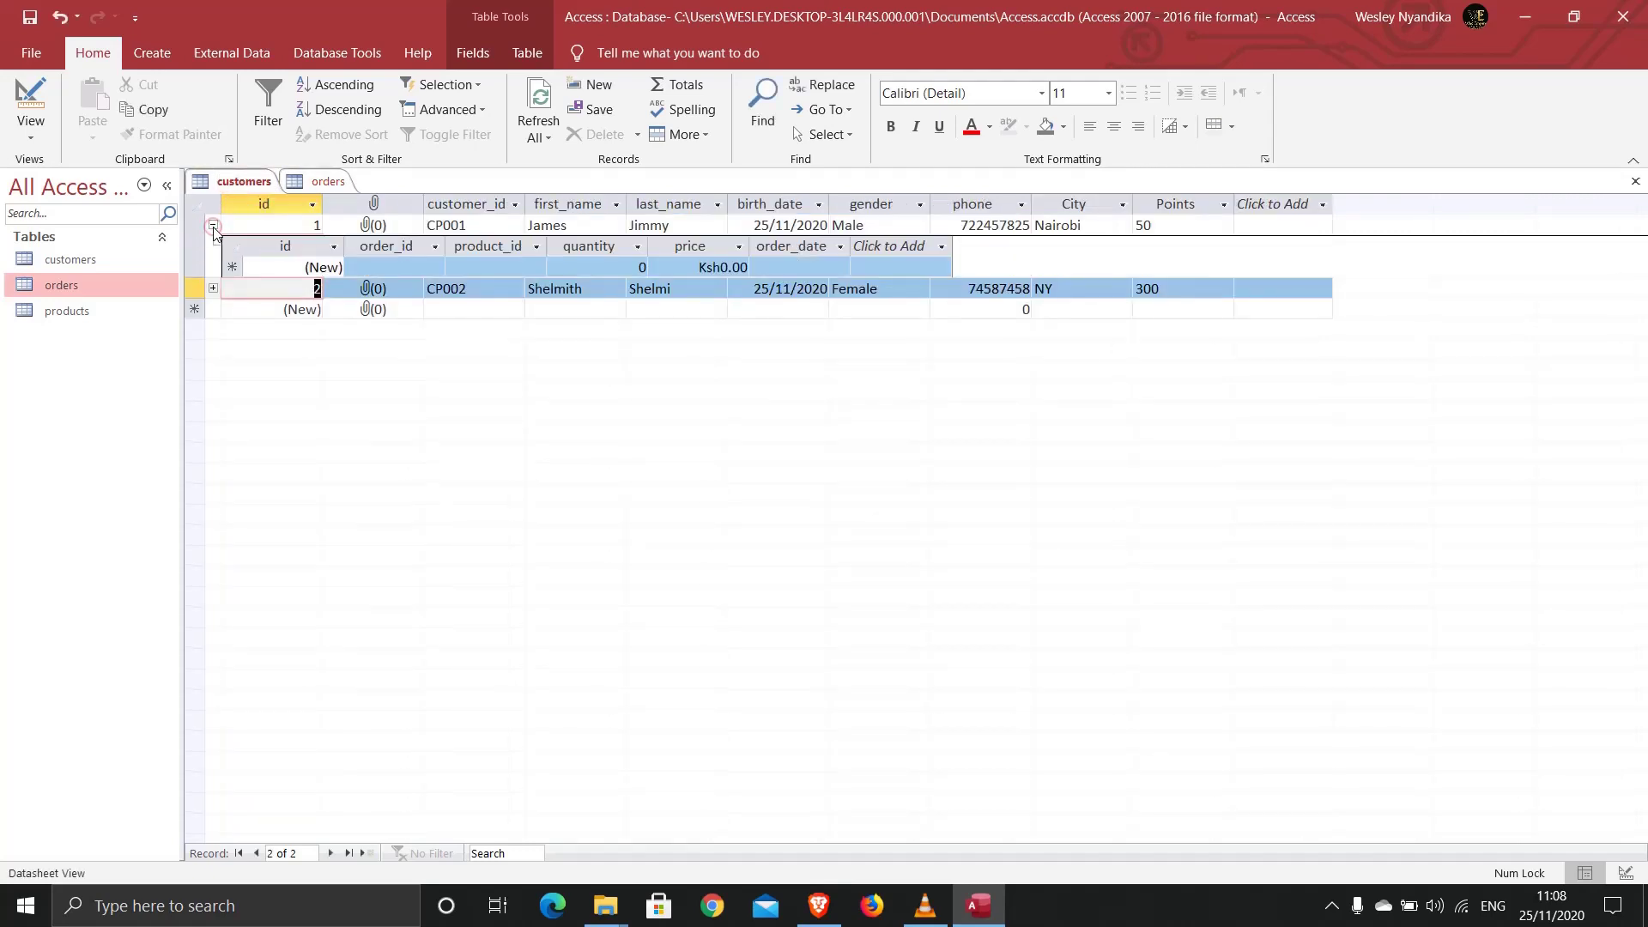
click(408, 269)
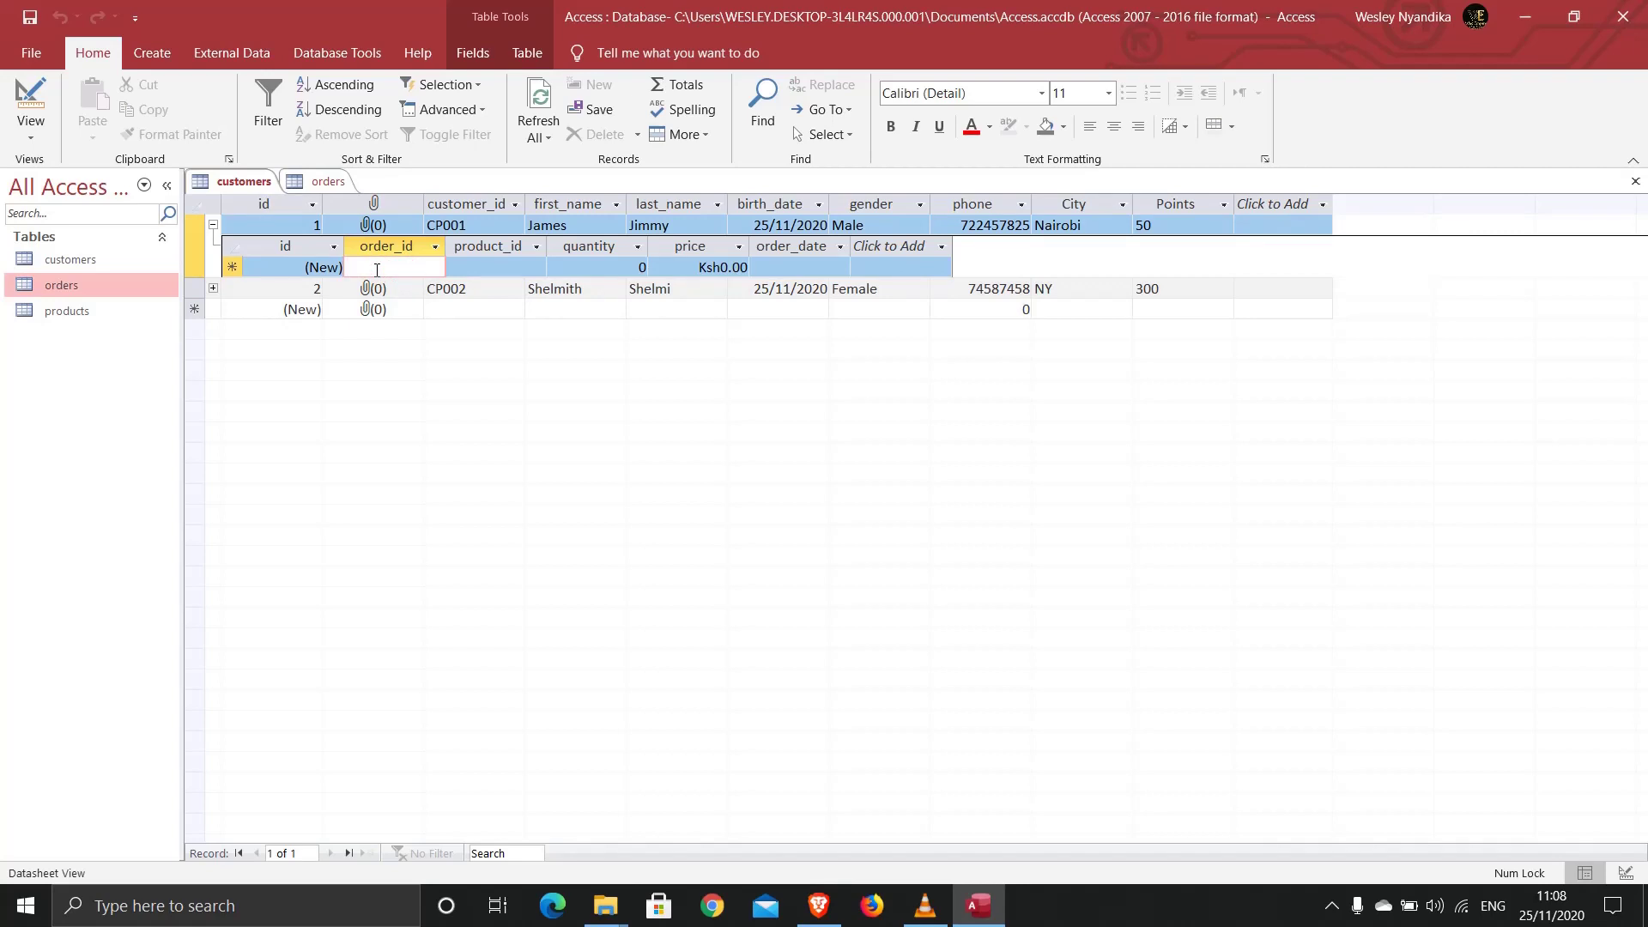
text(ORD)
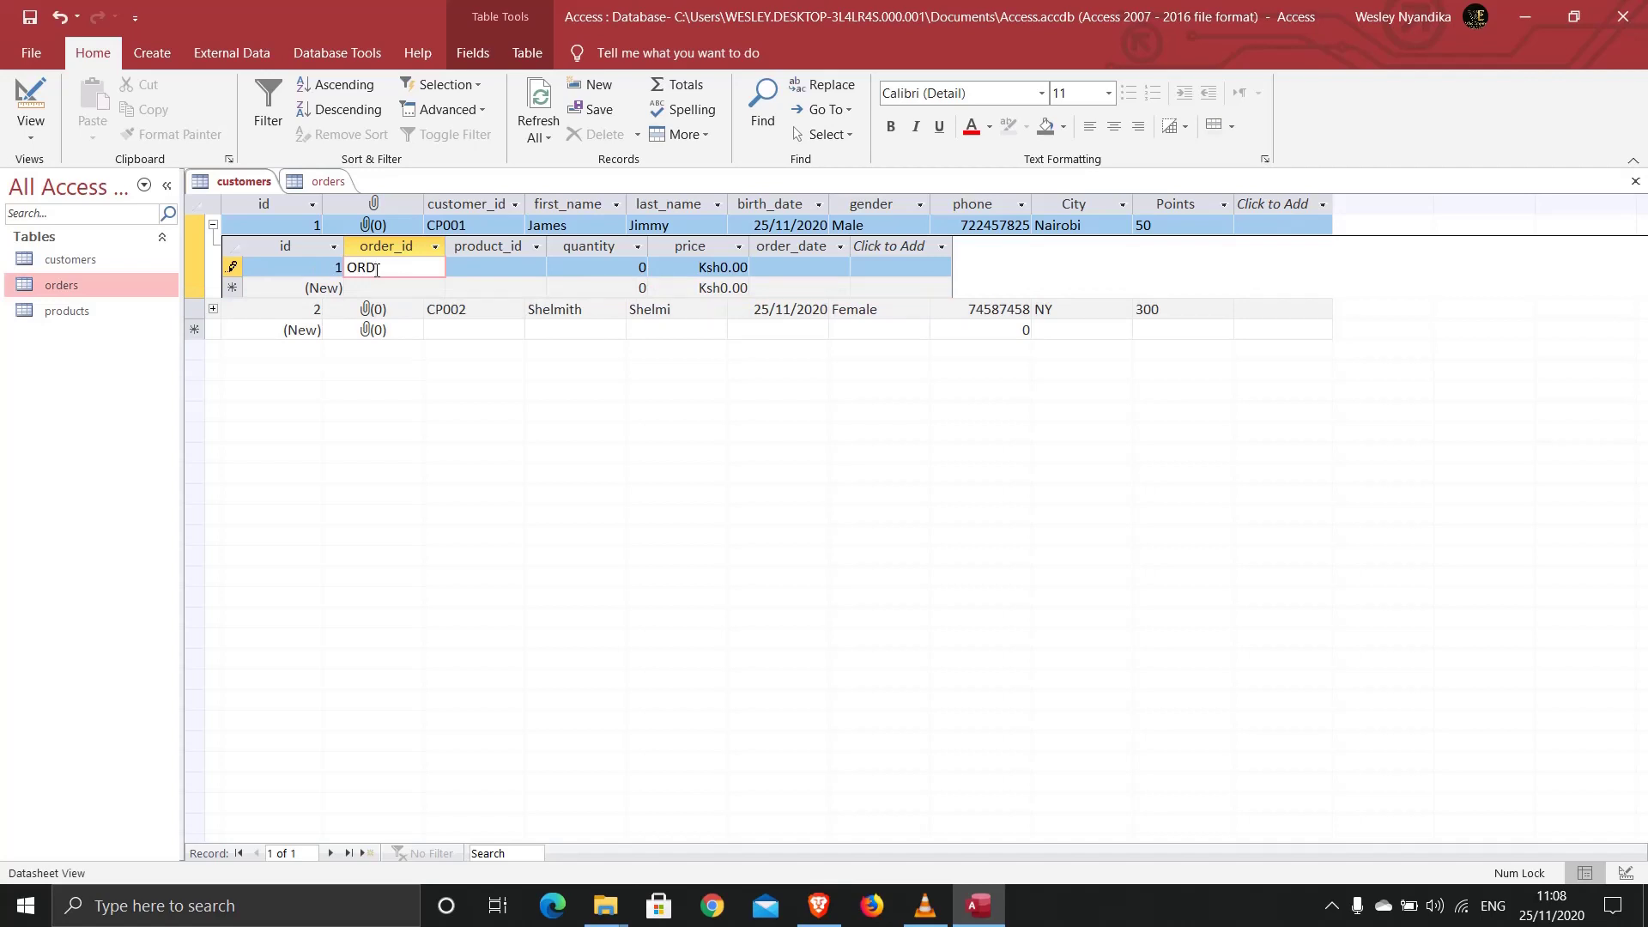
text(001)
click(504, 265)
click(535, 267)
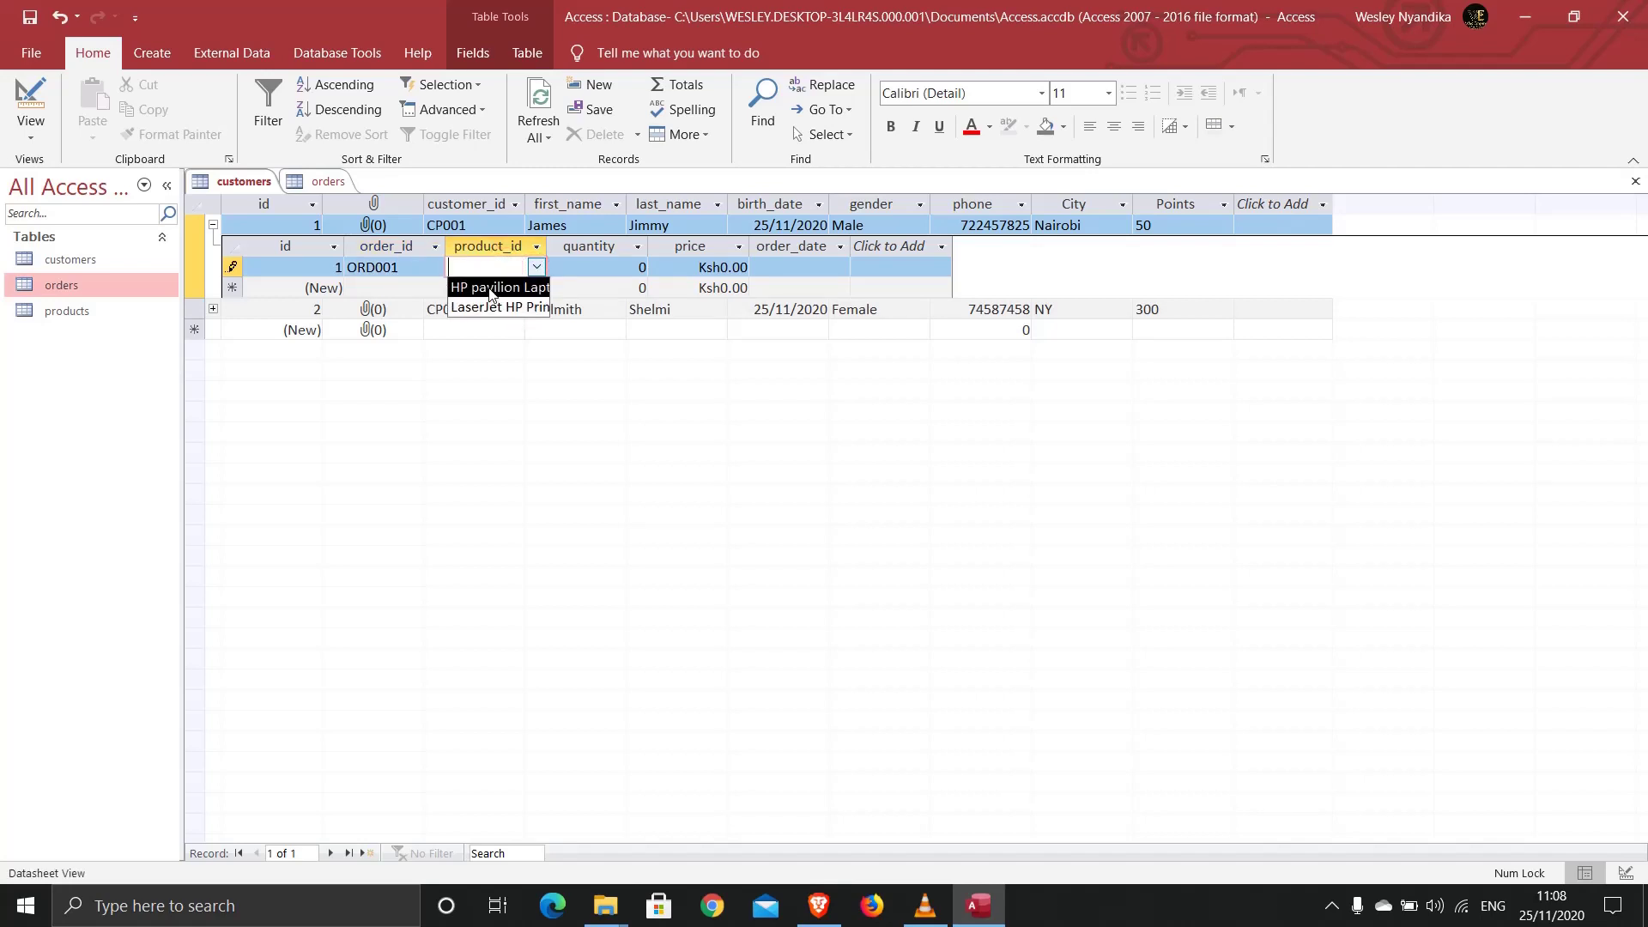
click(489, 288)
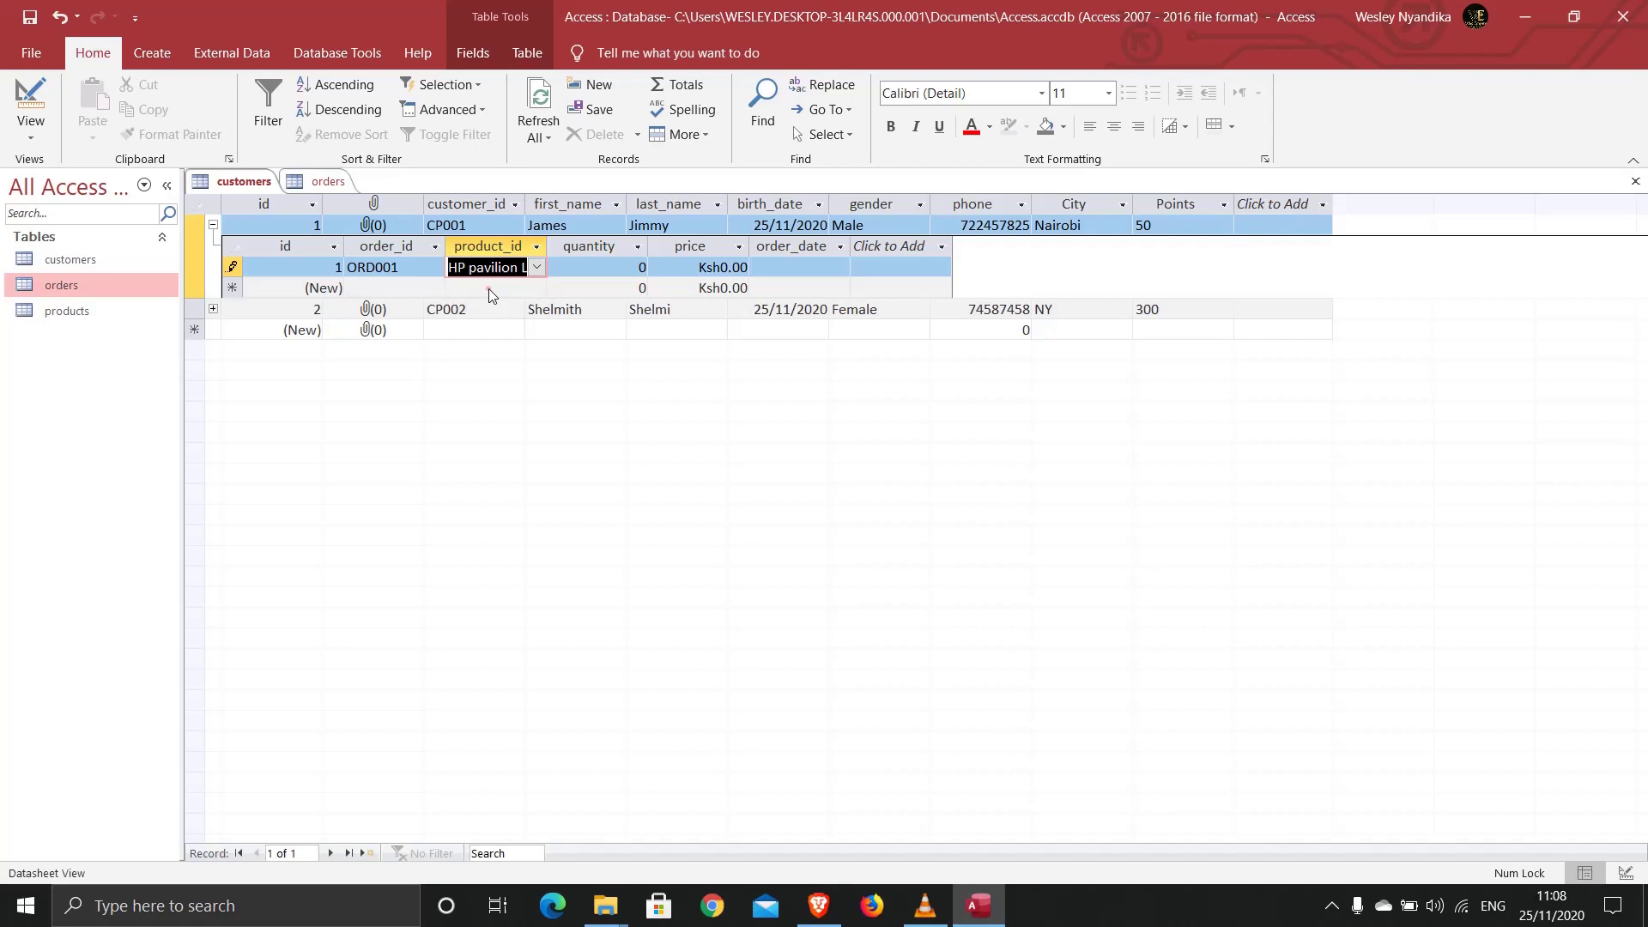
click(586, 268)
double_click(648, 270)
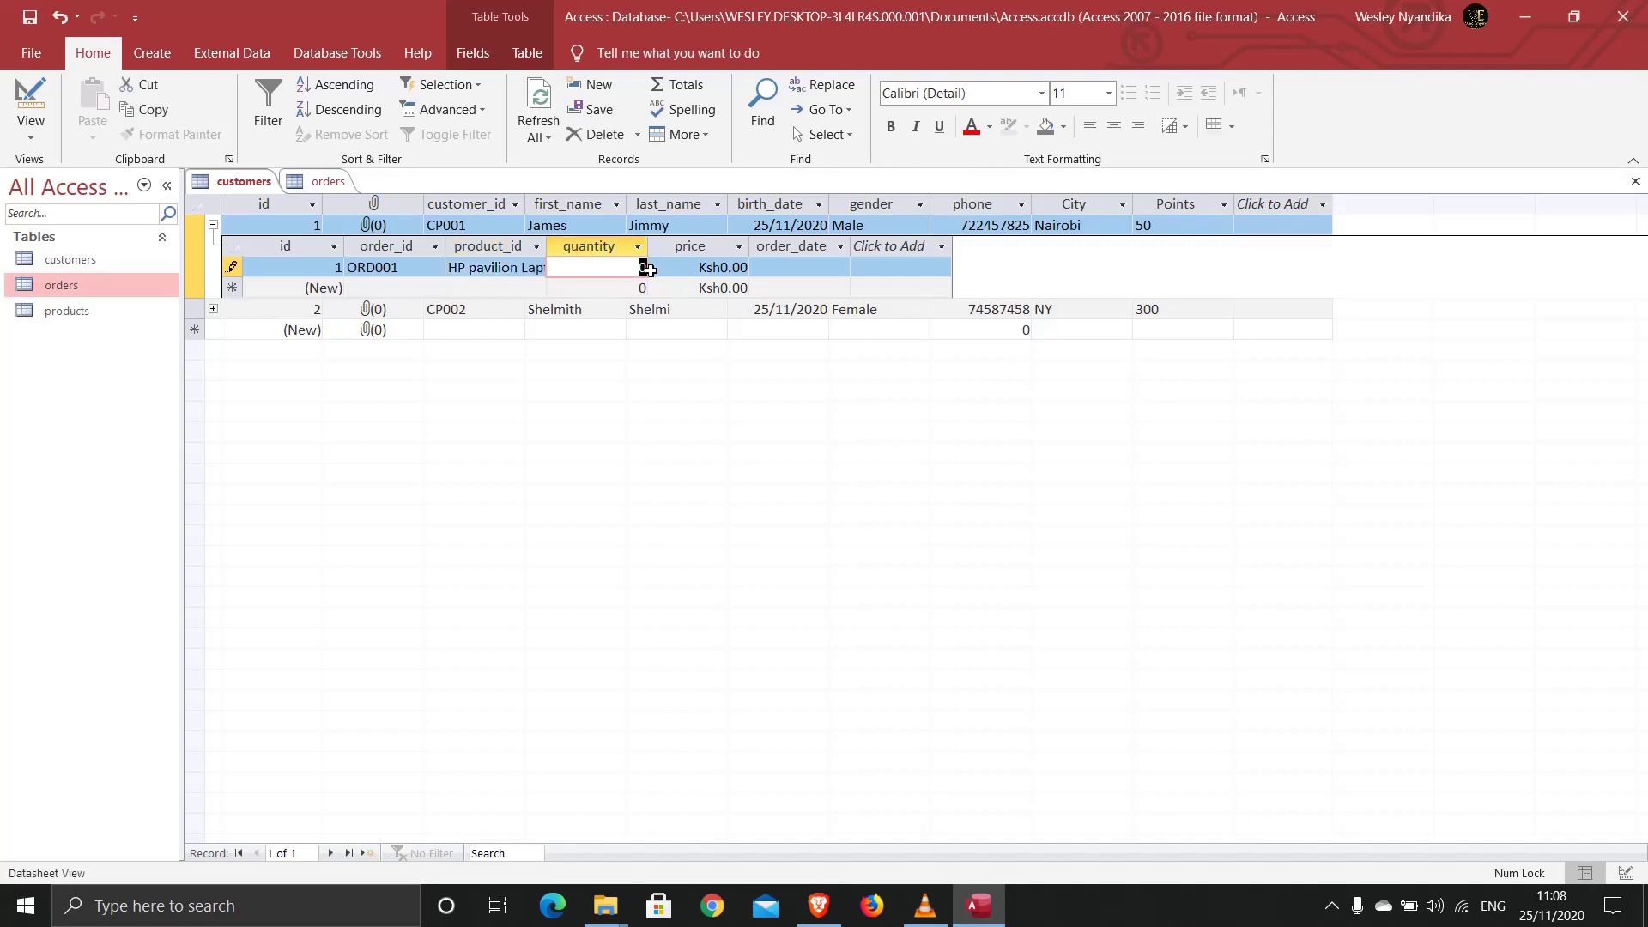
text(10)
click(650, 270)
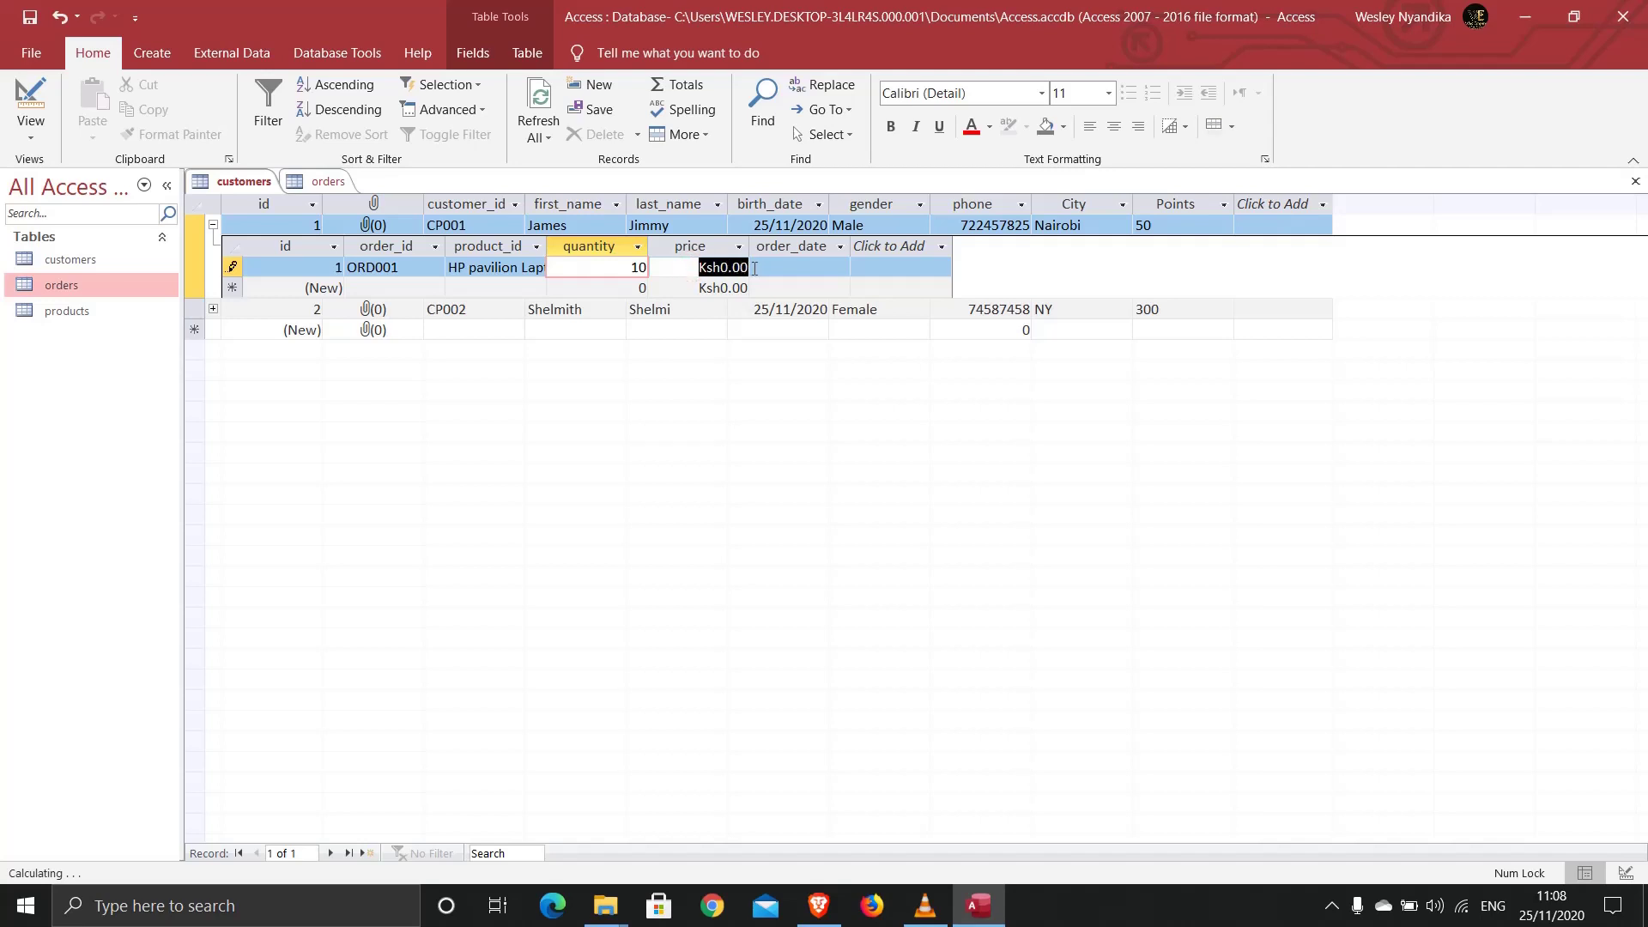
text(95000)
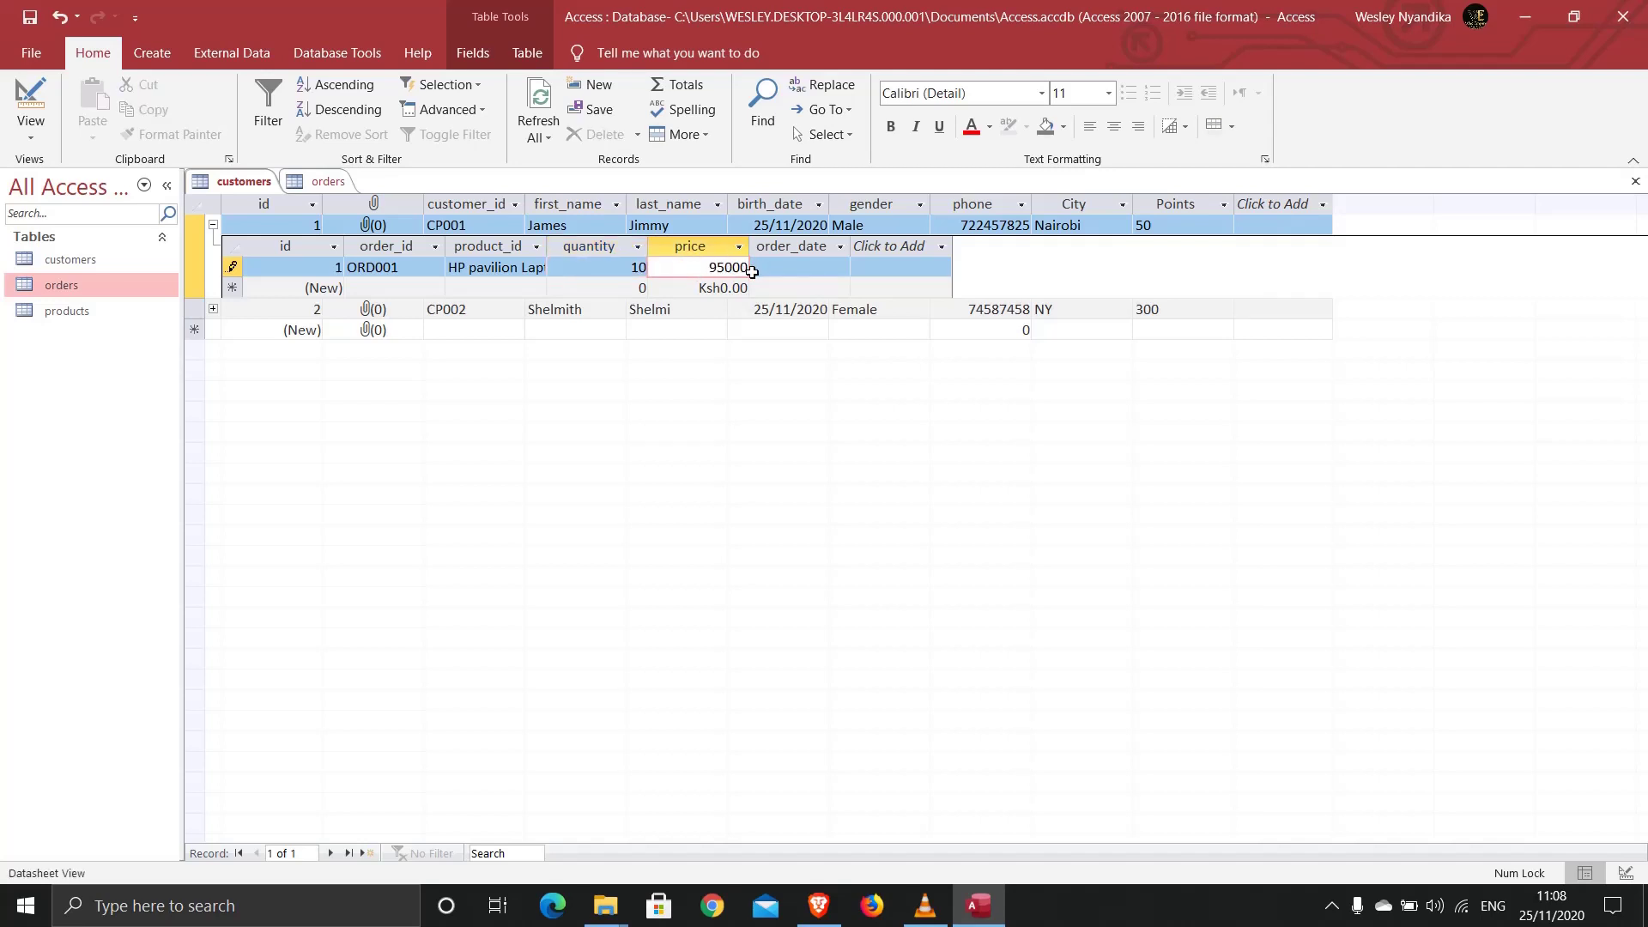
click(785, 269)
click(860, 269)
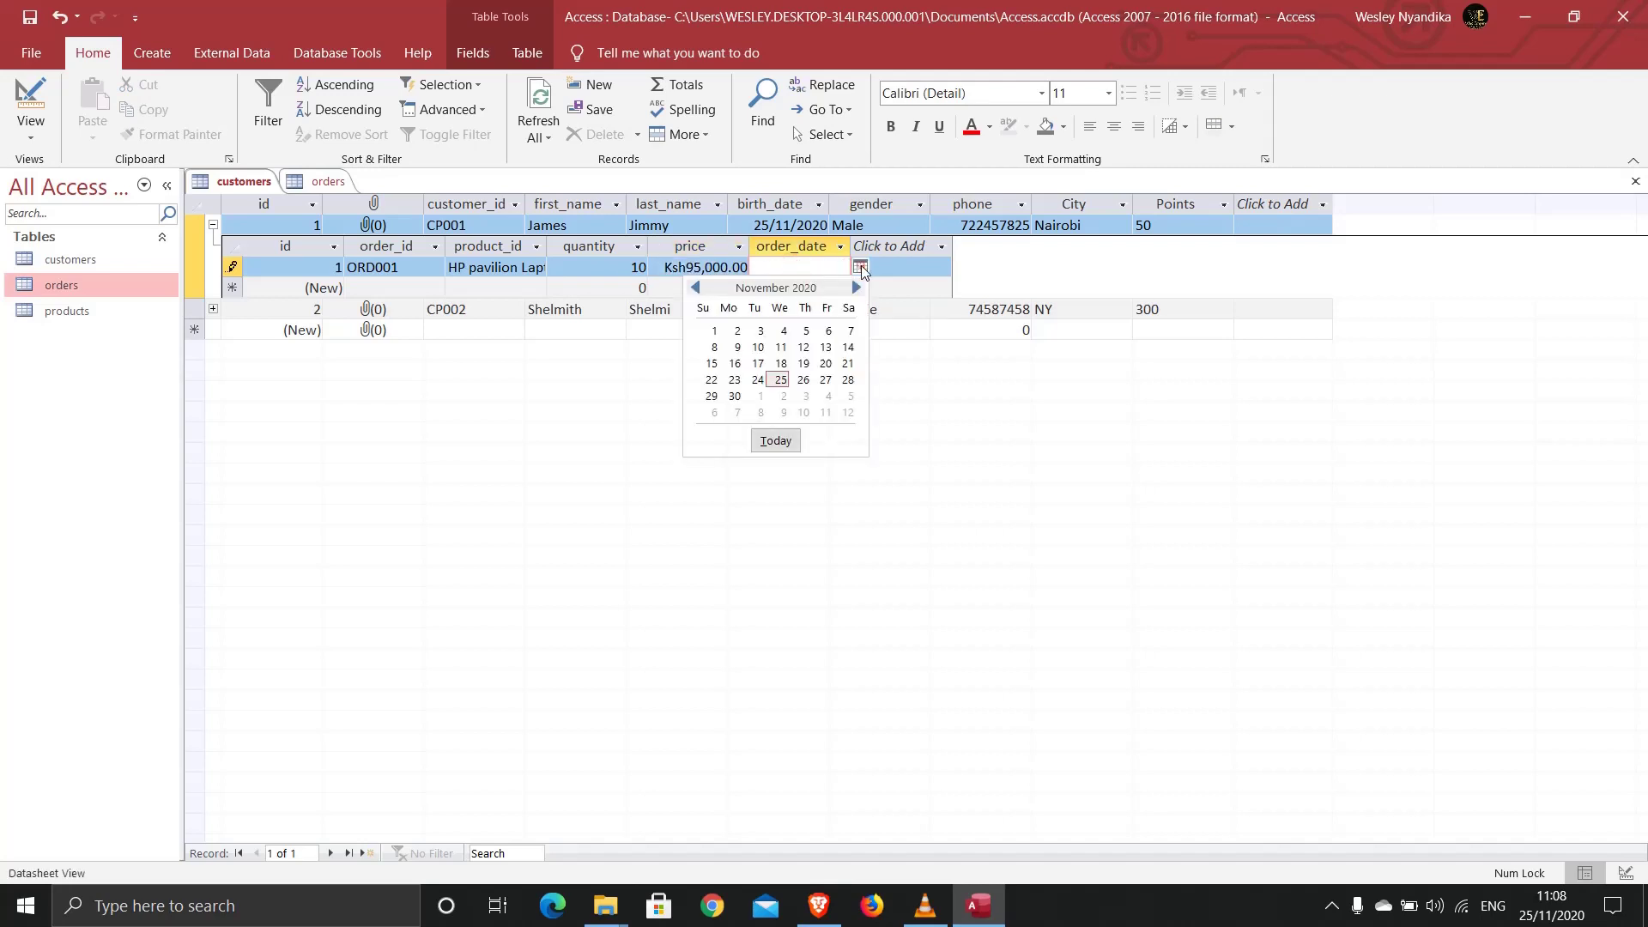
click(779, 441)
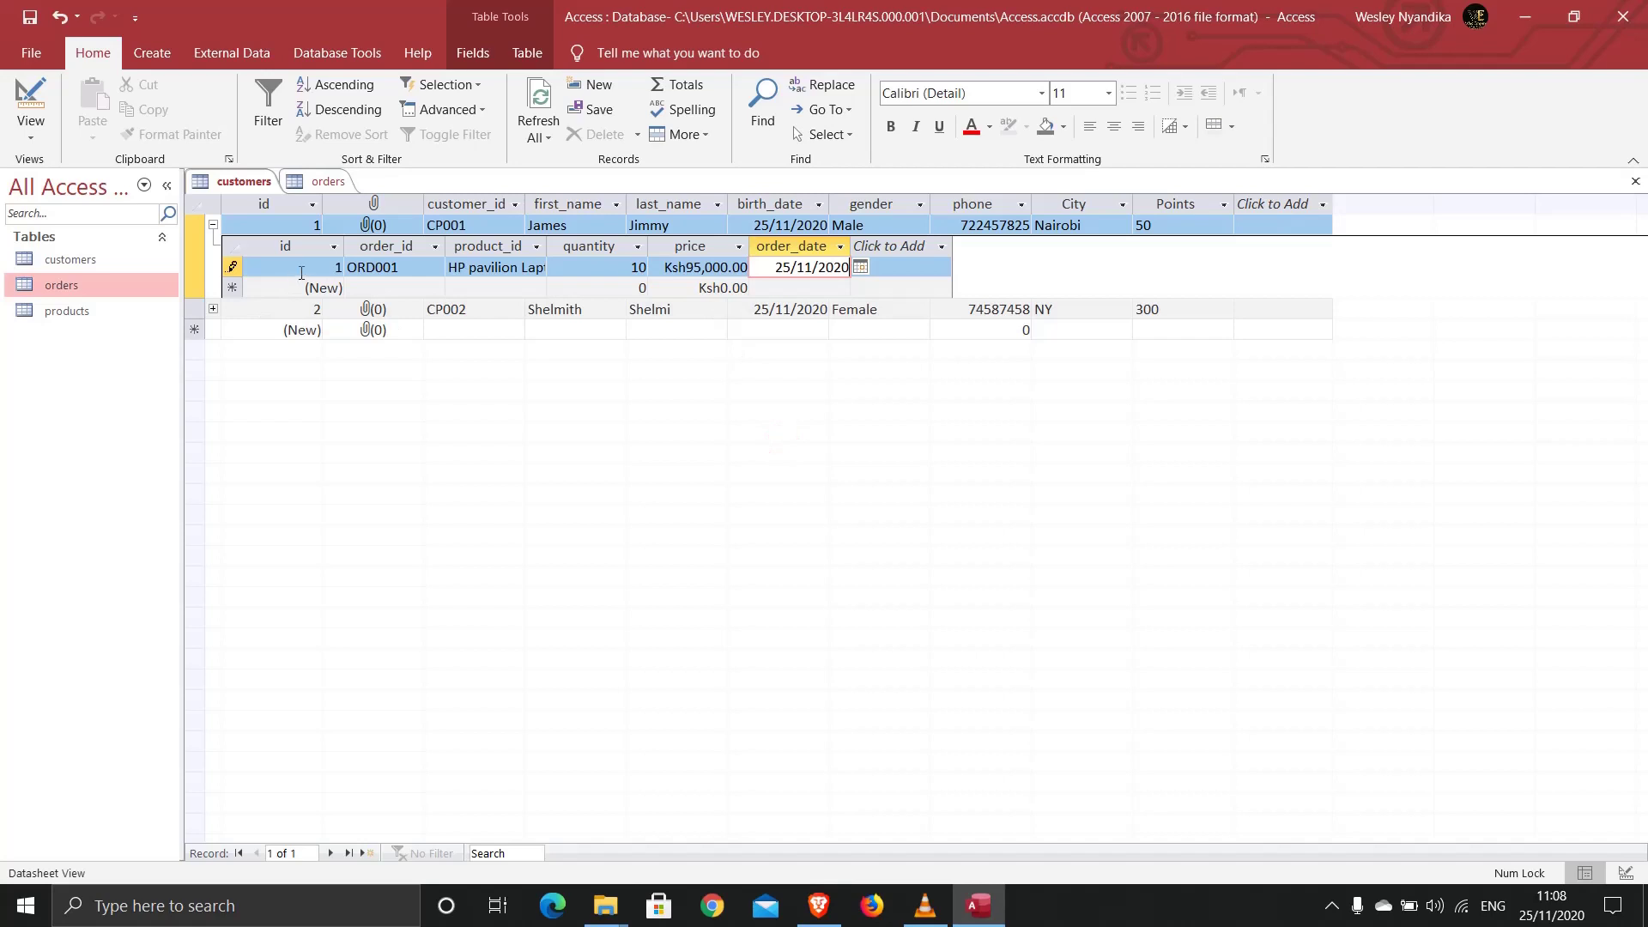
Step: Add order ORD002 under CP001: 1 LaserJet HP Printer at 65000, dated today
click(375, 289)
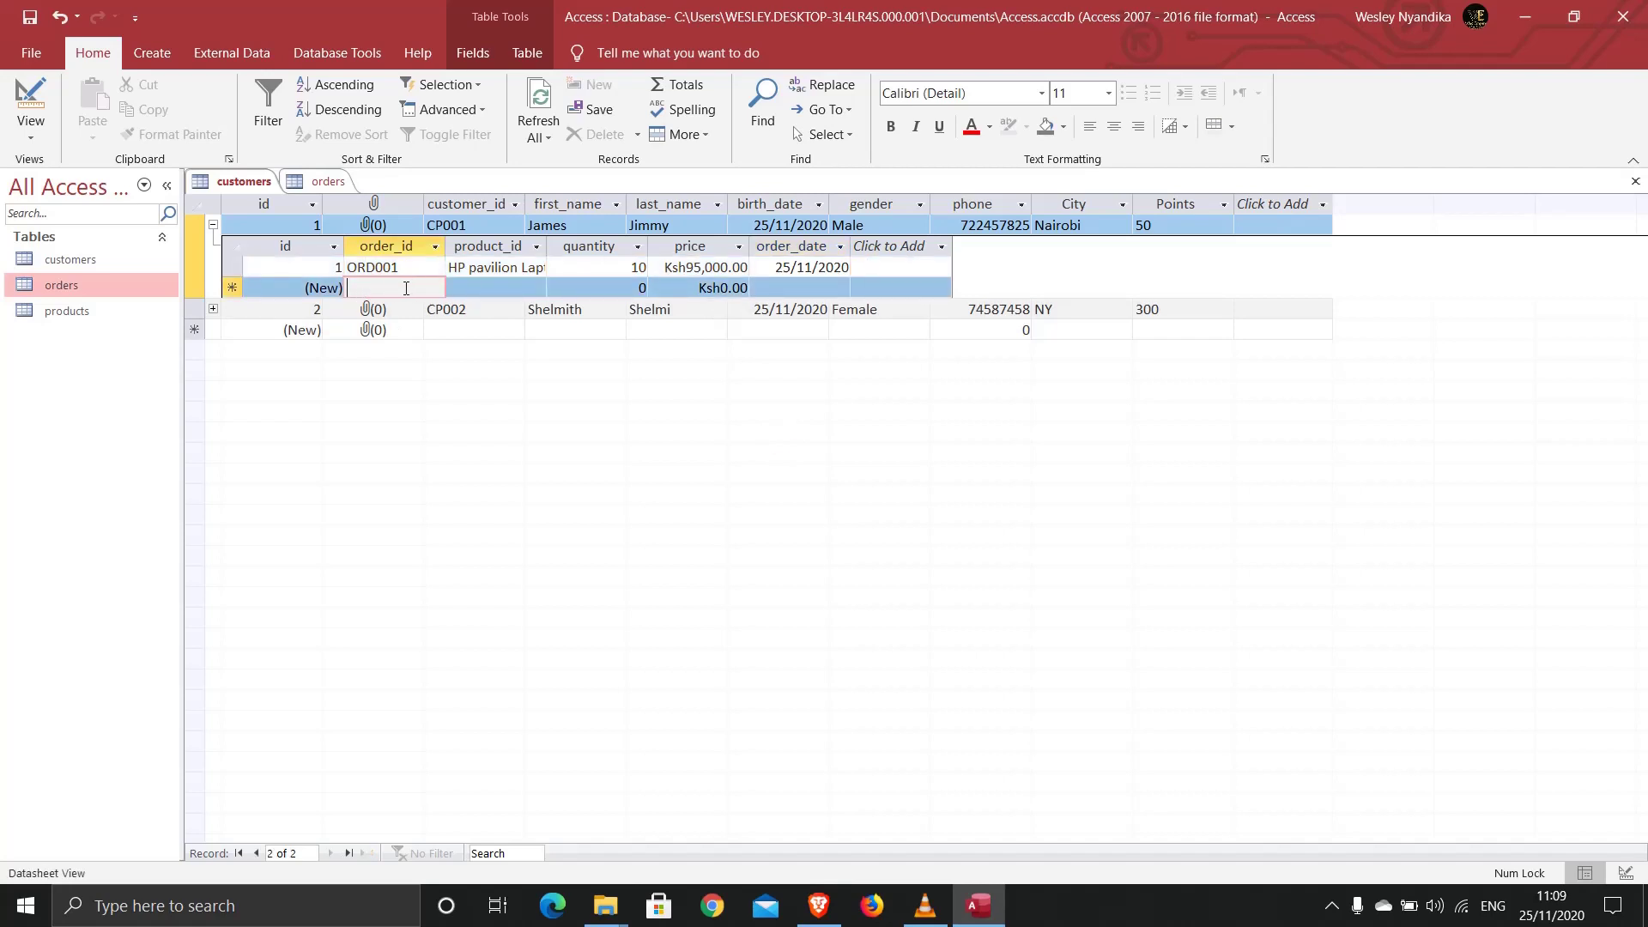
text(O)
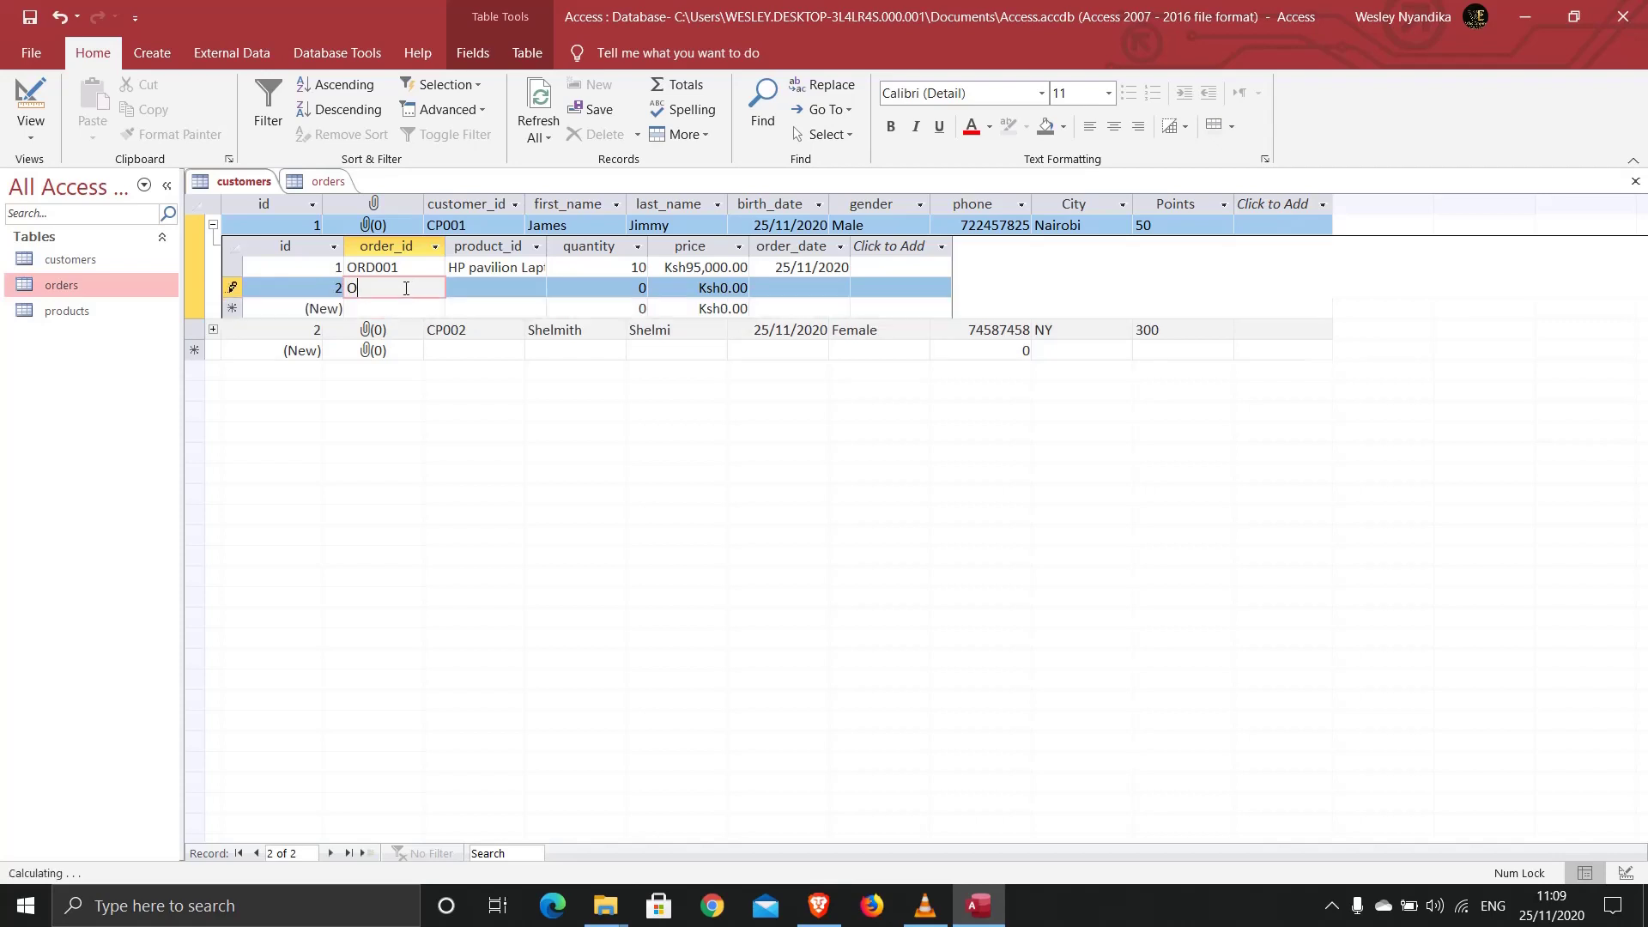
text(RD002)
click(480, 289)
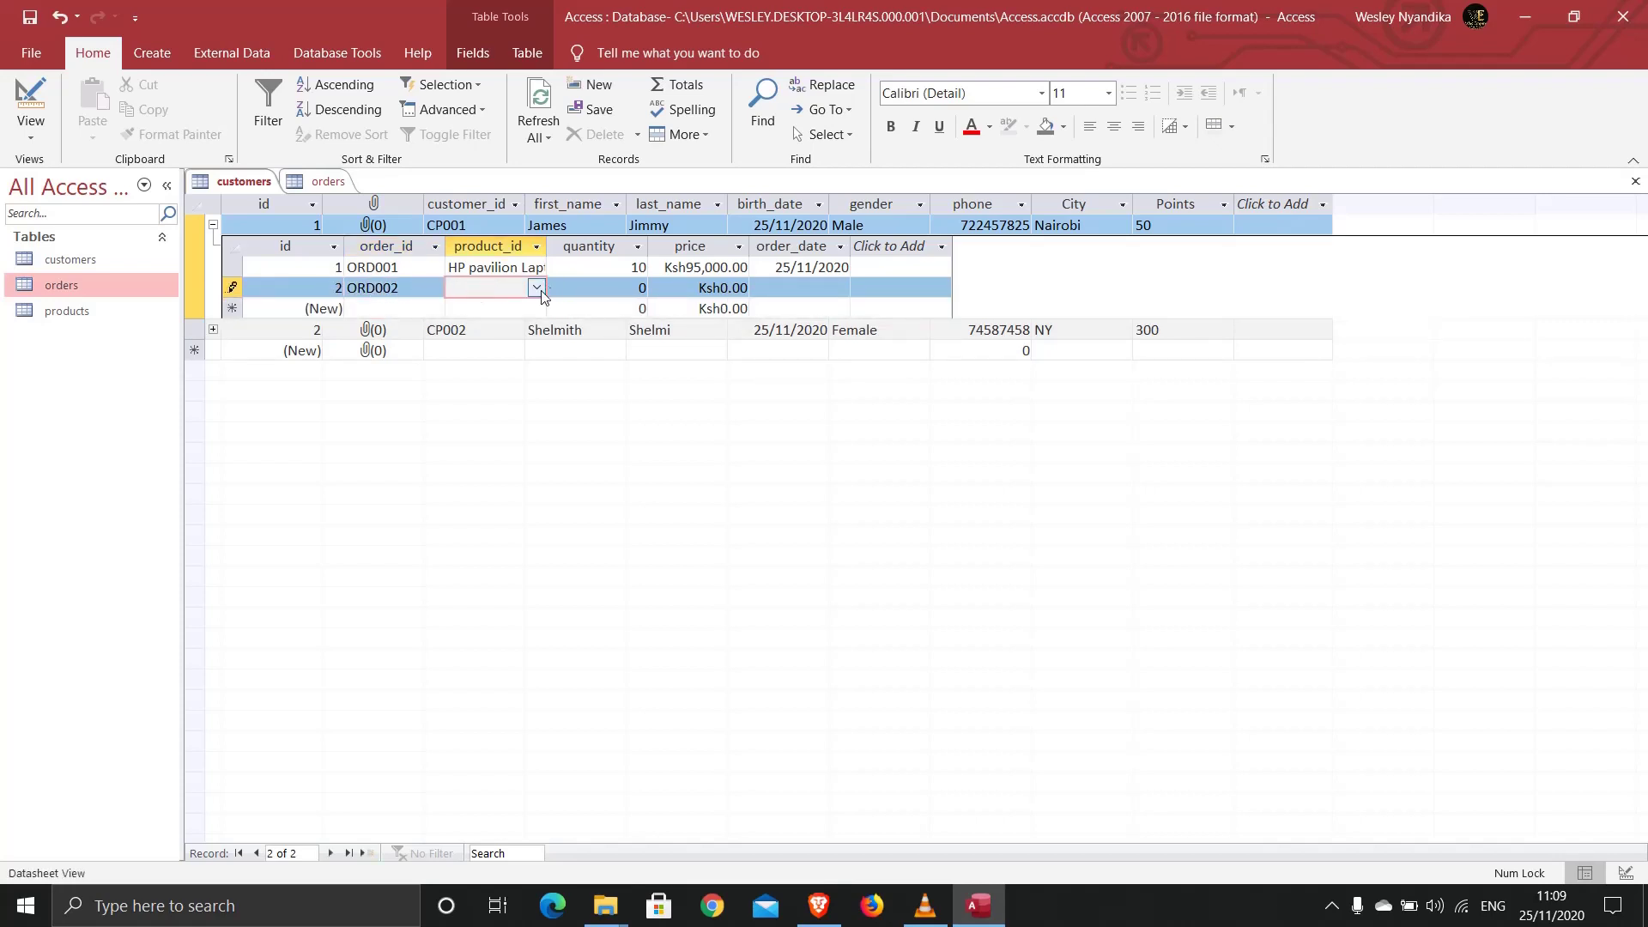
click(536, 287)
click(490, 329)
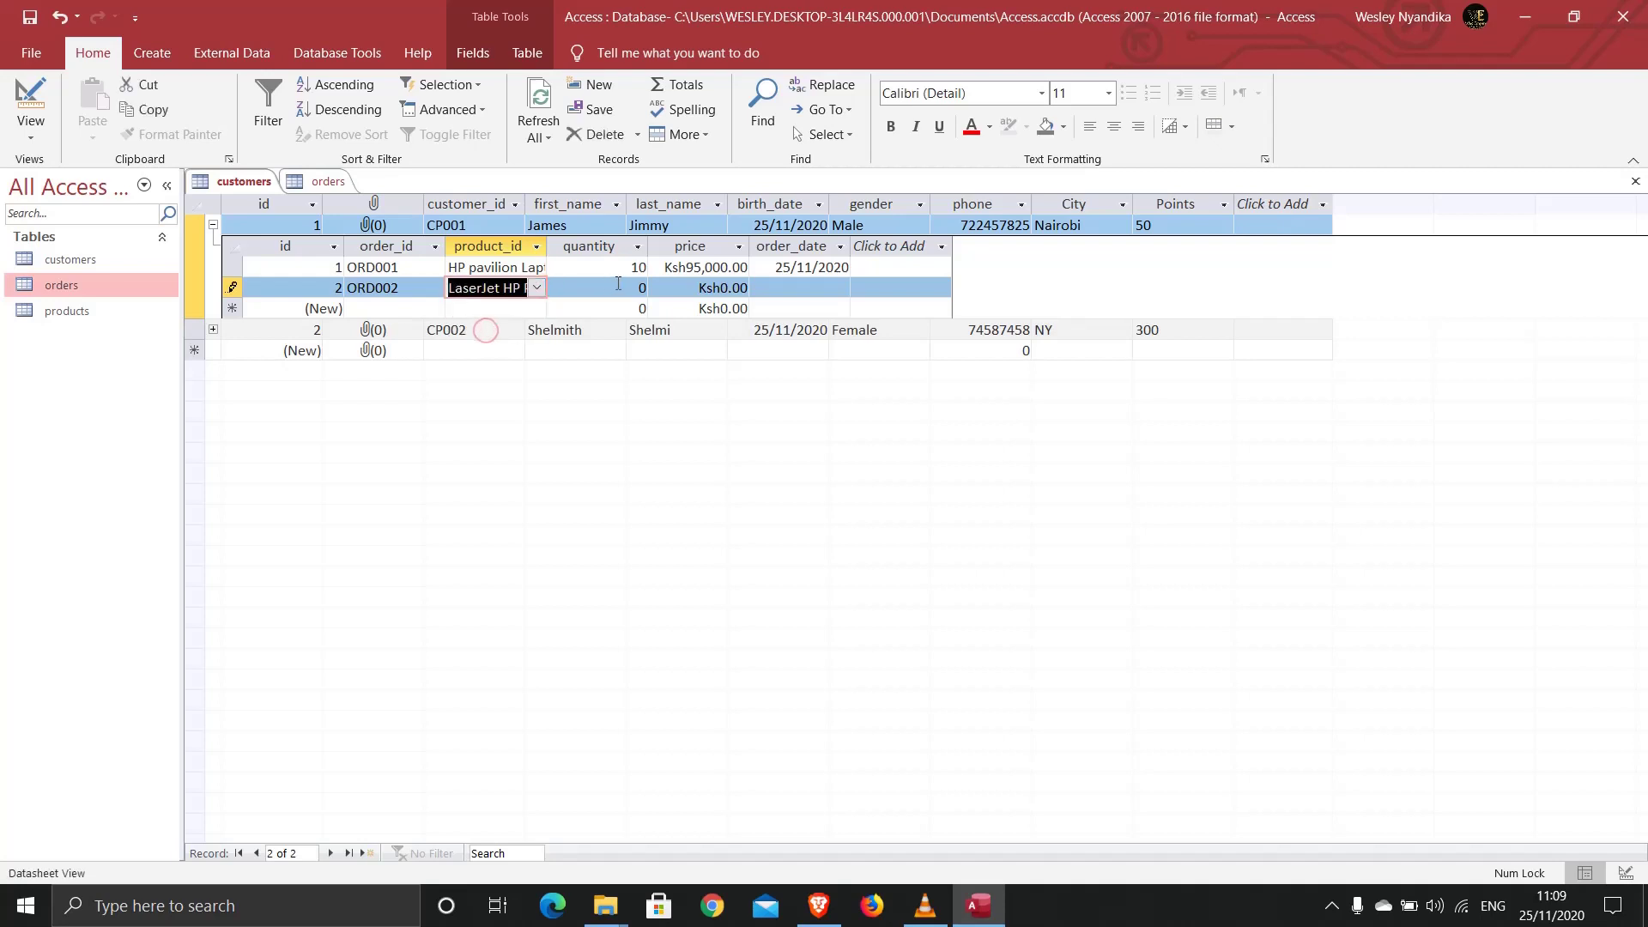
click(651, 288)
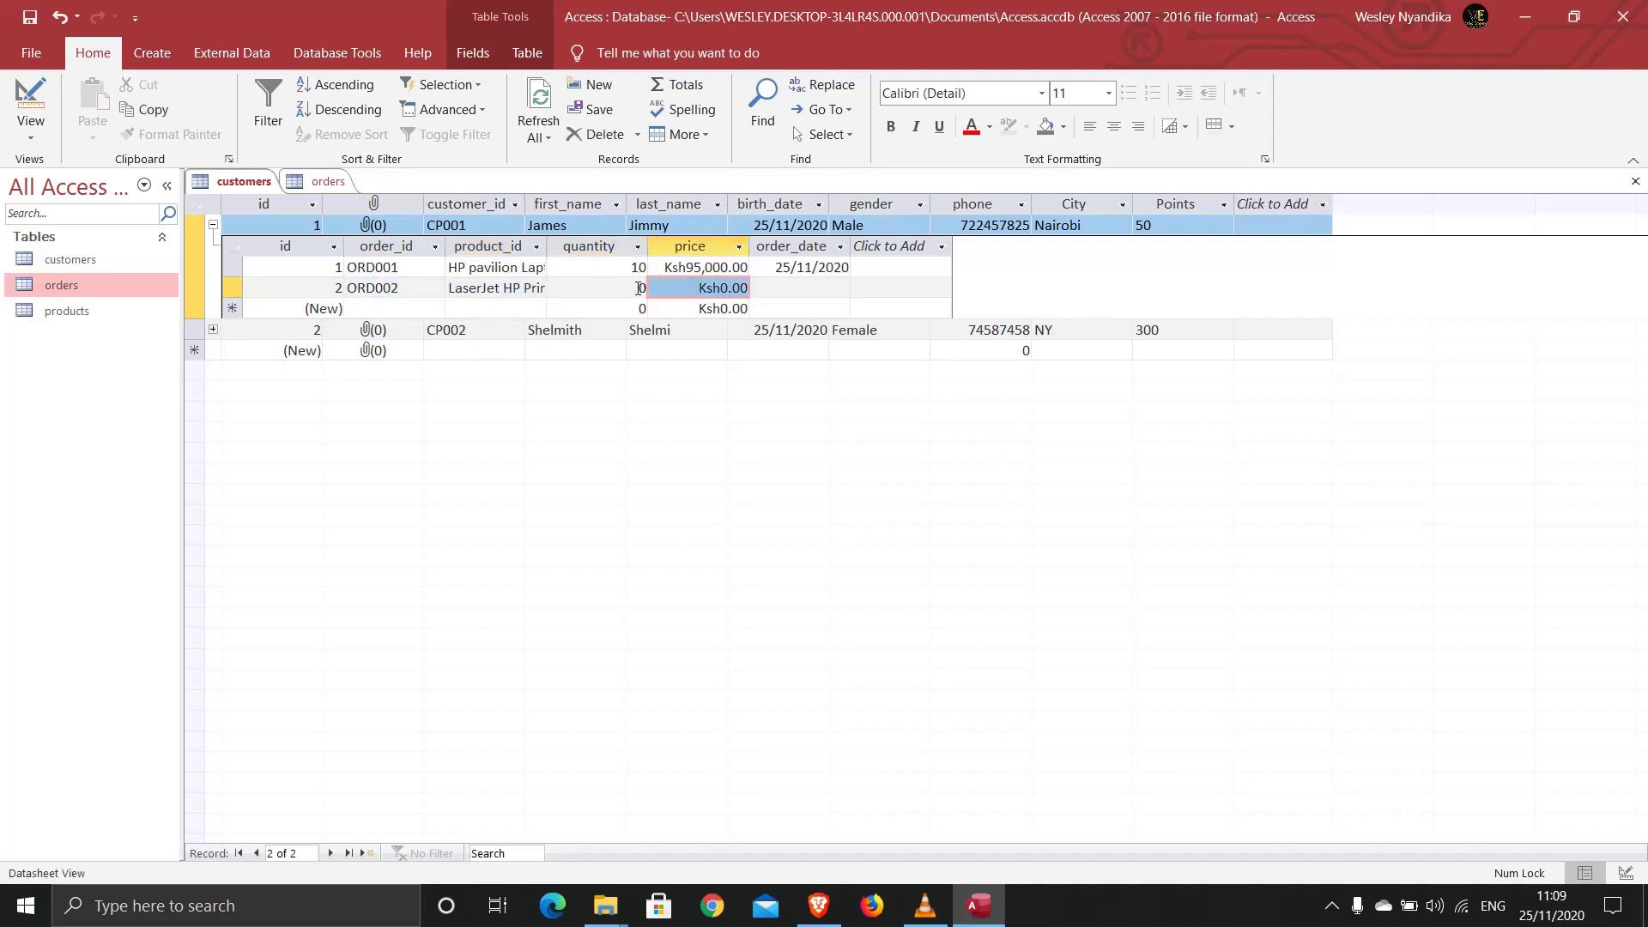
click(643, 288)
text(1)
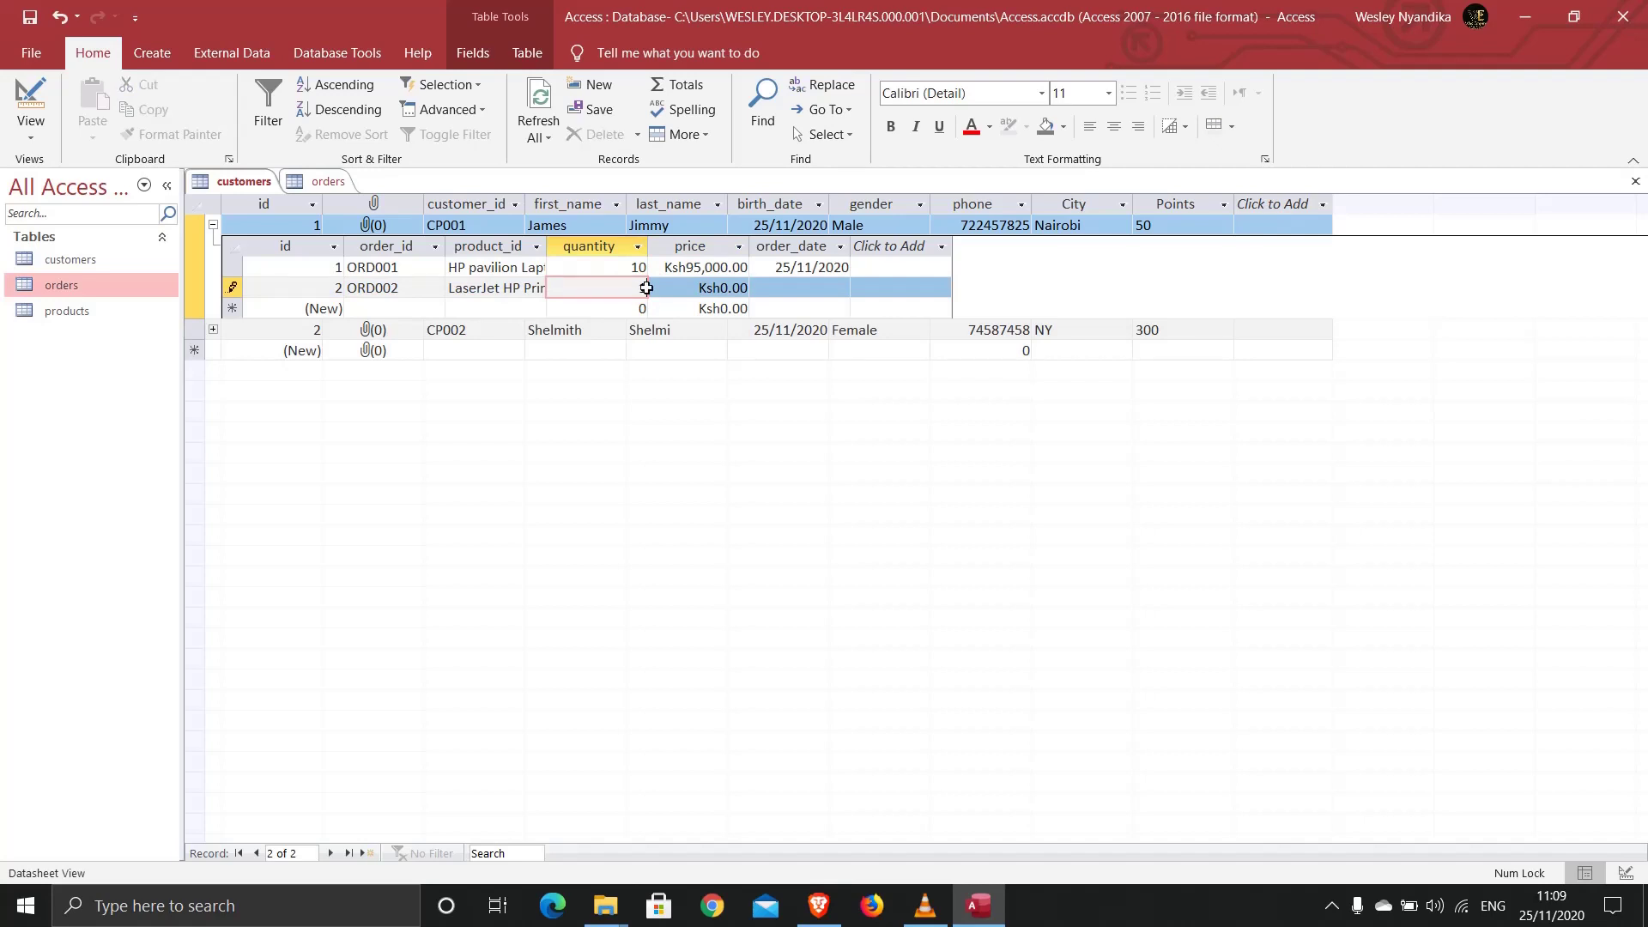
drag(681, 290, 752, 286)
text(6500)
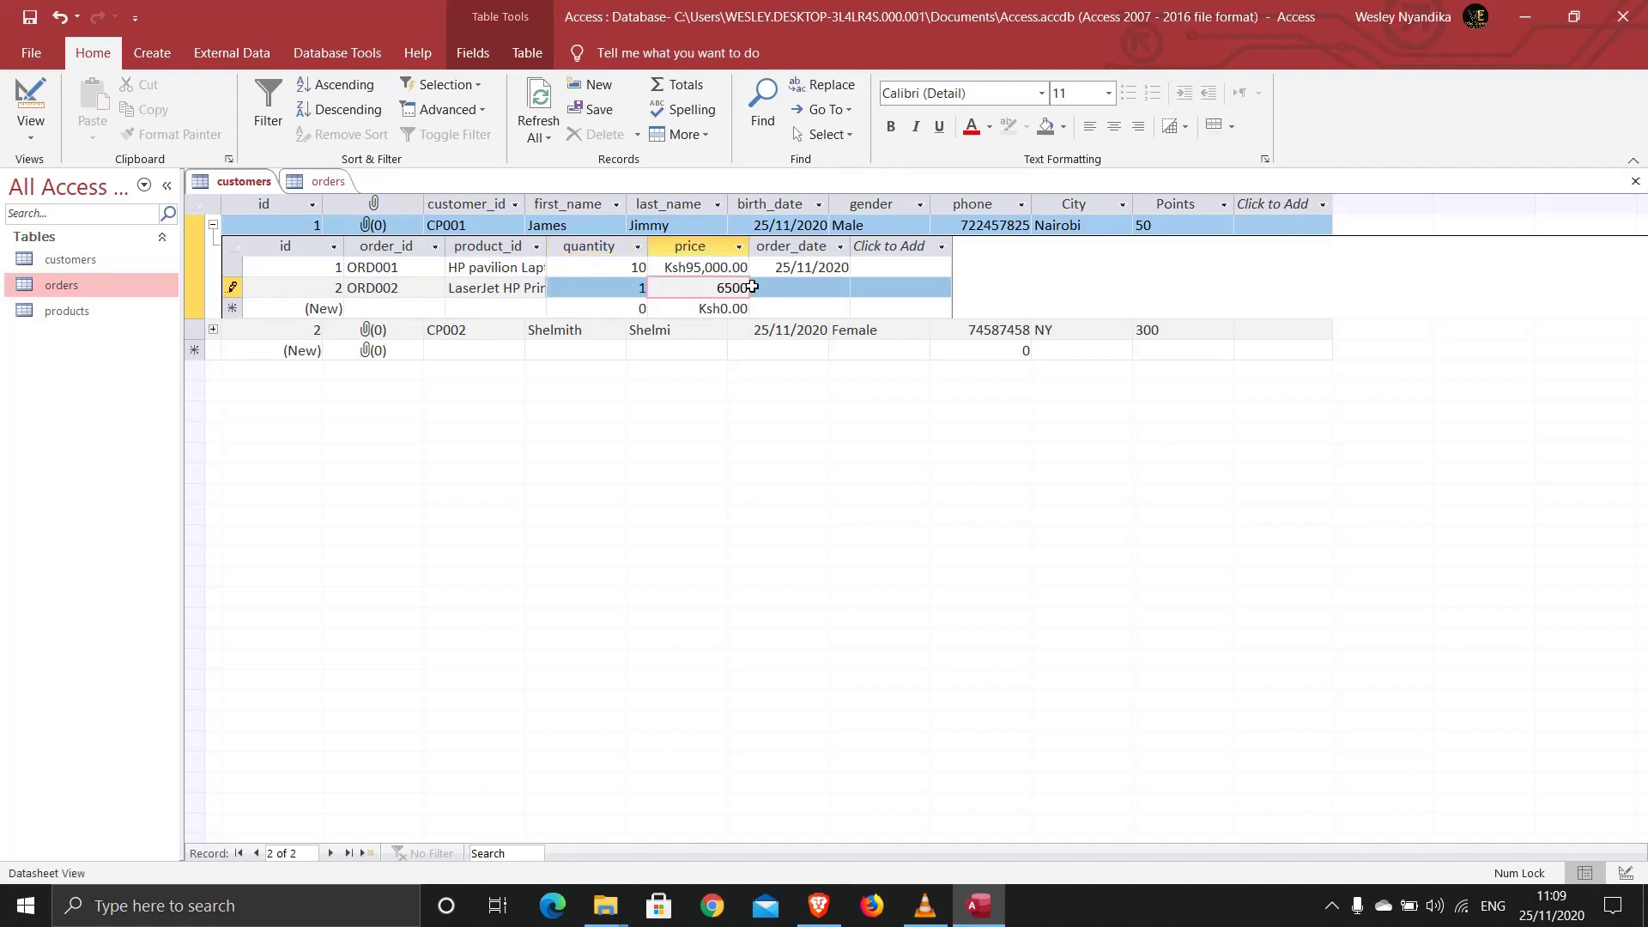
text(0)
click(795, 286)
click(861, 286)
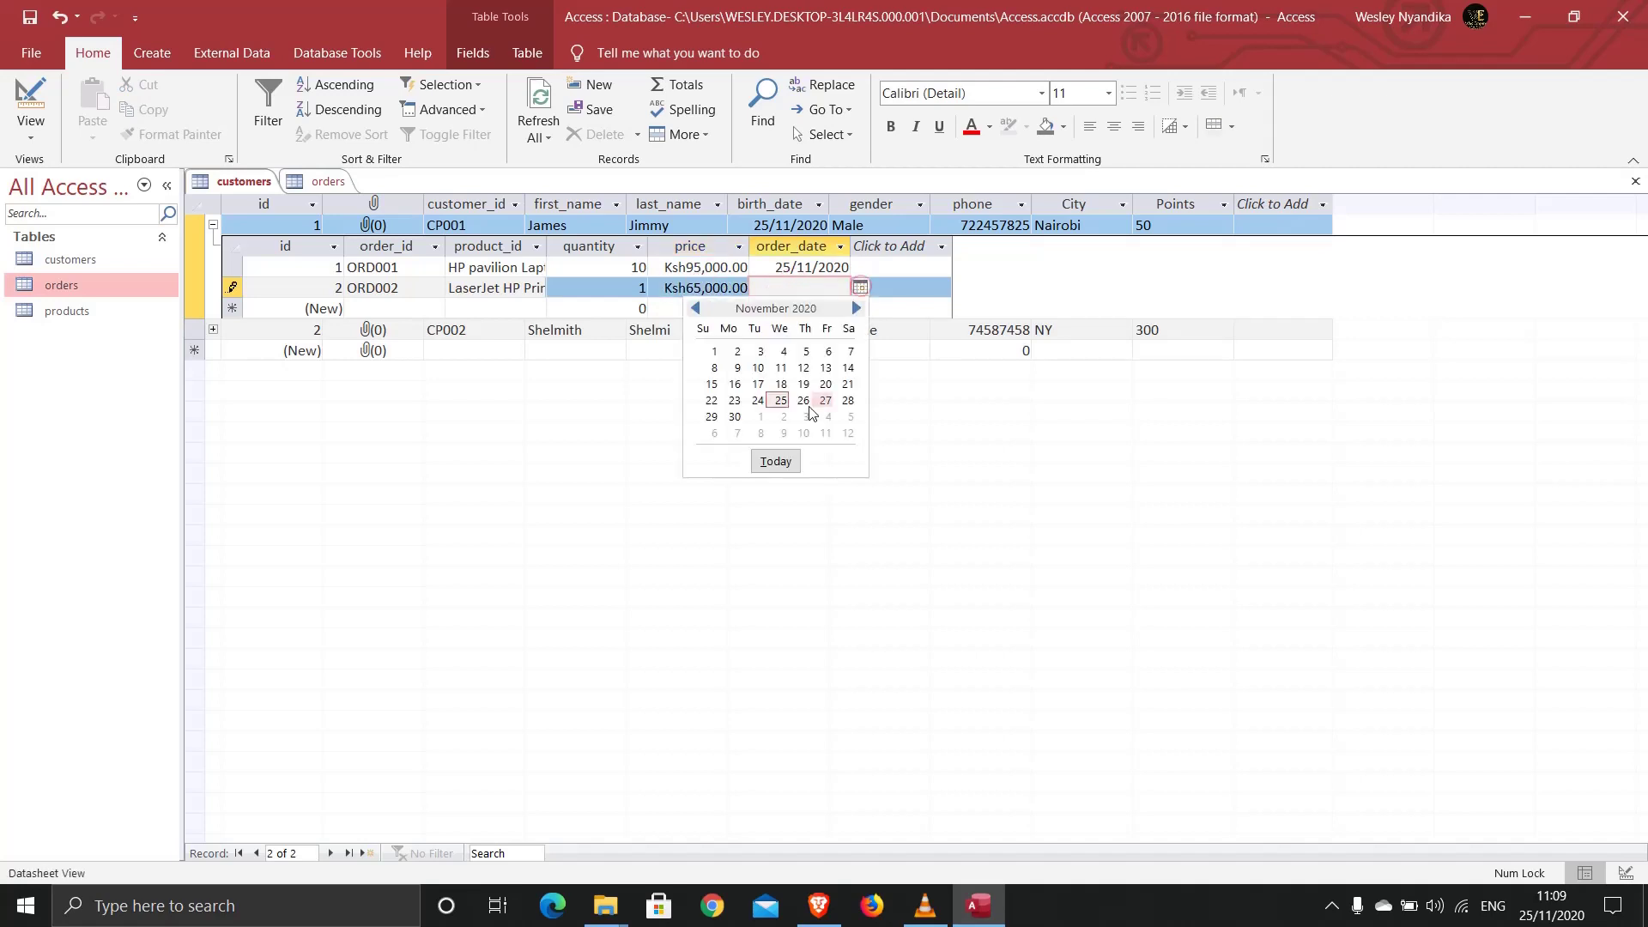
click(776, 461)
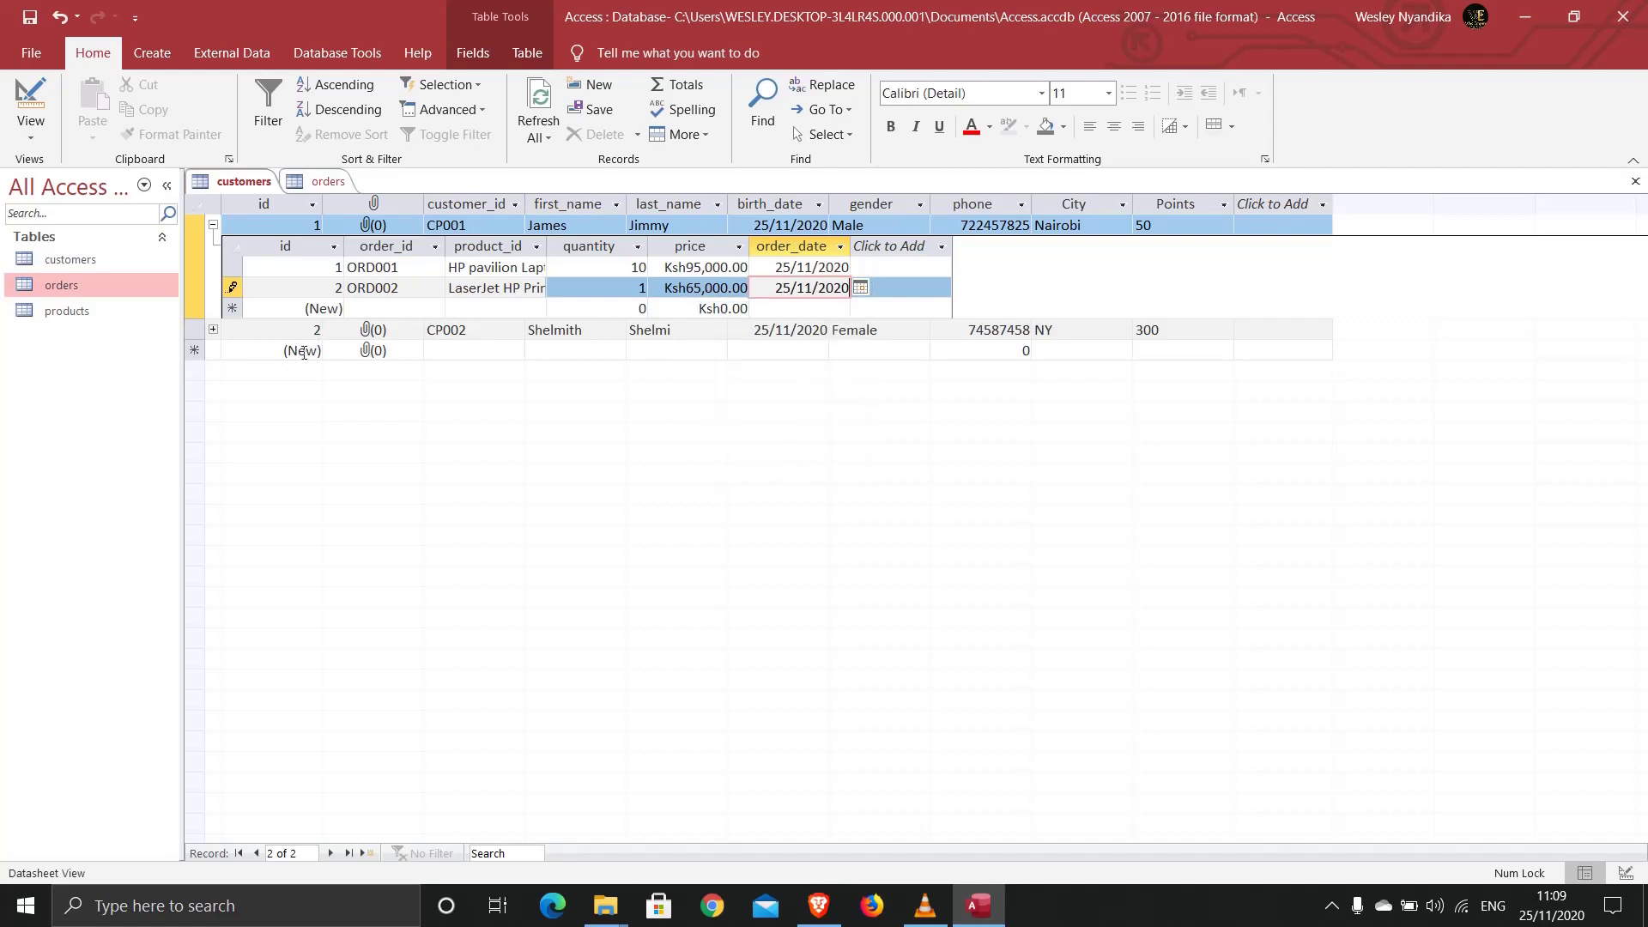
click(213, 331)
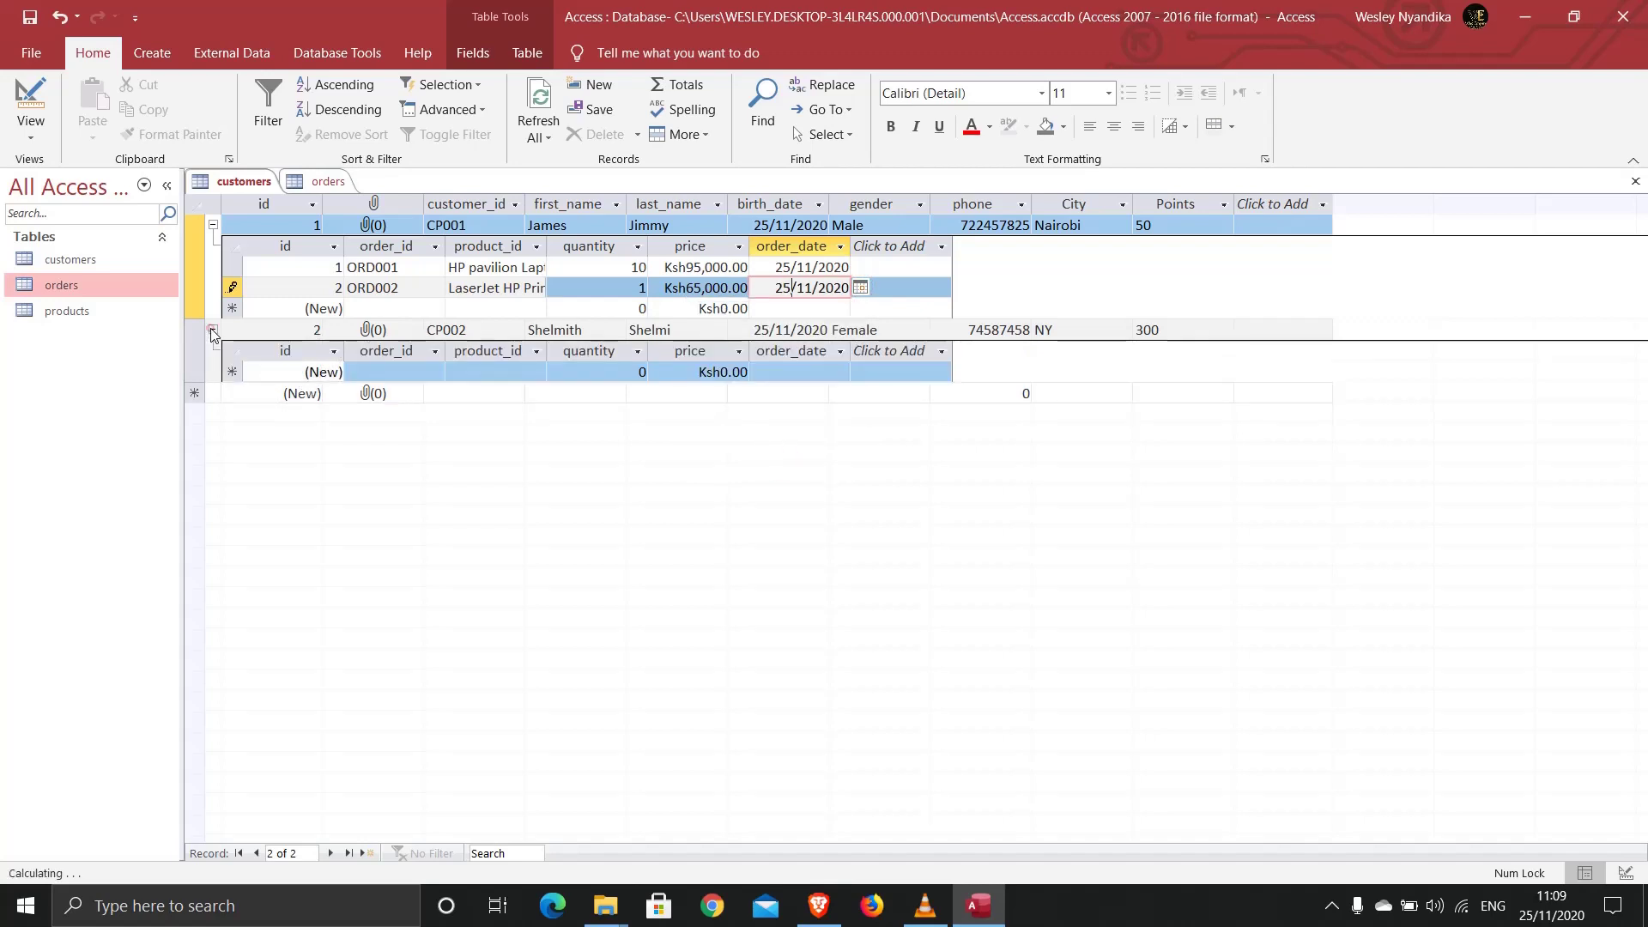
Step: Add order ORD003 under CP002: 1 HP pavilion Laptop at 92000, dated 25/11/2020
click(376, 375)
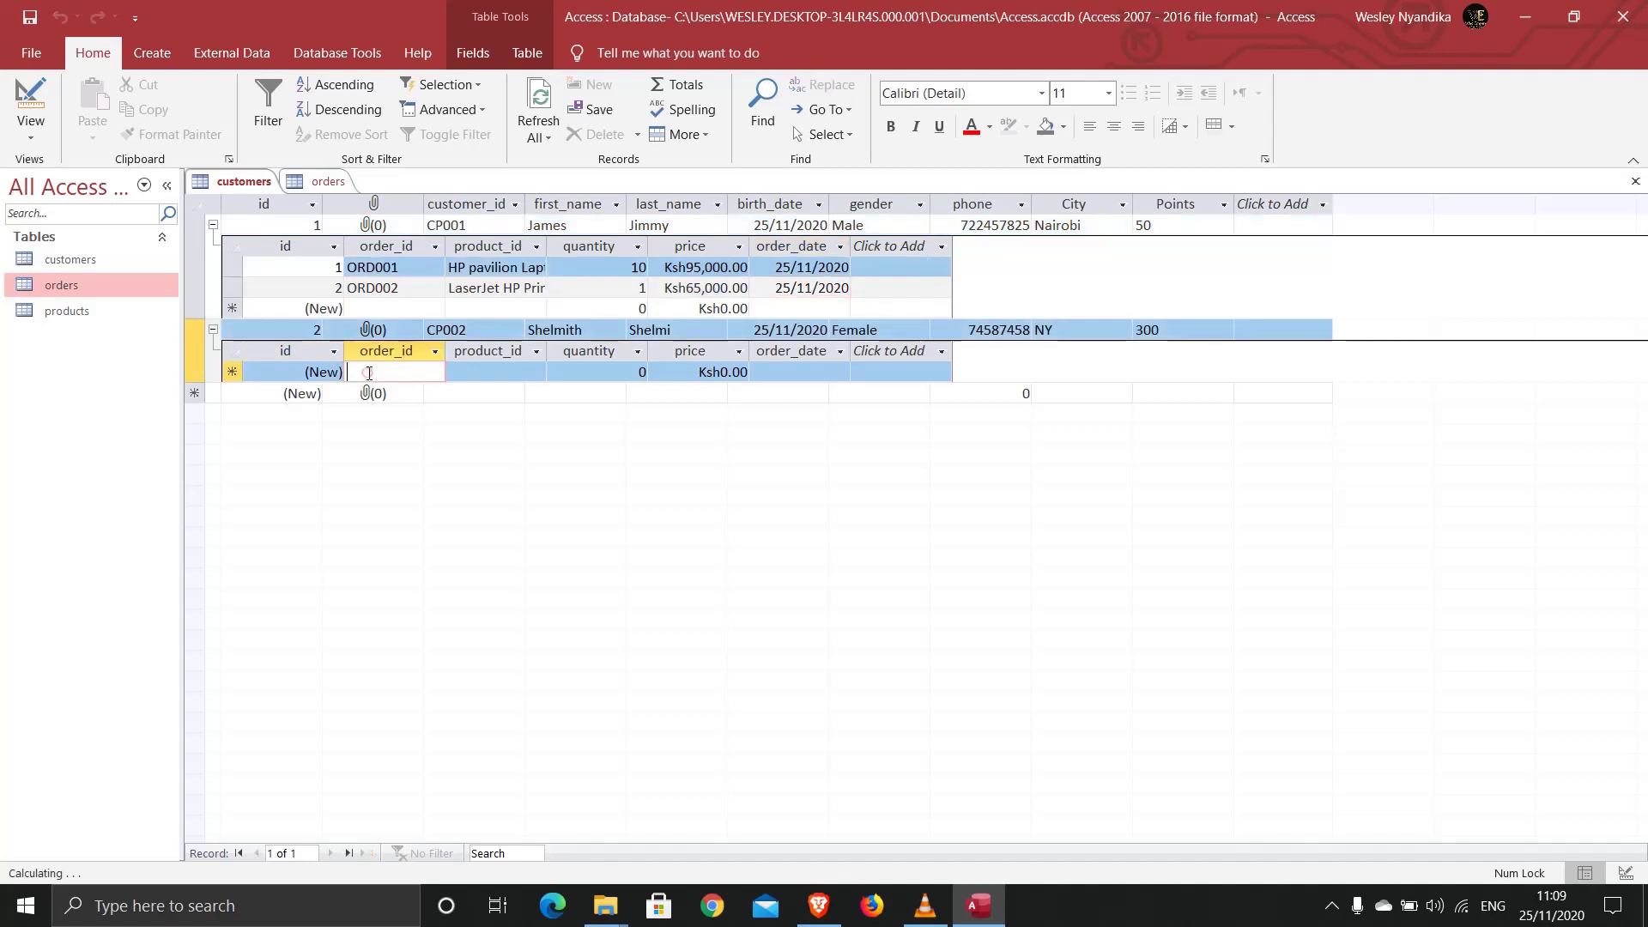
text(ORD)
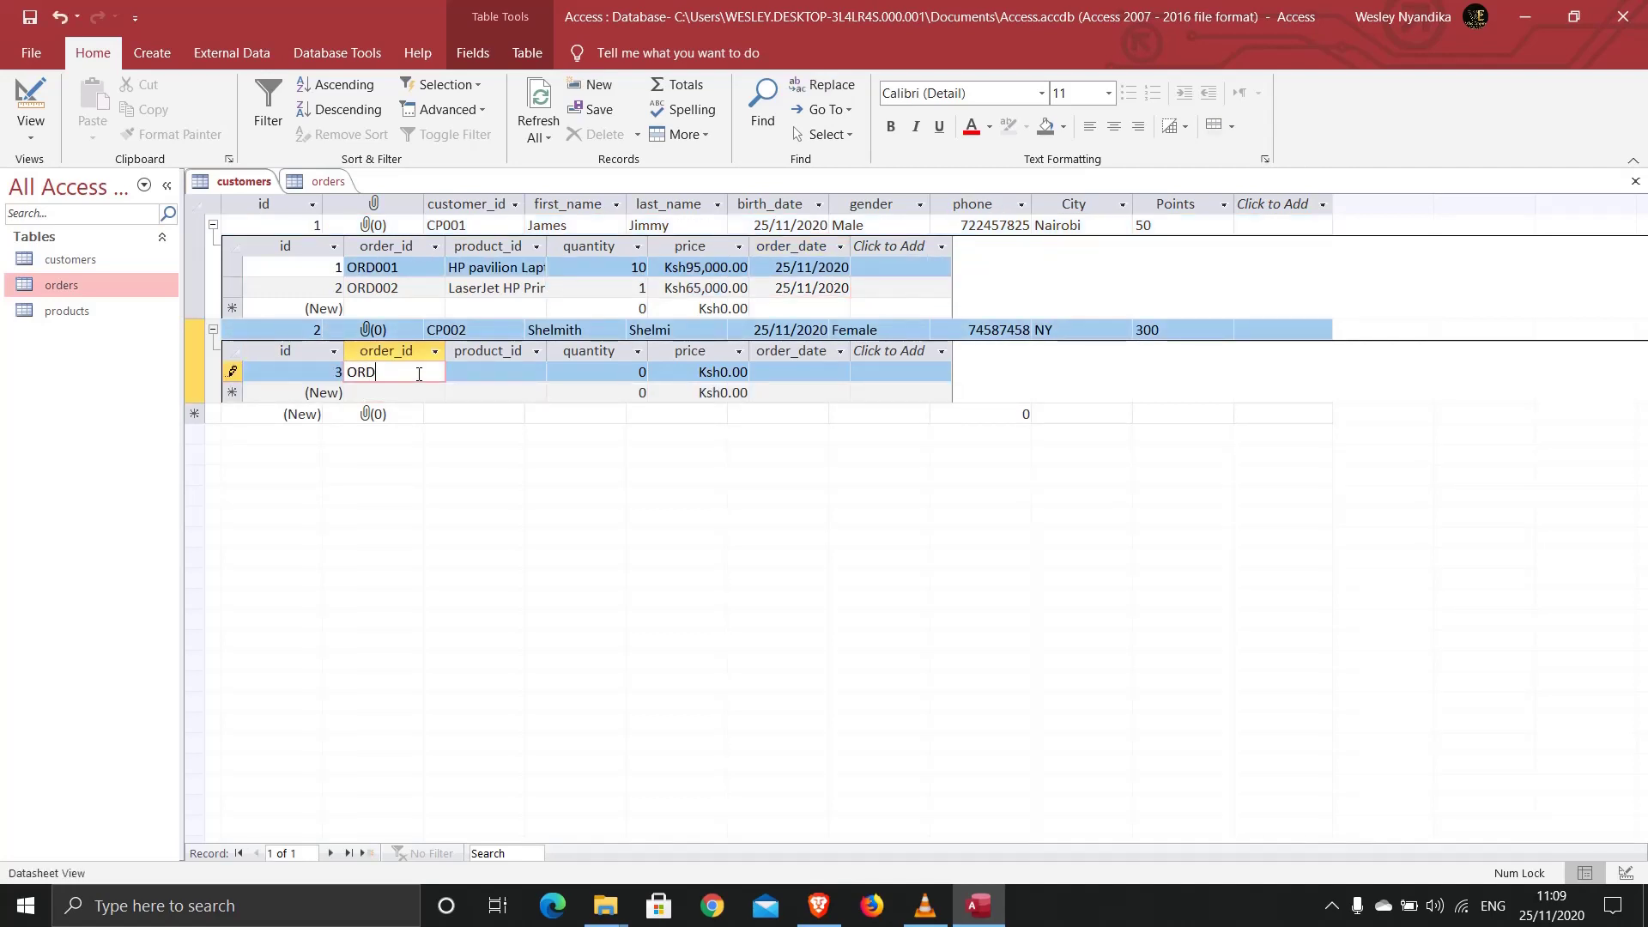
text(003)
click(486, 369)
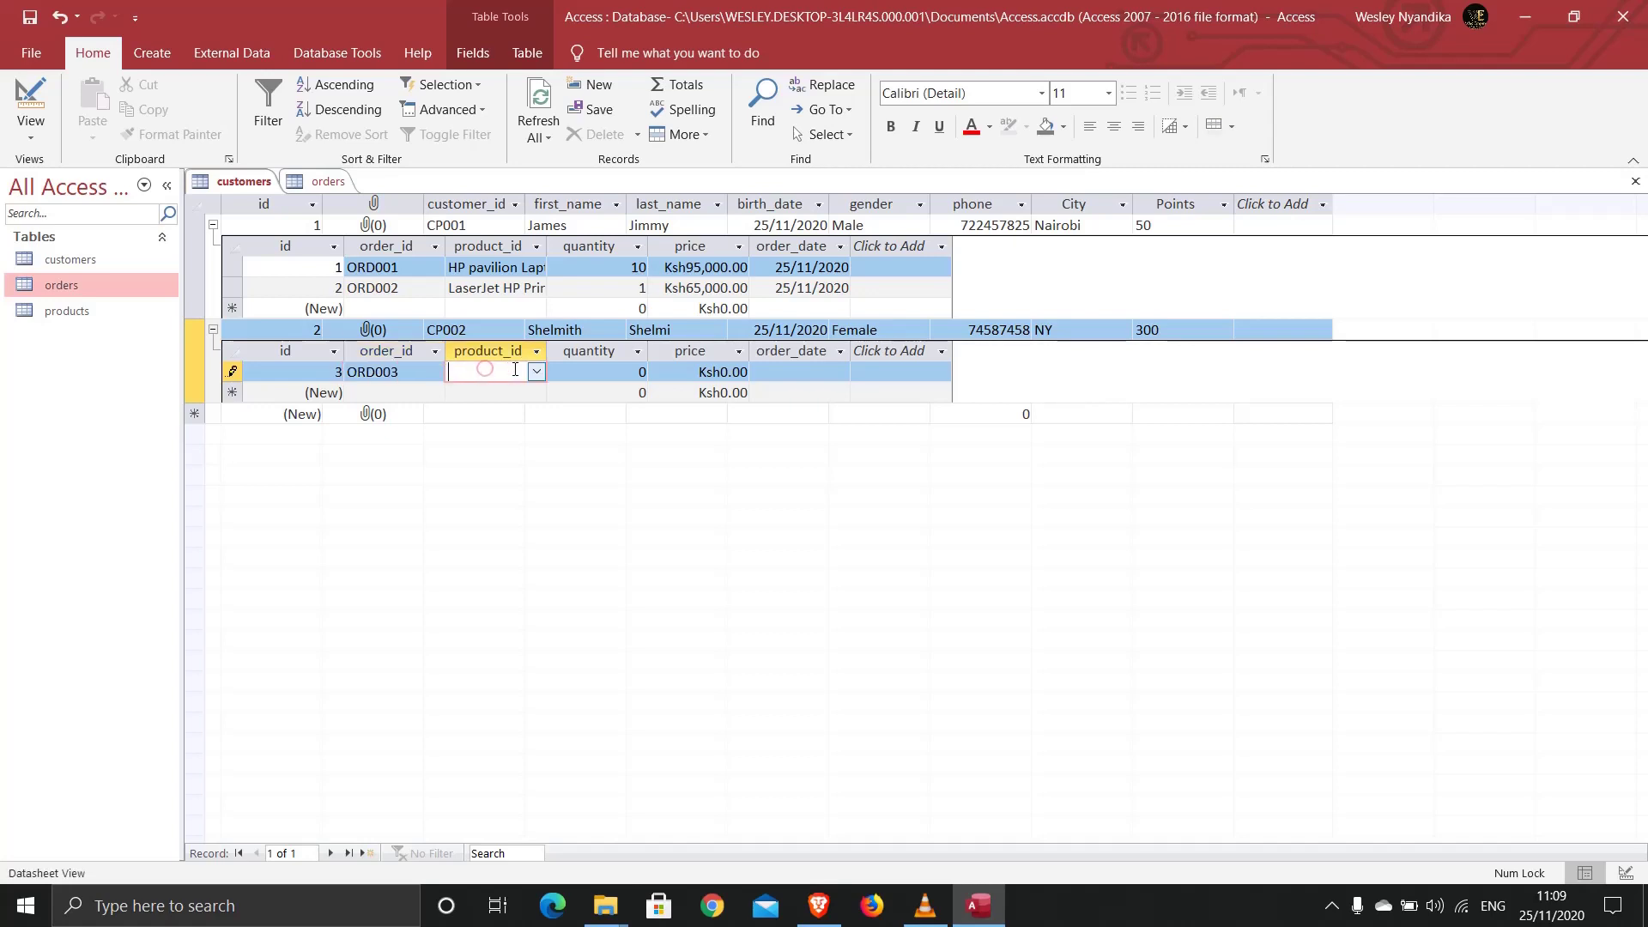
click(536, 371)
click(515, 400)
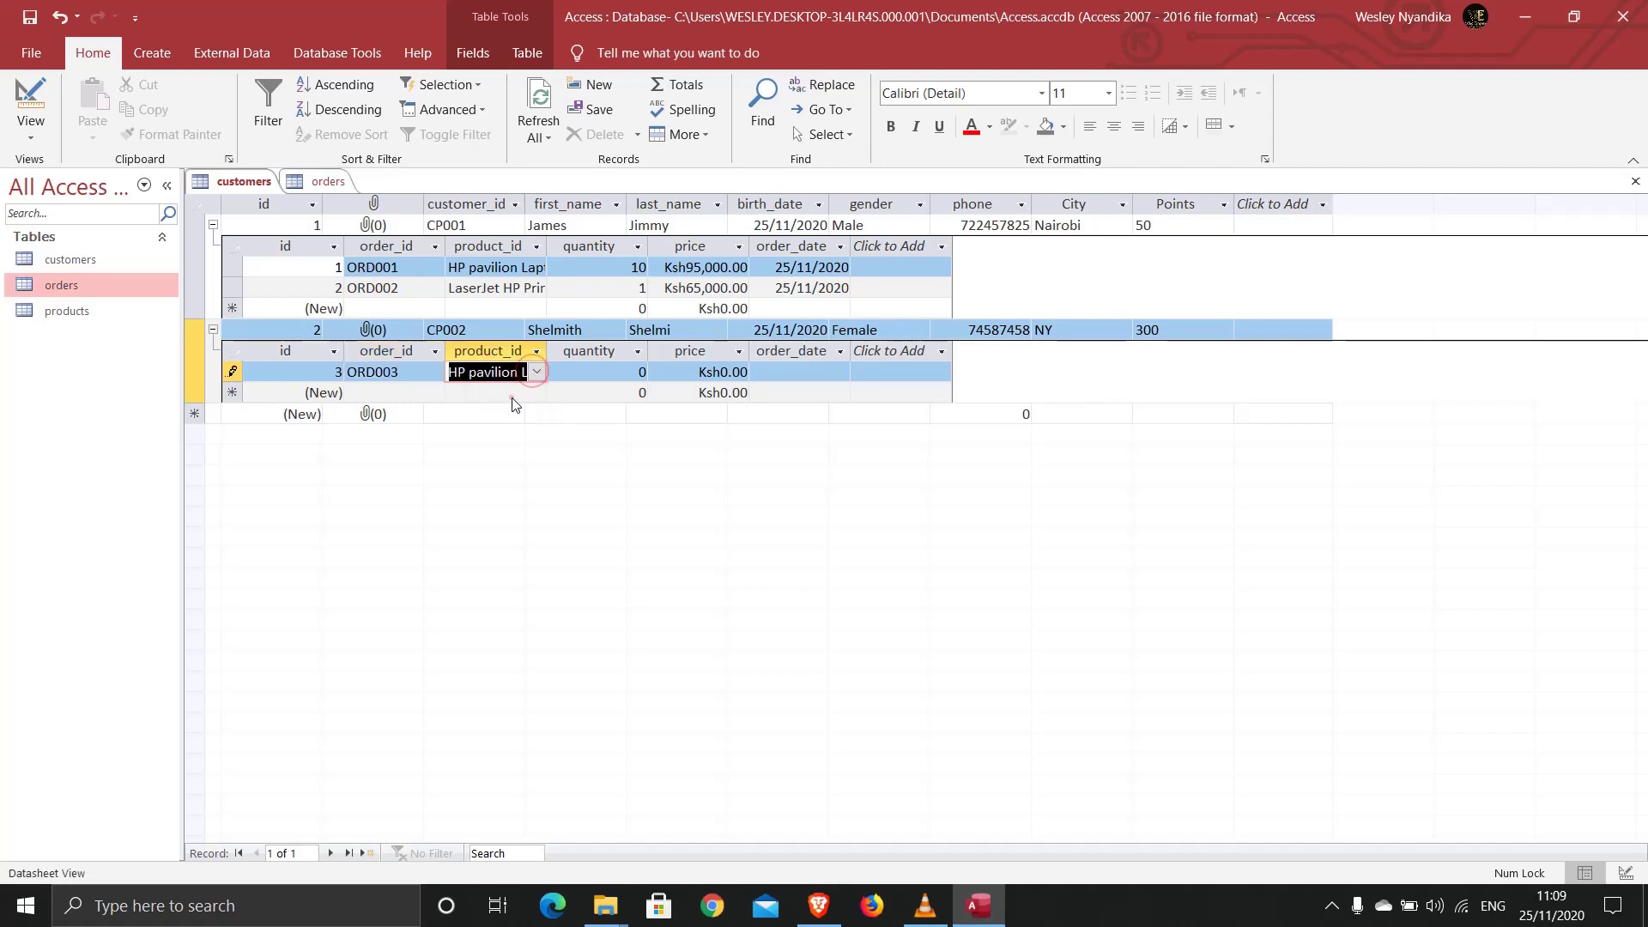
click(589, 372)
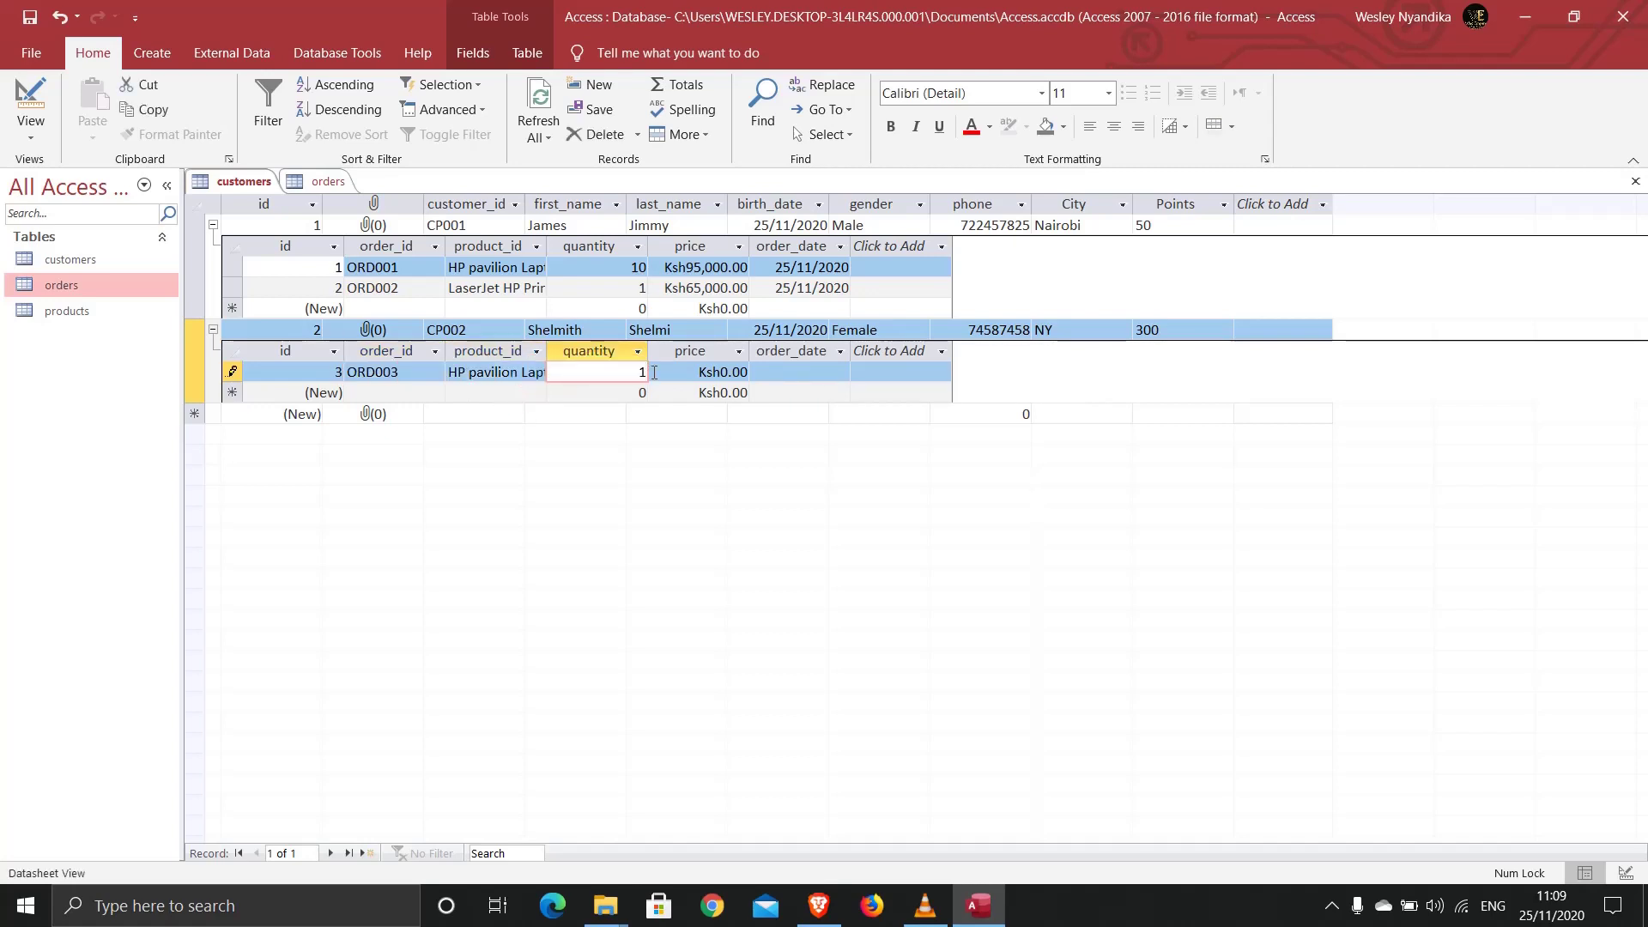
text(1)
drag(685, 372, 756, 375)
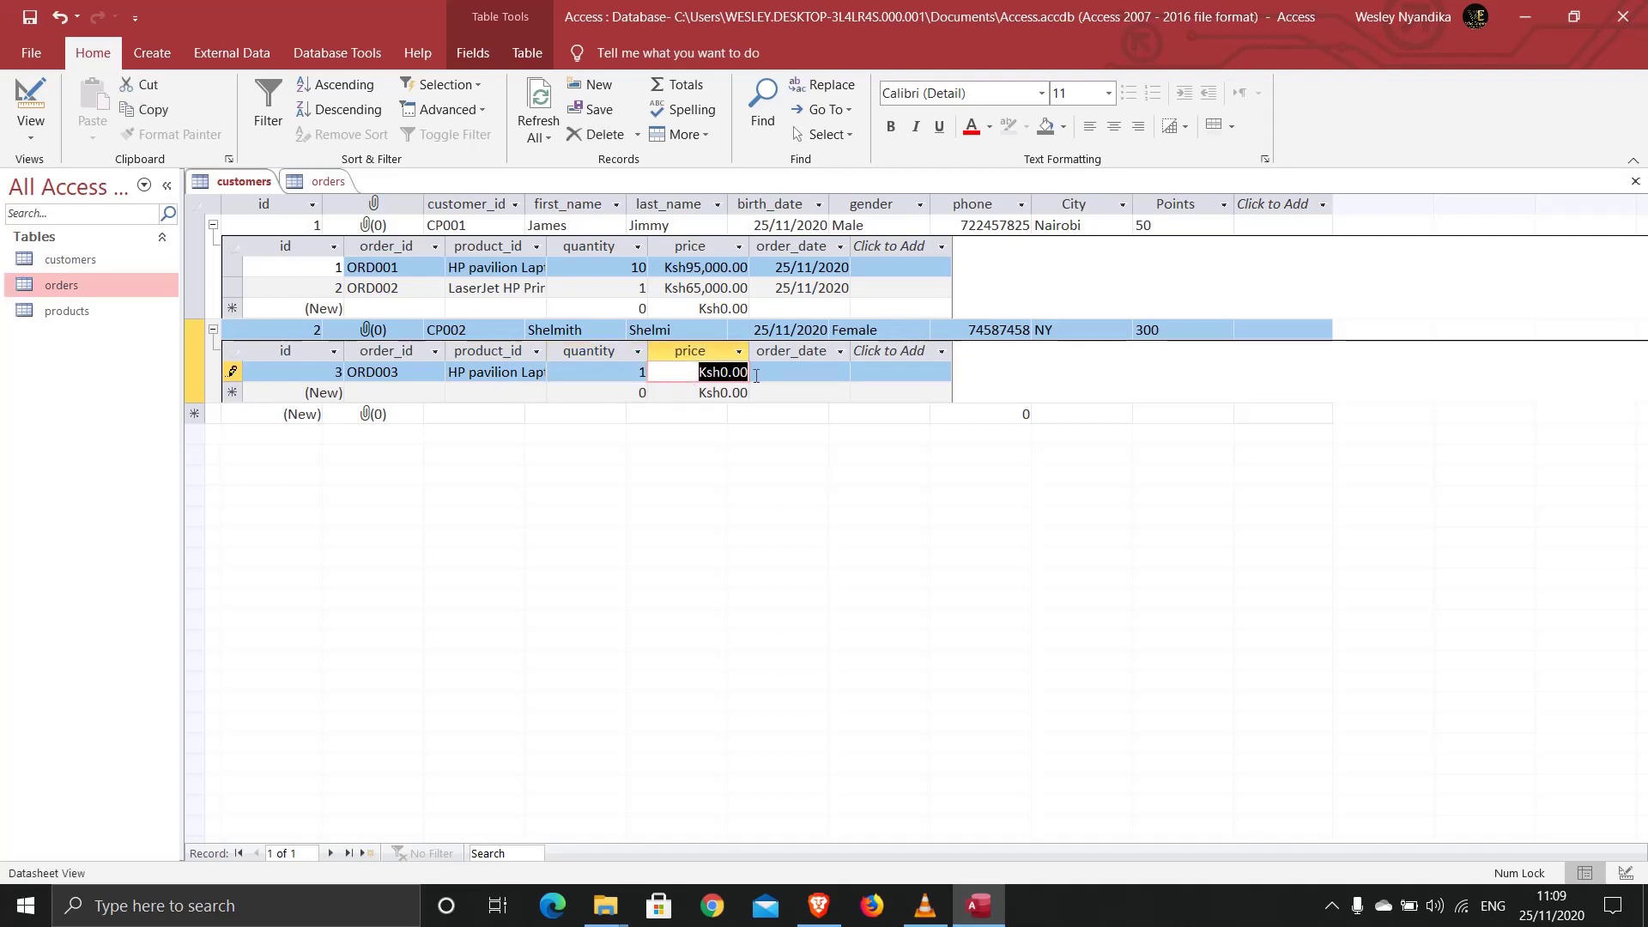
text(92000)
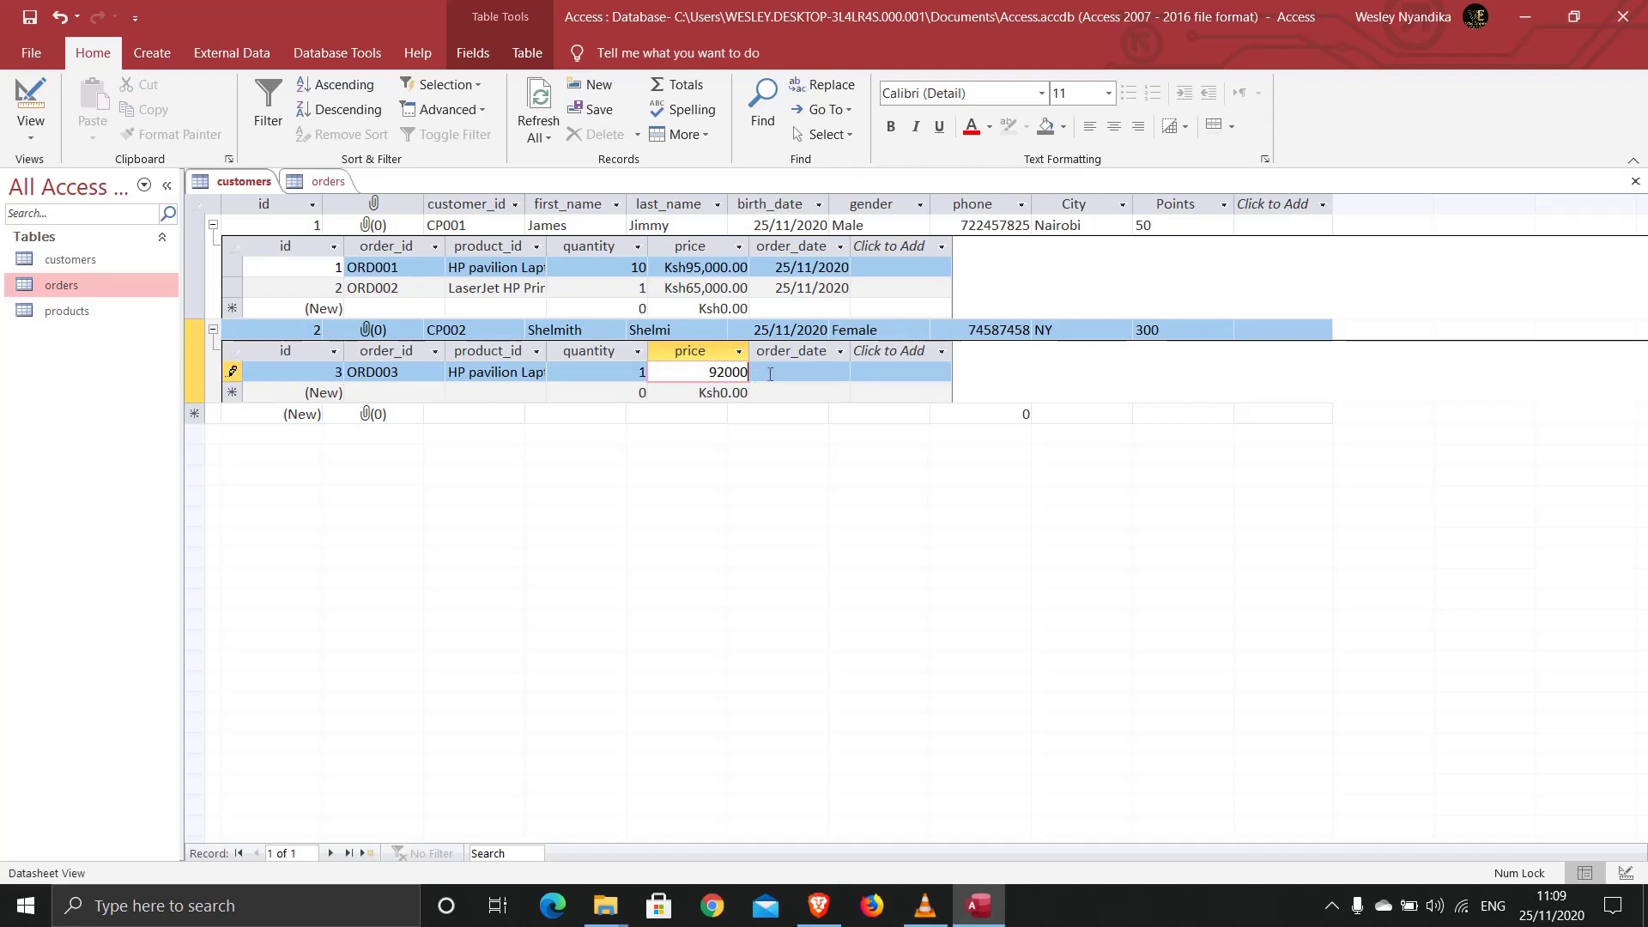
click(756, 375)
click(860, 371)
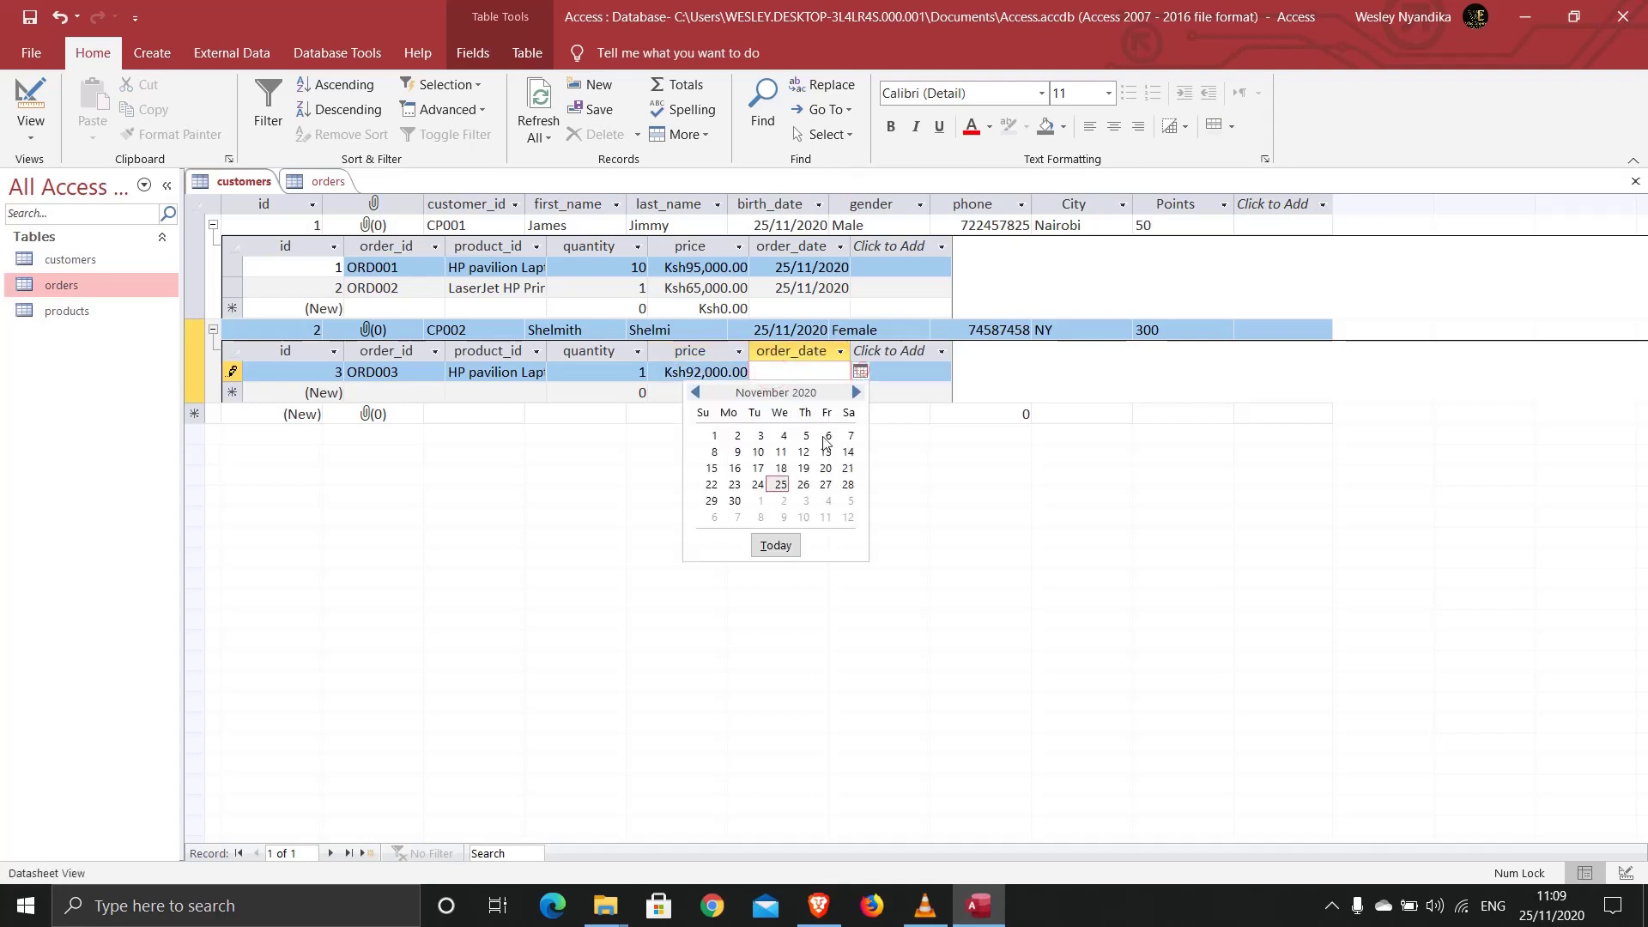
click(775, 545)
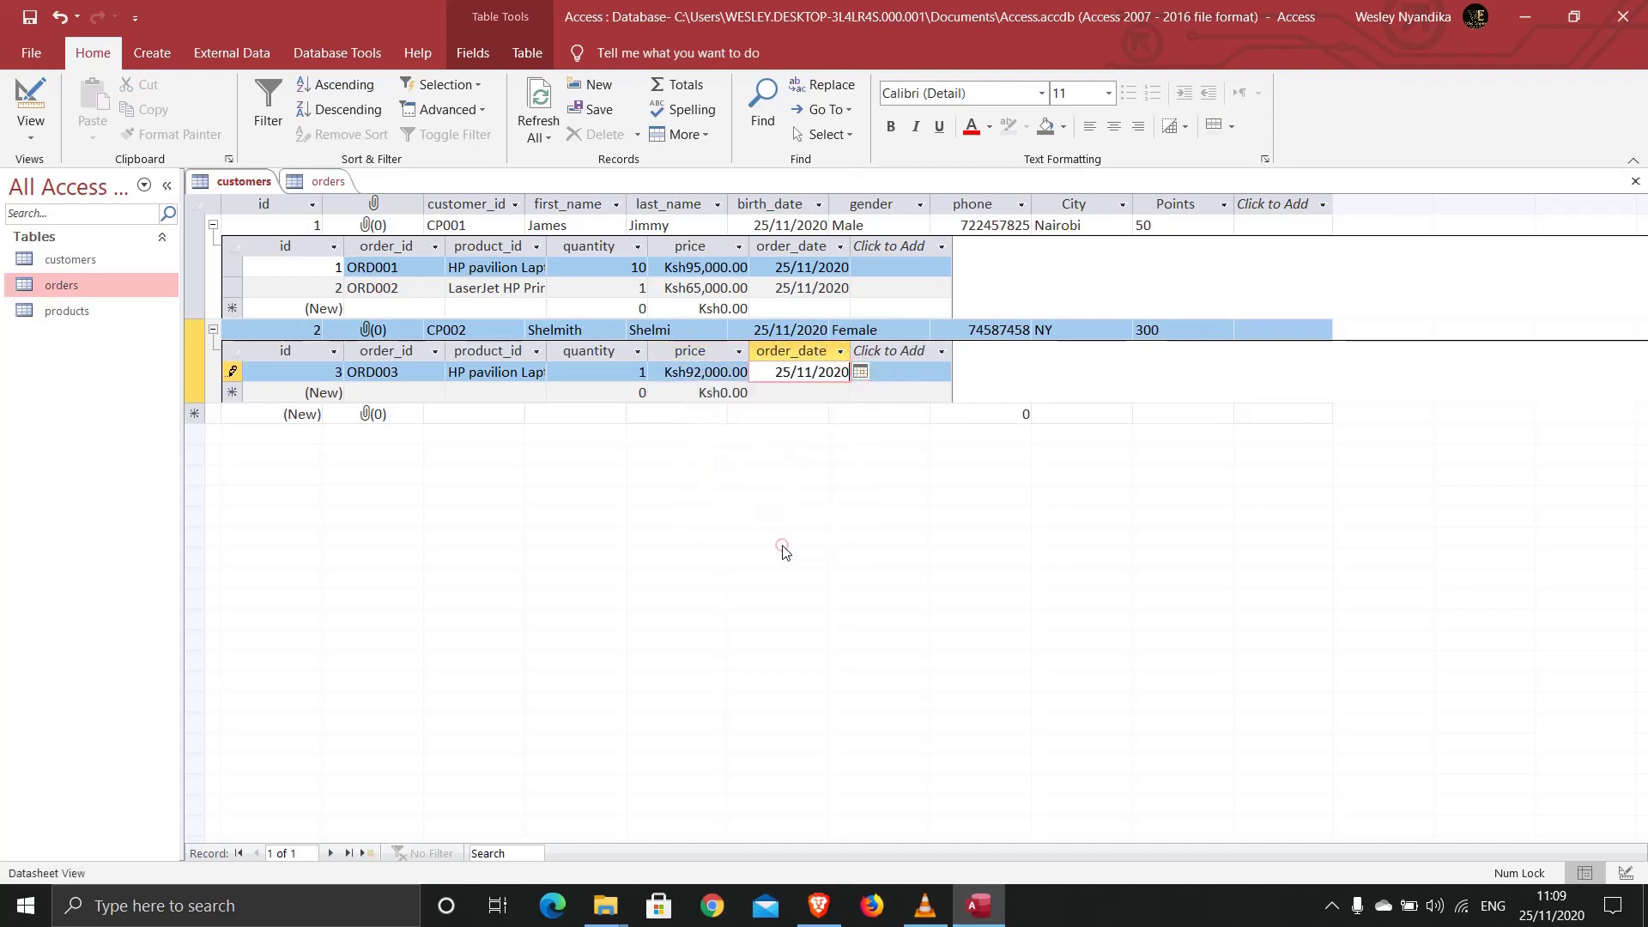
Step: Close the customers and orders tables, then reopen orders and customers
right_click(241, 187)
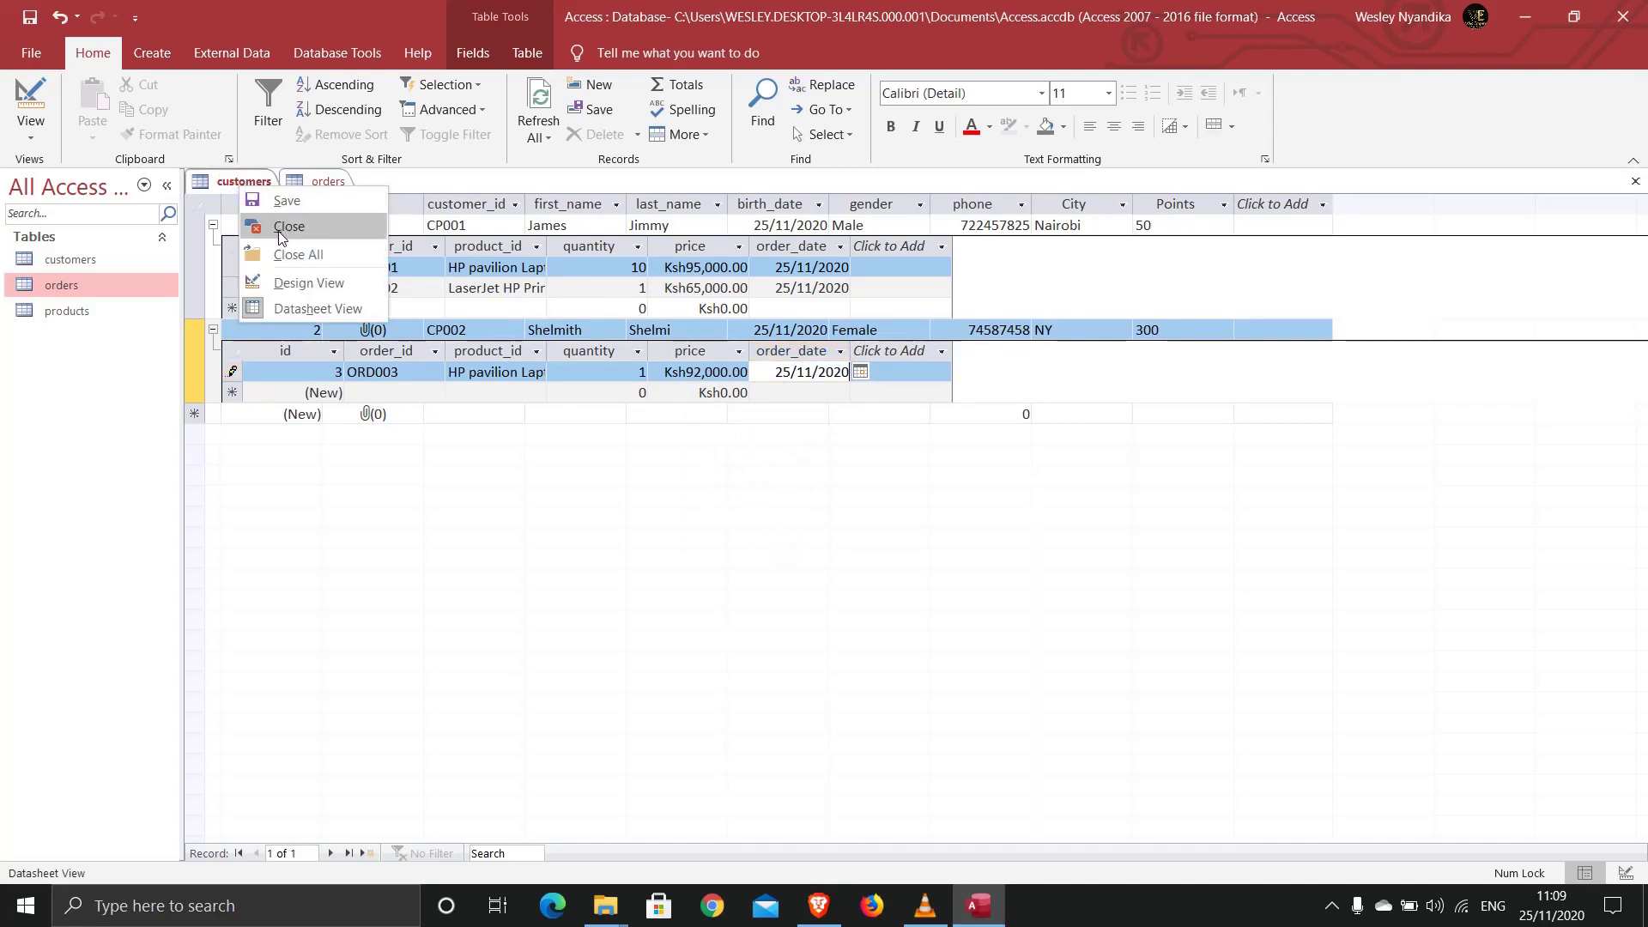
click(283, 230)
right_click(231, 187)
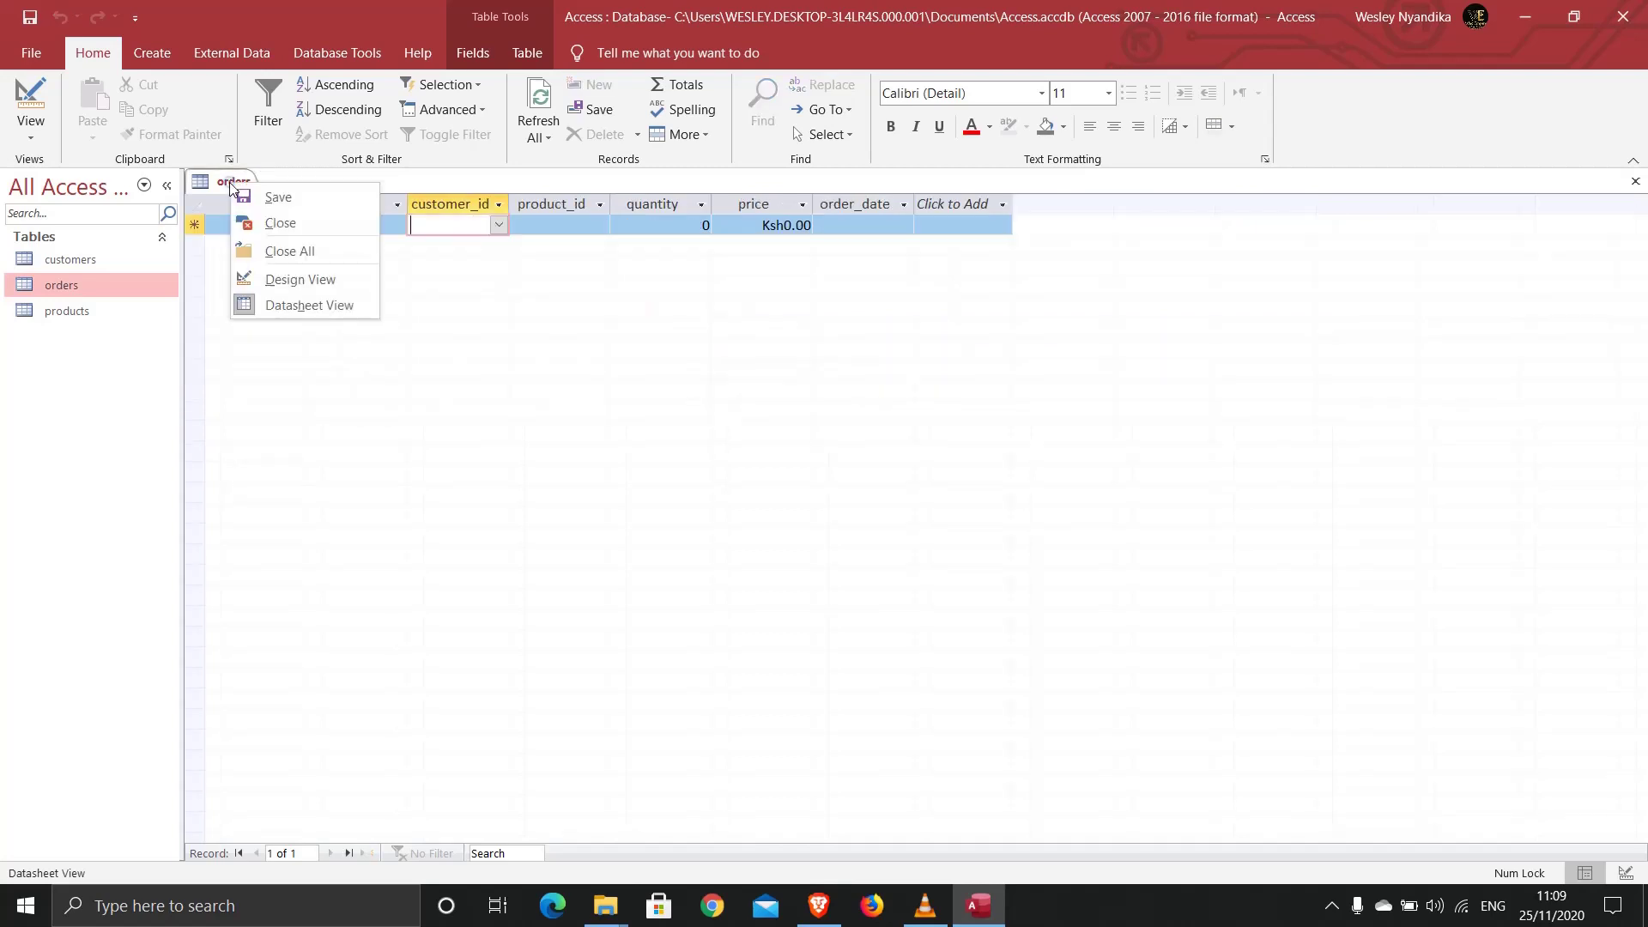
click(279, 221)
double_click(53, 285)
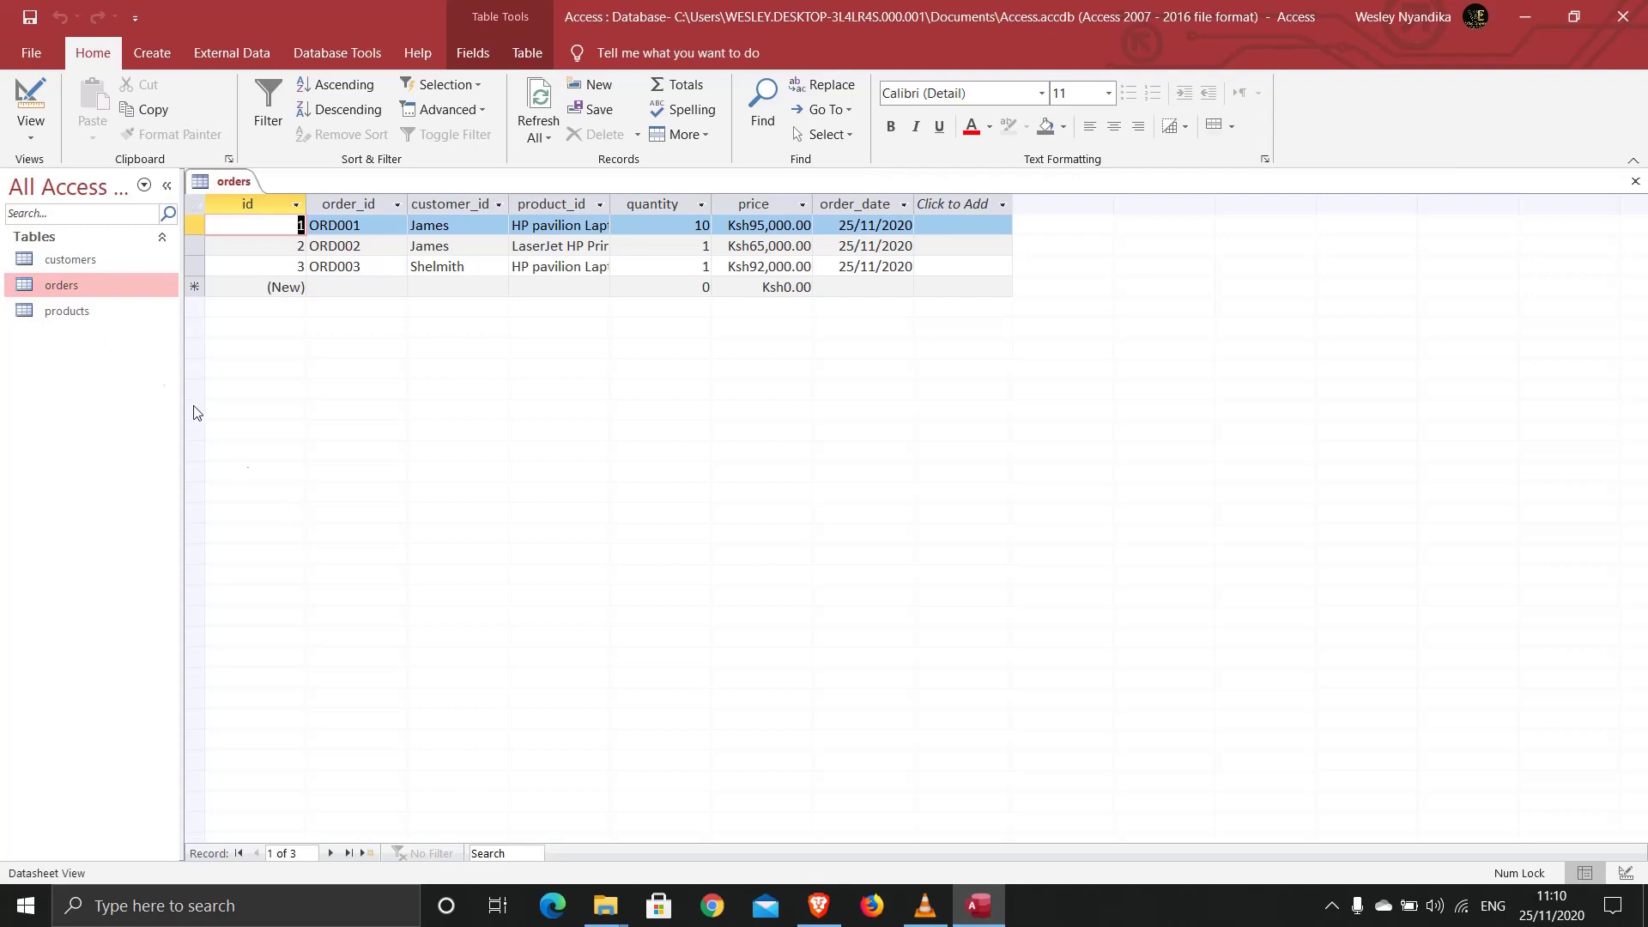
double_click(75, 260)
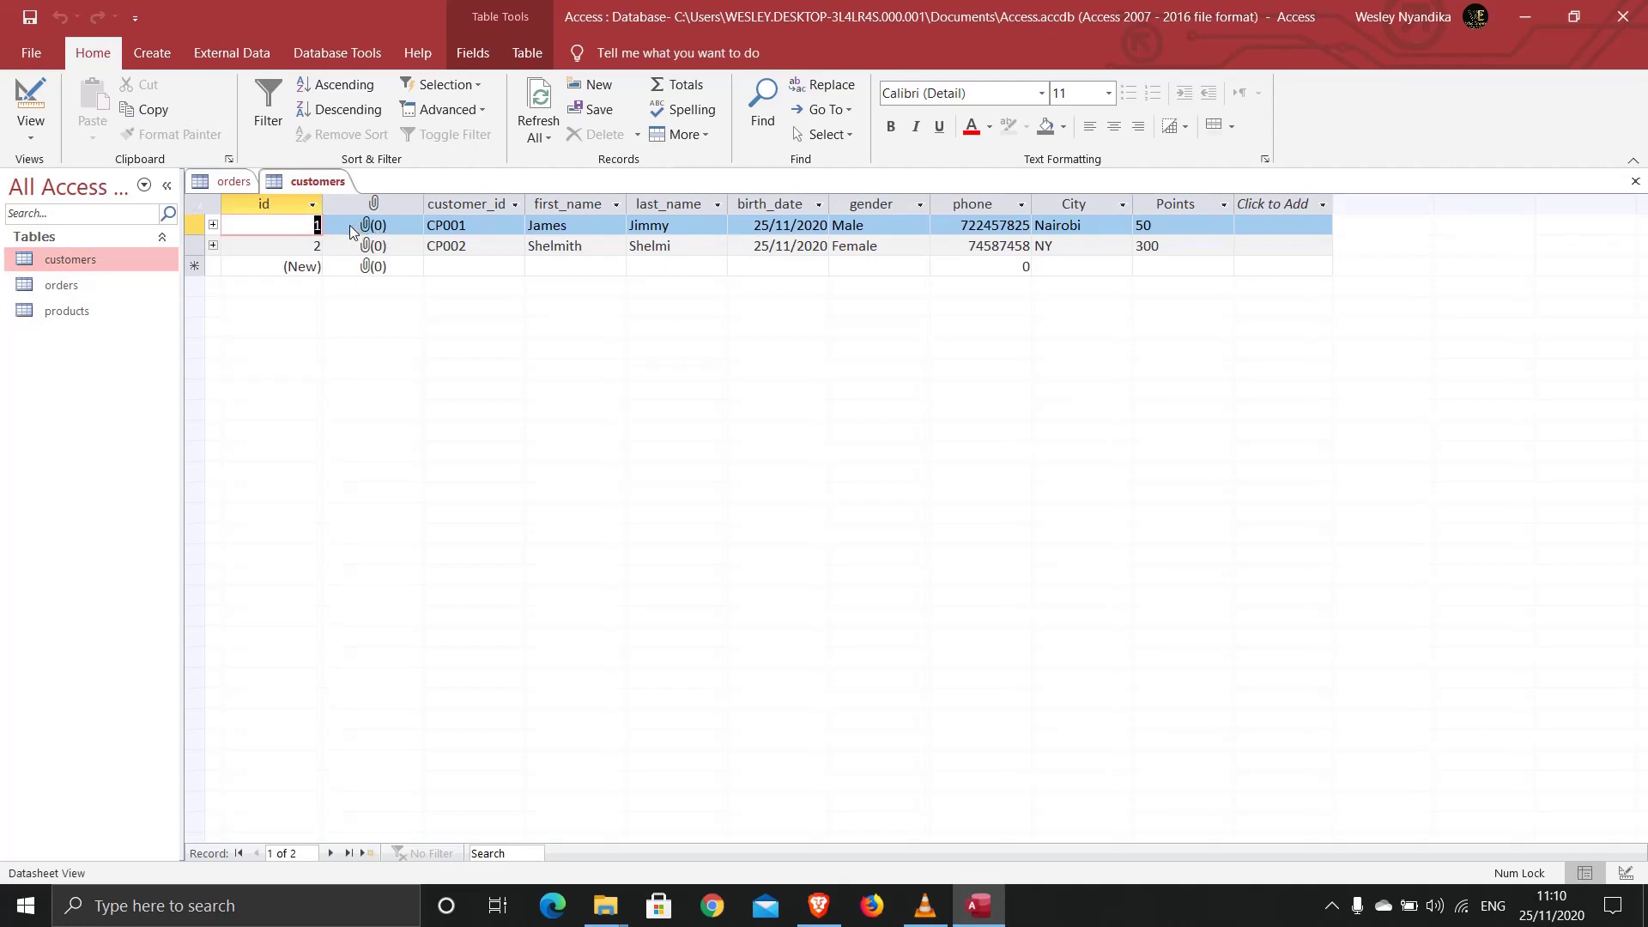
Step: Open the Attachments dialog for the first customer's attachment field
click(369, 225)
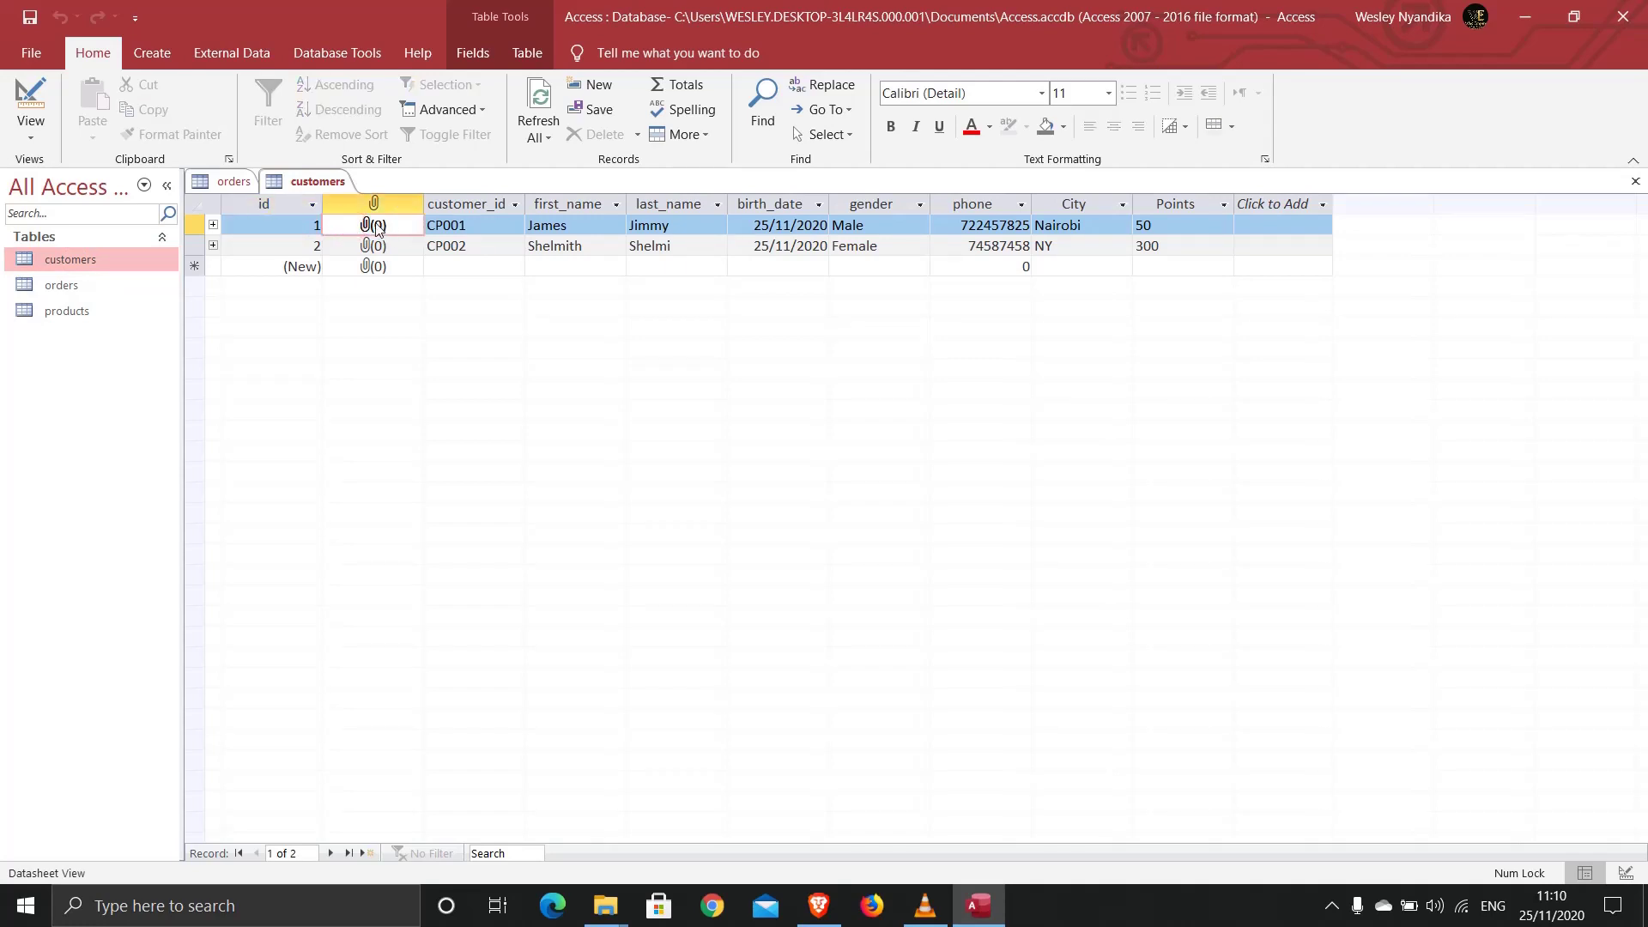
double_click(376, 228)
click(389, 249)
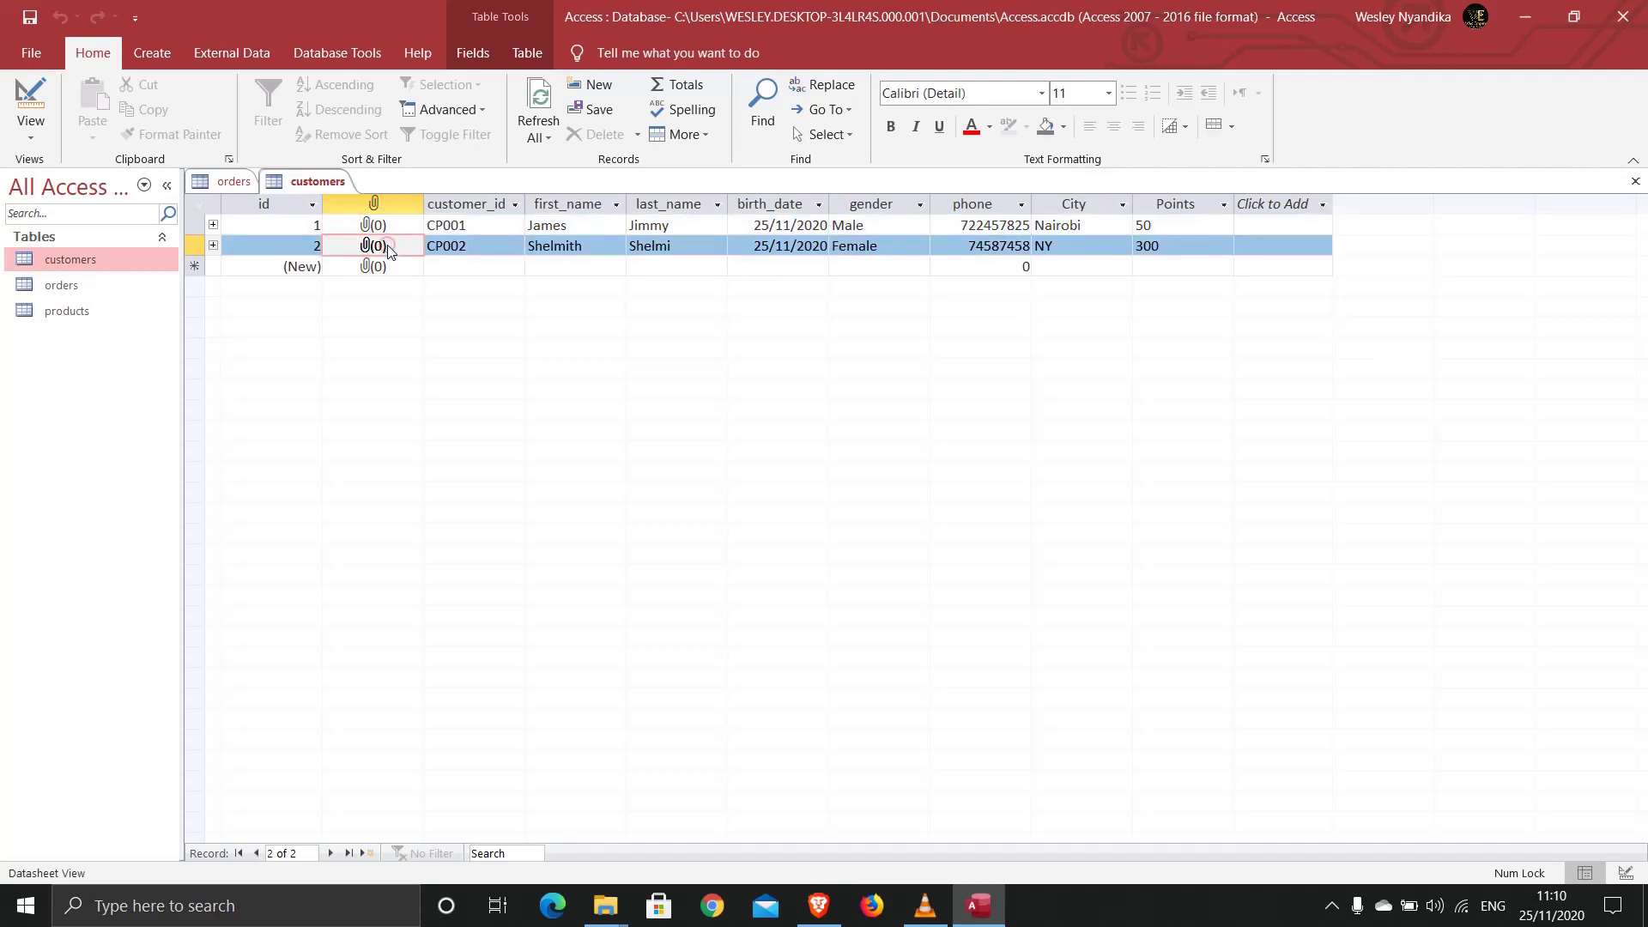
click(370, 227)
double_click(369, 227)
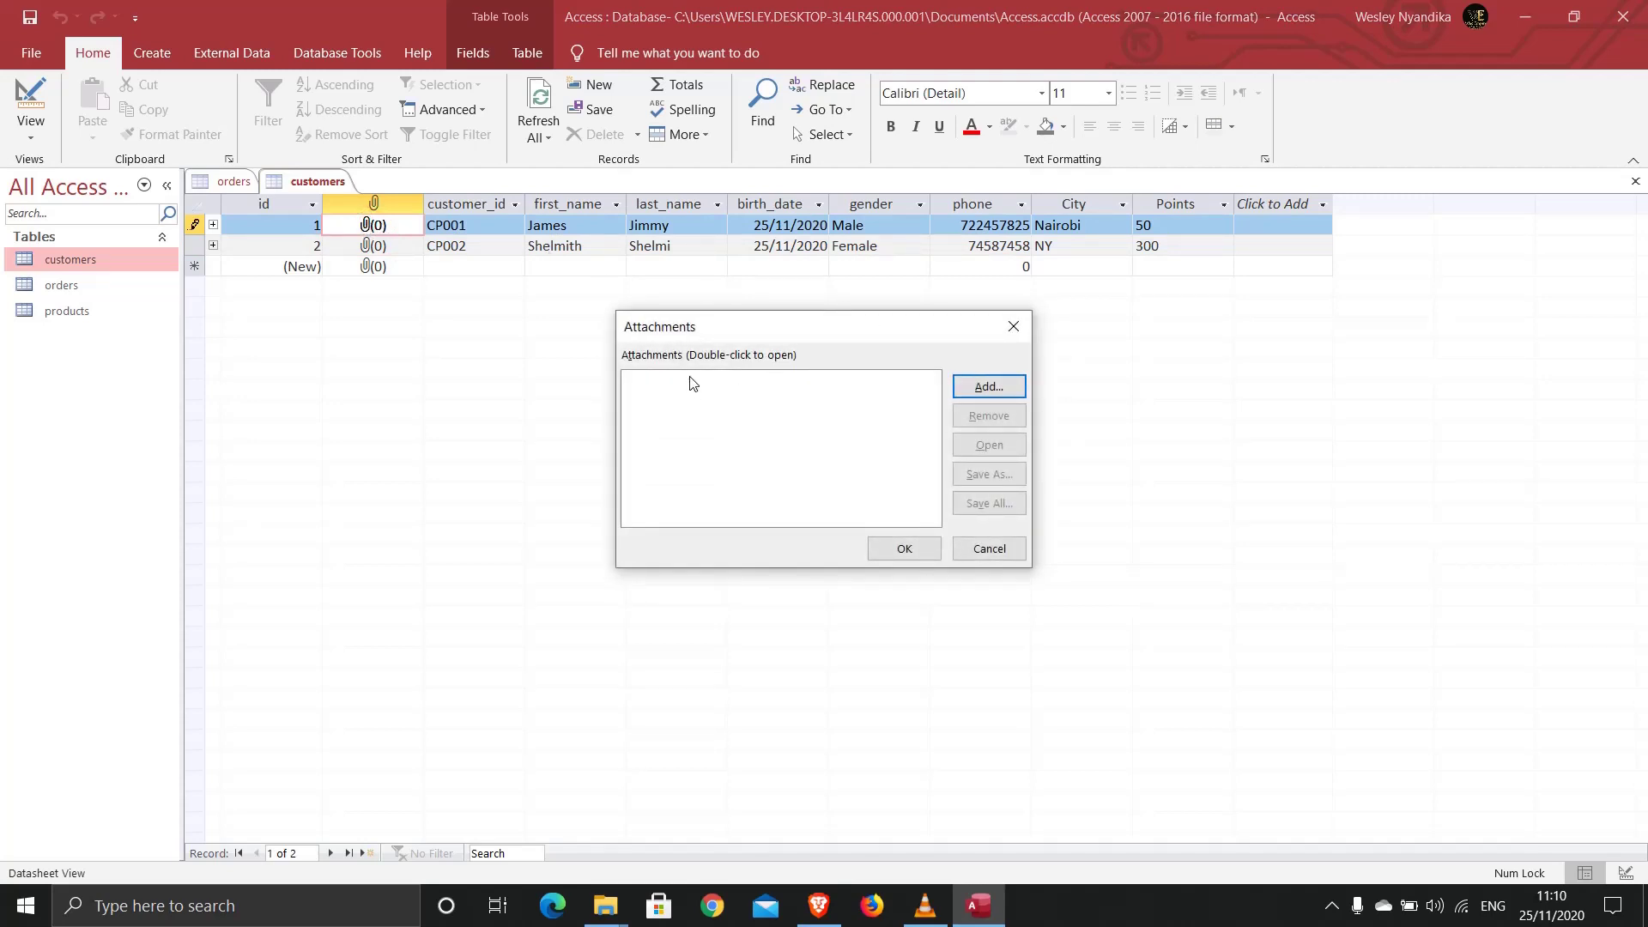
click(1013, 327)
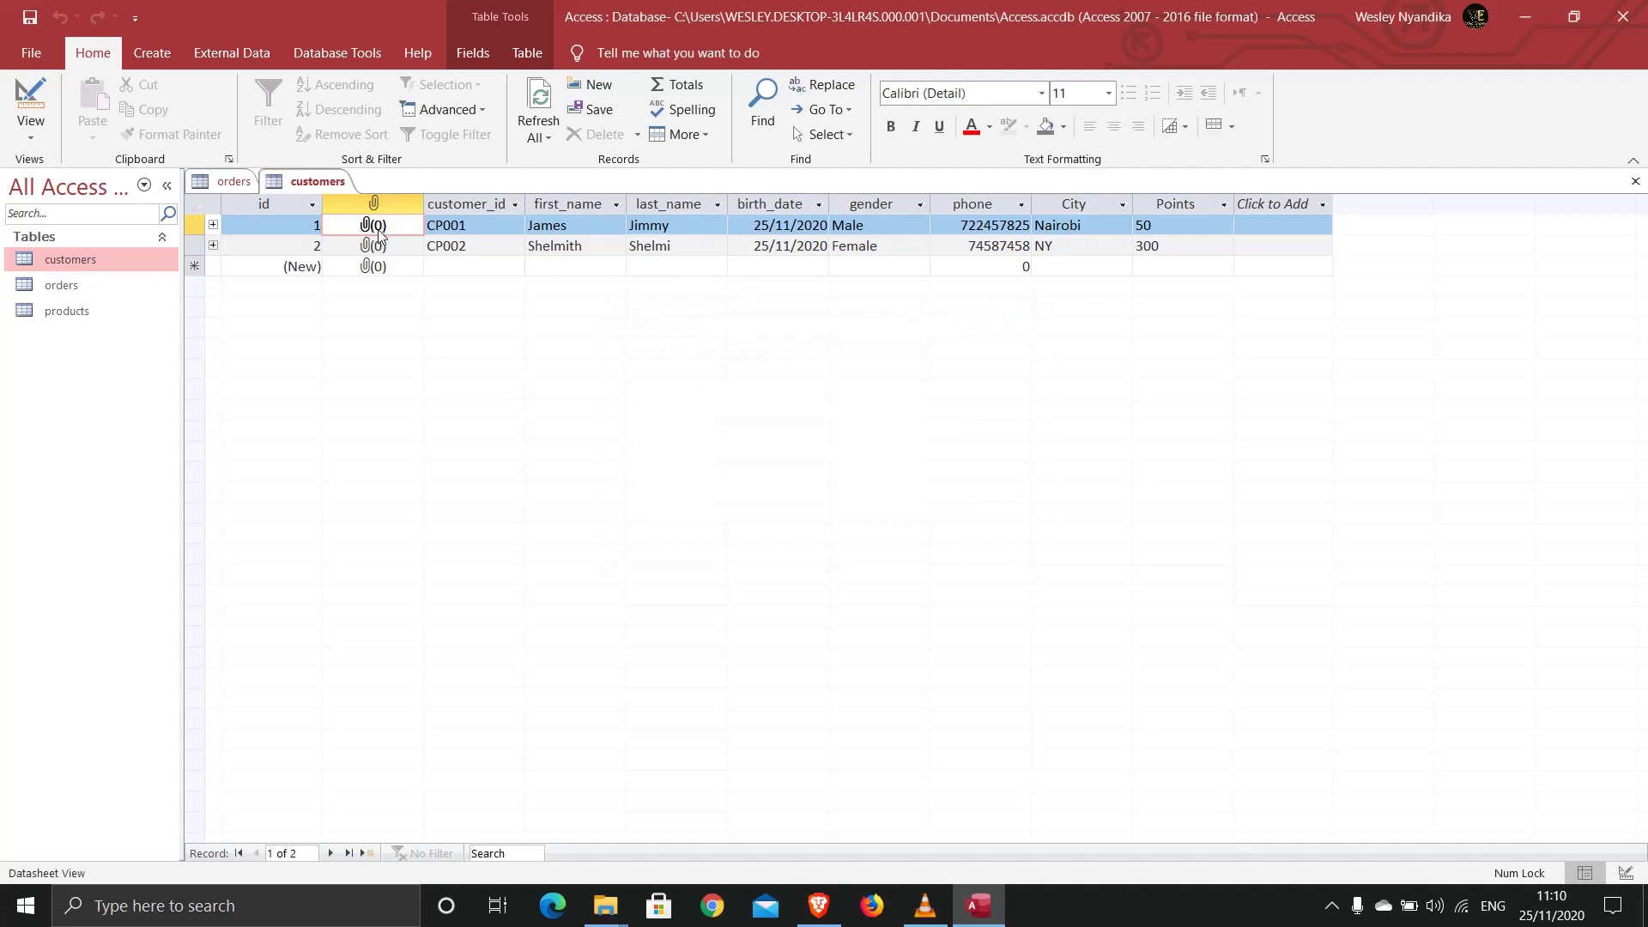
double_click(377, 226)
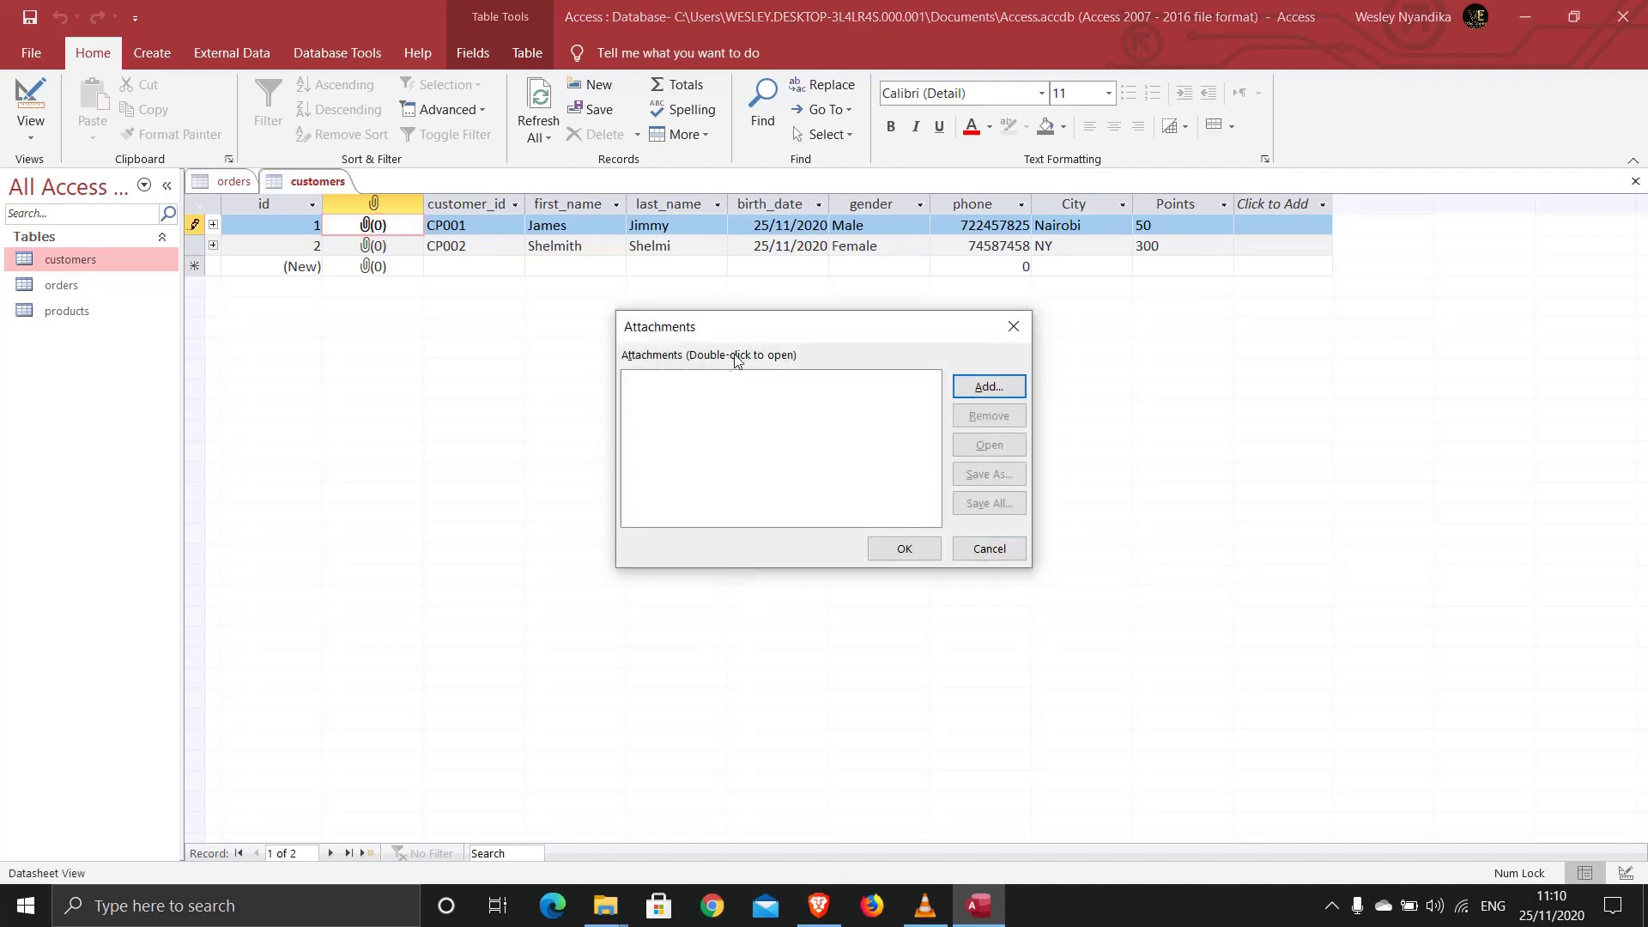
Step: Start adding a file and browse to the Desktop's Works folder
click(973, 386)
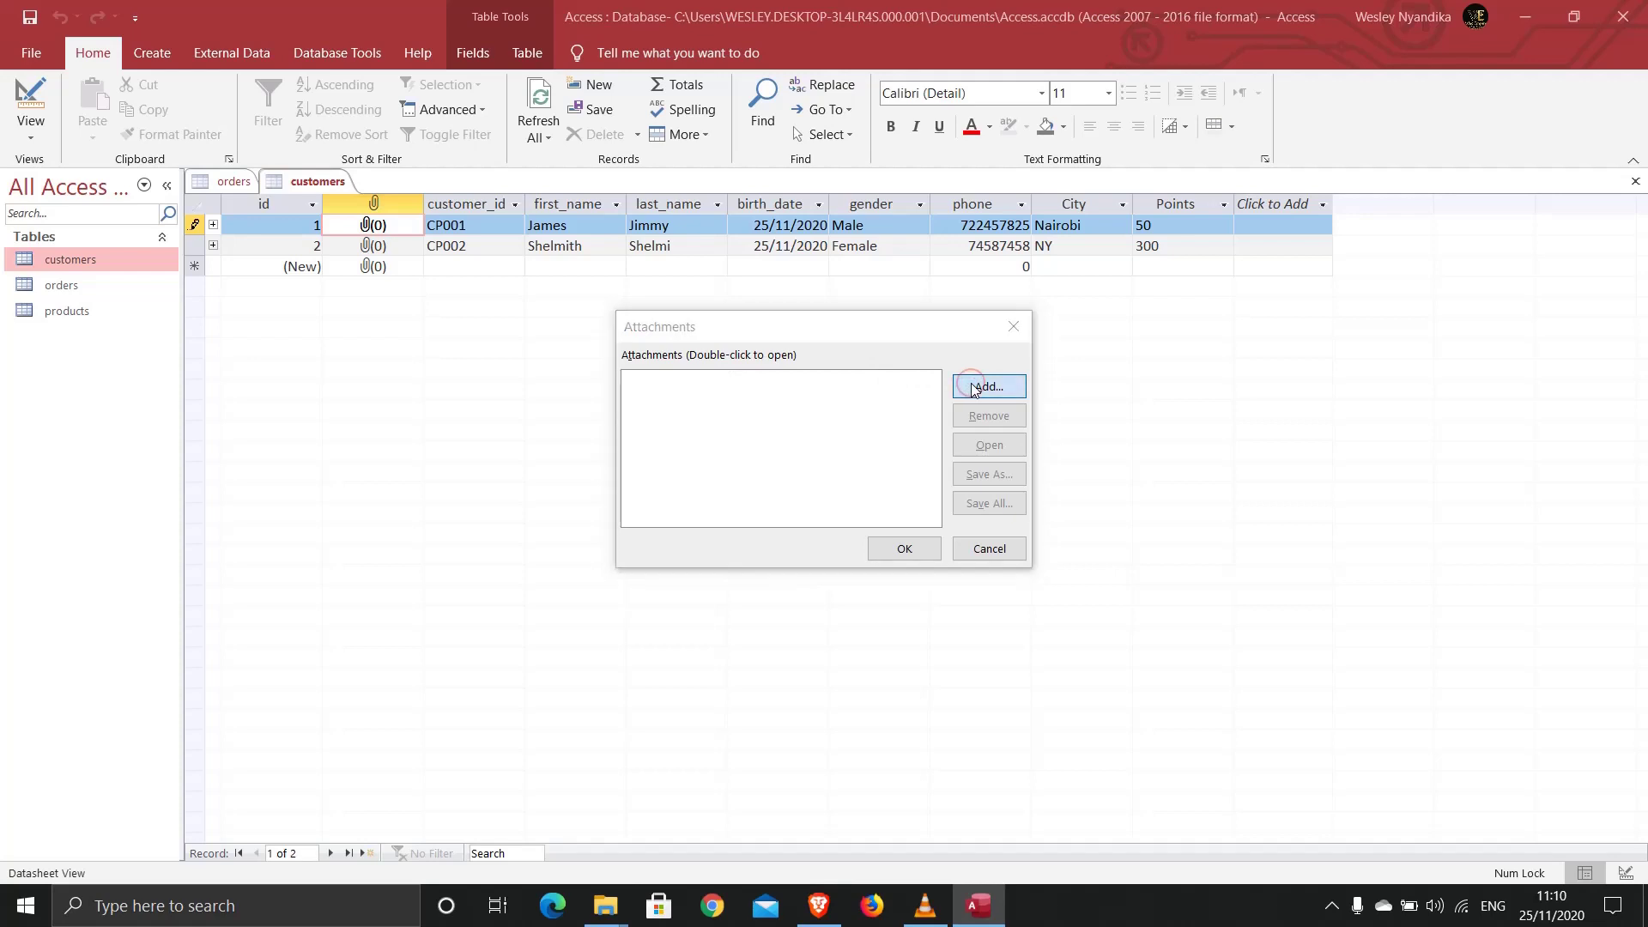
drag(896, 329, 687, 262)
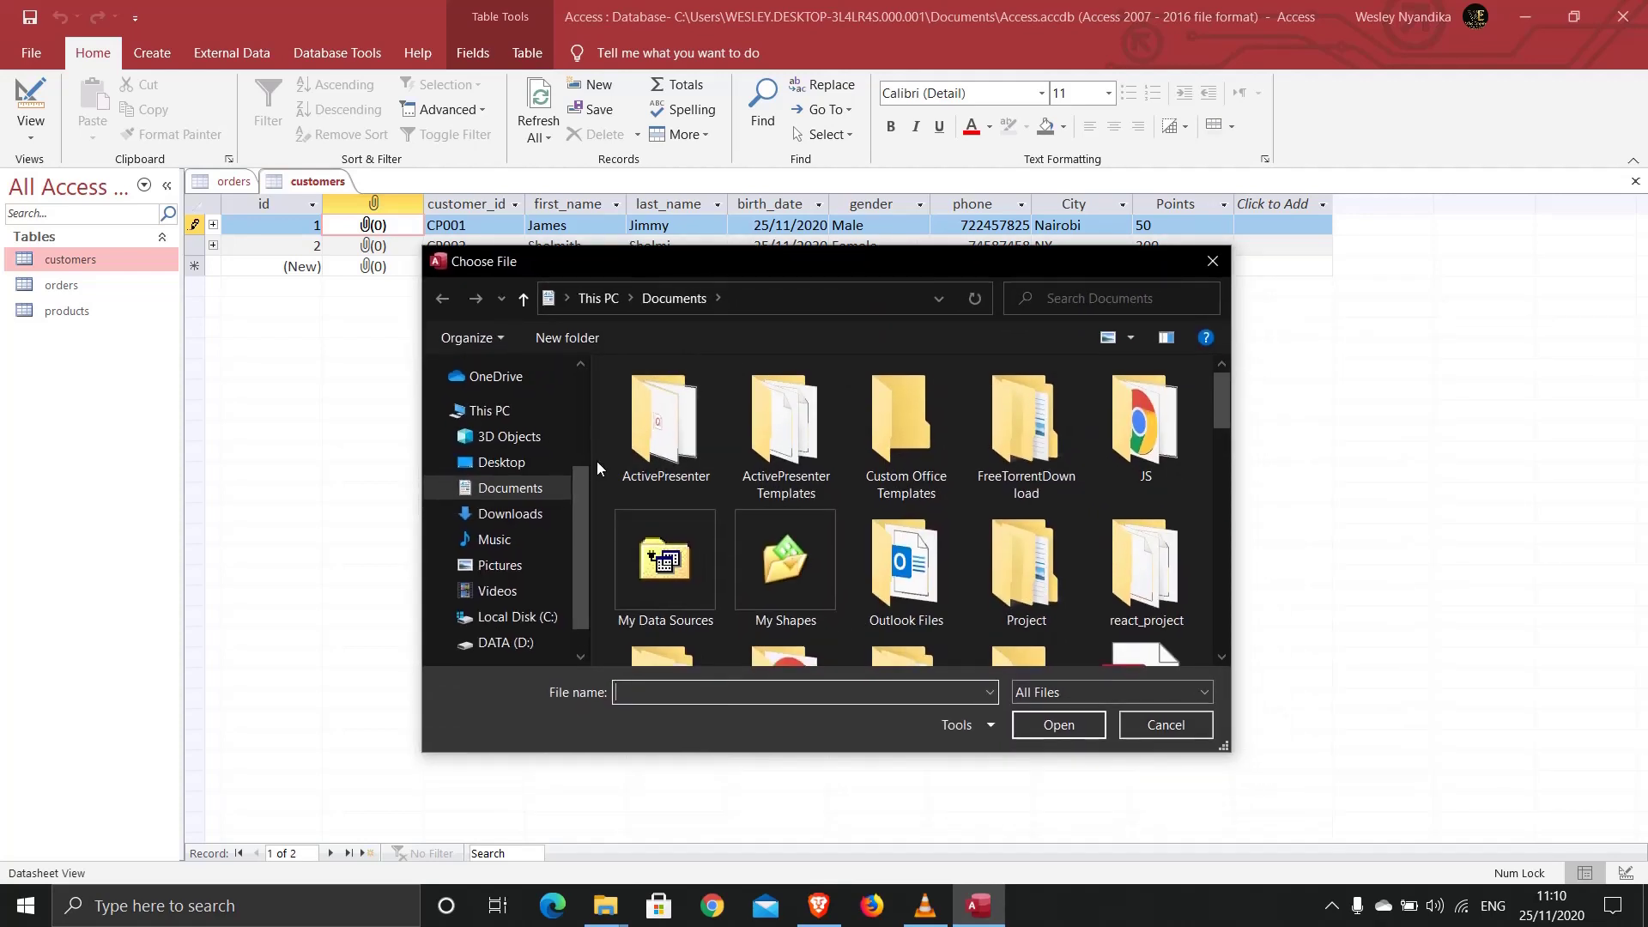
click(503, 466)
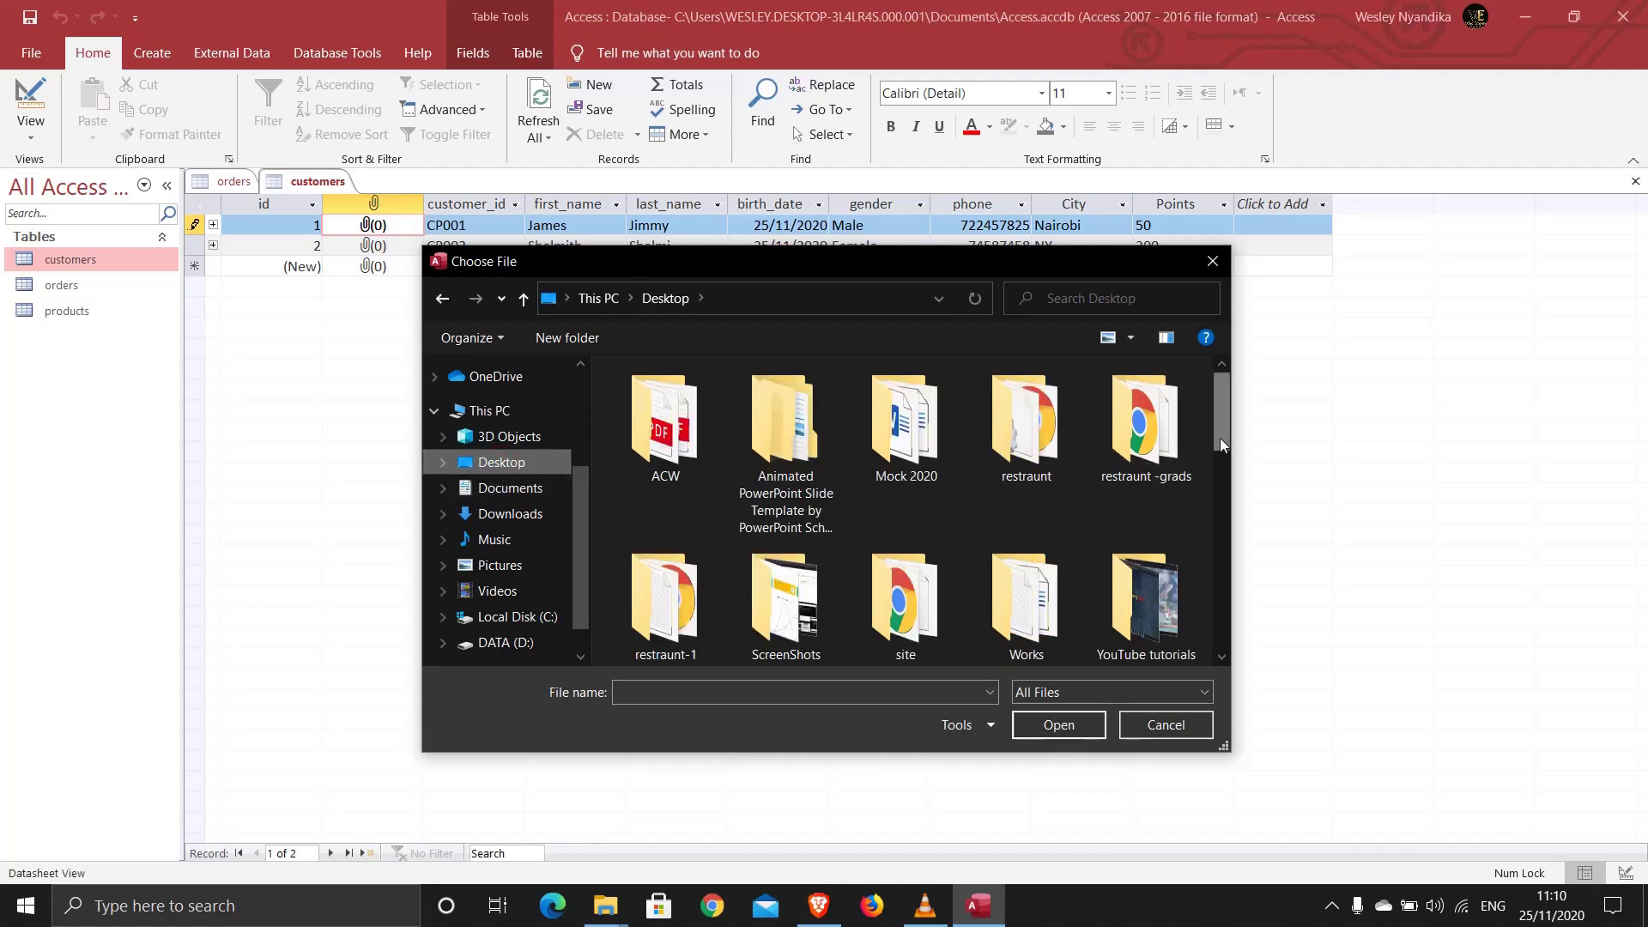
mouse_move(1219, 442)
mouse_down()
mouse_move(1219, 471)
mouse_move(1214, 445)
mouse_up()
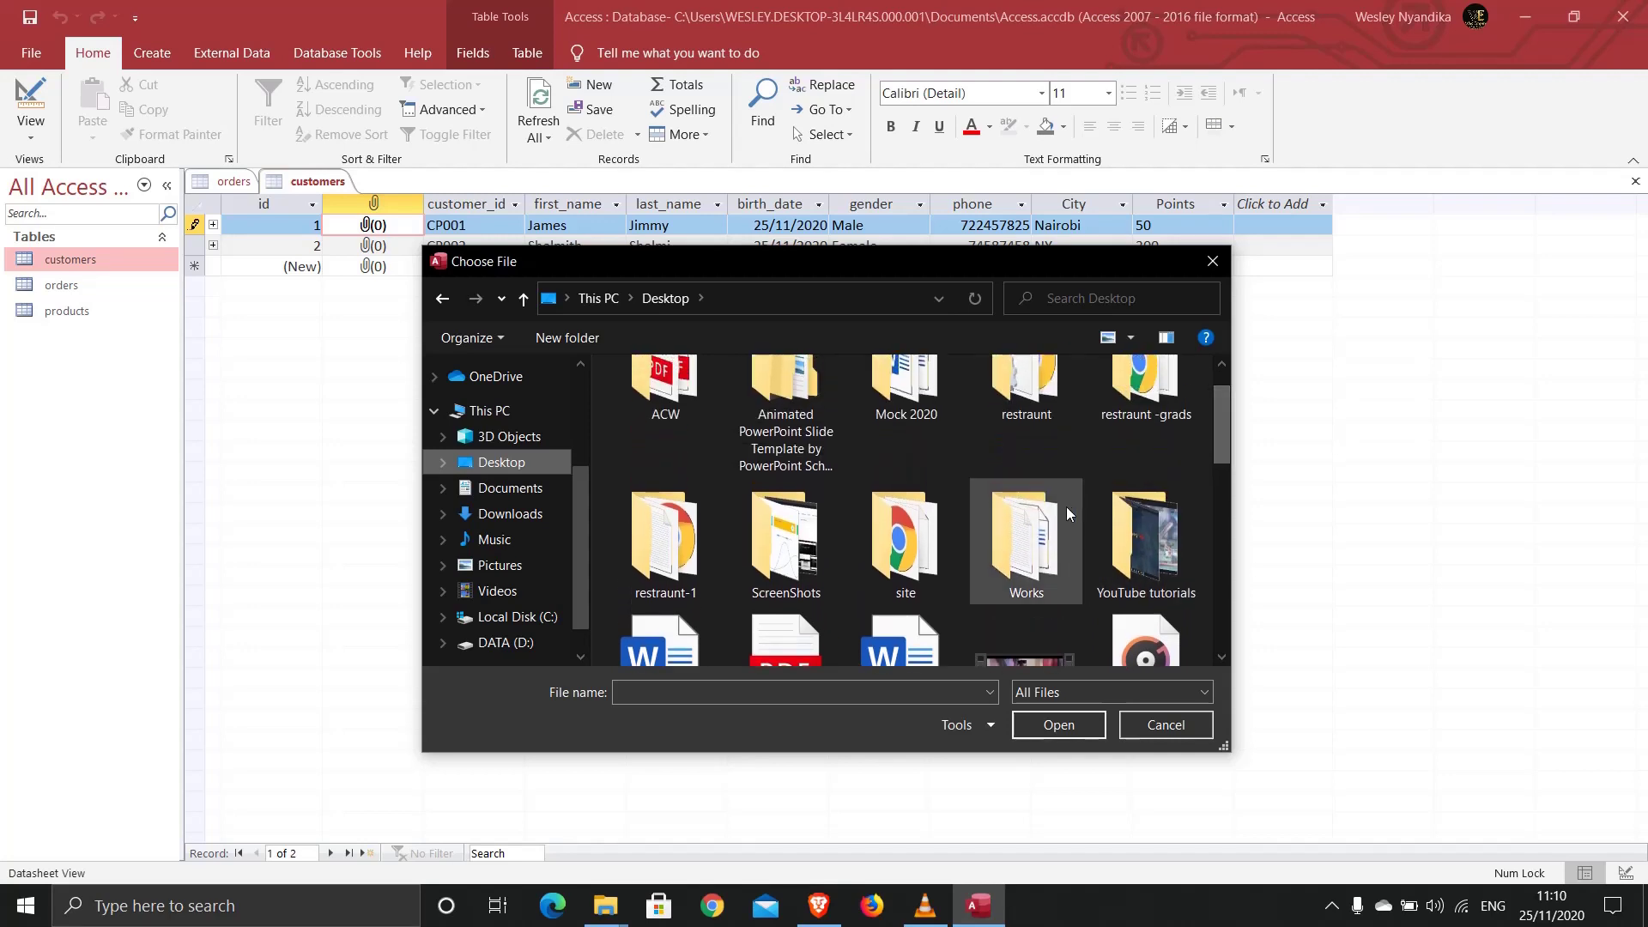
double_click(1067, 508)
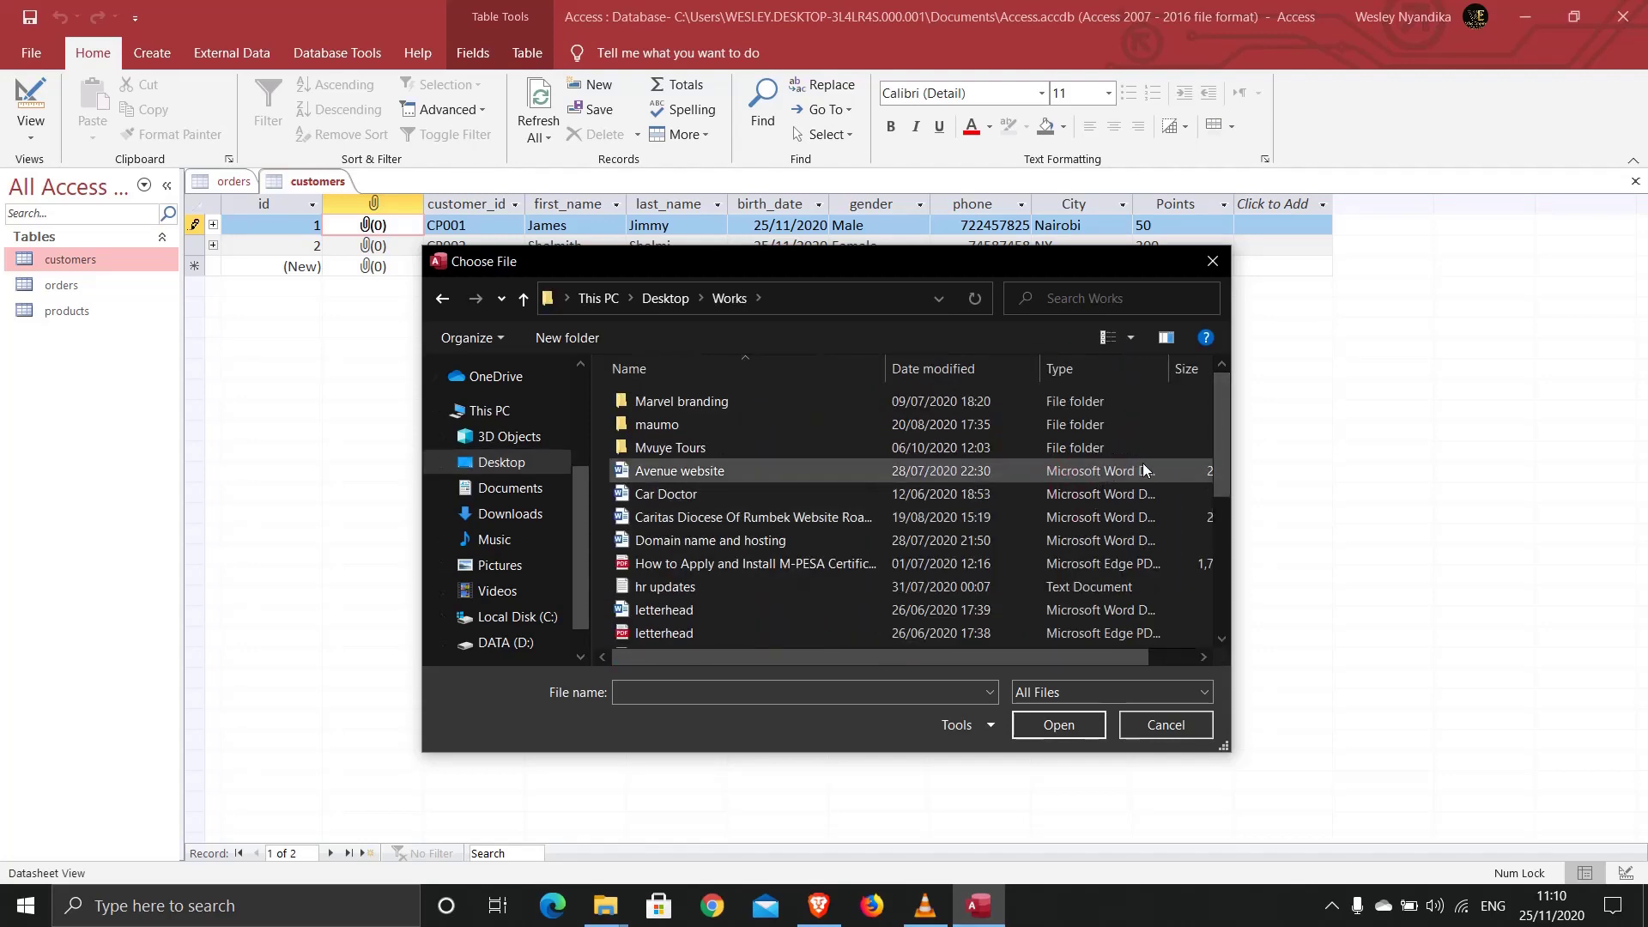
Step: Choose the profile photo from the maumo folder and attach it to CP001
click(737, 536)
key(m)
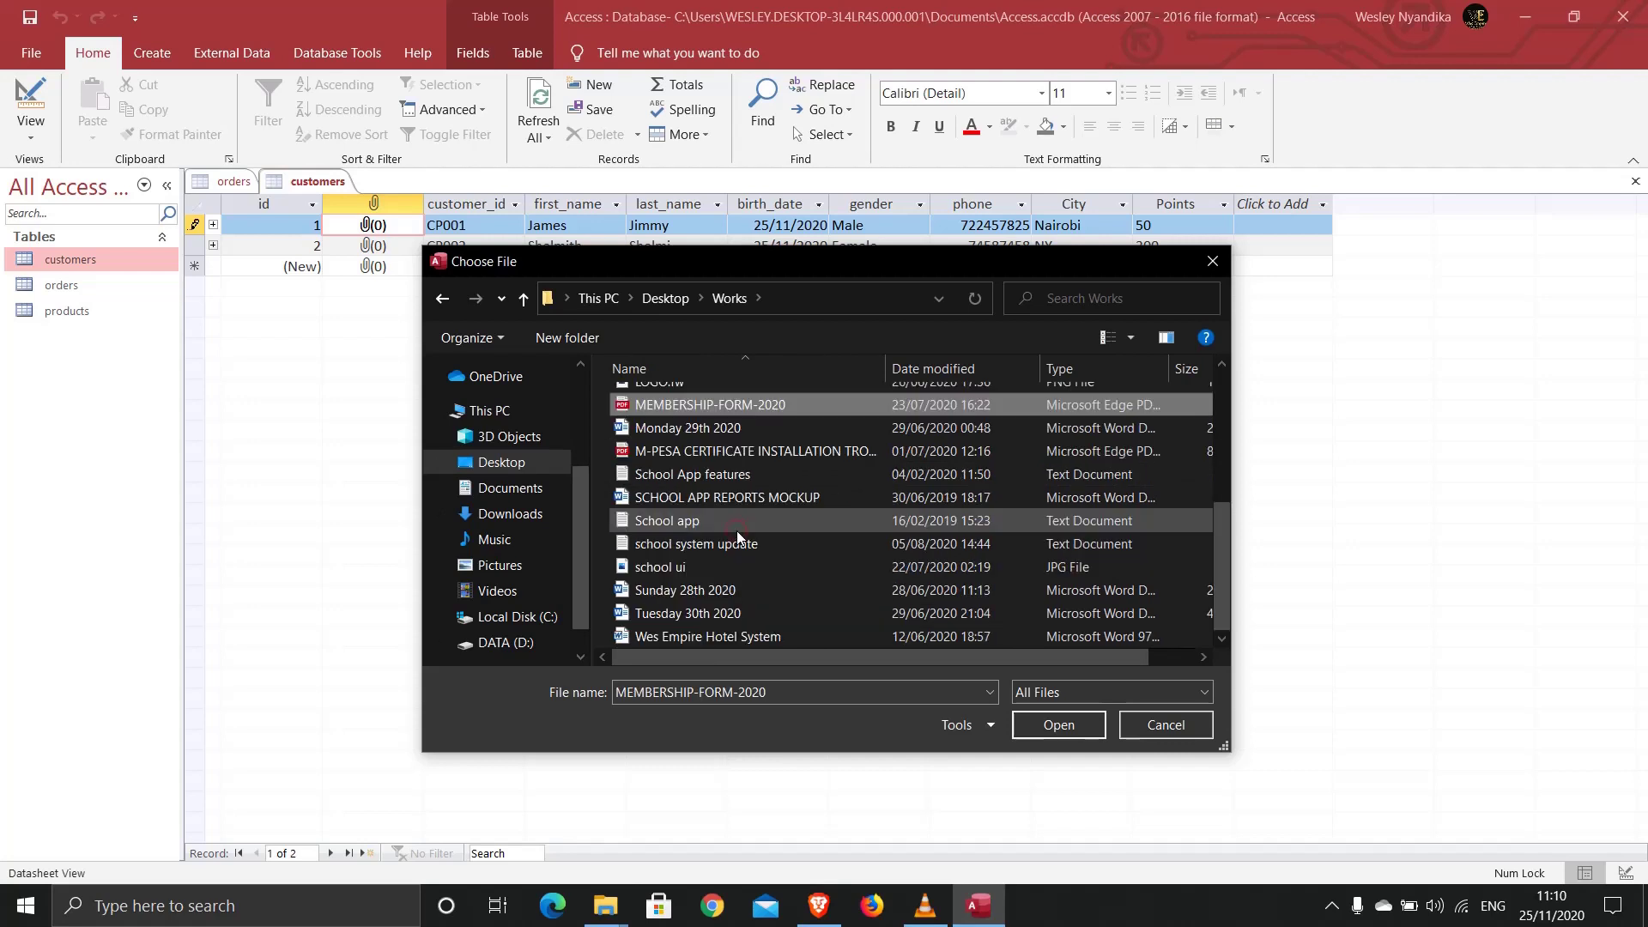
key(m)
key(m)
key(m)
key(m)
key(m)
key(m)
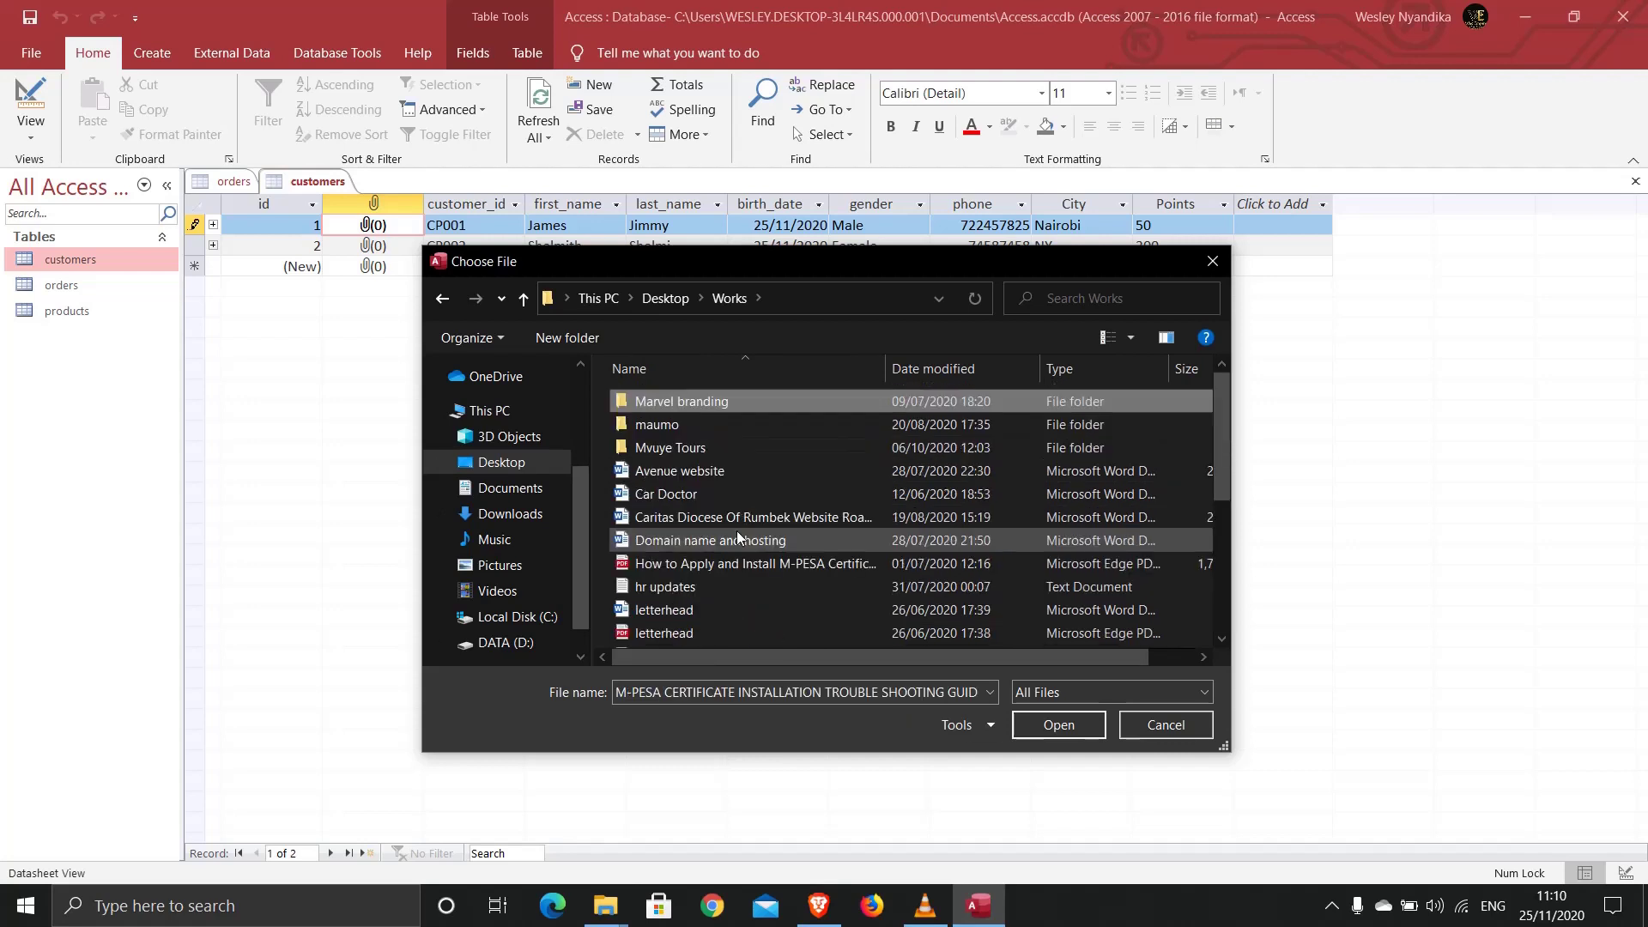
key(m)
key(m)
key(m)
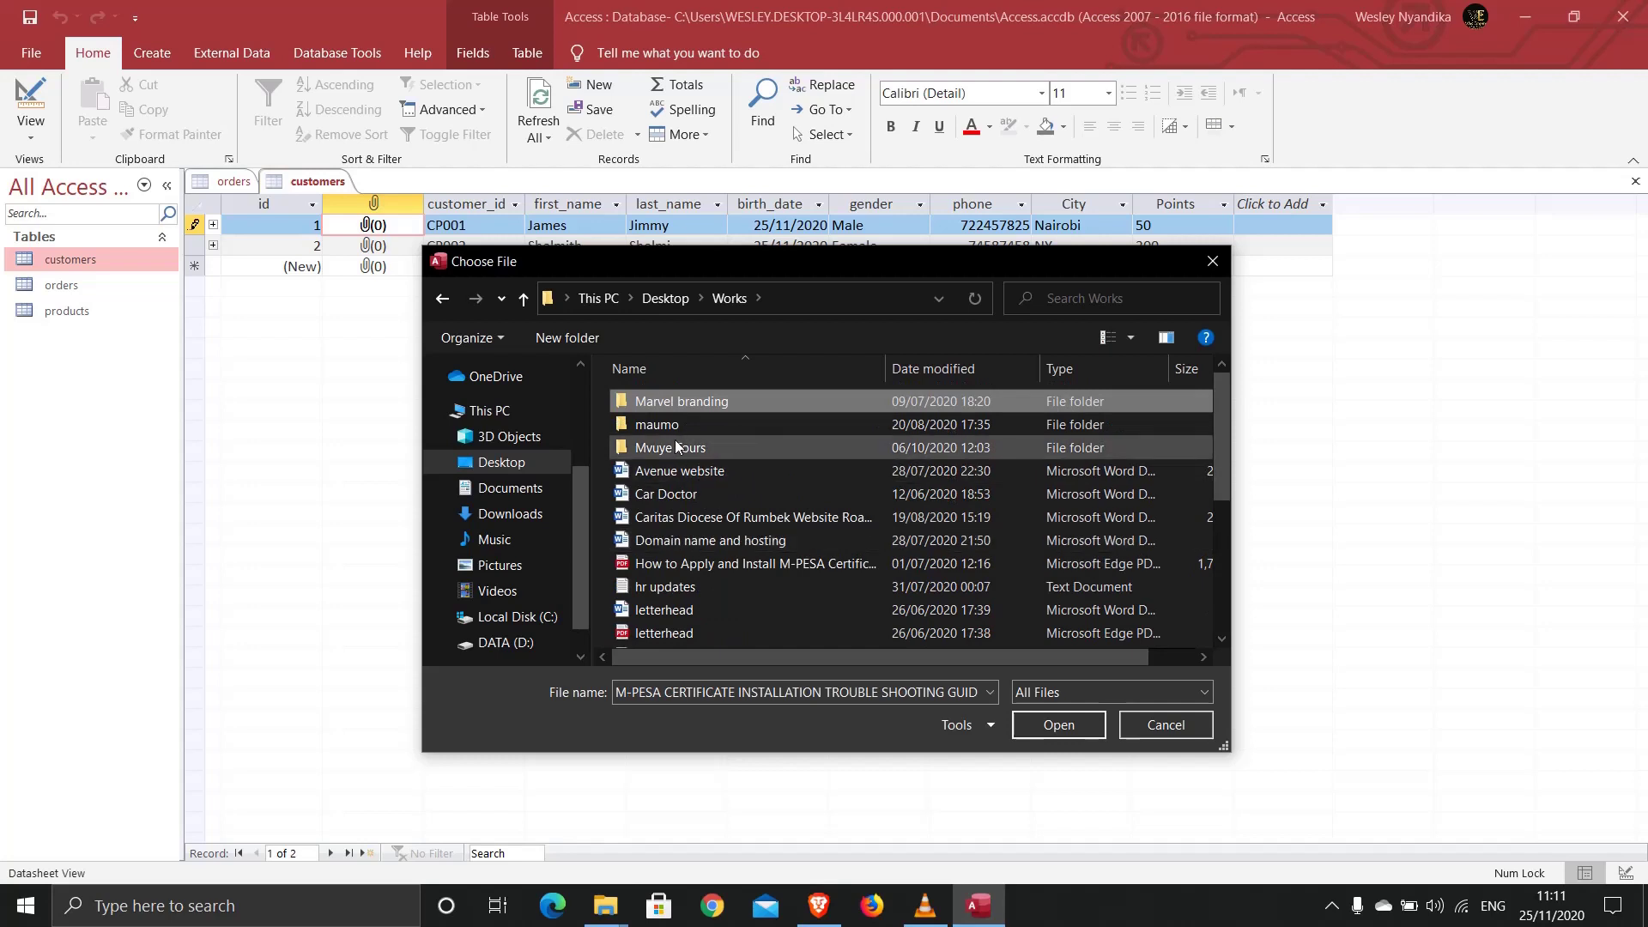
key(m)
key(m)
key(m)
key(m)
key(m)
key(m)
double_click(641, 421)
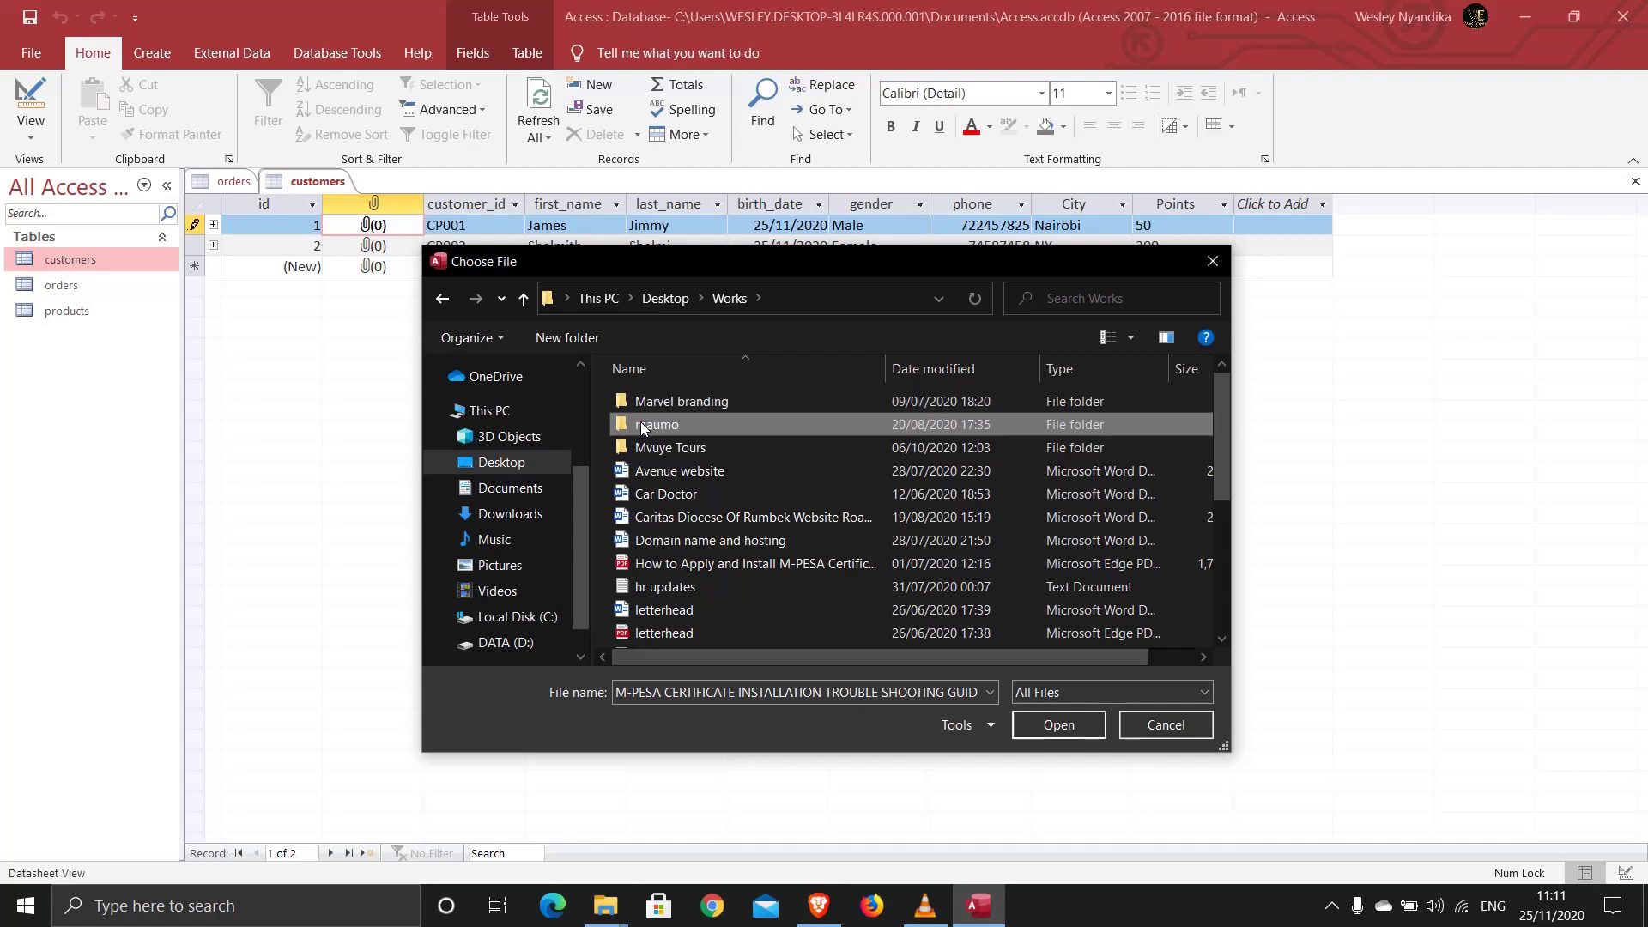
scroll(640, 421, down, 3)
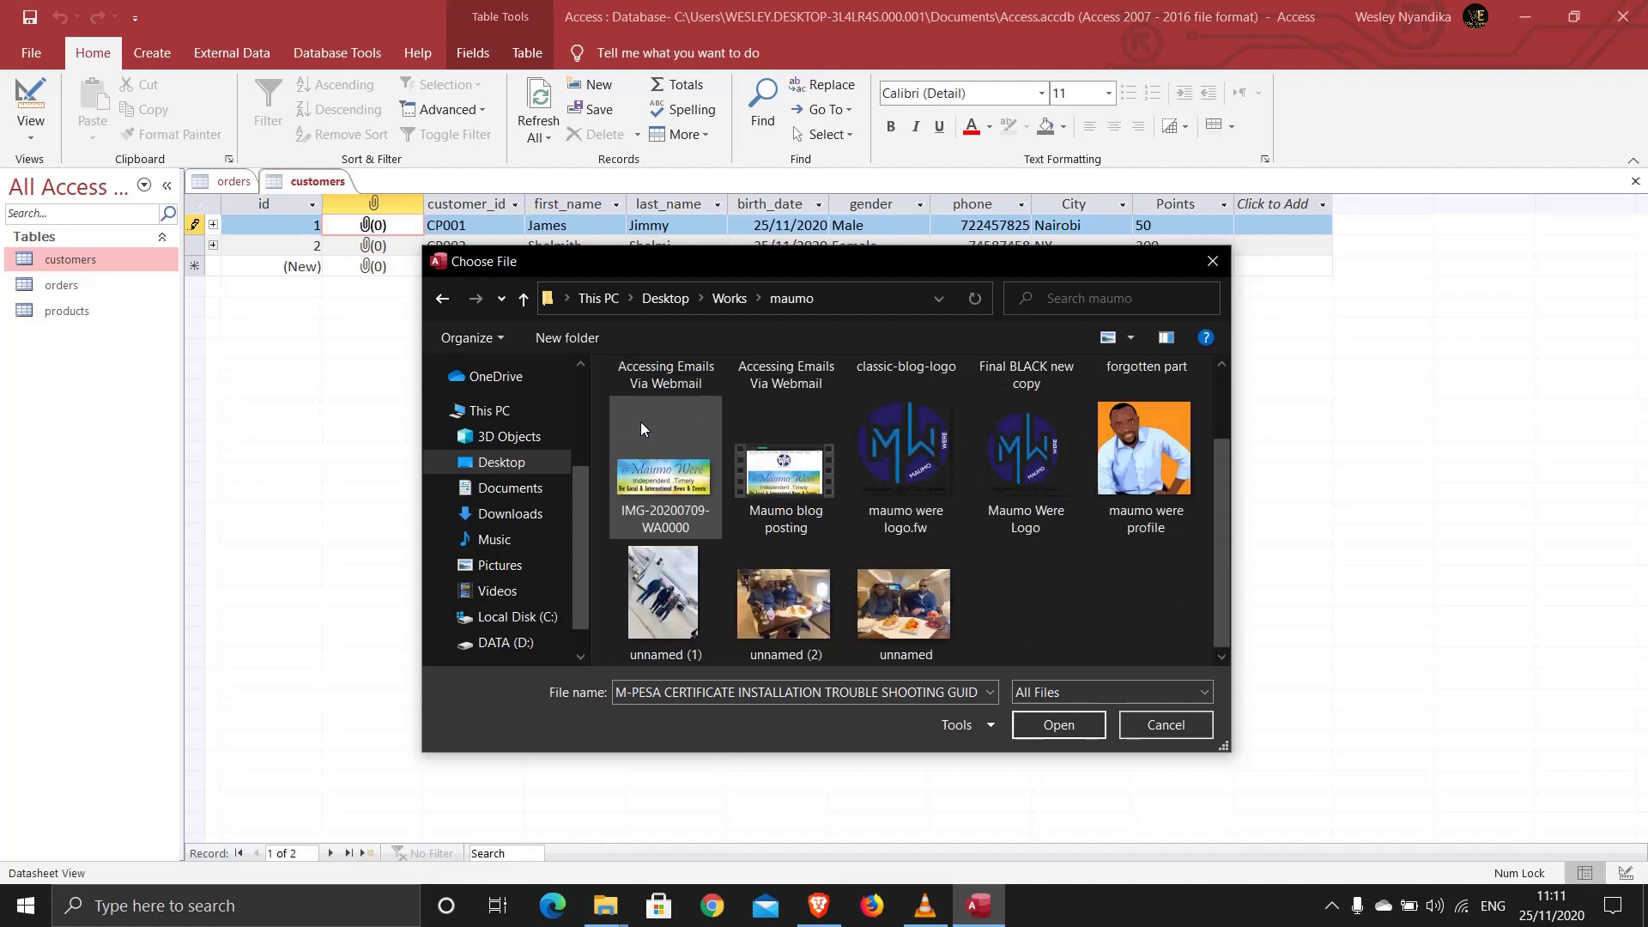
scroll(641, 421, up, 1)
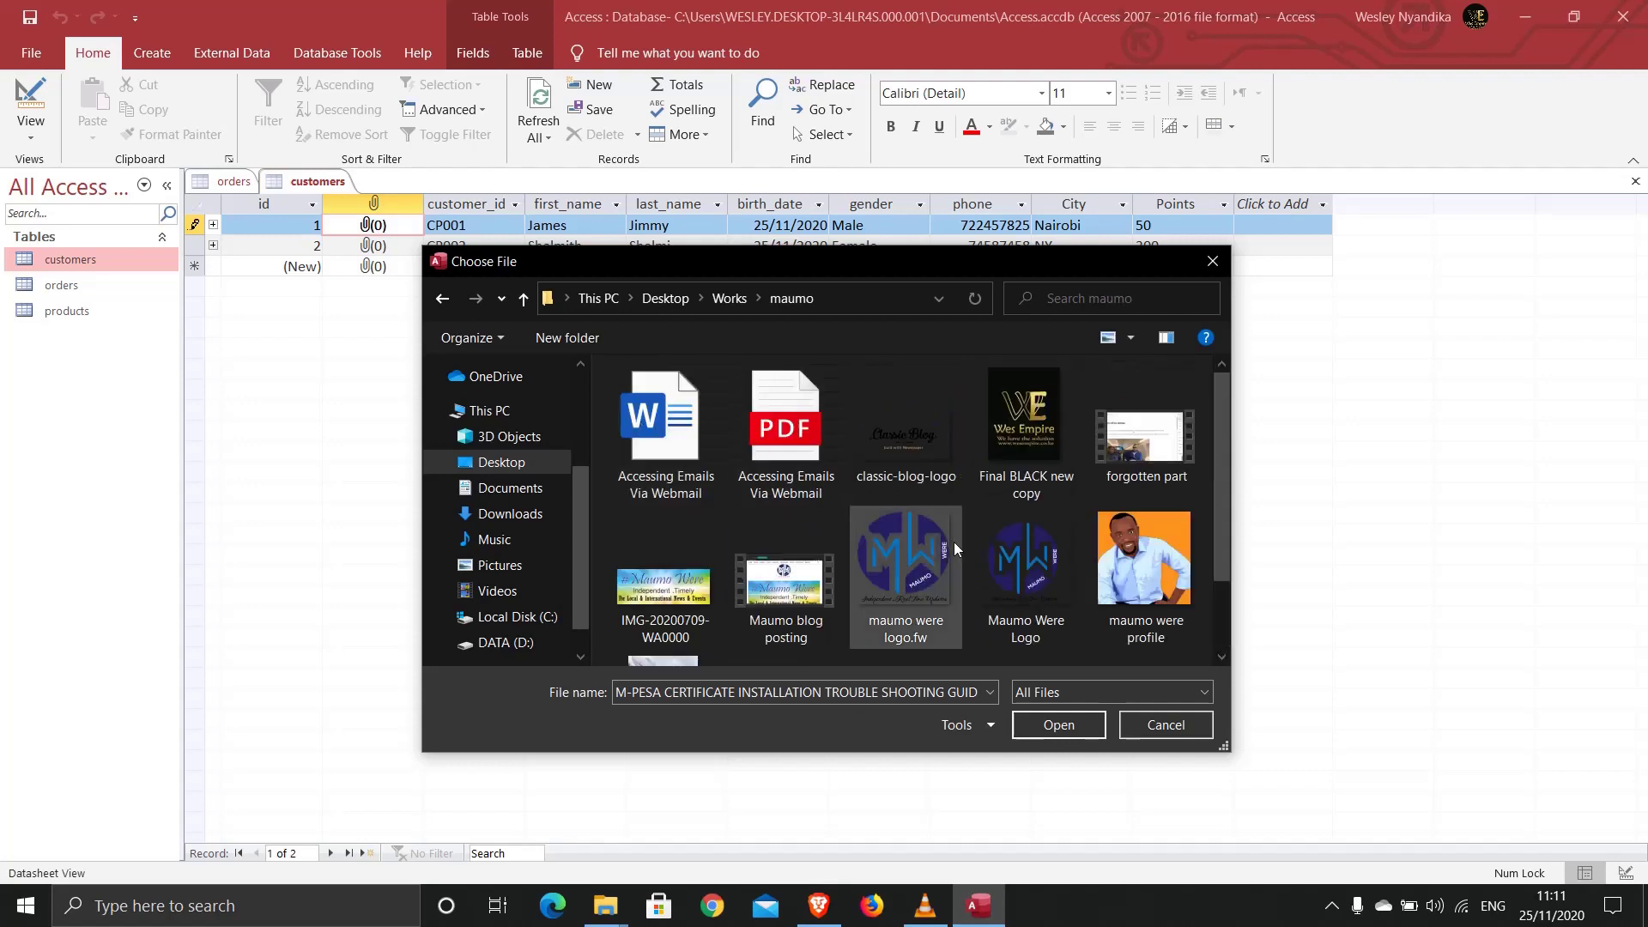
click(1140, 546)
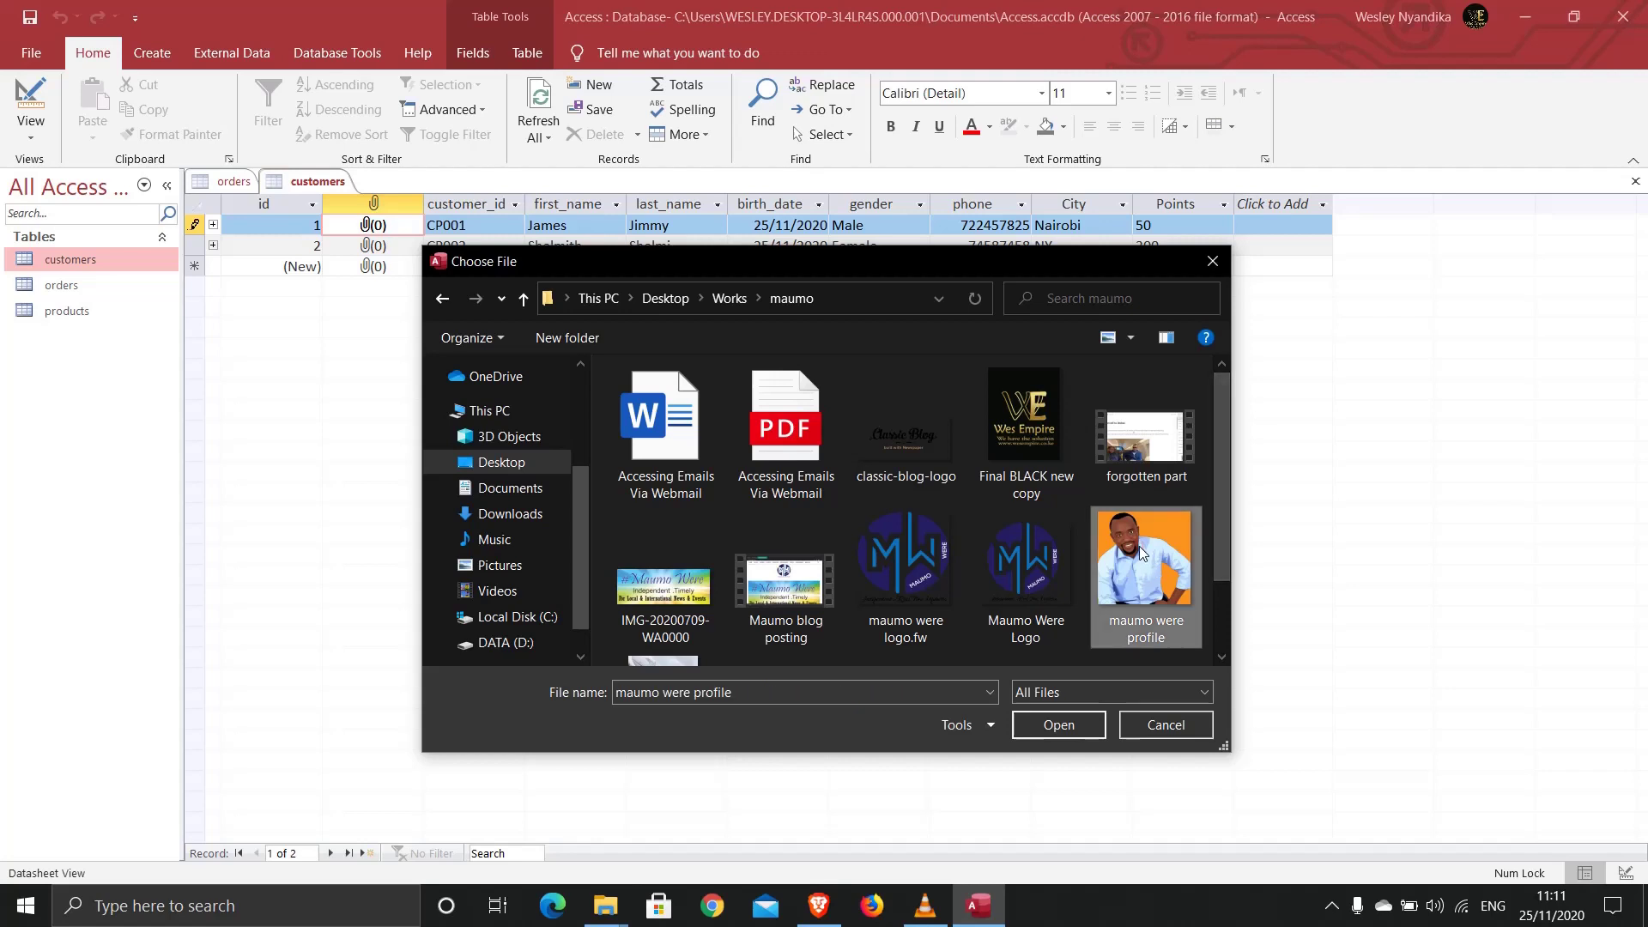
click(1058, 725)
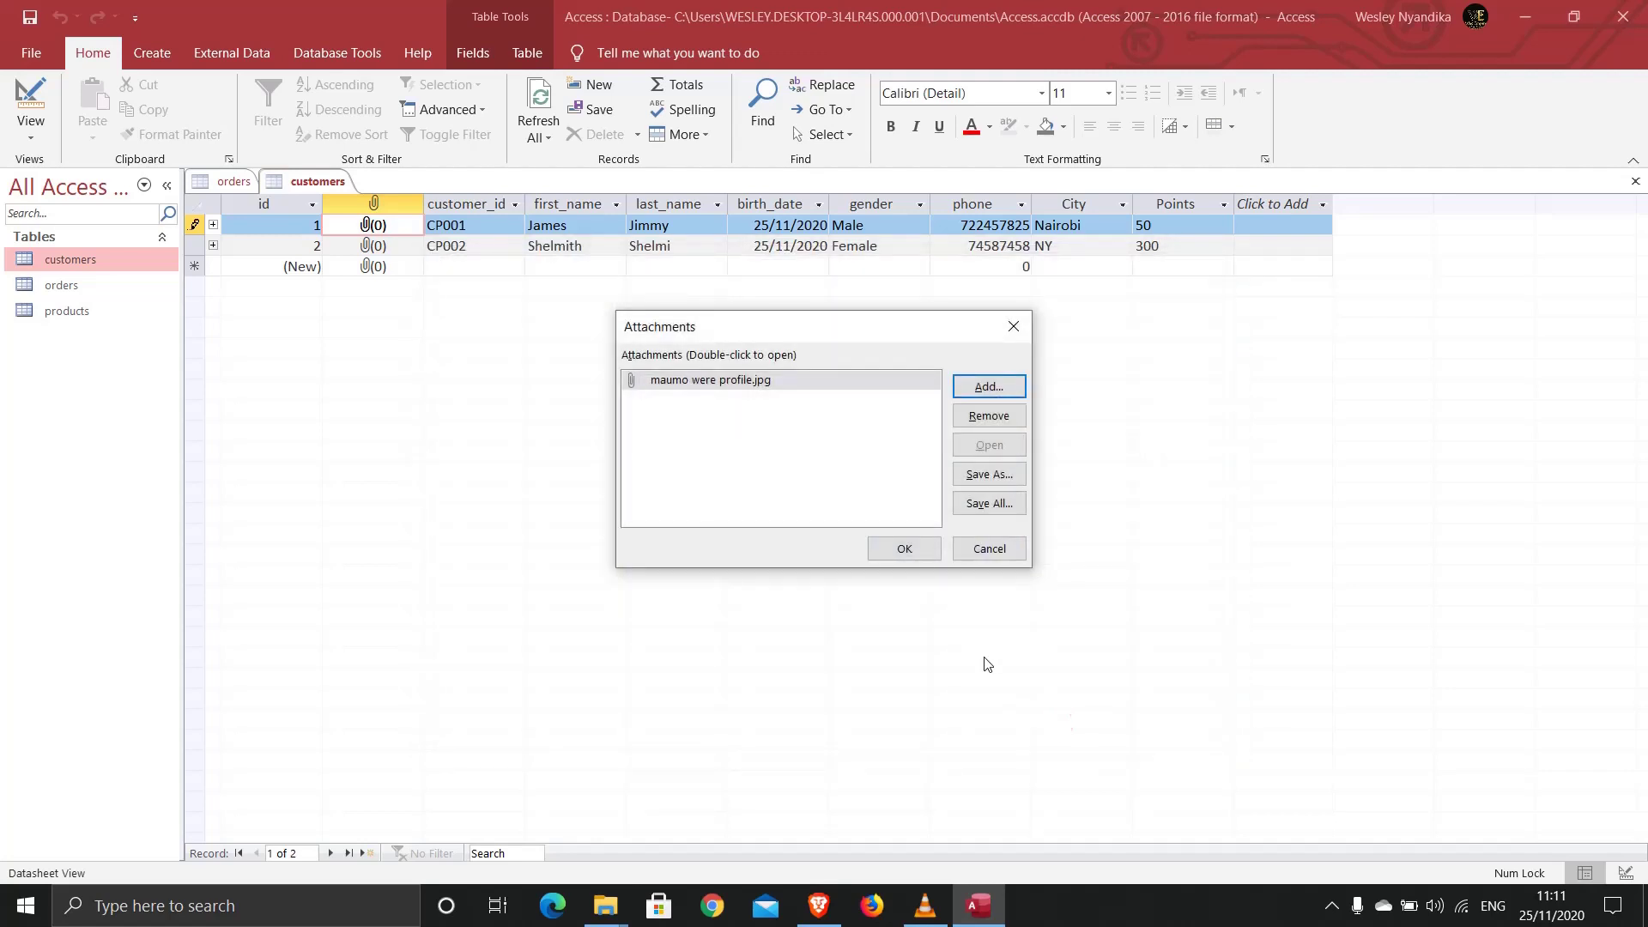
click(915, 549)
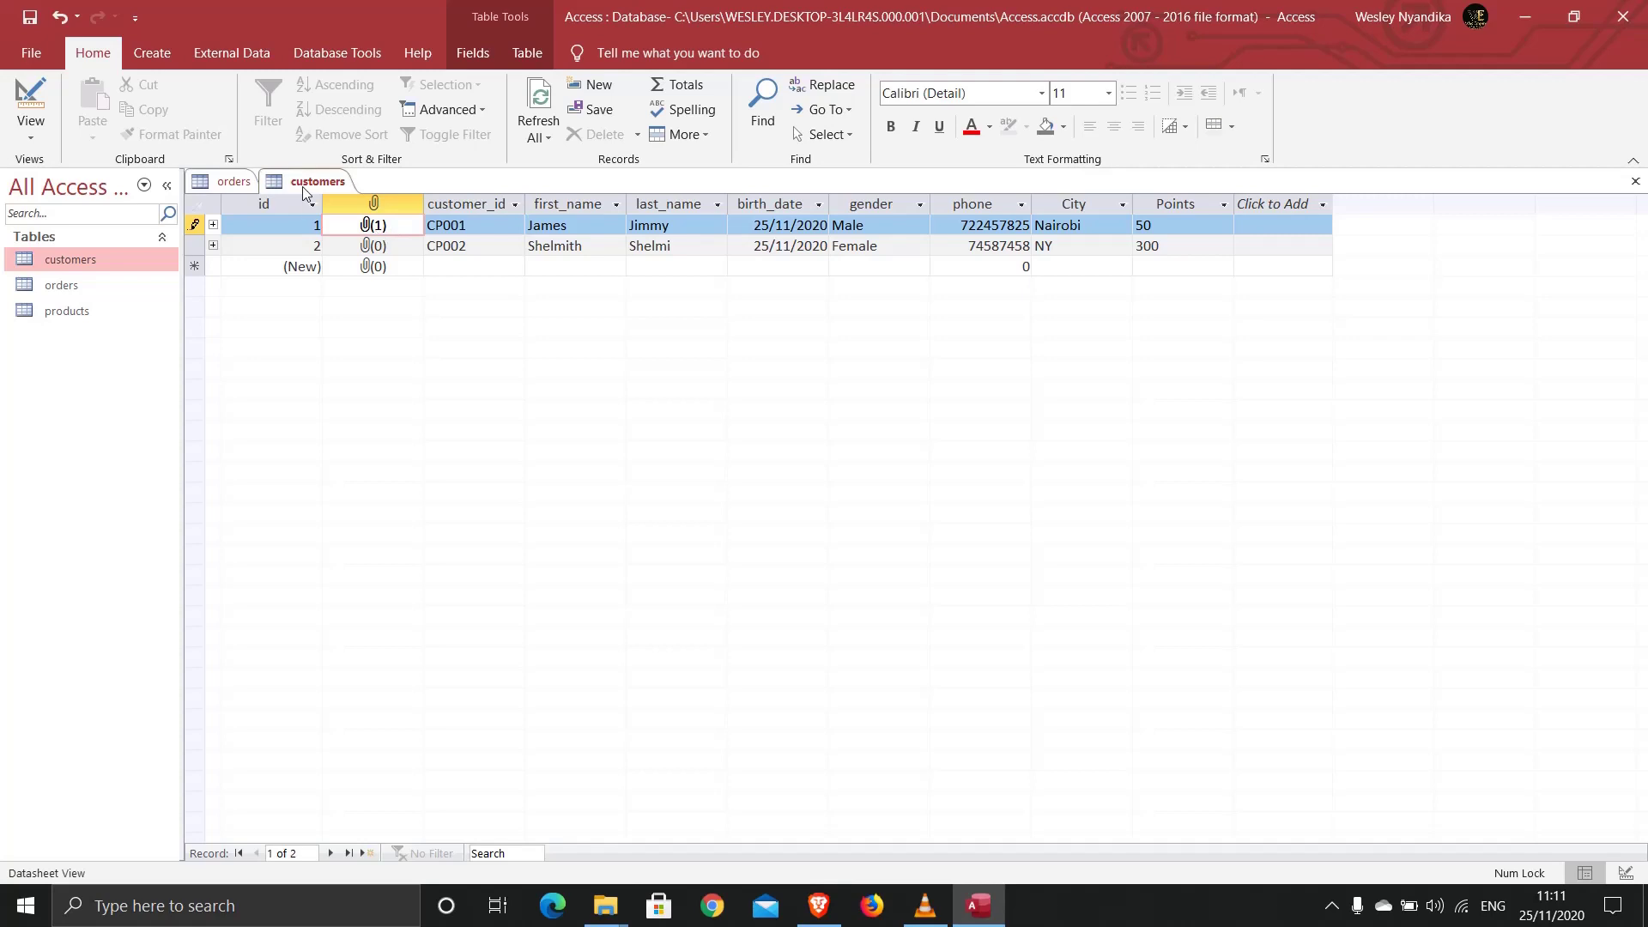
Step: Review CP001's linked orders, then close all open tables with Close All
click(234, 181)
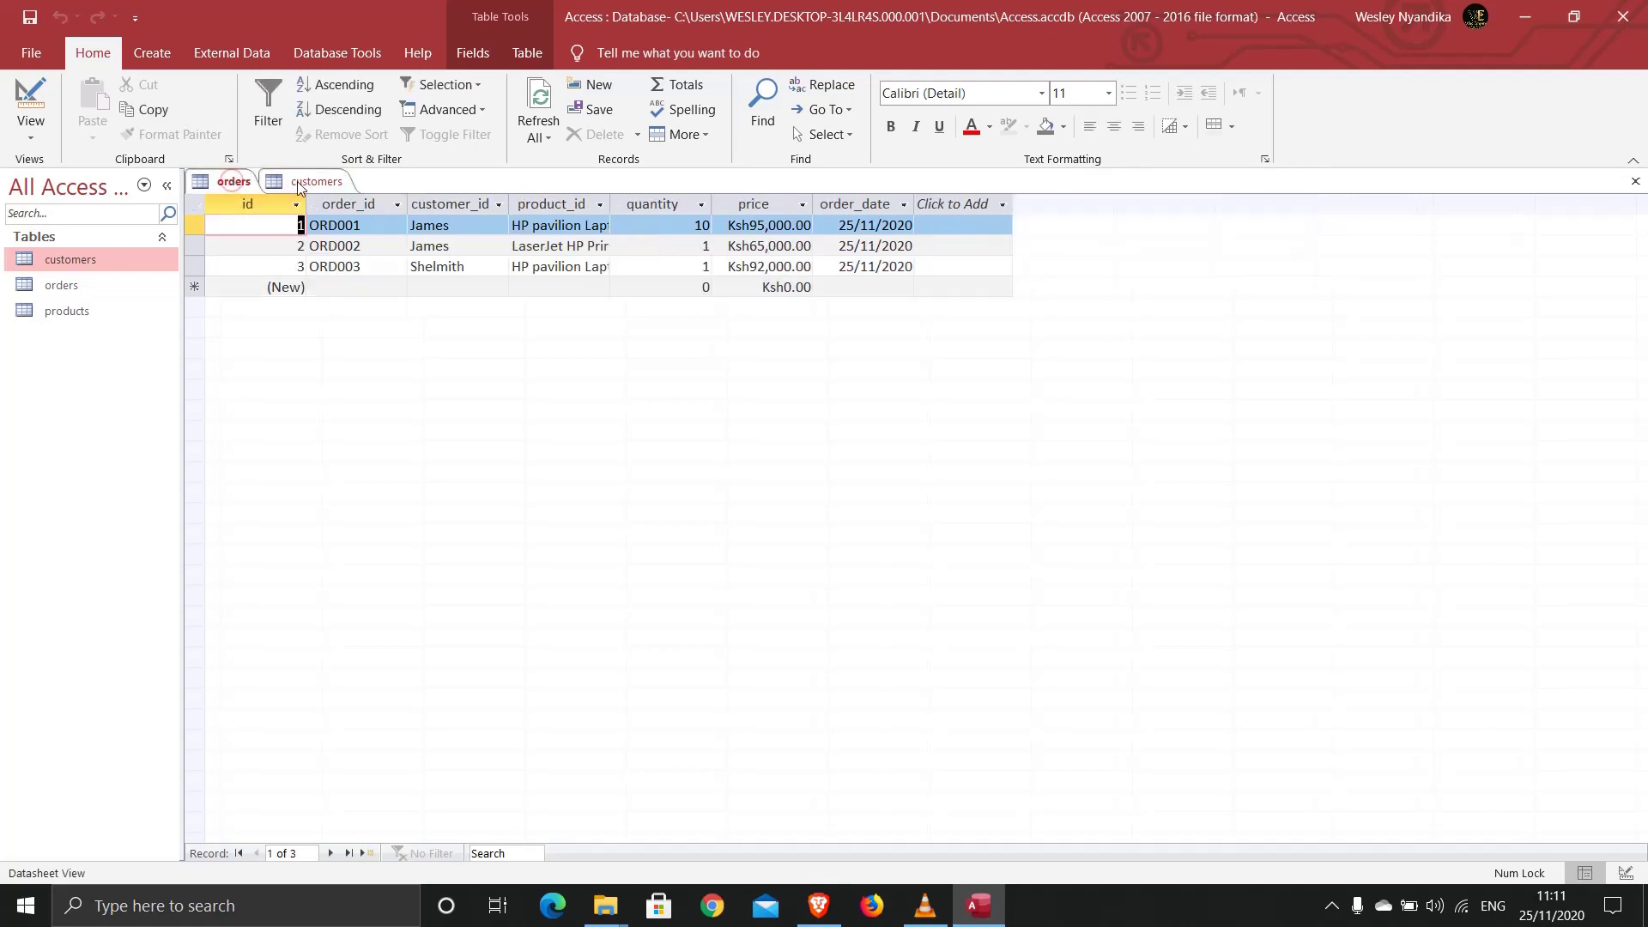
click(301, 183)
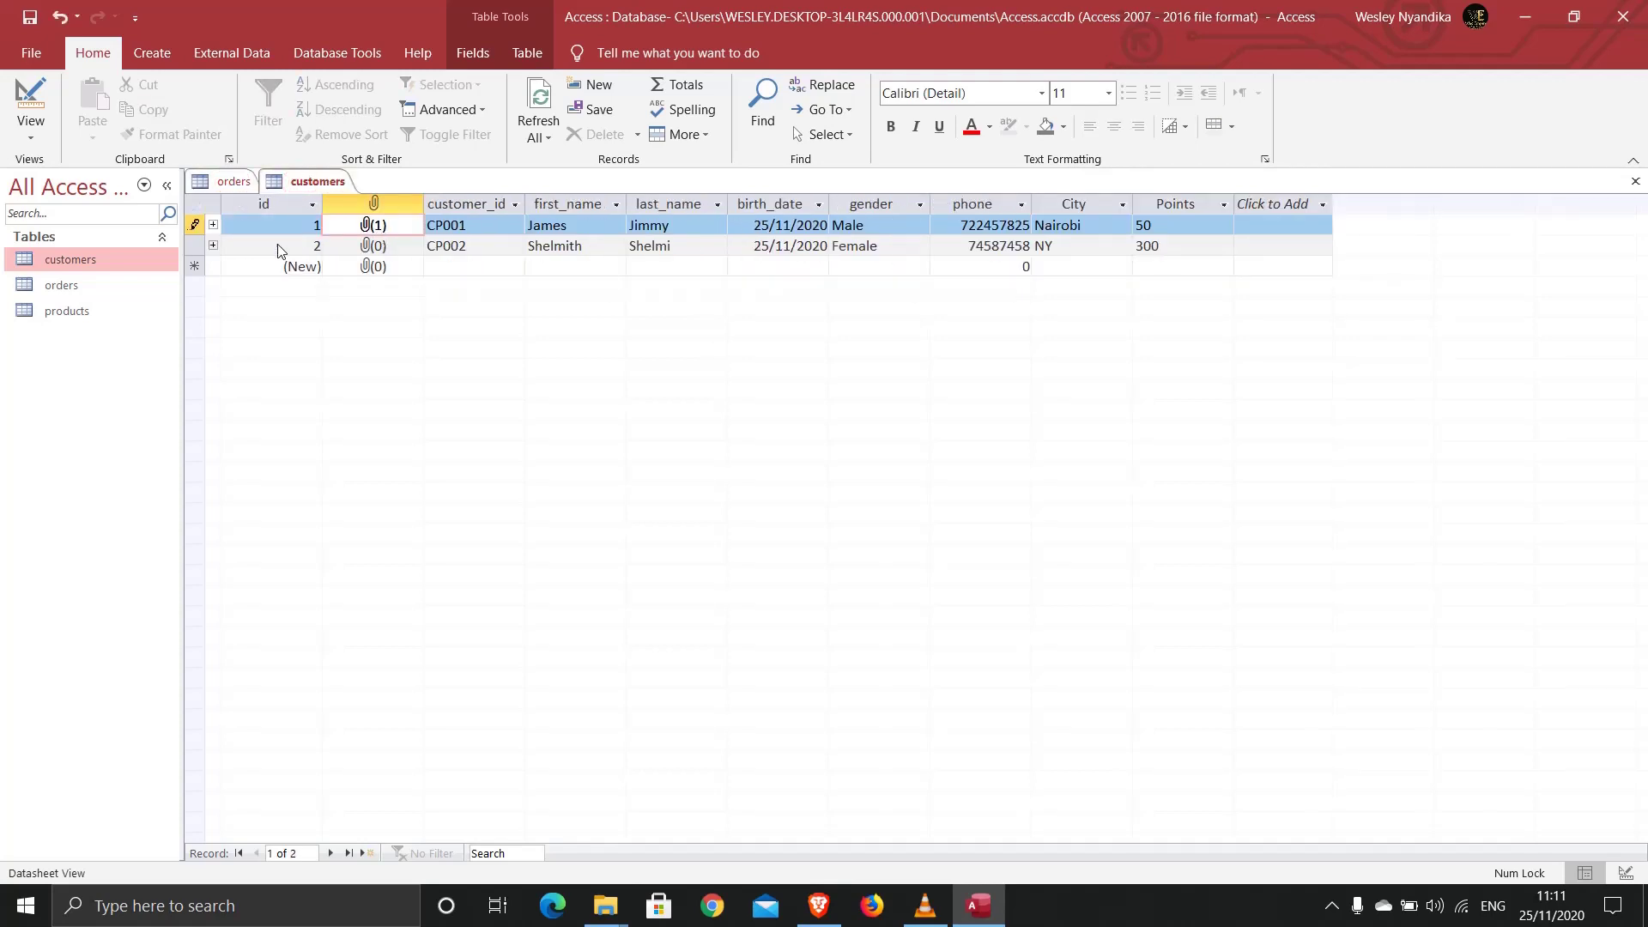
click(213, 225)
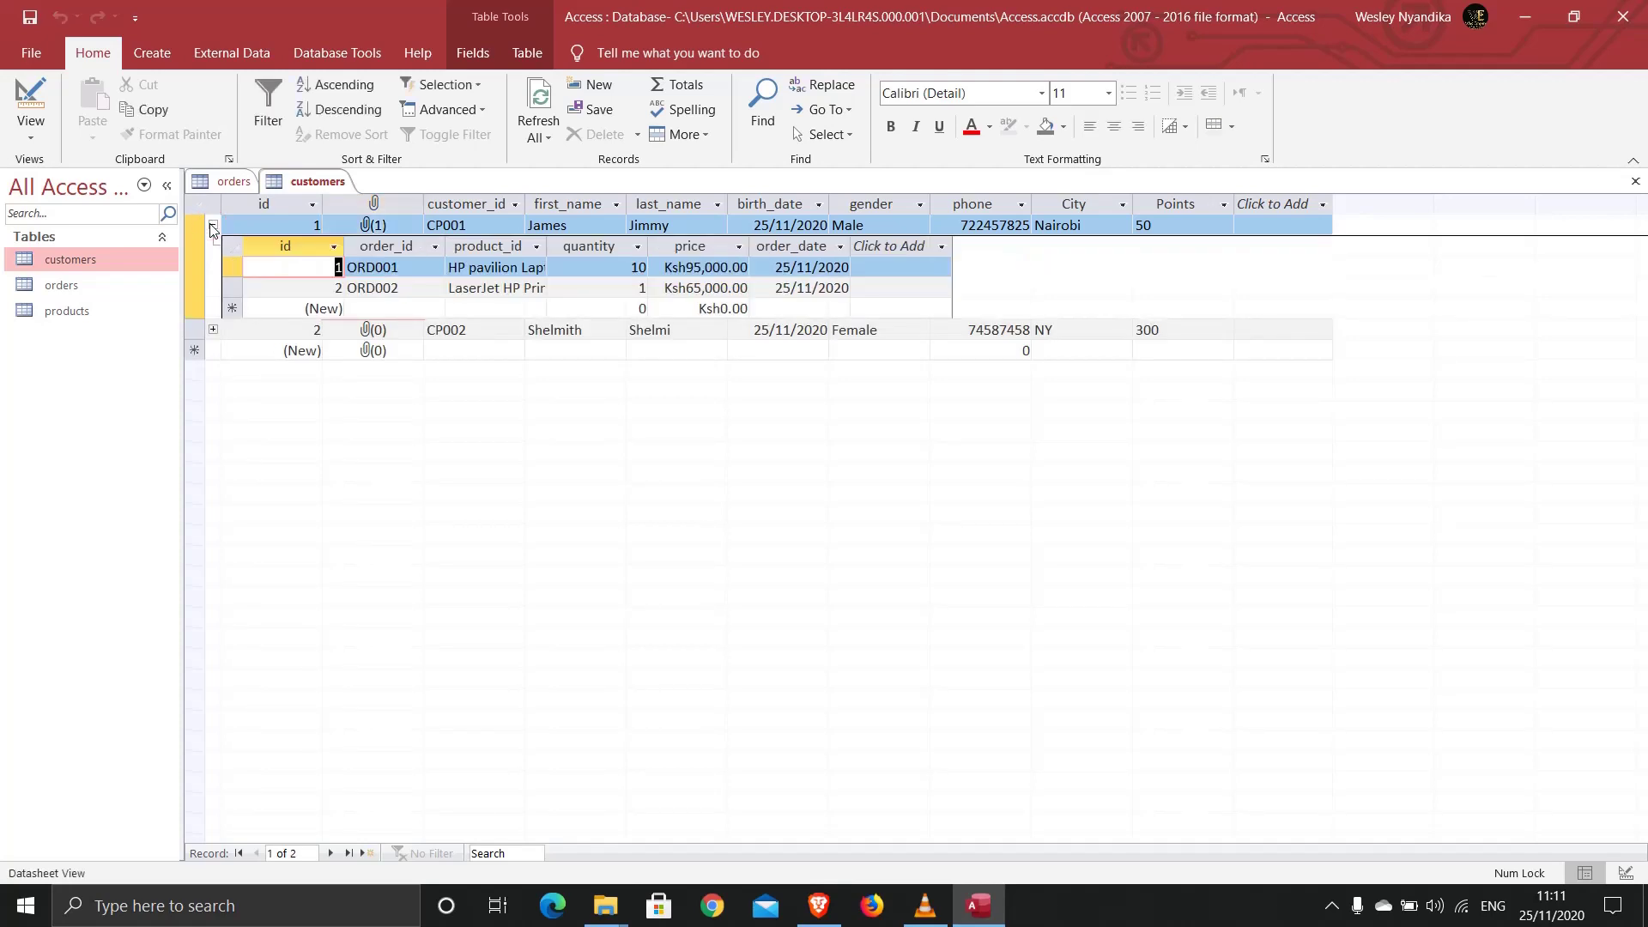
click(213, 226)
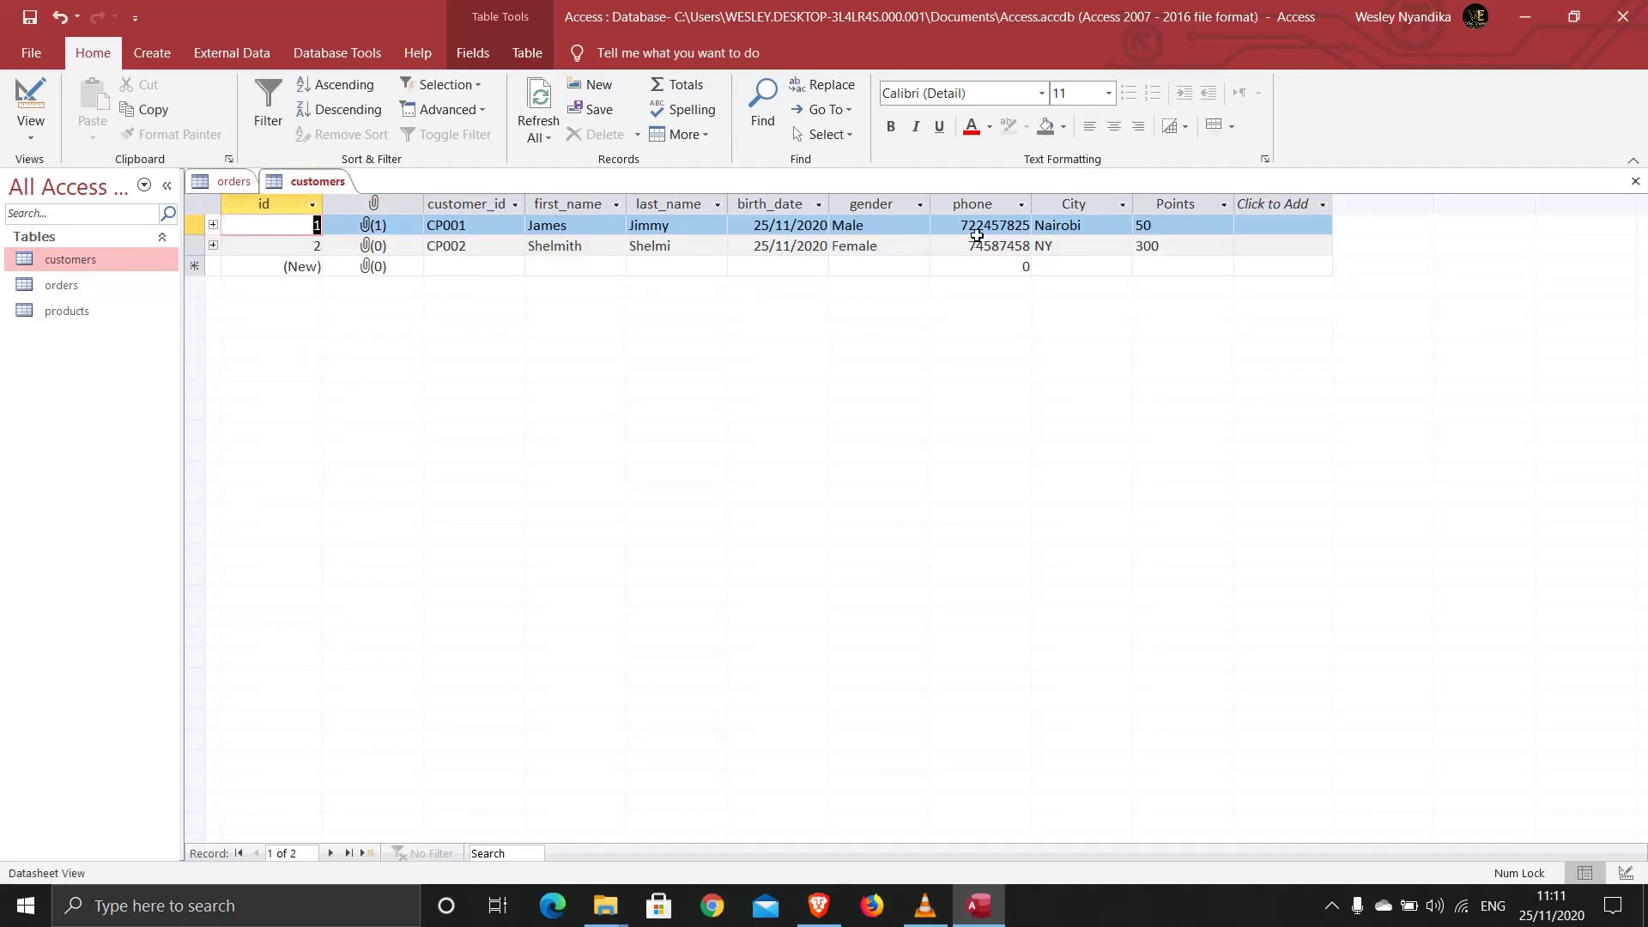
right_click(316, 183)
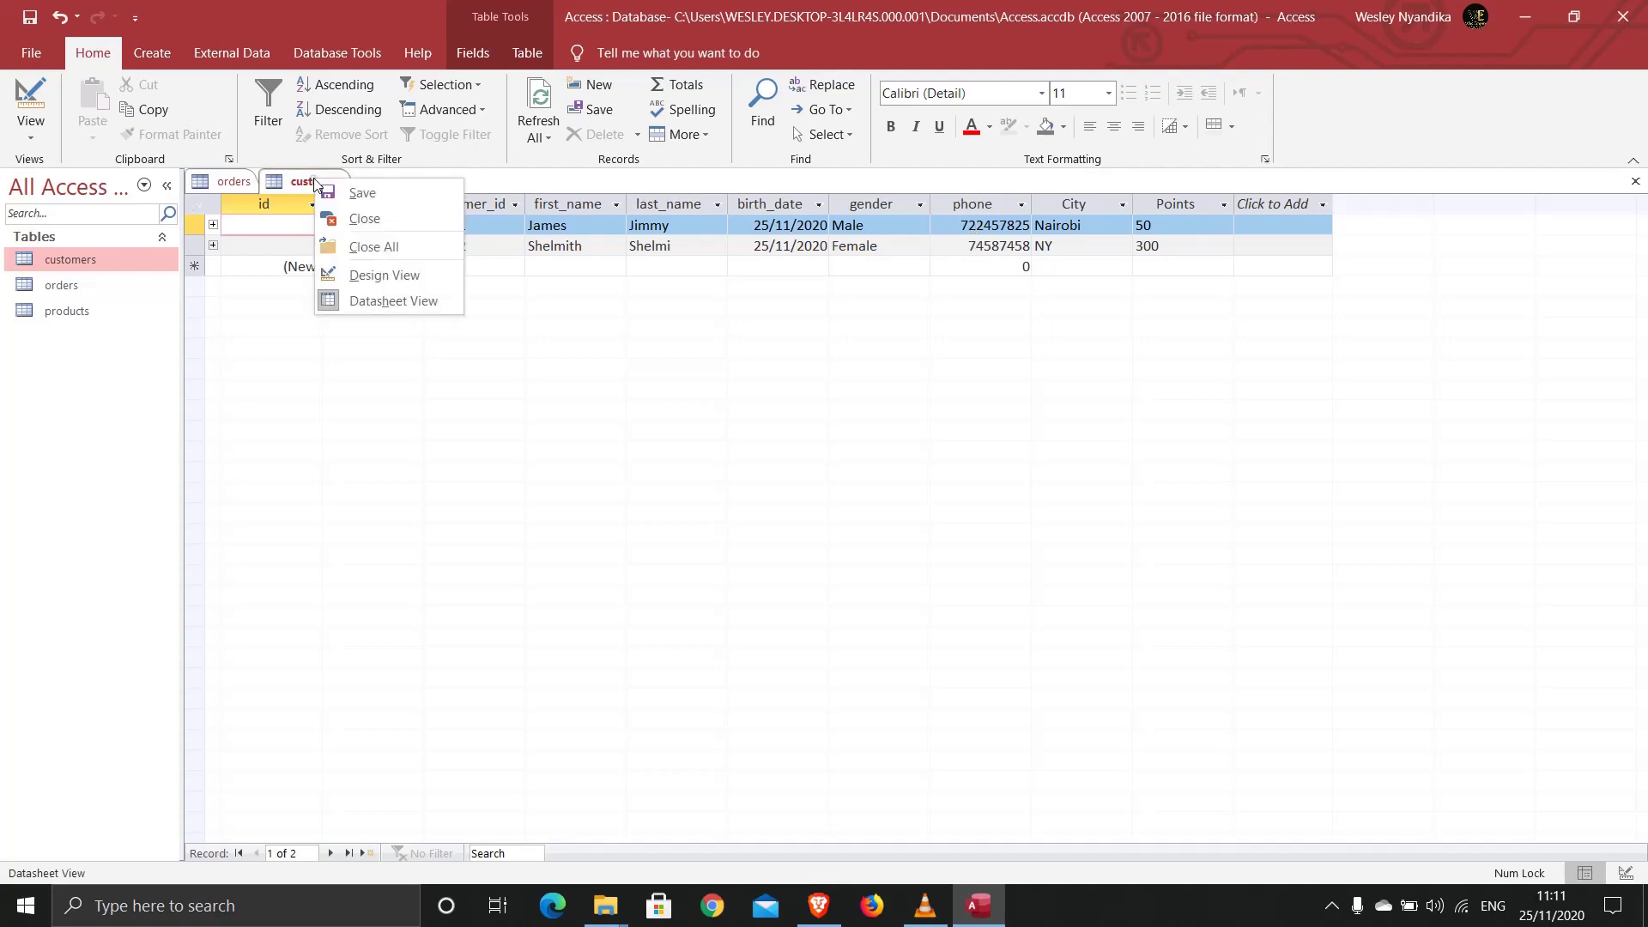
click(367, 246)
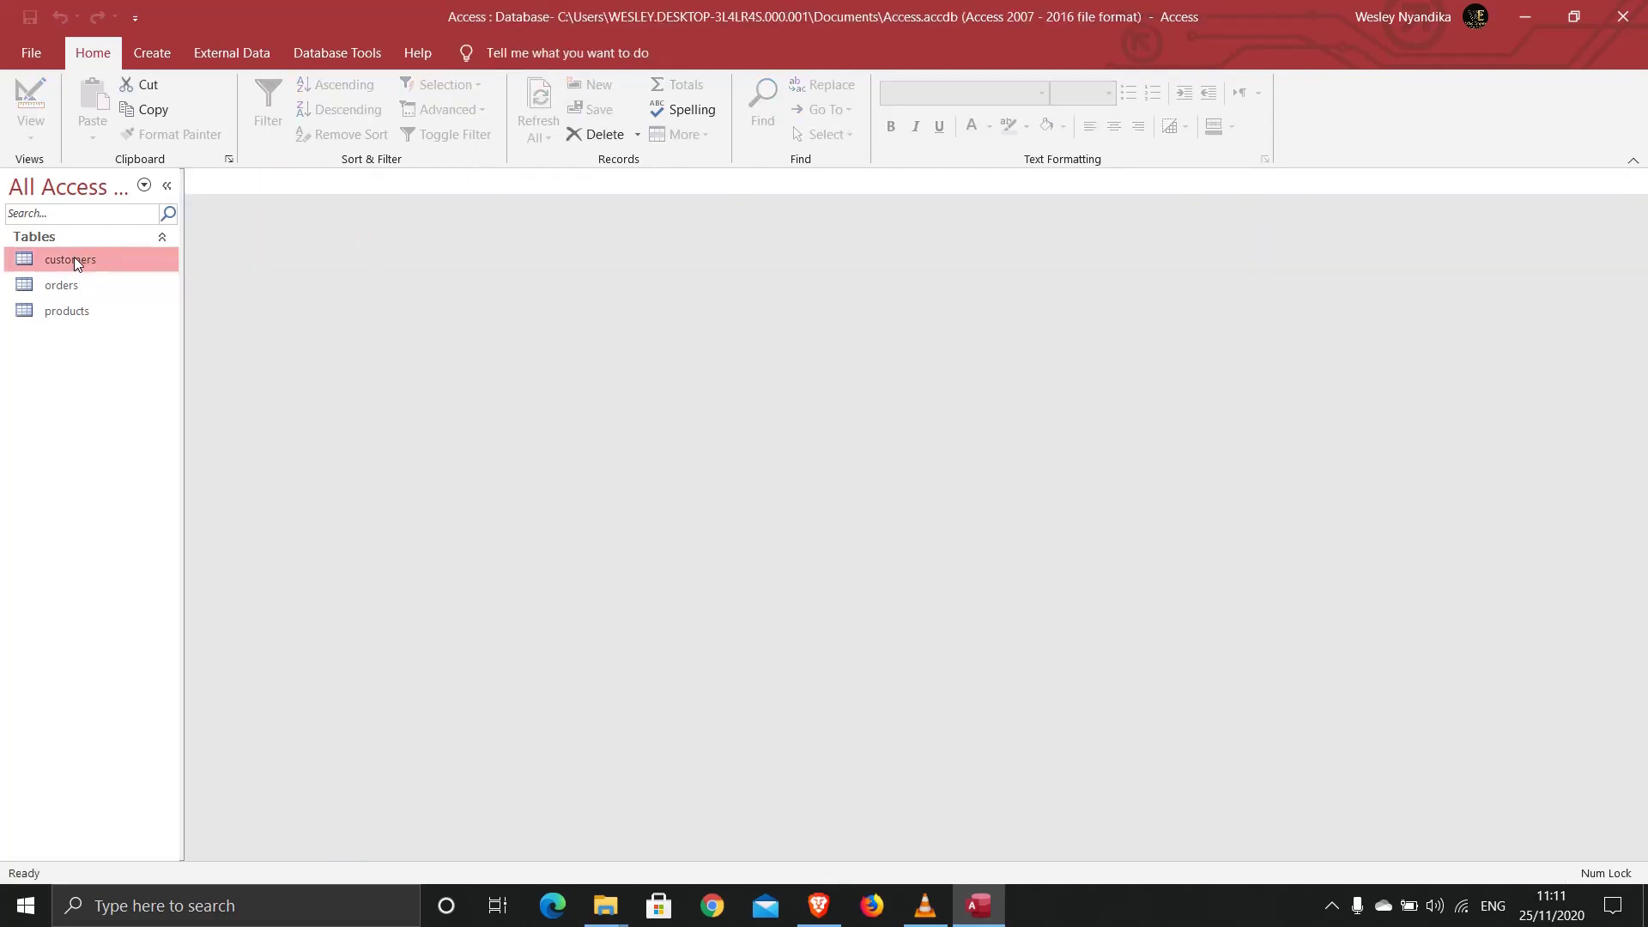
right_click(75, 261)
click(121, 297)
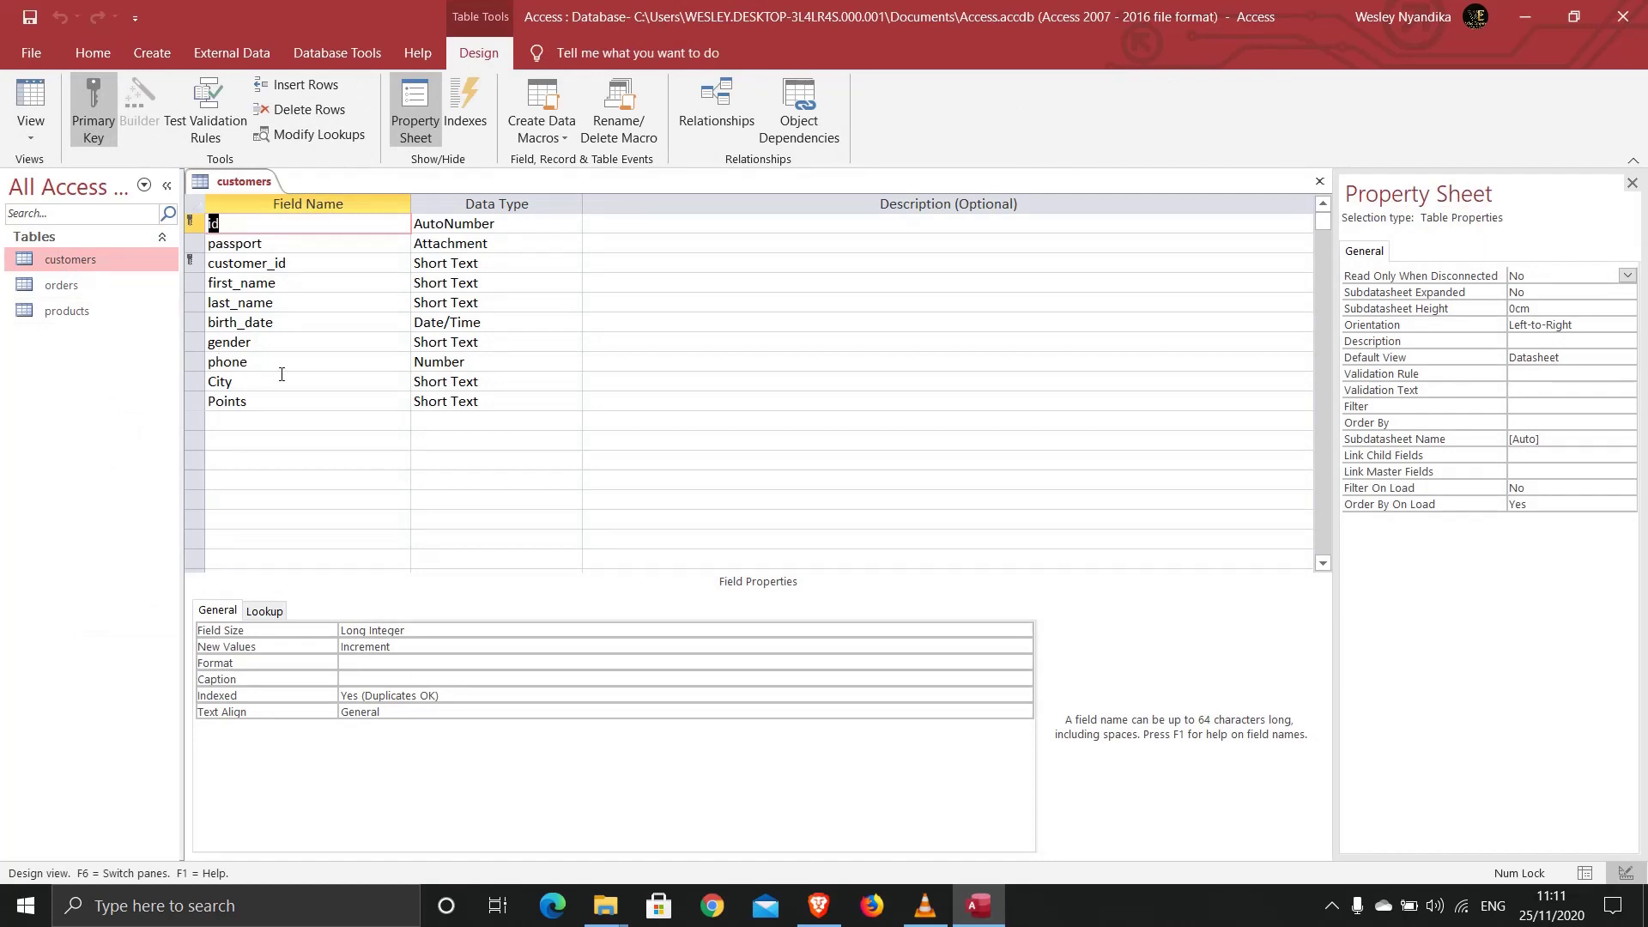
click(483, 364)
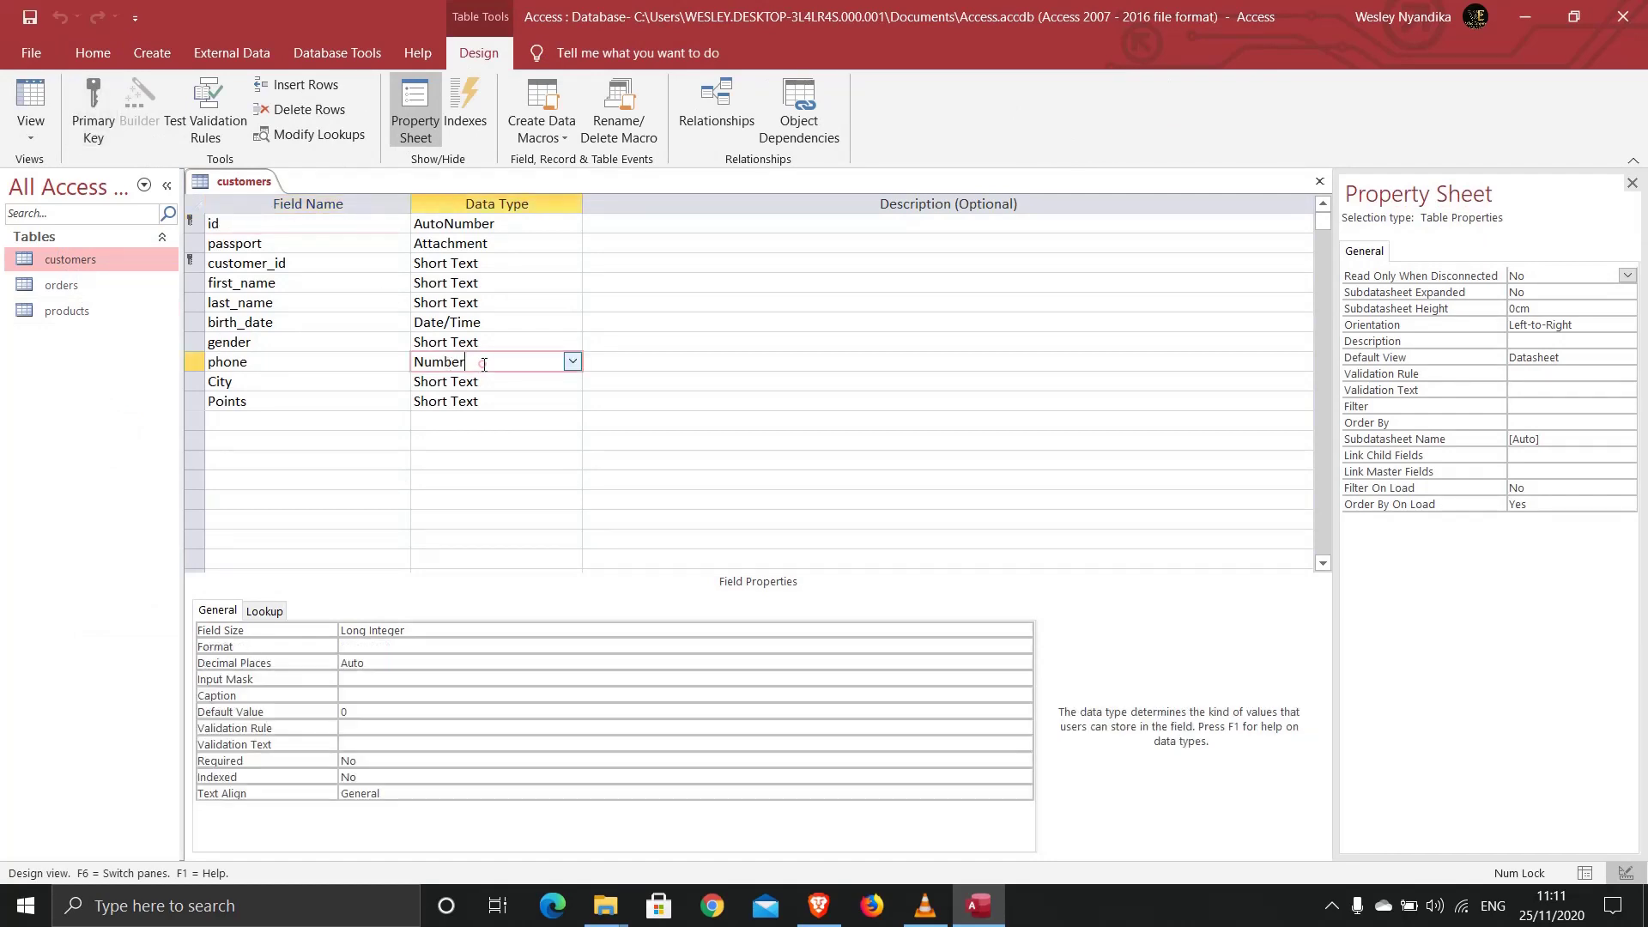
click(459, 646)
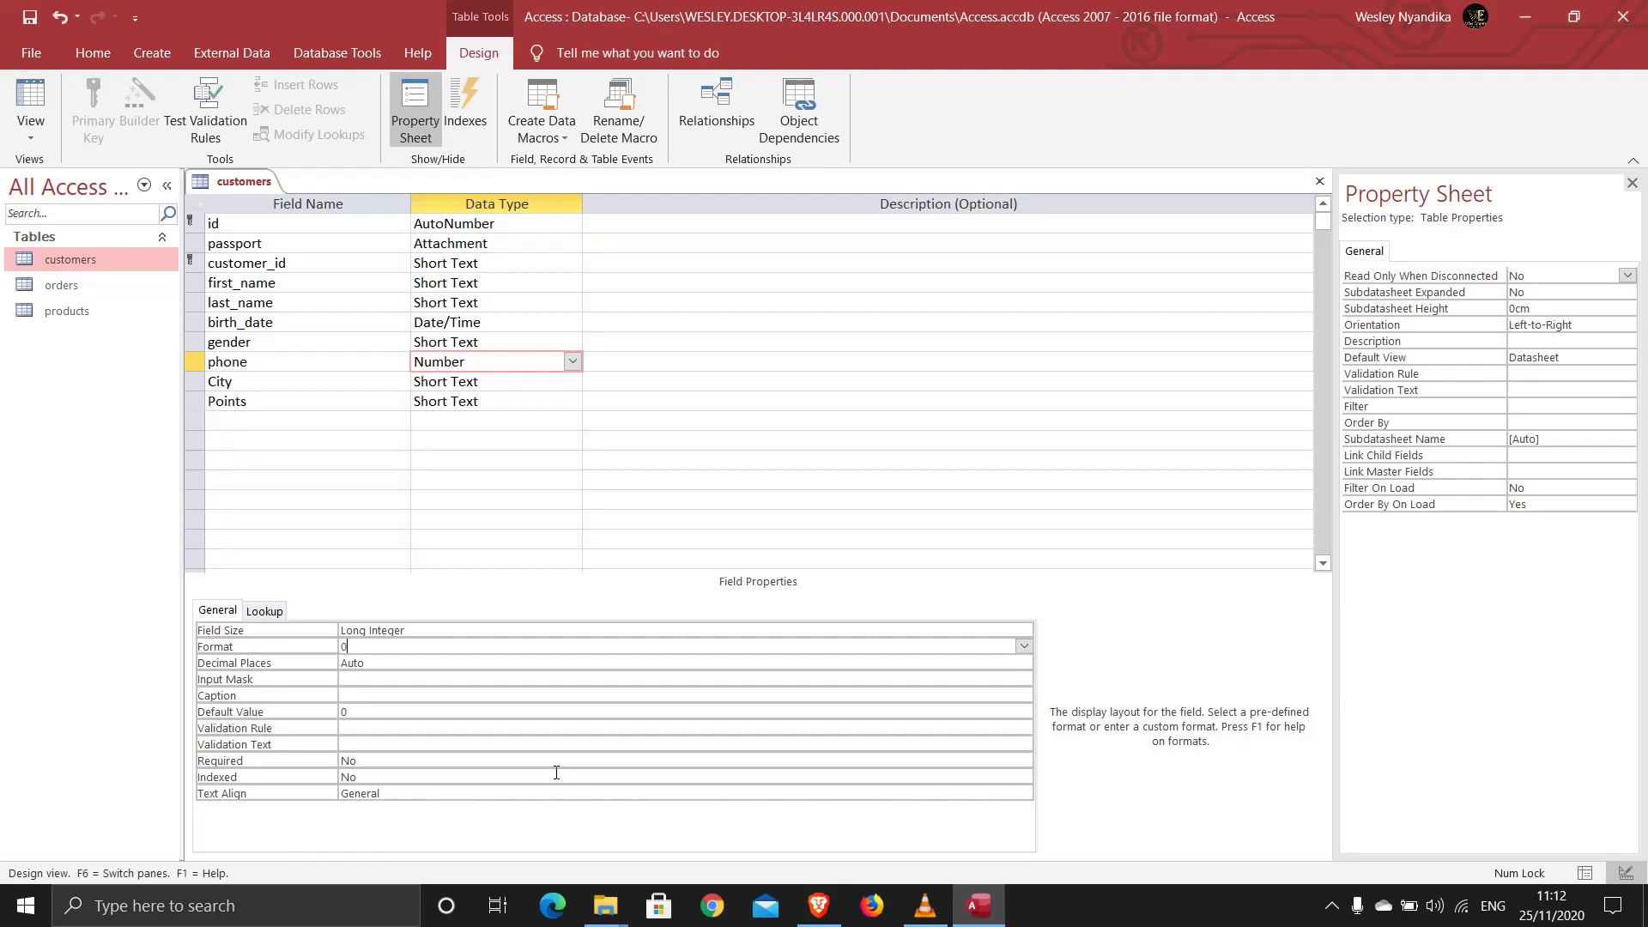
text(0000000000)
click(451, 685)
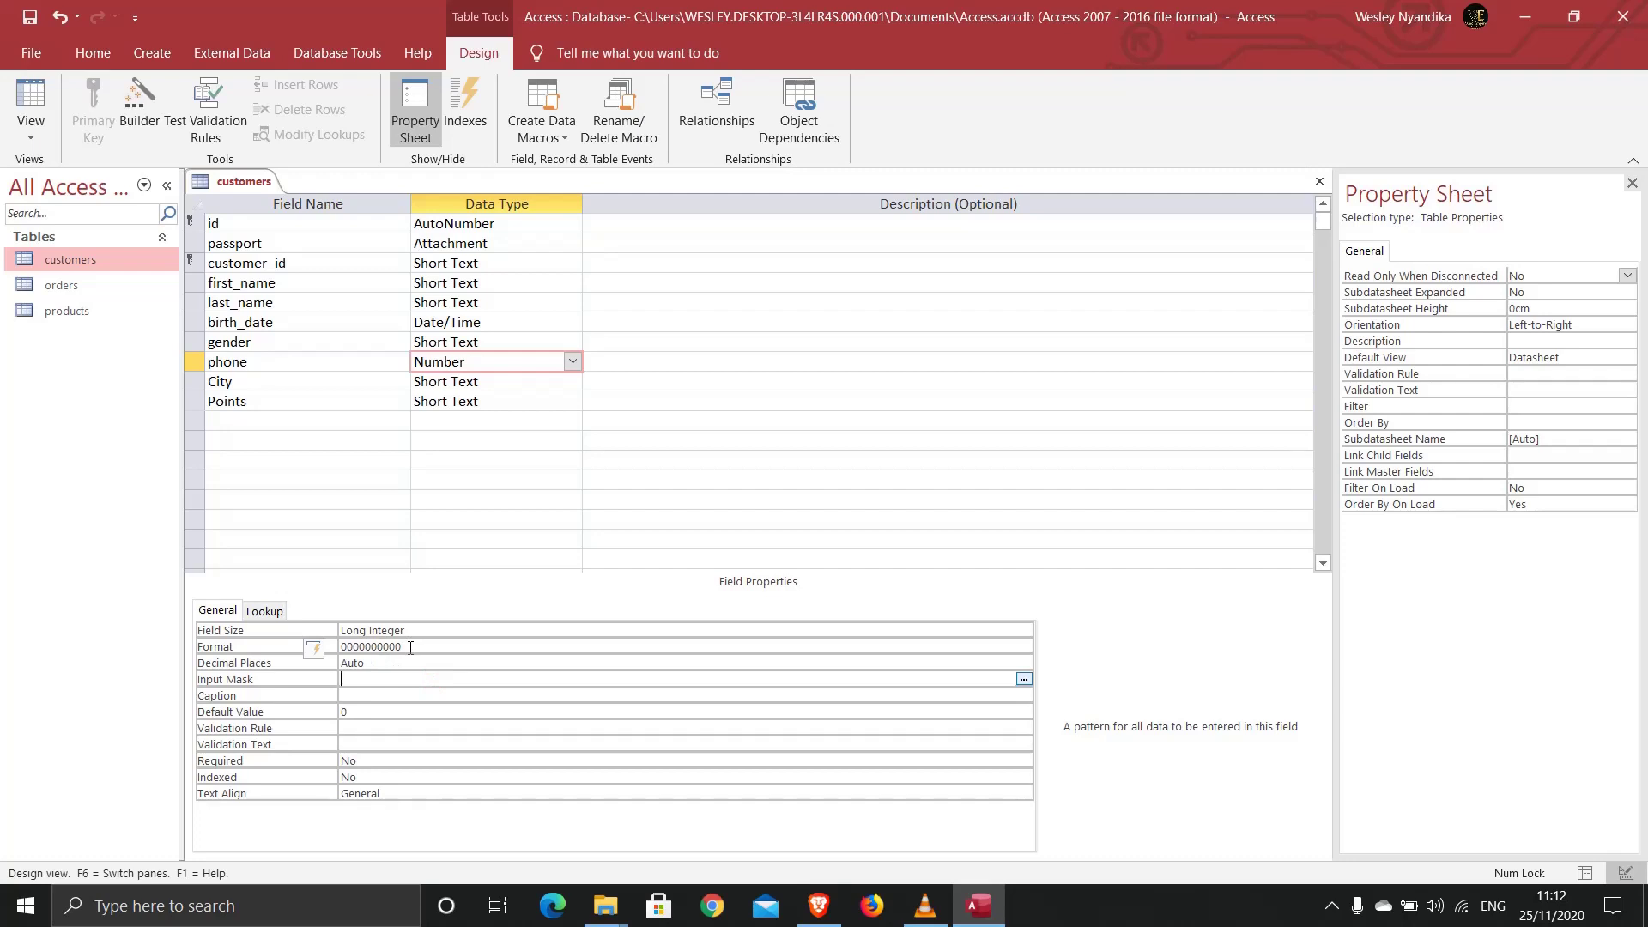
Step: Save the customers design and check the ten-digit phone numbers in Datasheet View
right_click(223, 178)
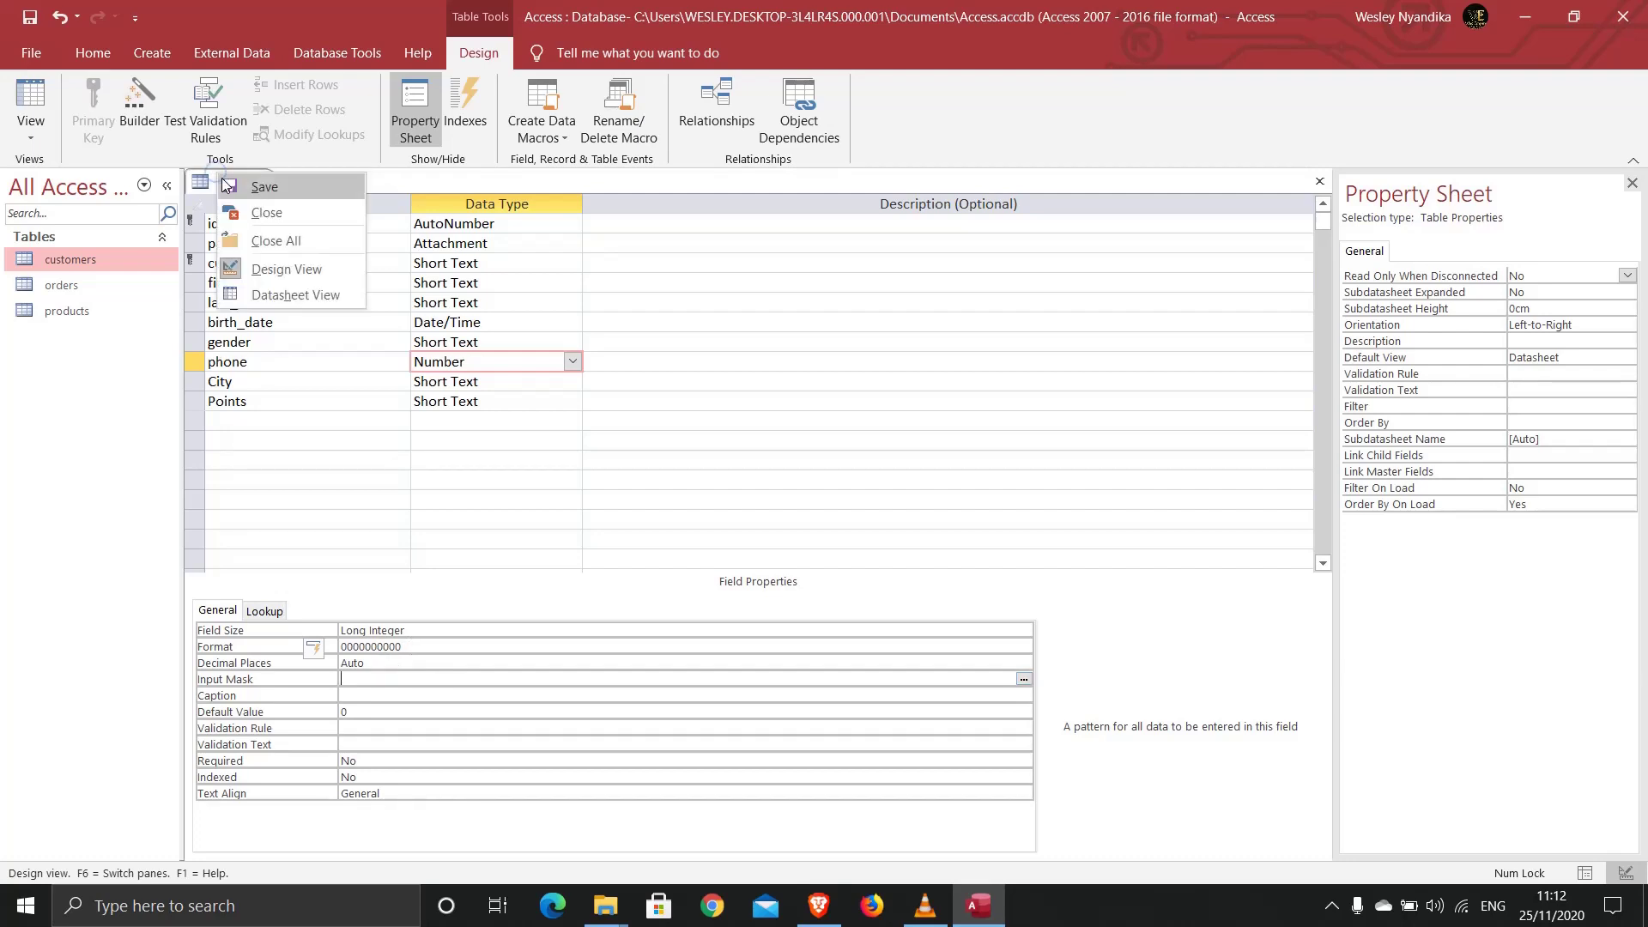
click(226, 187)
click(31, 99)
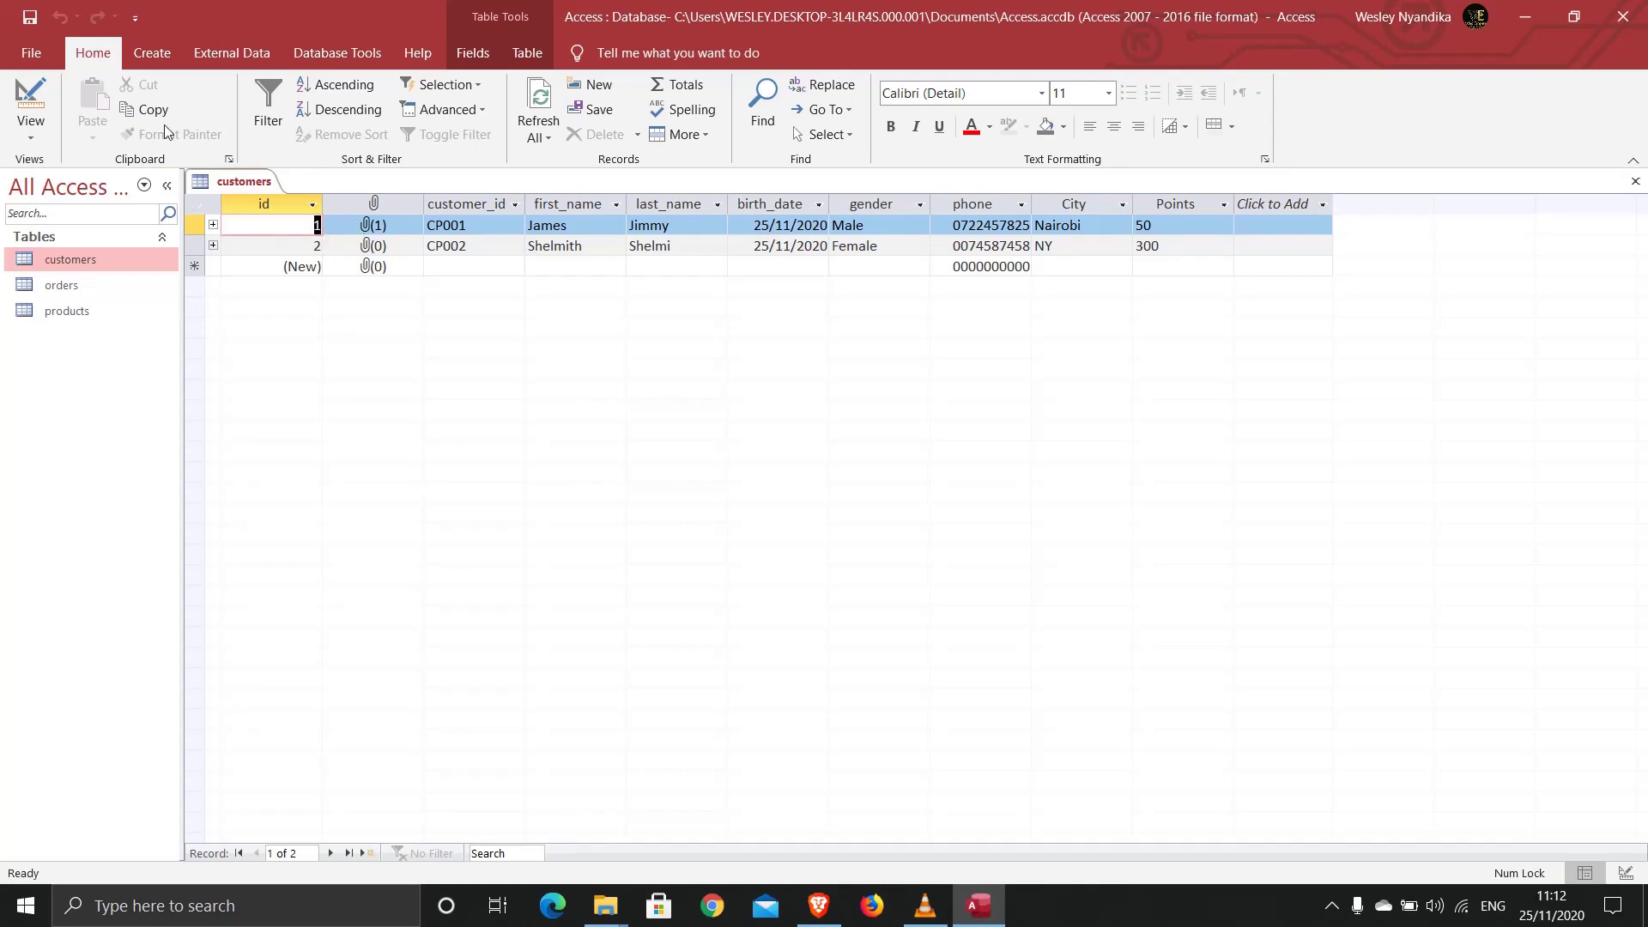
click(32, 101)
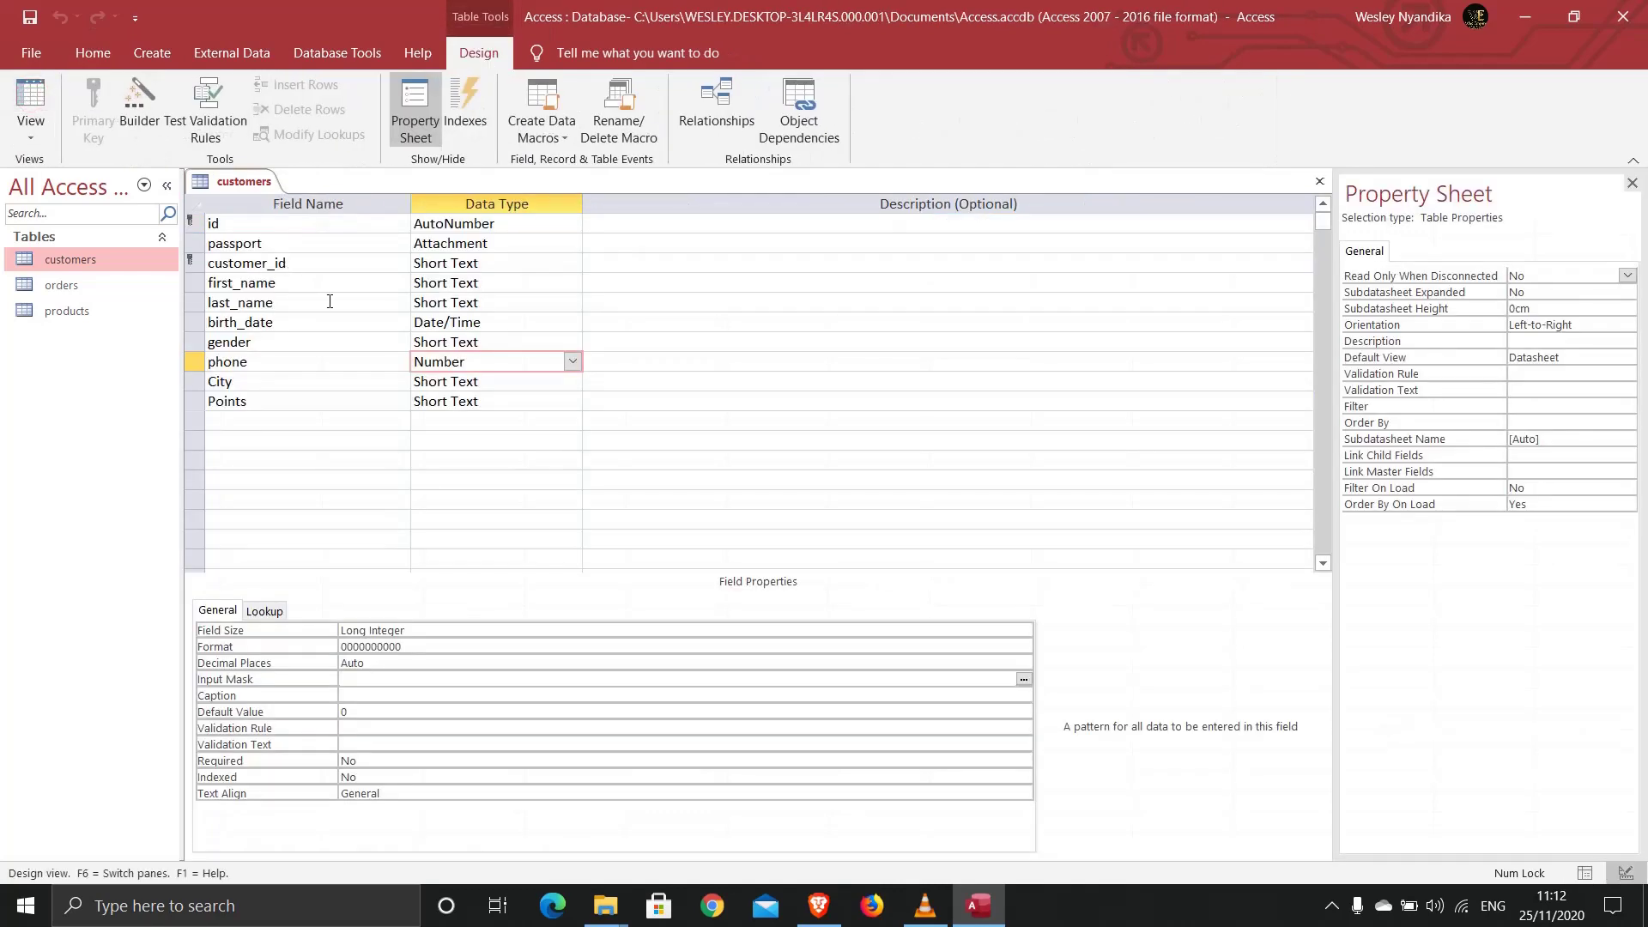
Step: Set the birth_date field's Format property to dd-mm-yyyy
click(505, 324)
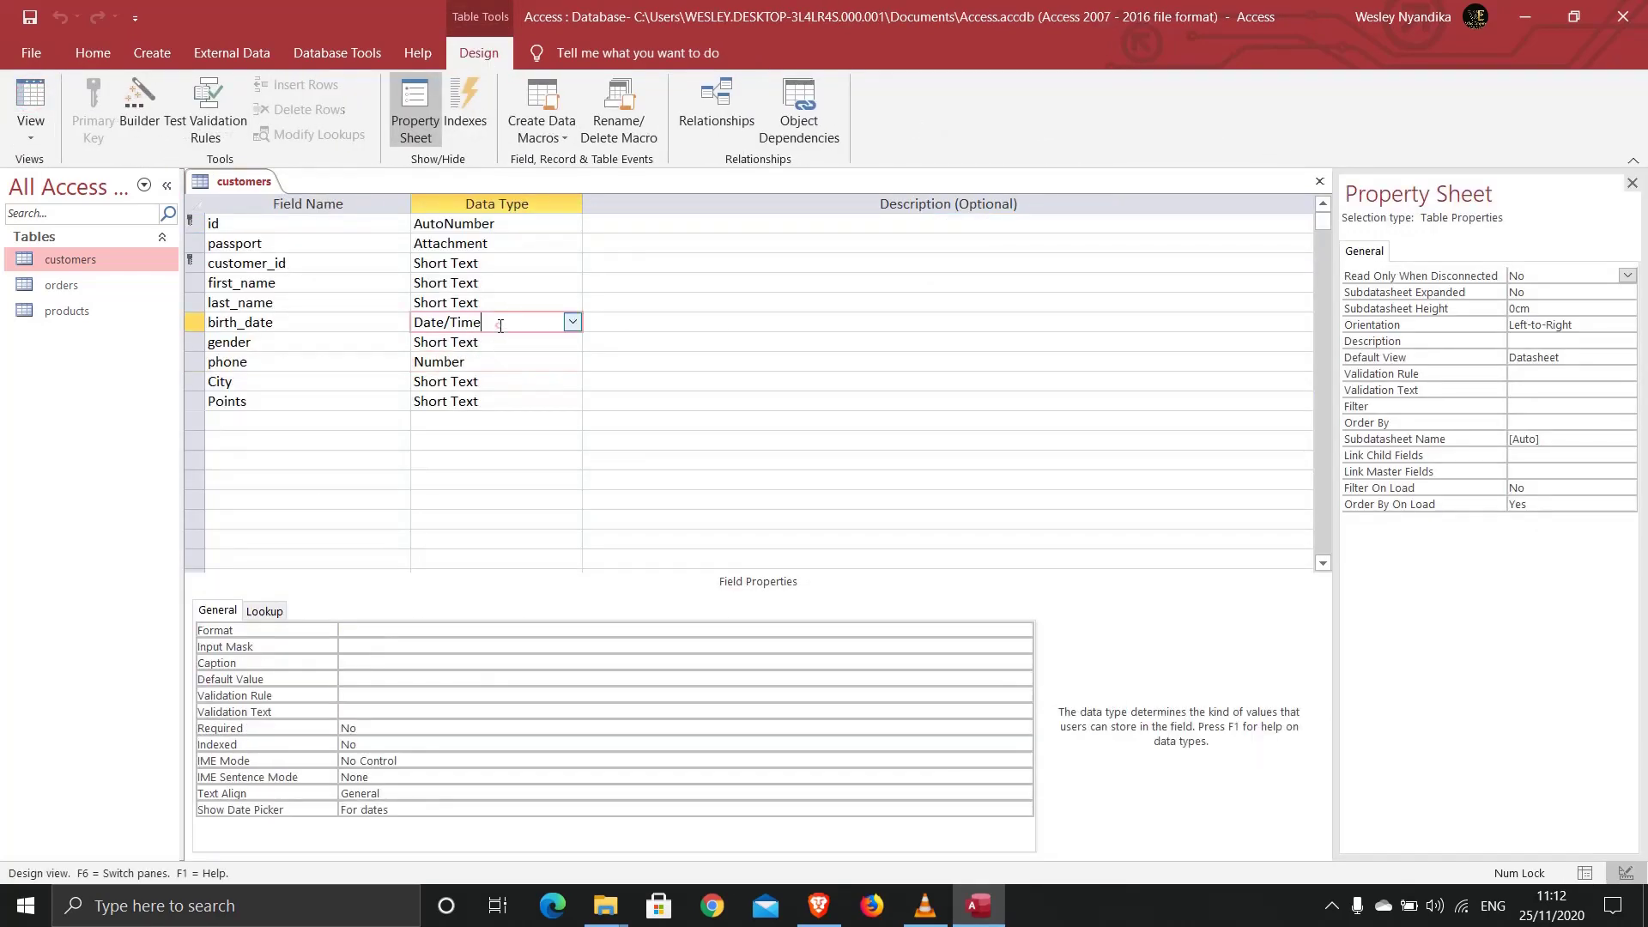
click(367, 631)
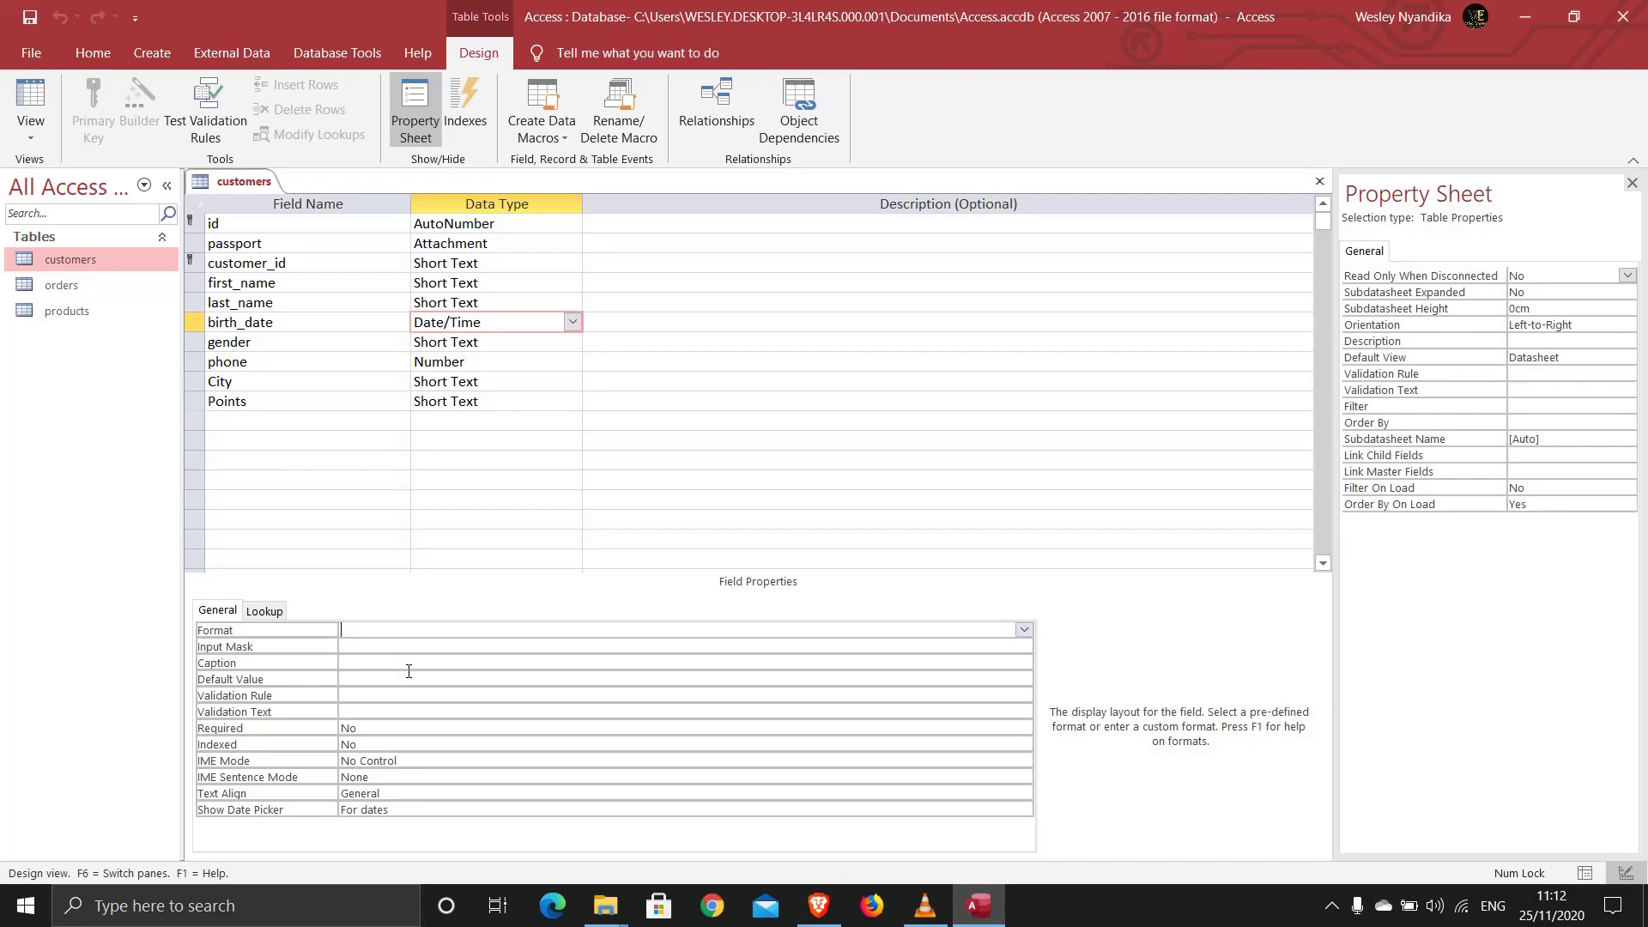
text(dd-mm-yyyy)
Step: Save the table and preview birth dates like 25-11-2020 in Datasheet View
right_click(231, 194)
click(243, 204)
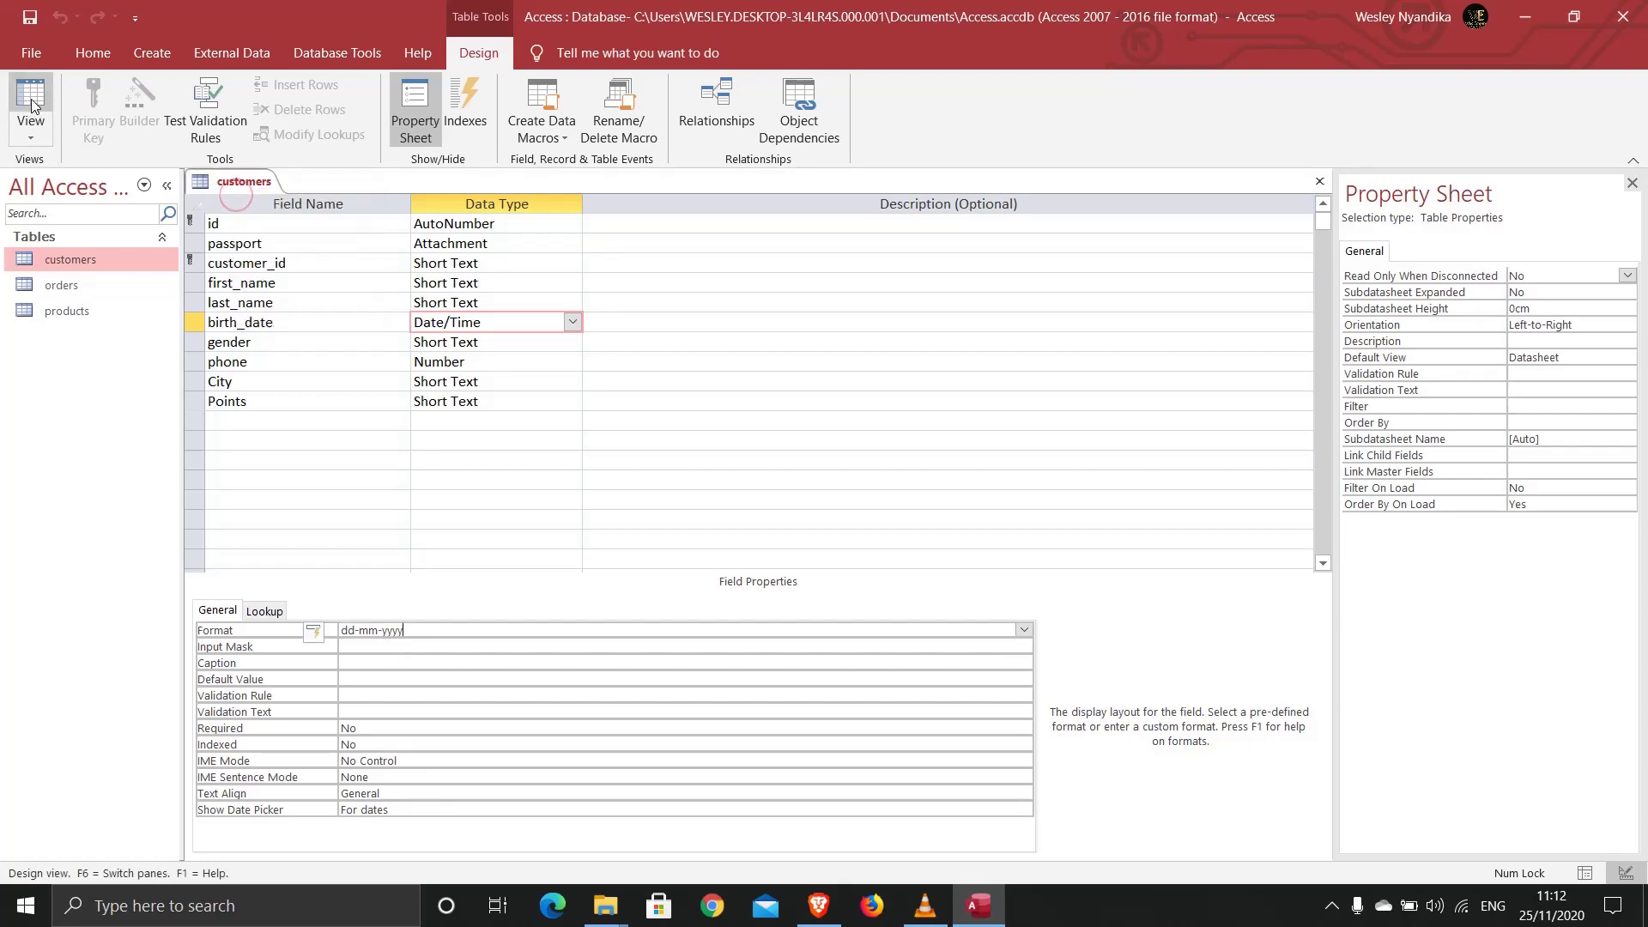
click(31, 104)
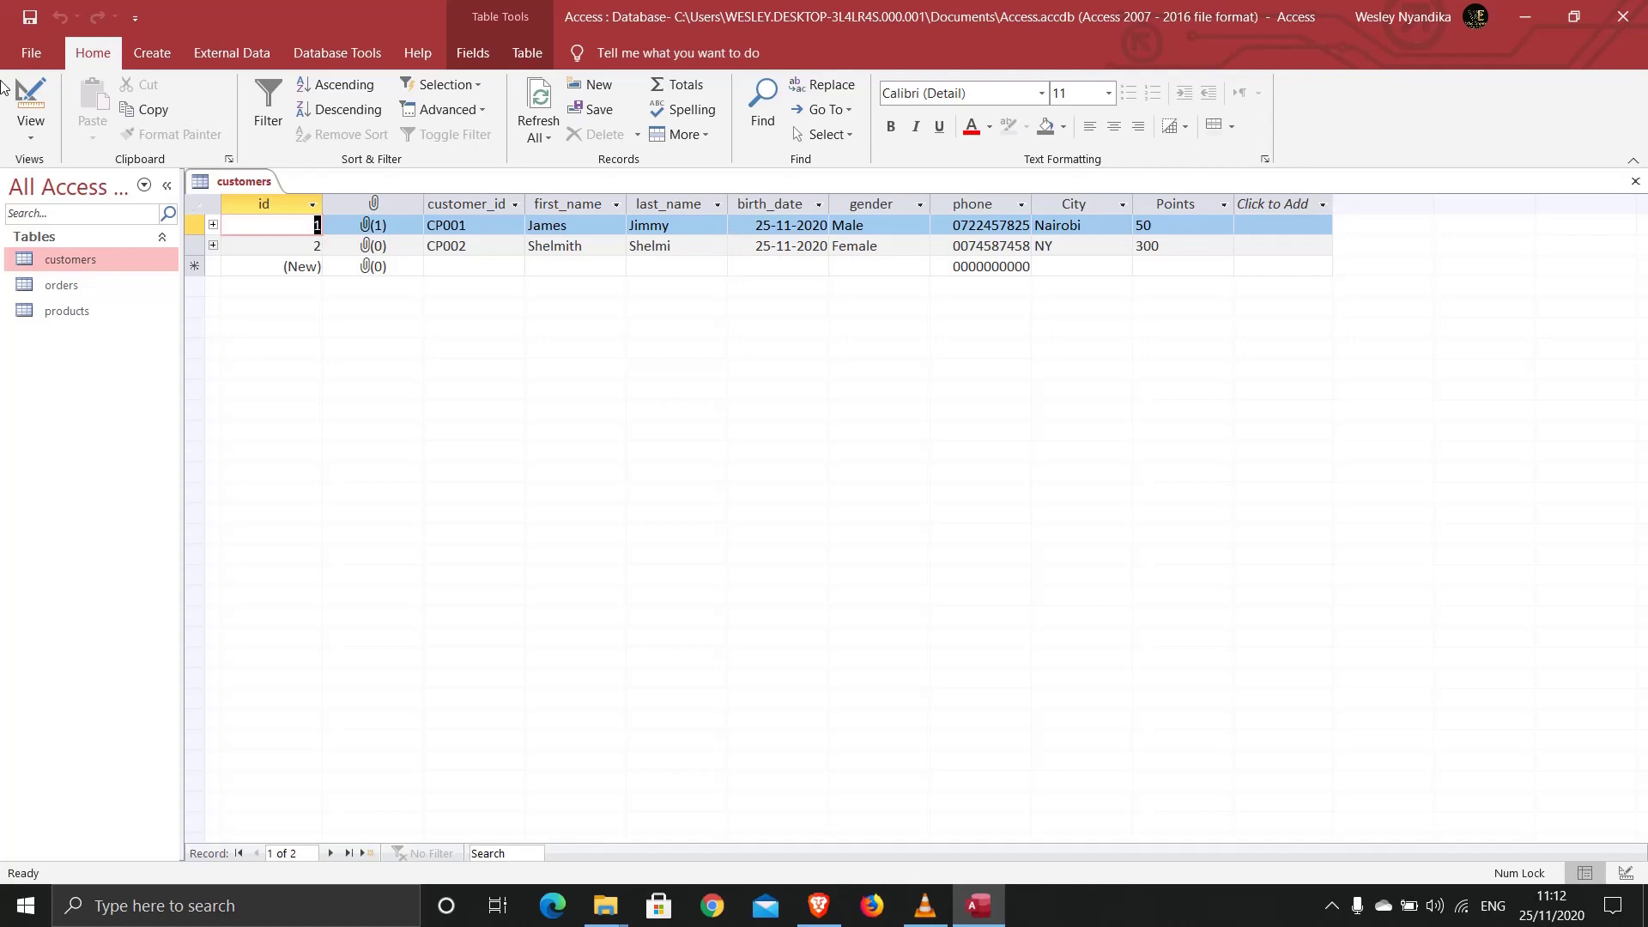
click(31, 104)
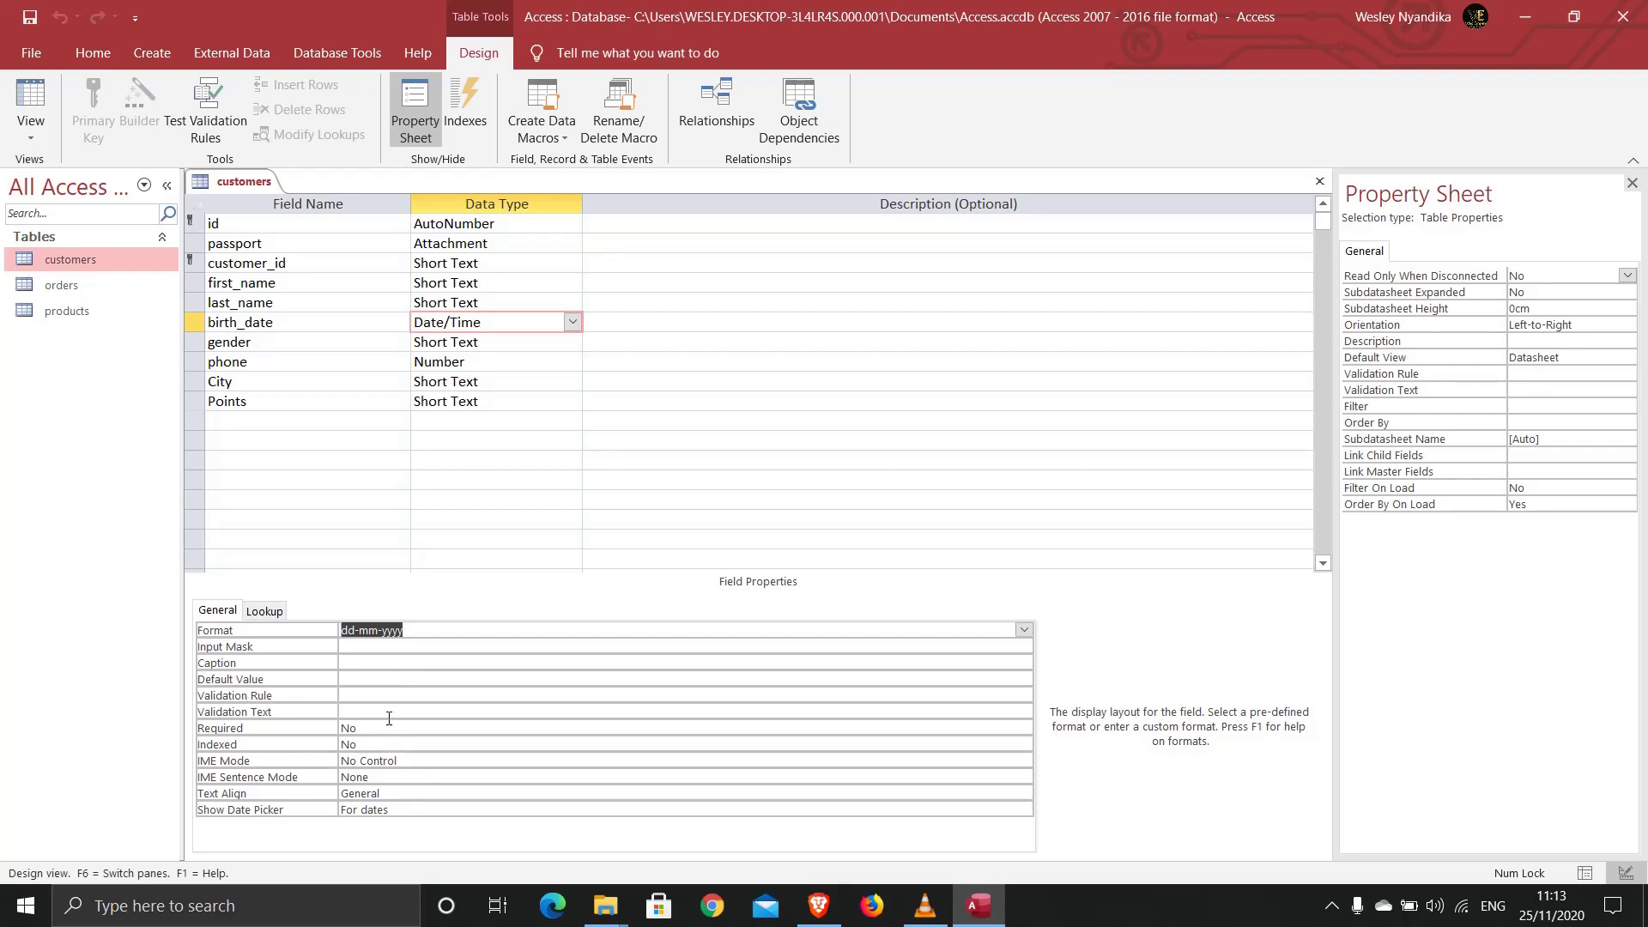
Step: Save and close the customers table design
right_click(219, 185)
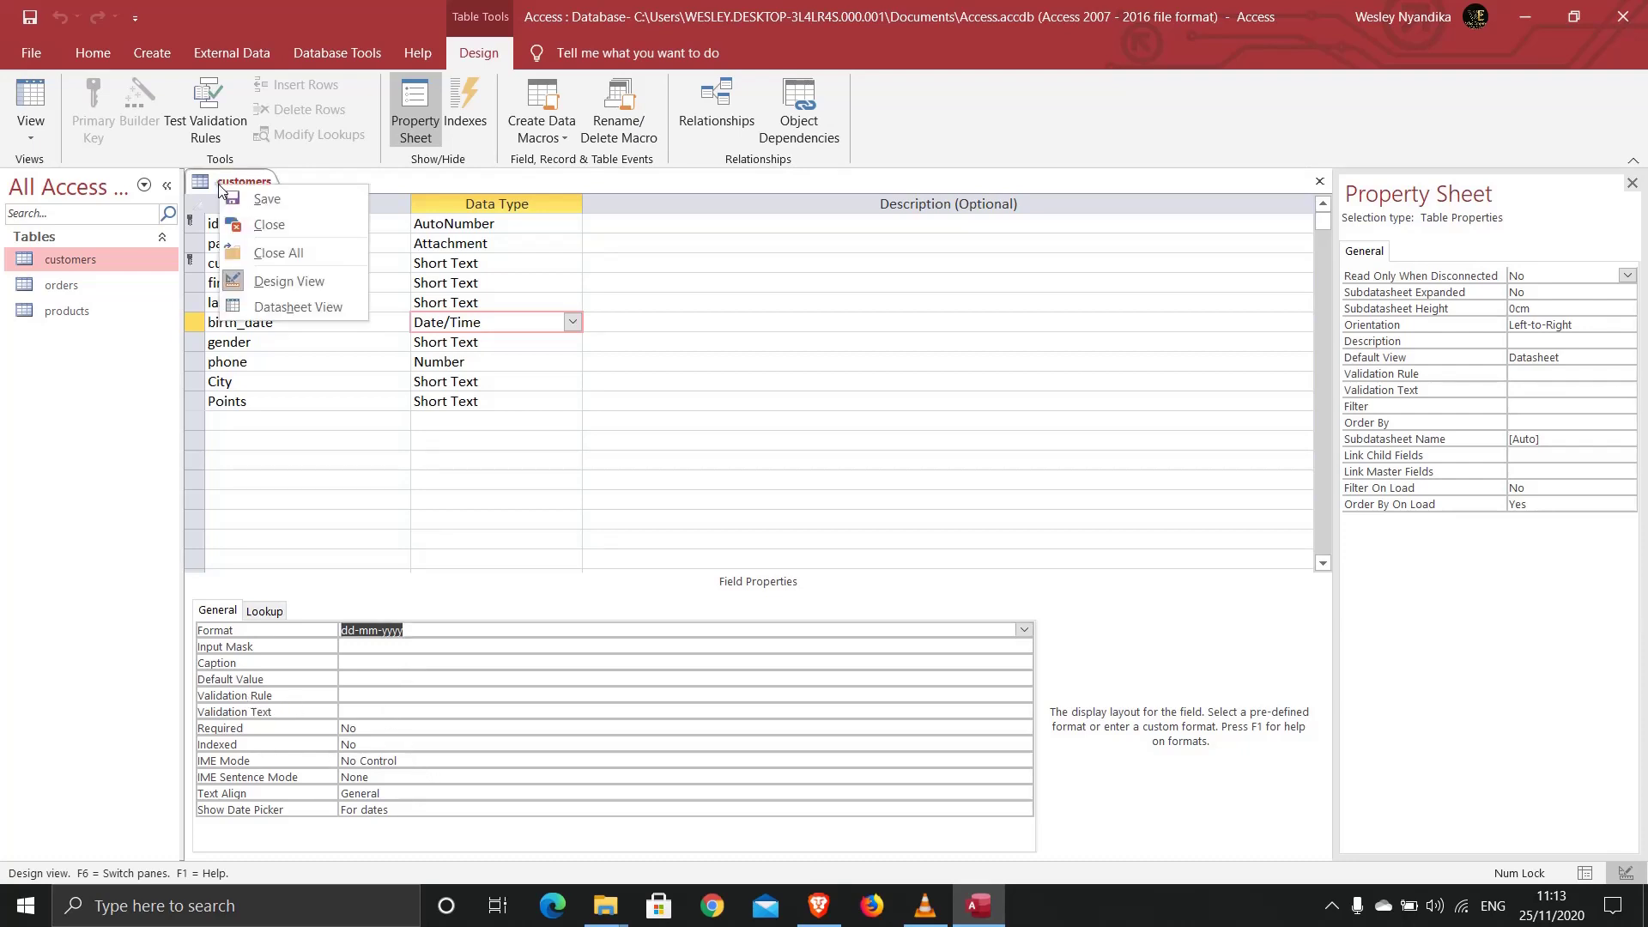
click(232, 193)
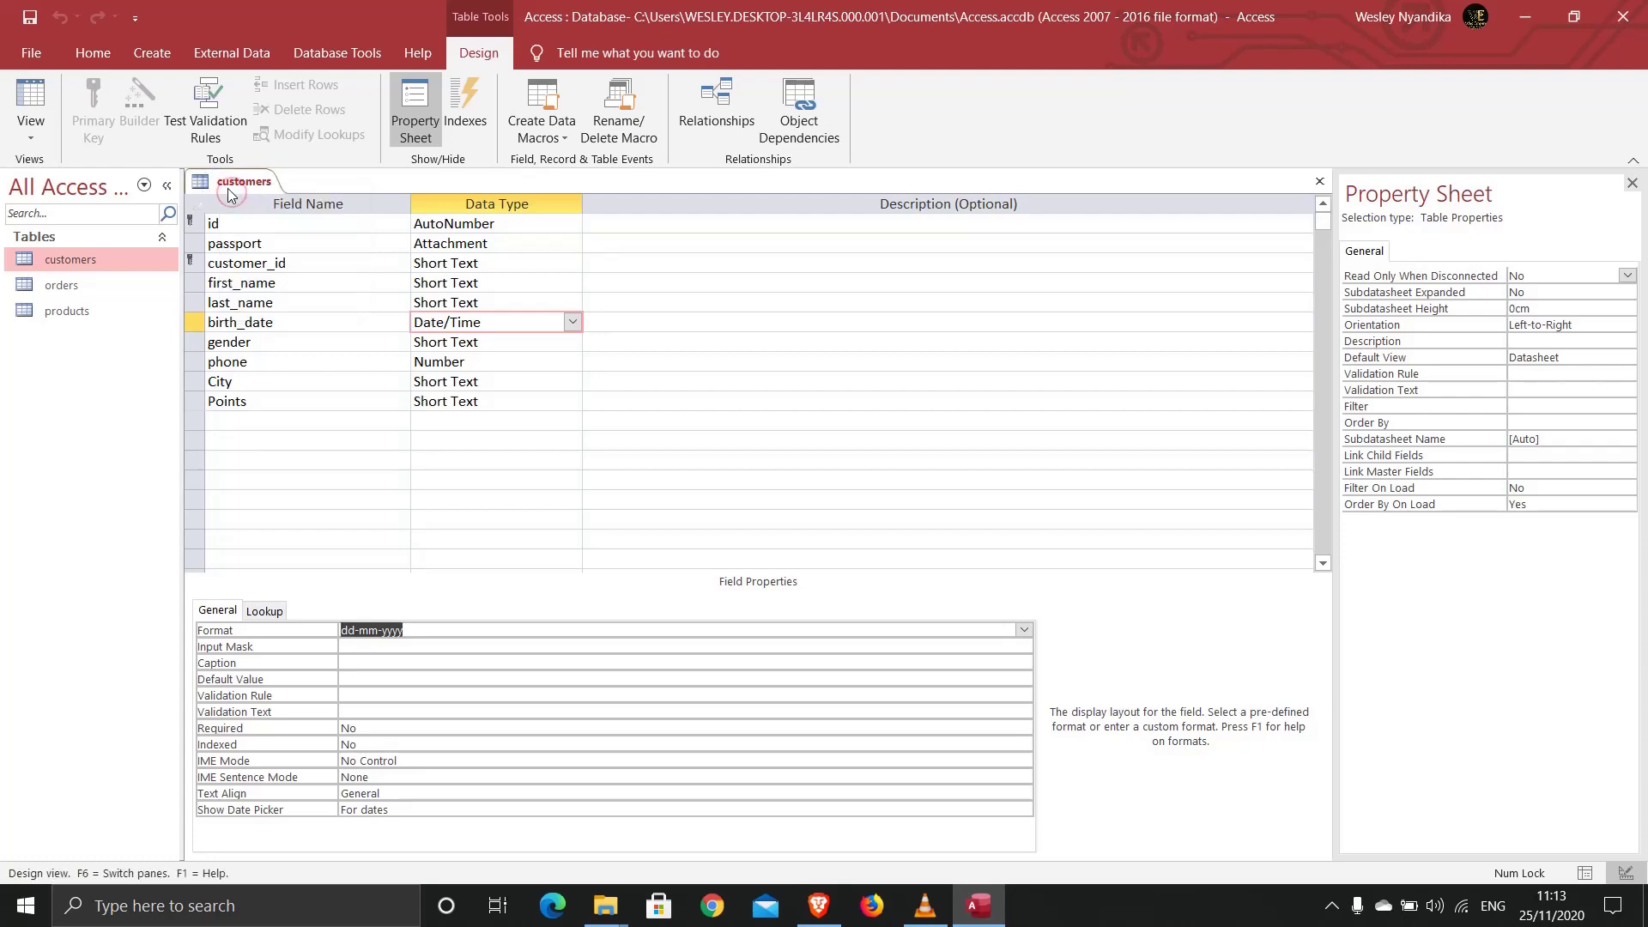
right_click(228, 188)
click(249, 224)
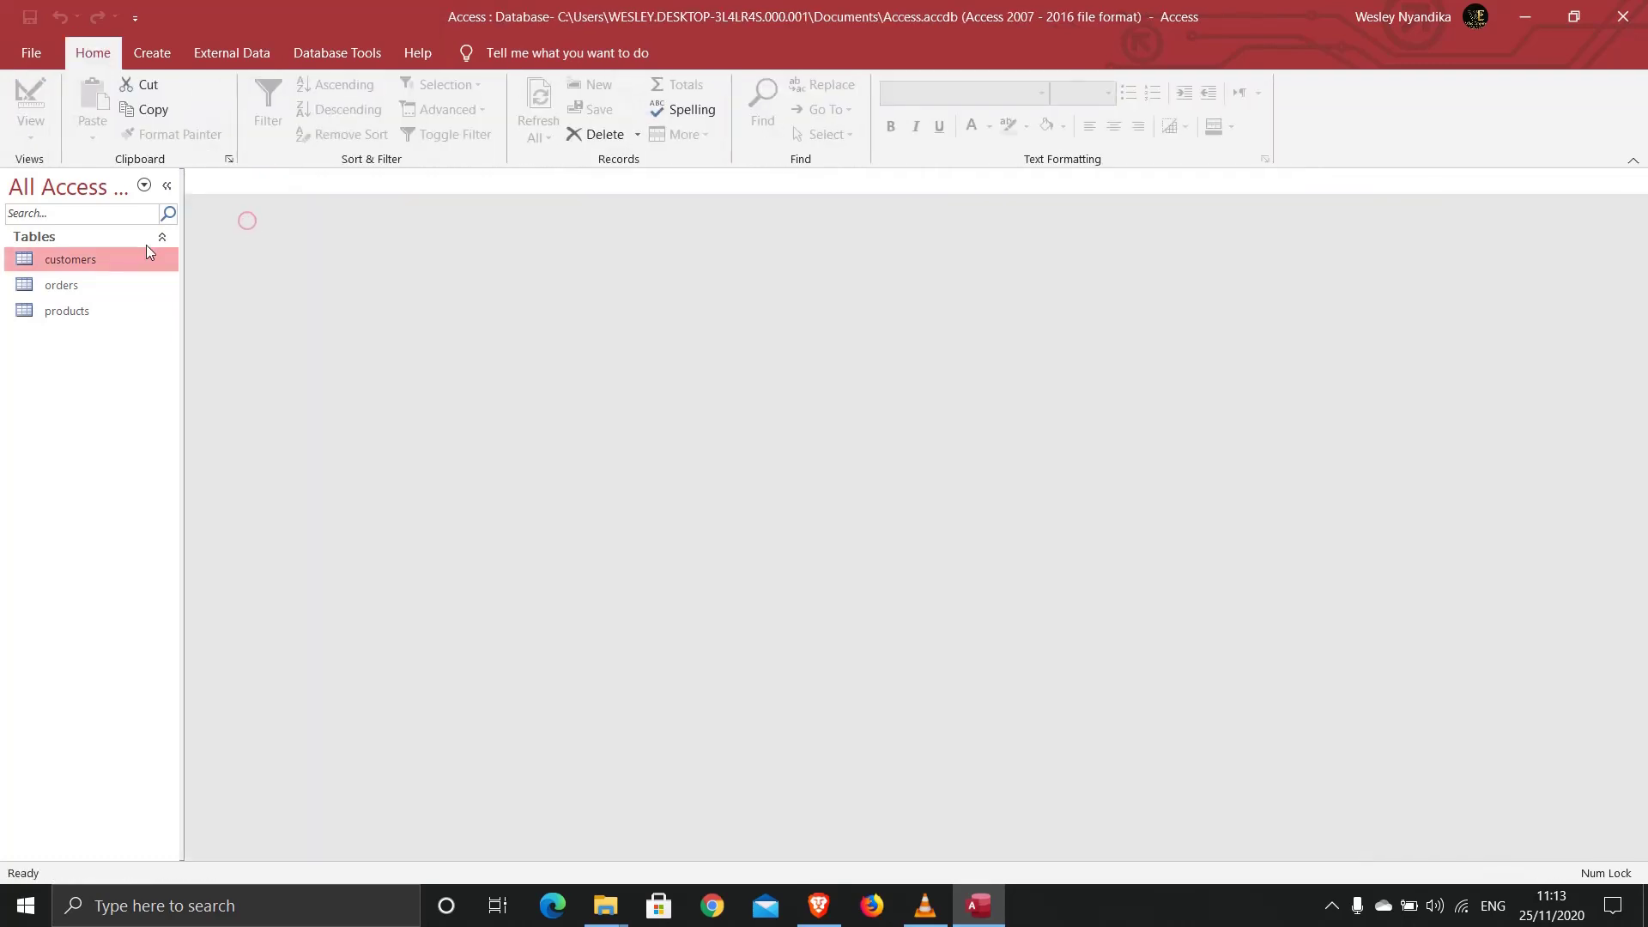
Step: Open the customers, orders and products datasheets, ending with customers in front
double_click(80, 259)
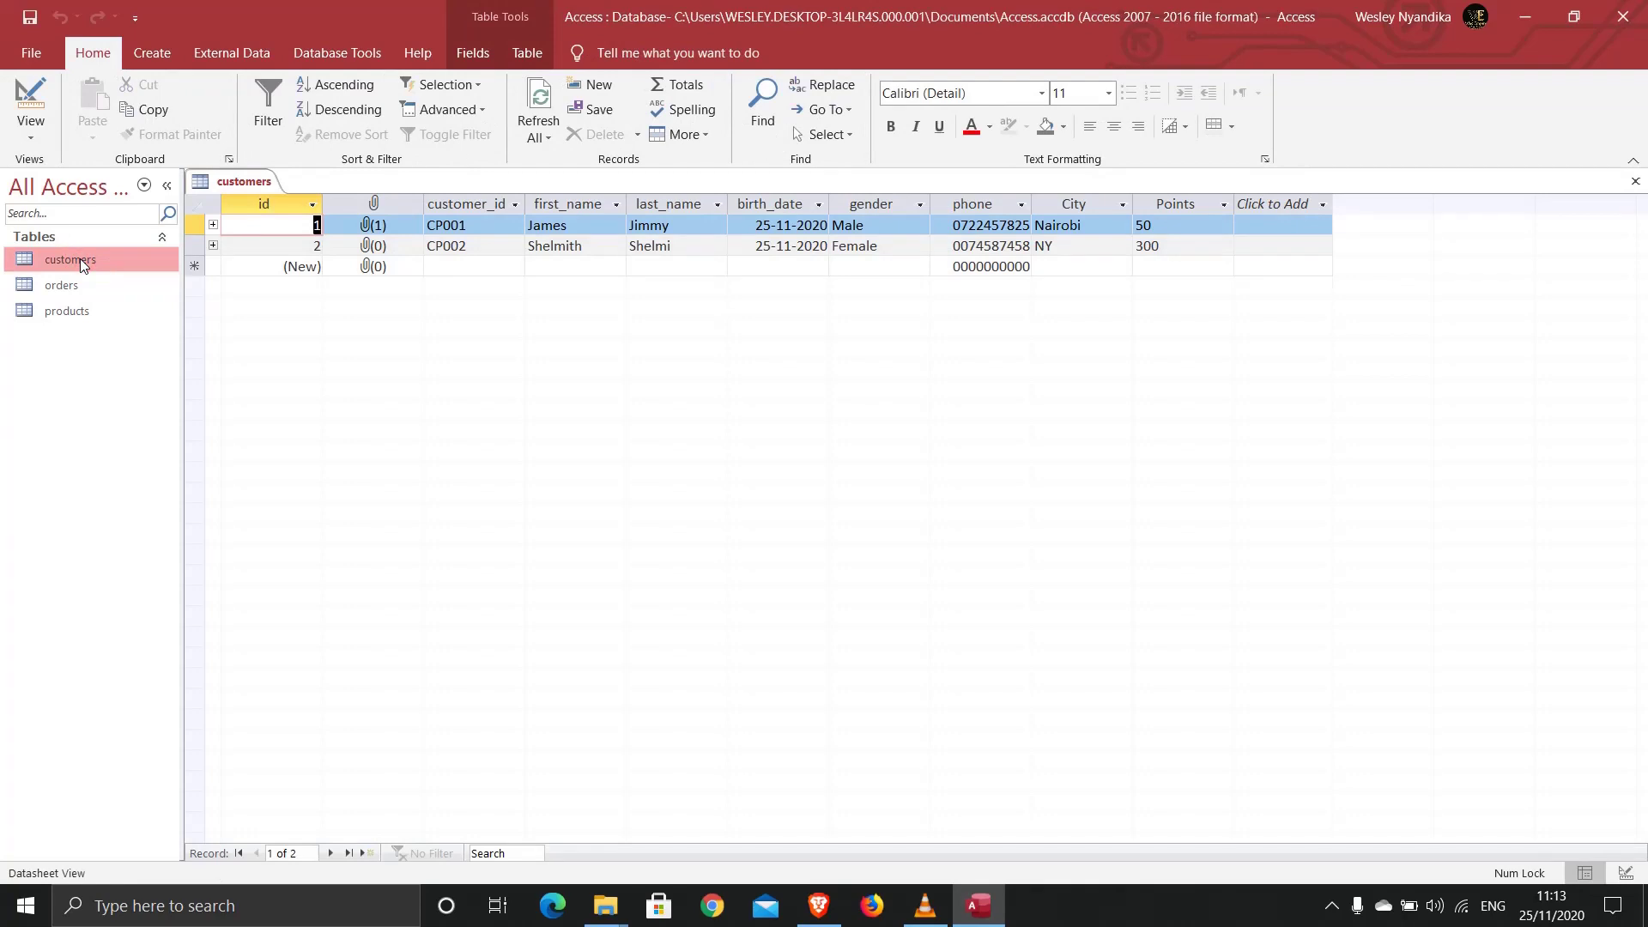
double_click(52, 284)
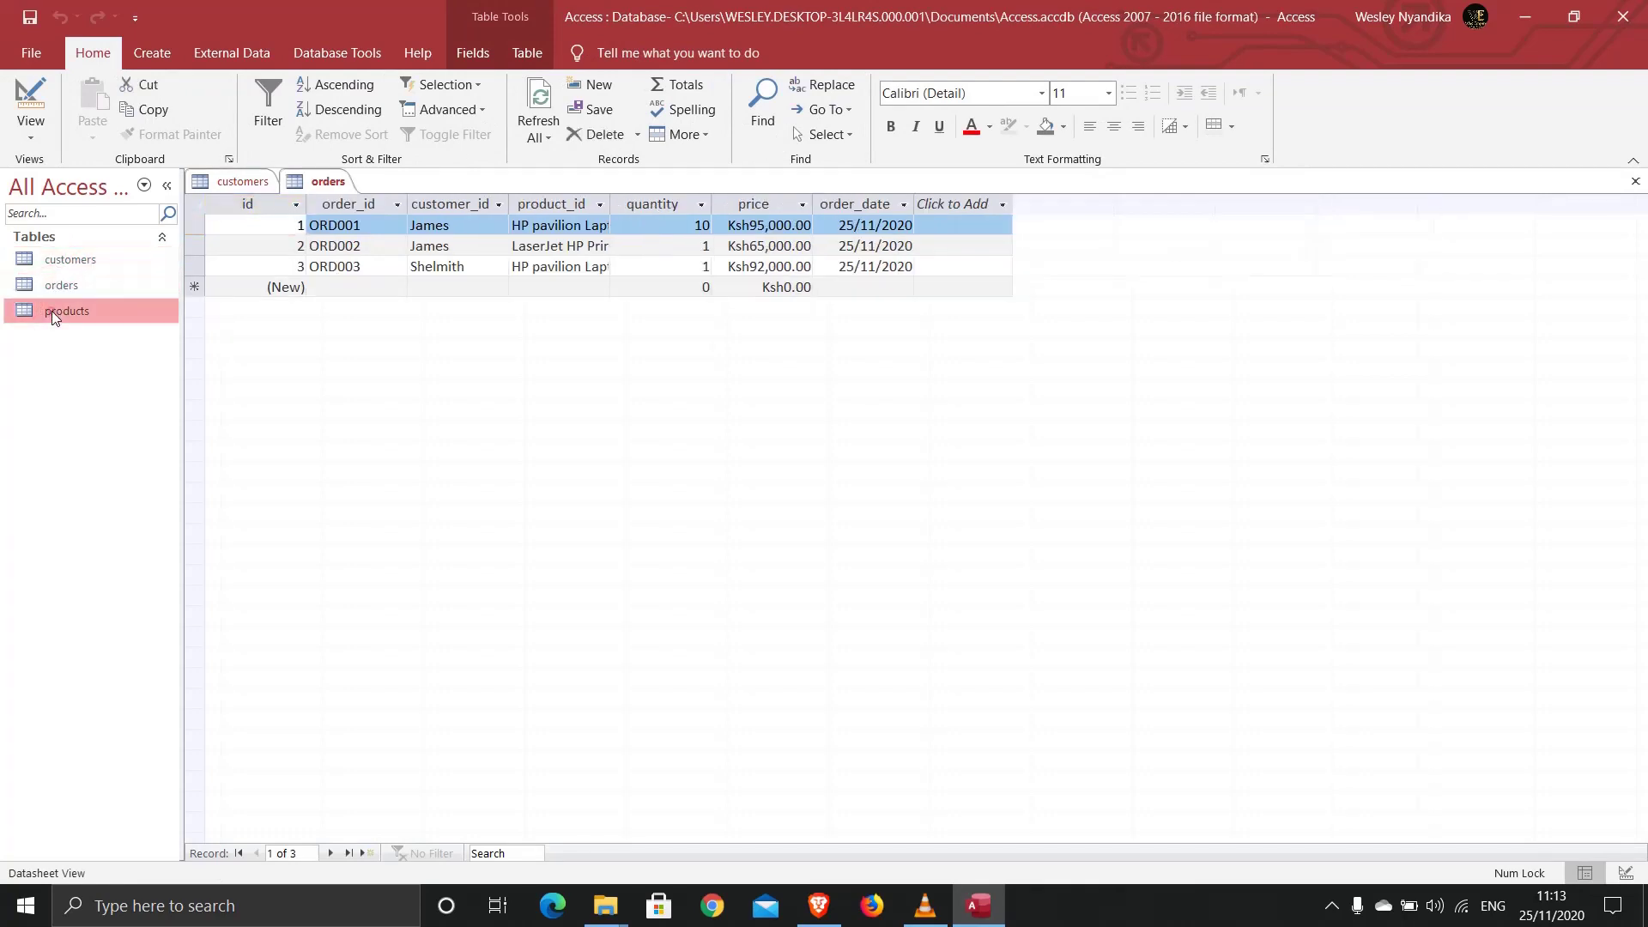
double_click(52, 311)
double_click(44, 286)
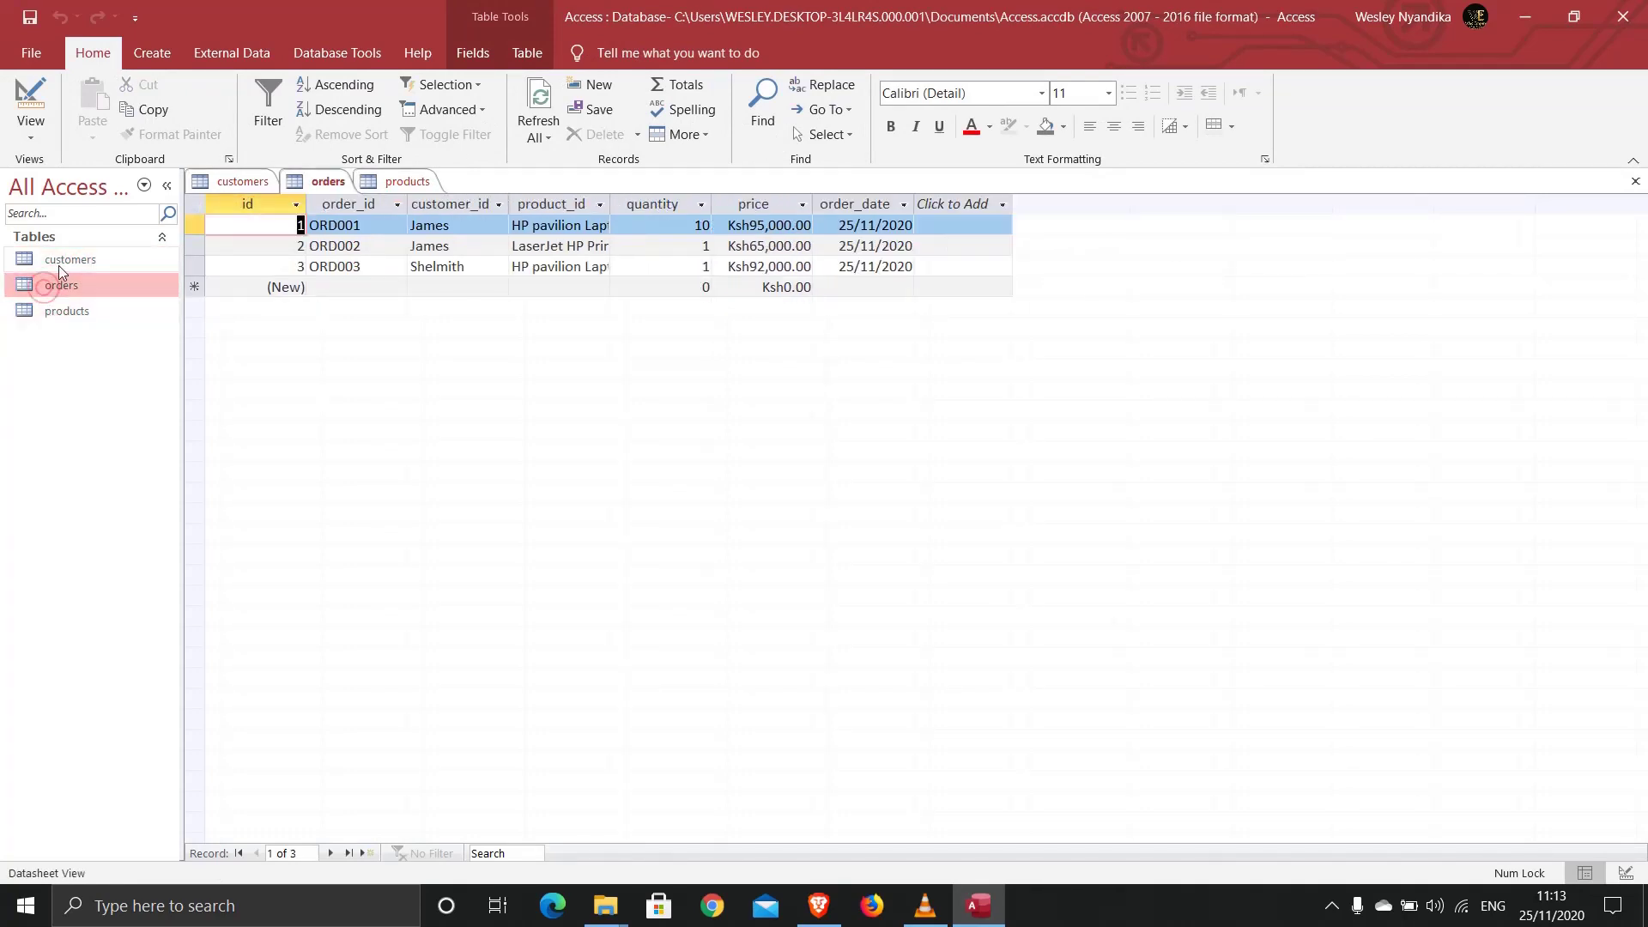
double_click(59, 259)
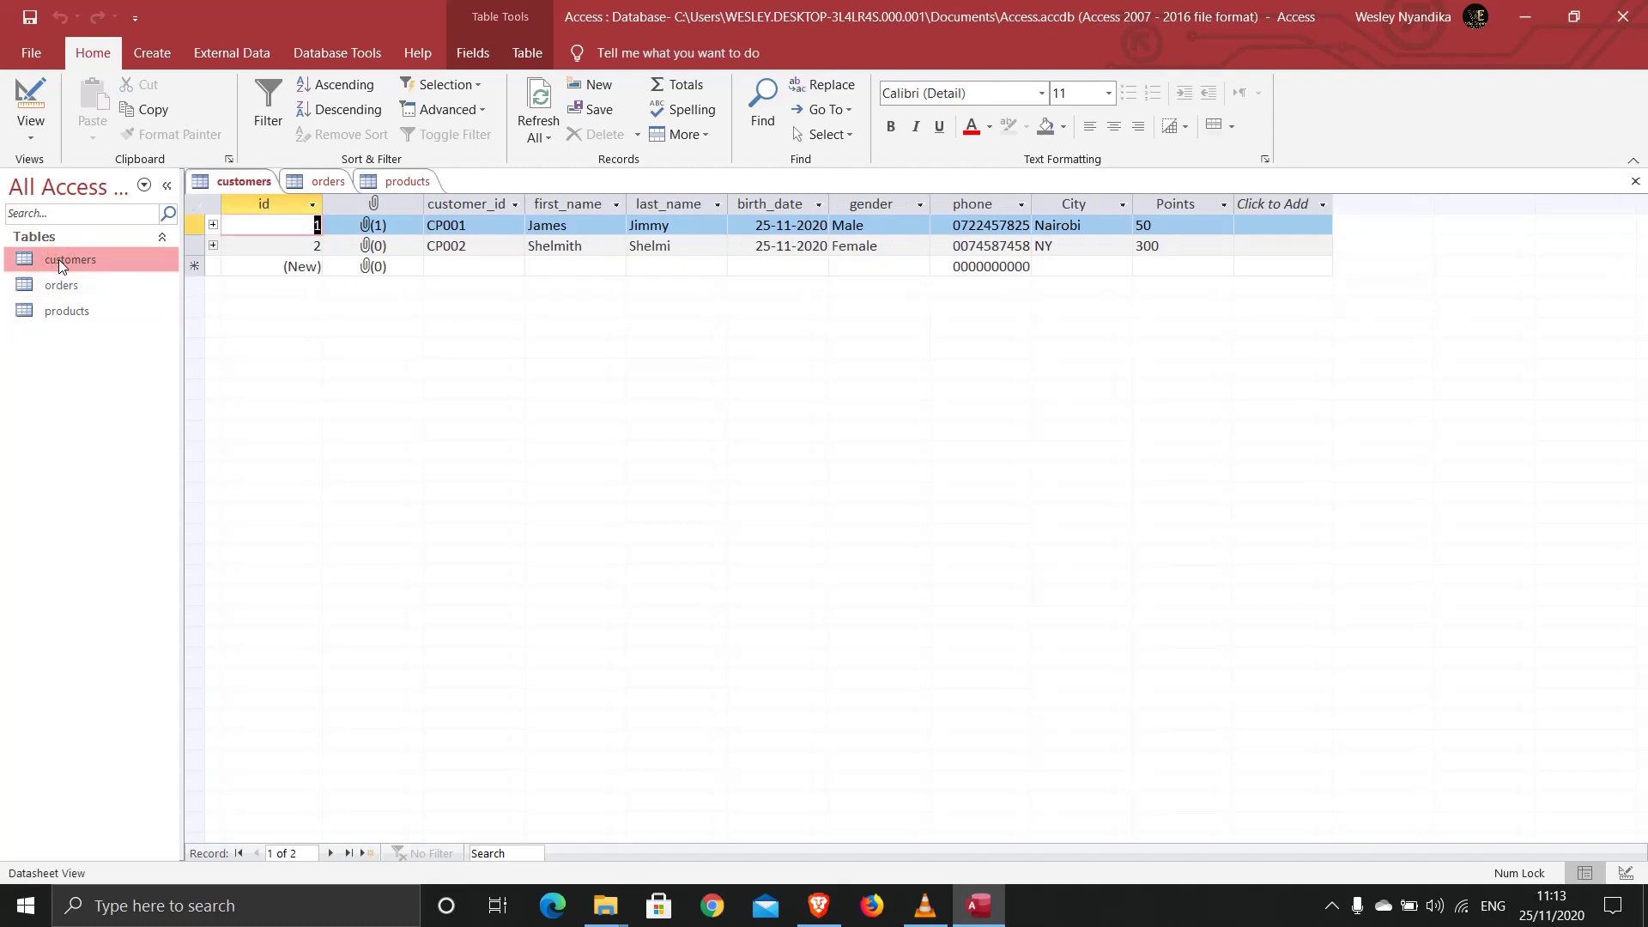